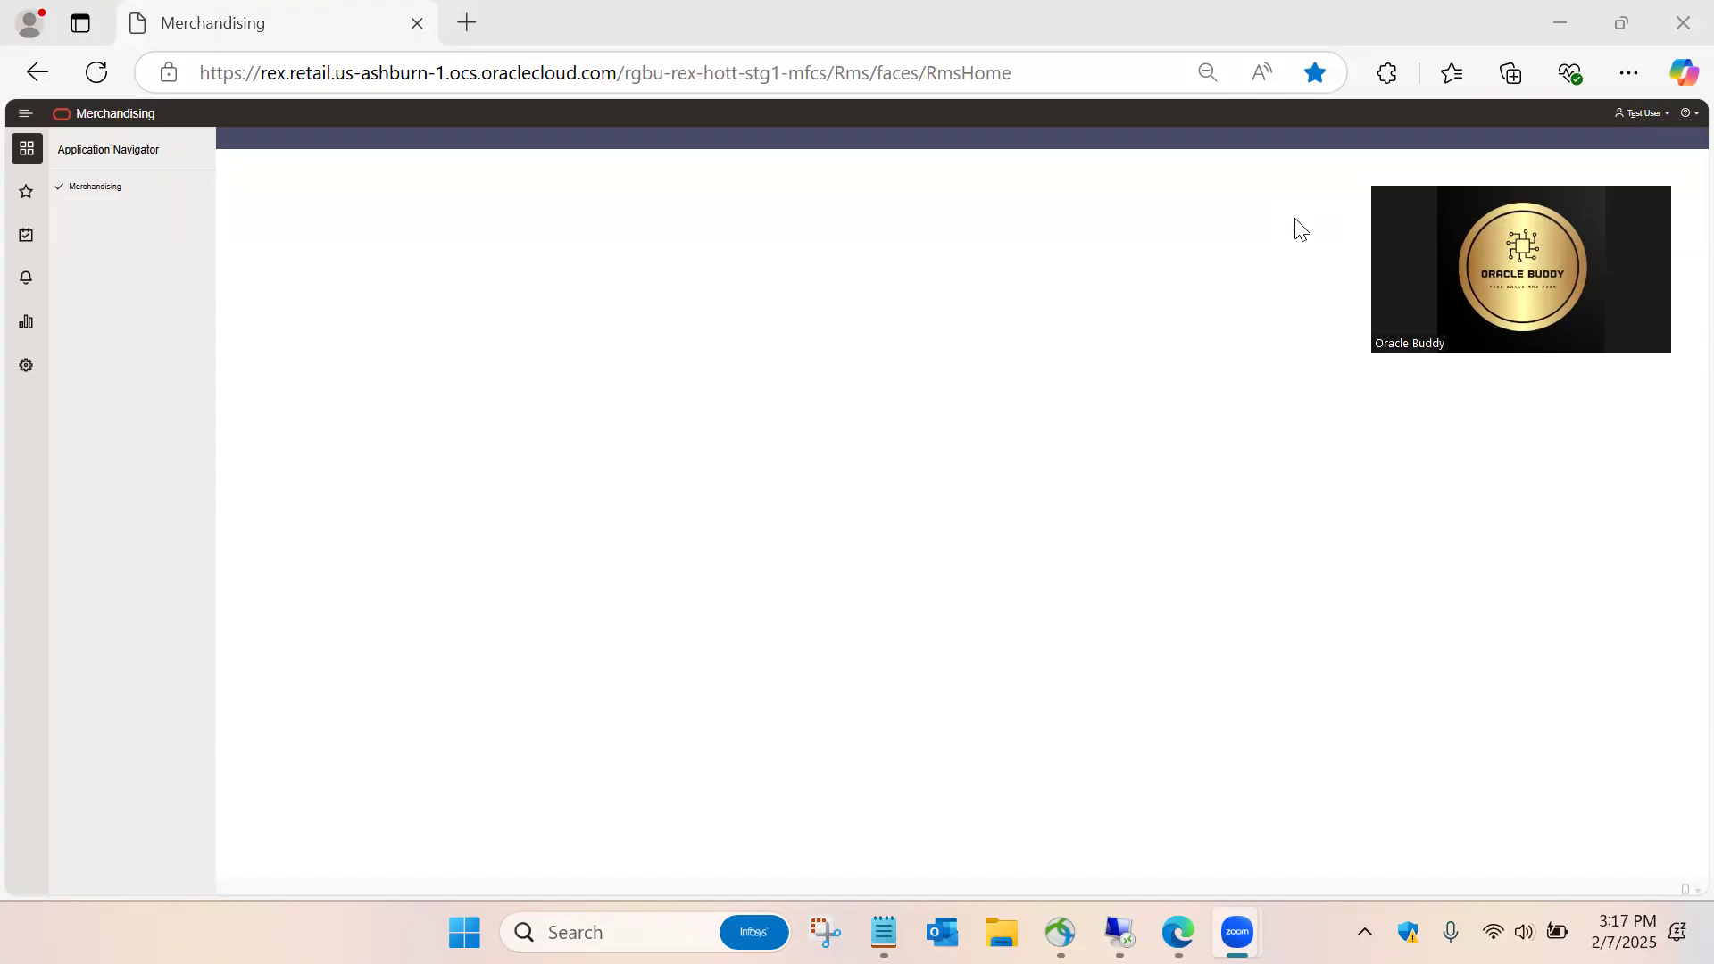
# - Start creating a new inventory transfer and set its transfer type to Manual Requisition
pyautogui.click(27, 238)
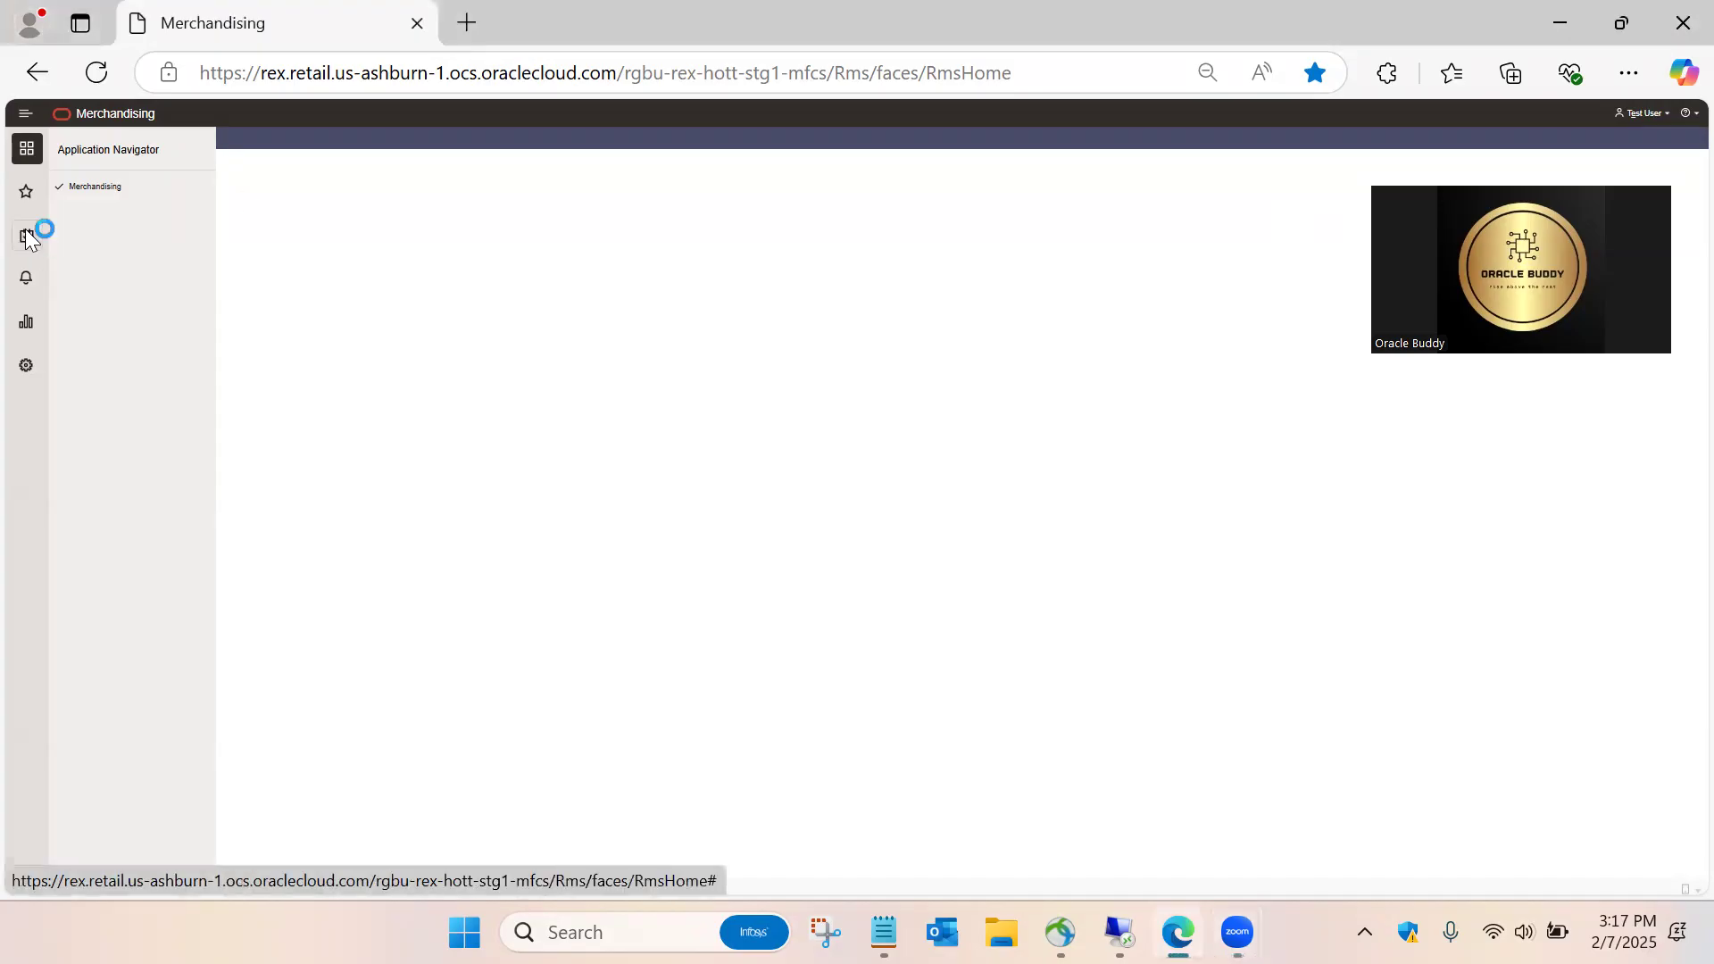
pyautogui.moveTo(202, 305); pyautogui.dragTo(202, 529)
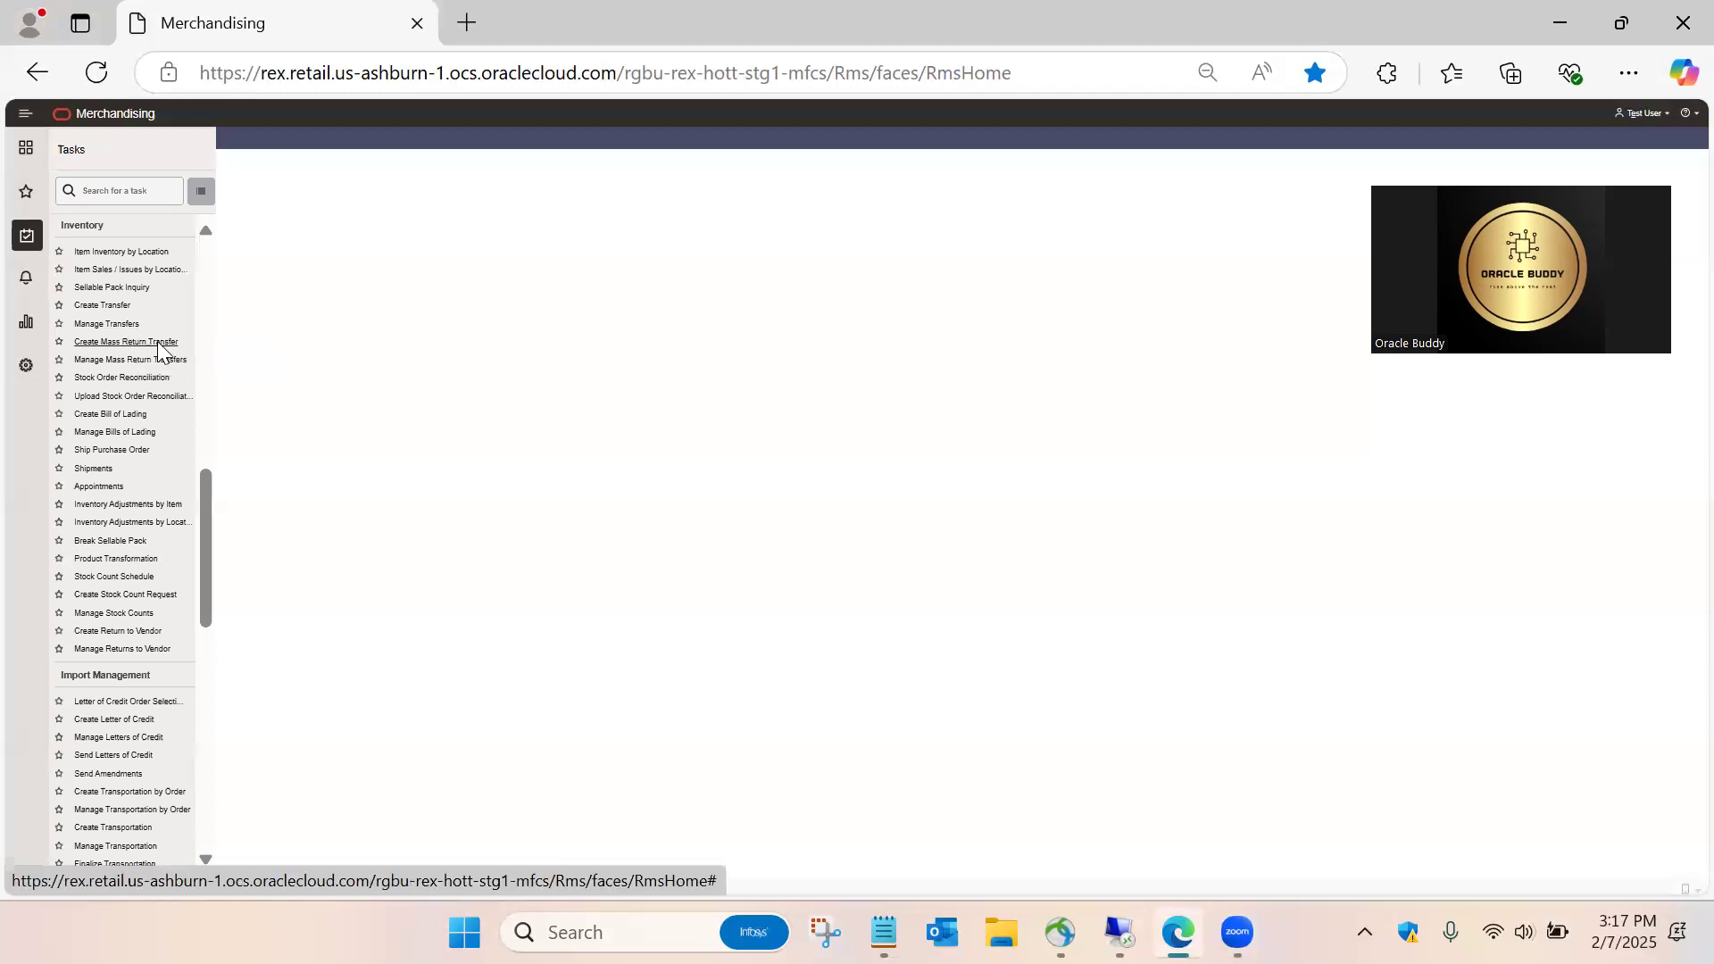
pyautogui.click(101, 308)
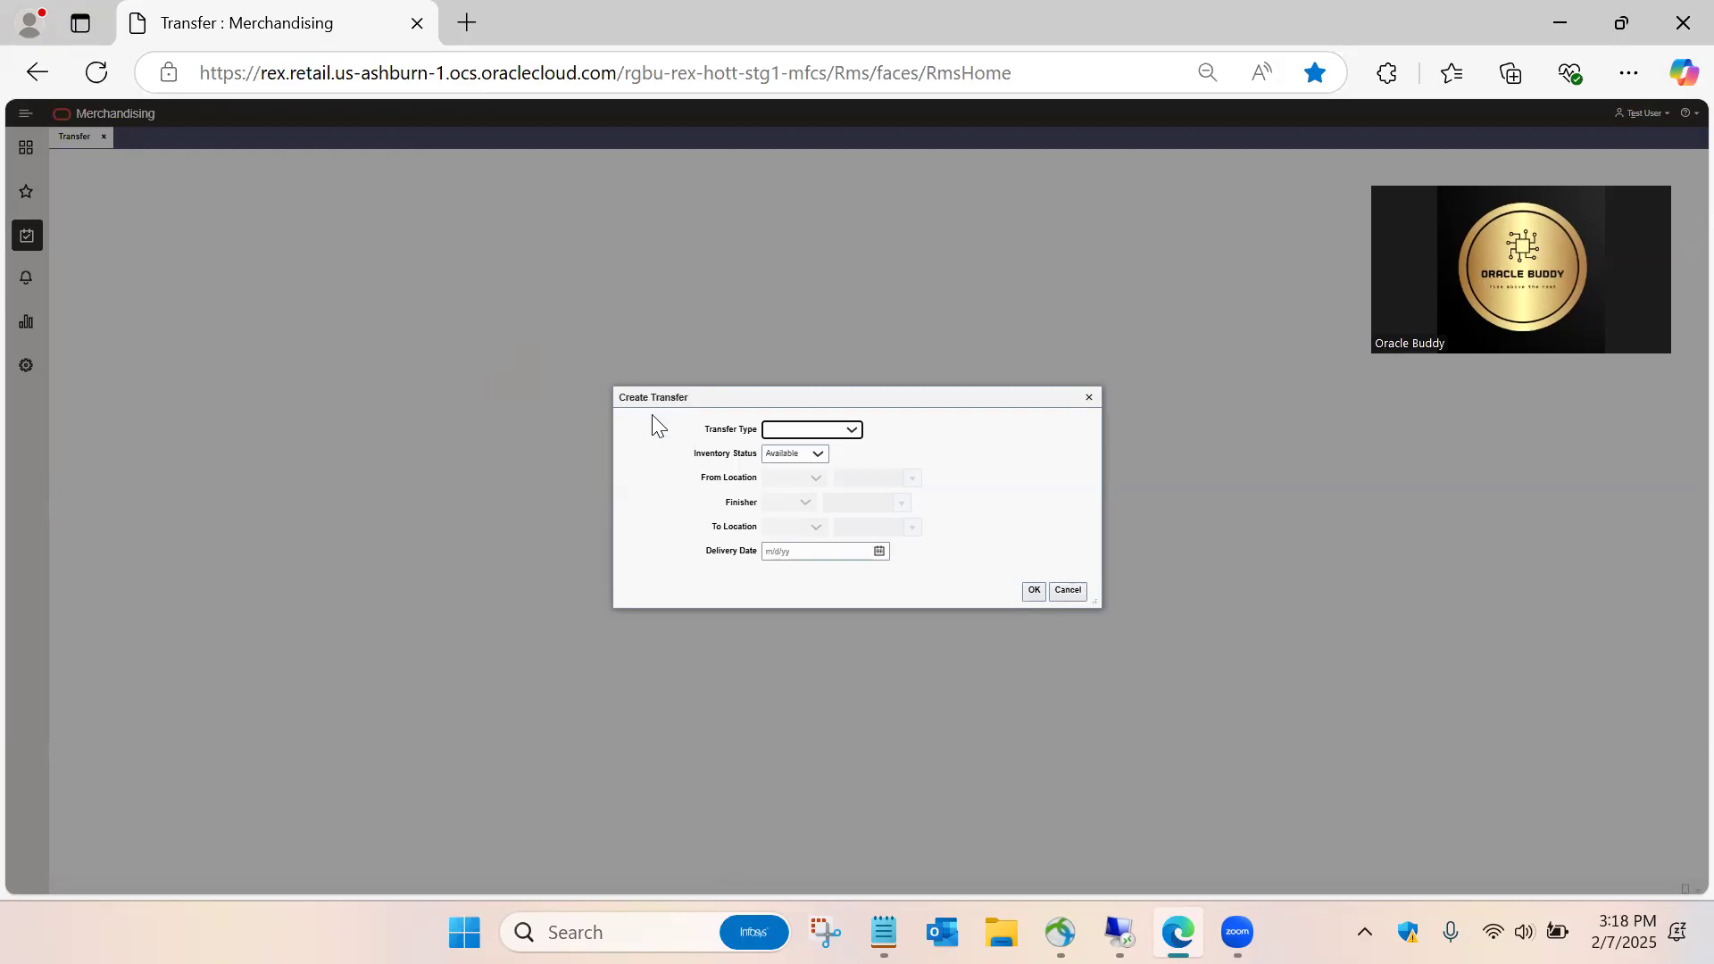
pyautogui.click(835, 433)
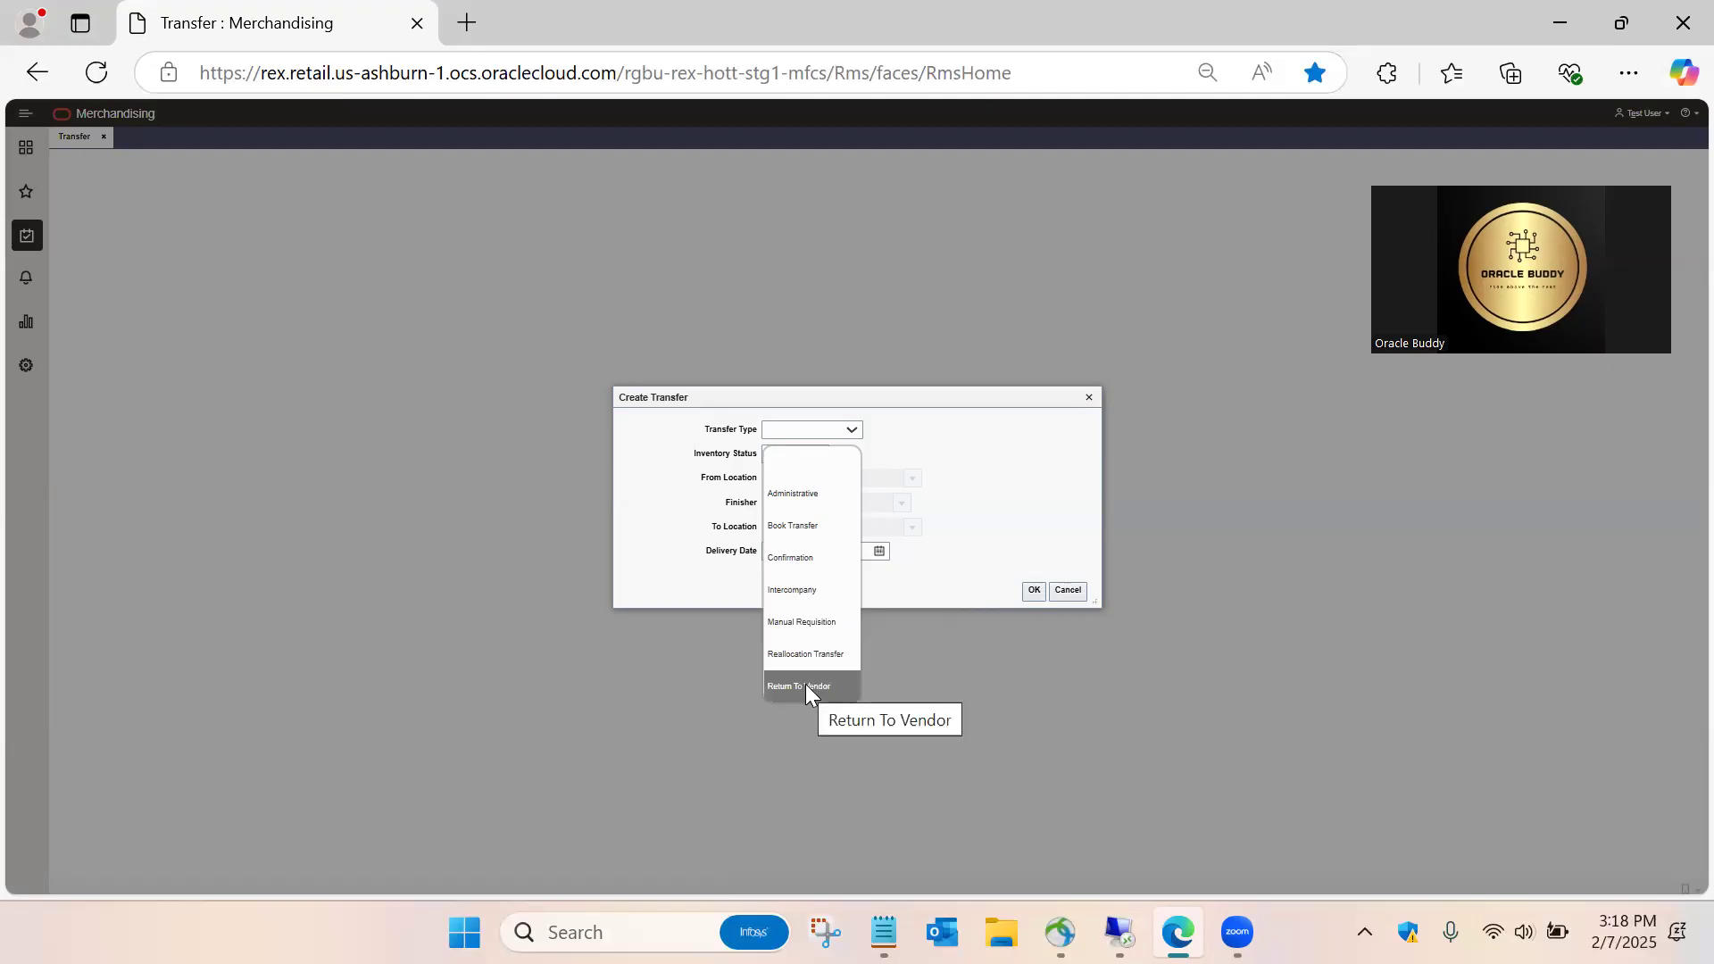
pyautogui.click(798, 622)
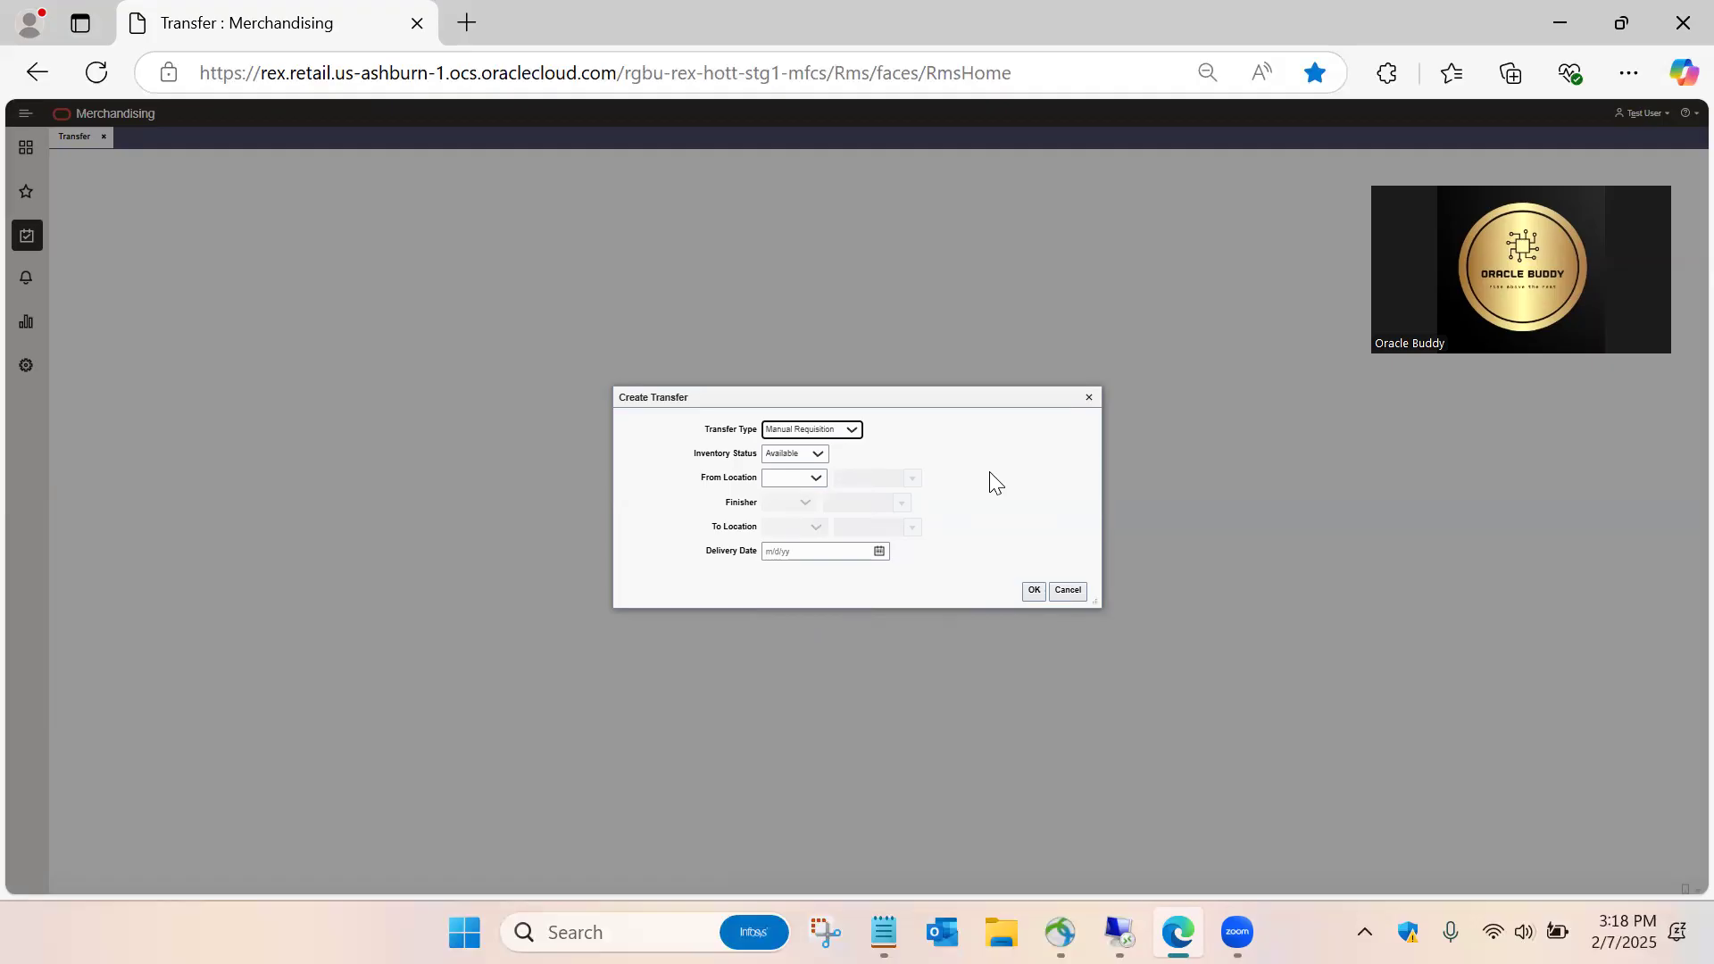
# - Keep the inventory status as Available and set the From Location type to Warehouse
pyautogui.click(783, 455)
pyautogui.click(783, 455)
pyautogui.click(783, 455)
pyautogui.click(784, 457)
pyautogui.click(784, 482)
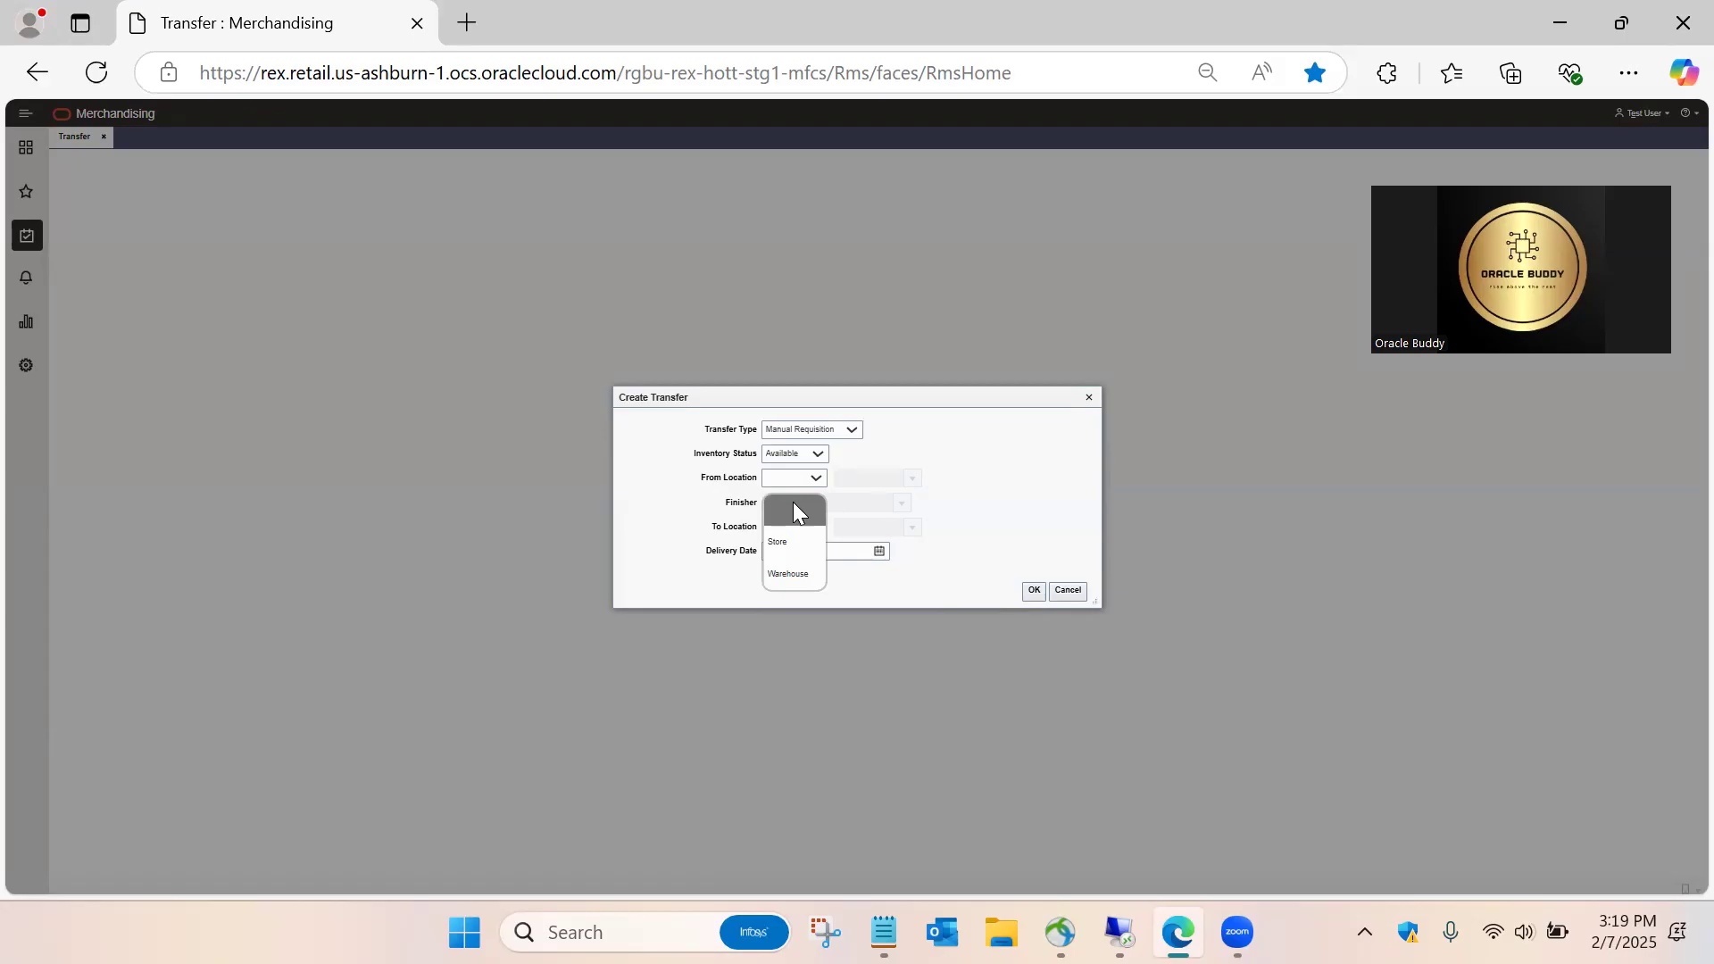
pyautogui.click(794, 568)
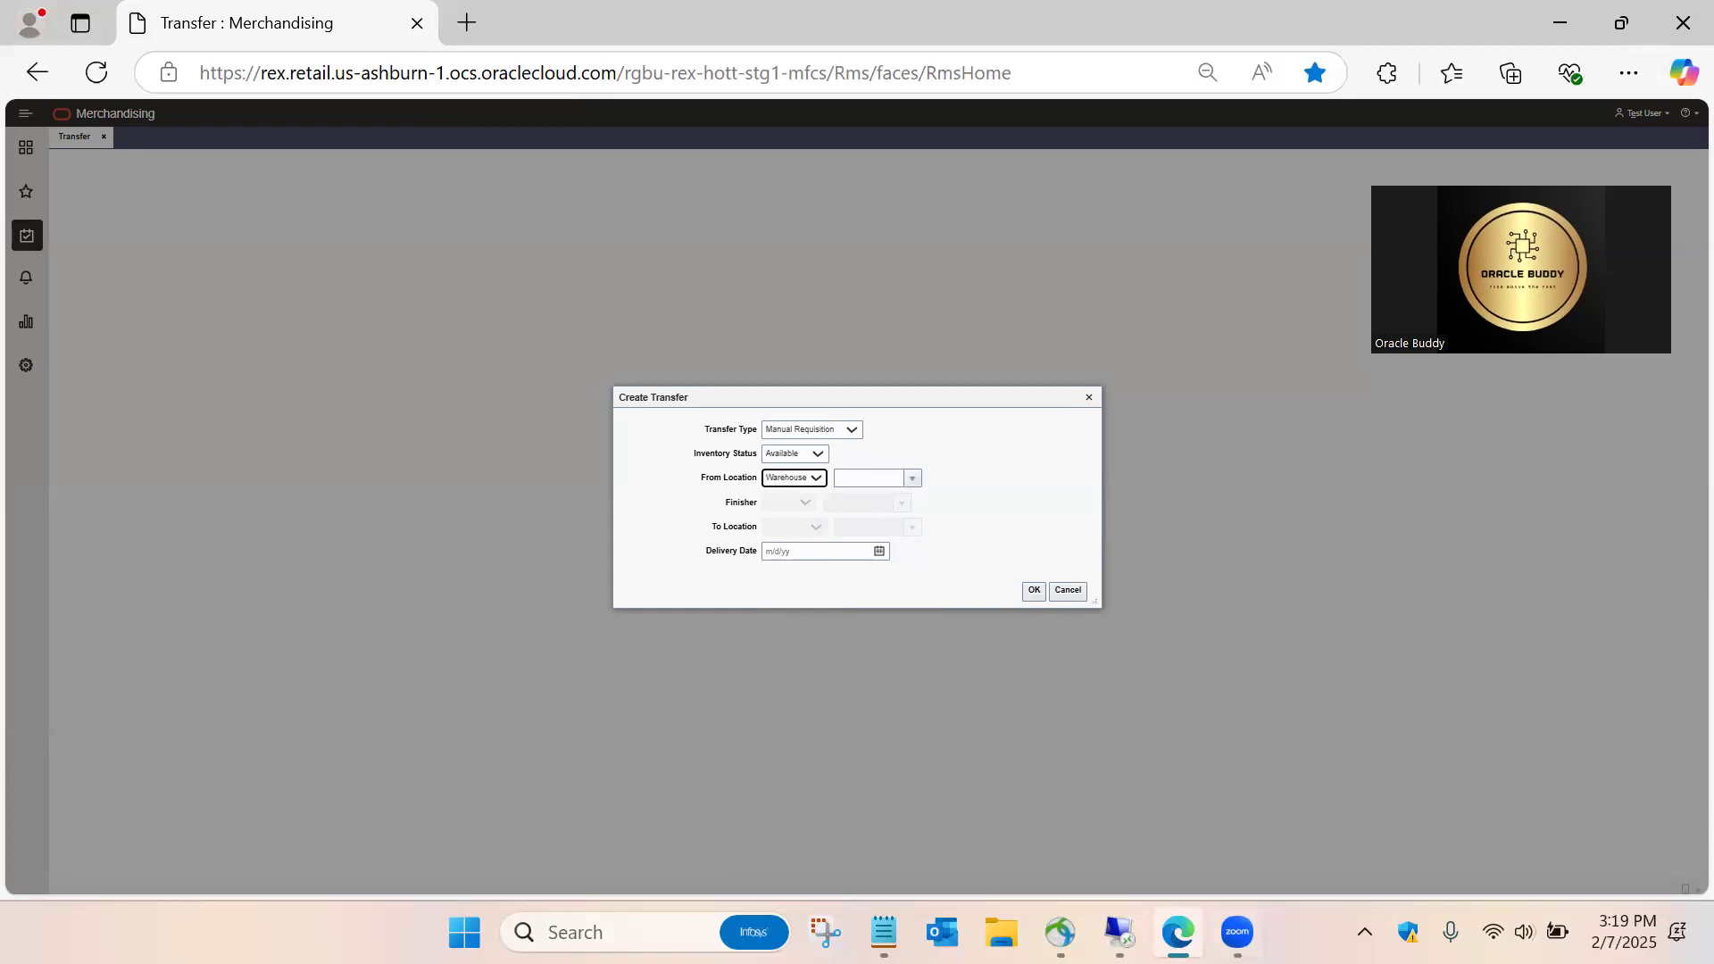
# - Switch to SQL Developer and check the warehouse numbers used in the item_loc_soh queries
pyautogui.click(1120, 932)
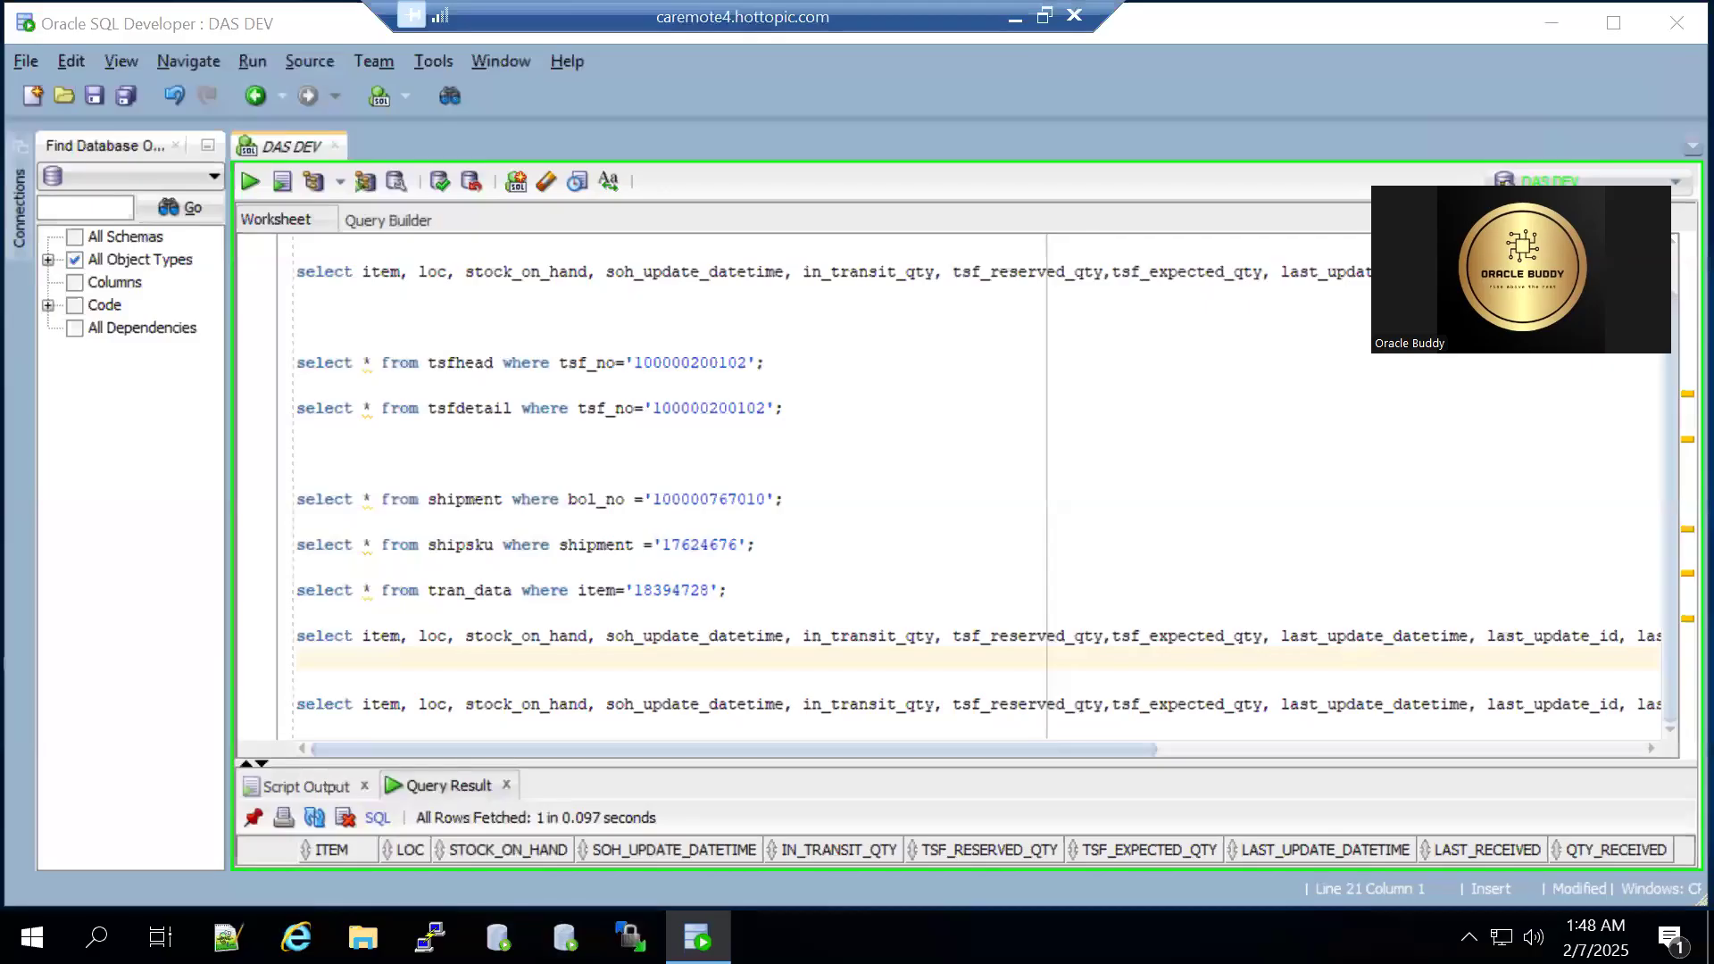
pyautogui.click(1578, 748)
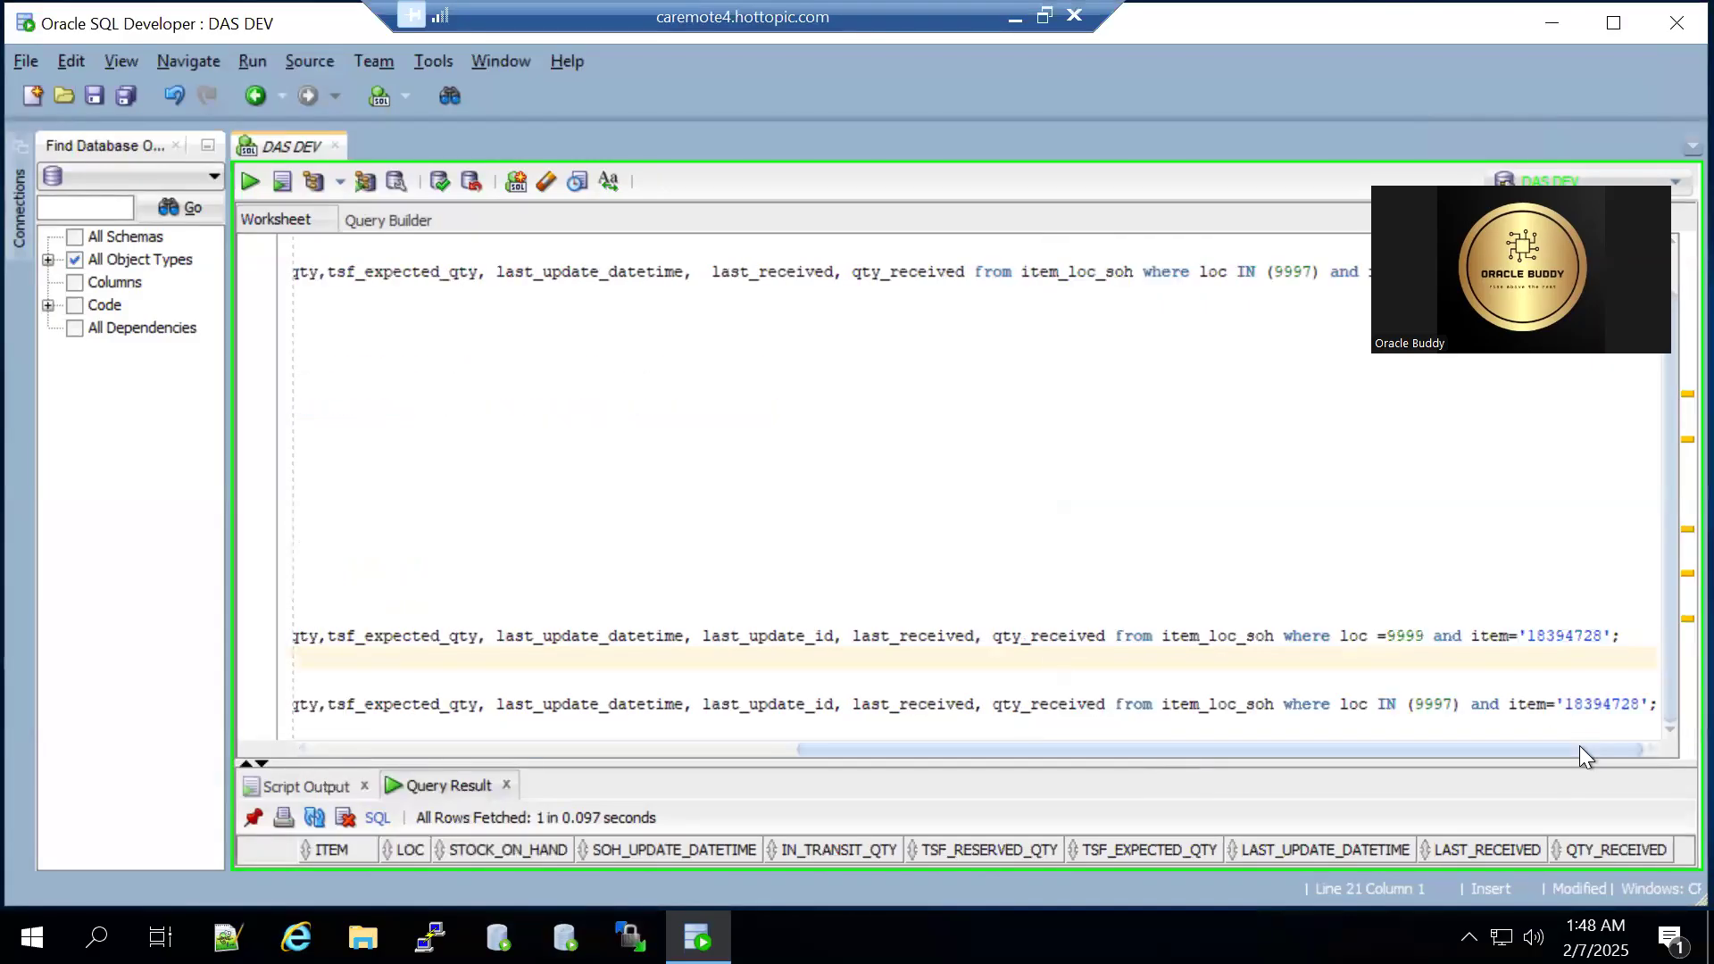
pyautogui.click(1018, 10)
# - Back in the Create Transfer form, look up the From Location warehouse and choose California VWH, 9999
pyautogui.click(844, 473)
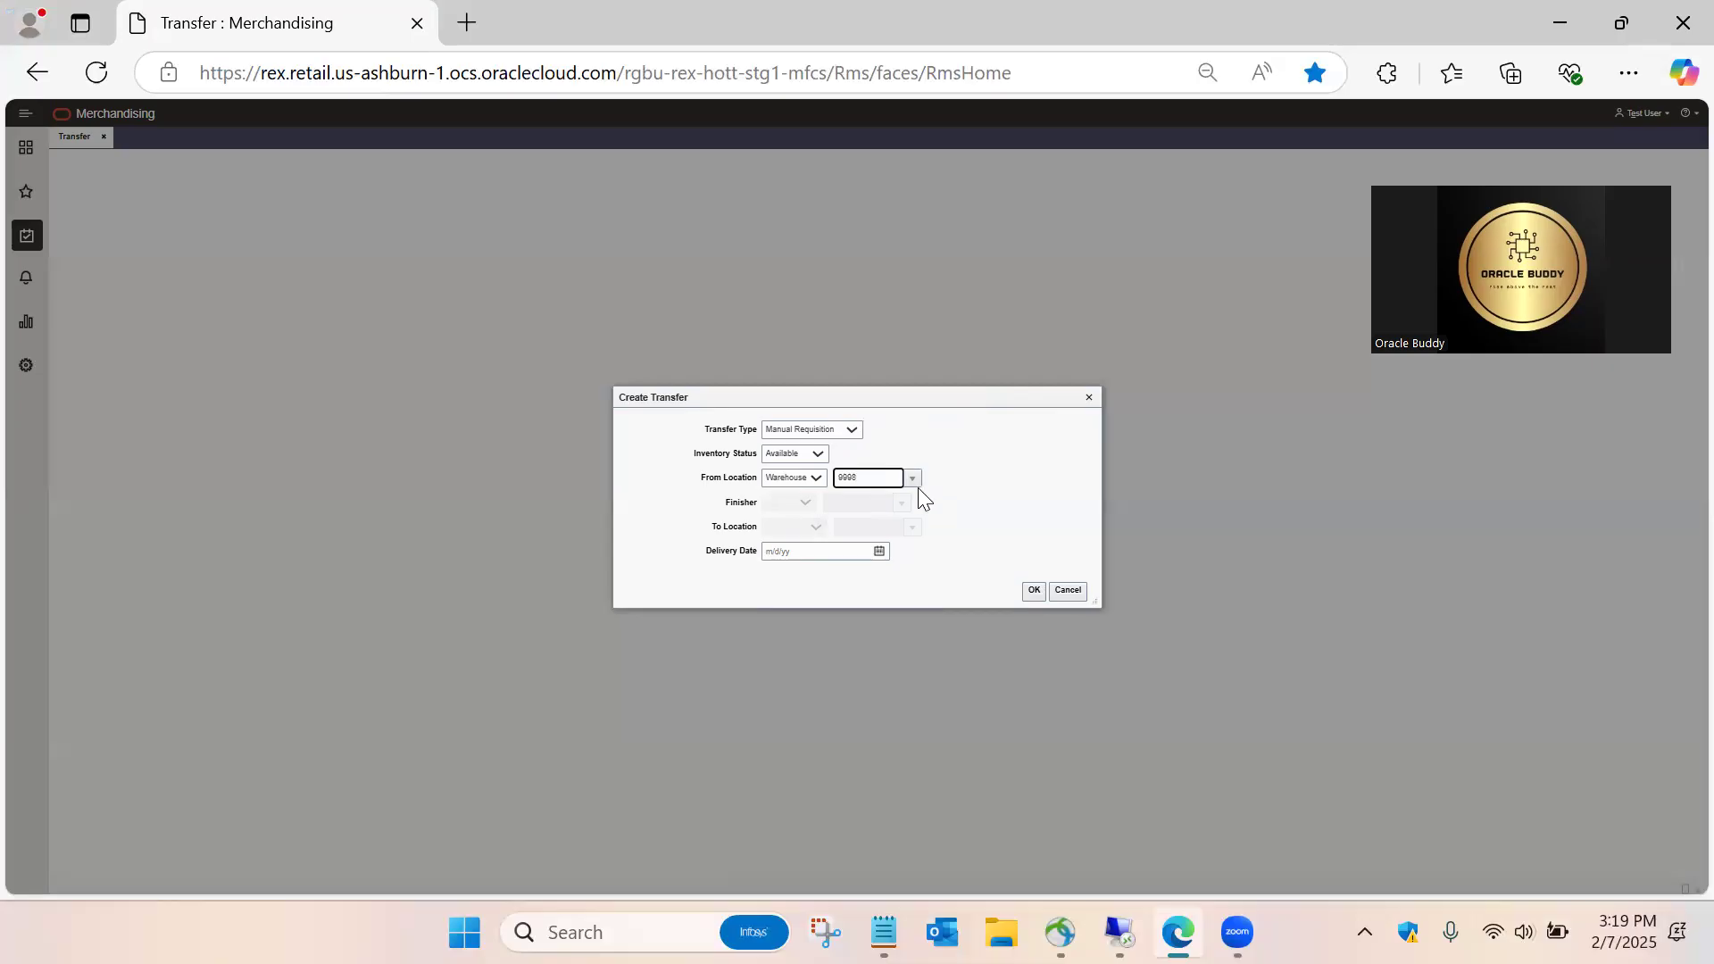
pyautogui.press('Tab')
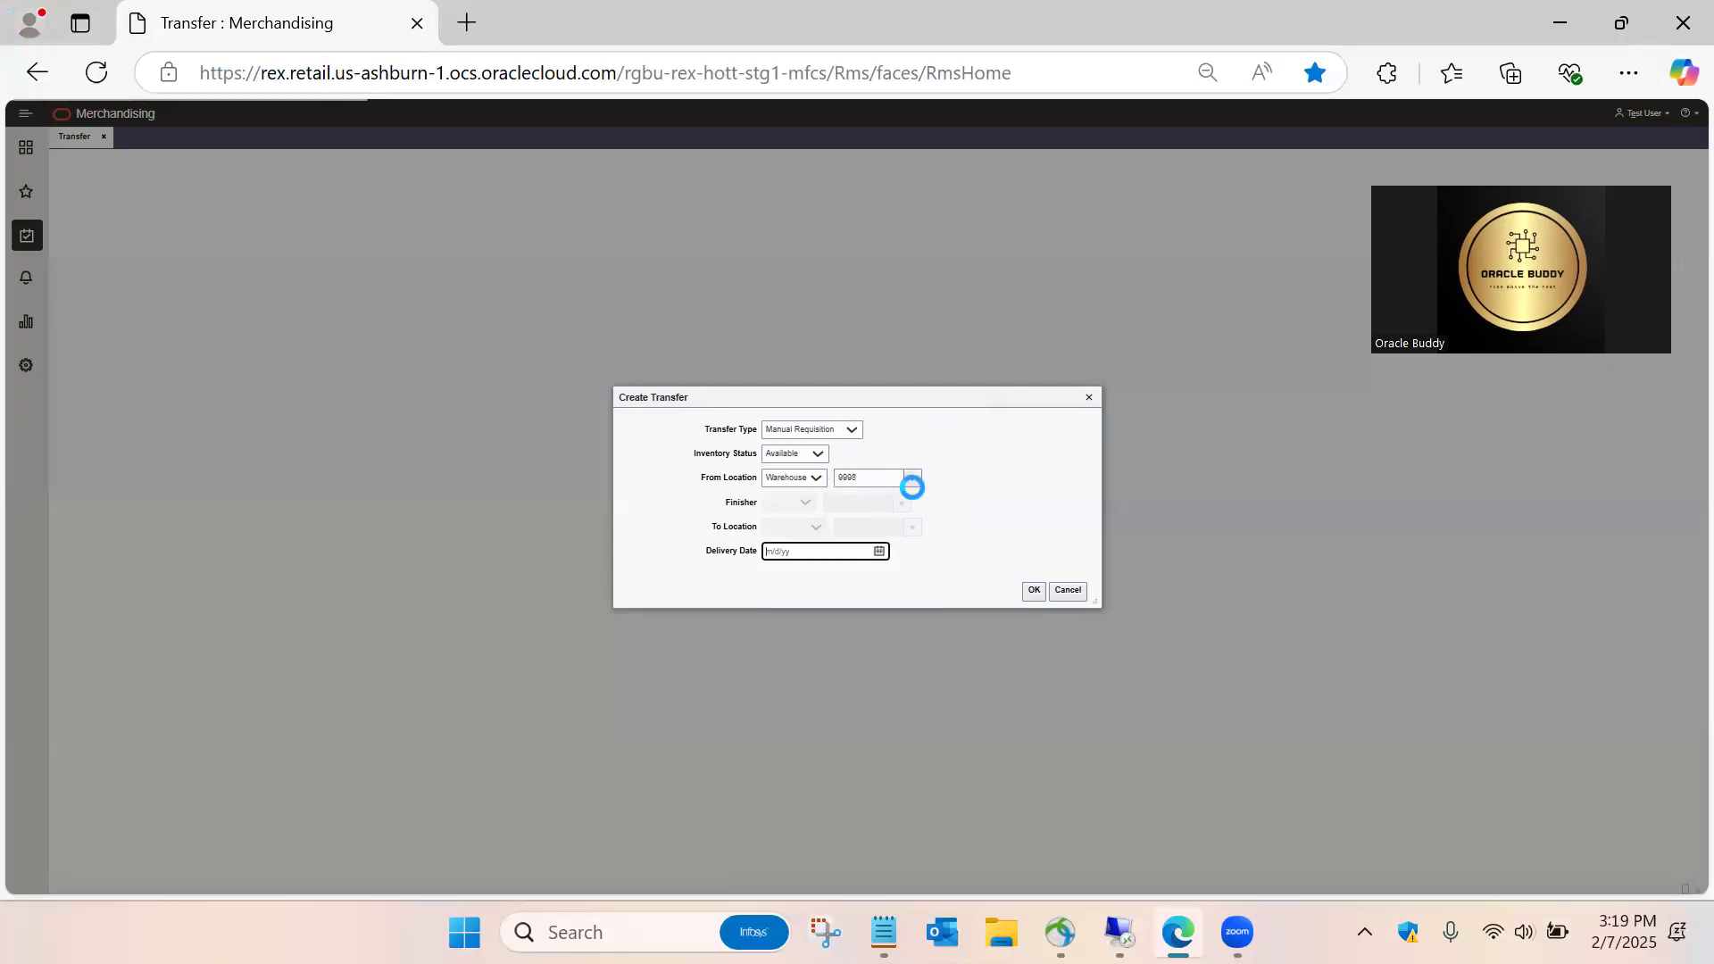
pyautogui.click(912, 484)
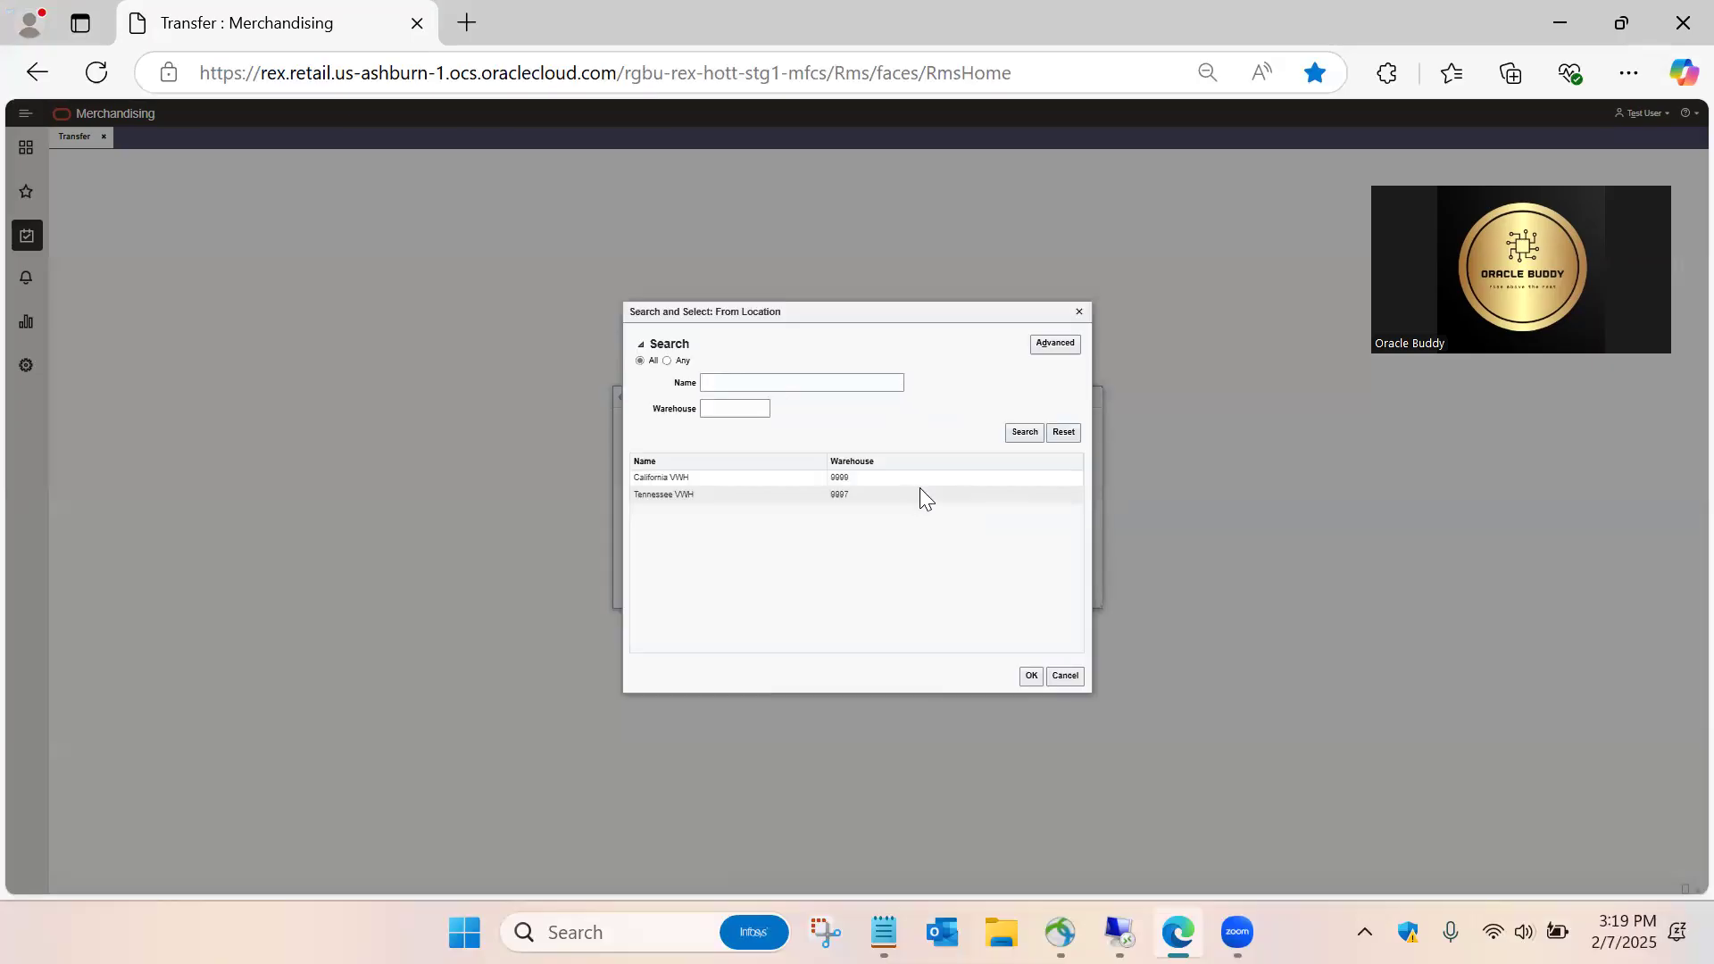
pyautogui.click(850, 480)
pyautogui.doubleClick(850, 480)
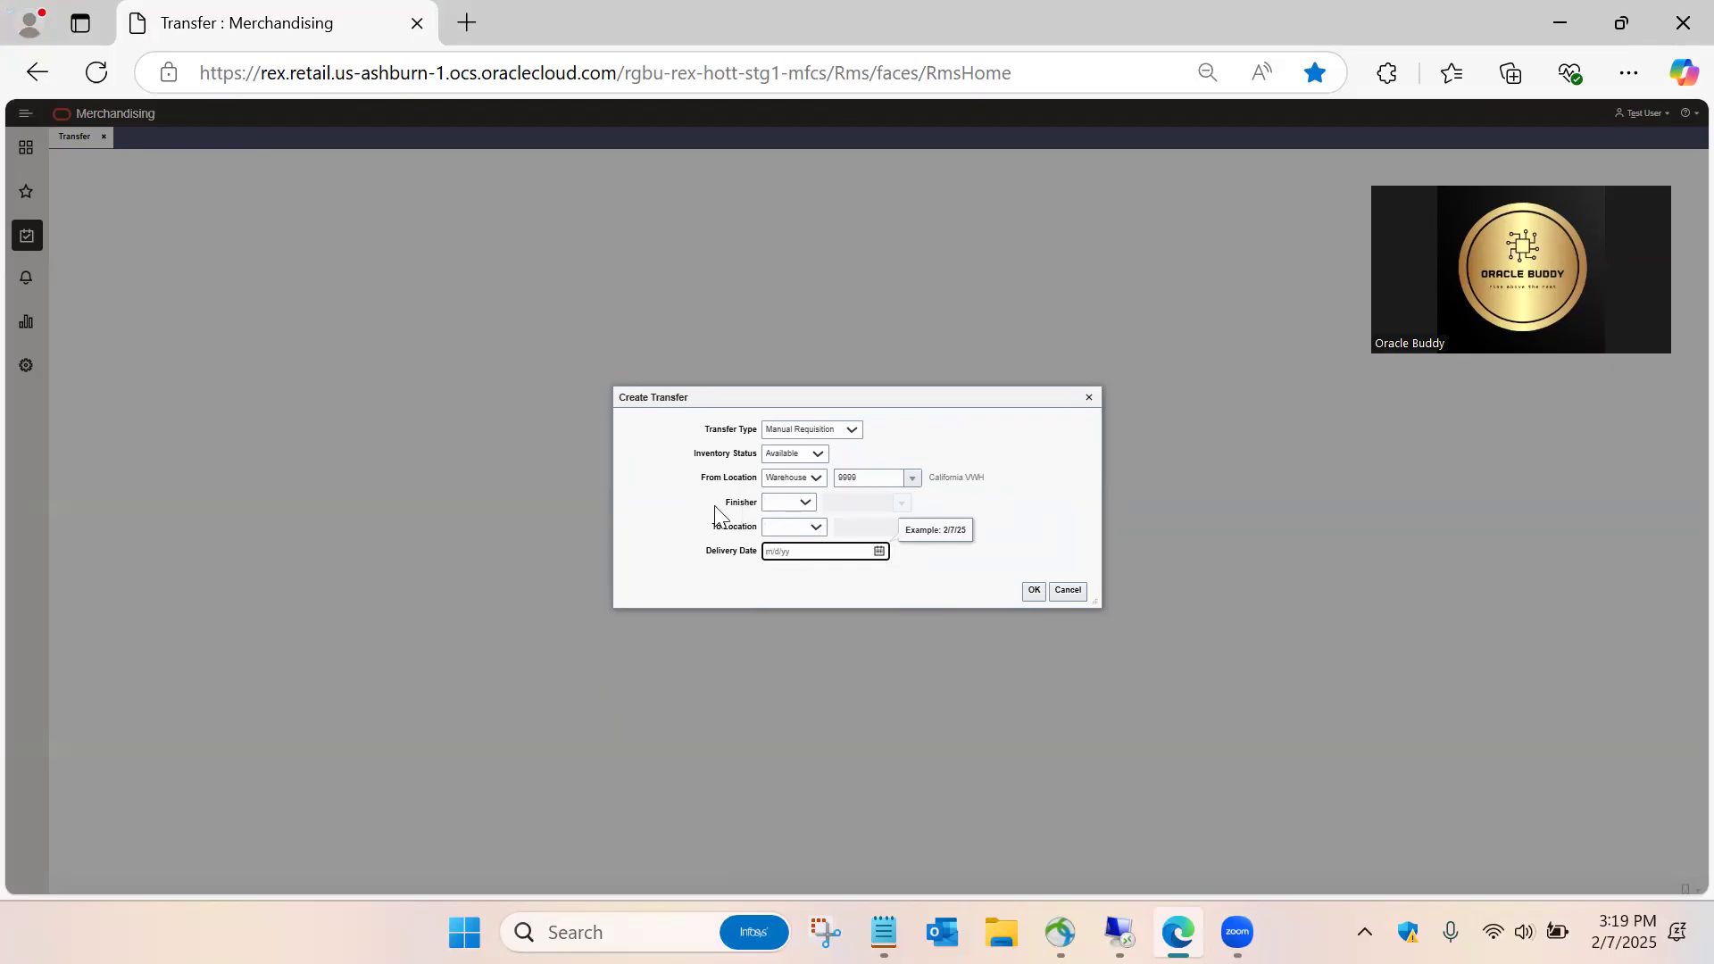
# - Set the To Location type to Warehouse and its number to 9997
pyautogui.click(801, 528)
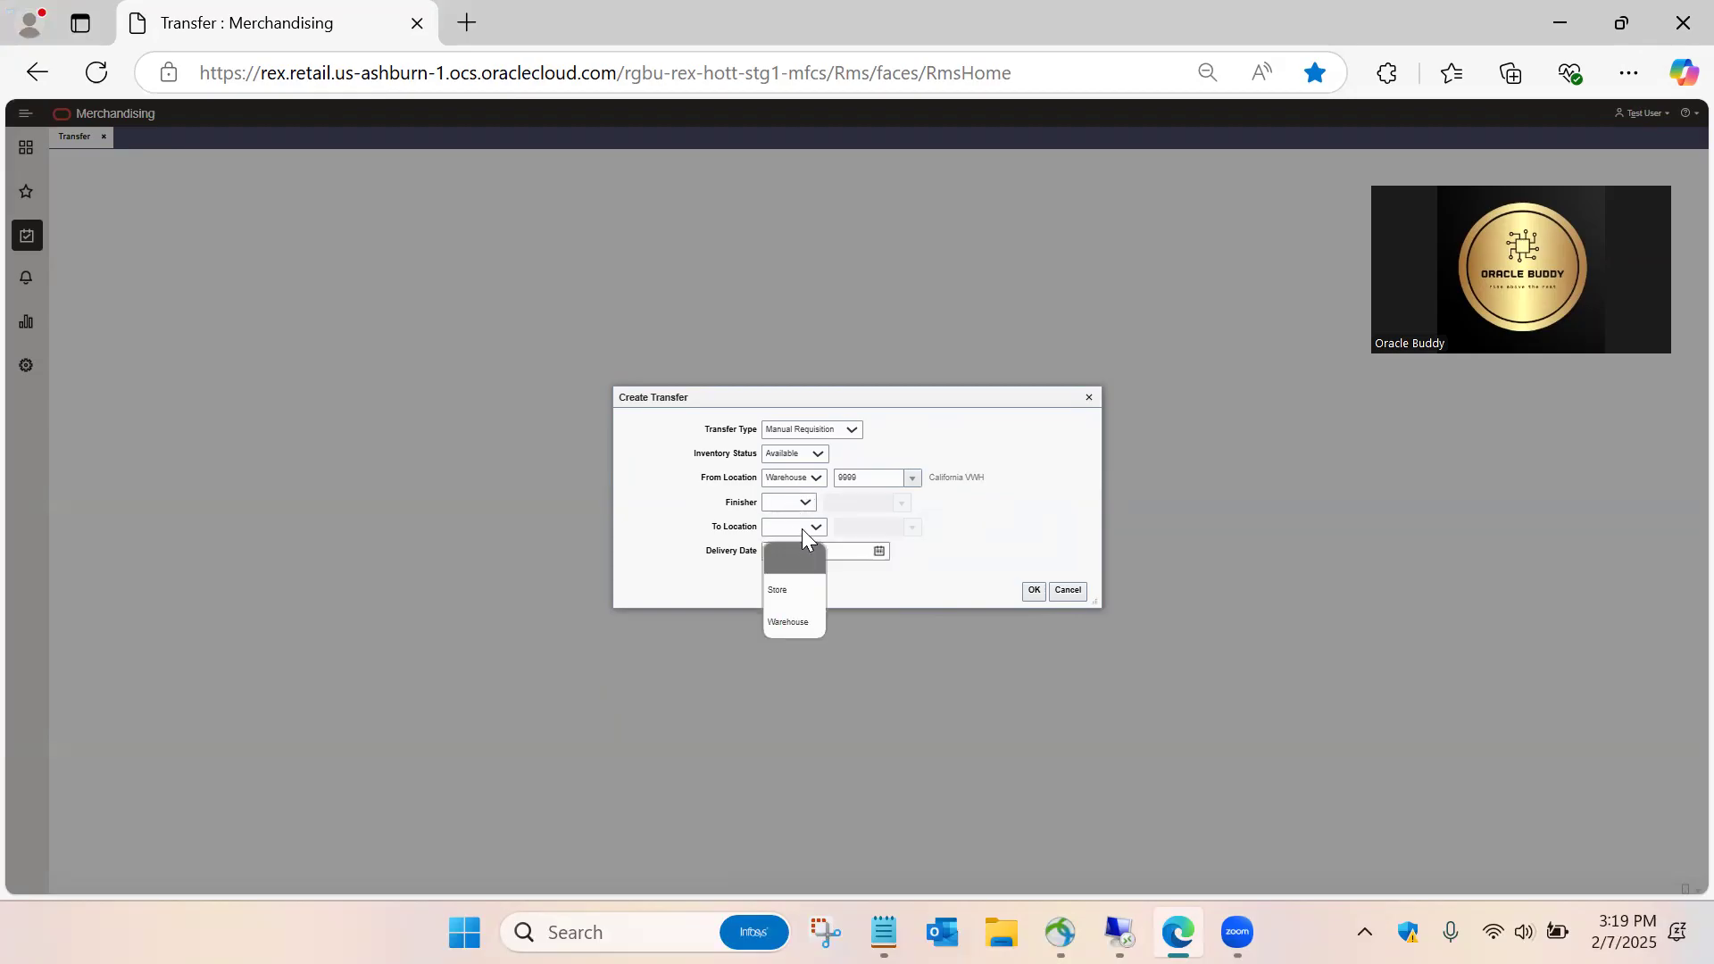
pyautogui.click(805, 618)
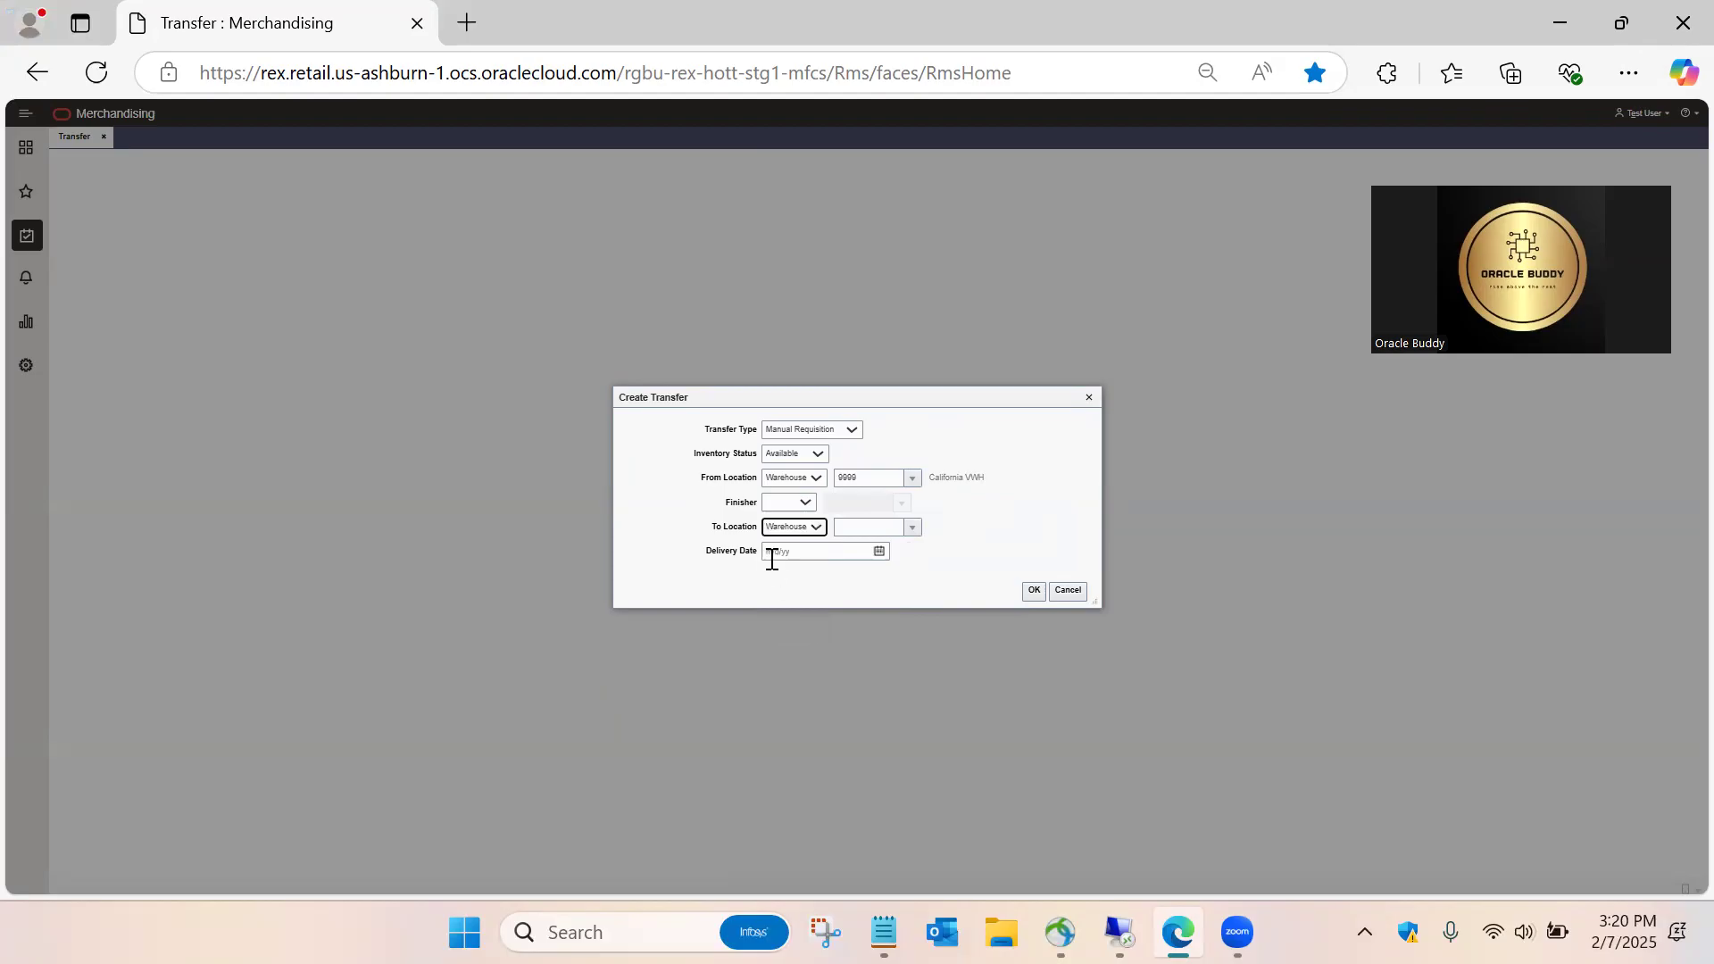
pyautogui.click(861, 534)
pyautogui.write('9997')
pyautogui.press('Tab')
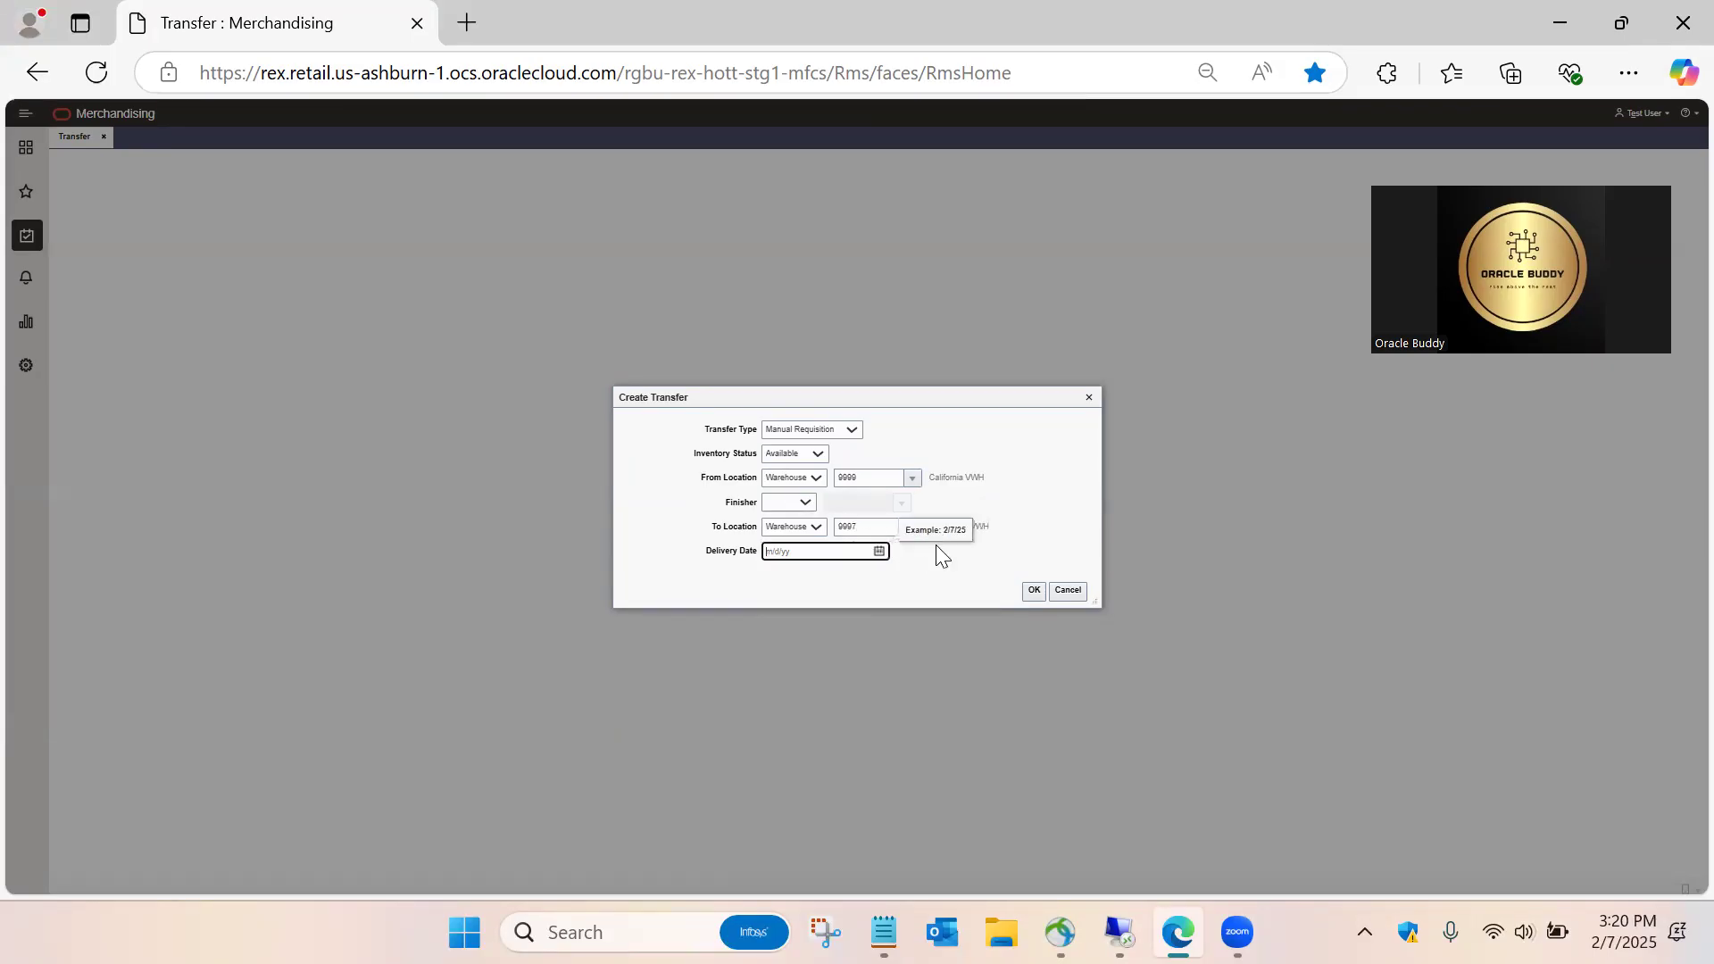
# - Set the delivery date to 2/7/25 and confirm the creation of the transfer
pyautogui.click(879, 553)
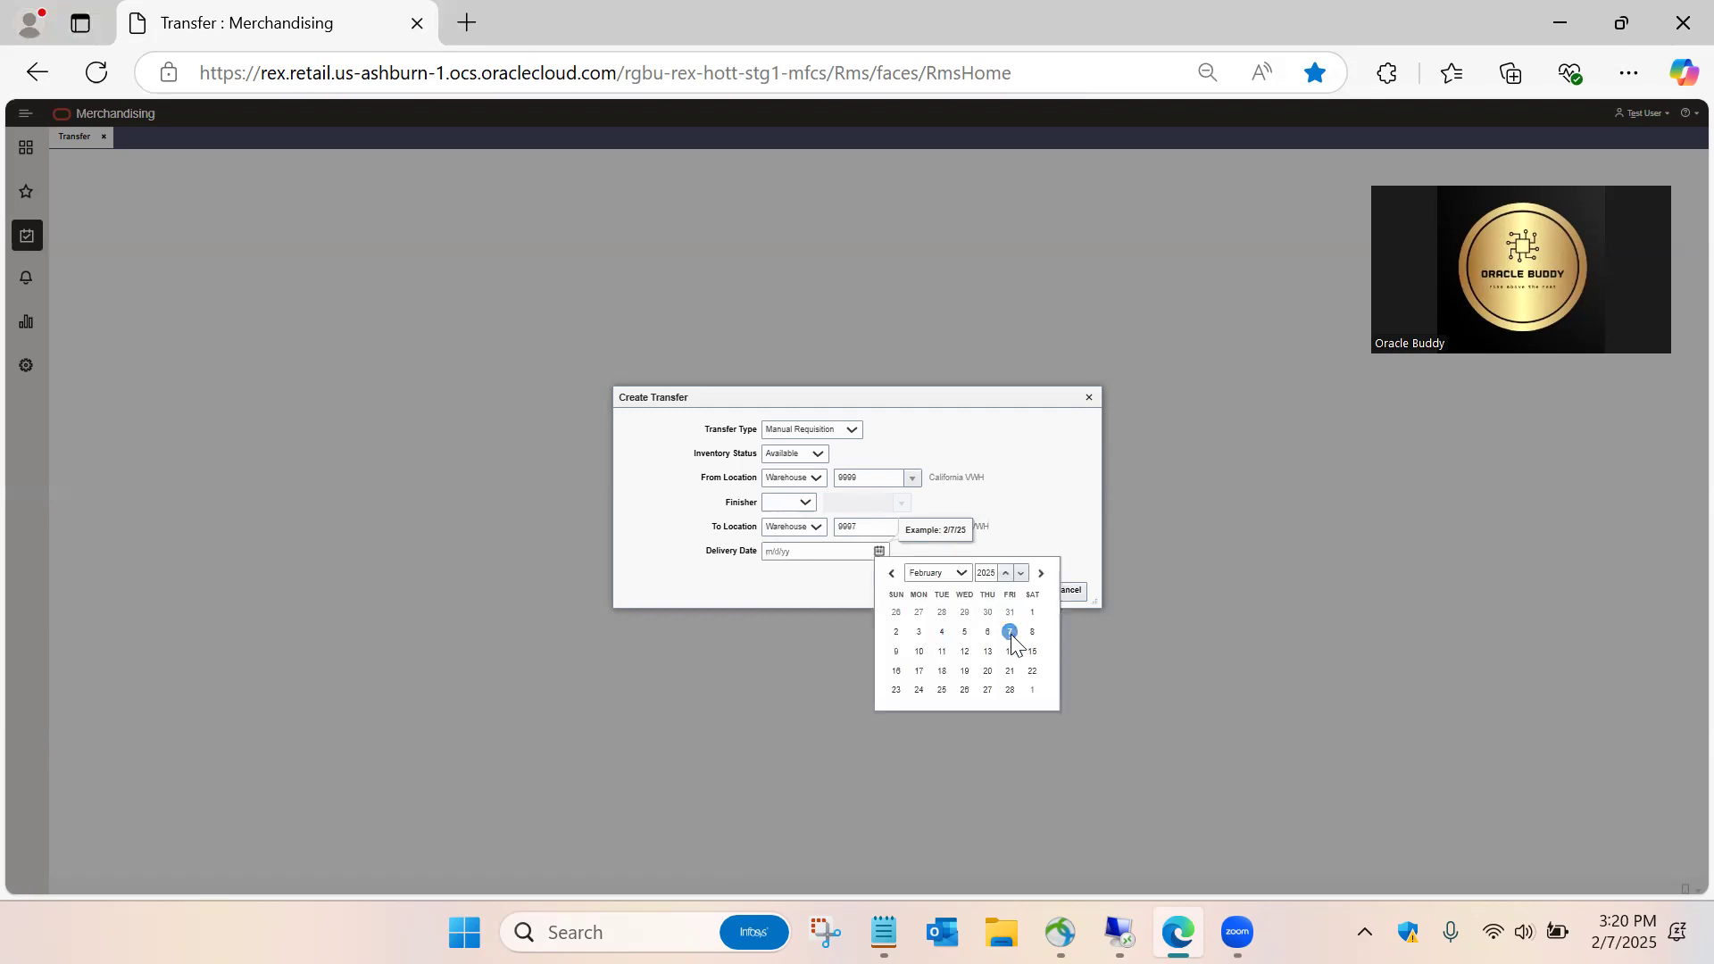
pyautogui.click(1009, 631)
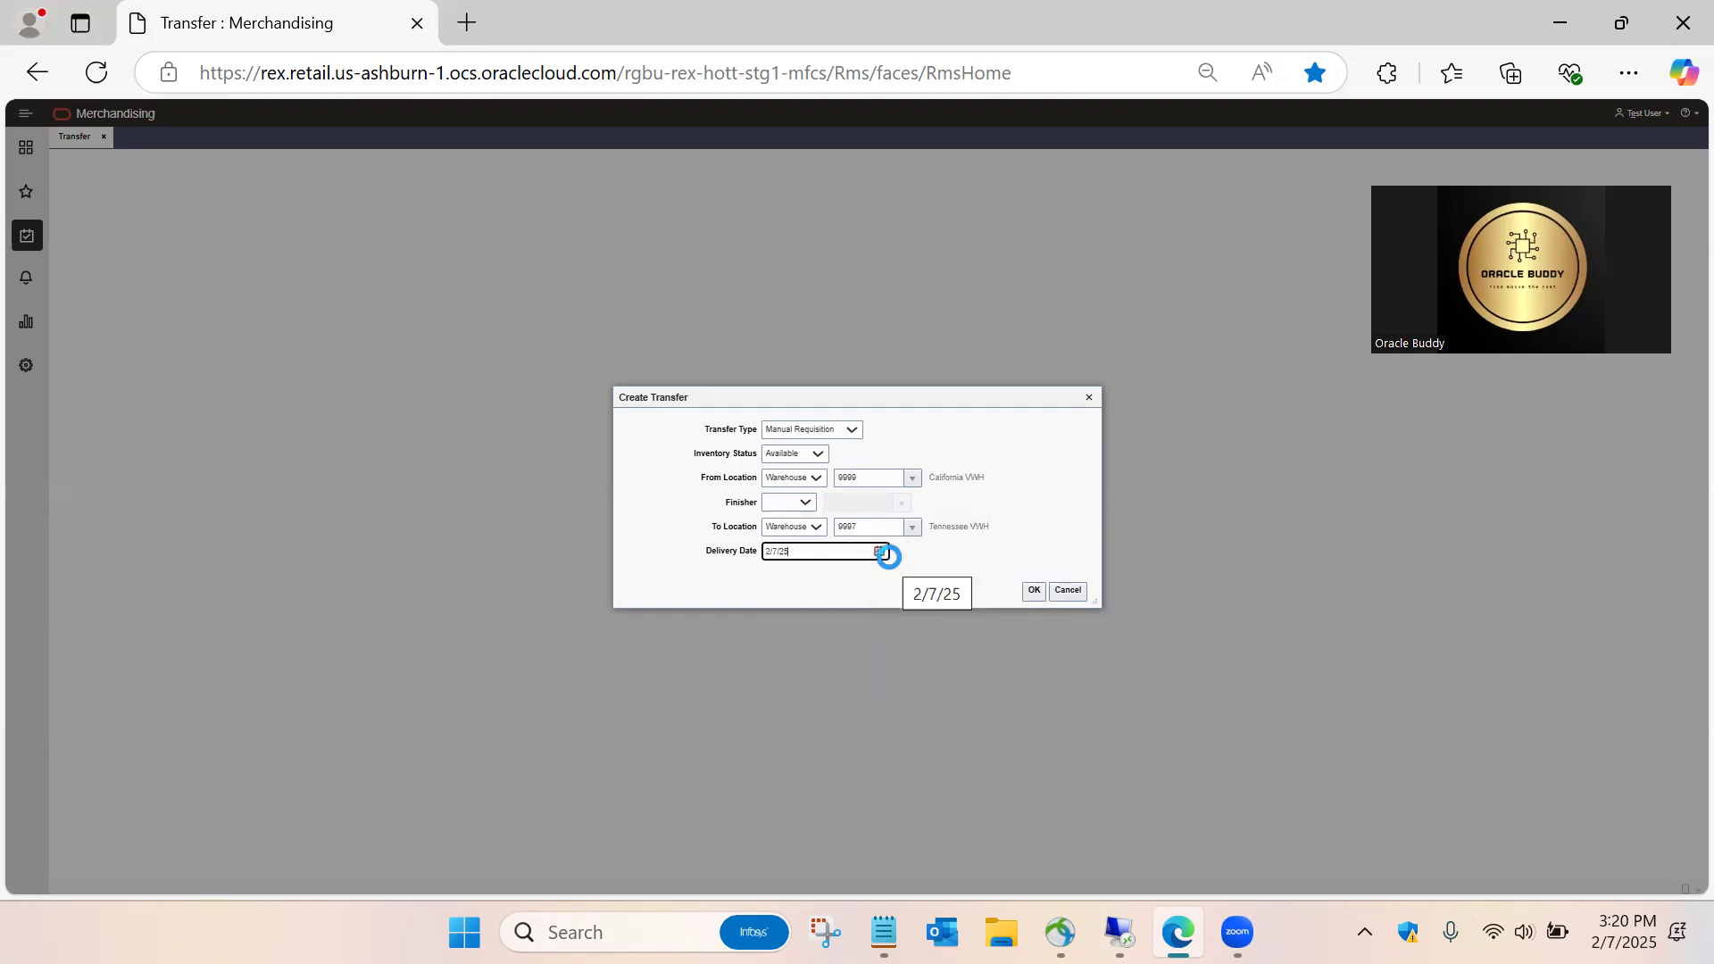
pyautogui.click(1032, 591)
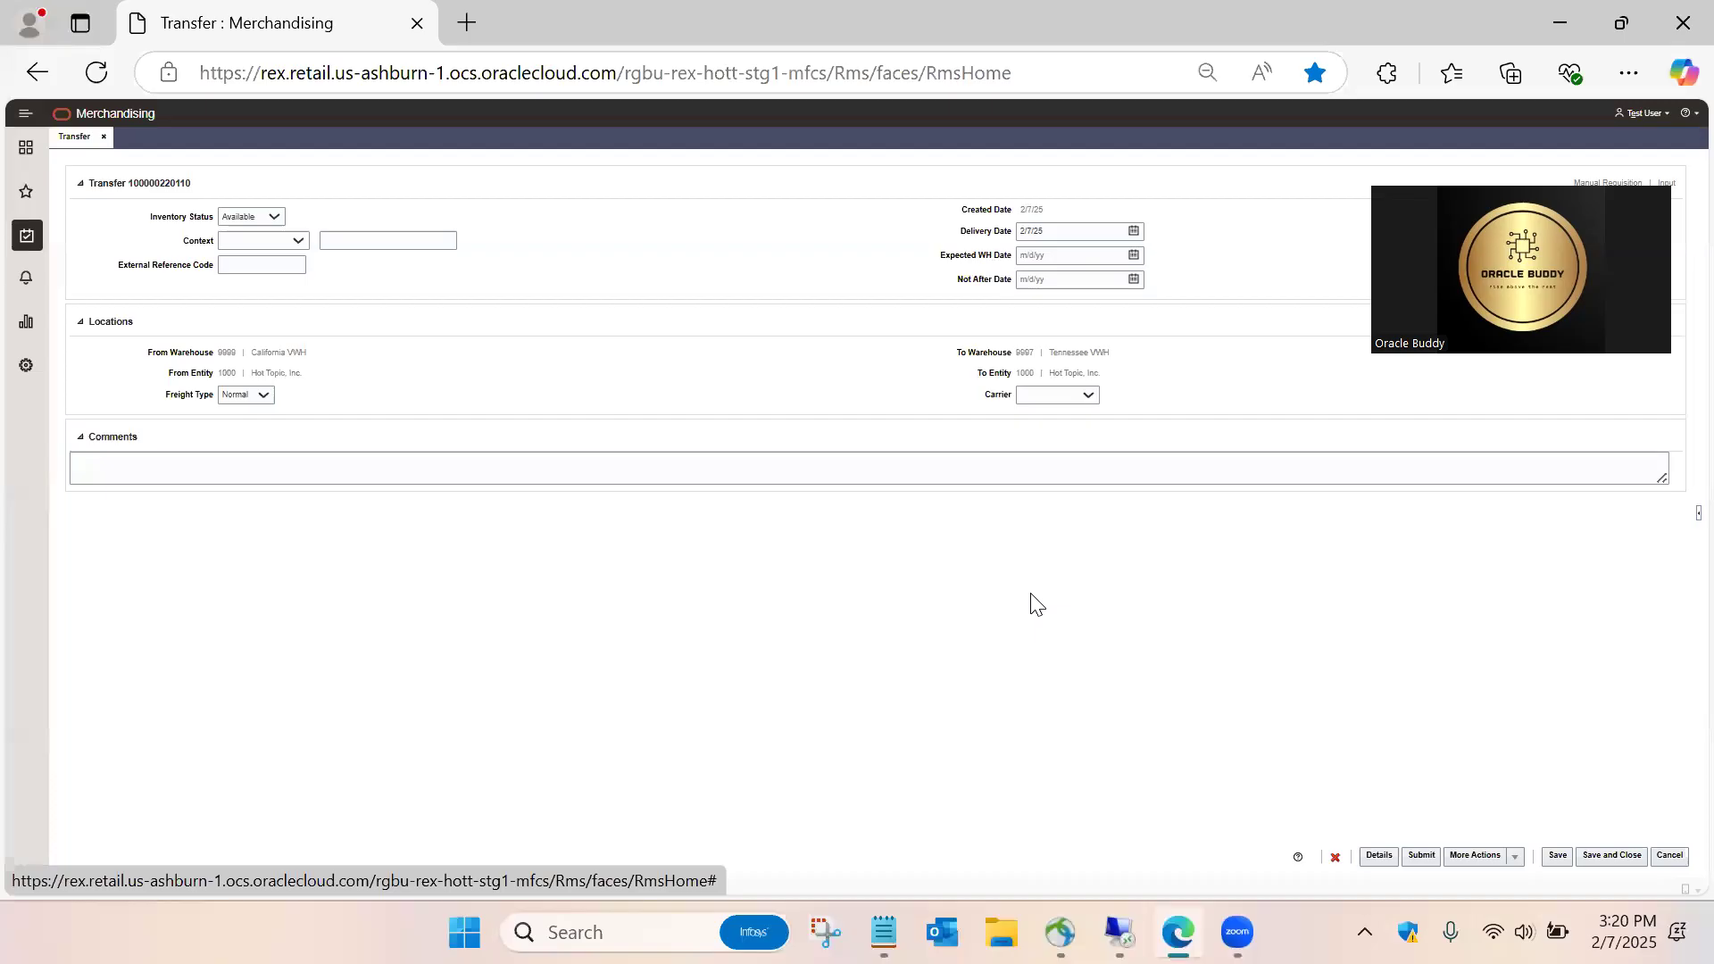
# - Copy the new transfer's number and set the Not After Date to 2/10/25
pyautogui.doubleClick(153, 183)
pyautogui.hotkey('ctrl', 'c')
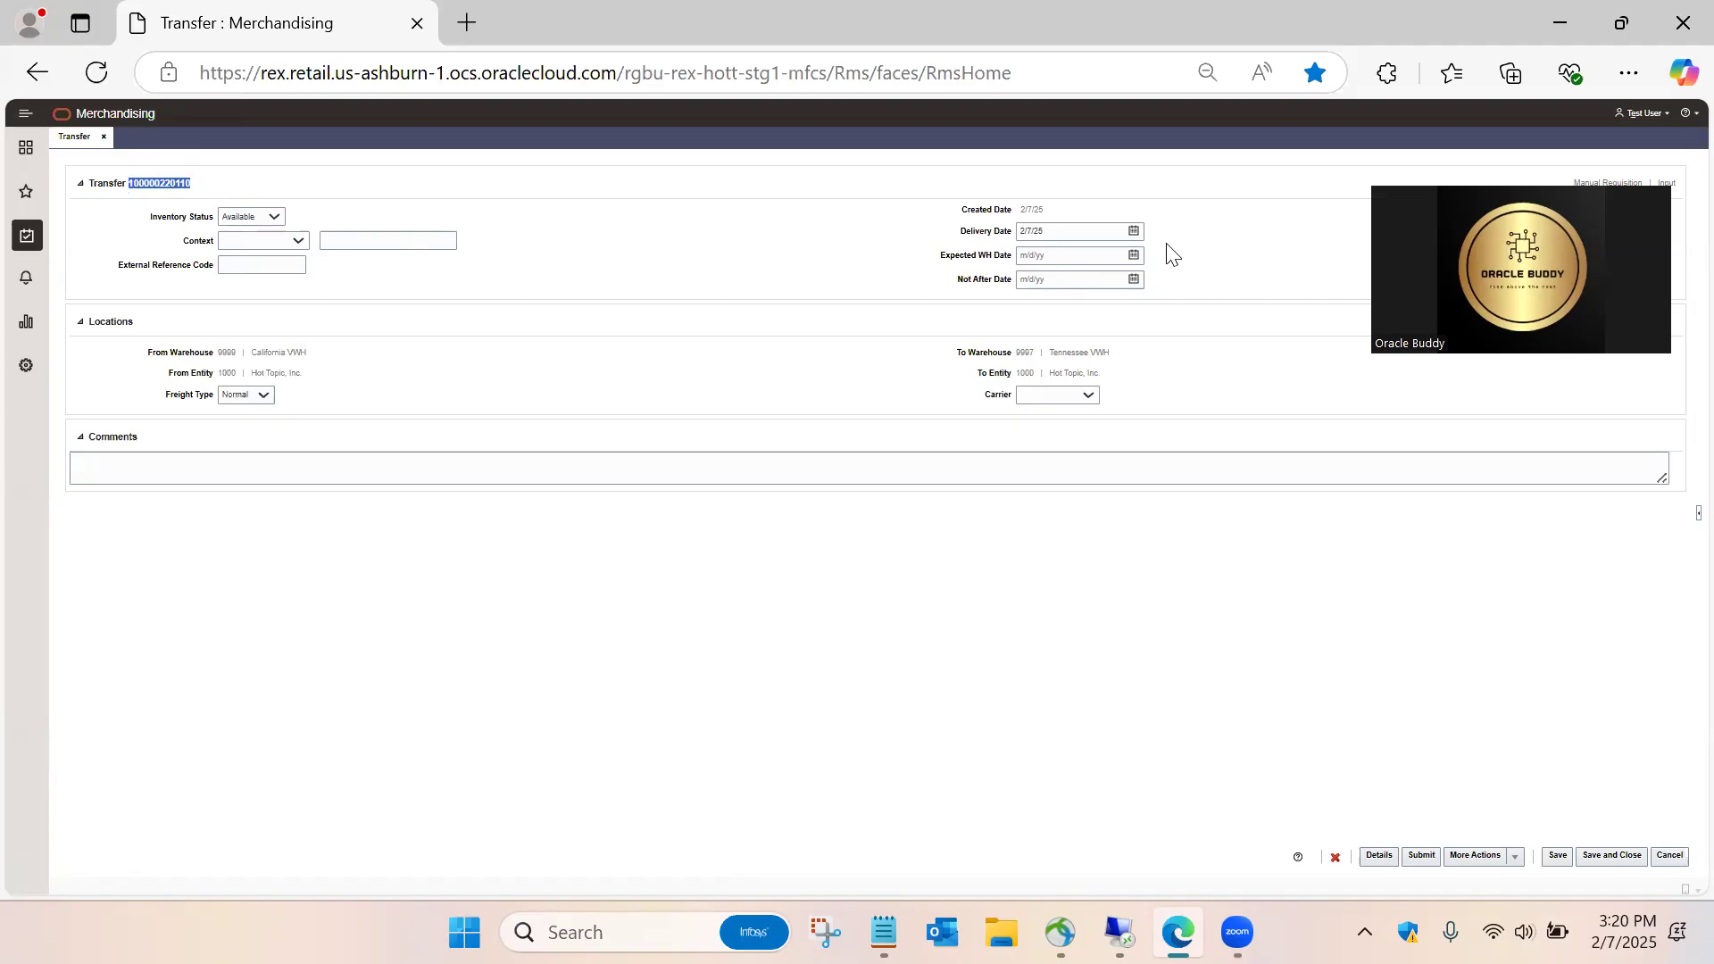
pyautogui.click(1133, 280)
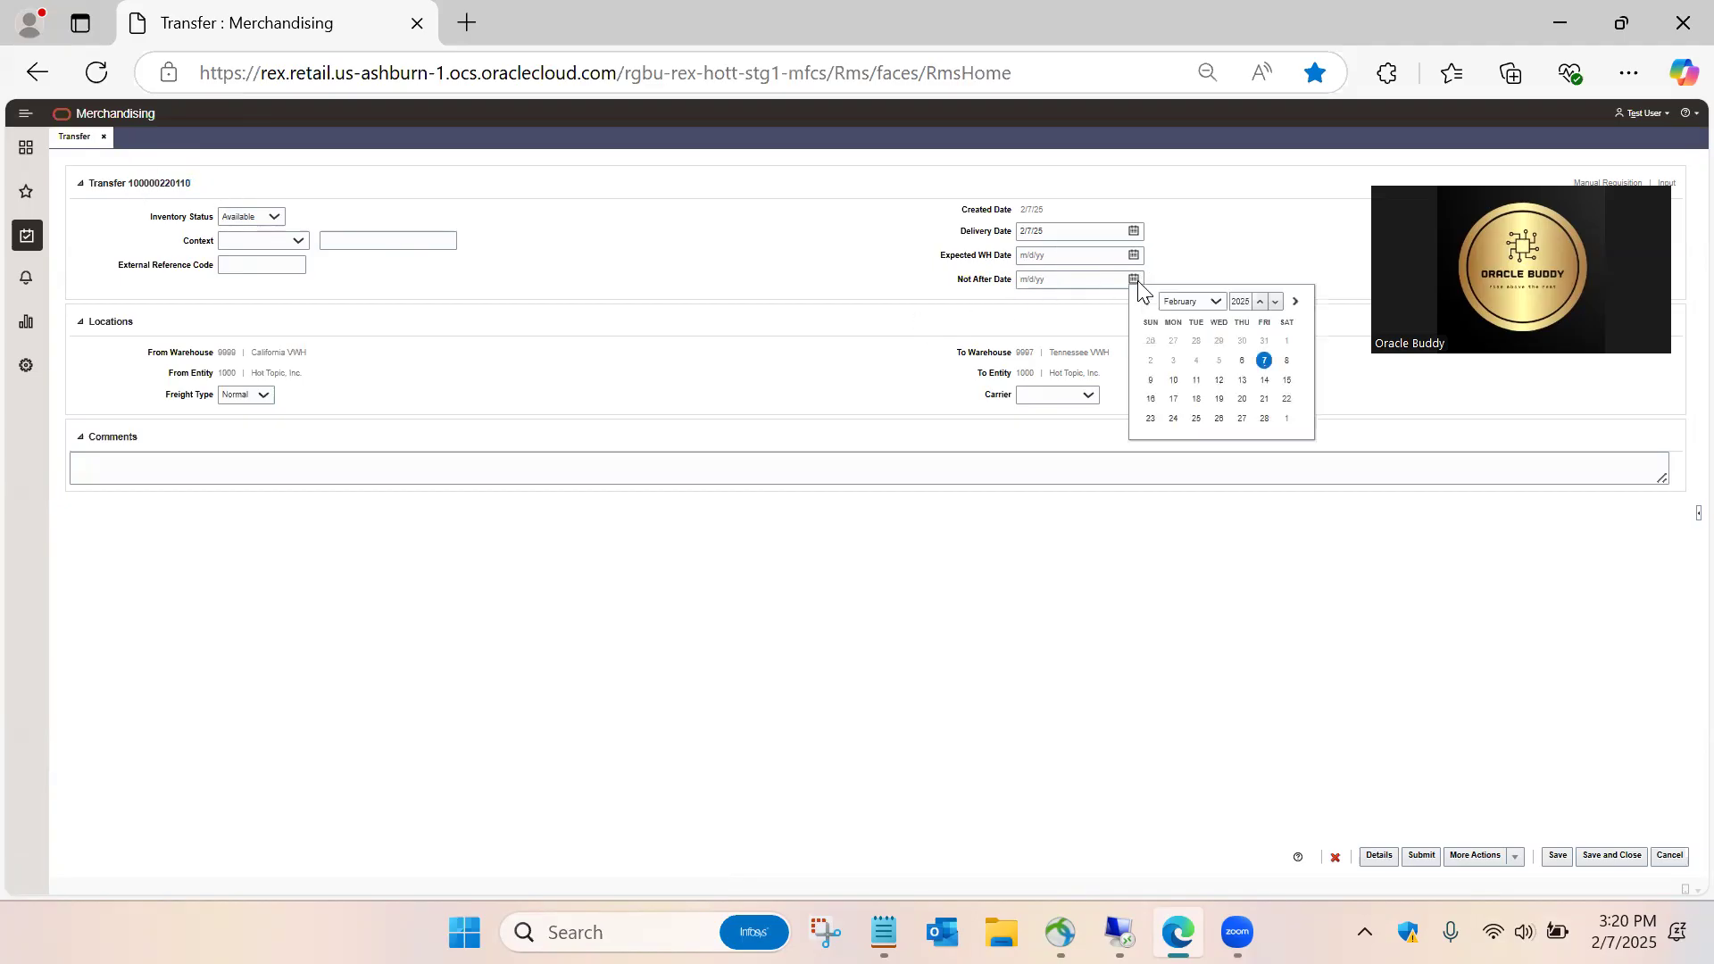
pyautogui.click(1173, 380)
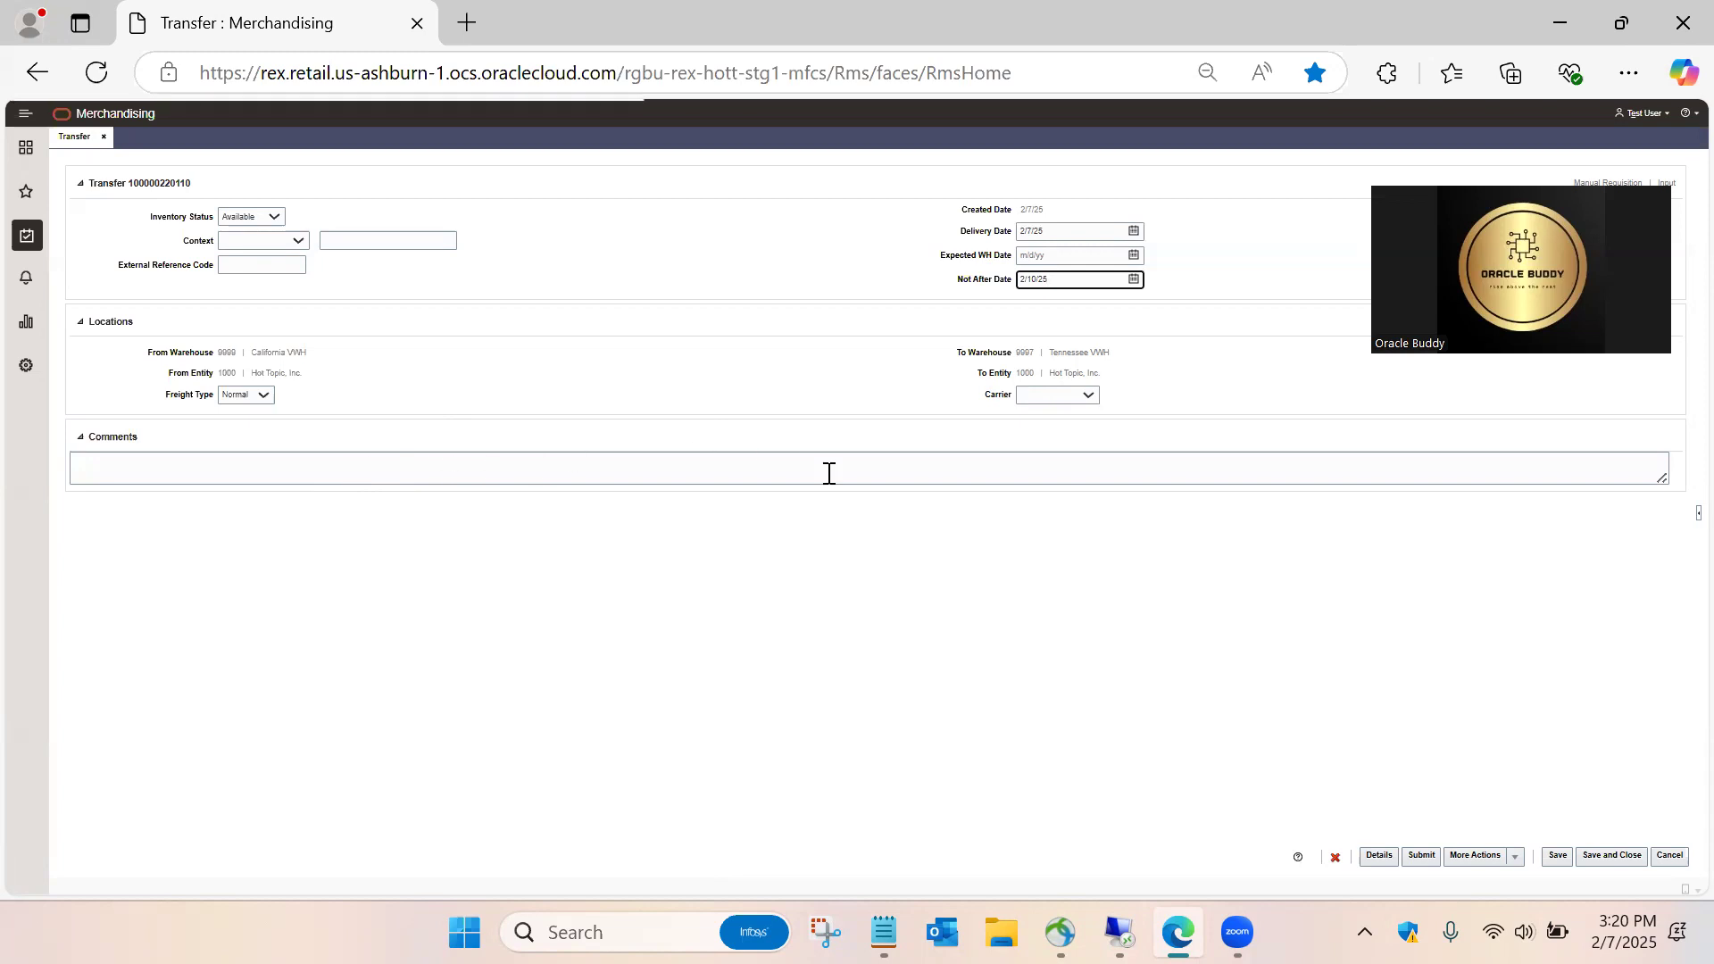
# - Take the new transfer number to SQL Developer, put it in the tsfhead query's tsf_no condition, run that query and enlarge the results area
pyautogui.doubleClick(166, 184)
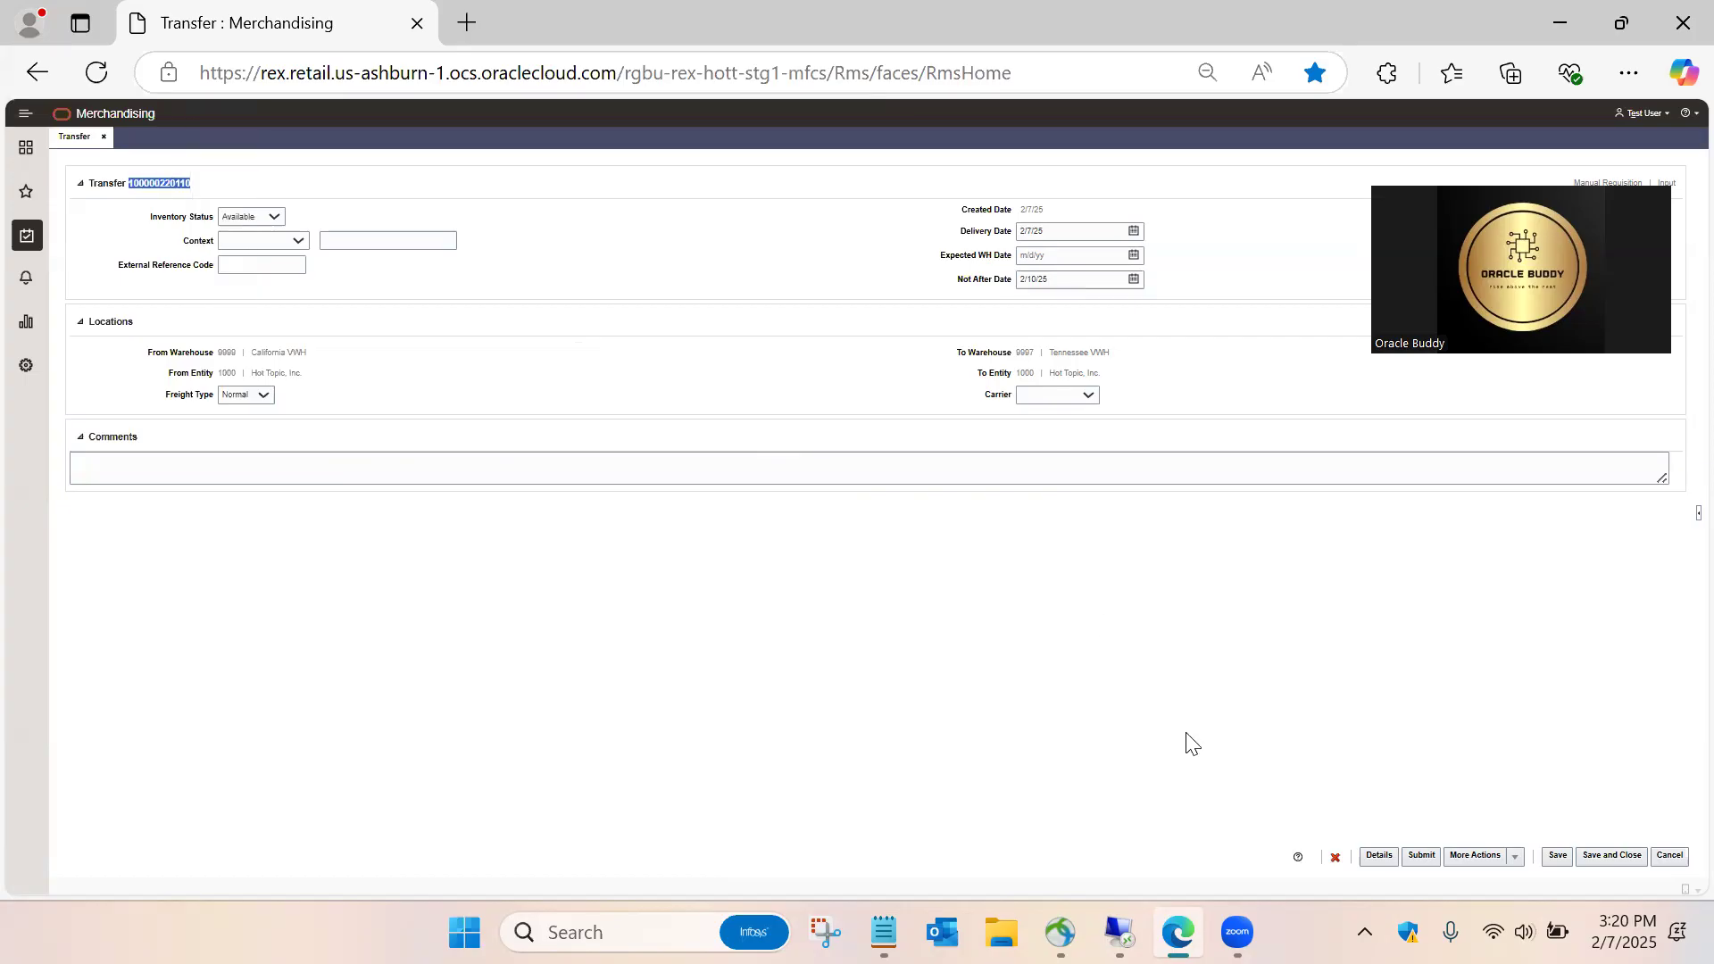
pyautogui.click(1120, 932)
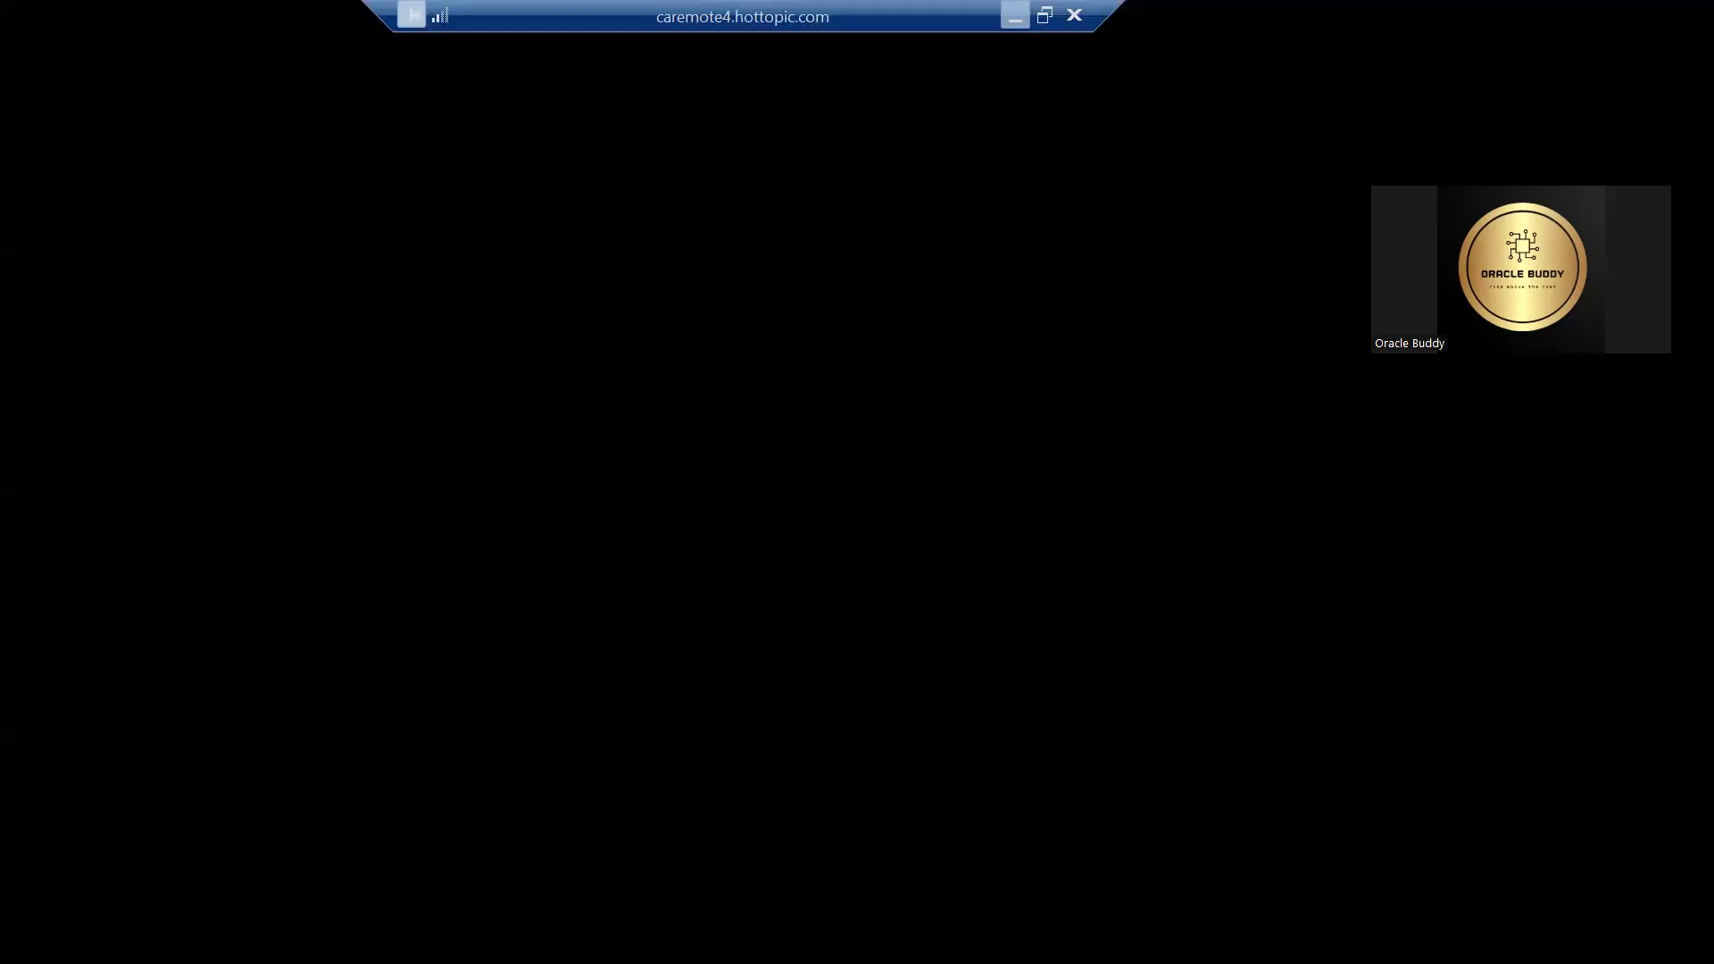
pyautogui.click(442, 748)
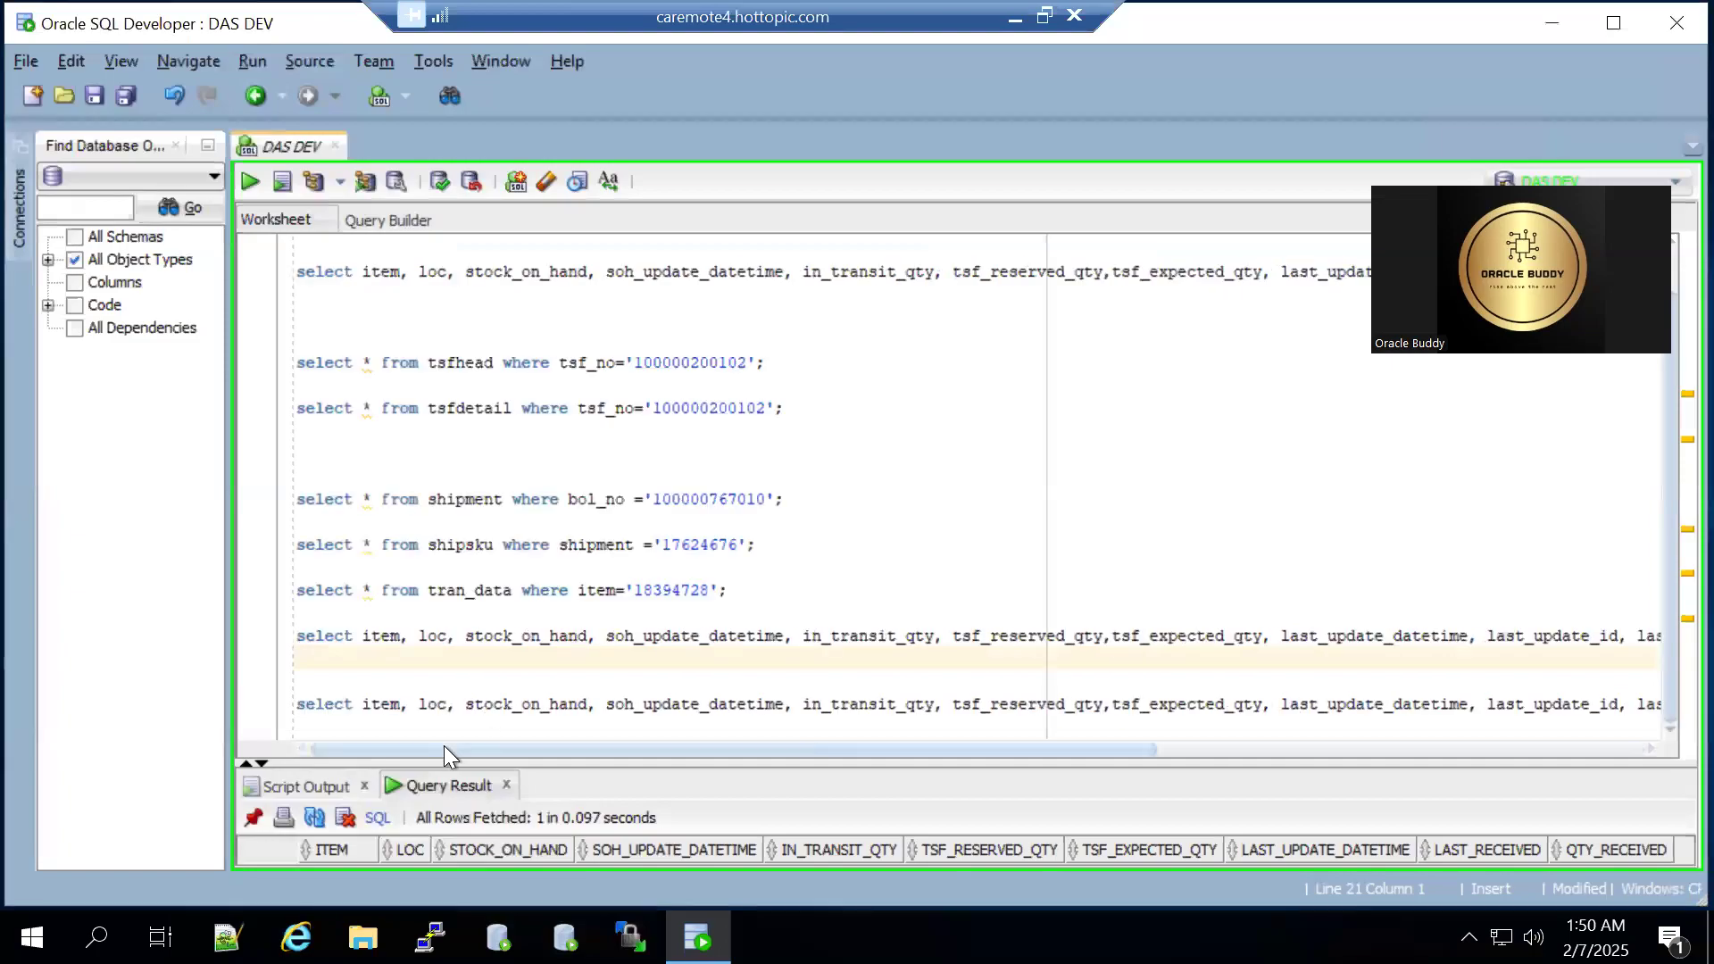
pyautogui.doubleClick(689, 361)
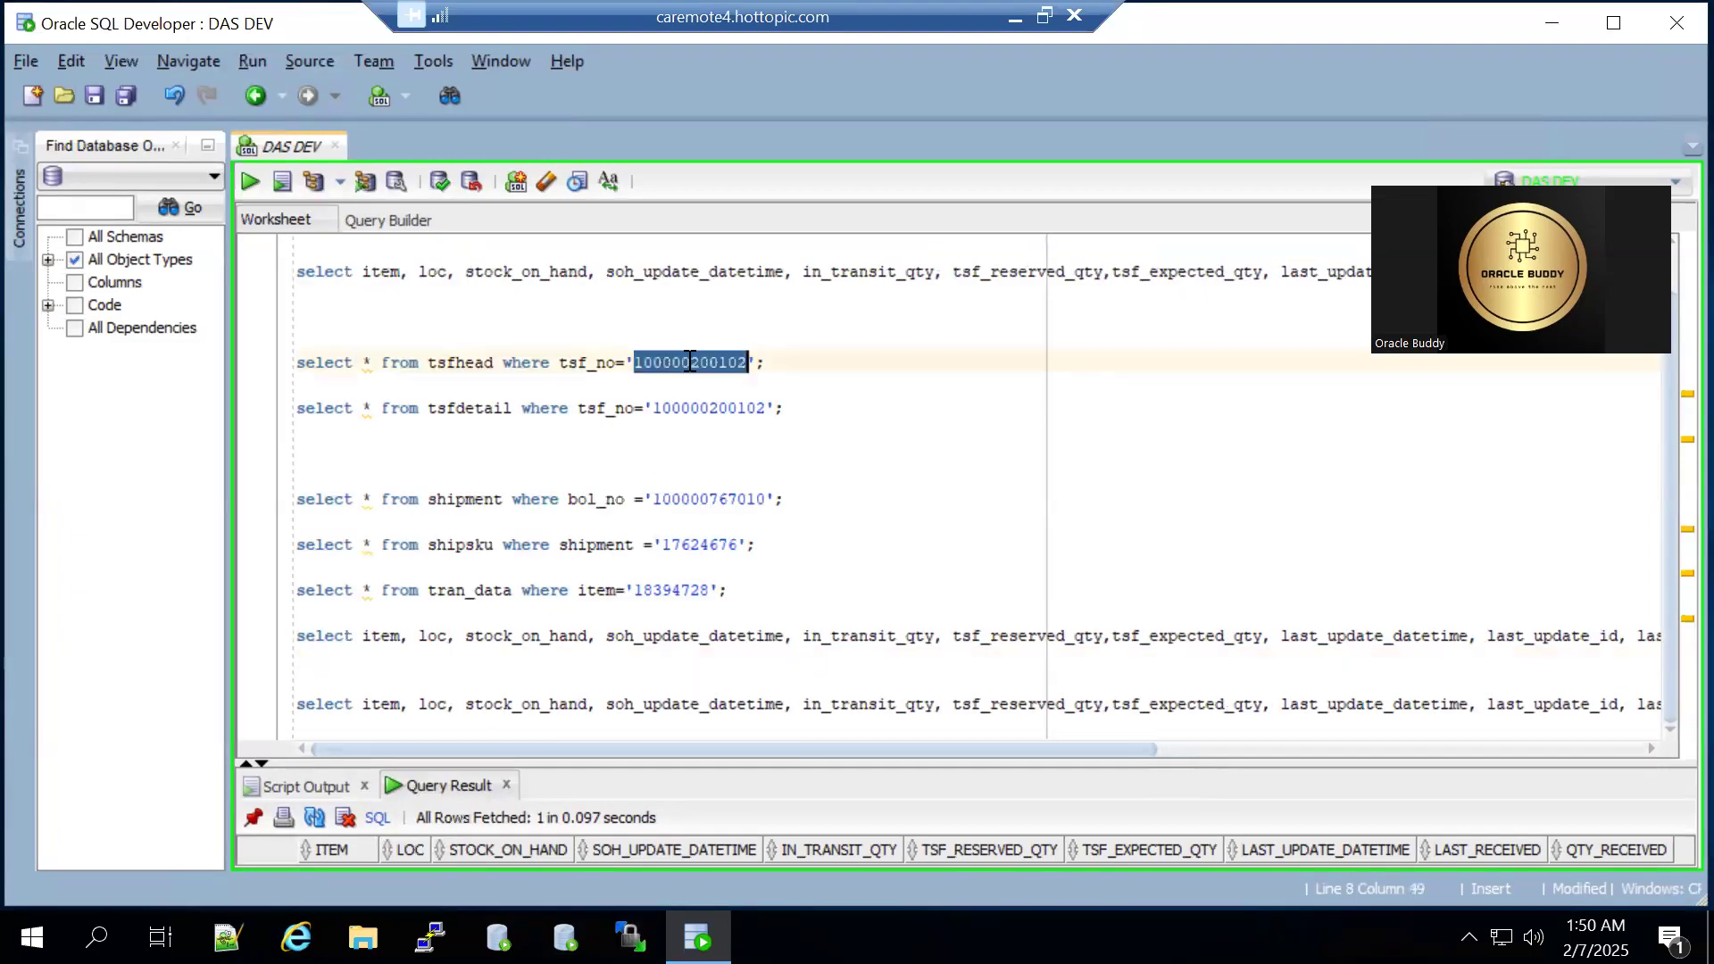
pyautogui.hotkey('ctrl', 'v')
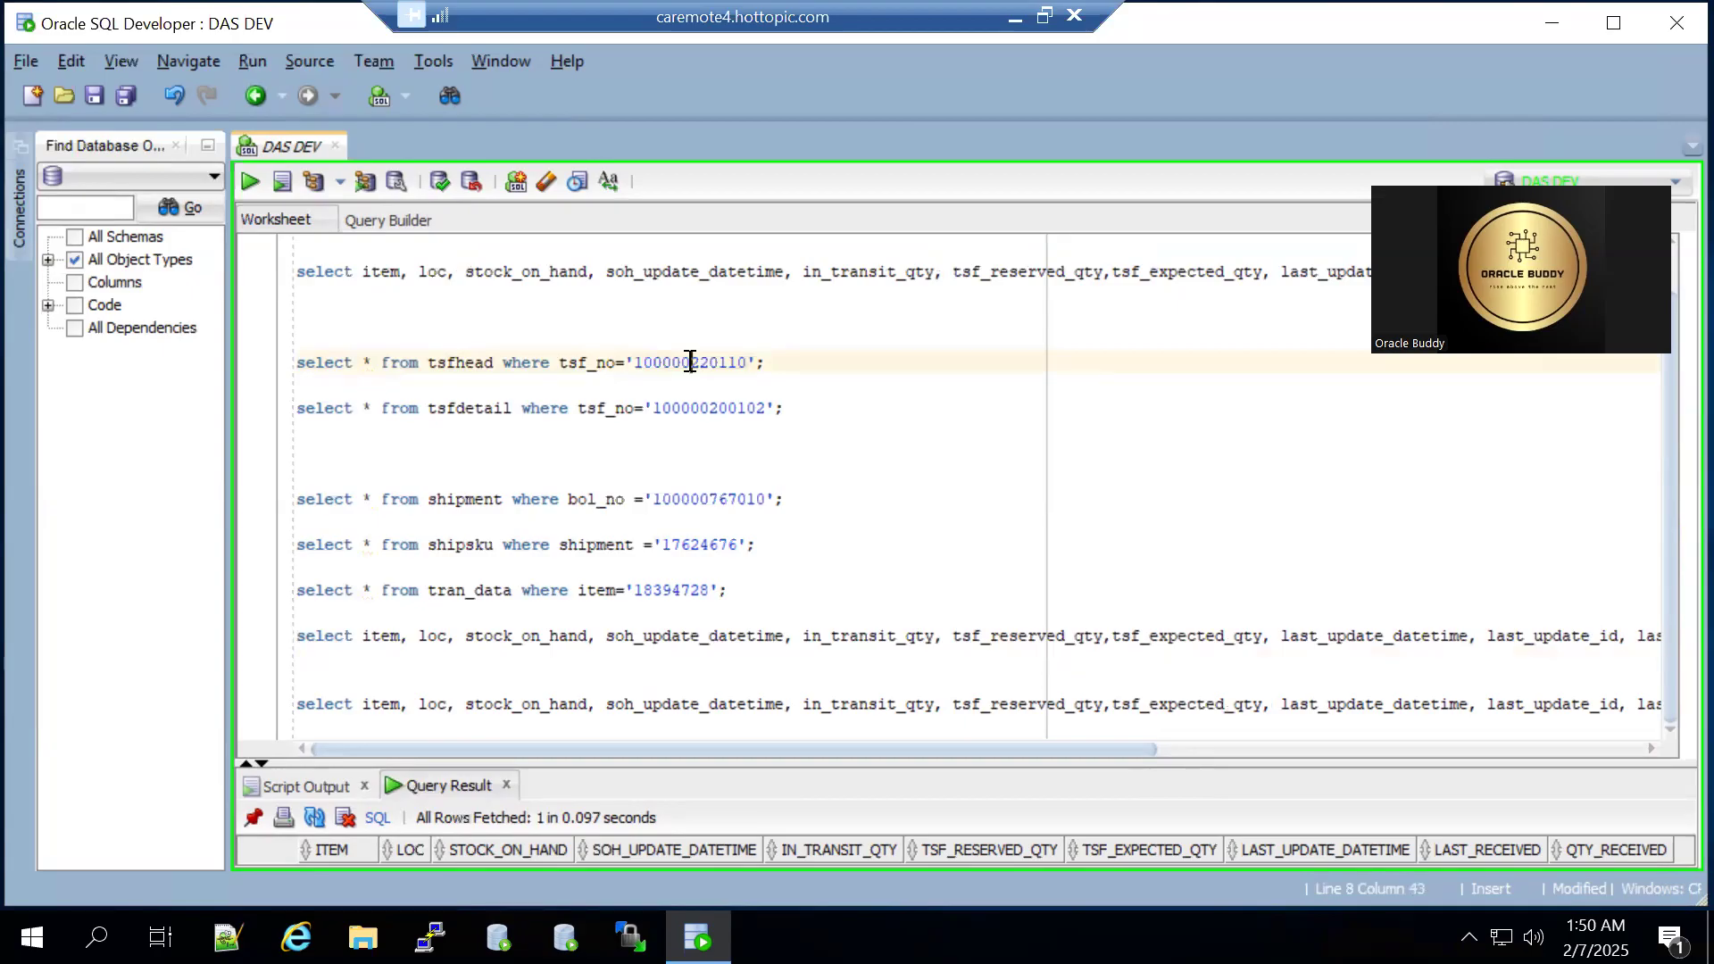
pyautogui.tripleClick(689, 361)
pyautogui.click(248, 181)
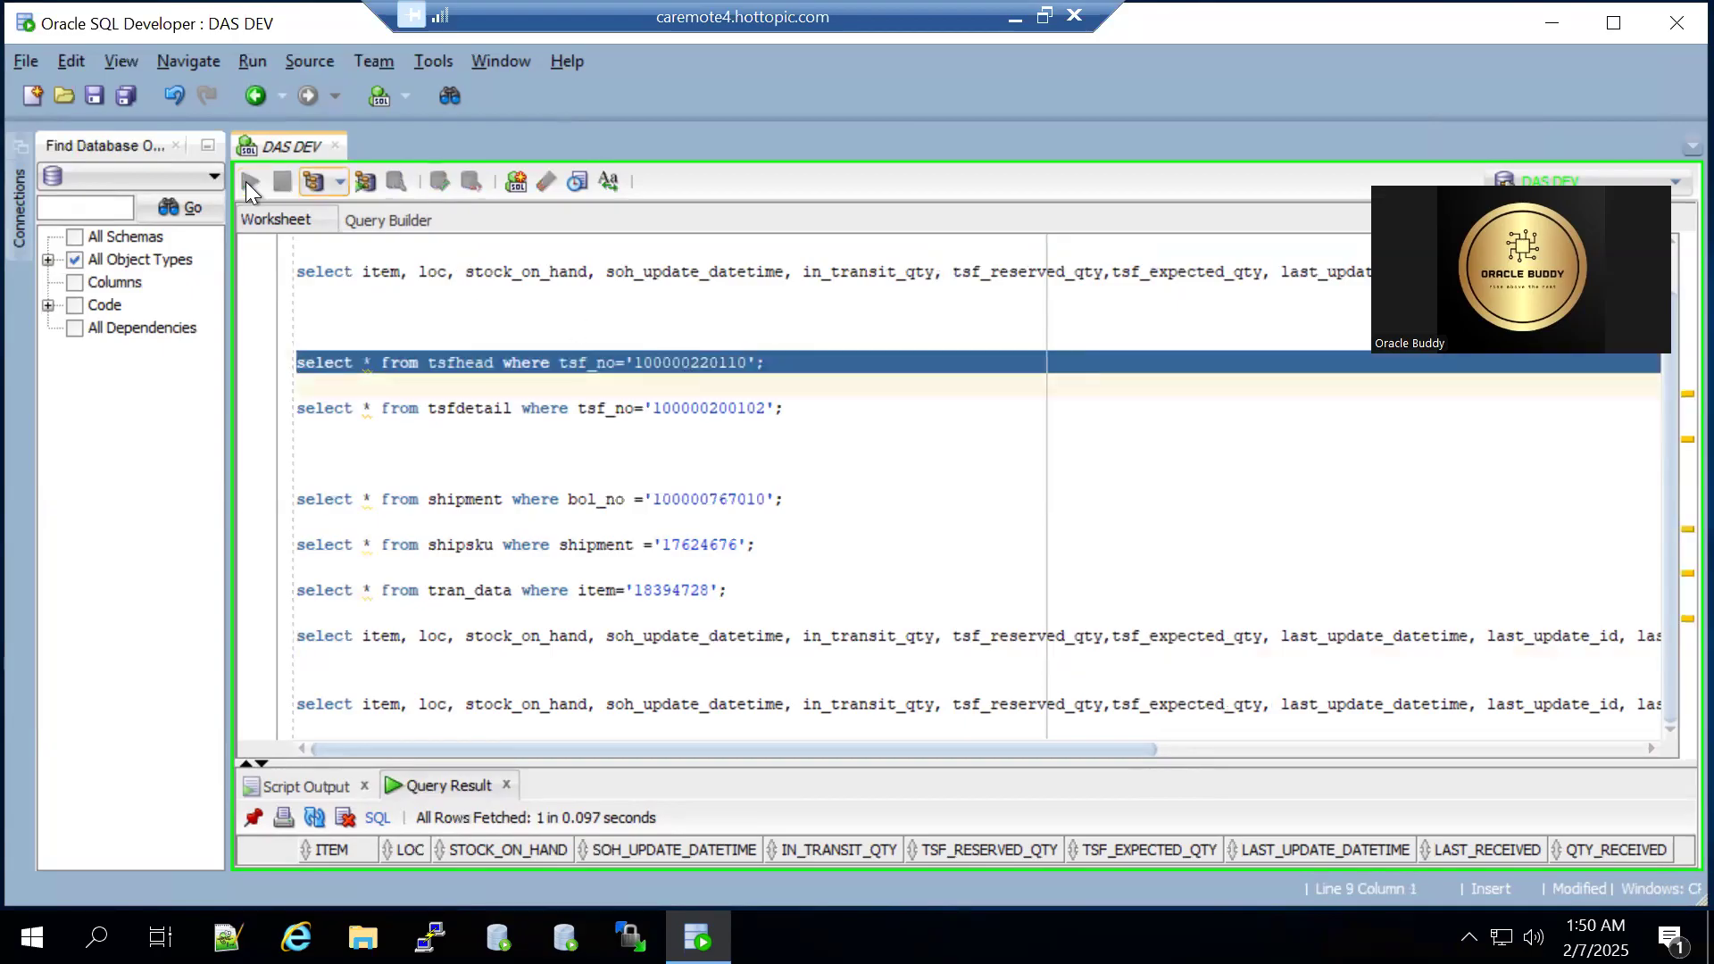
pyautogui.moveTo(788, 762); pyautogui.dragTo(808, 539)
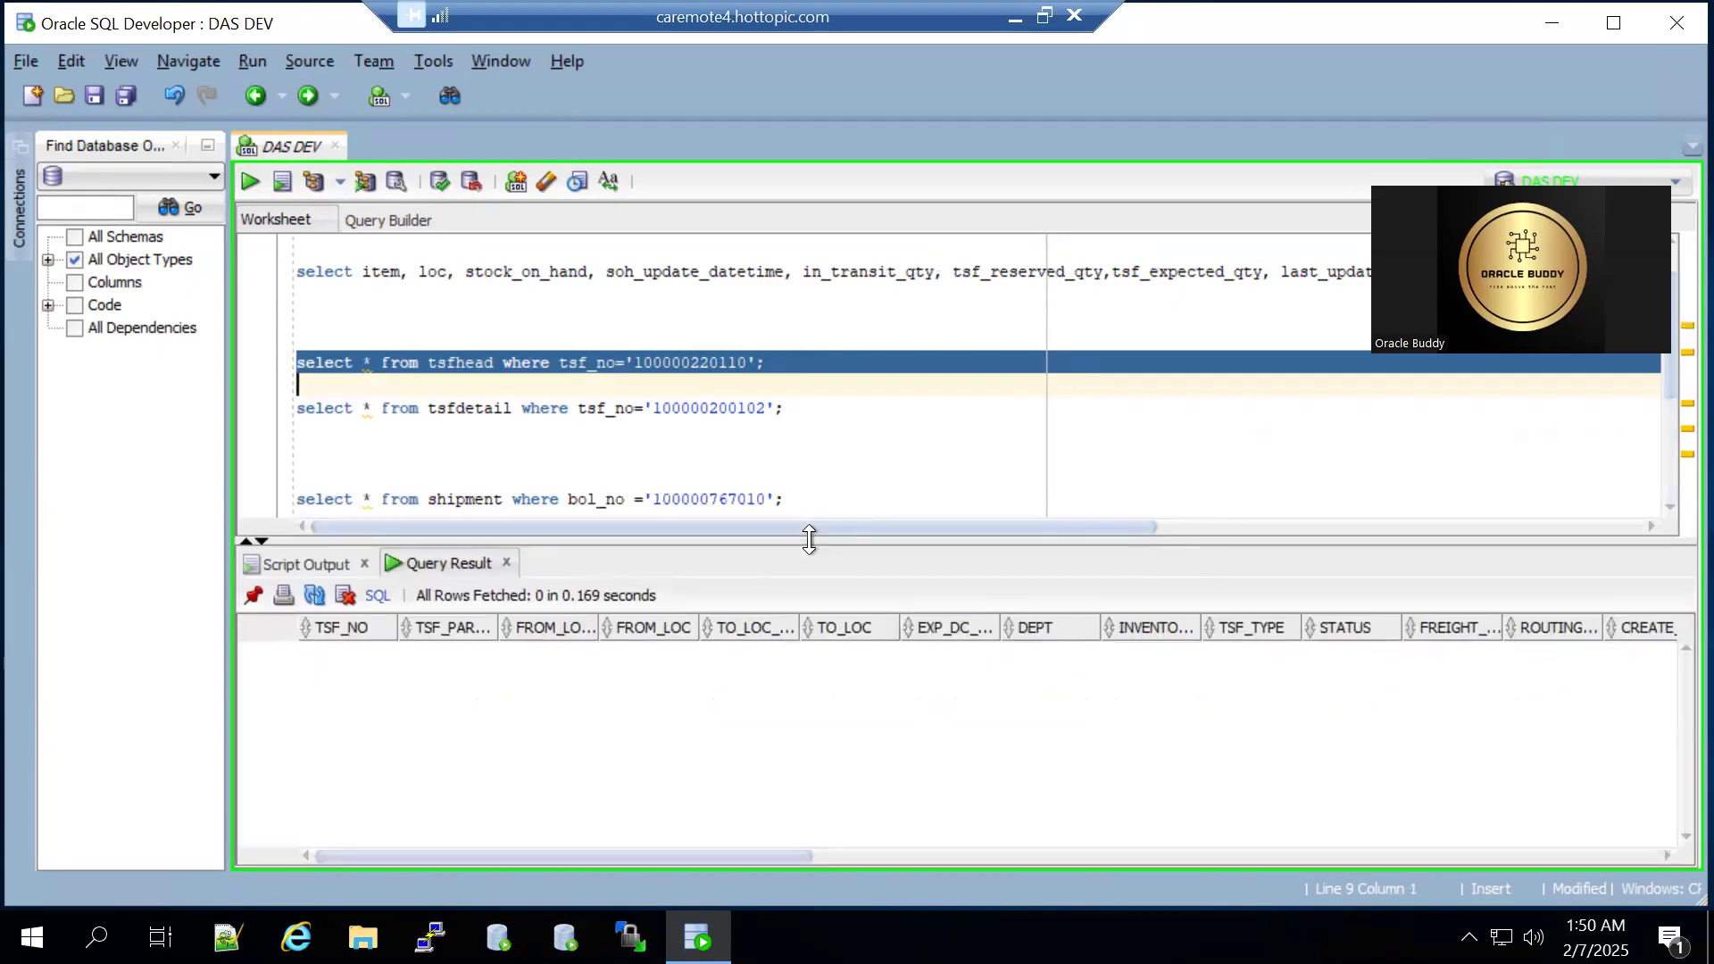
# - Replace the tsf_no value in the tsfdetail query with the new transfer number and run that query
pyautogui.doubleClick(701, 408)
pyautogui.hotkey('ctrl', 'v')
pyautogui.click(692, 408)
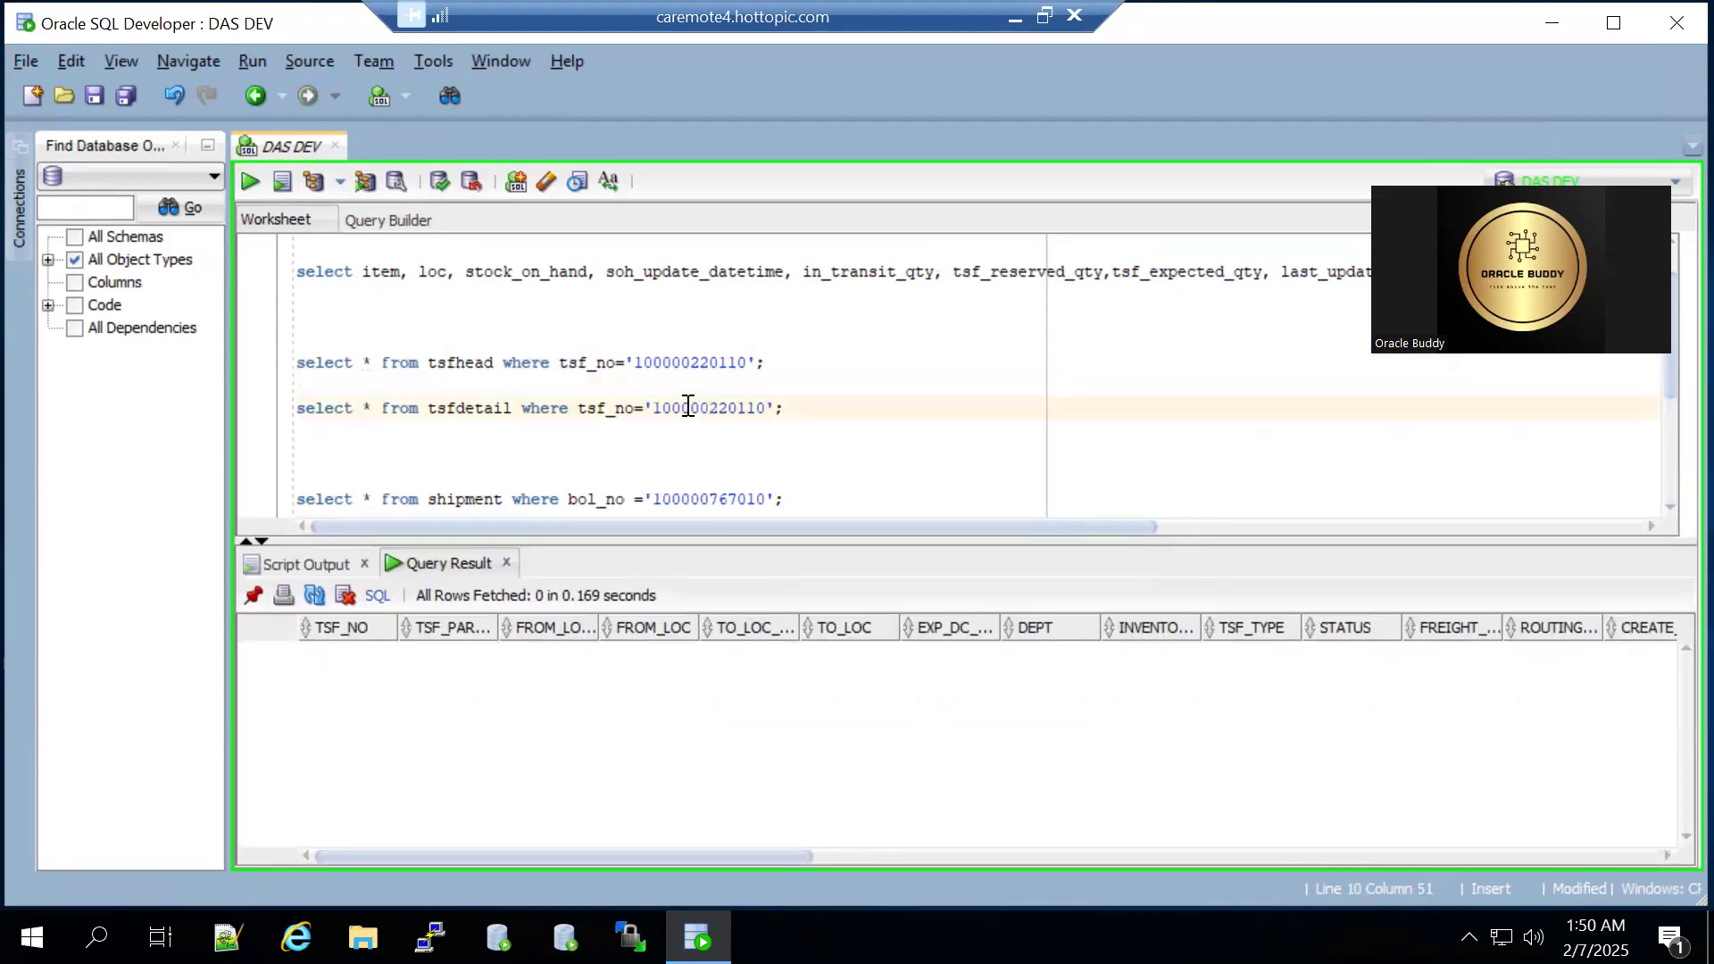
pyautogui.click(249, 181)
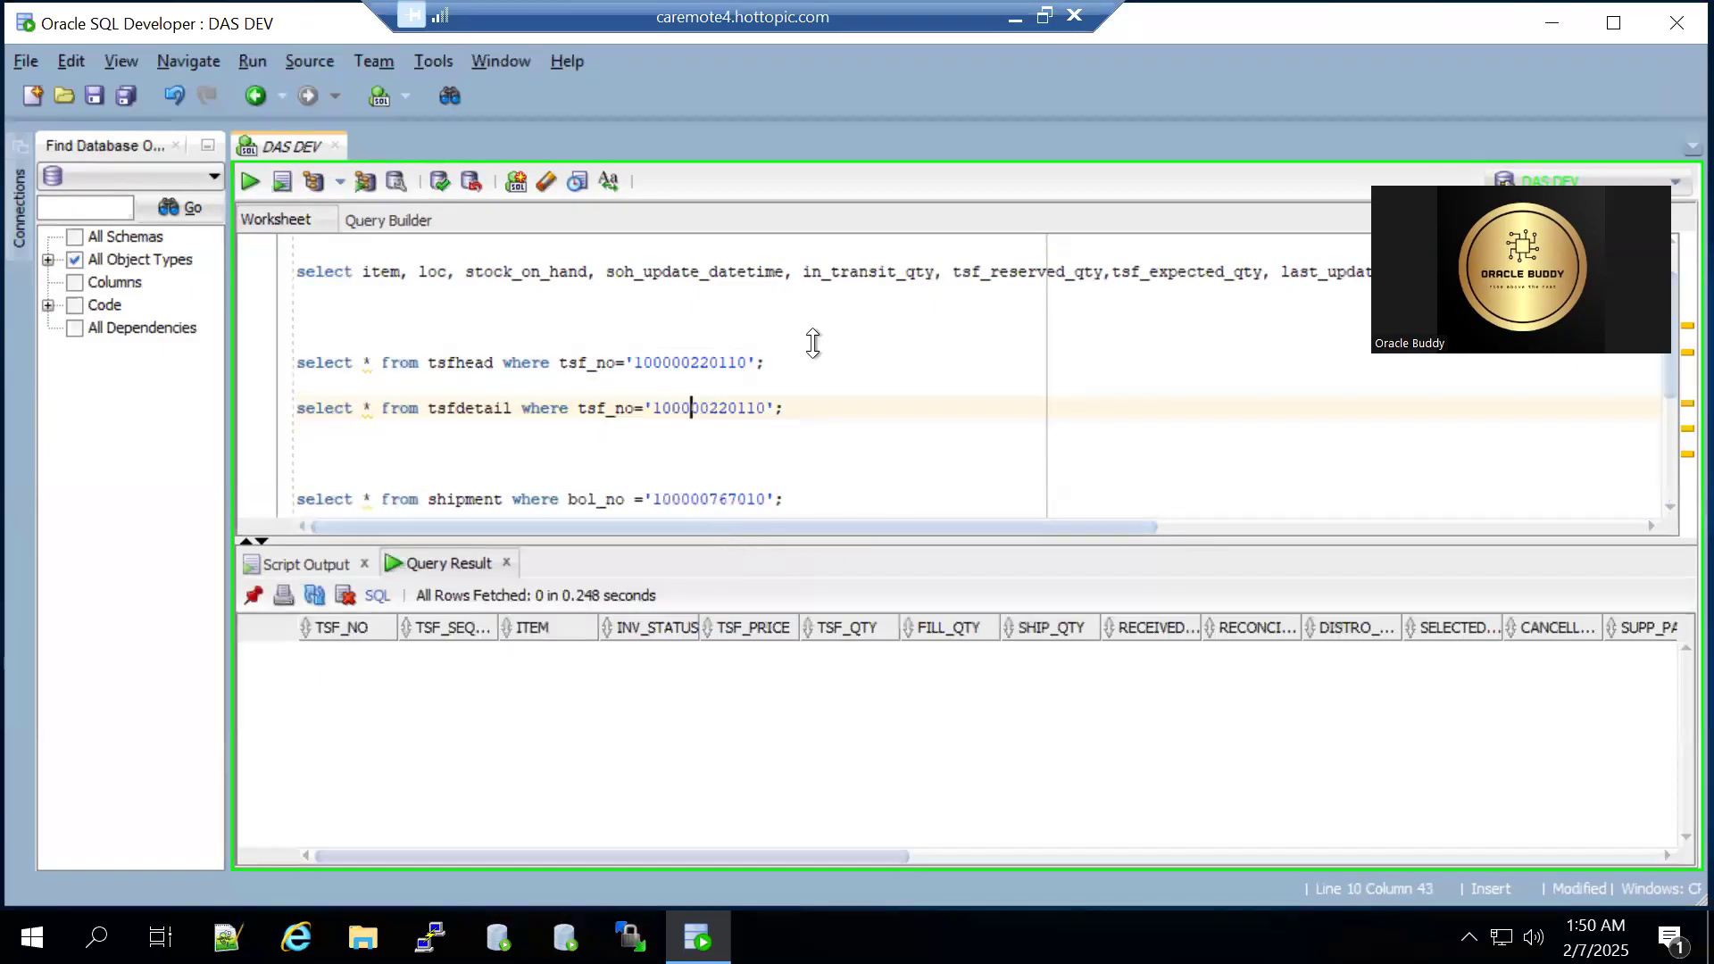
# - Replace the bol_no value in the shipment query with the new transfer number and return to the transfer in the browser
pyautogui.doubleClick(692, 497)
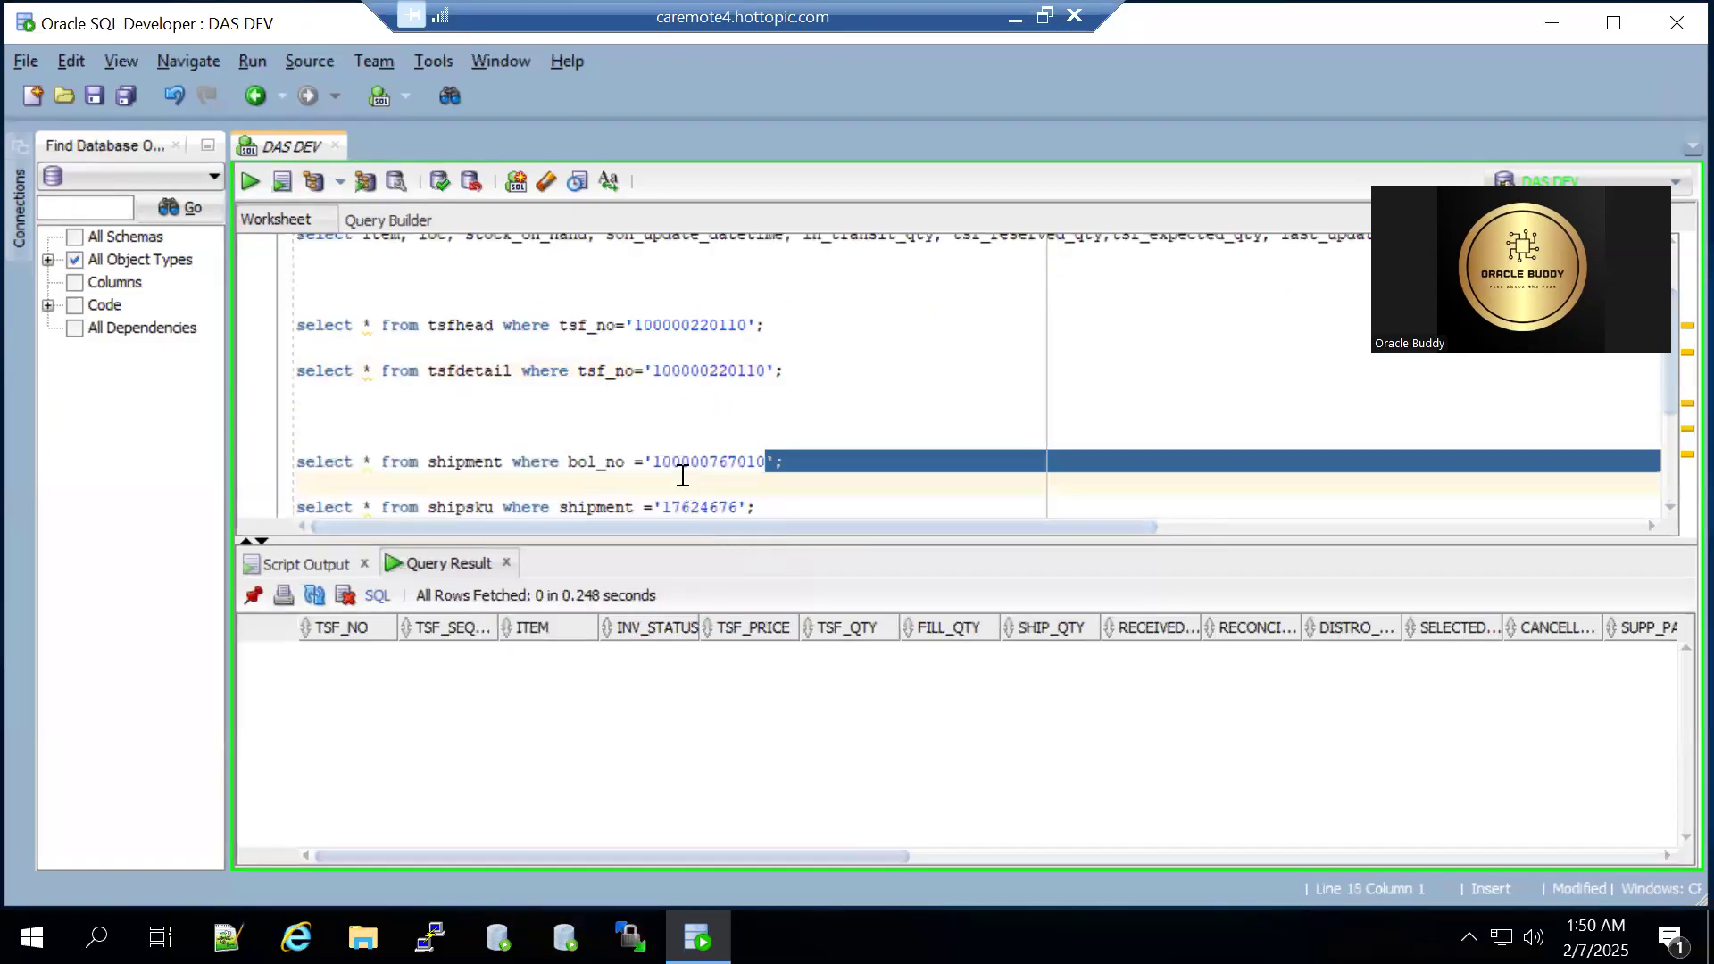
pyautogui.click(685, 468)
pyautogui.doubleClick(685, 468)
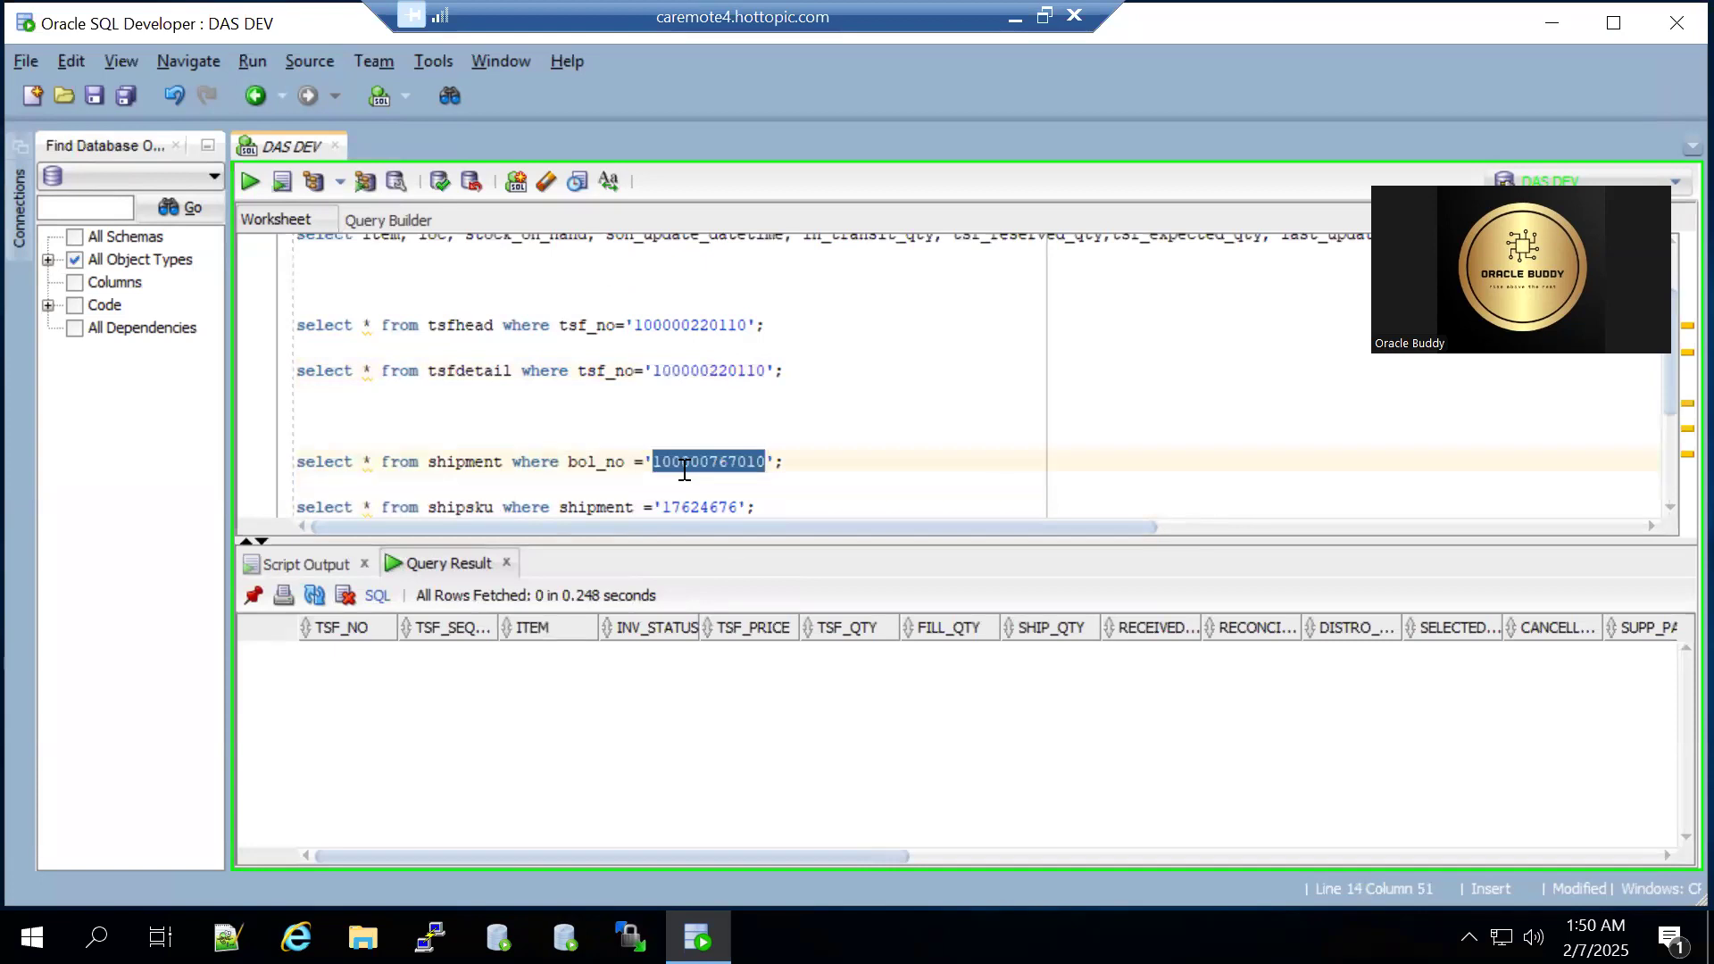
pyautogui.hotkey('ctrl', 'v')
pyautogui.click(684, 469)
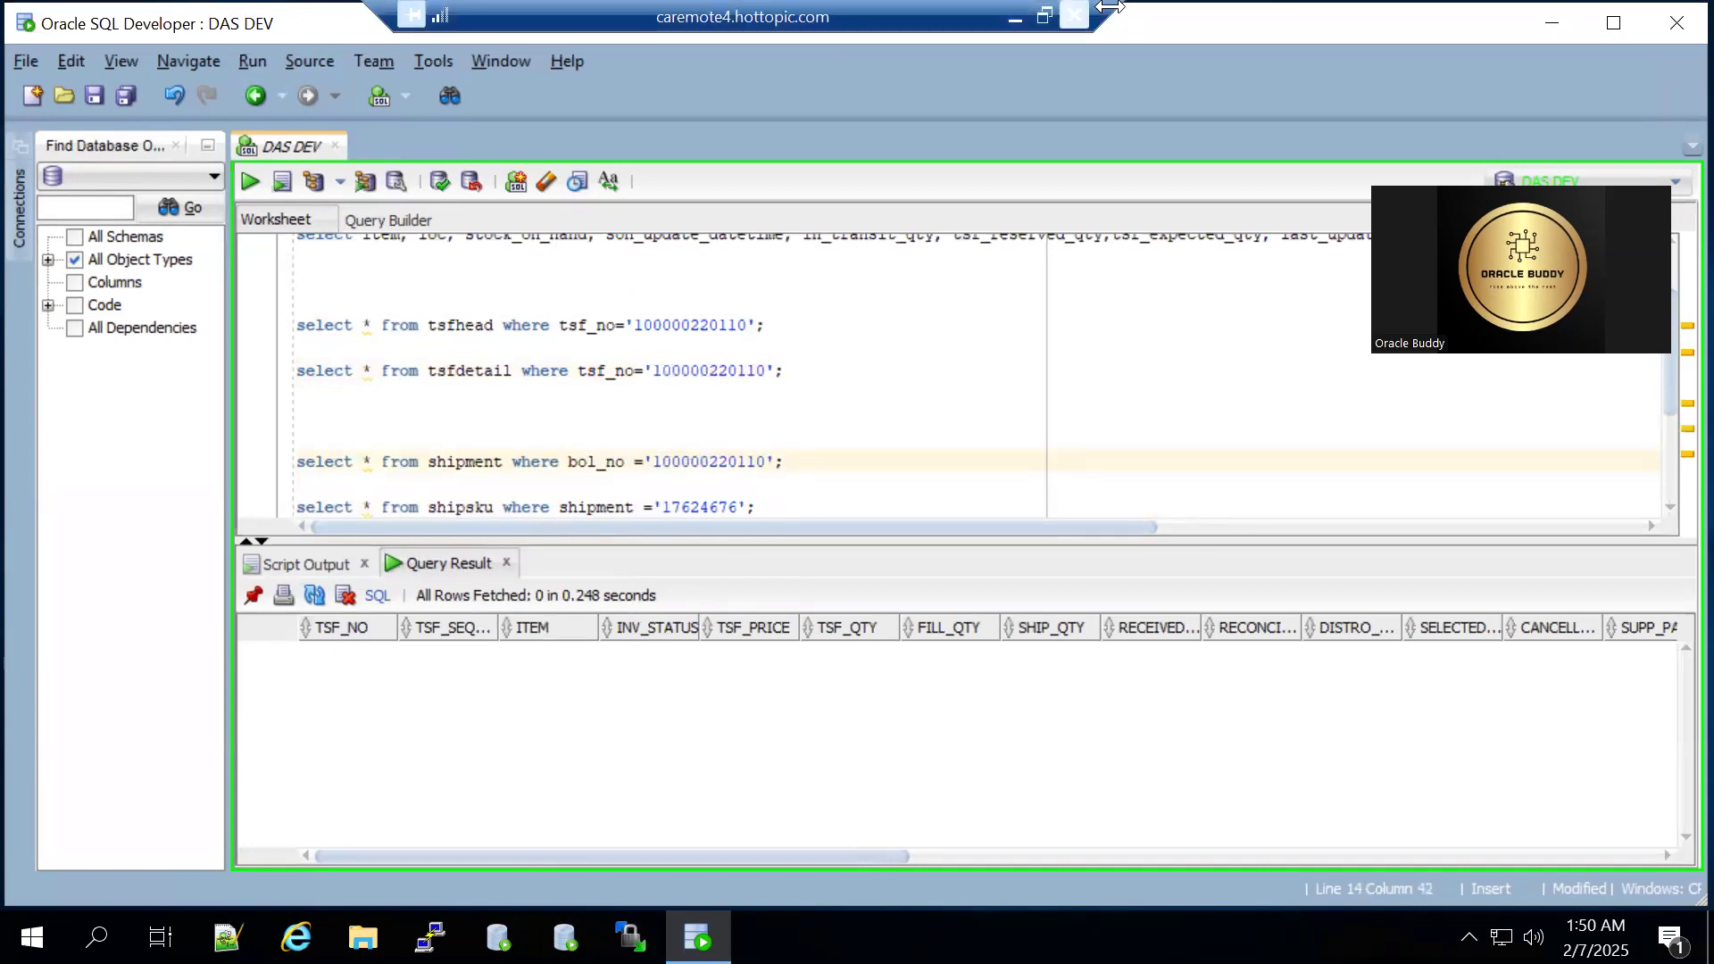
pyautogui.click(1004, 23)
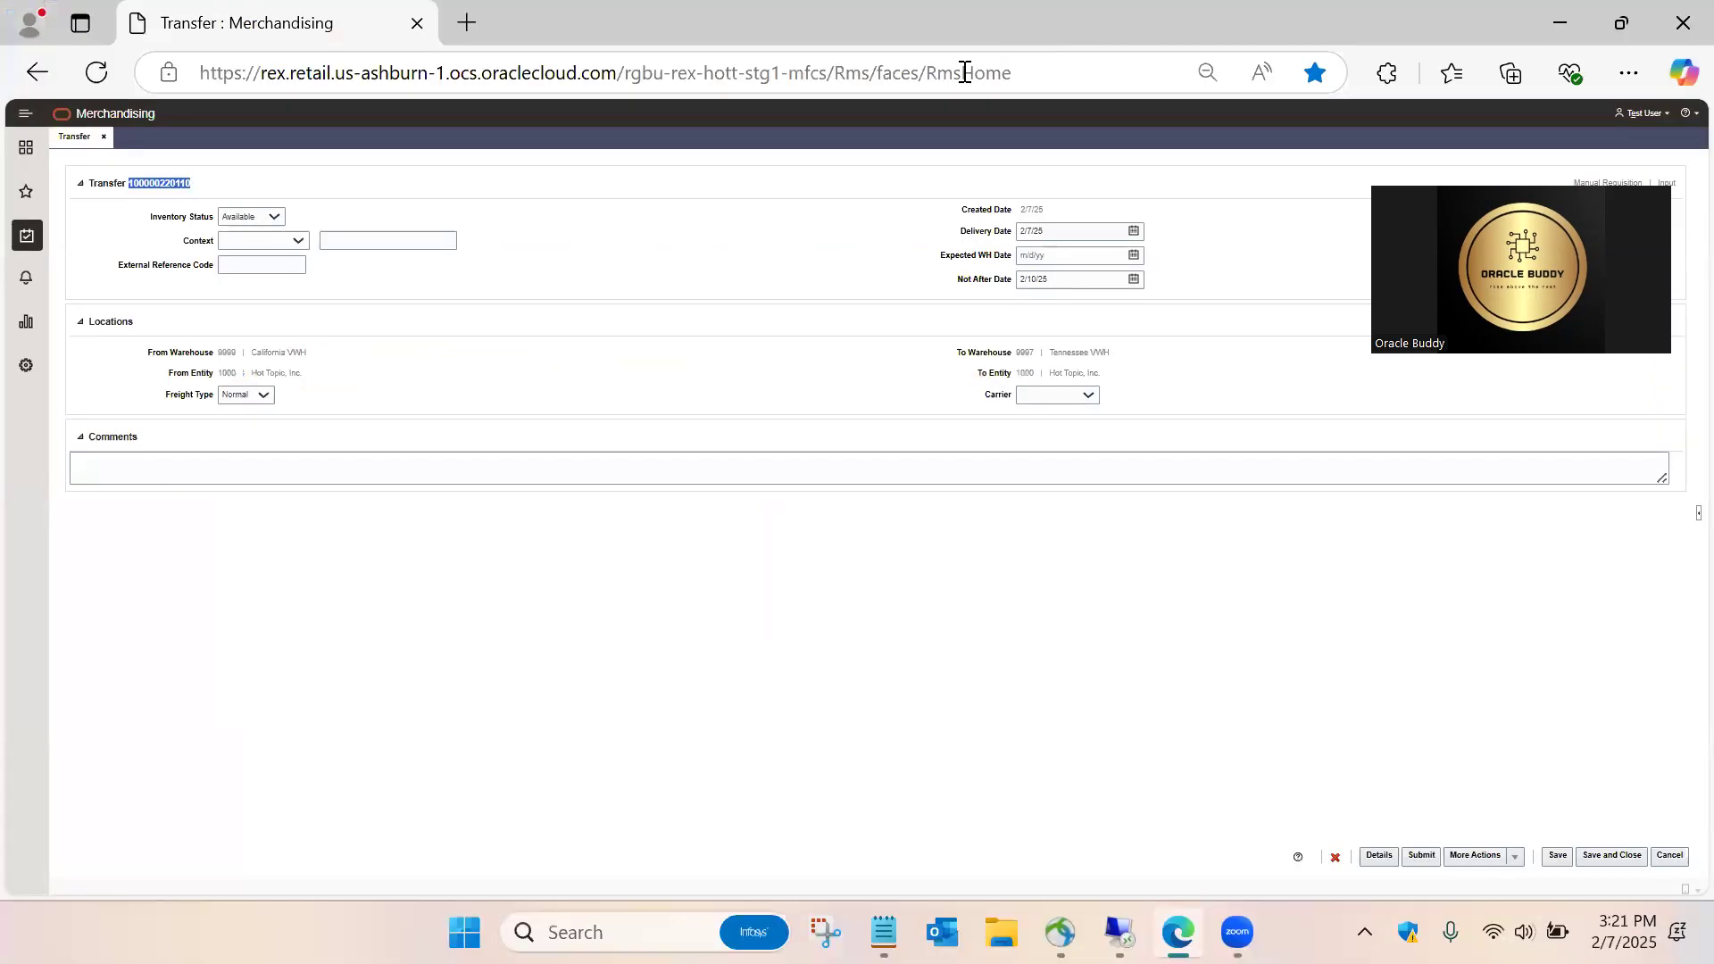
# - Save the transfer, switch to SQL Developer and run the tsfhead query for it
pyautogui.click(1553, 858)
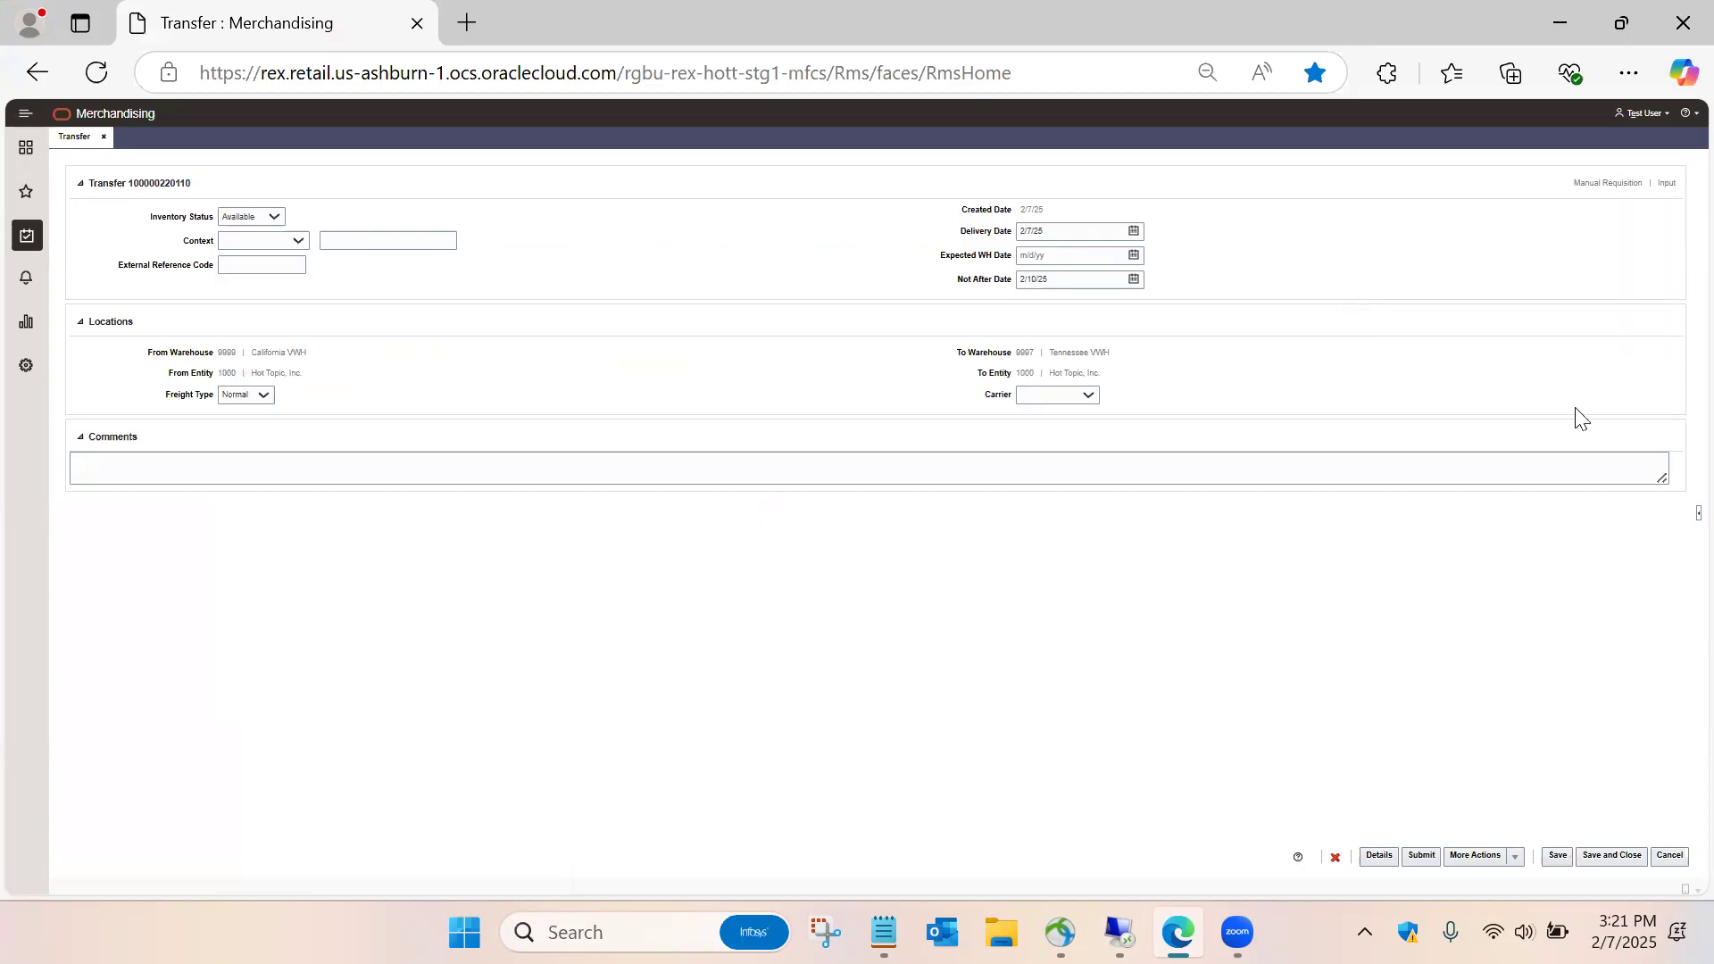
pyautogui.moveTo(1667, 198)
pyautogui.click(1120, 931)
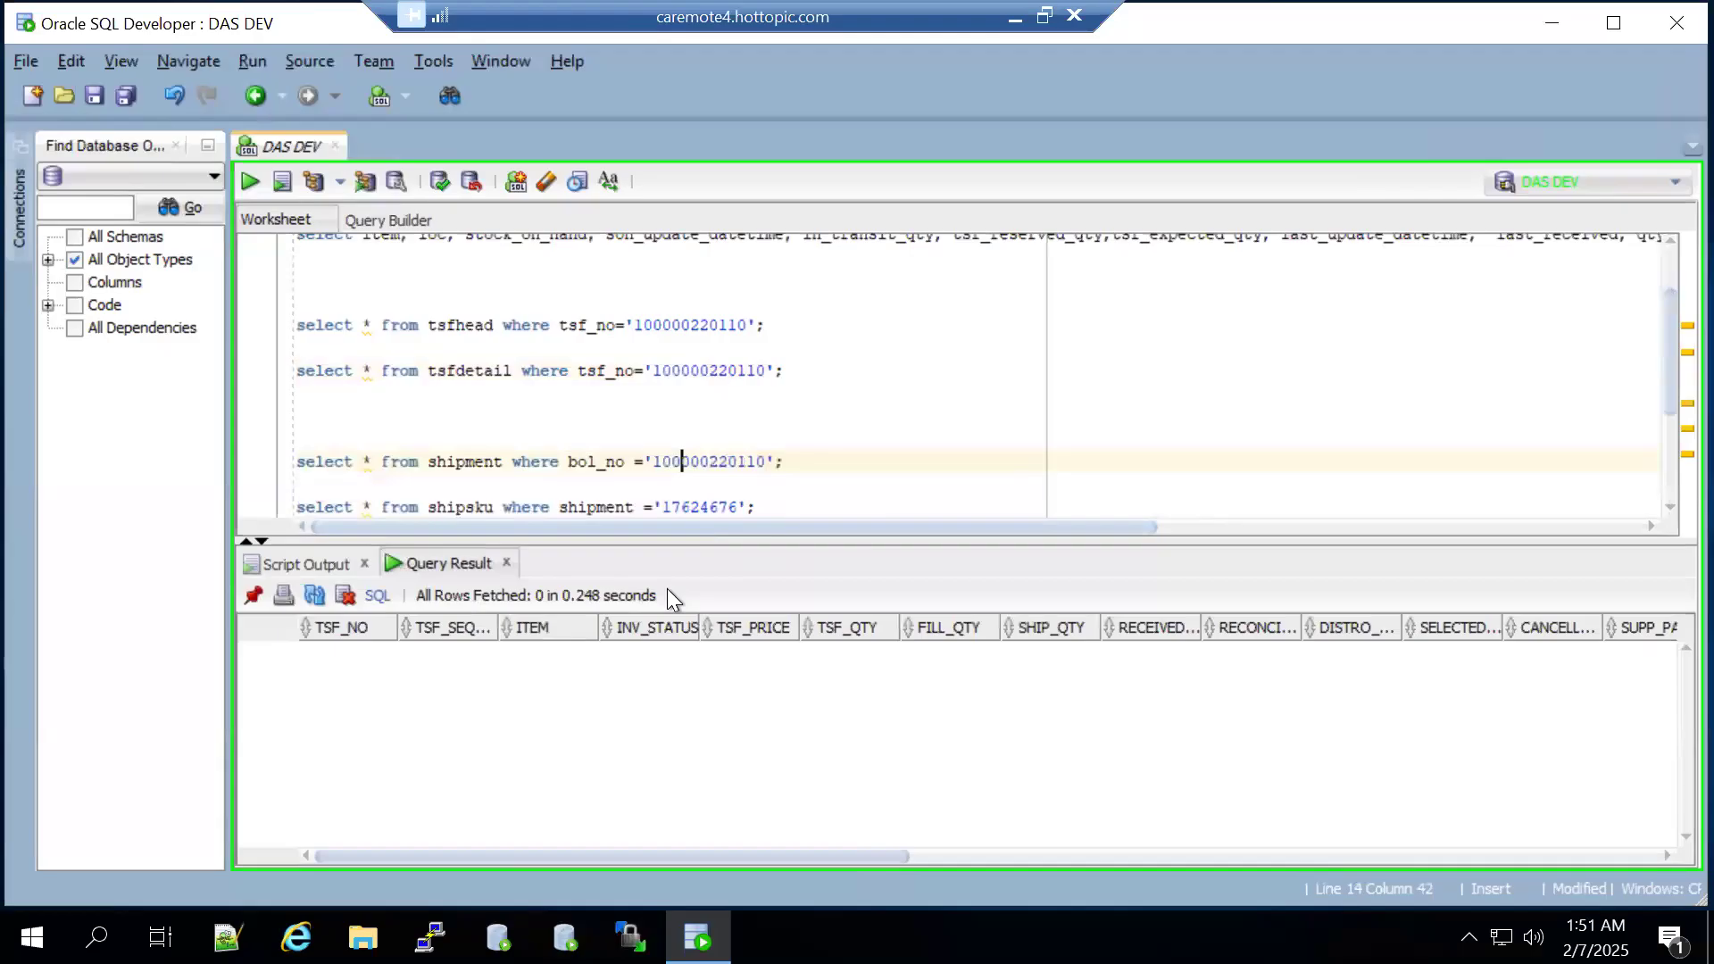
pyautogui.click(493, 325)
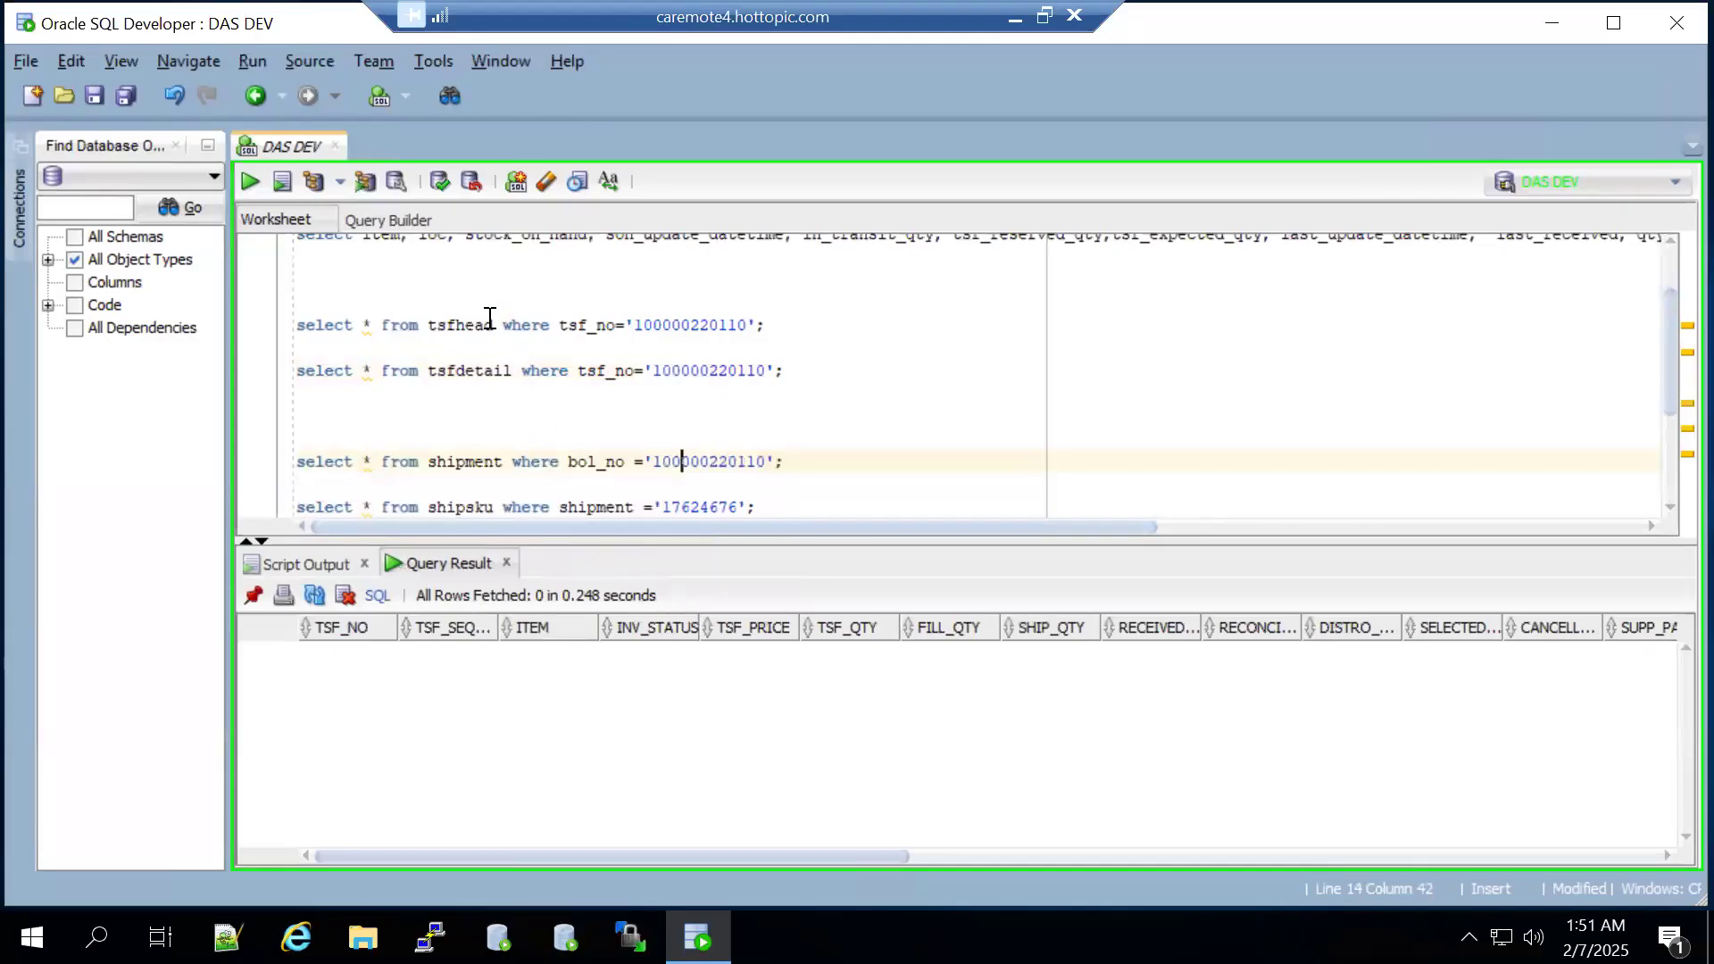
pyautogui.click(248, 183)
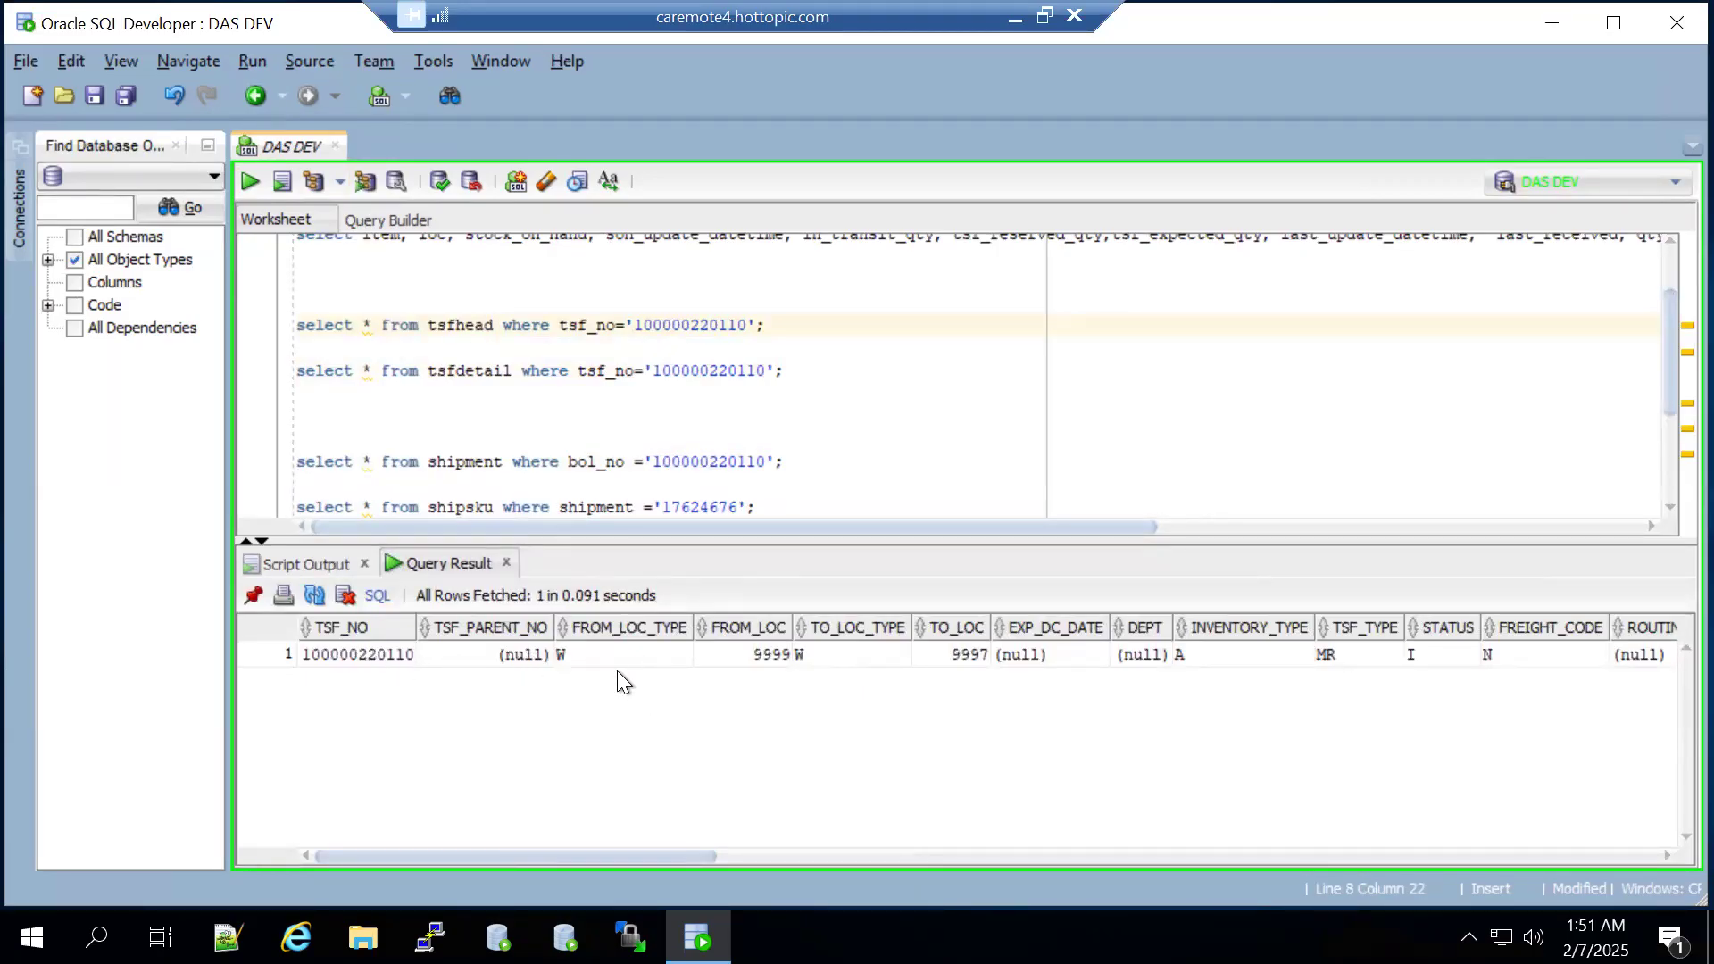
# - Examine the tsfhead row's locations, transfer type, status and remaining columns through to the last update fields
pyautogui.click(757, 656)
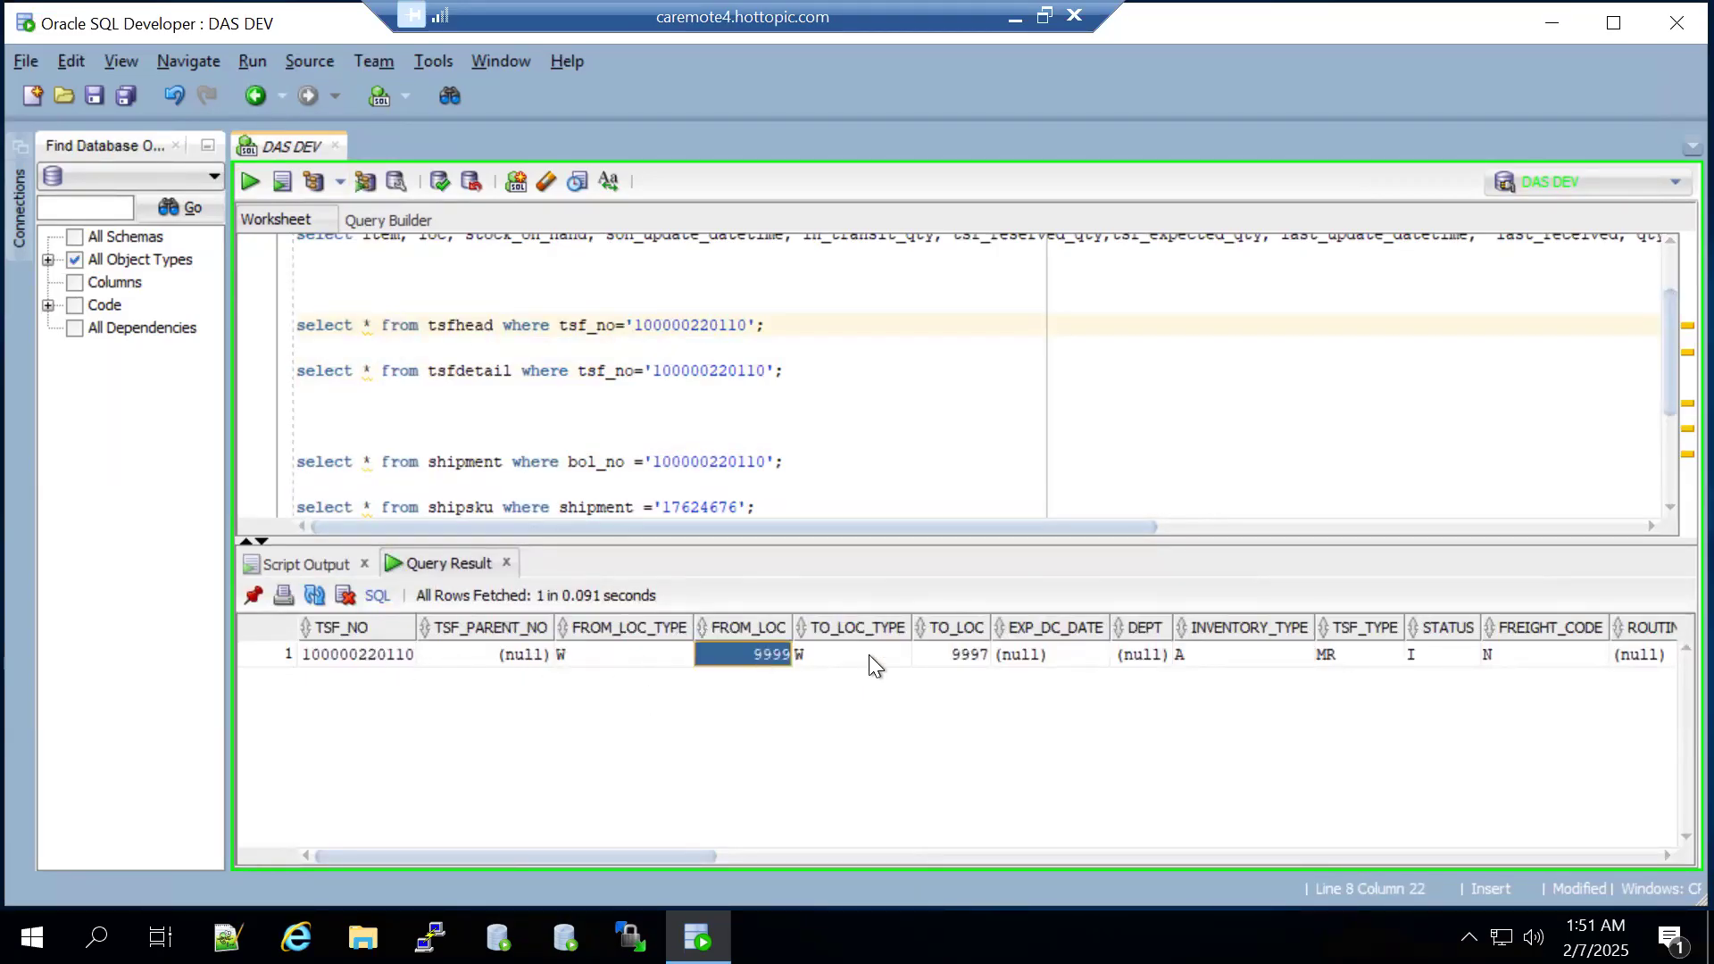
pyautogui.click(973, 652)
pyautogui.click(1362, 661)
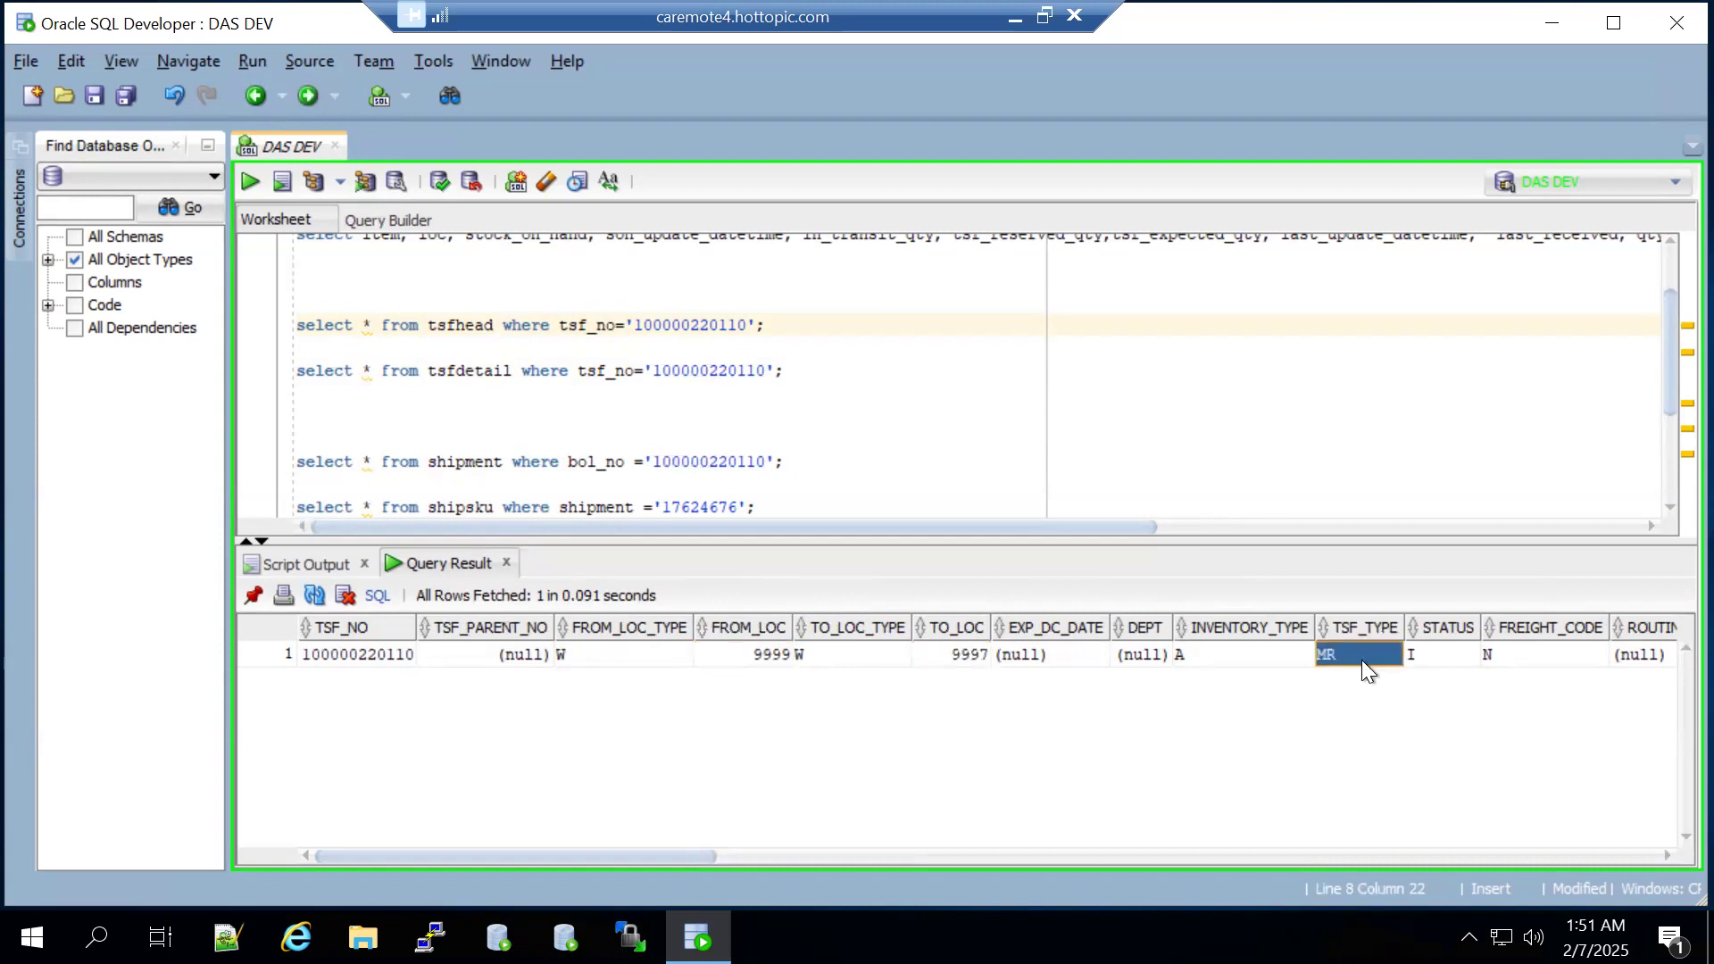
pyautogui.click(1417, 656)
pyautogui.press('Right')
pyautogui.press('Right')
pyautogui.press('Right')
pyautogui.press('Right')
pyautogui.press('Right')
pyautogui.press('Right')
pyautogui.press('Right')
pyautogui.press('Right')
pyautogui.press('Right')
pyautogui.press('Right')
pyautogui.press('Right')
pyautogui.press('Right')
pyautogui.press('Right')
pyautogui.press('Right')
pyautogui.press('Right')
pyautogui.press('Right')
pyautogui.press('Right')
pyautogui.press('Right')
pyautogui.press('Right')
pyautogui.press('Right')
pyautogui.press('Right')
pyautogui.press('Right')
pyautogui.press('Right')
pyautogui.press('Right')
pyautogui.press('Right')
pyautogui.press('Right')
pyautogui.press('Left')
pyautogui.press('Left')
pyautogui.press('Left')
pyautogui.press('Left')
pyautogui.press('Left')
pyautogui.press('Left')
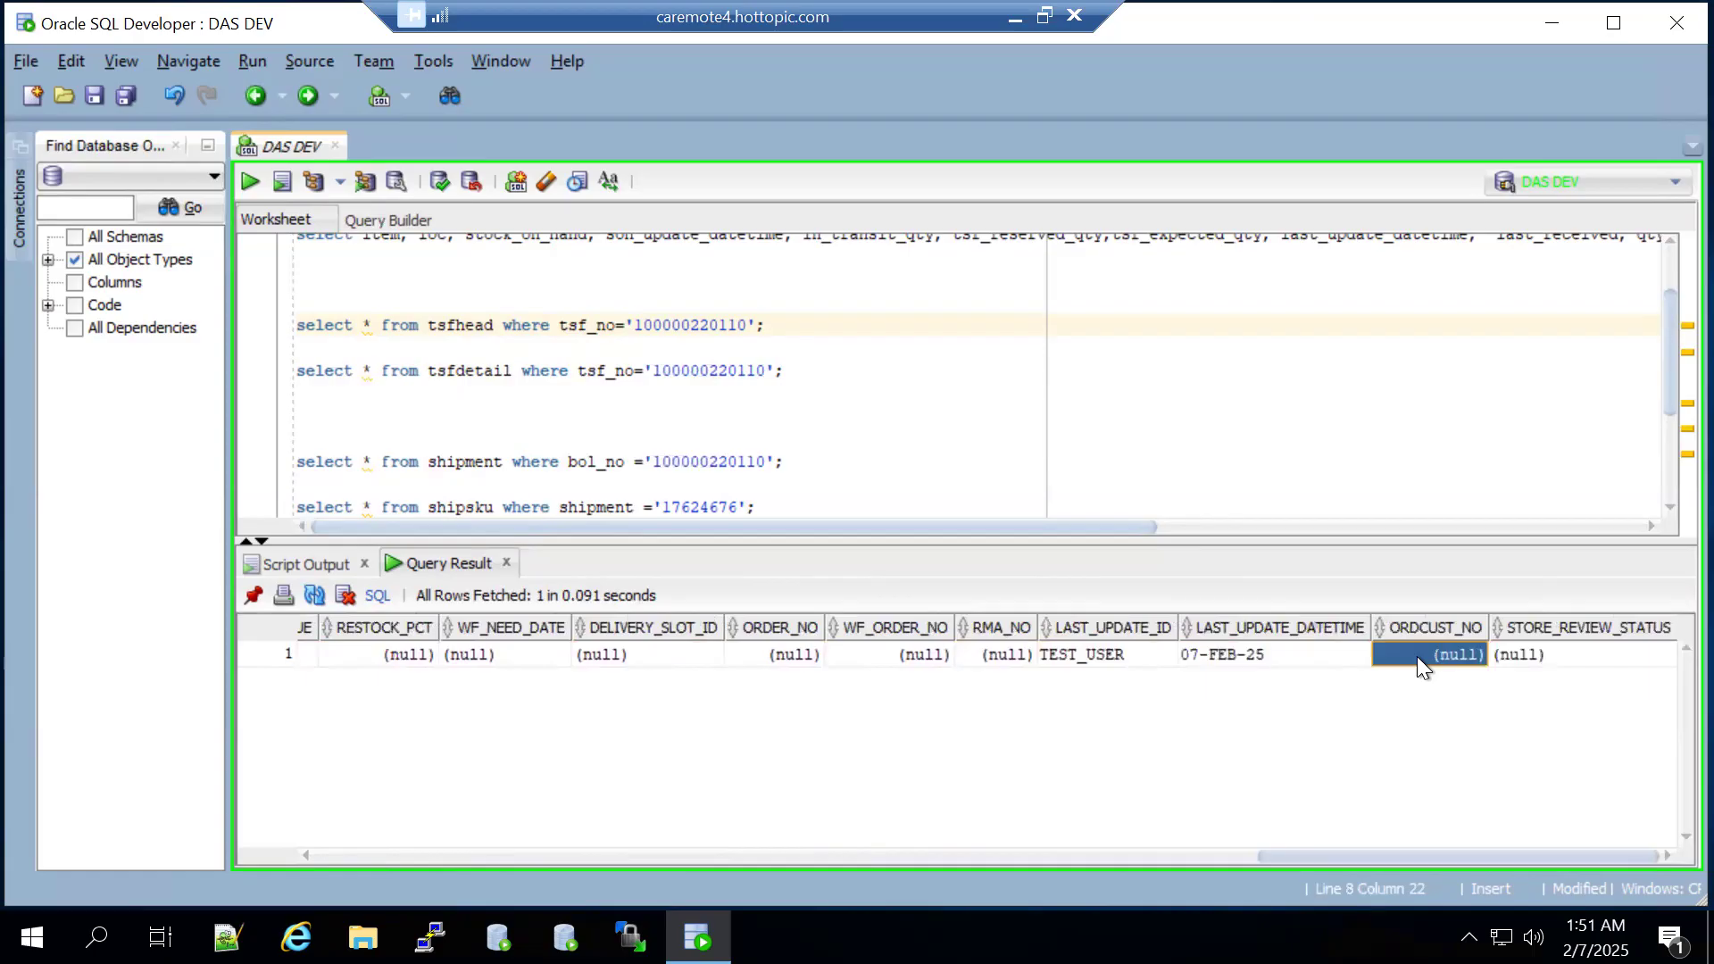
pyautogui.press('Right')
pyautogui.press('Right')
pyautogui.press('Right')
pyautogui.press('Right')
pyautogui.press('Right')
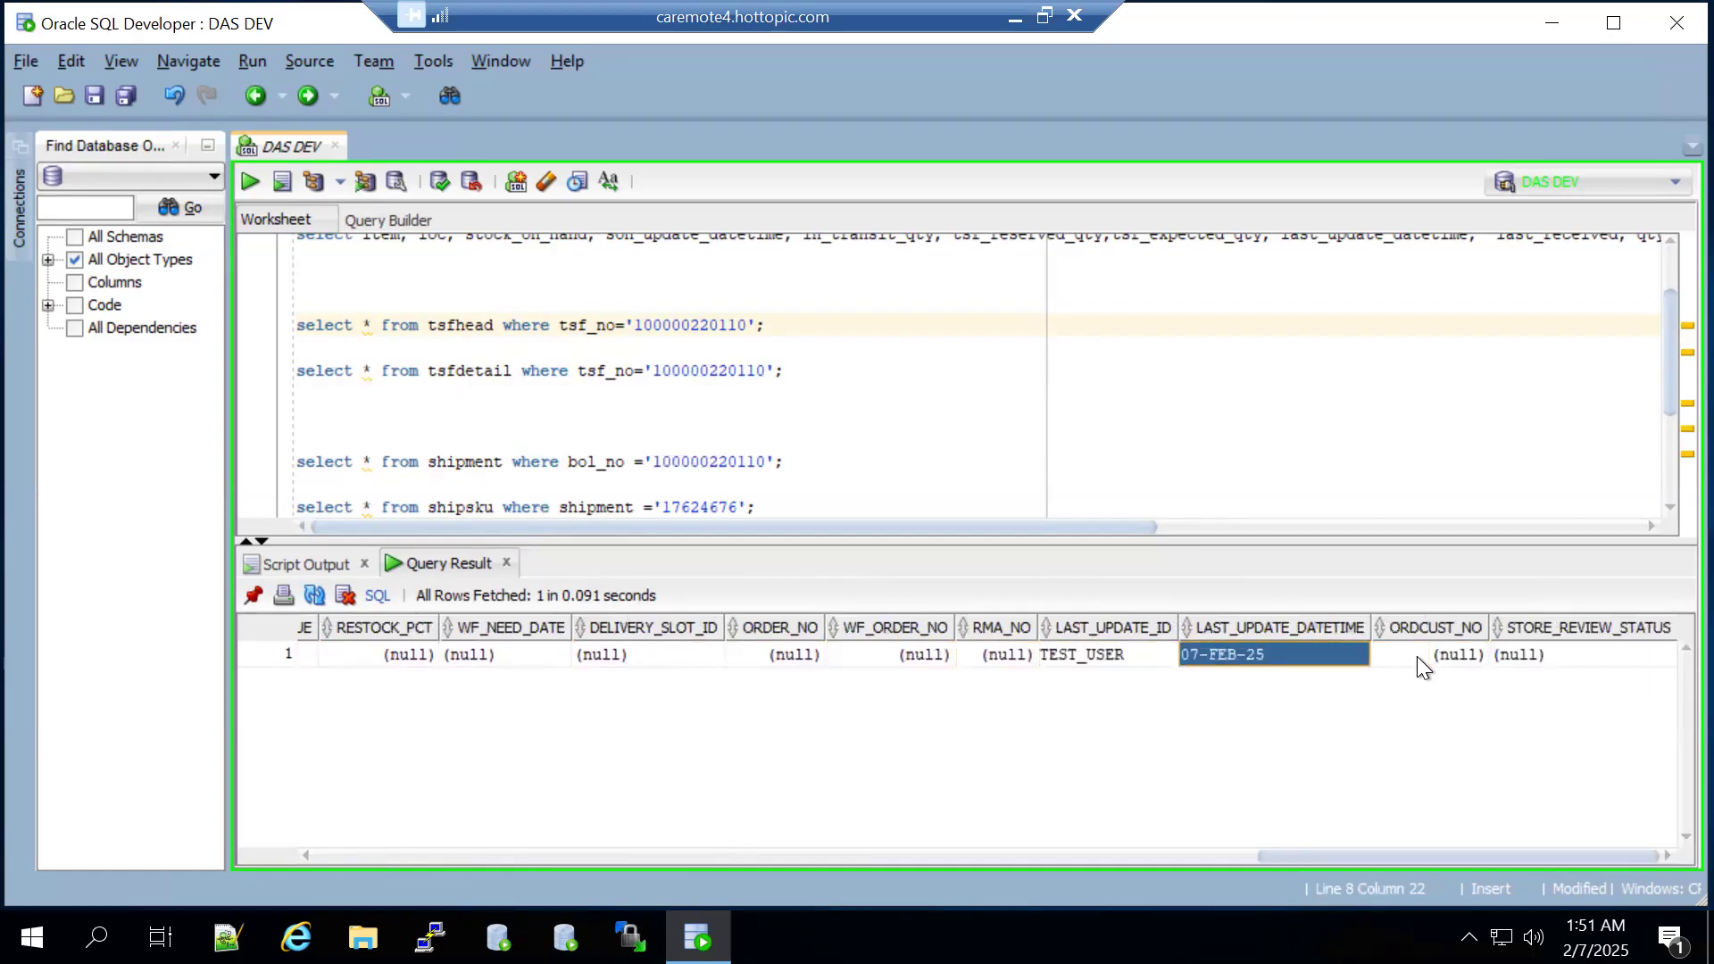
# - View the full date and time stored in the tsfhead row's LAST_UPDATE_DATETIME value and close the viewer
pyautogui.click(1352, 656)
pyautogui.click(1352, 656)
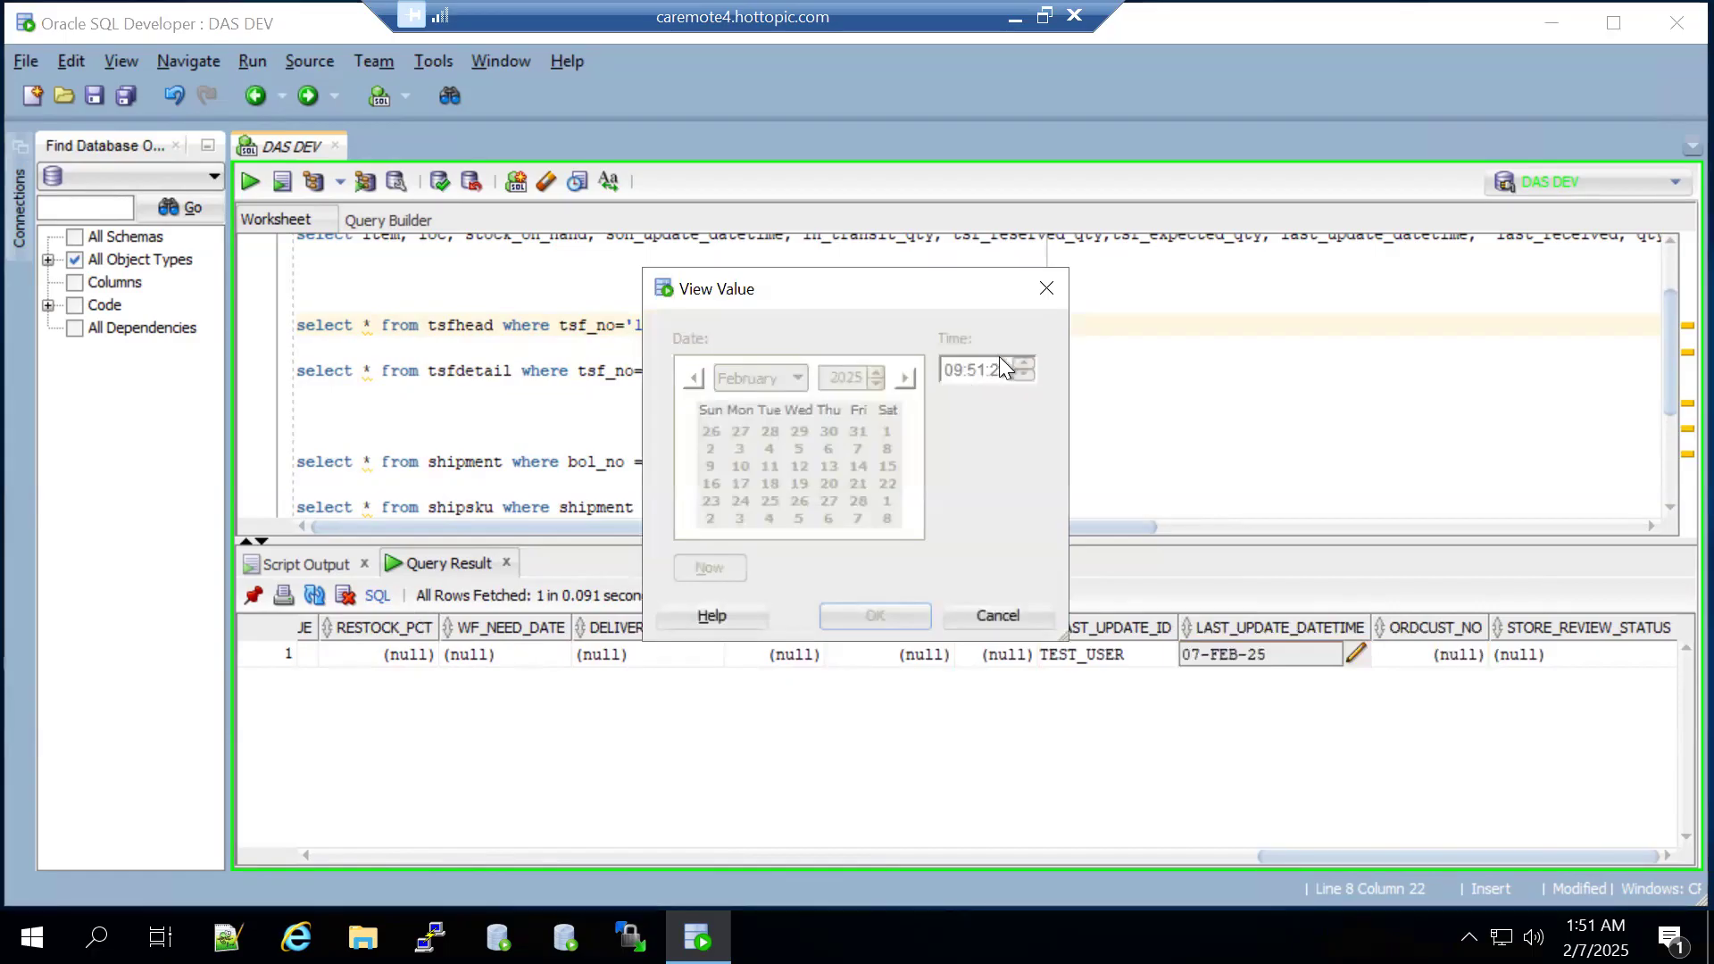
pyautogui.click(1044, 286)
# - Go back through the tsfhead row to its first column and check the inventory type, transfer type and status
pyautogui.click(1080, 654)
pyautogui.press('Left')
pyautogui.press('Left')
pyautogui.press('Left')
pyautogui.press('Left')
pyautogui.press('Left')
pyautogui.press('Left')
pyautogui.press('Left')
pyautogui.press('Left')
pyautogui.press('Left')
pyautogui.press('Left')
pyautogui.press('Left')
pyautogui.press('Left')
pyautogui.press('Left')
pyautogui.press('Left')
pyautogui.press('Left')
pyautogui.press('Left')
pyautogui.press('Left')
pyautogui.press('Left')
pyautogui.press('Left')
pyautogui.press('Left')
pyautogui.press('Left')
pyautogui.press('Left')
pyautogui.press('Left')
pyautogui.press('Left')
pyautogui.press('Left')
pyautogui.press('Left')
pyautogui.press('Left')
pyautogui.press('Left')
pyautogui.press('Left')
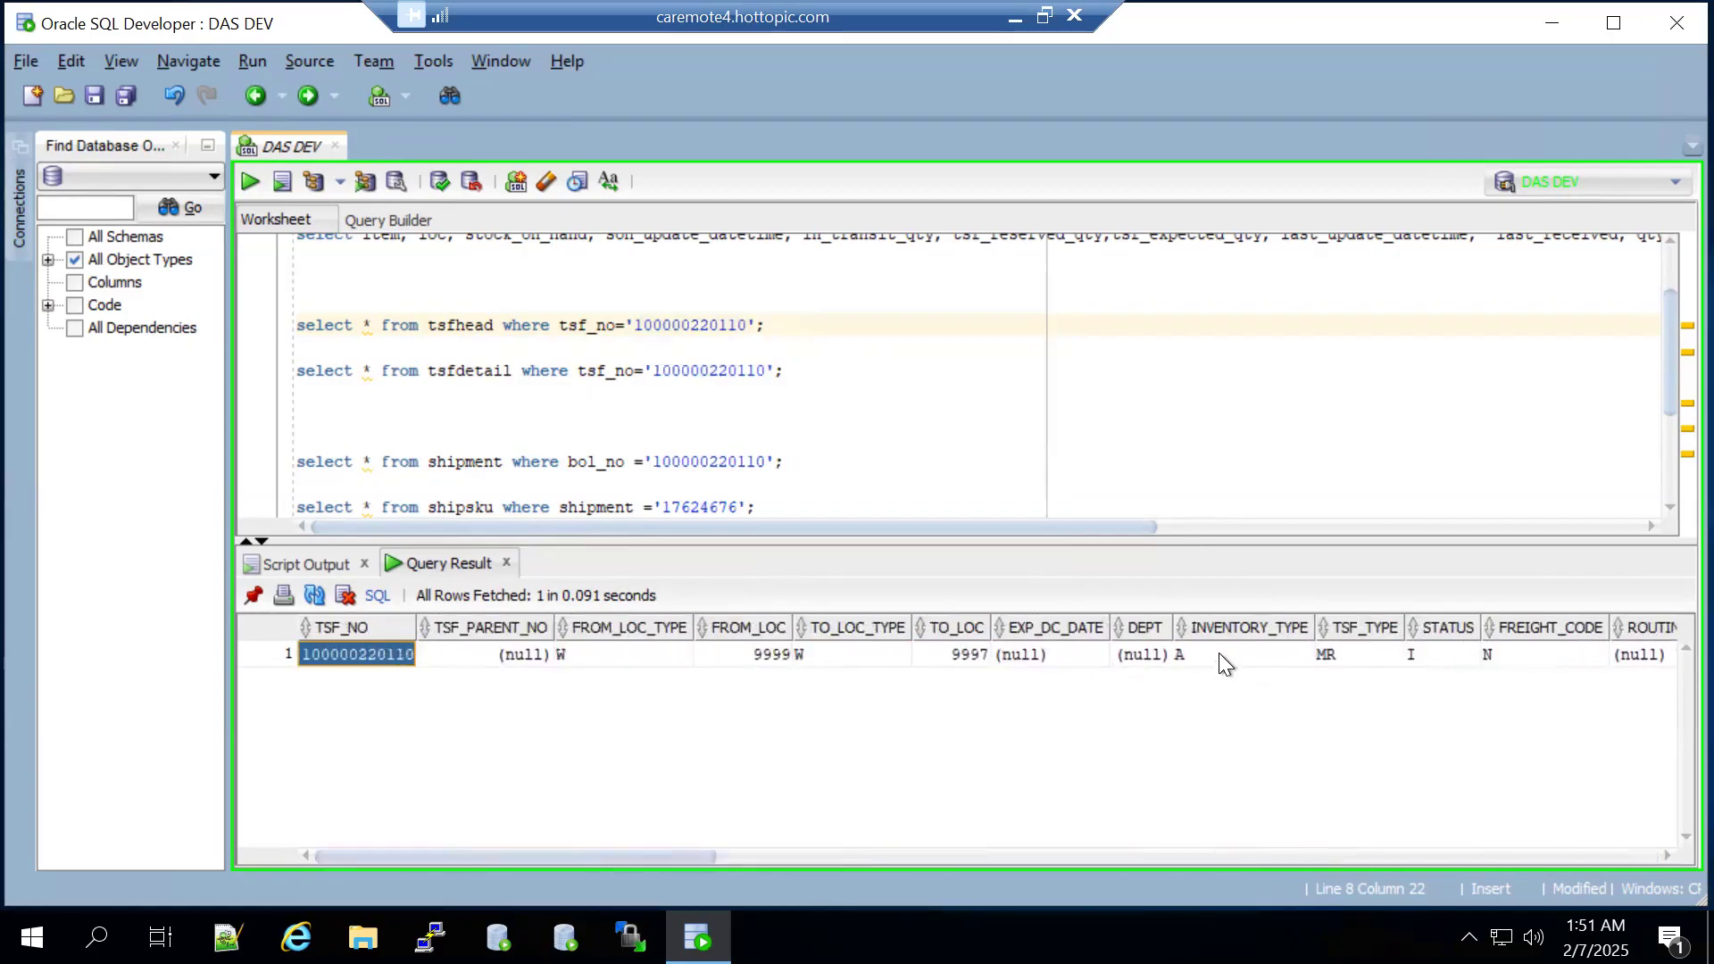
pyautogui.click(1219, 654)
pyautogui.click(1321, 652)
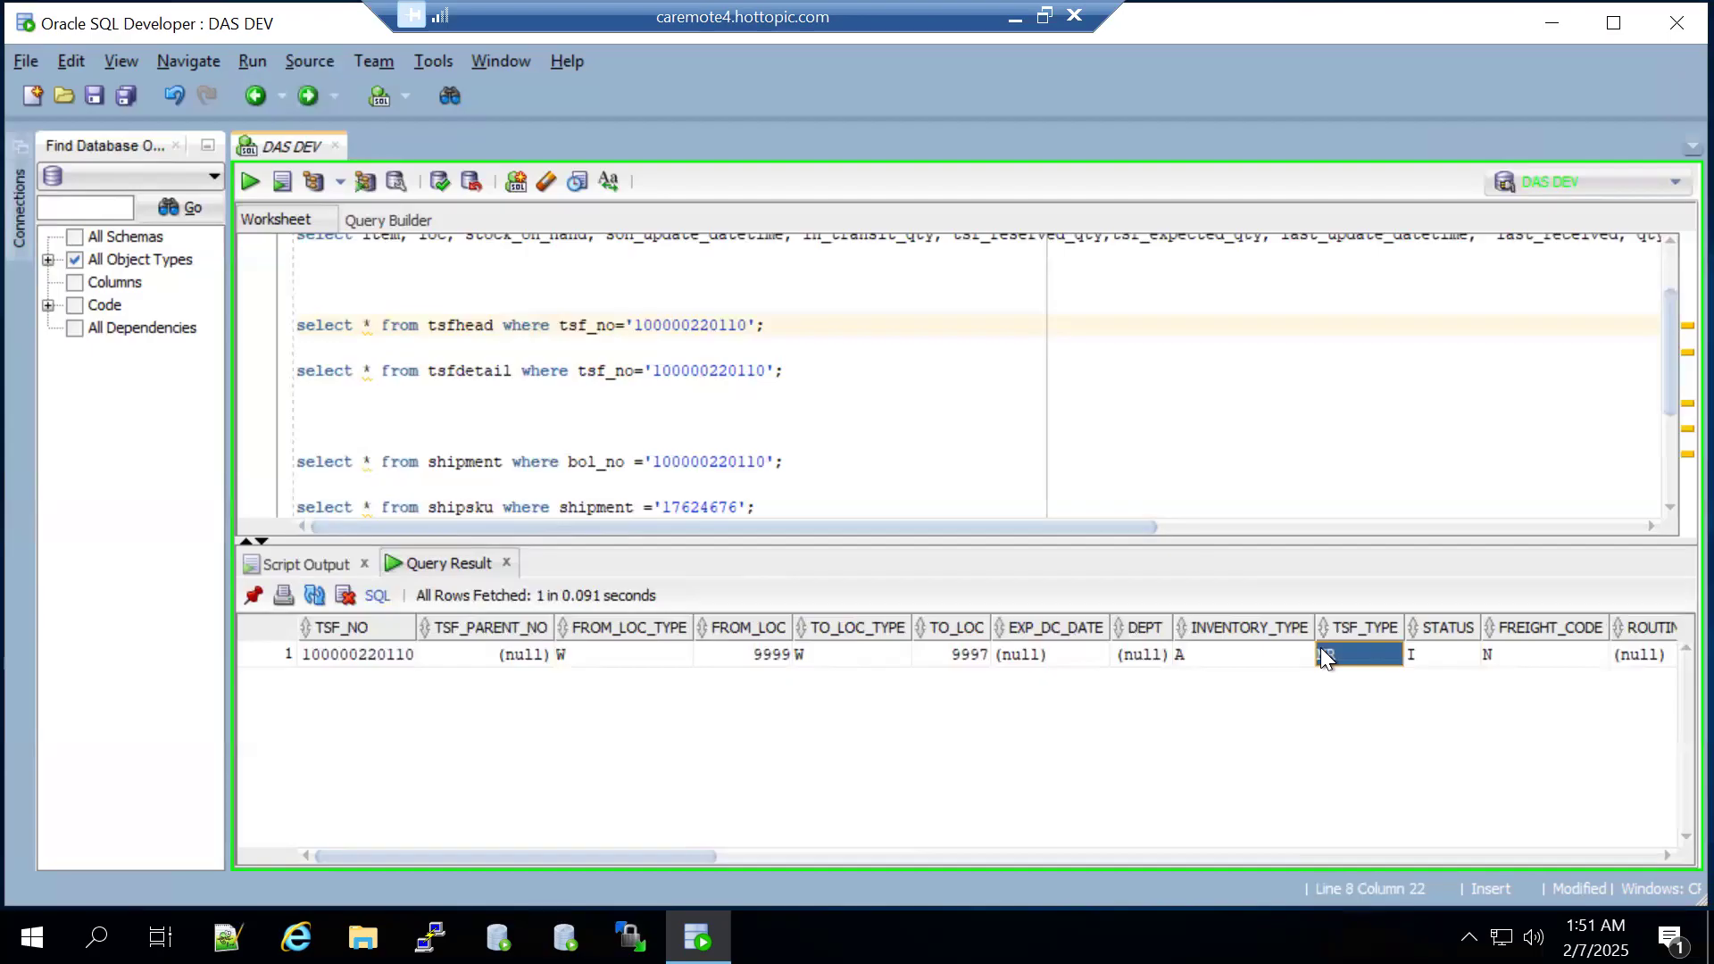
pyautogui.click(1408, 654)
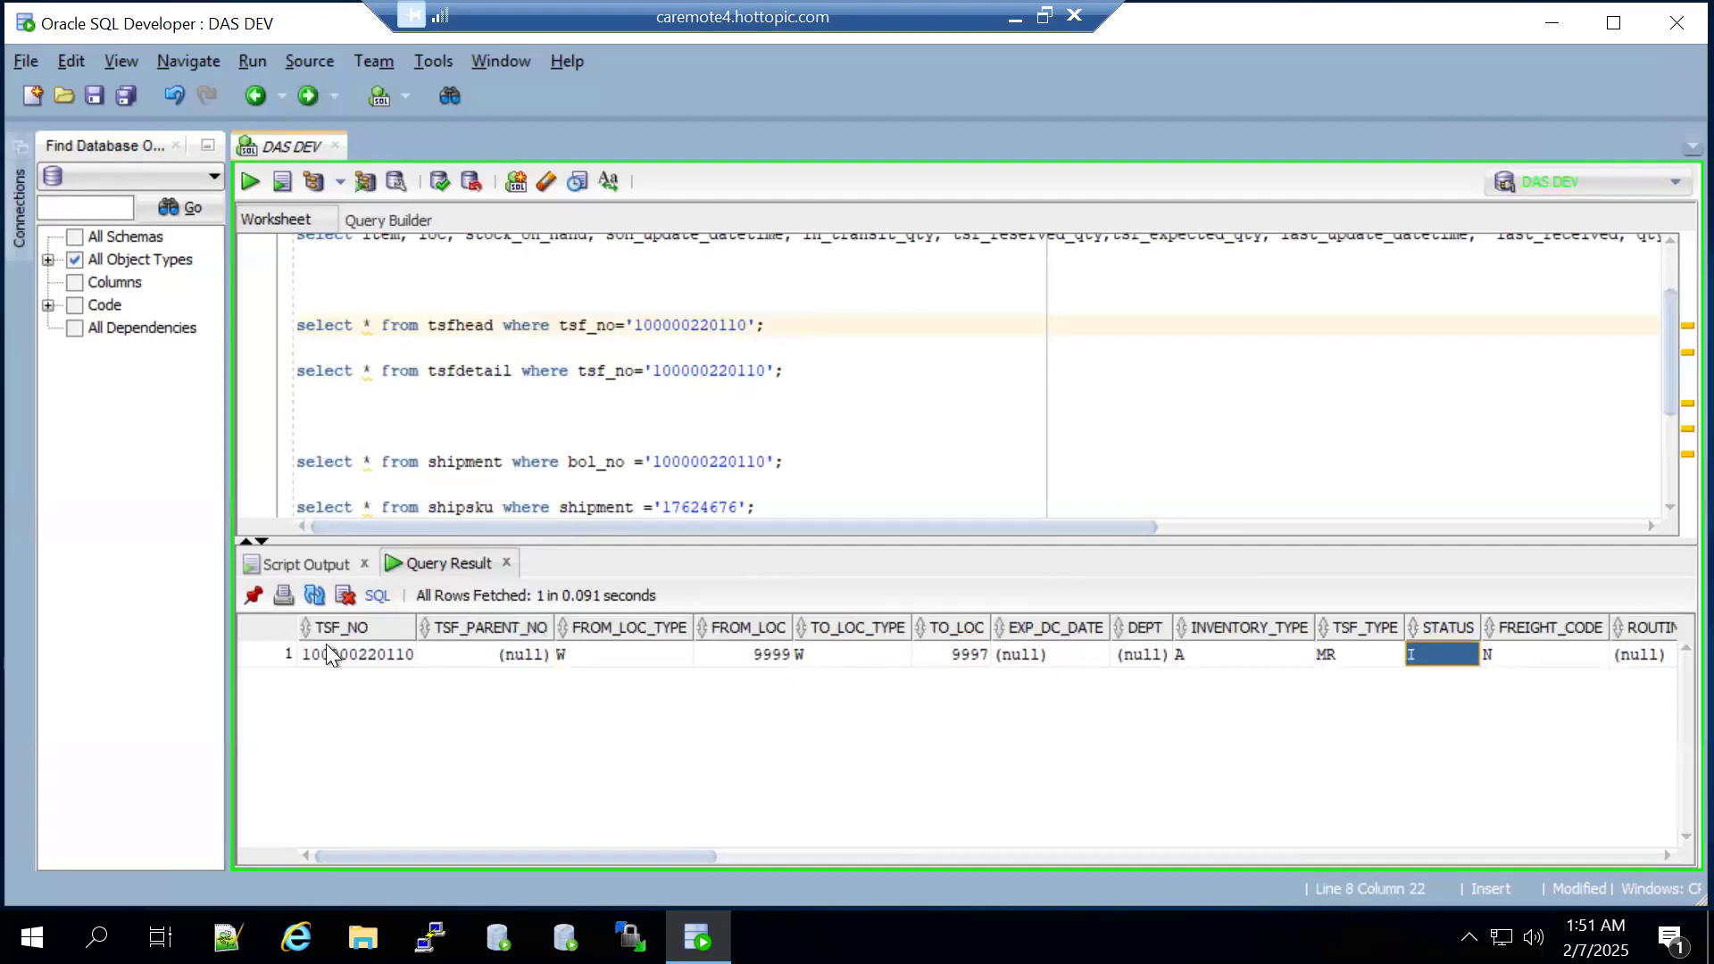
# - Run the tsfdetail query for the new transfer and return to the transfer in the browser
pyautogui.click(522, 371)
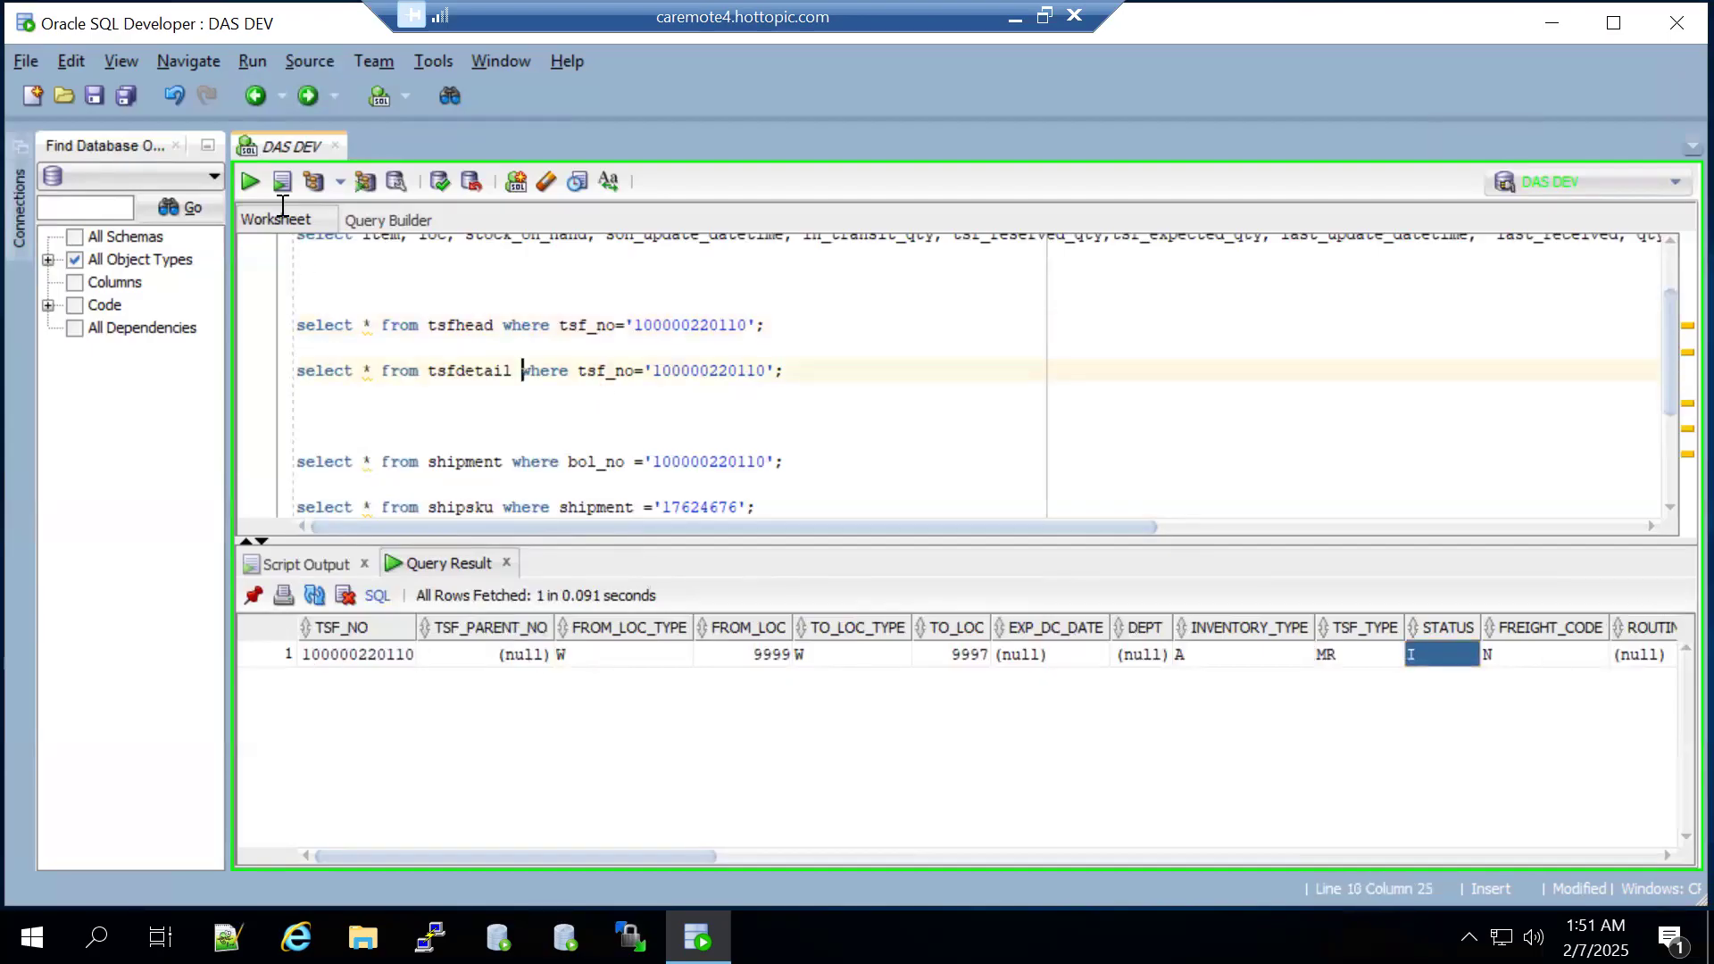
pyautogui.click(248, 181)
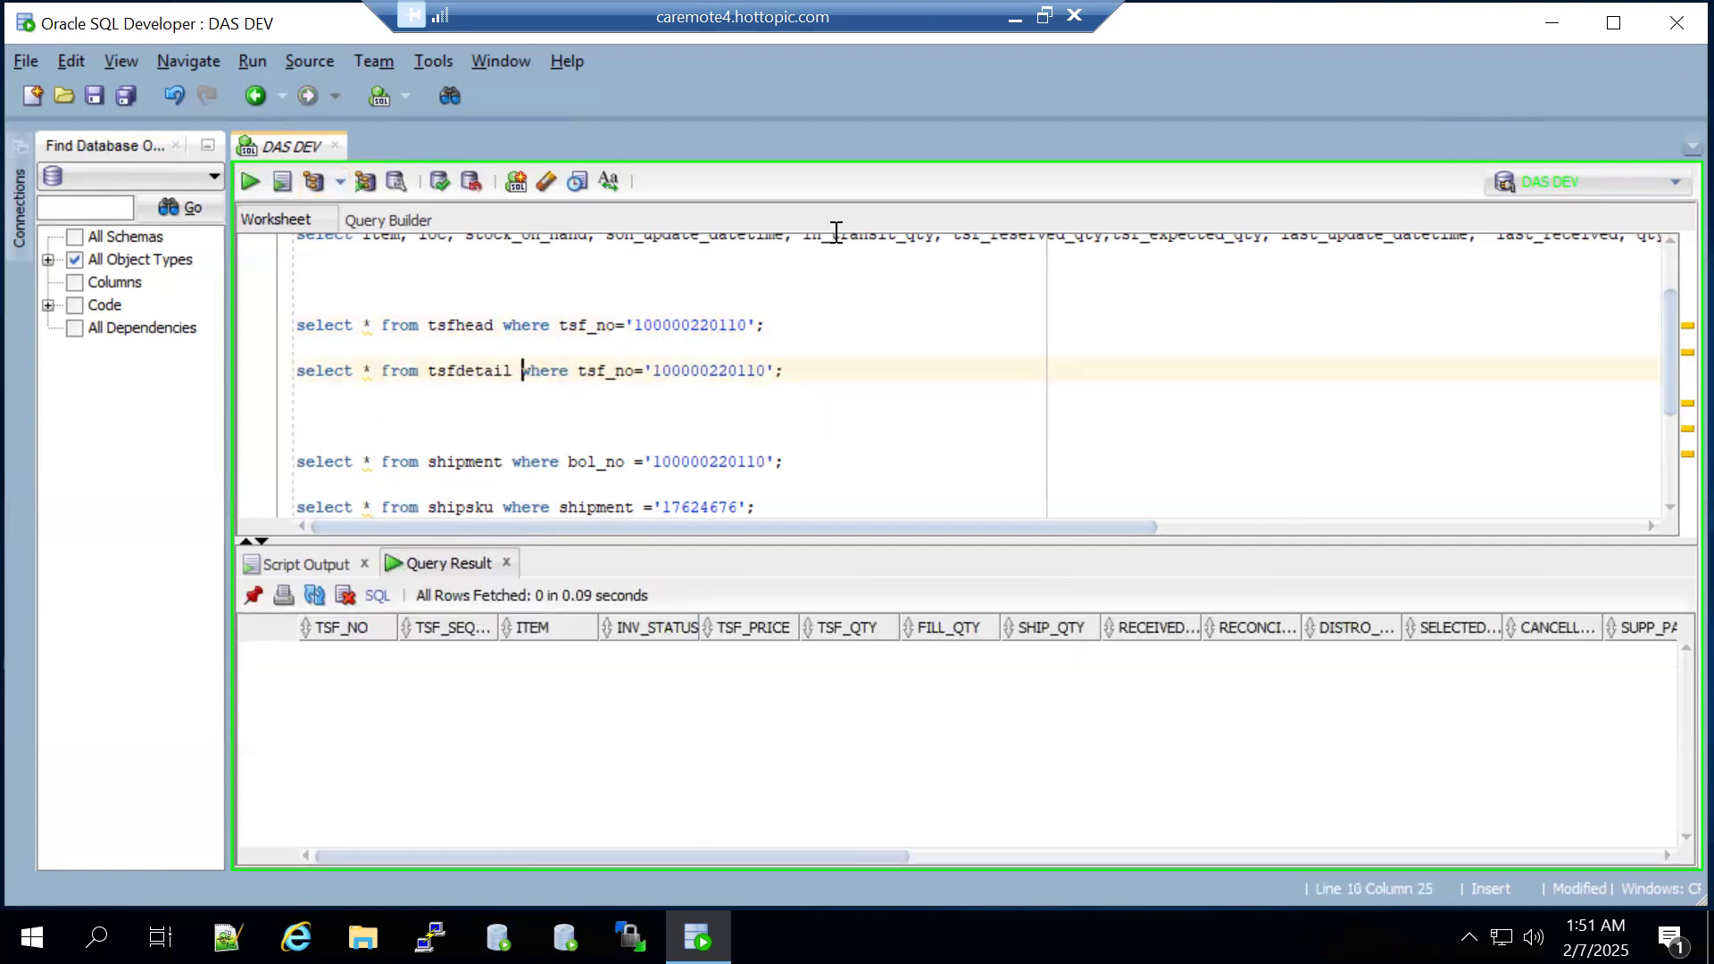
pyautogui.click(1015, 20)
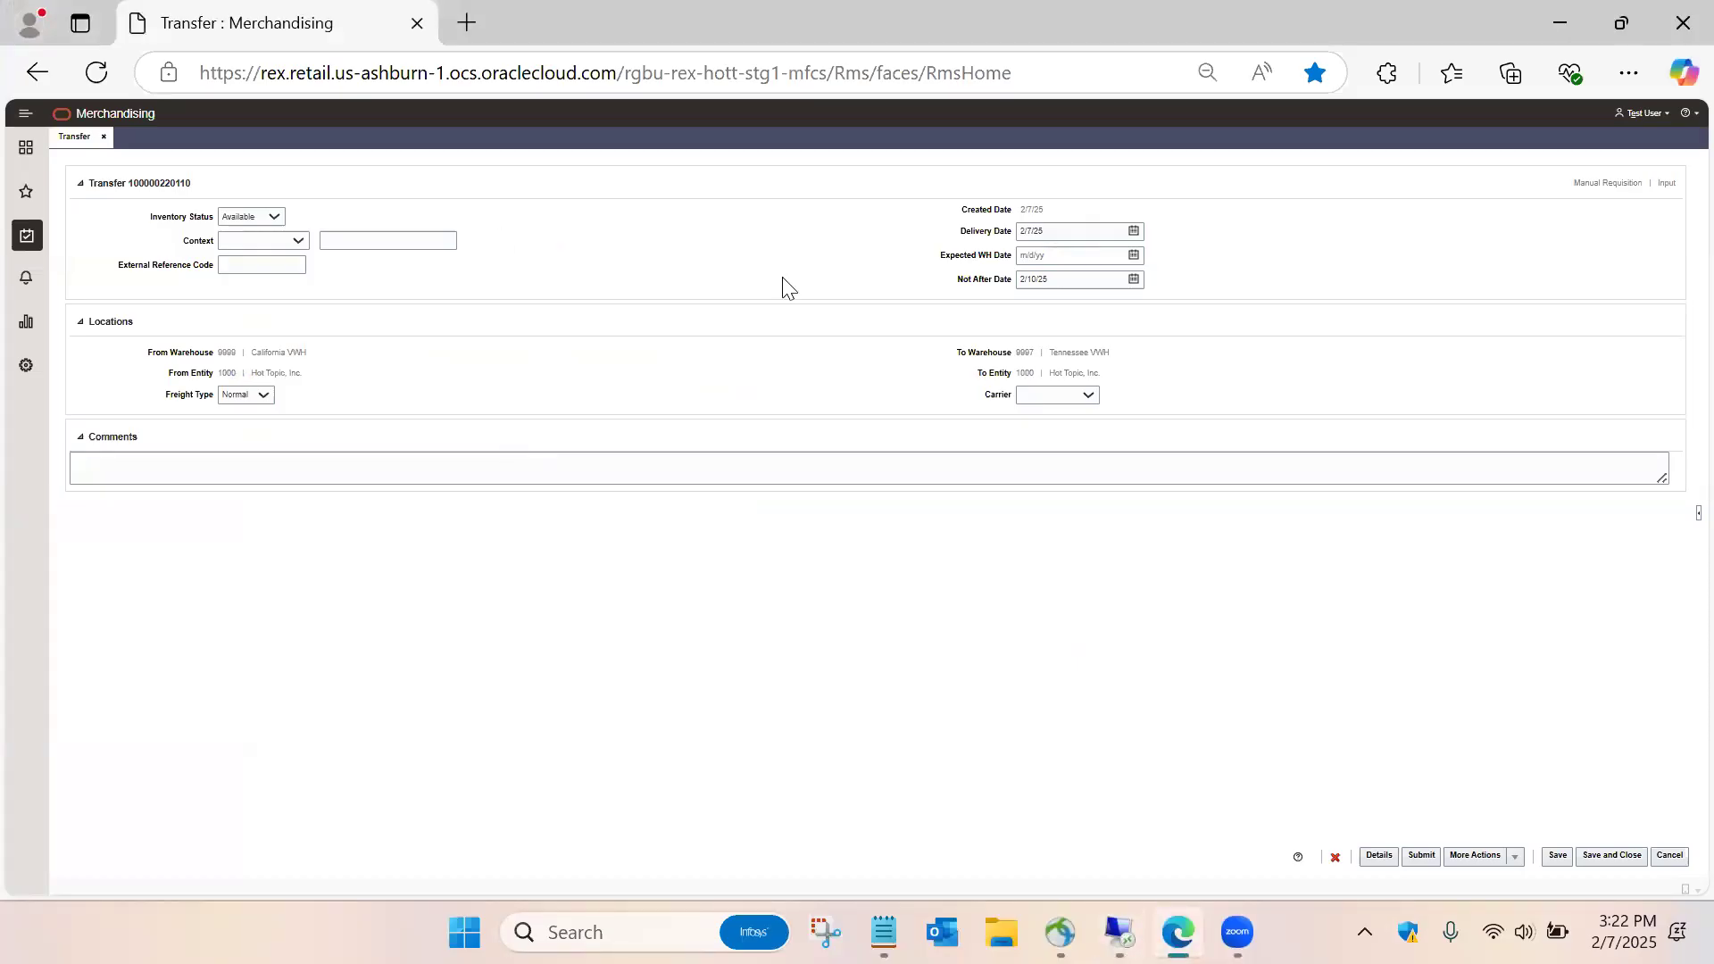
# - Open the transfer's details and start adding an item to its Items table
pyautogui.click(1379, 859)
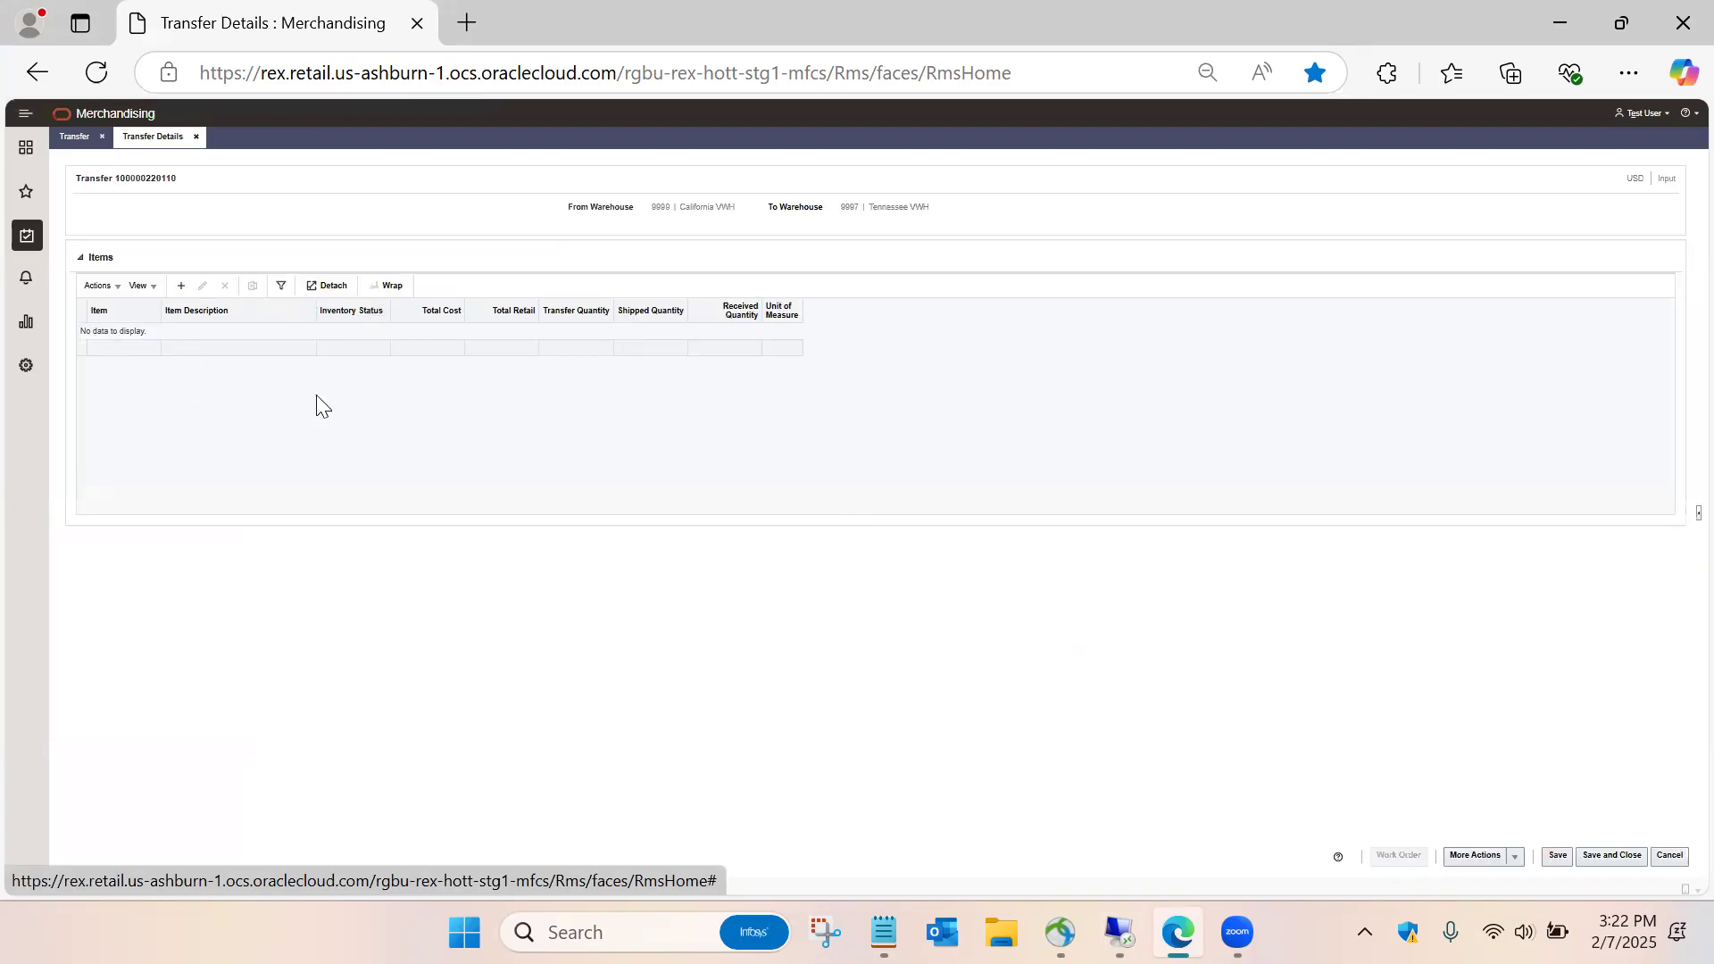
pyautogui.click(99, 285)
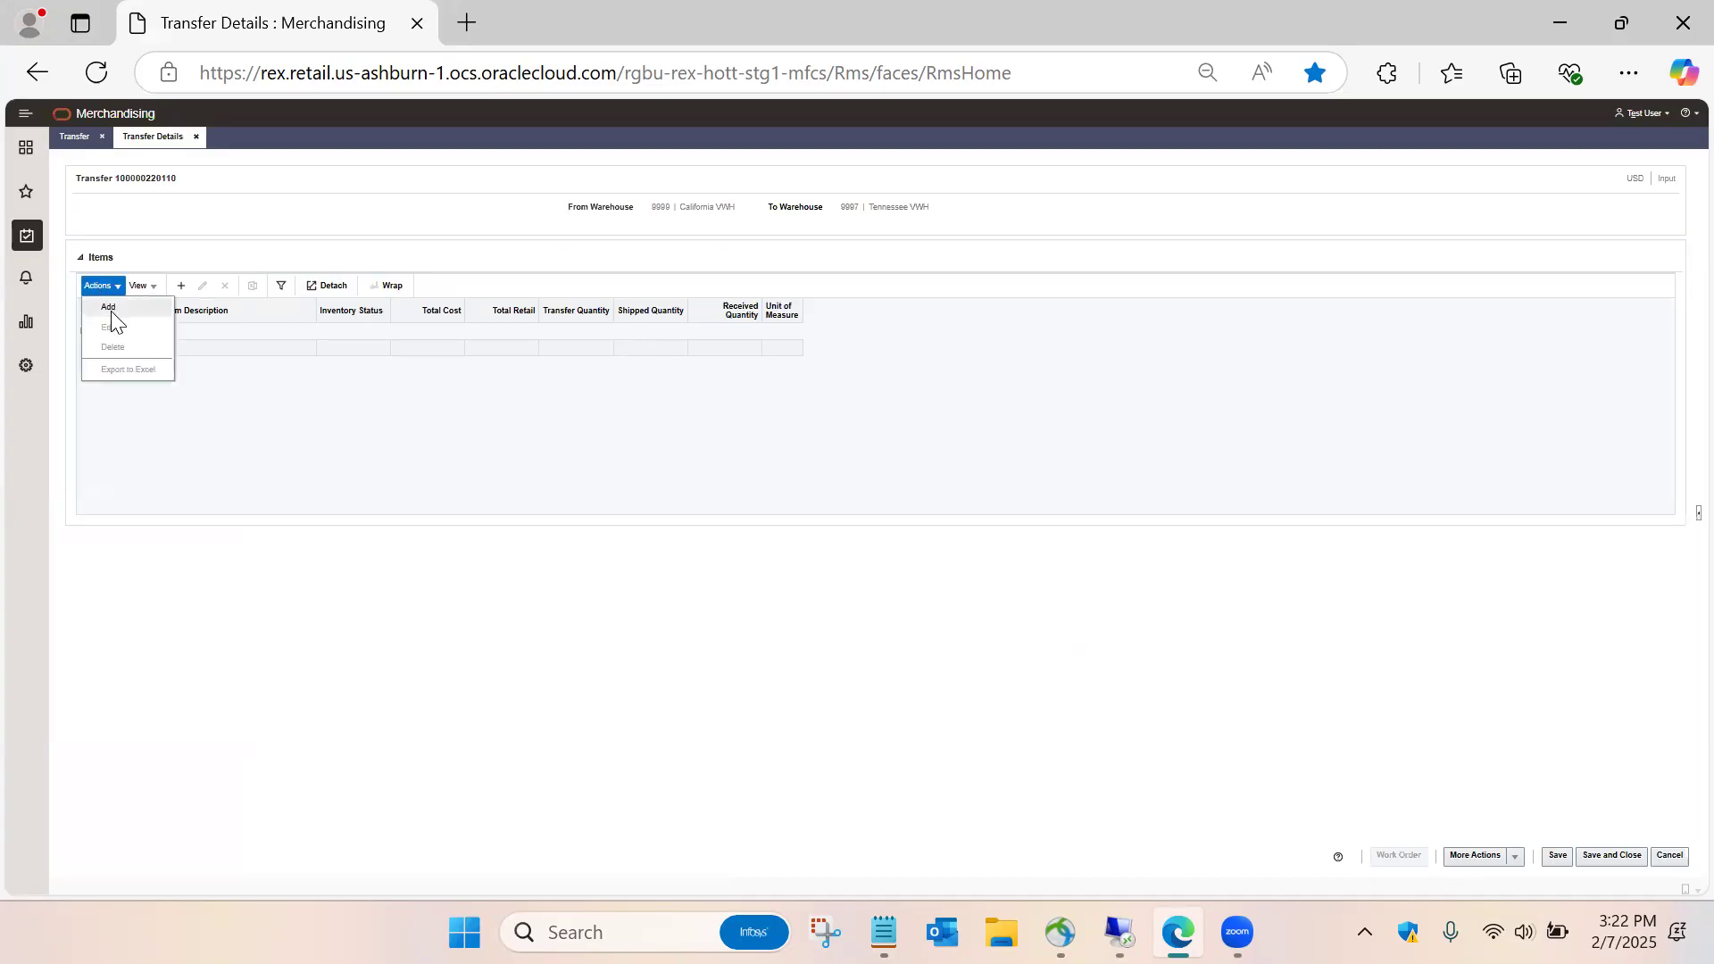
pyautogui.click(110, 309)
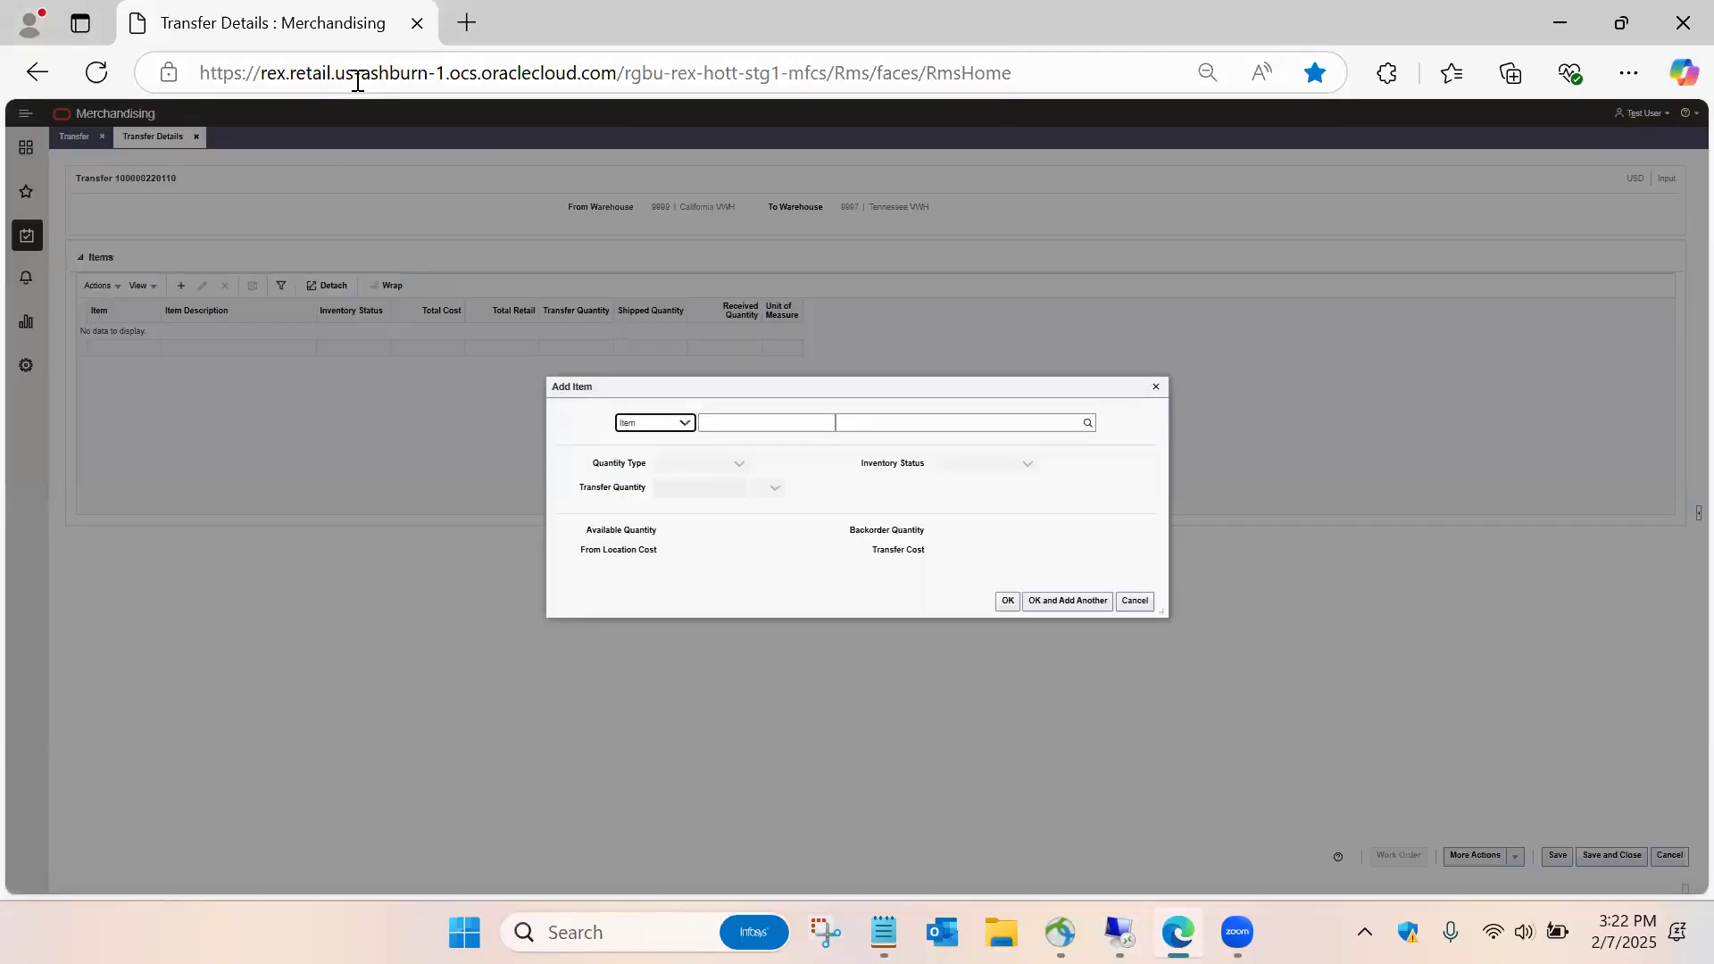
pyautogui.click(357, 81)
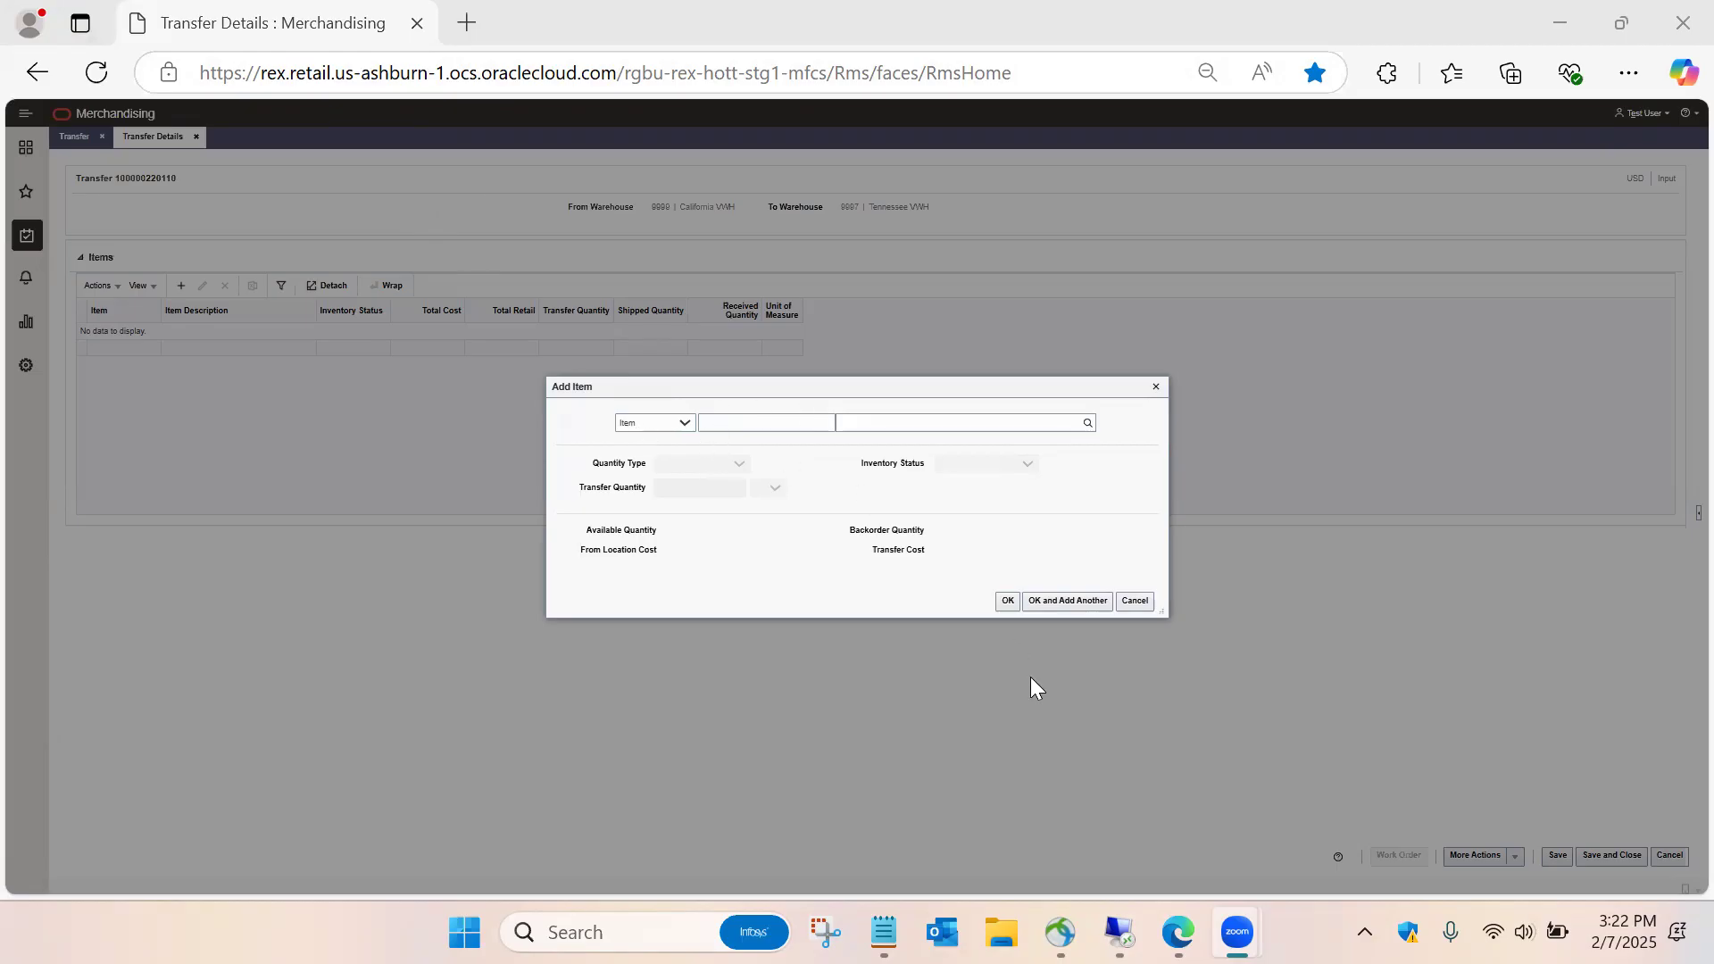
# - Copy item 18394728 from the warehouse 9999 item_loc_soh query in SQL Developer and enter it as the item to add
pyautogui.hotkey('alt', 'Tab')
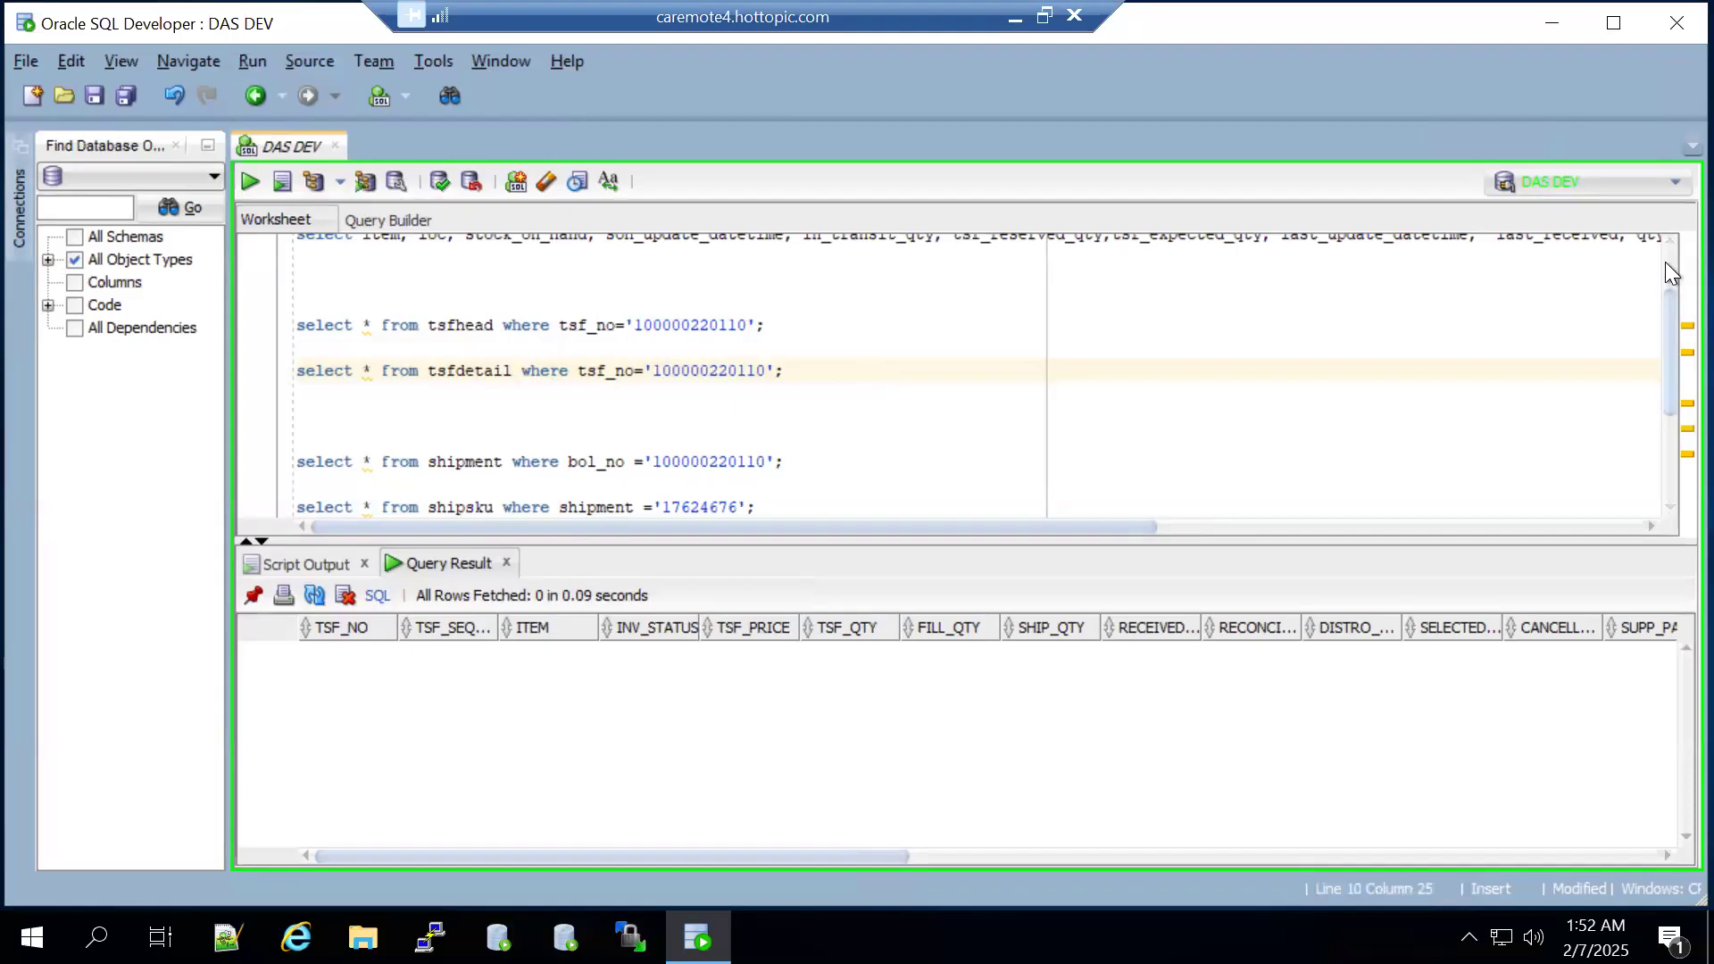
pyautogui.scroll(2, 1663, 260)
pyautogui.moveTo(1054, 526); pyautogui.dragTo(1591, 526)
pyautogui.doubleClick(1457, 253)
pyautogui.hotkey('ctrl', 'c')
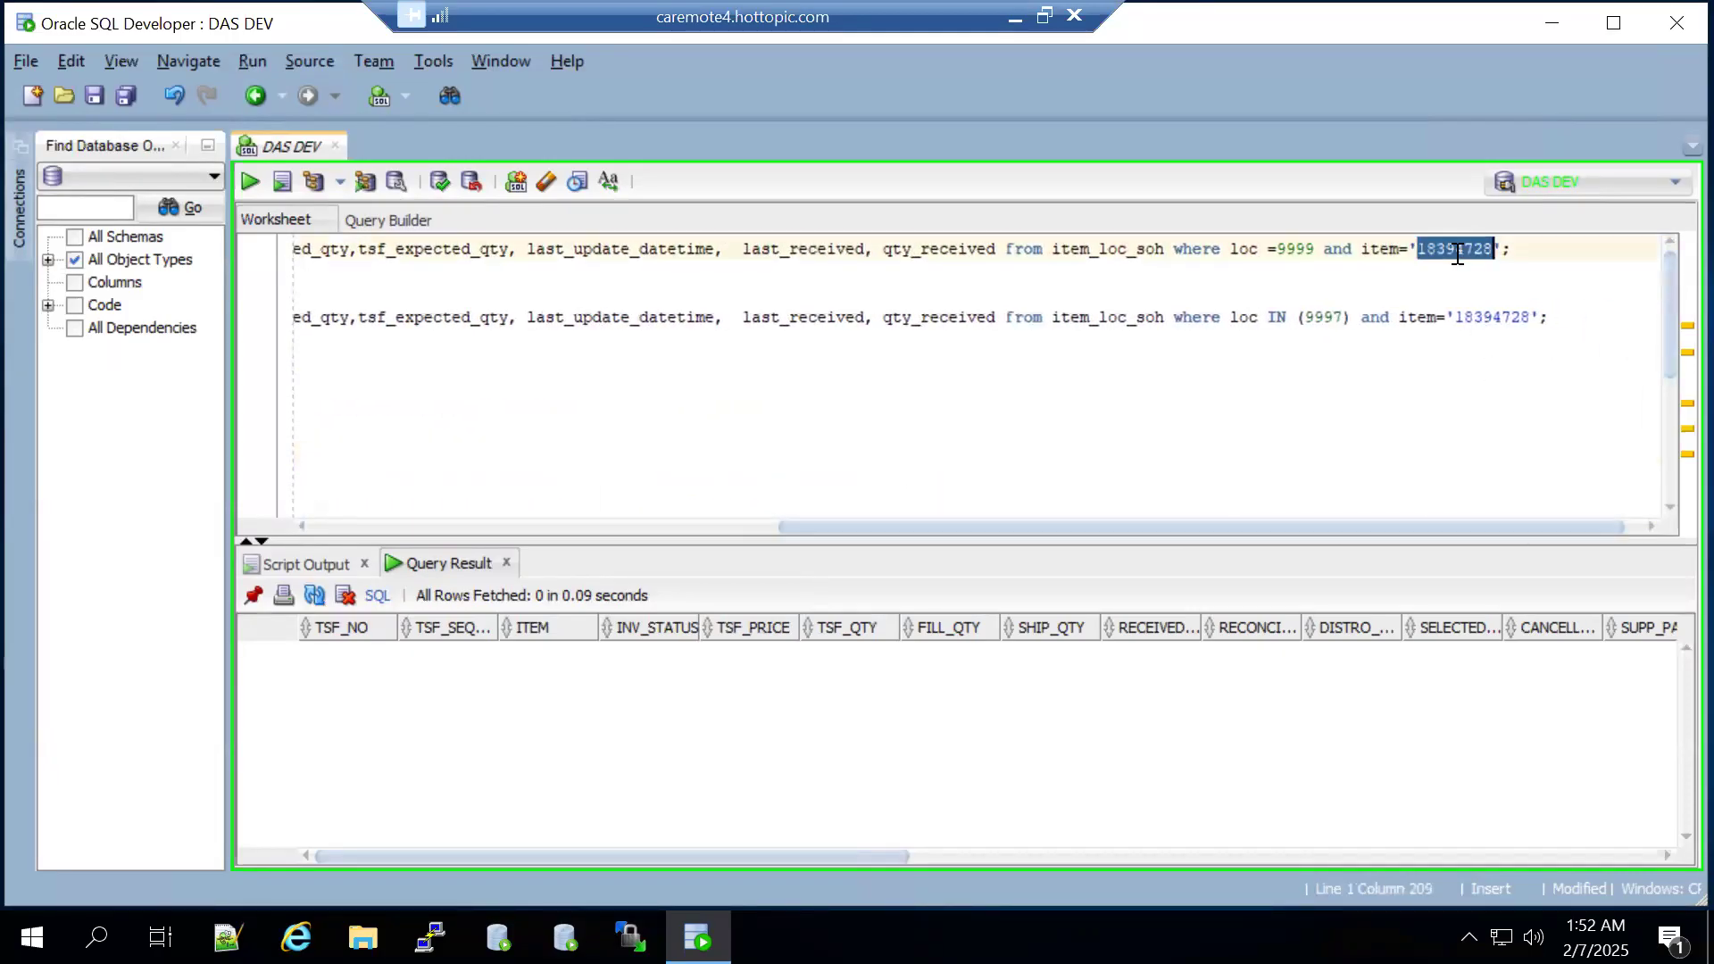
pyautogui.click(1025, 9)
pyautogui.hotkey('ctrl', 'v')
pyautogui.press('Tab')
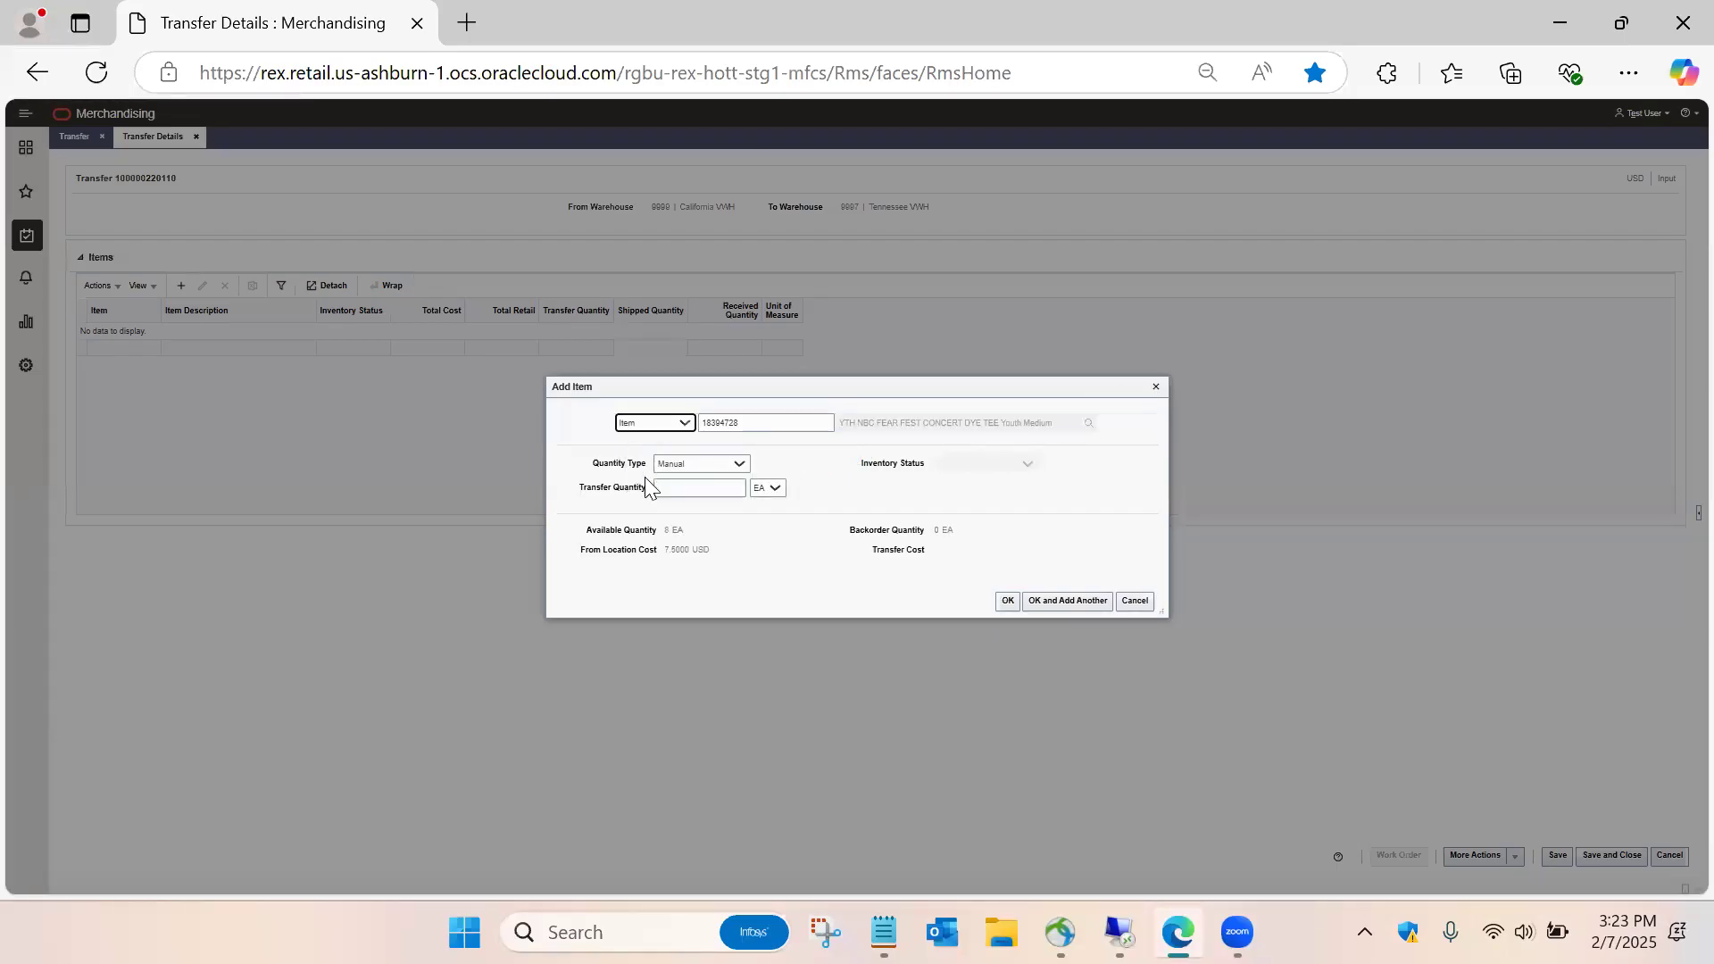
# - Keep the Manual quantity type, set the transfer quantity to 1 EA, add the item and save the transfer details
pyautogui.click(684, 469)
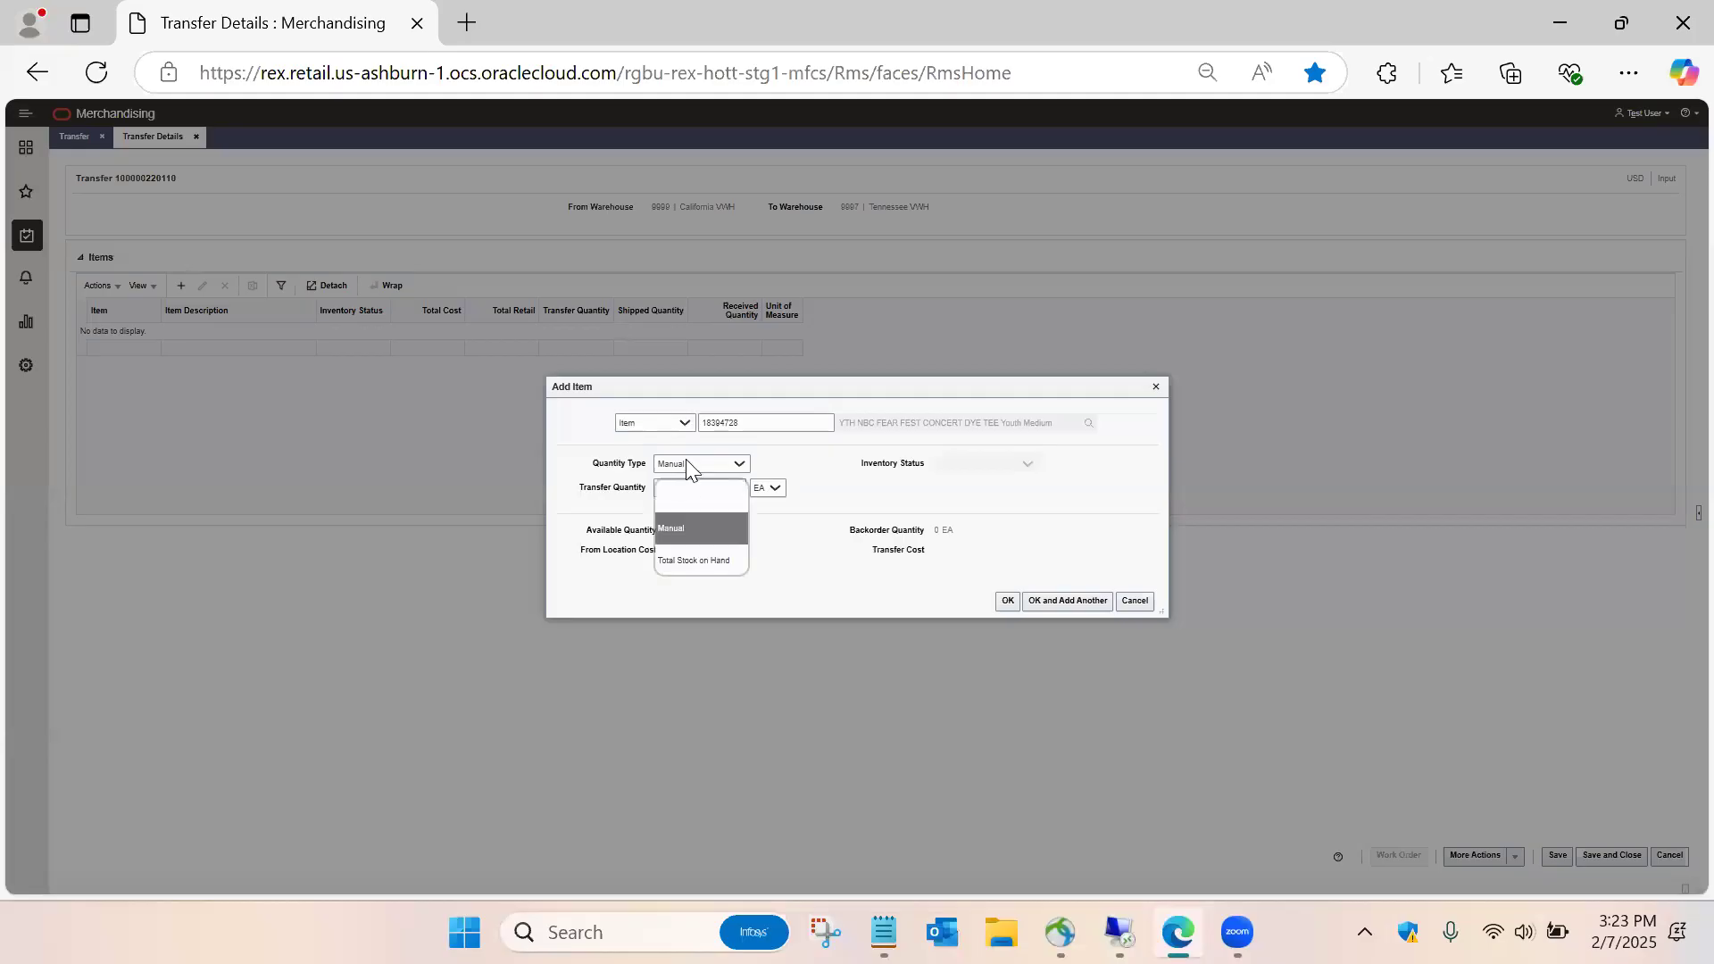
pyautogui.click(687, 470)
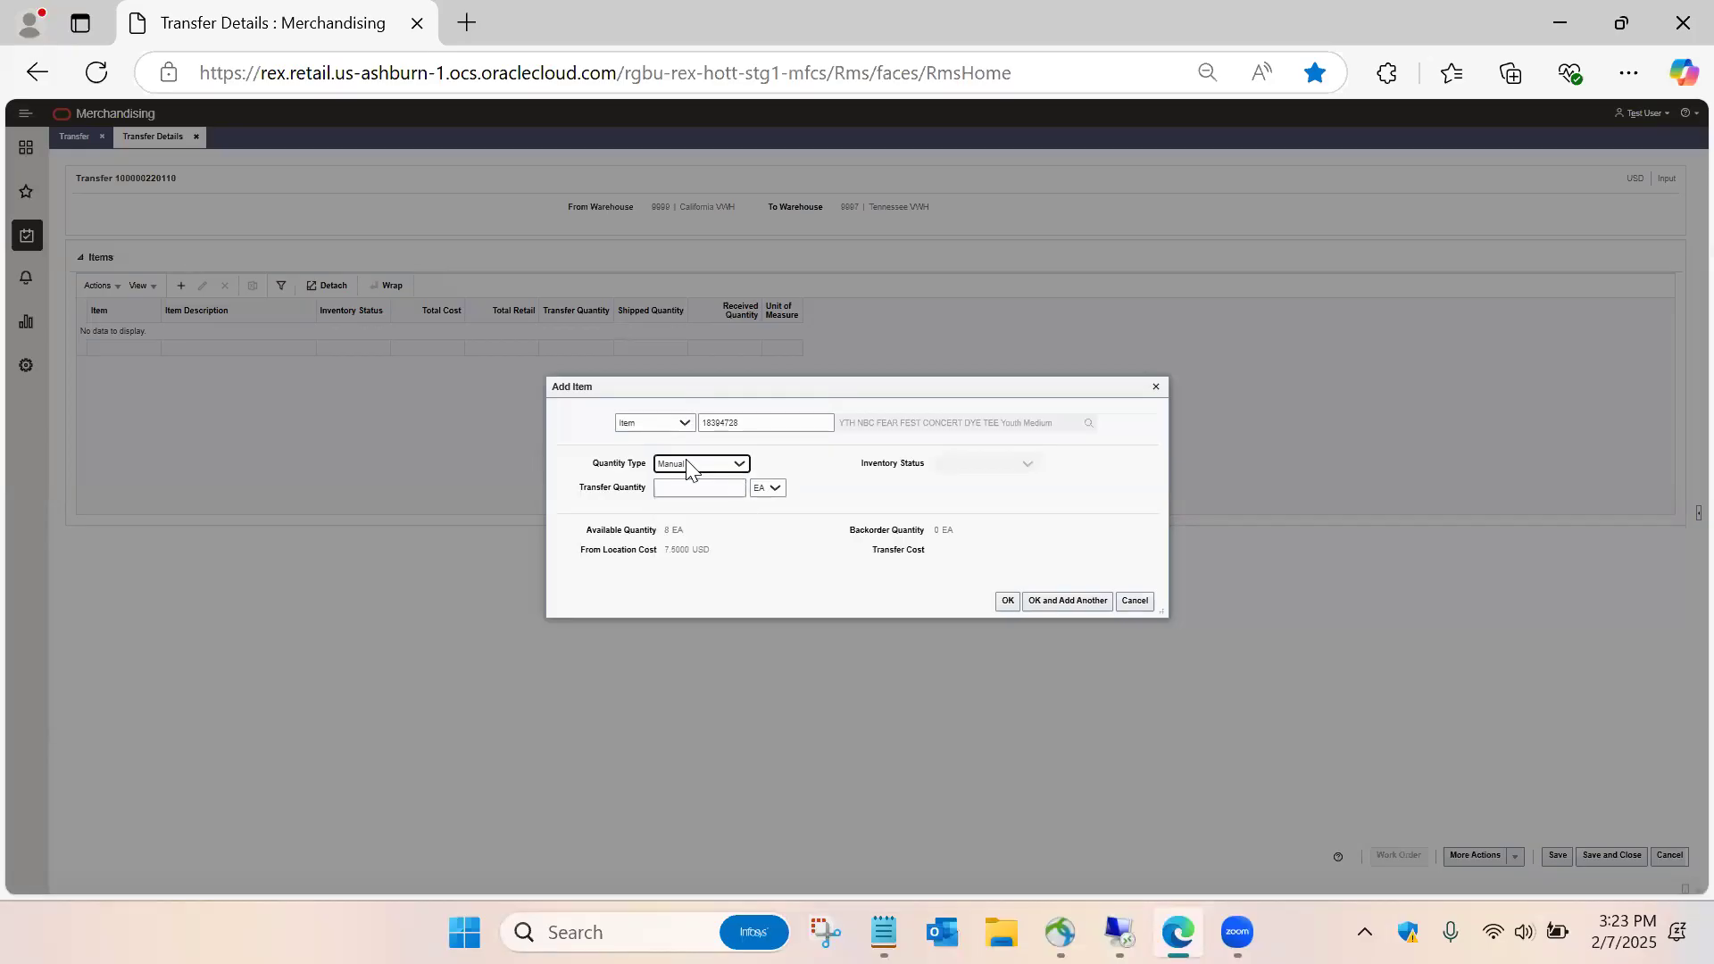
pyautogui.click(691, 491)
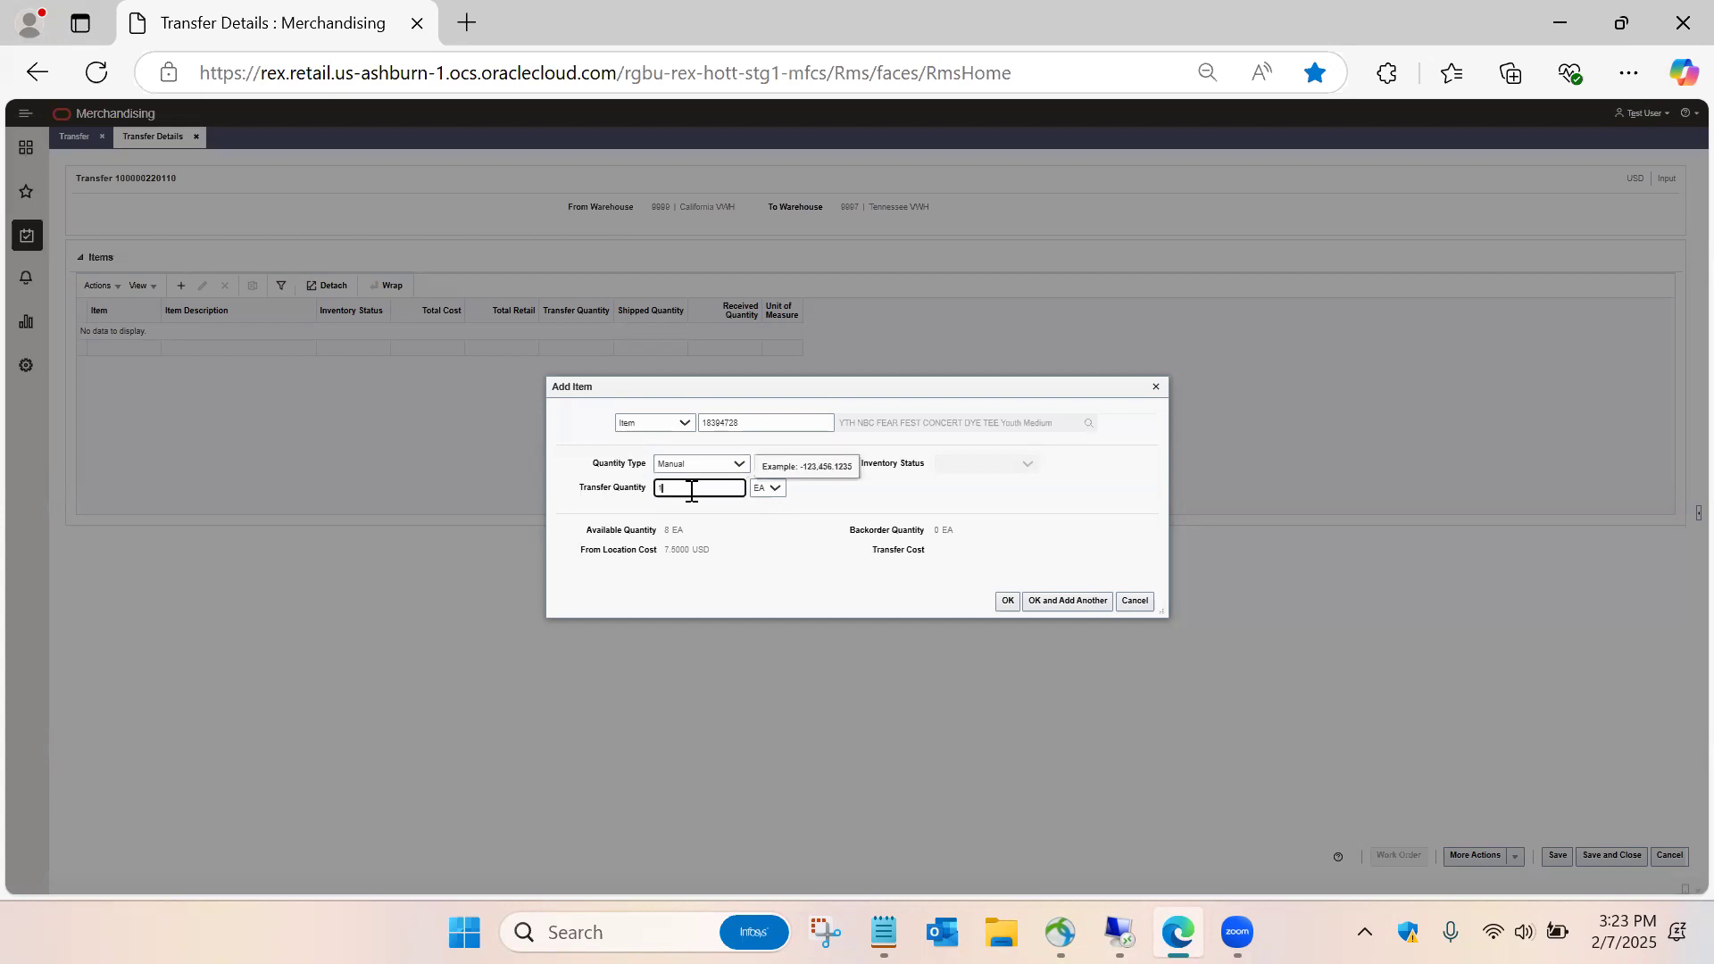
pyautogui.write('1')
pyautogui.click(736, 526)
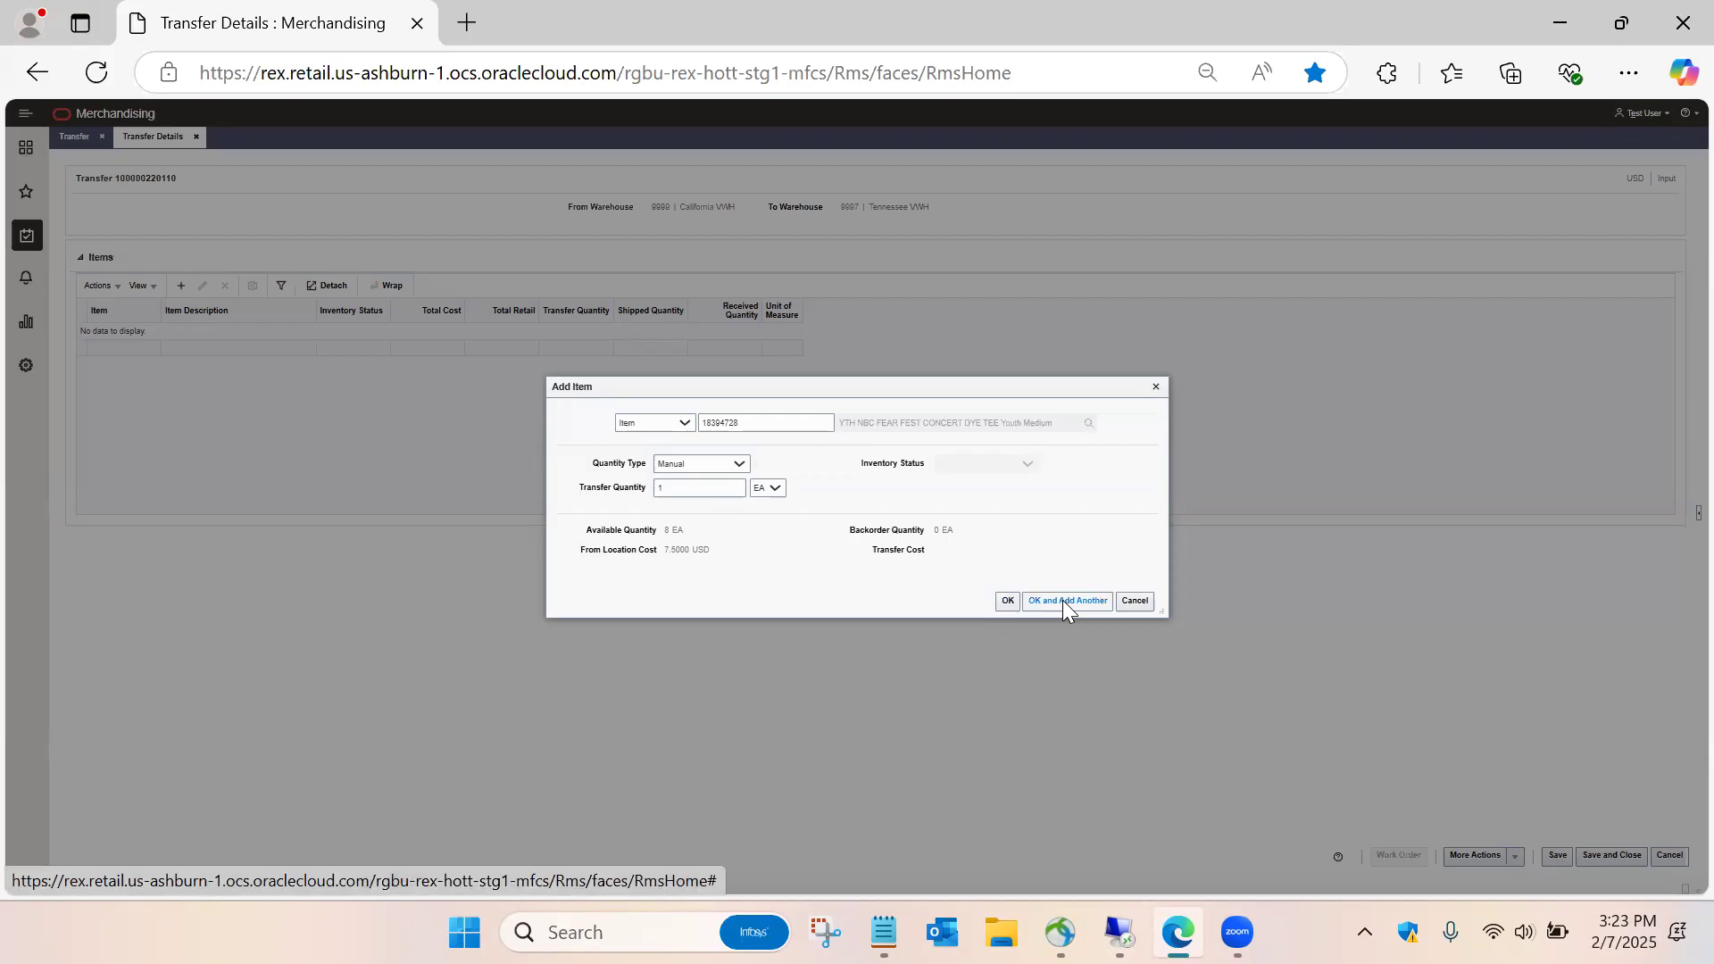
pyautogui.click(1008, 601)
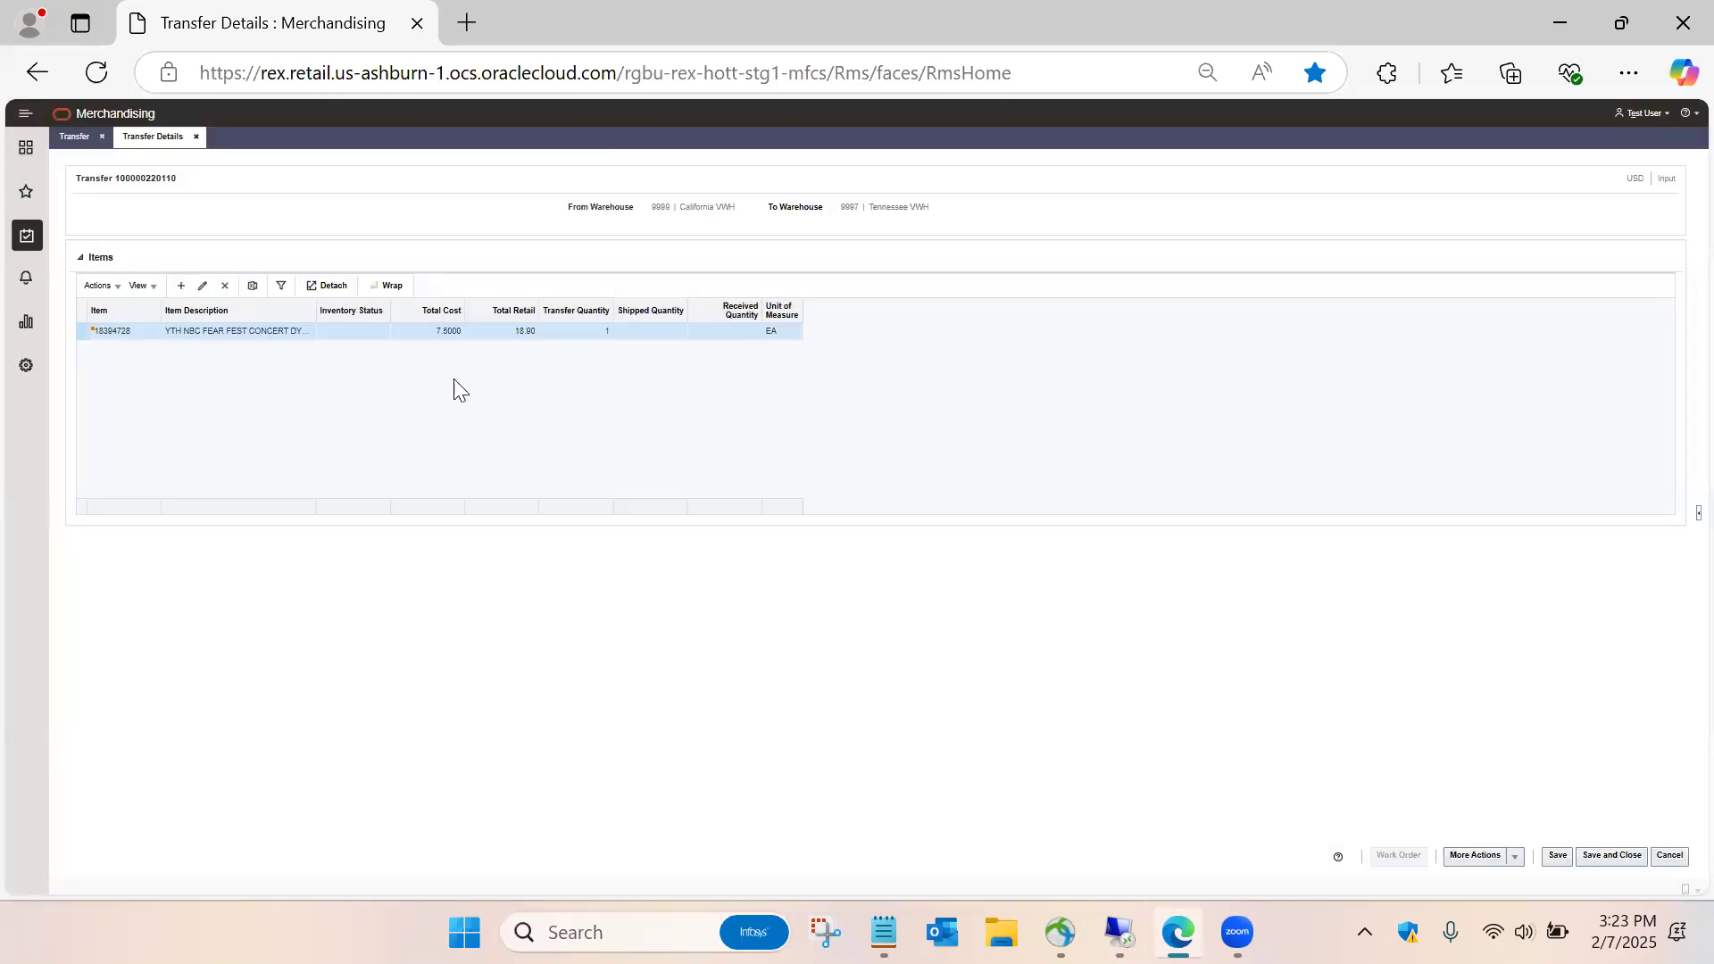
pyautogui.click(1516, 855)
pyautogui.click(1561, 859)
# - Rerun the tsfdetail query in SQL Developer and check the row's transfer, shipped and received quantities
pyautogui.click(1107, 937)
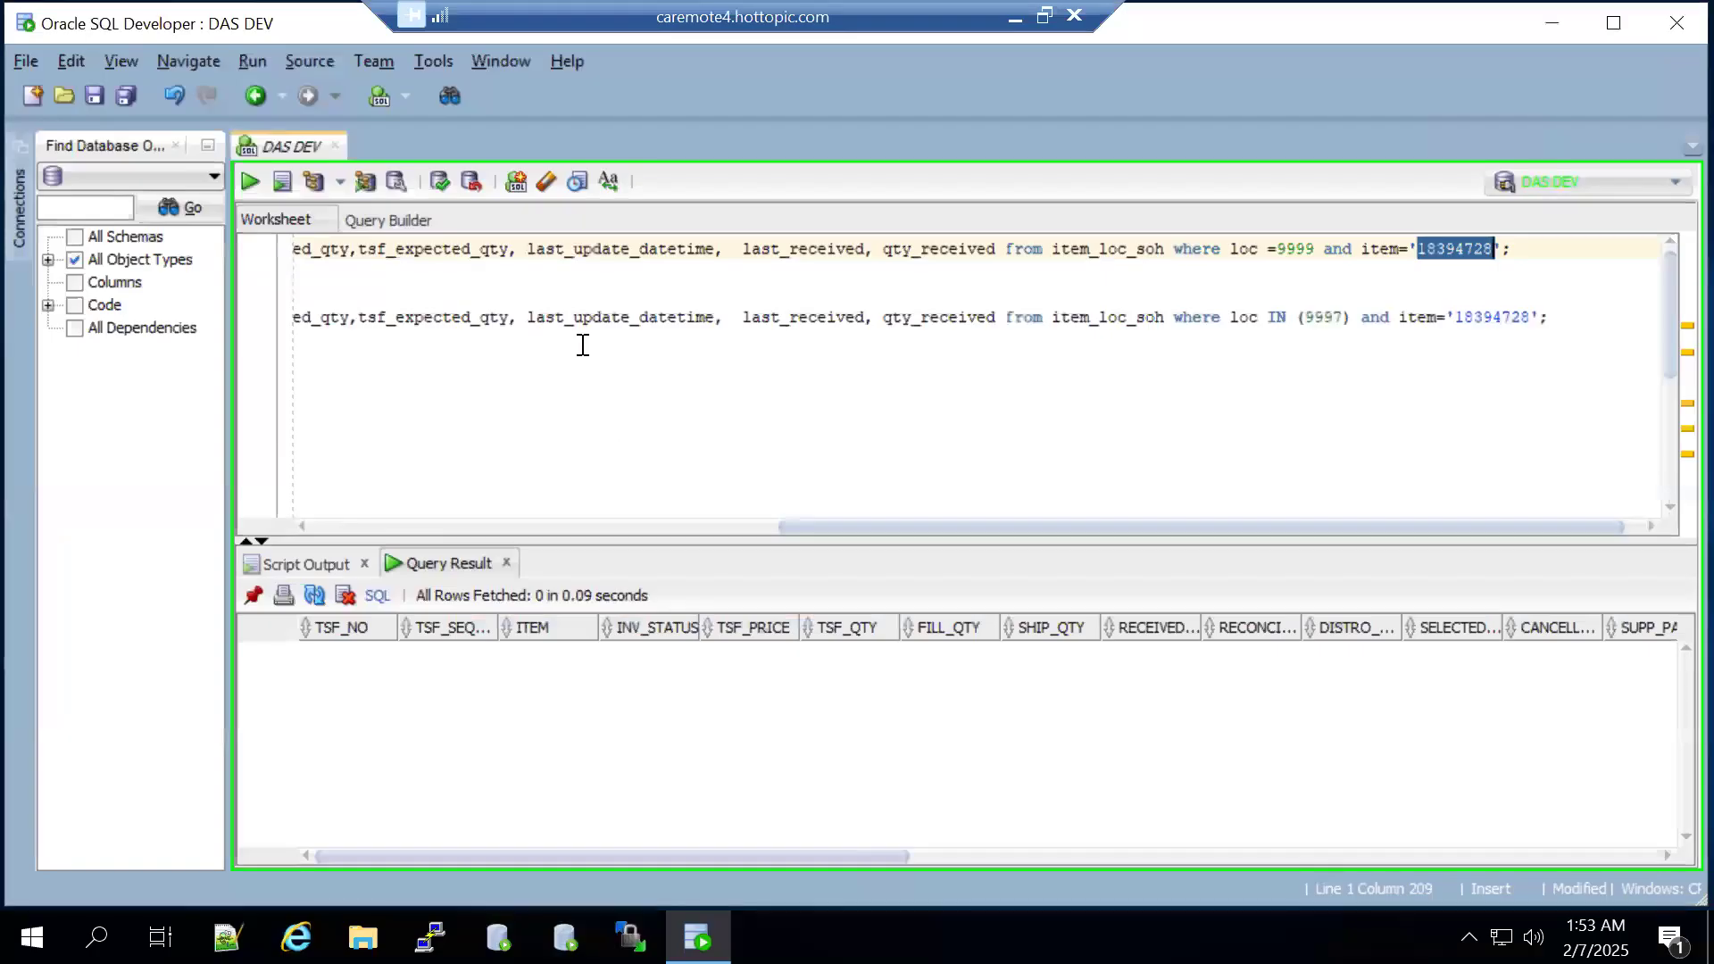
pyautogui.click(484, 526)
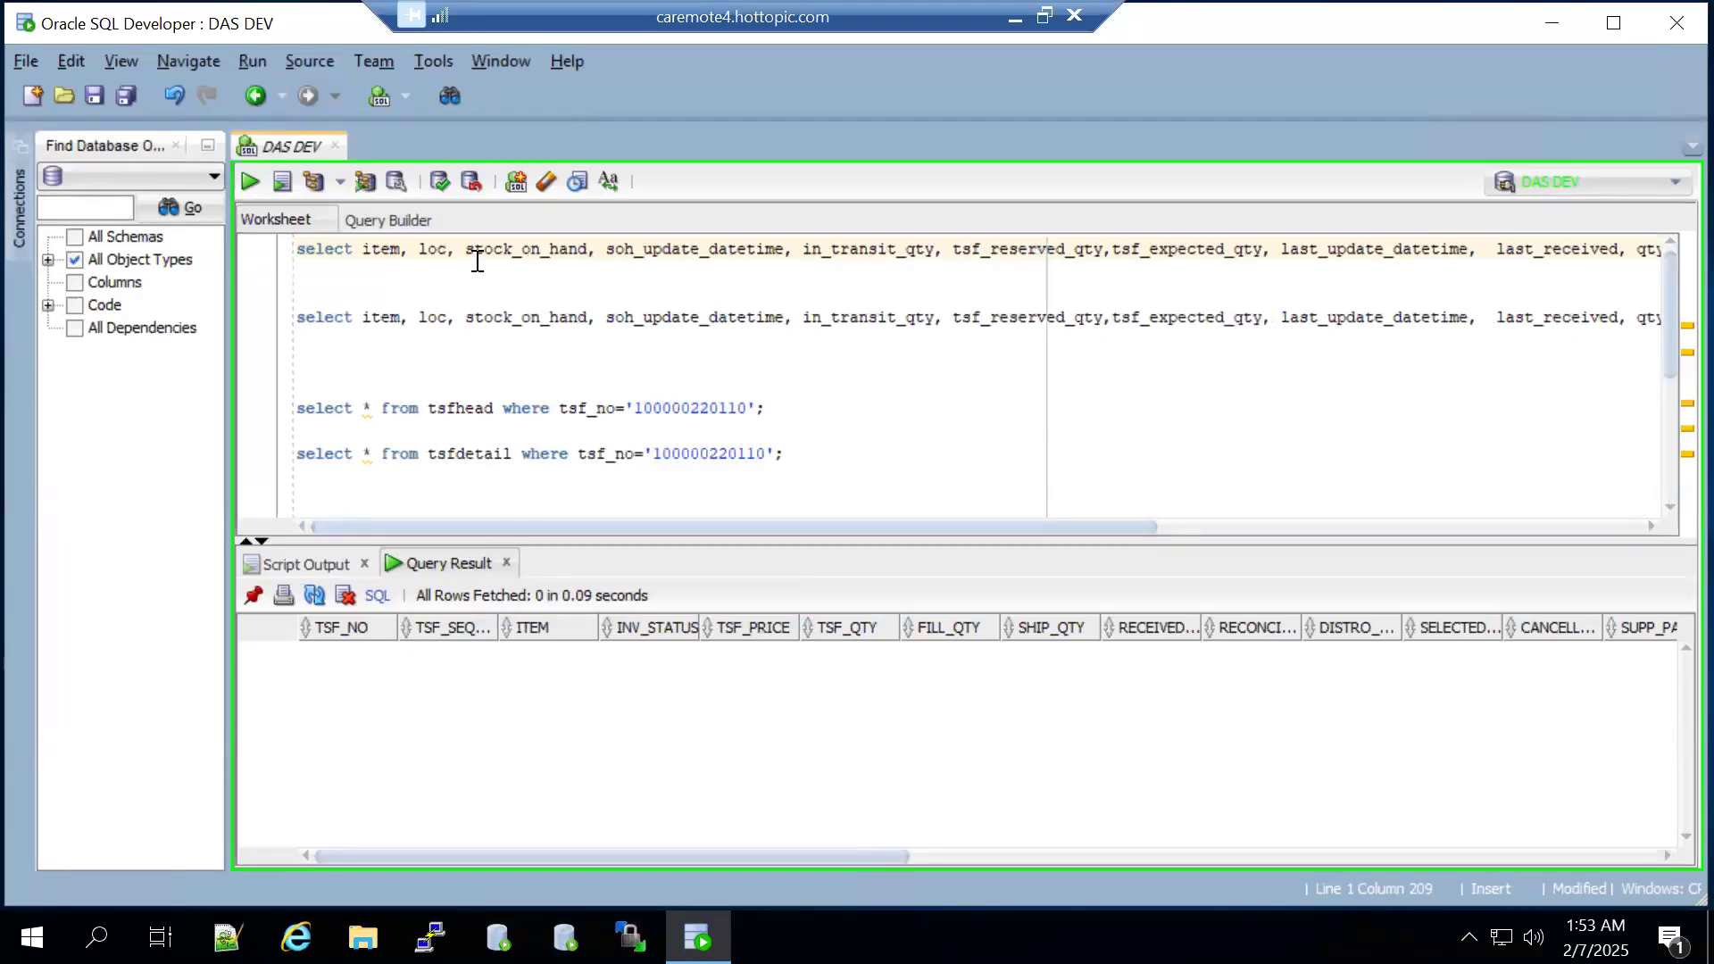
pyautogui.click(454, 410)
pyautogui.click(465, 453)
pyautogui.click(250, 182)
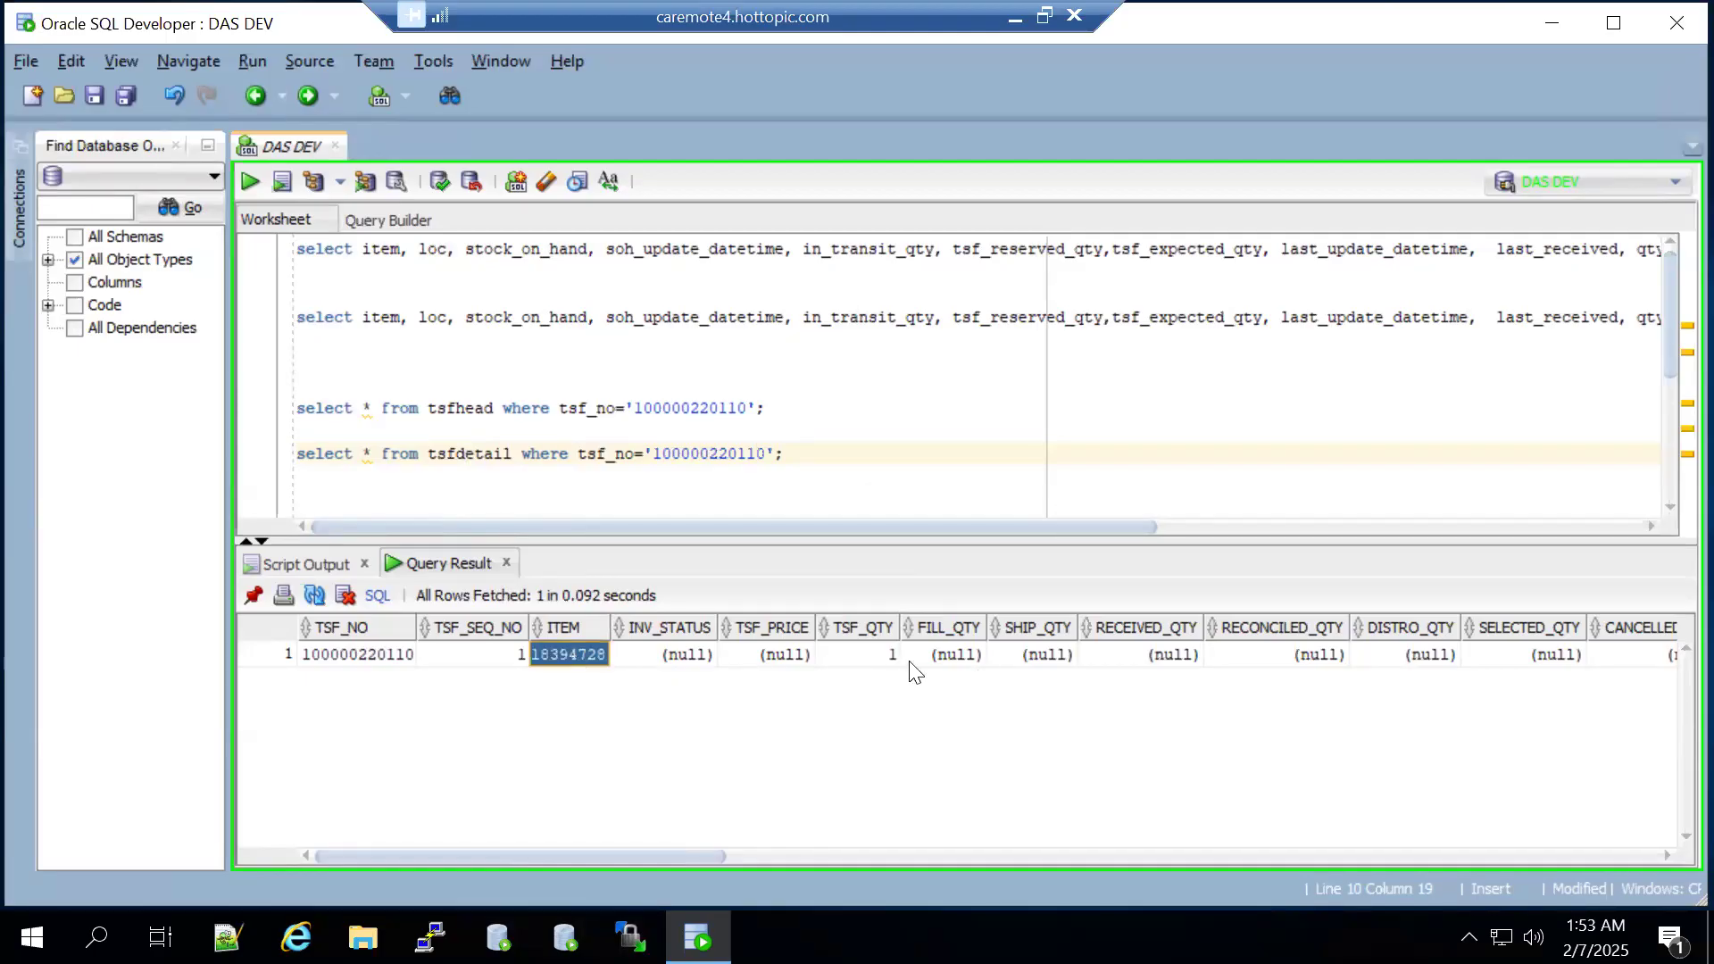
pyautogui.click(855, 656)
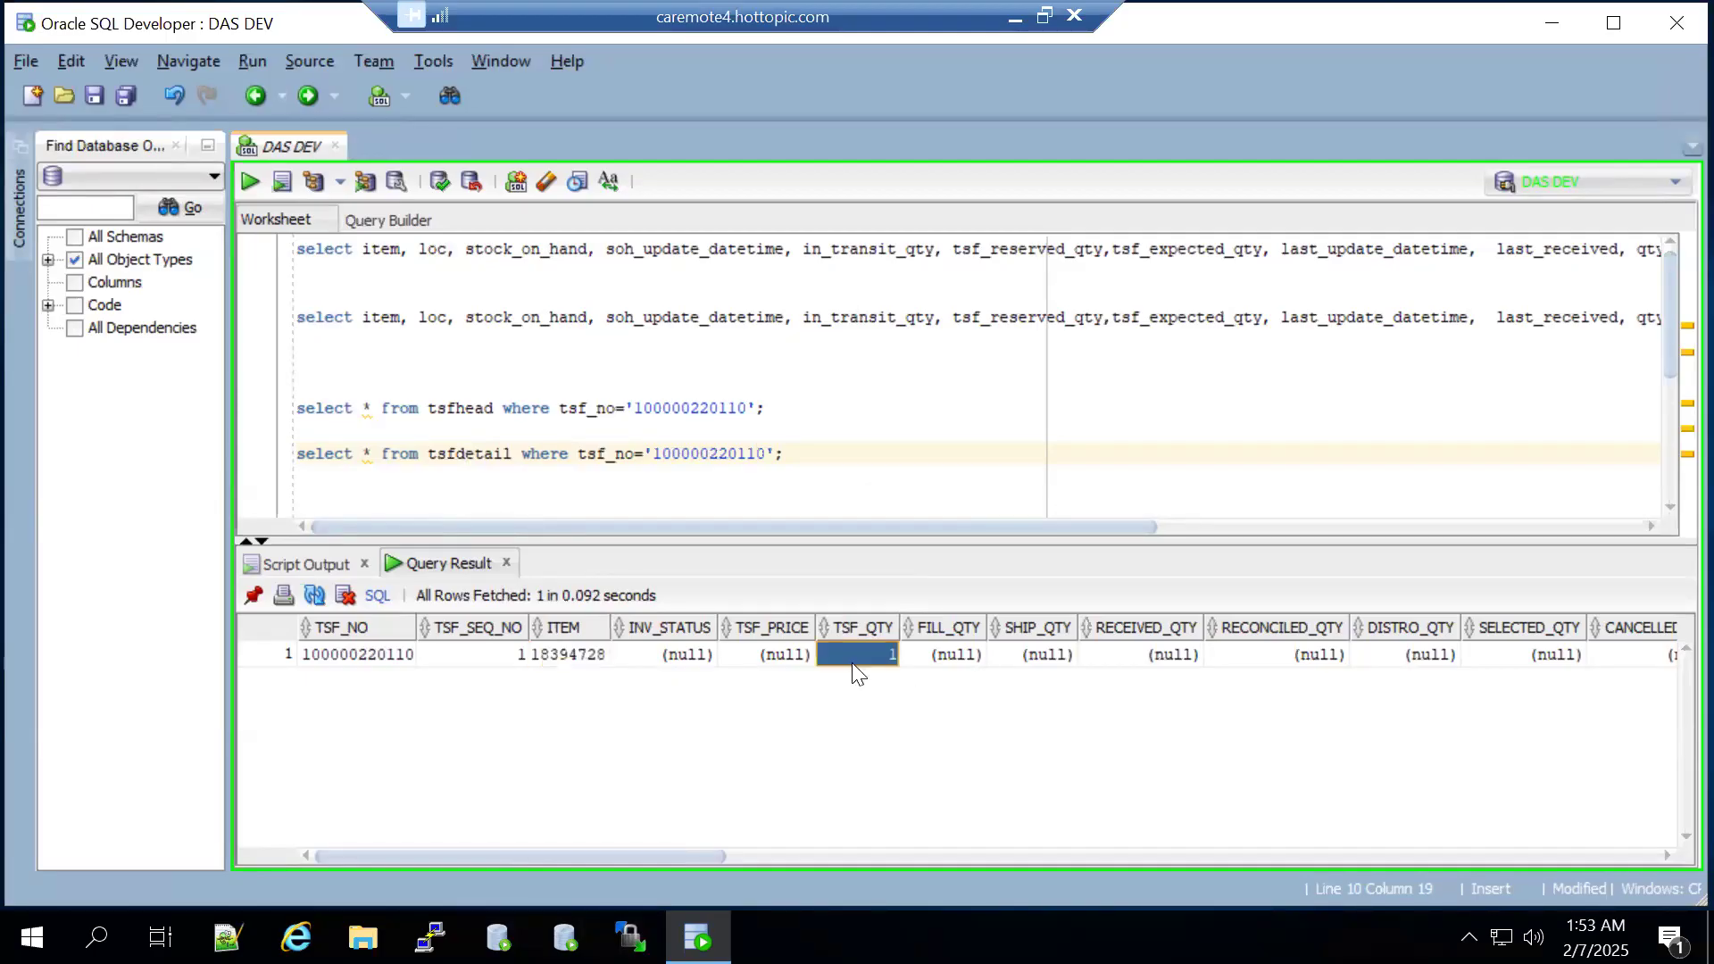
pyautogui.click(1048, 655)
pyautogui.click(1163, 656)
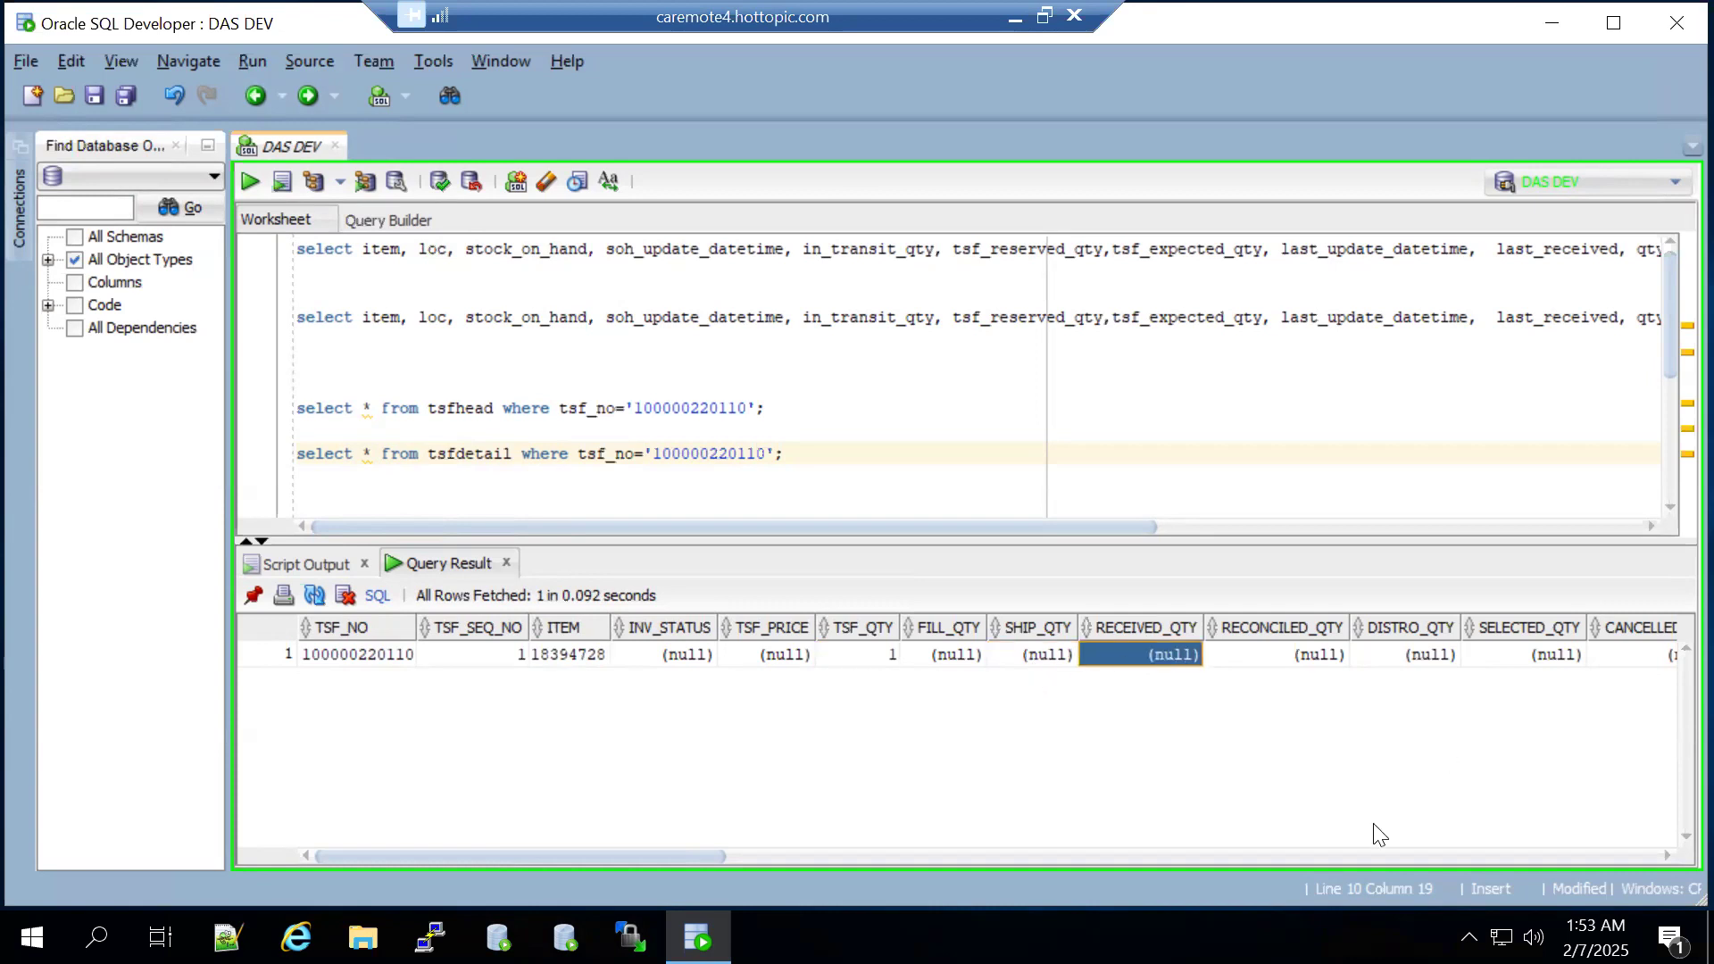
# - Rerun the tsfhead query and check the transfer's STATUS value
pyautogui.click(485, 408)
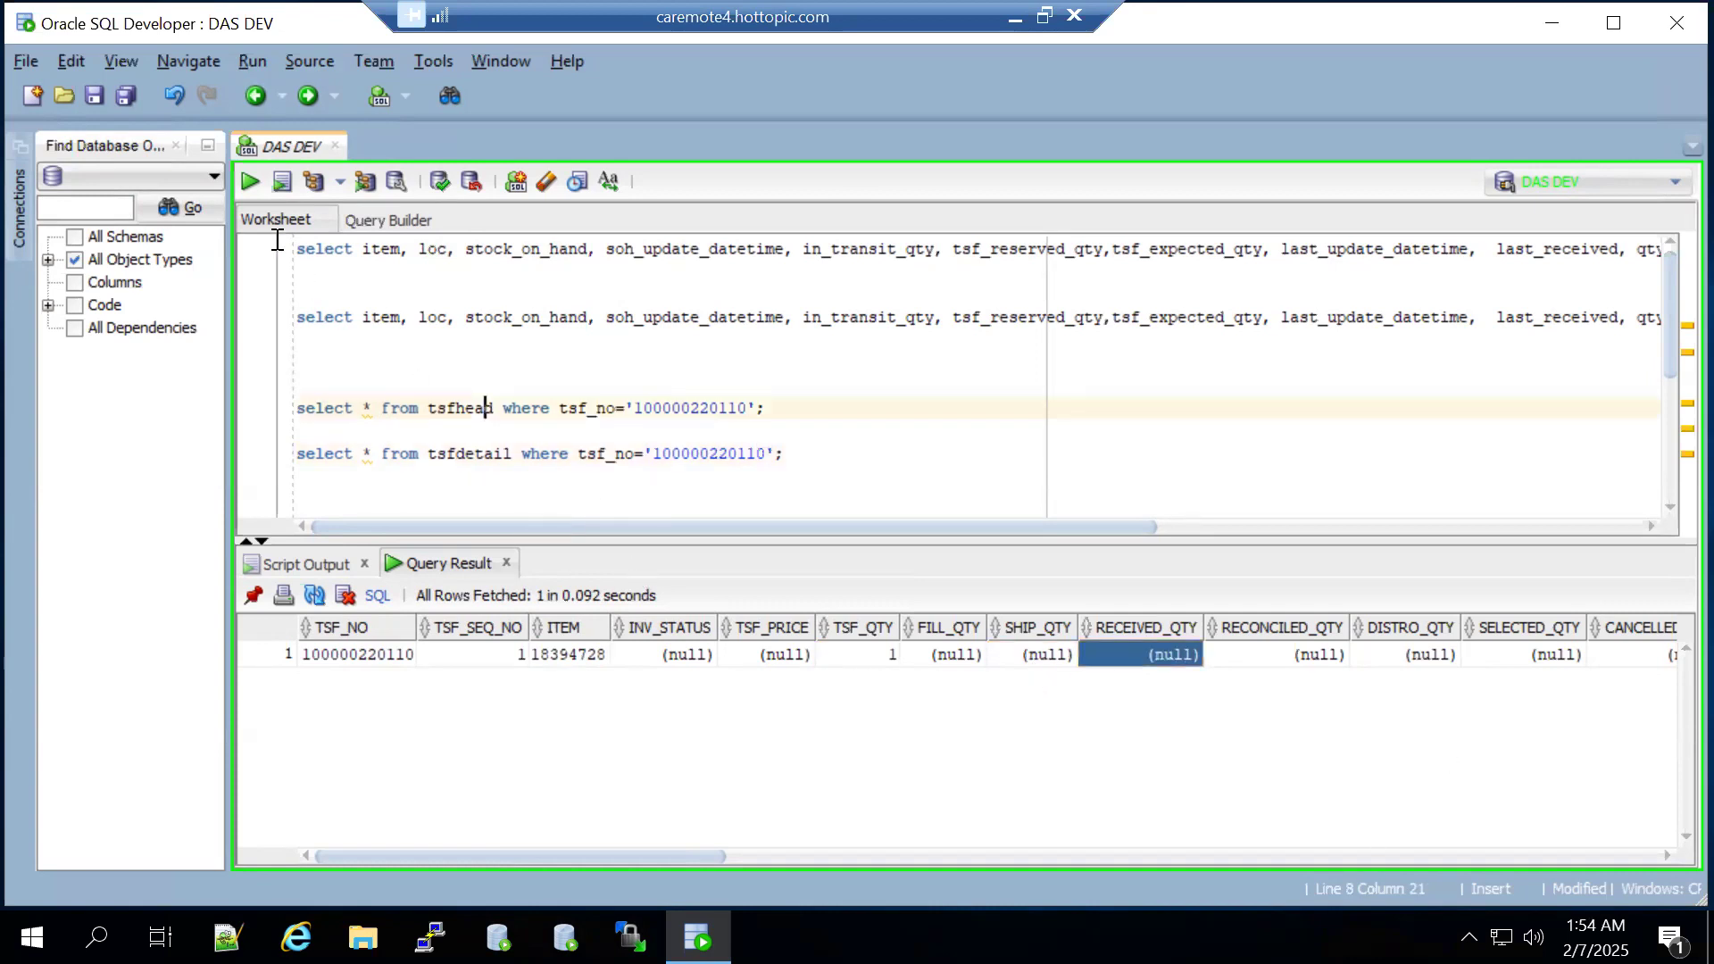
pyautogui.click(250, 182)
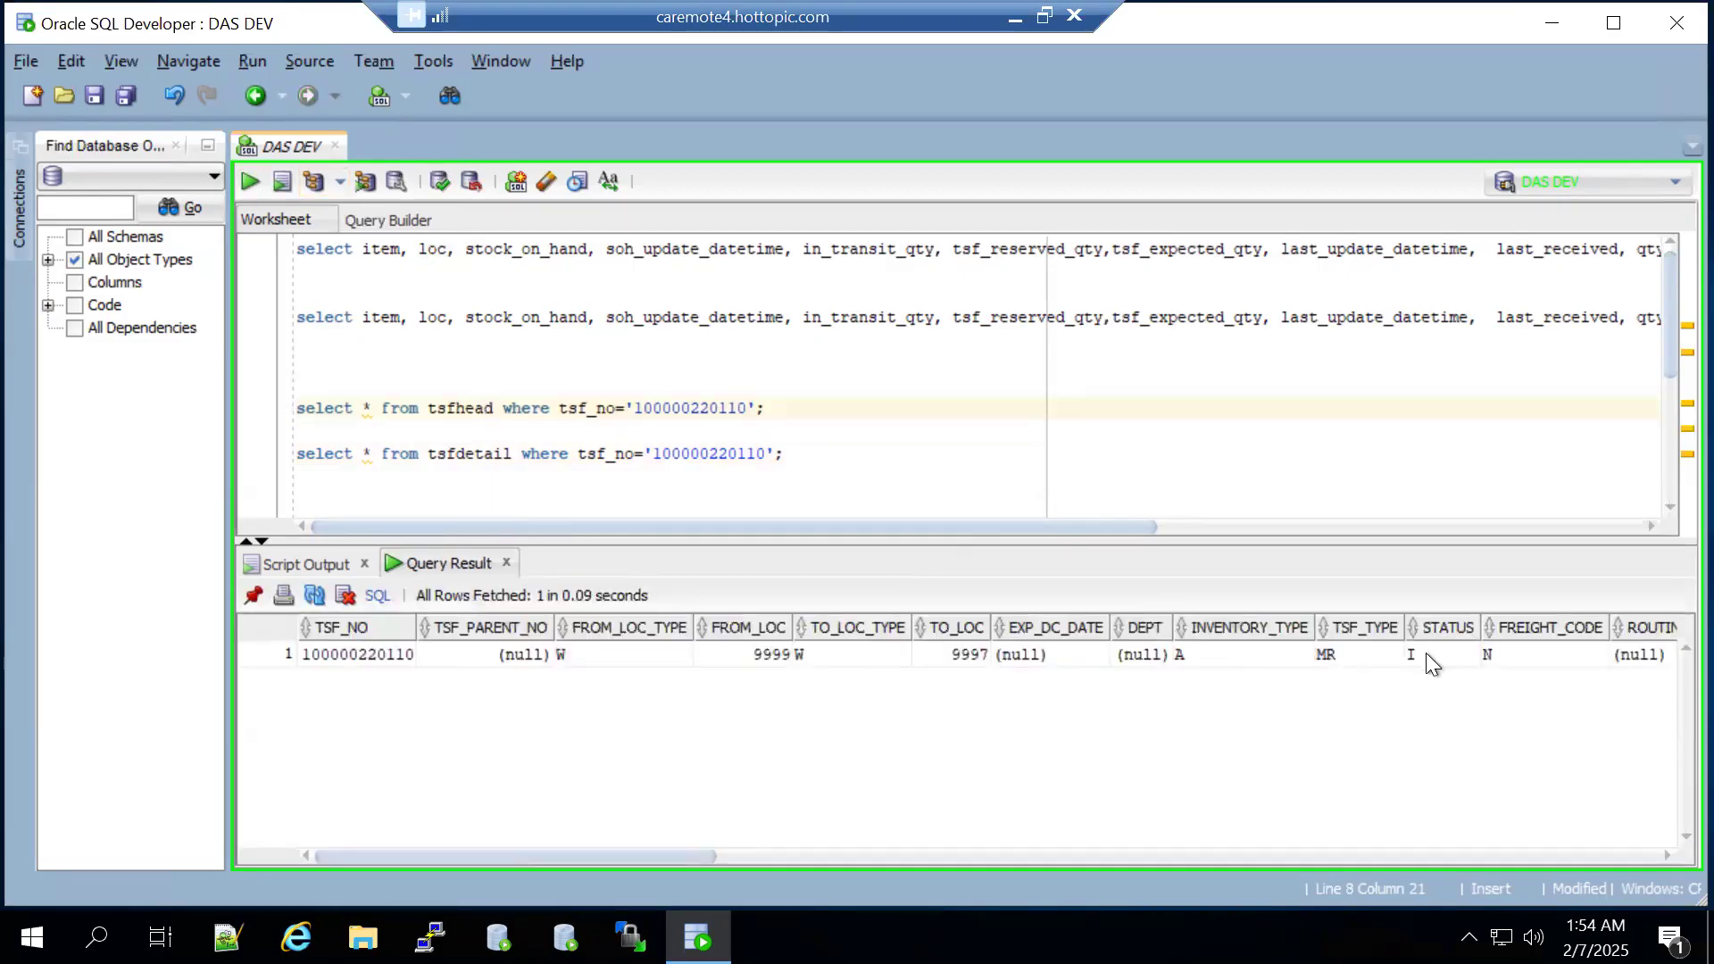
pyautogui.click(1421, 659)
pyautogui.click(509, 446)
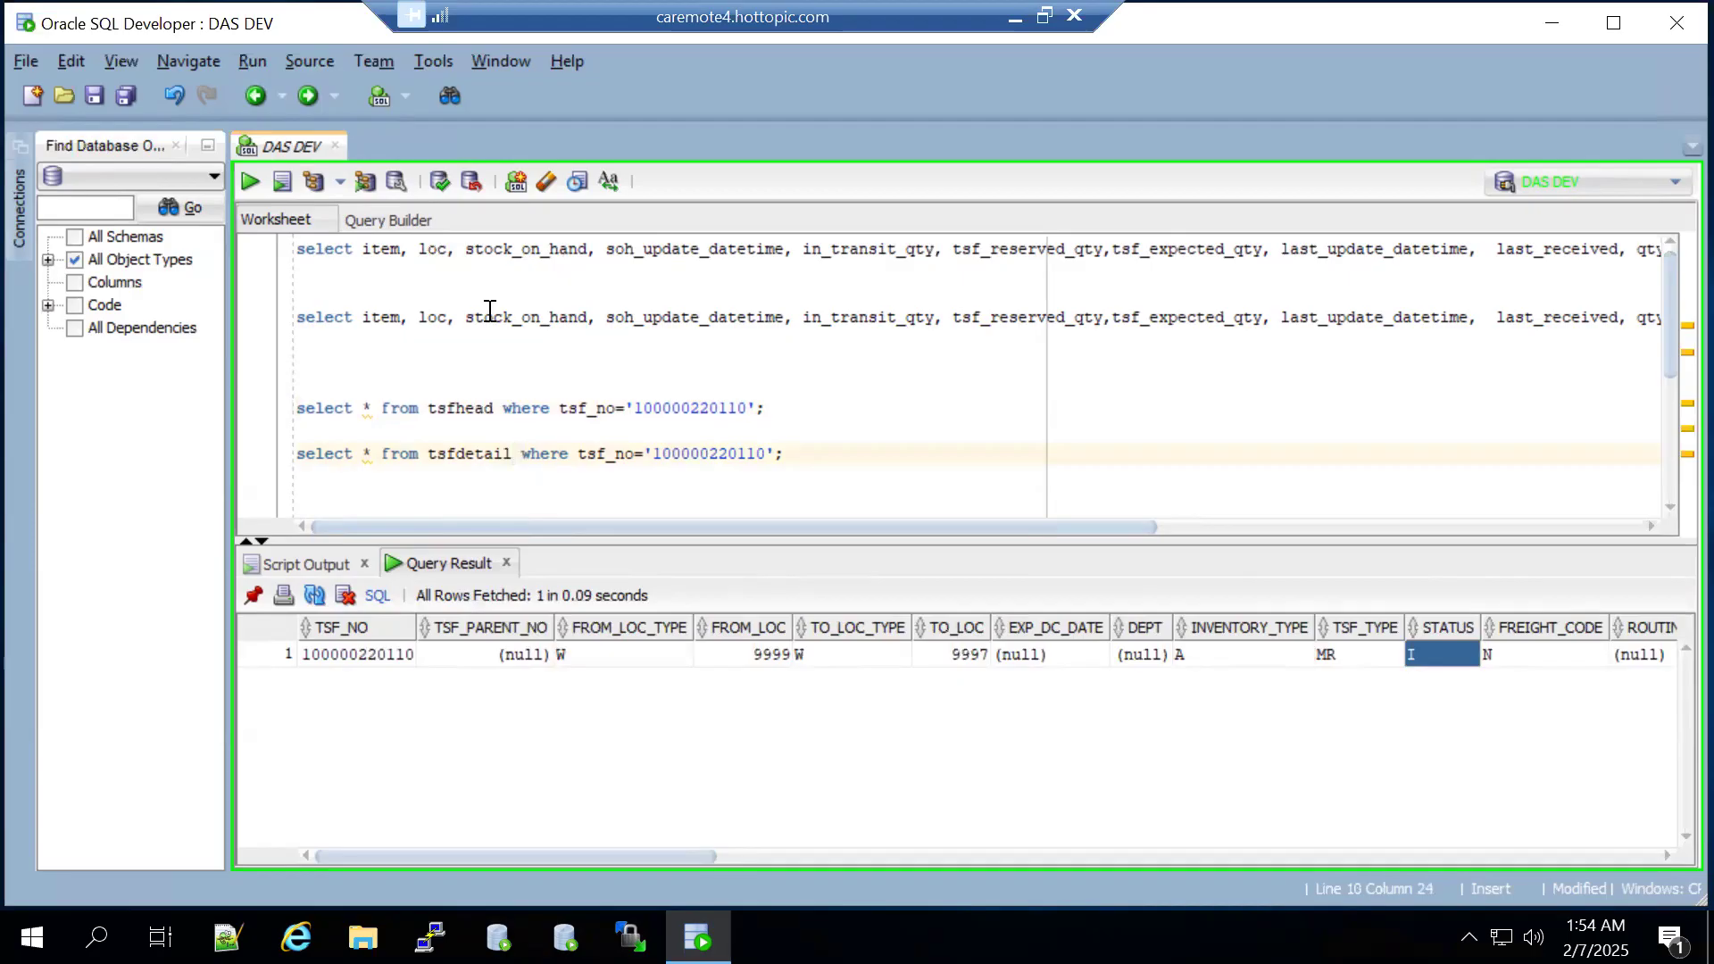
# - Rerun the stock query for item 18394728 at warehouse 9999 and check its on-hand, in-transit, reserved, expected and received quantities
pyautogui.click(474, 248)
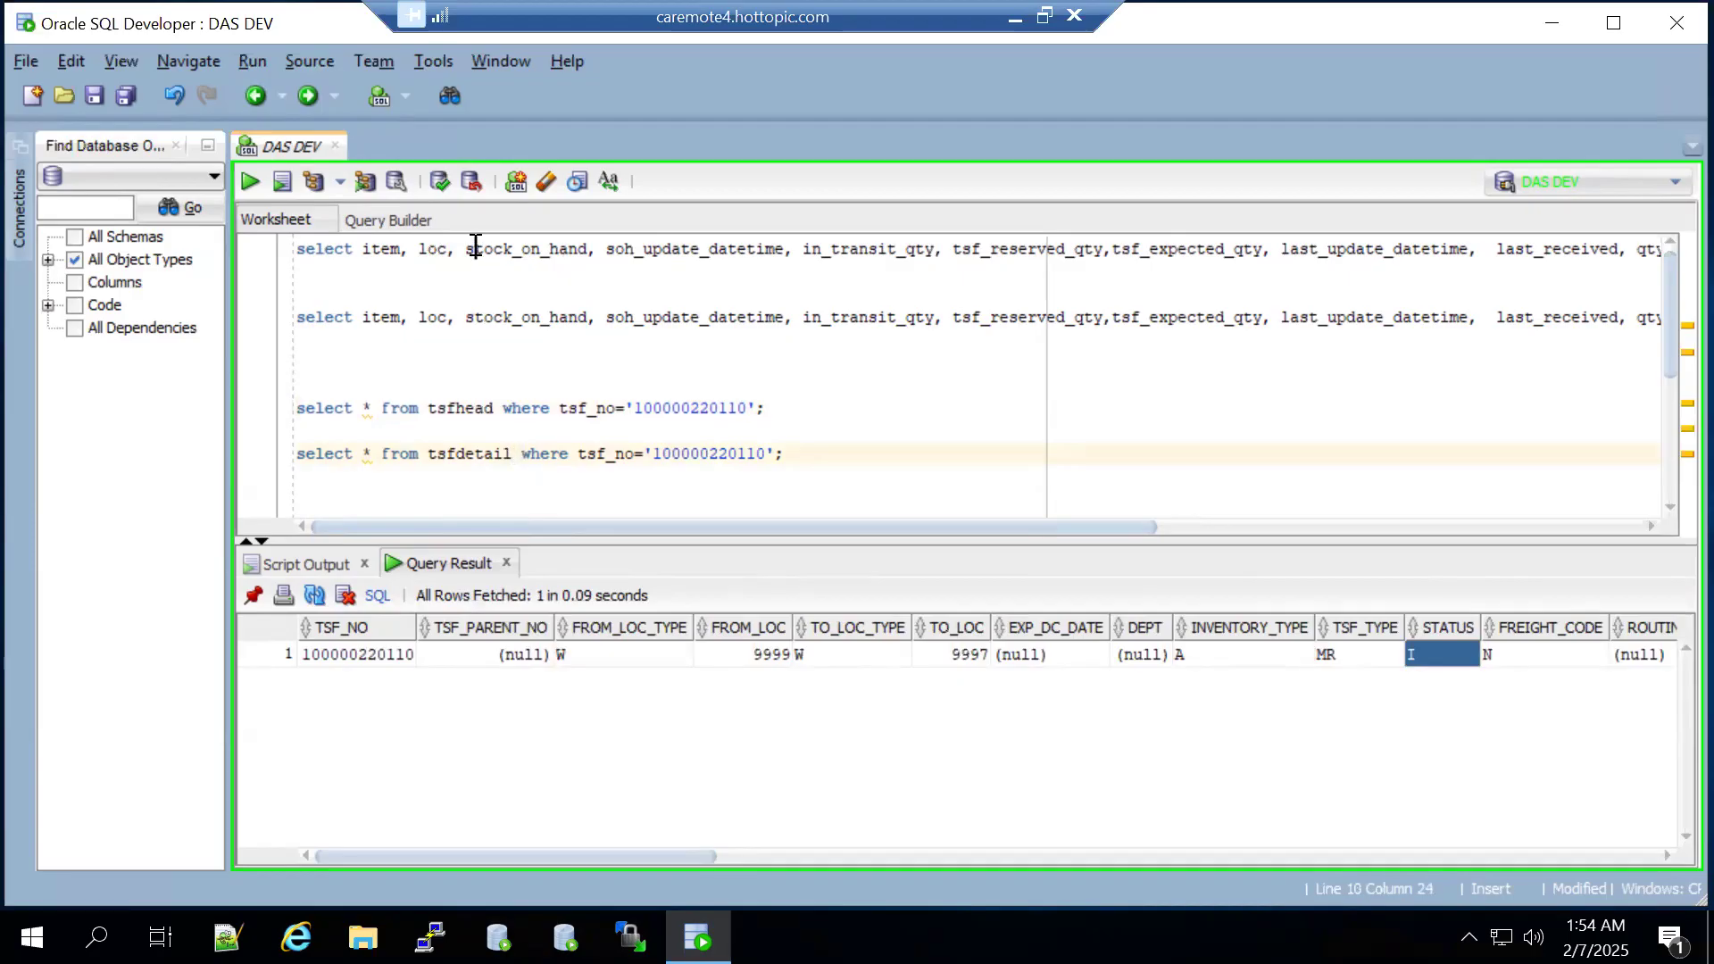
pyautogui.click(247, 191)
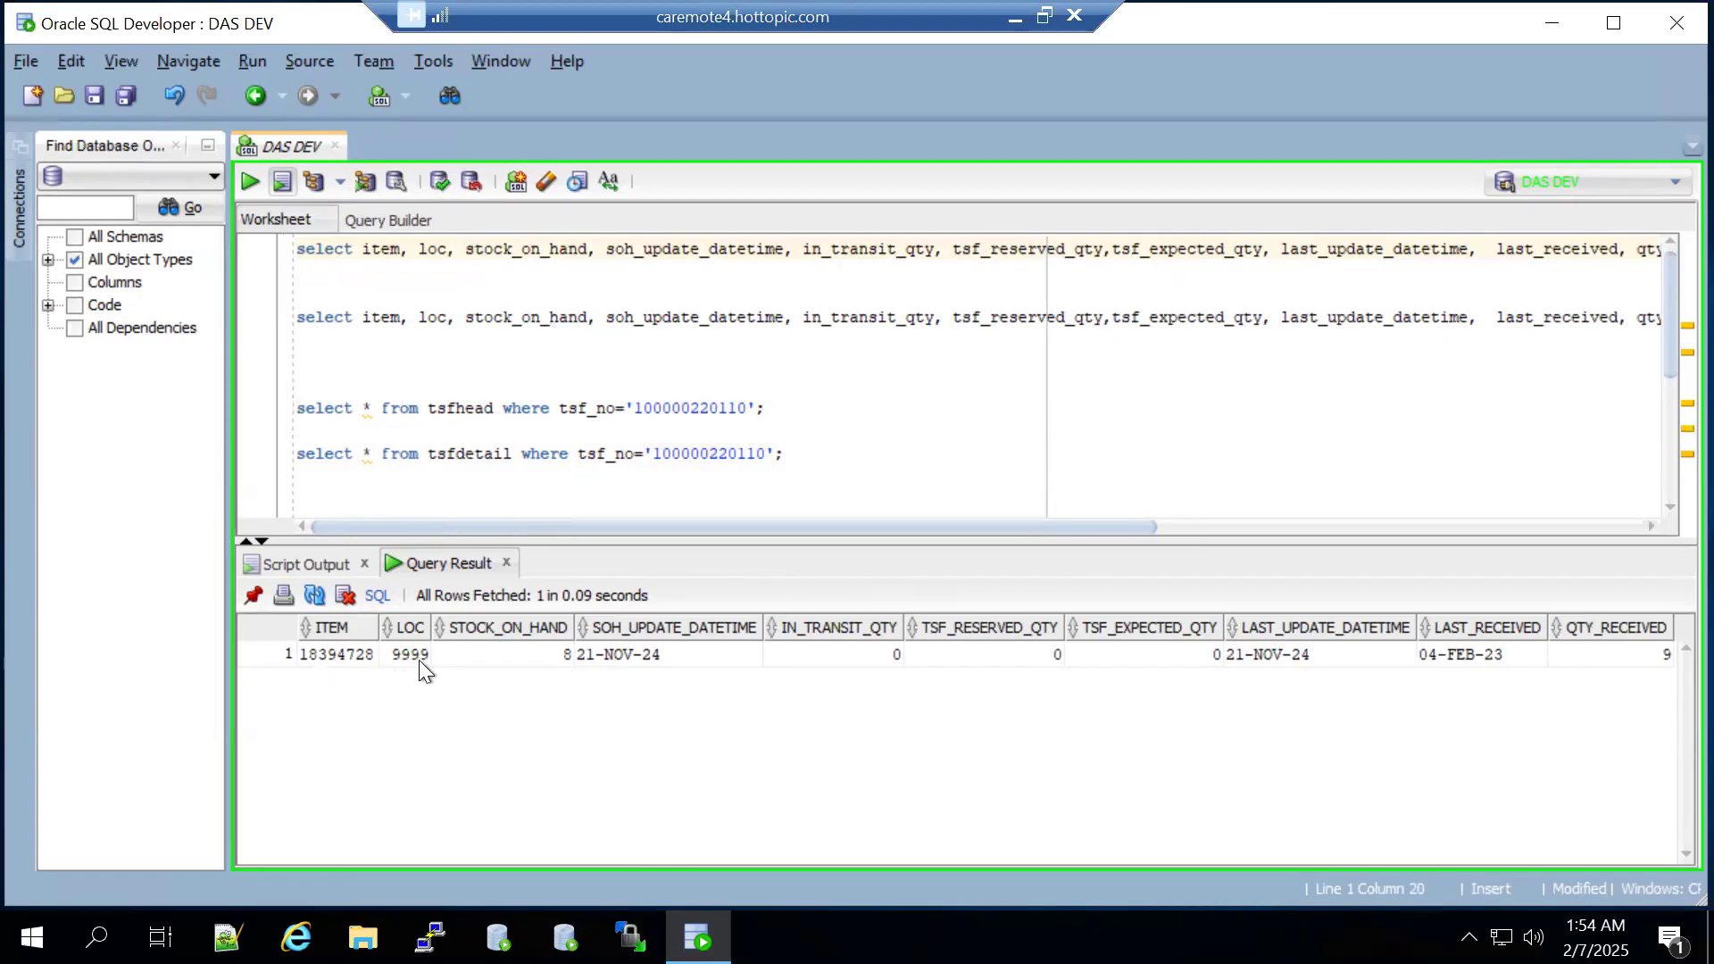
pyautogui.click(549, 660)
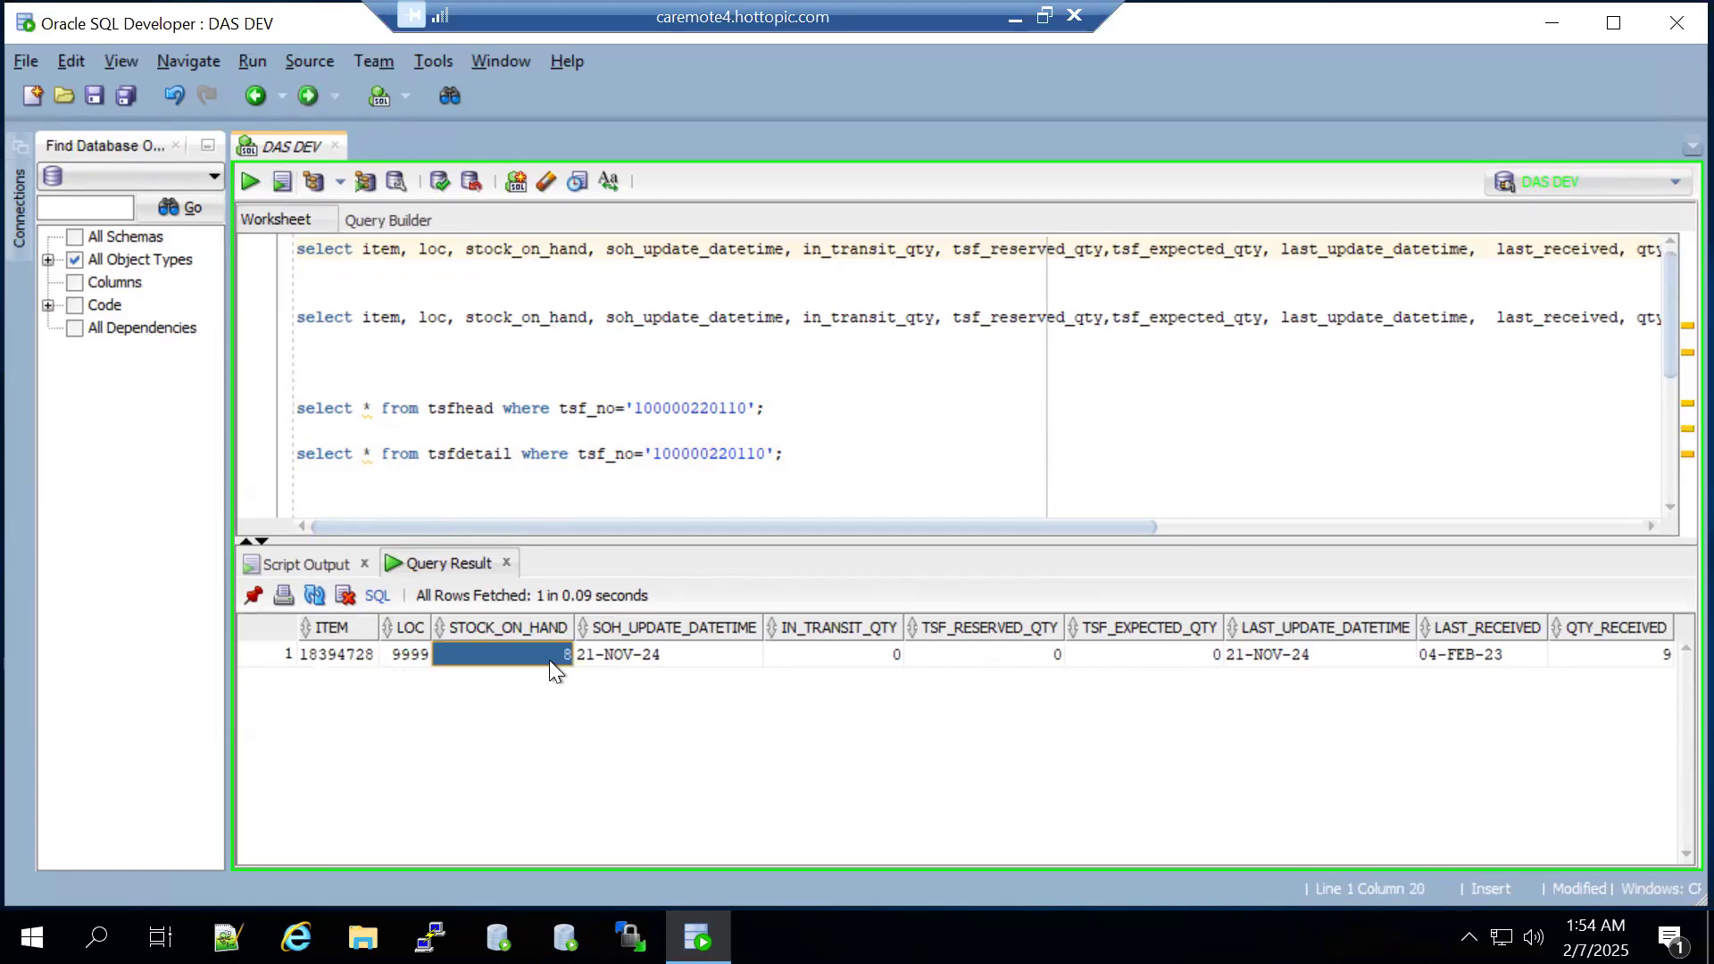
pyautogui.click(640, 661)
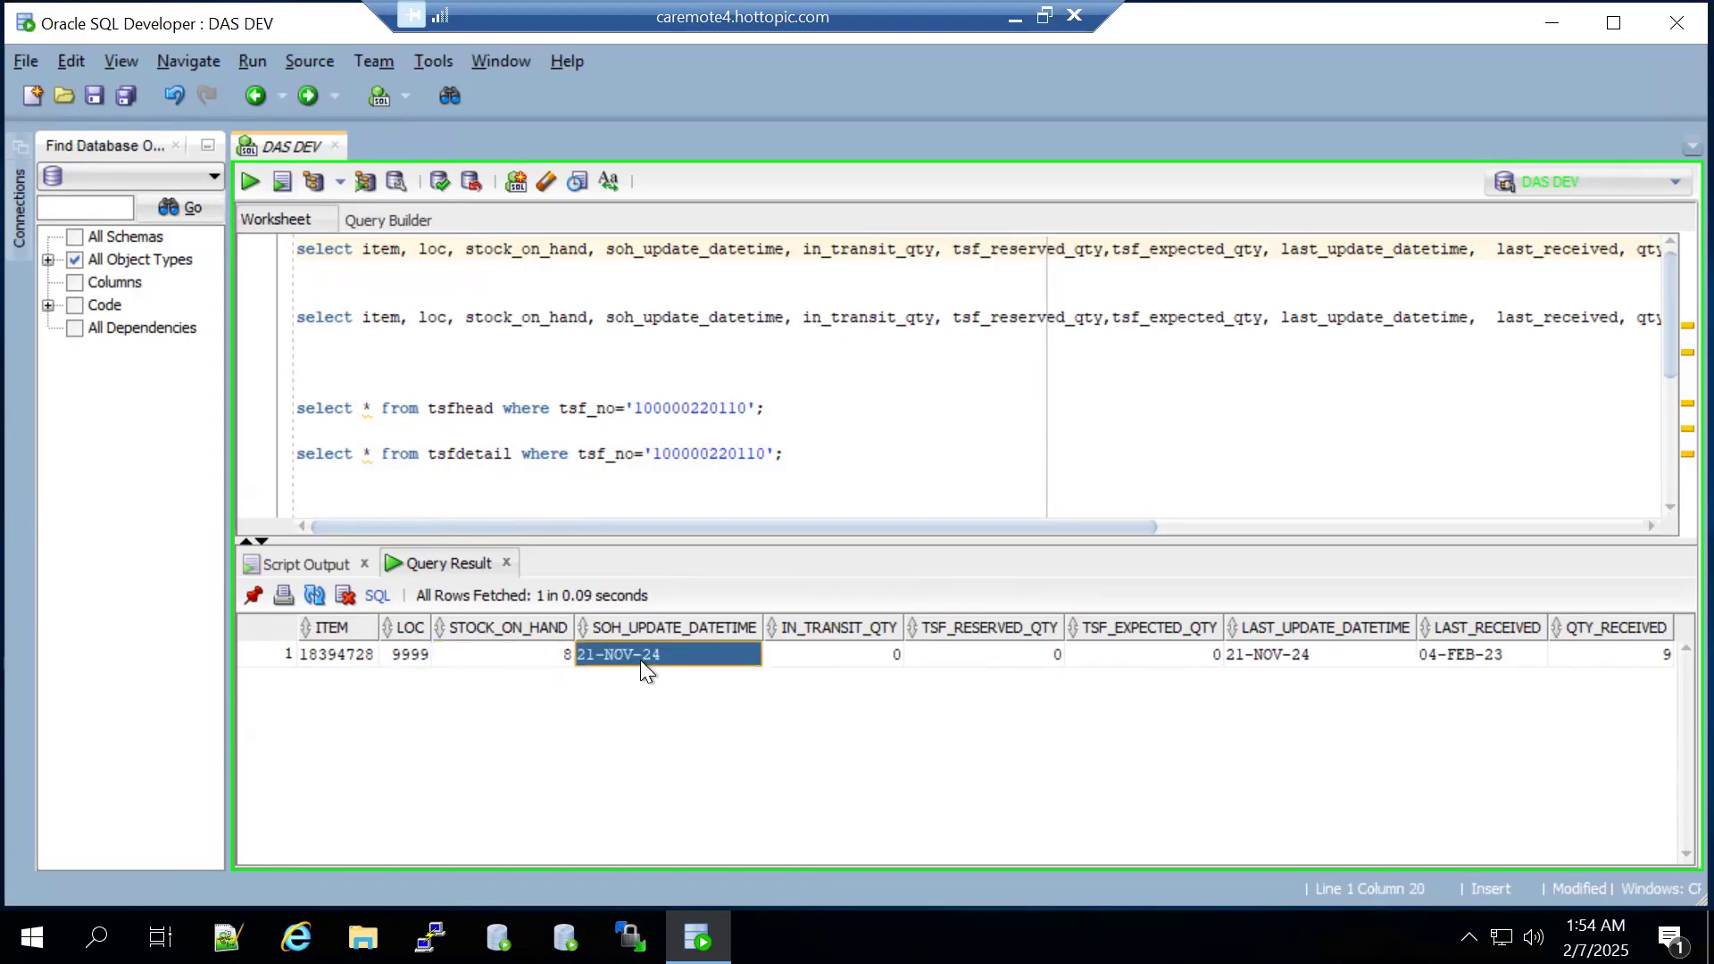
pyautogui.click(882, 656)
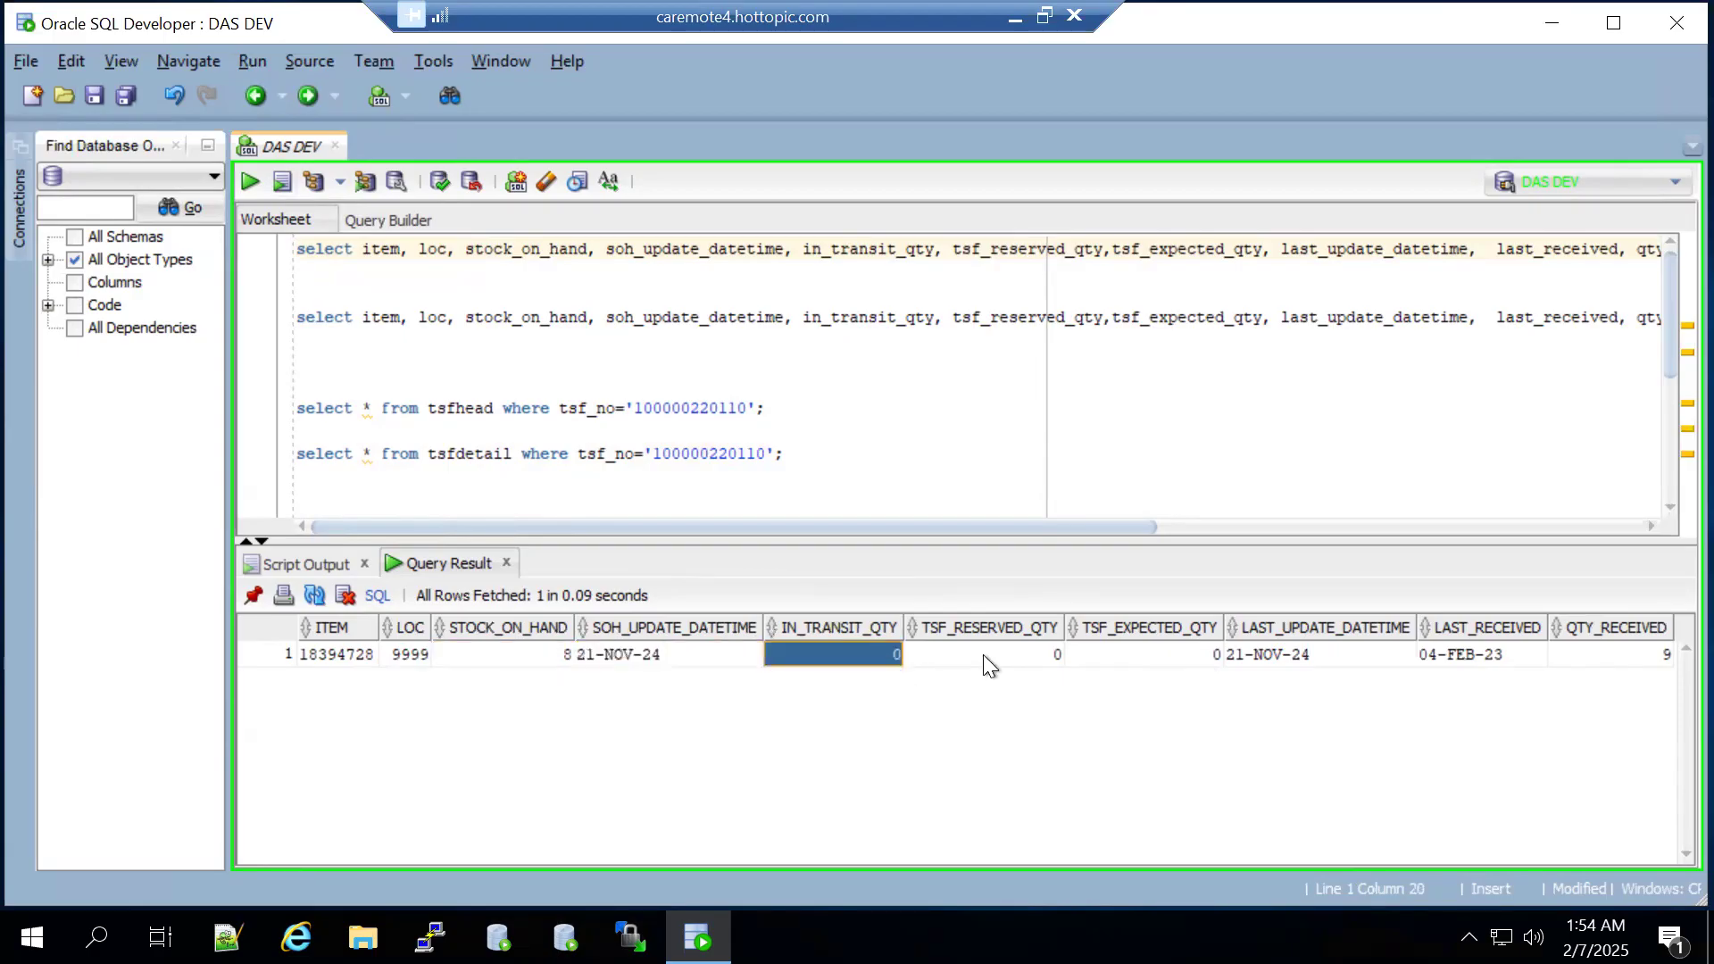
pyautogui.click(998, 653)
pyautogui.click(1147, 652)
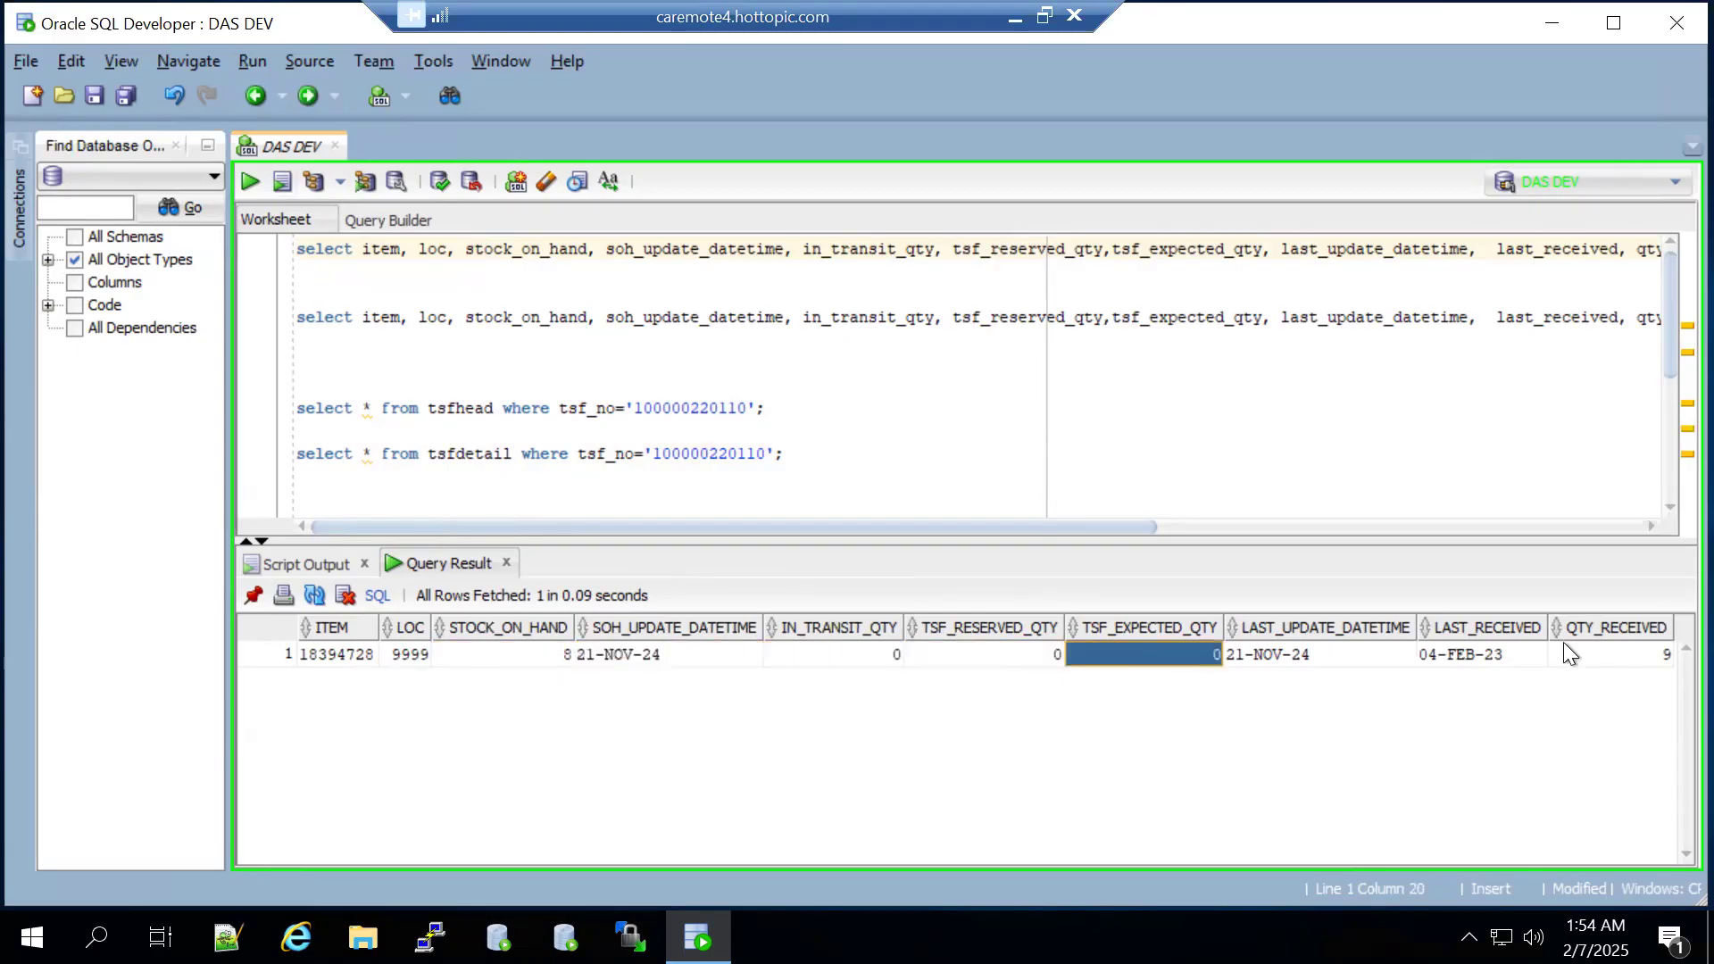
pyautogui.click(409, 656)
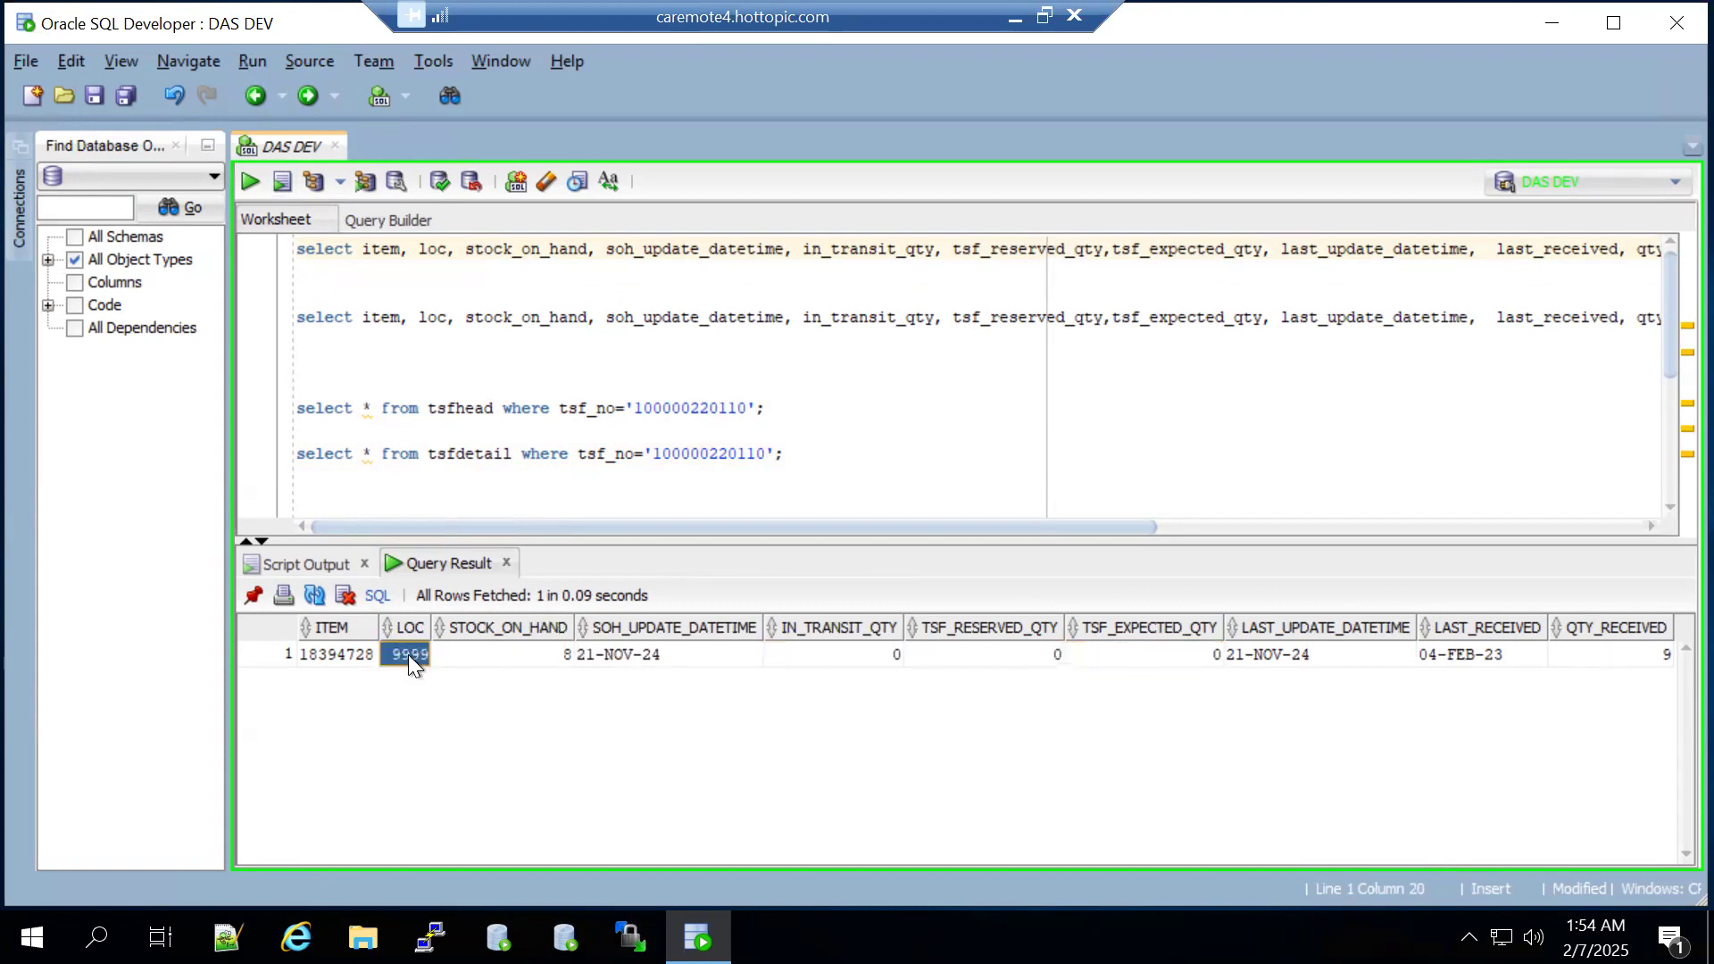
pyautogui.click(1598, 648)
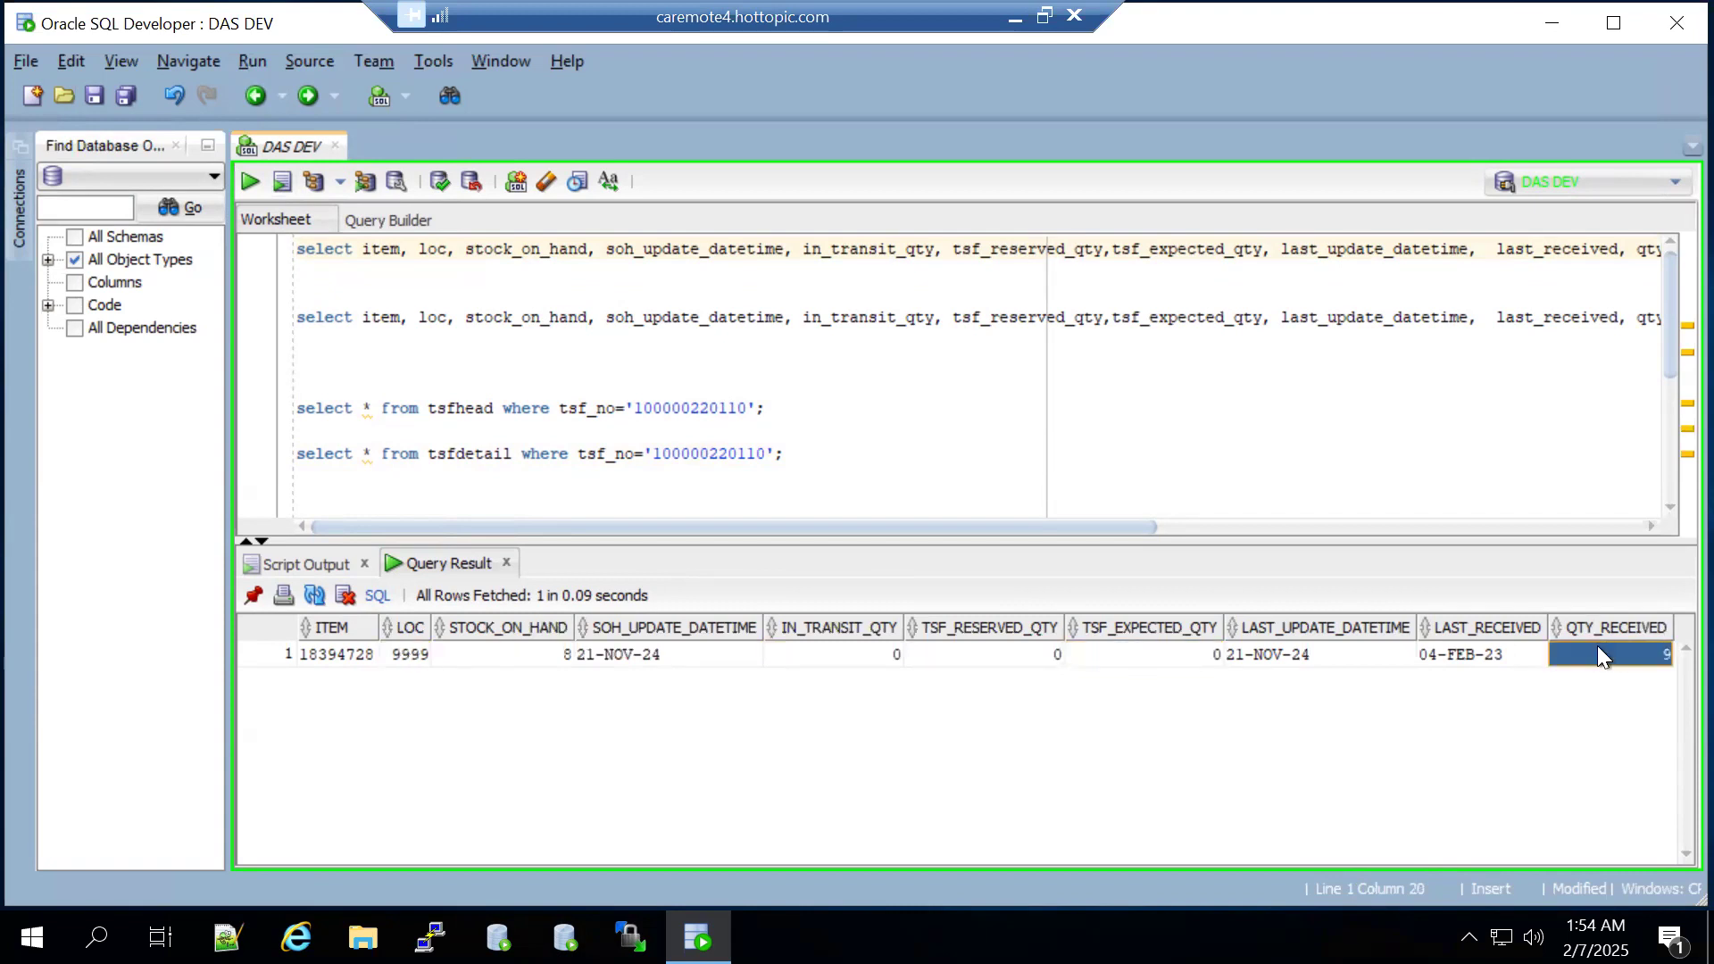
# - Rerun the stock query for warehouse 9997 and check the item's on-hand, in-transit and expected quantities, update dates and last received date
pyautogui.click(523, 313)
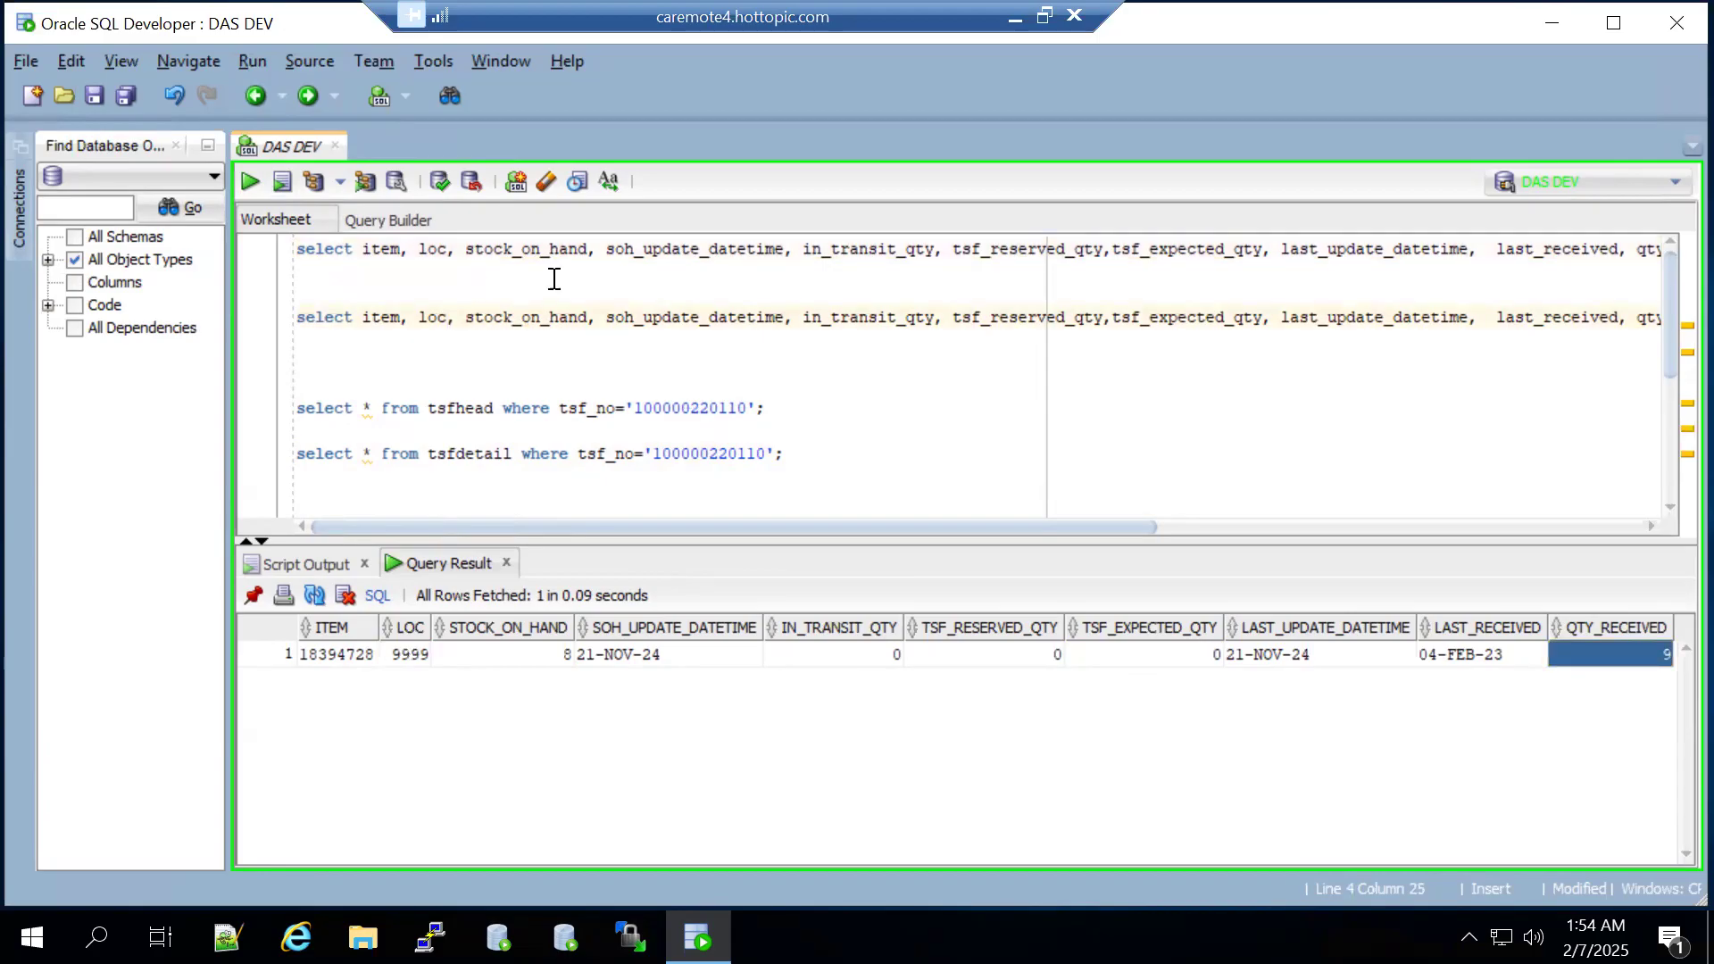
pyautogui.click(248, 188)
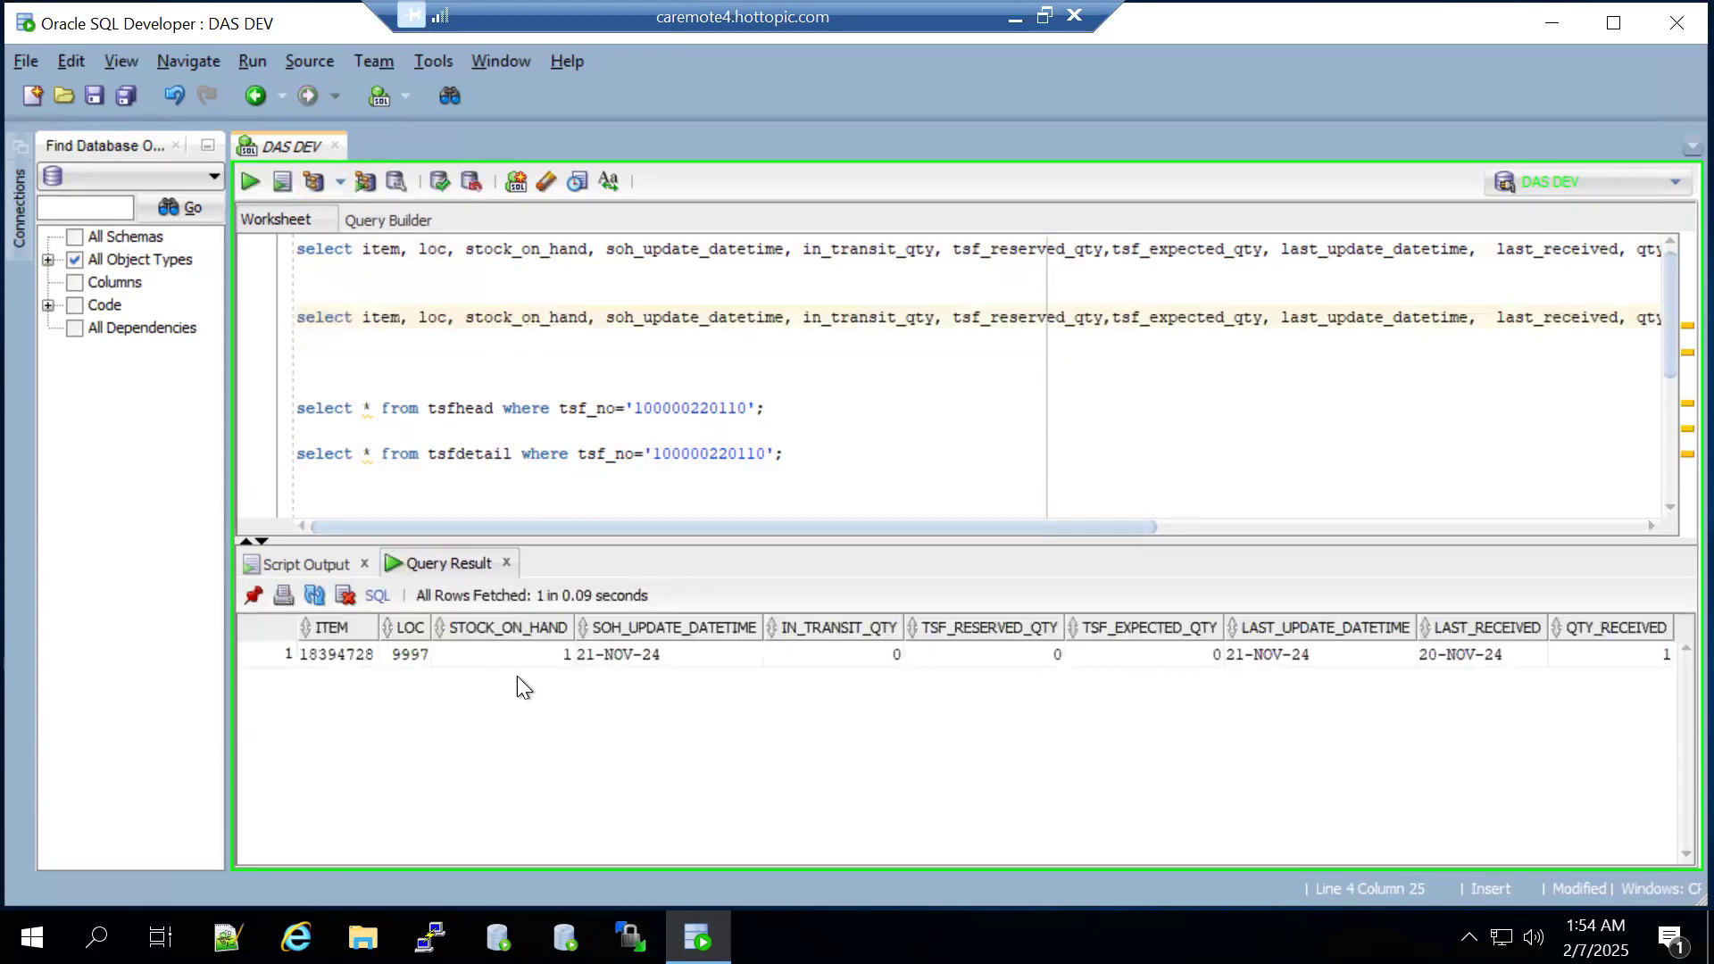
pyautogui.click(537, 656)
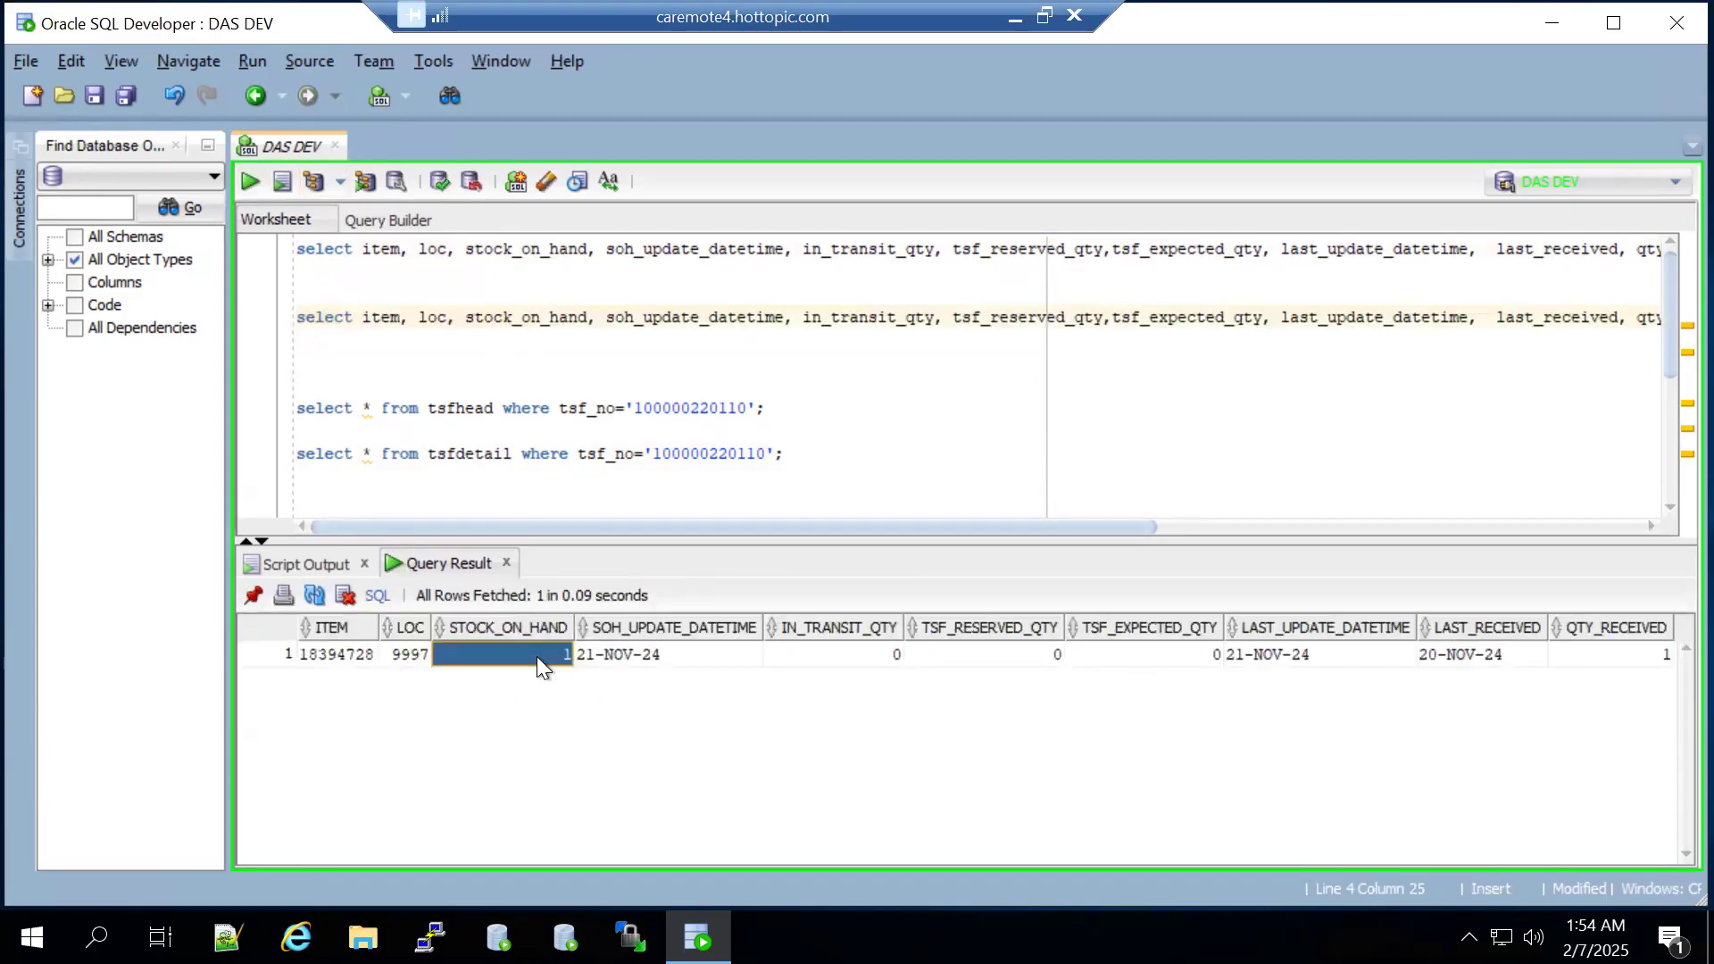
pyautogui.click(655, 657)
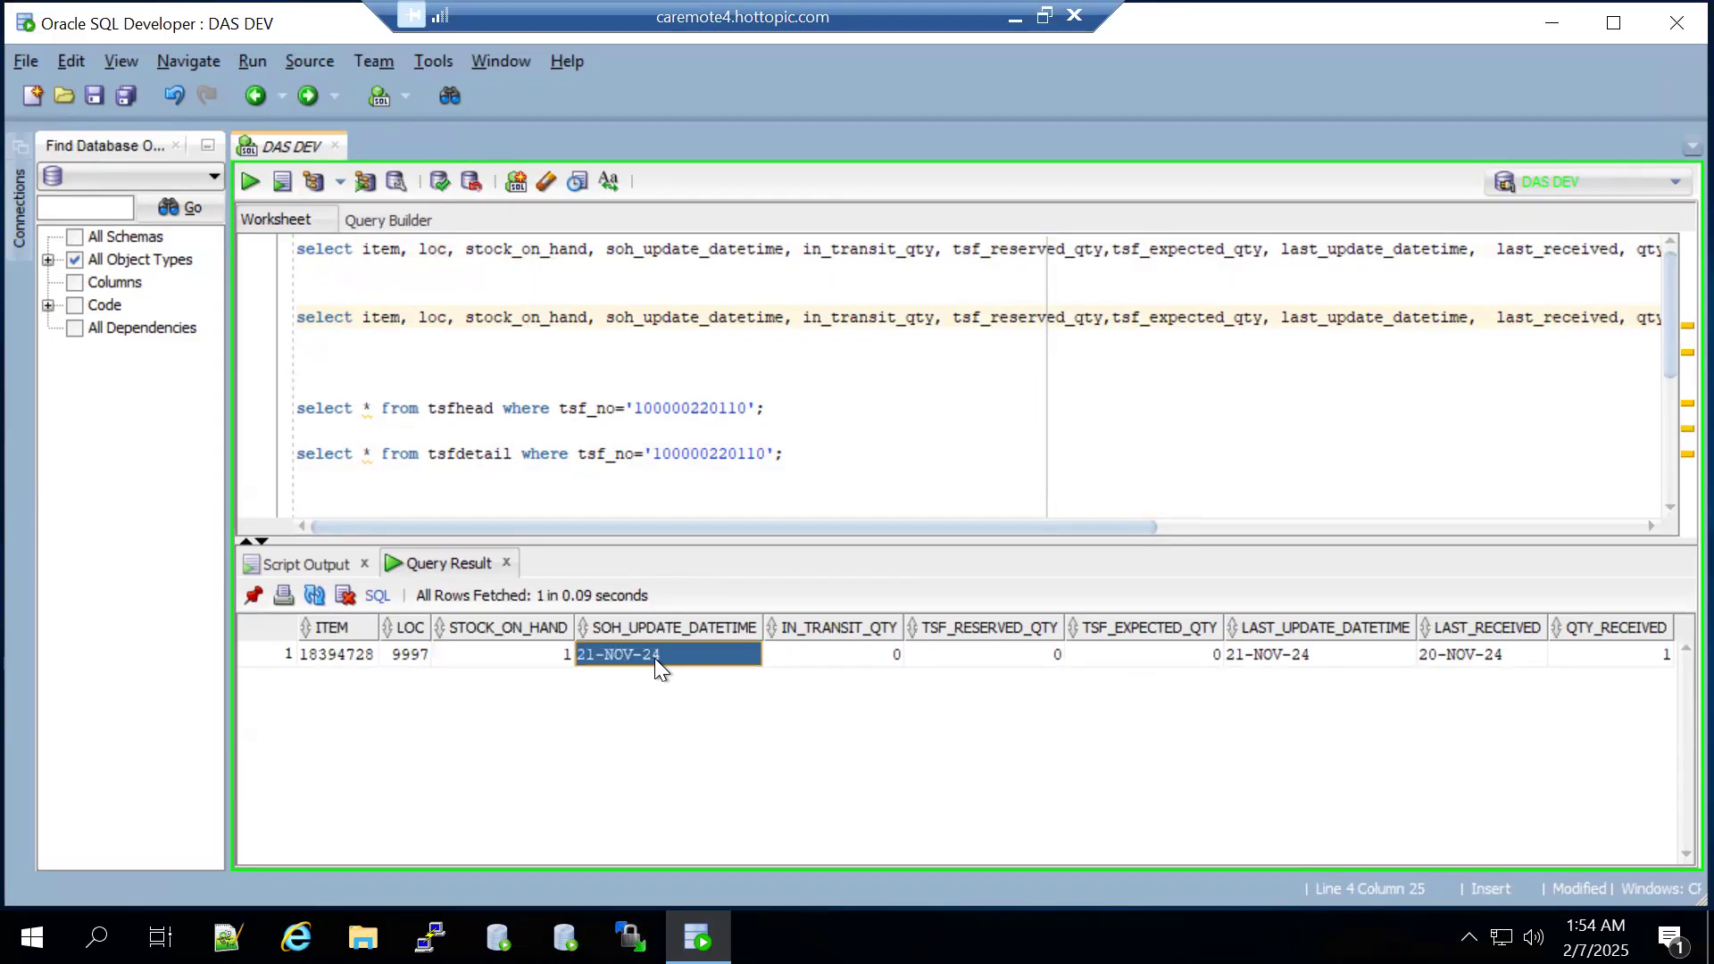
pyautogui.click(875, 661)
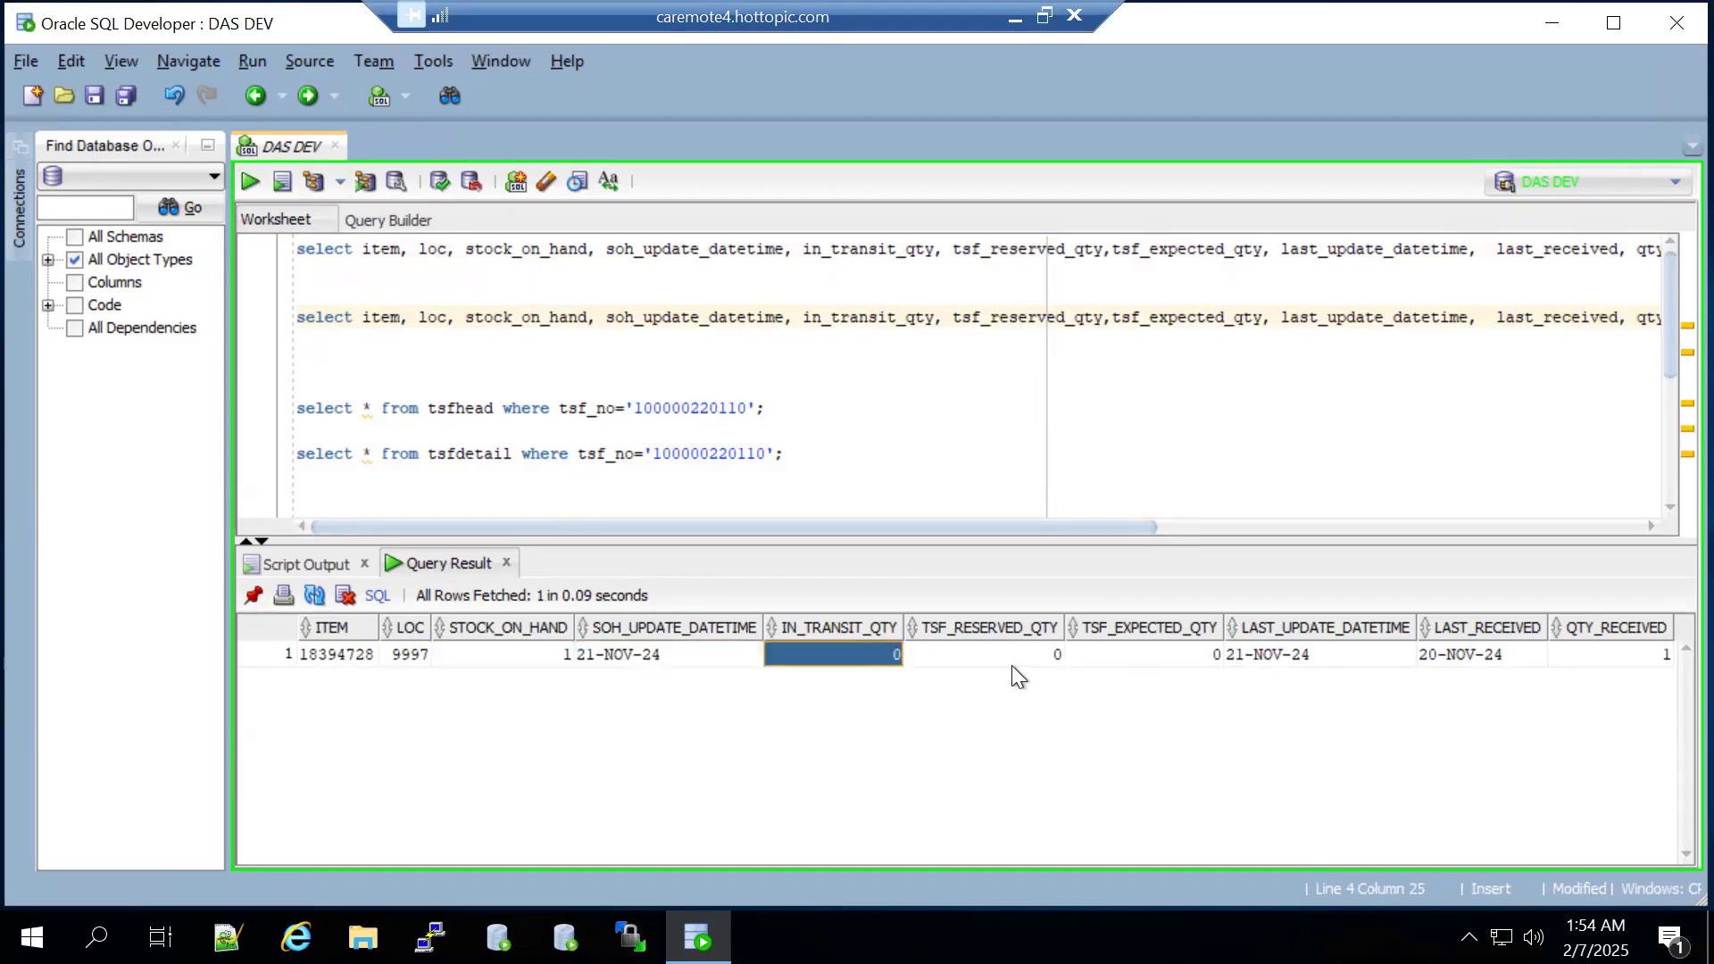
pyautogui.click(1183, 656)
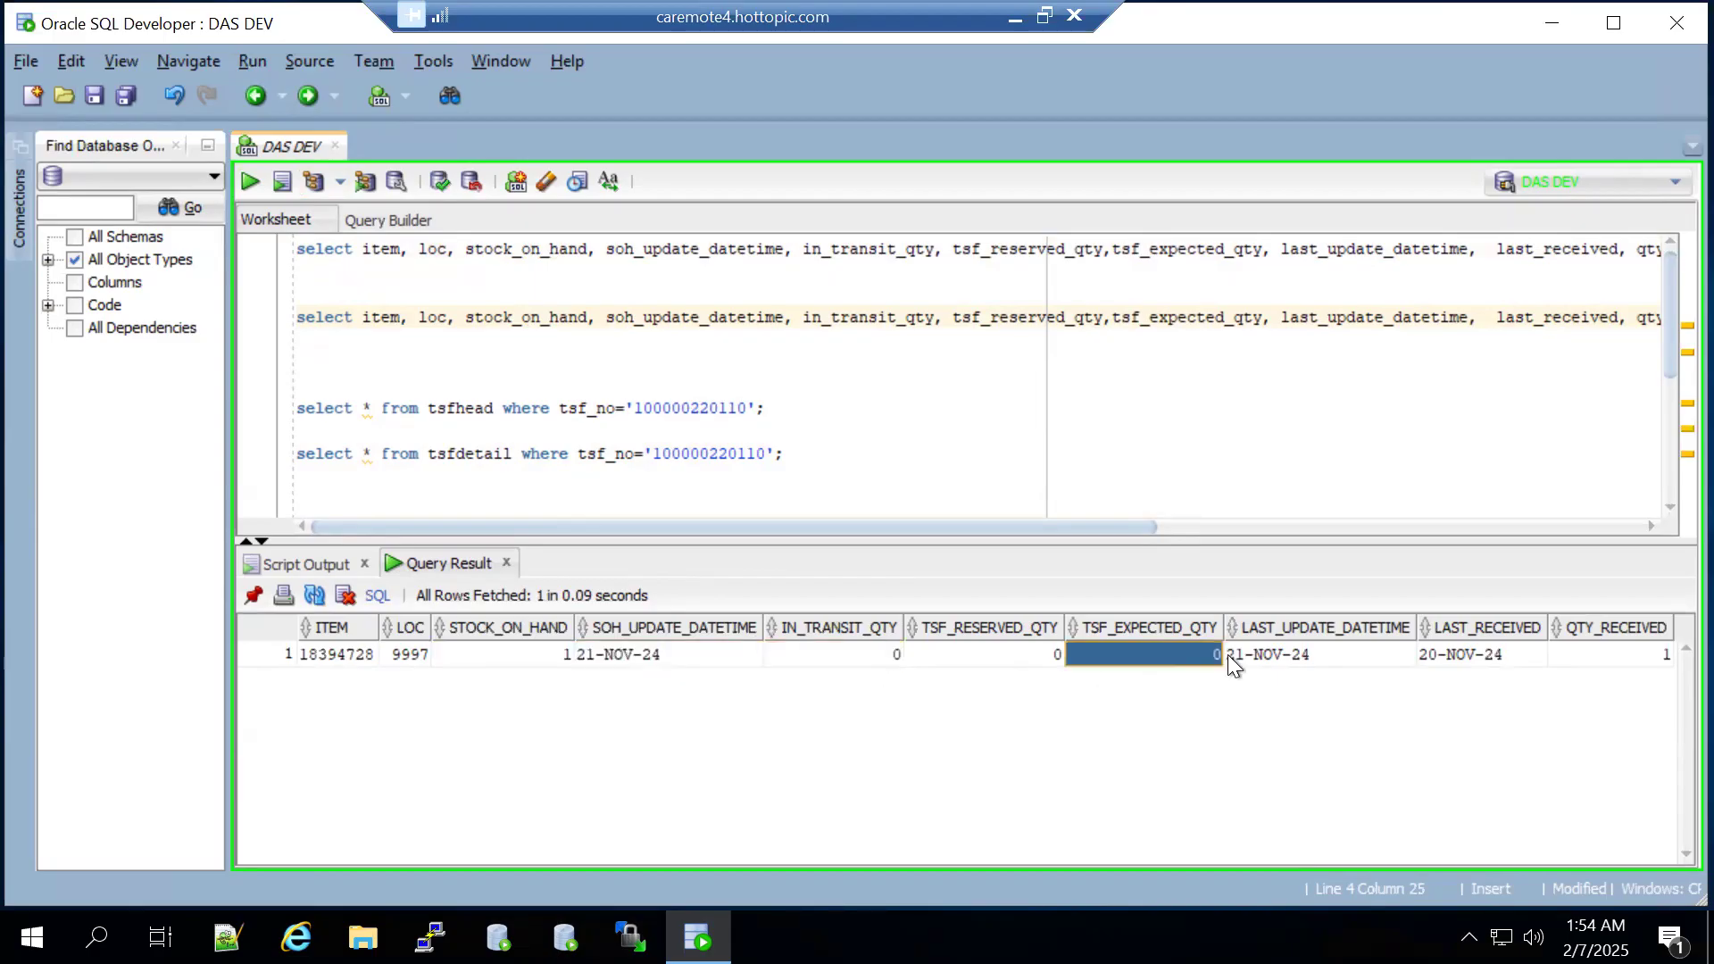
pyautogui.click(1314, 655)
pyautogui.click(1450, 656)
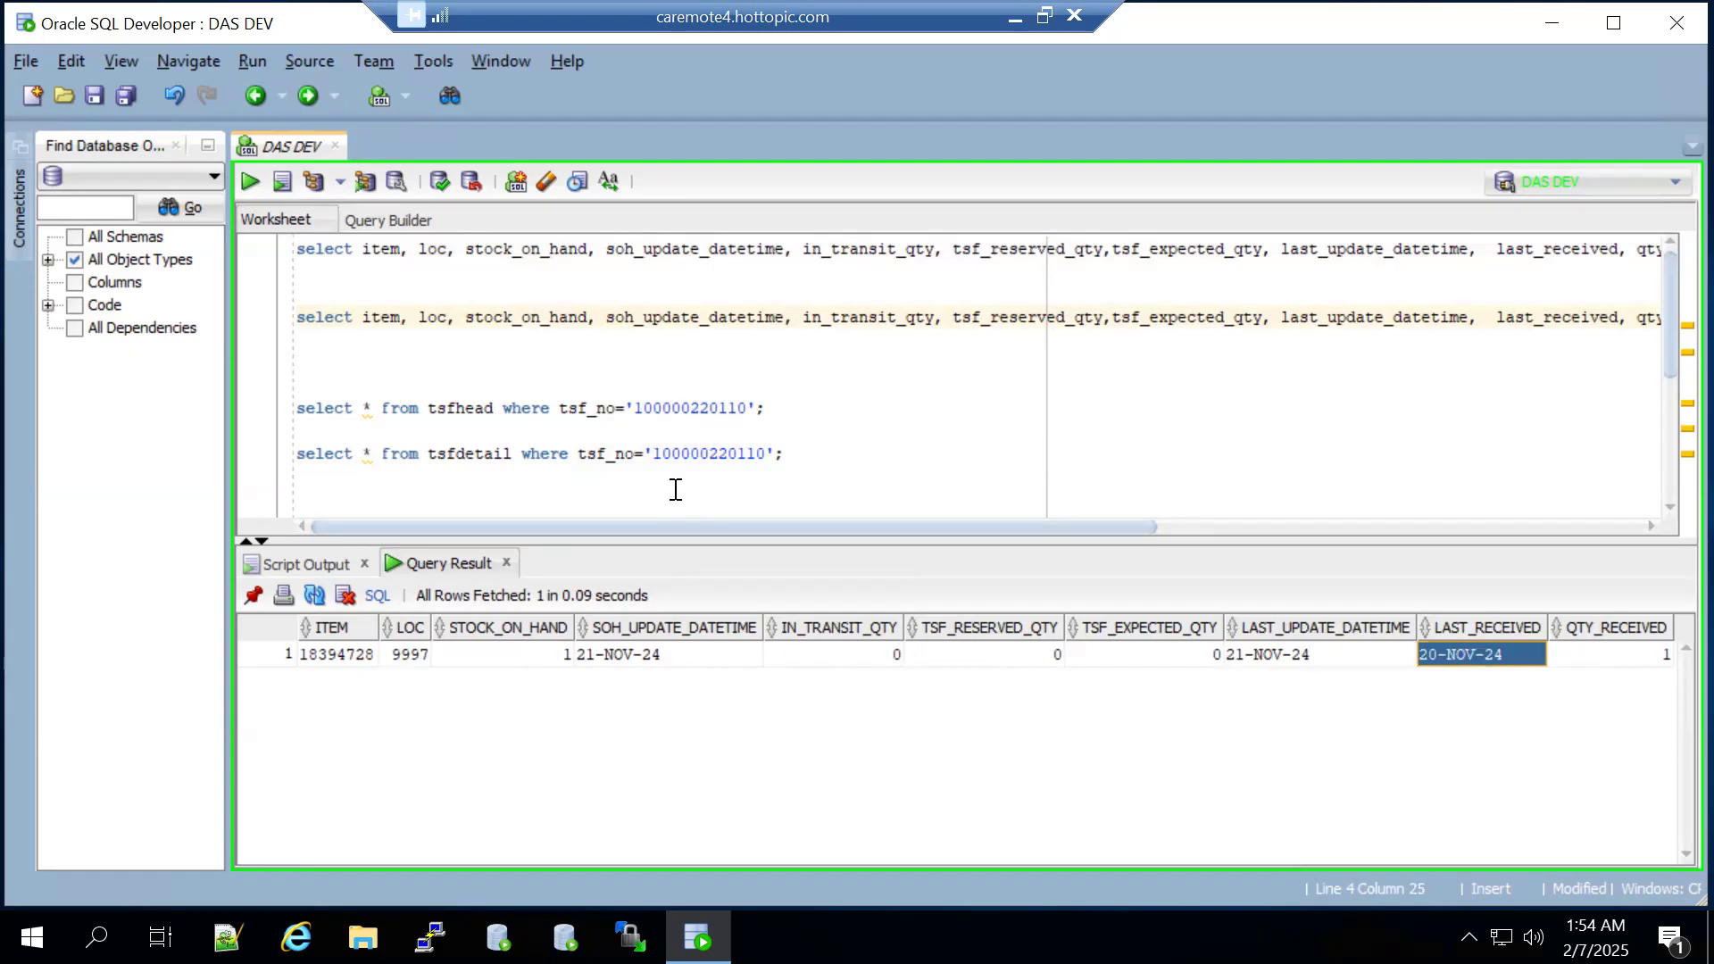
# - Switch to Merchandising, save and close the transfer details, and submit and save the transfer
pyautogui.click(1016, 18)
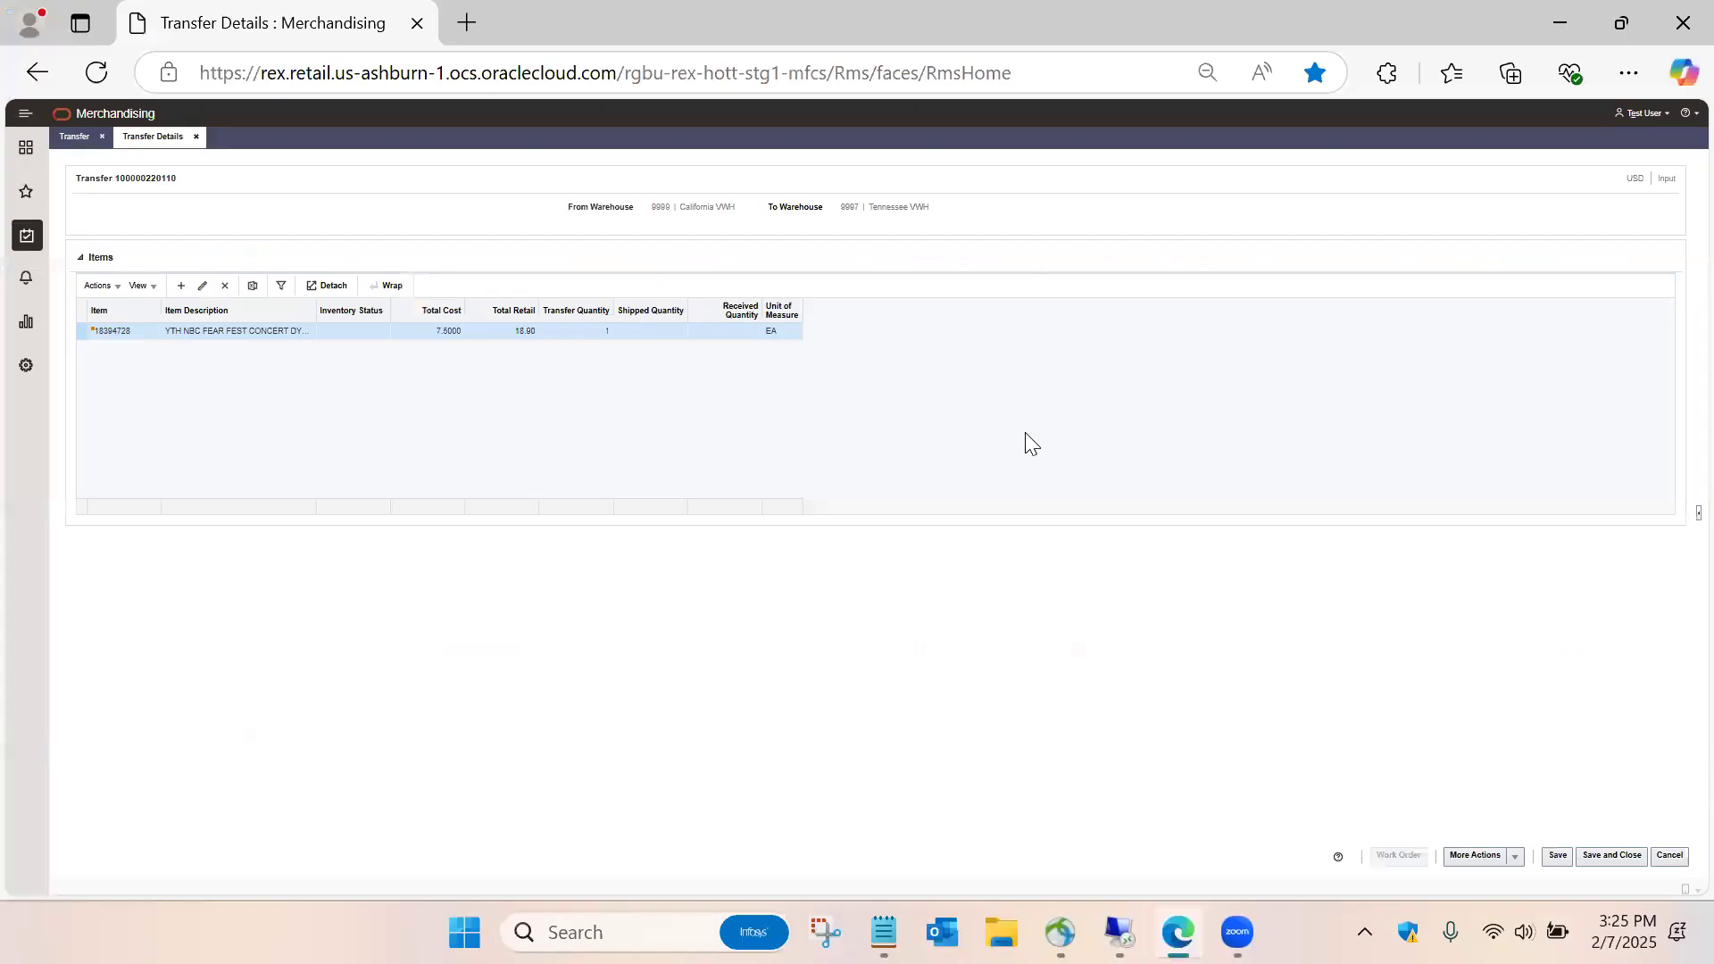
pyautogui.click(1595, 859)
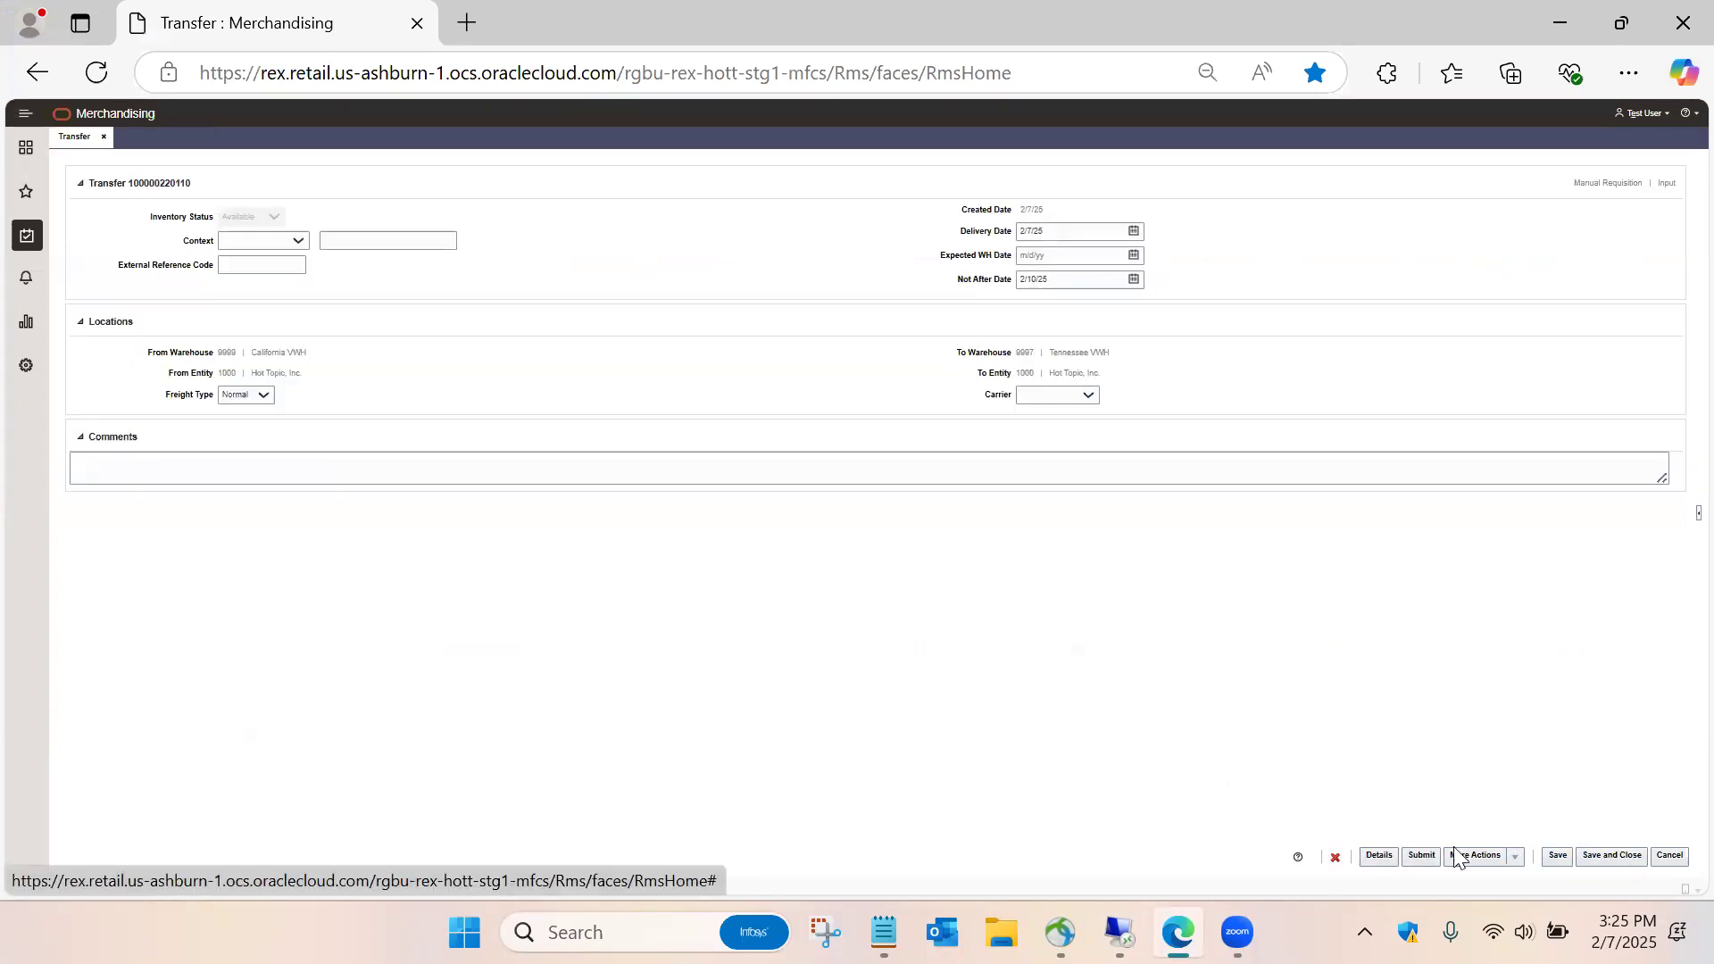
pyautogui.click(1423, 855)
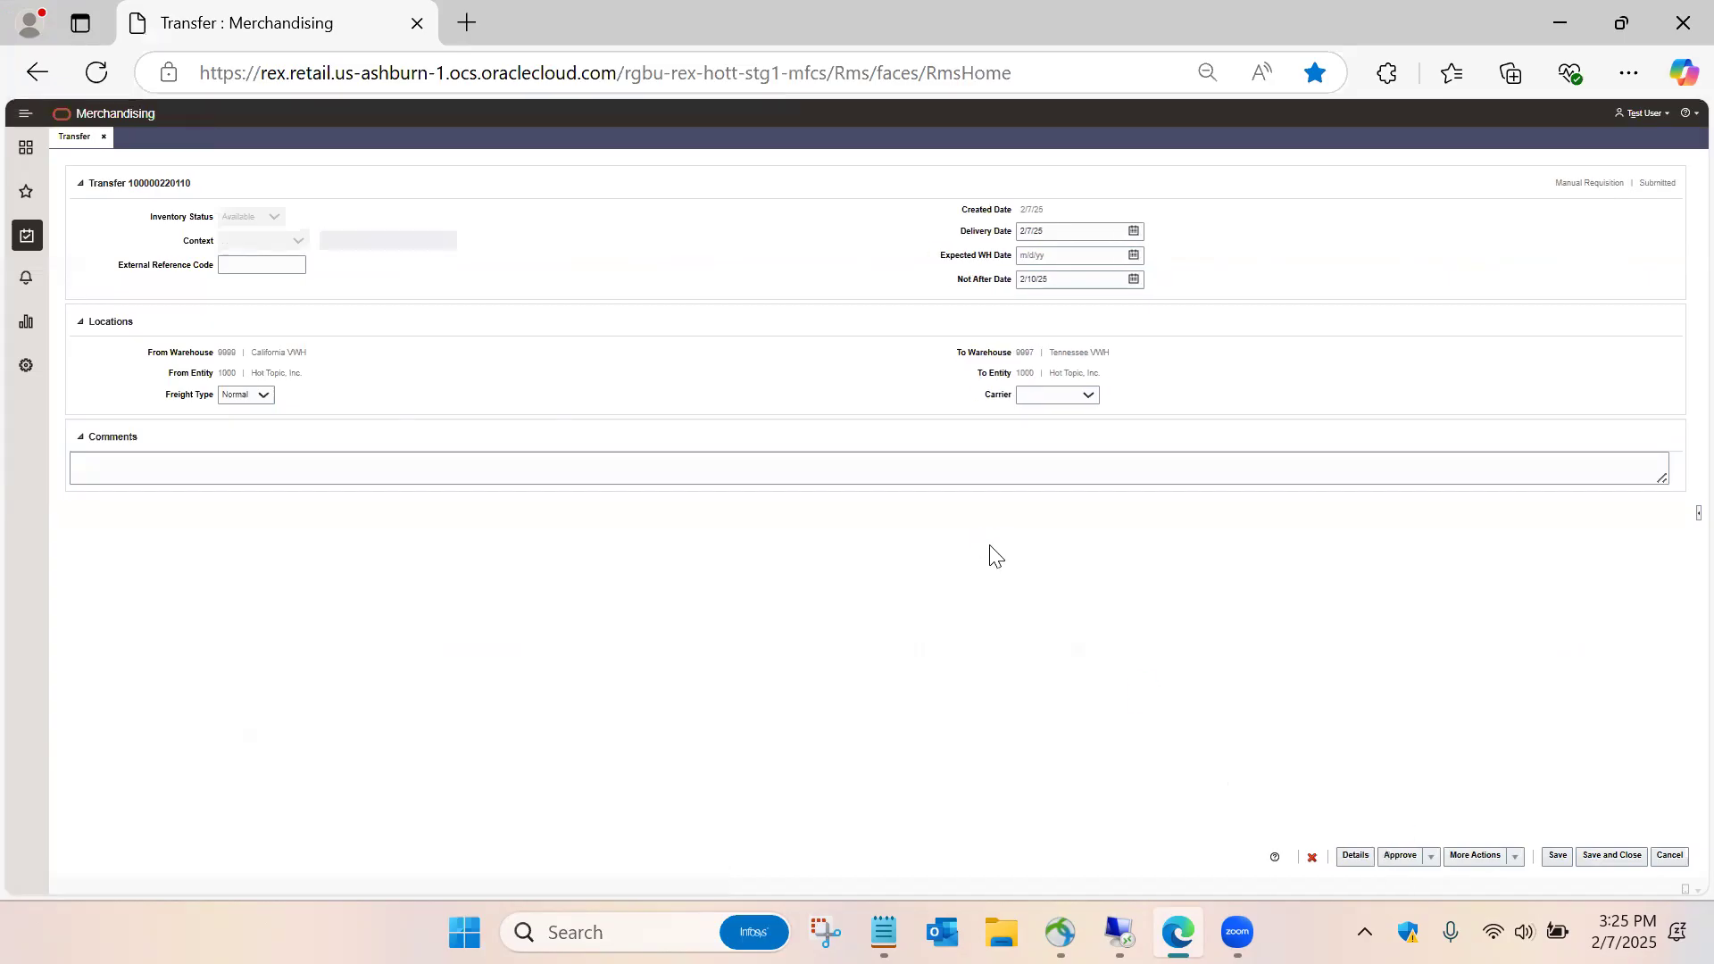
pyautogui.doubleClick(1656, 183)
pyautogui.click(1465, 250)
pyautogui.click(1554, 857)
# - Switch to SQL Developer and rerun the item's stock queries for warehouses 9999 and 9997 to check the submitted transfer's effect
pyautogui.click(1119, 933)
pyautogui.click(520, 247)
pyautogui.click(245, 181)
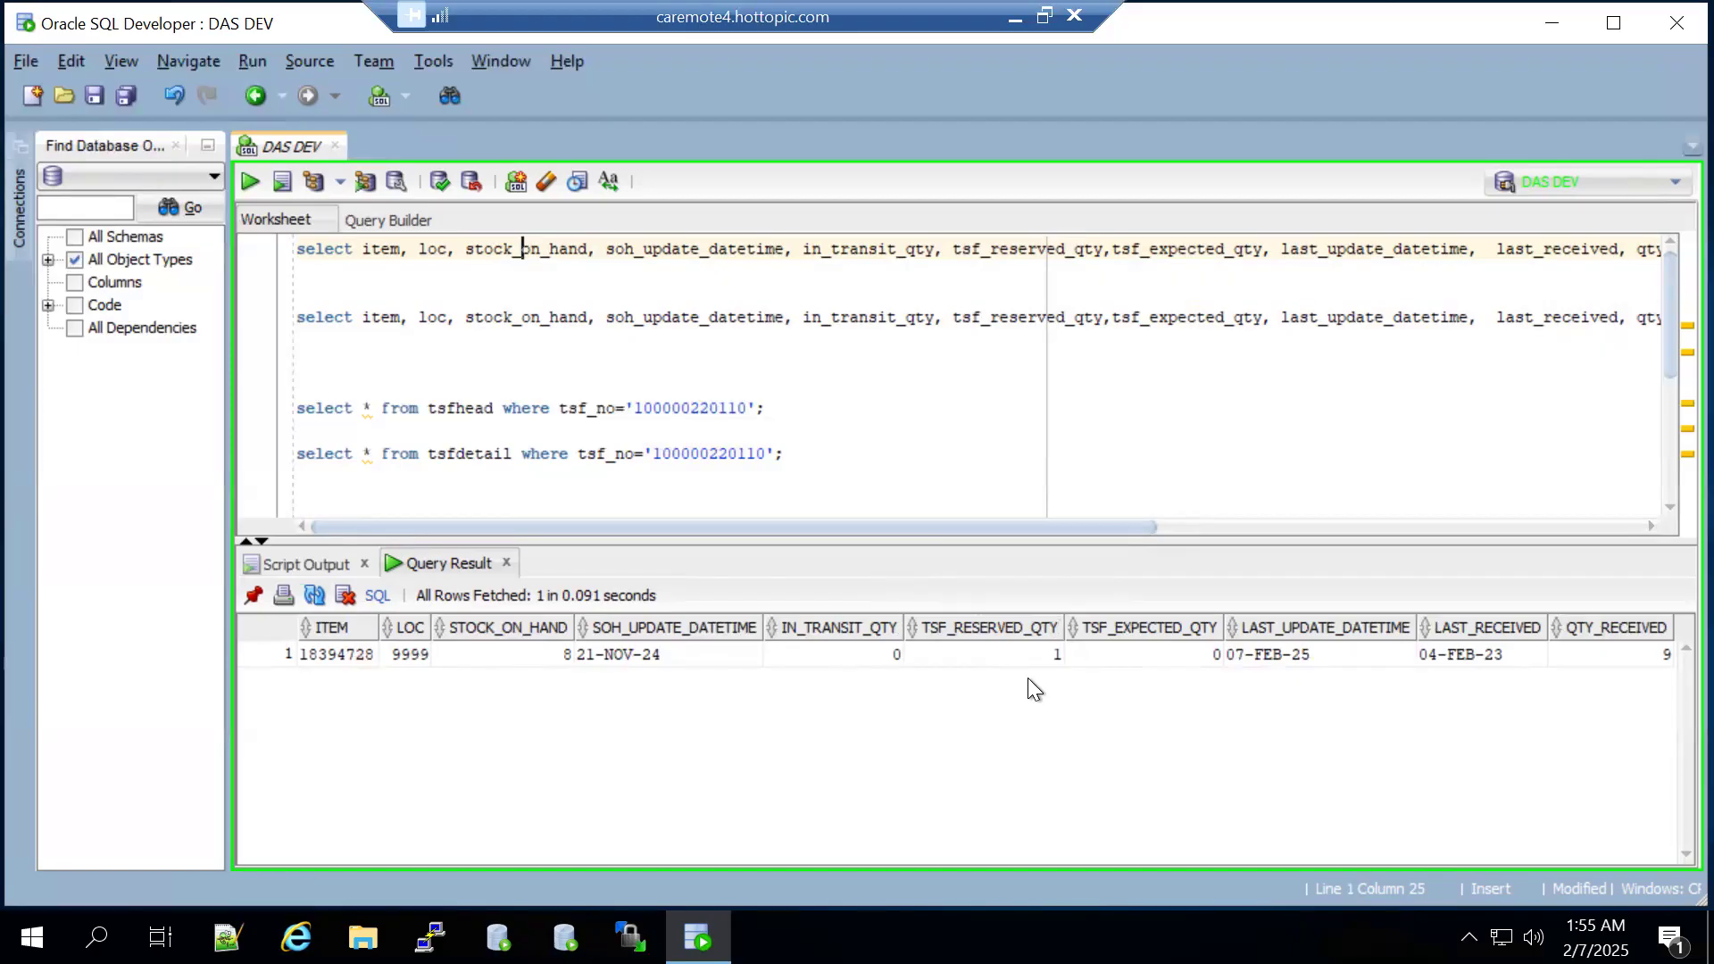
pyautogui.click(495, 318)
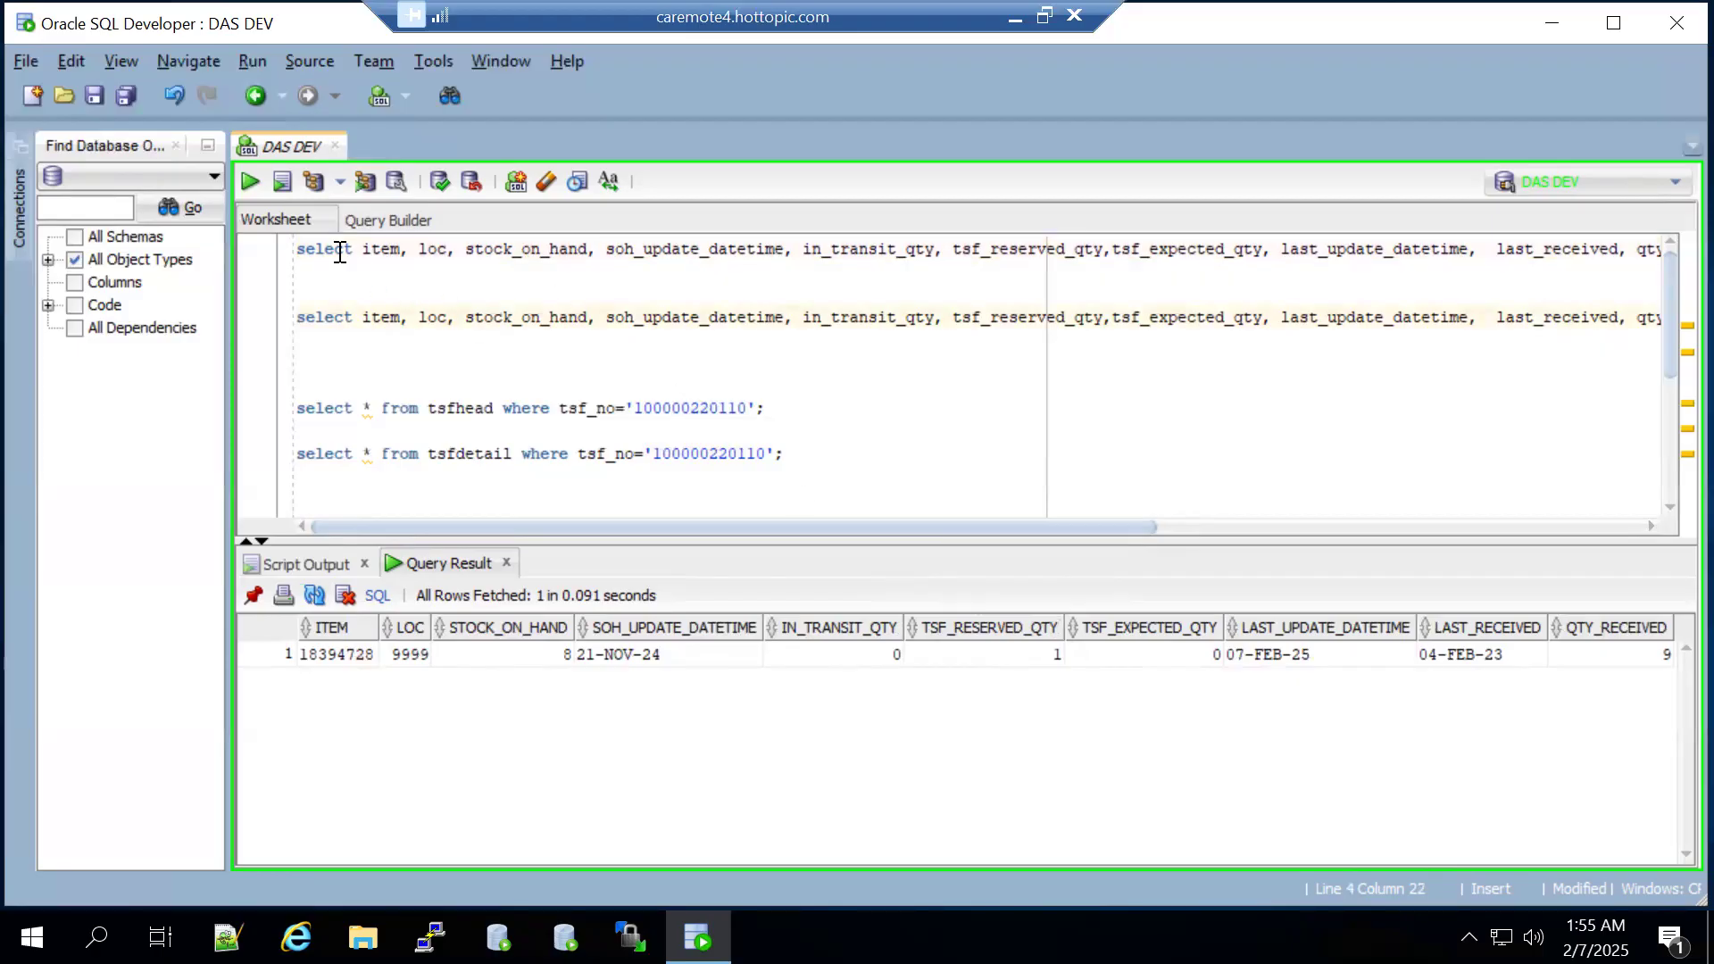
pyautogui.click(246, 181)
# - Rerun the tsfhead query and check the submitted transfer's STATUS value
pyautogui.click(437, 408)
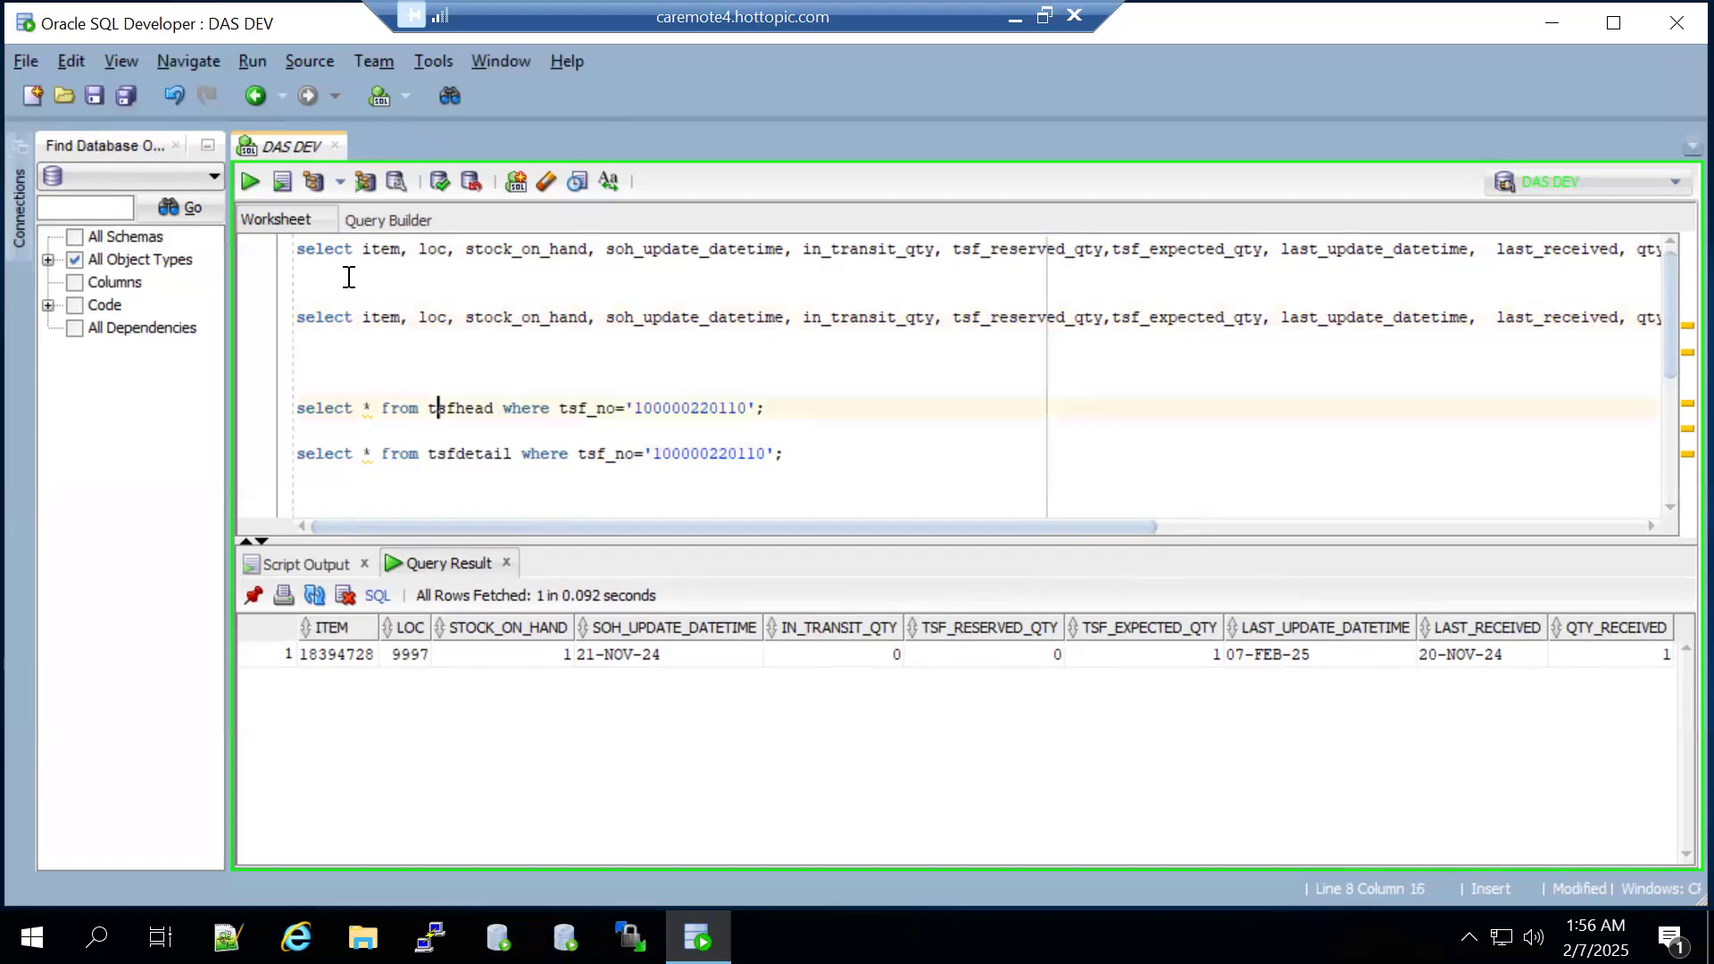
pyautogui.click(250, 181)
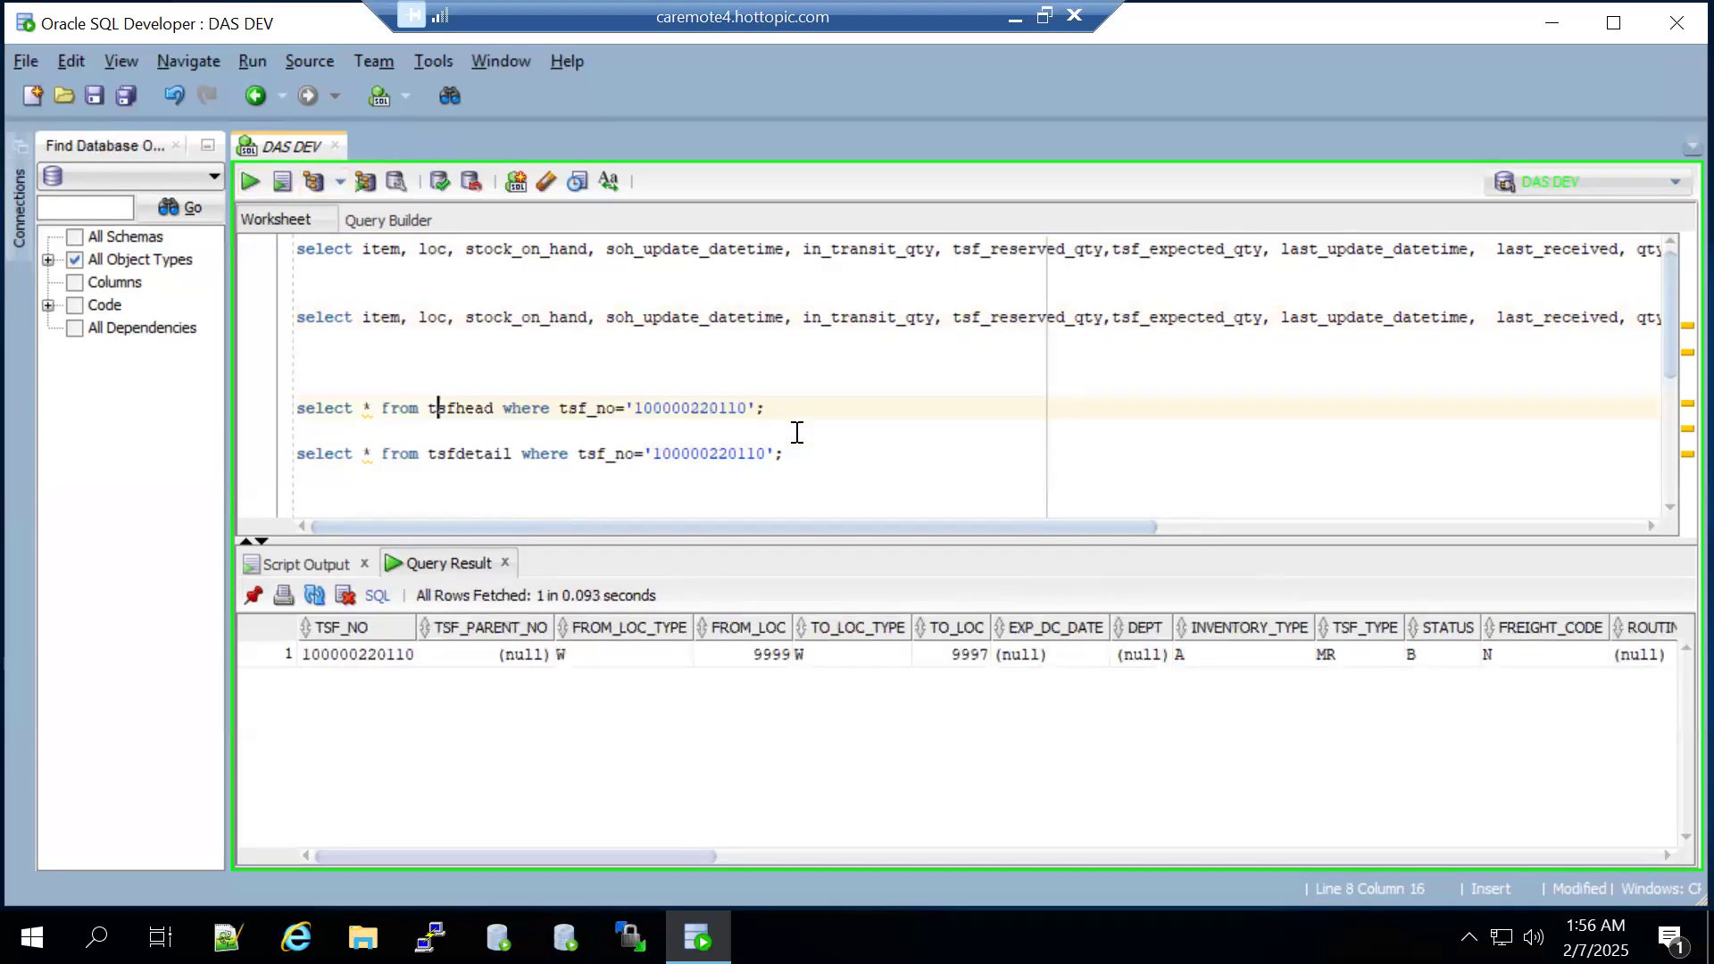
pyautogui.click(1428, 656)
# - Rerun the tsfdetail query and check the transfer, shipped and received quantities along with the row's remaining columns
pyautogui.click(476, 453)
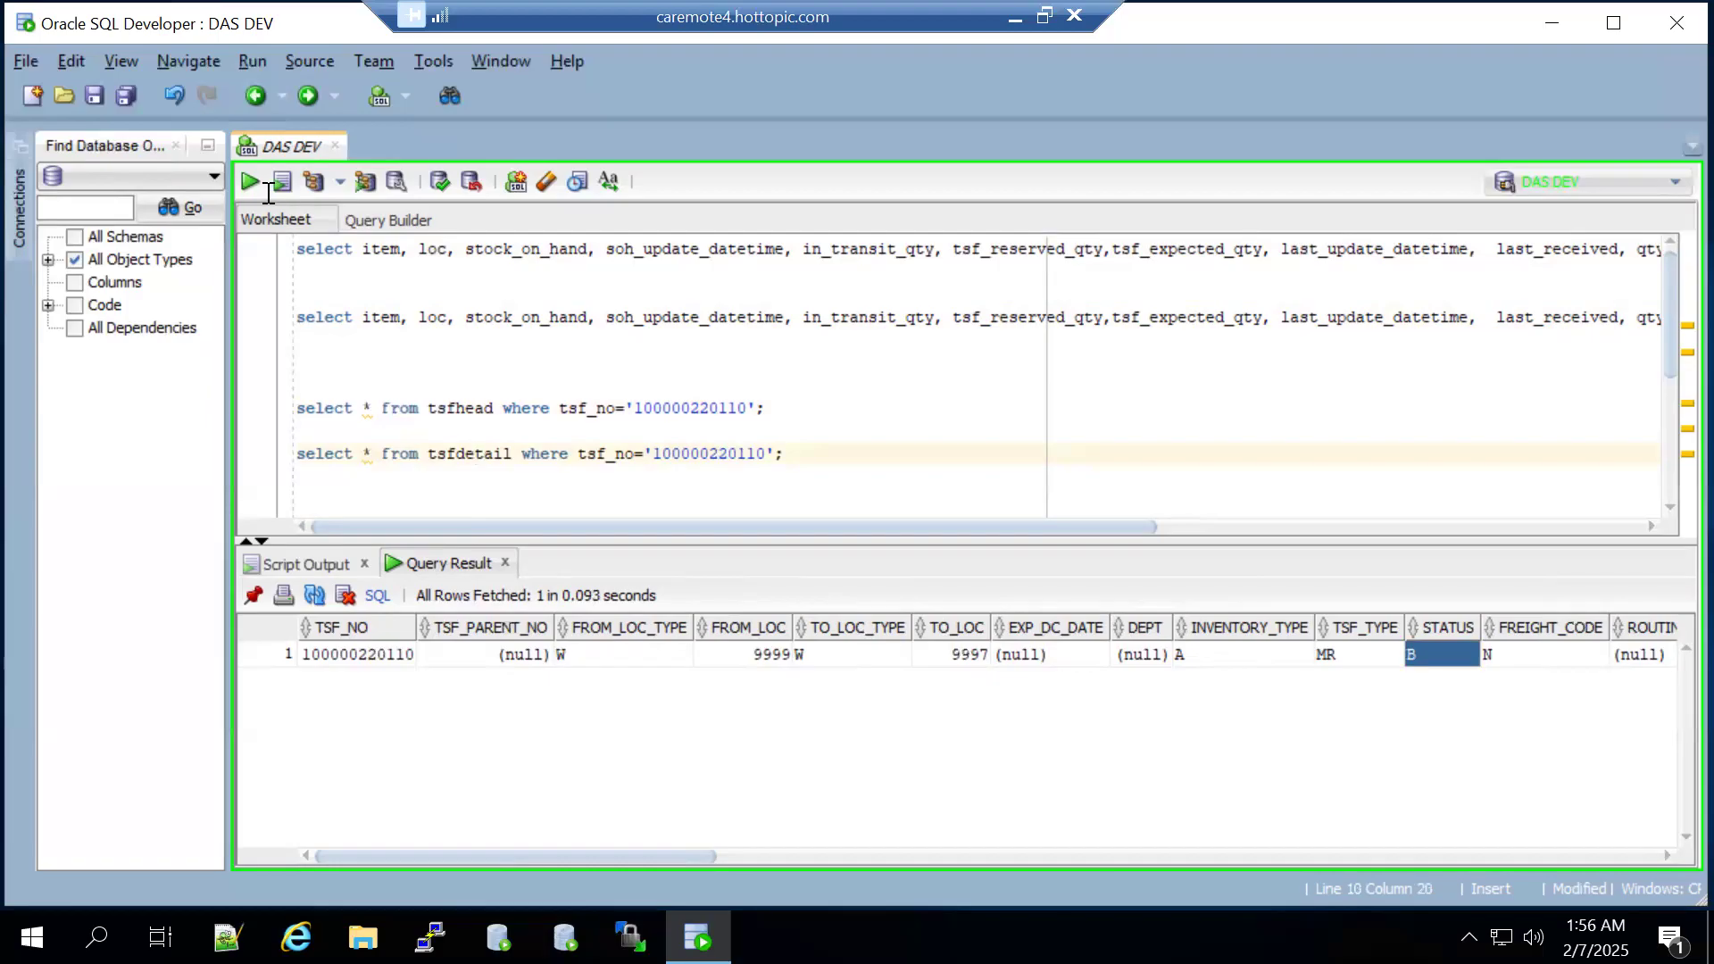
pyautogui.click(249, 181)
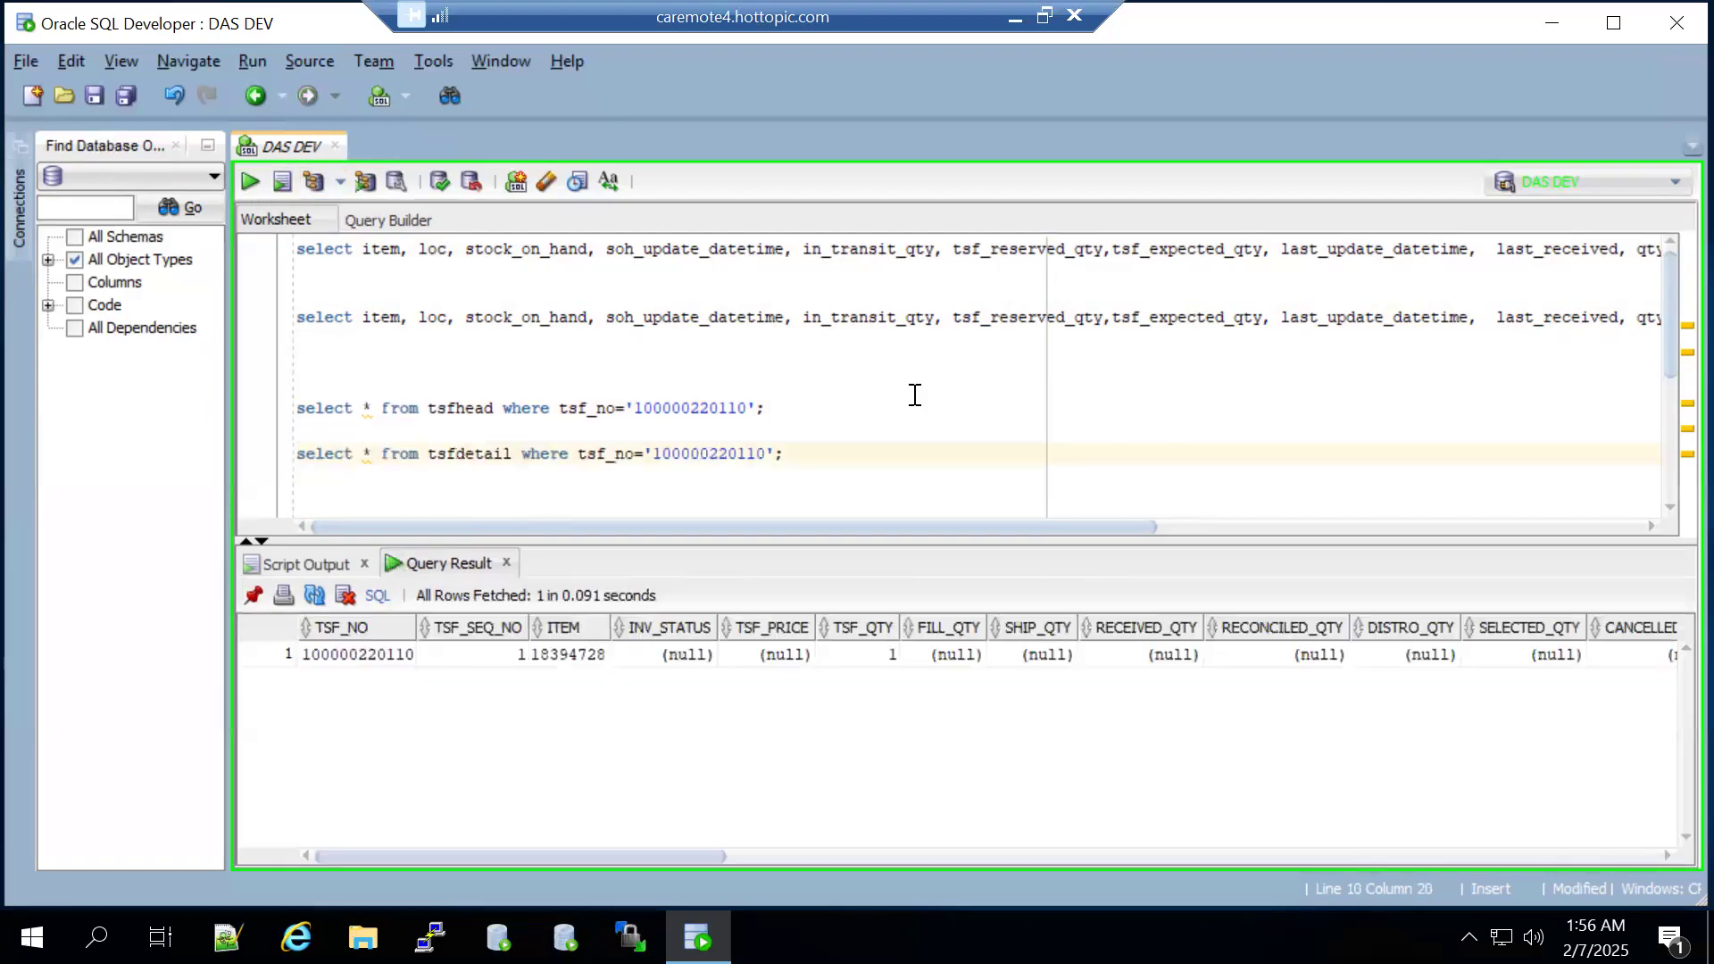
pyautogui.click(859, 654)
pyautogui.click(1057, 655)
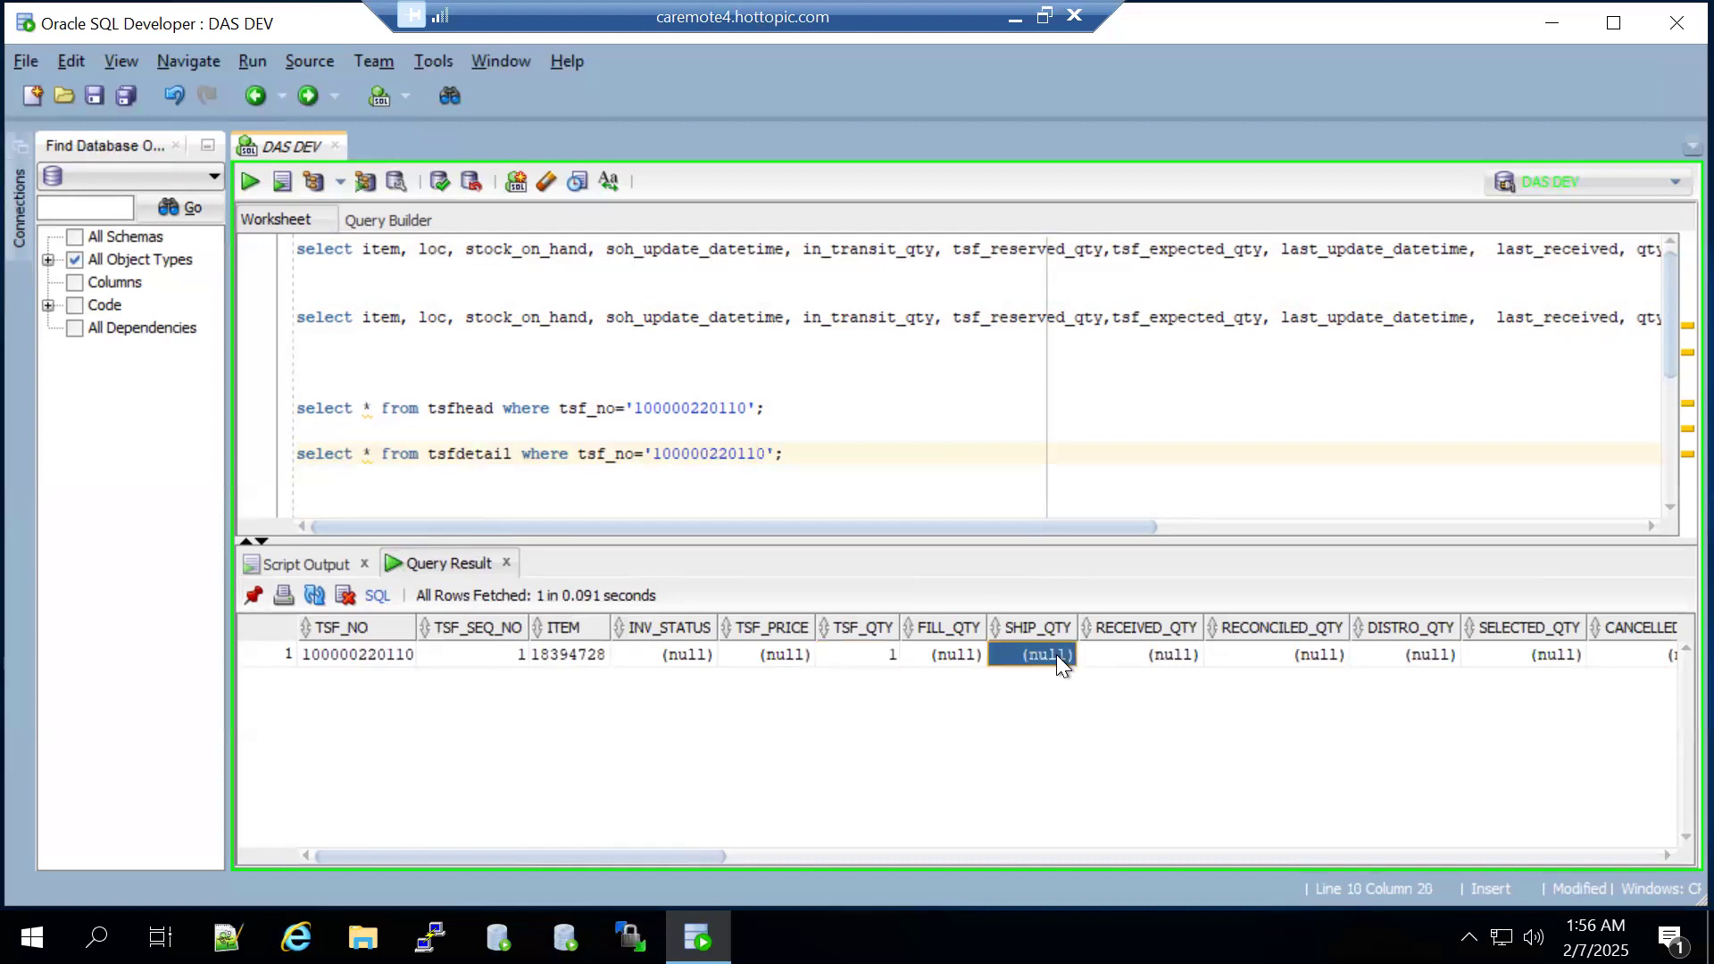
pyautogui.click(1123, 656)
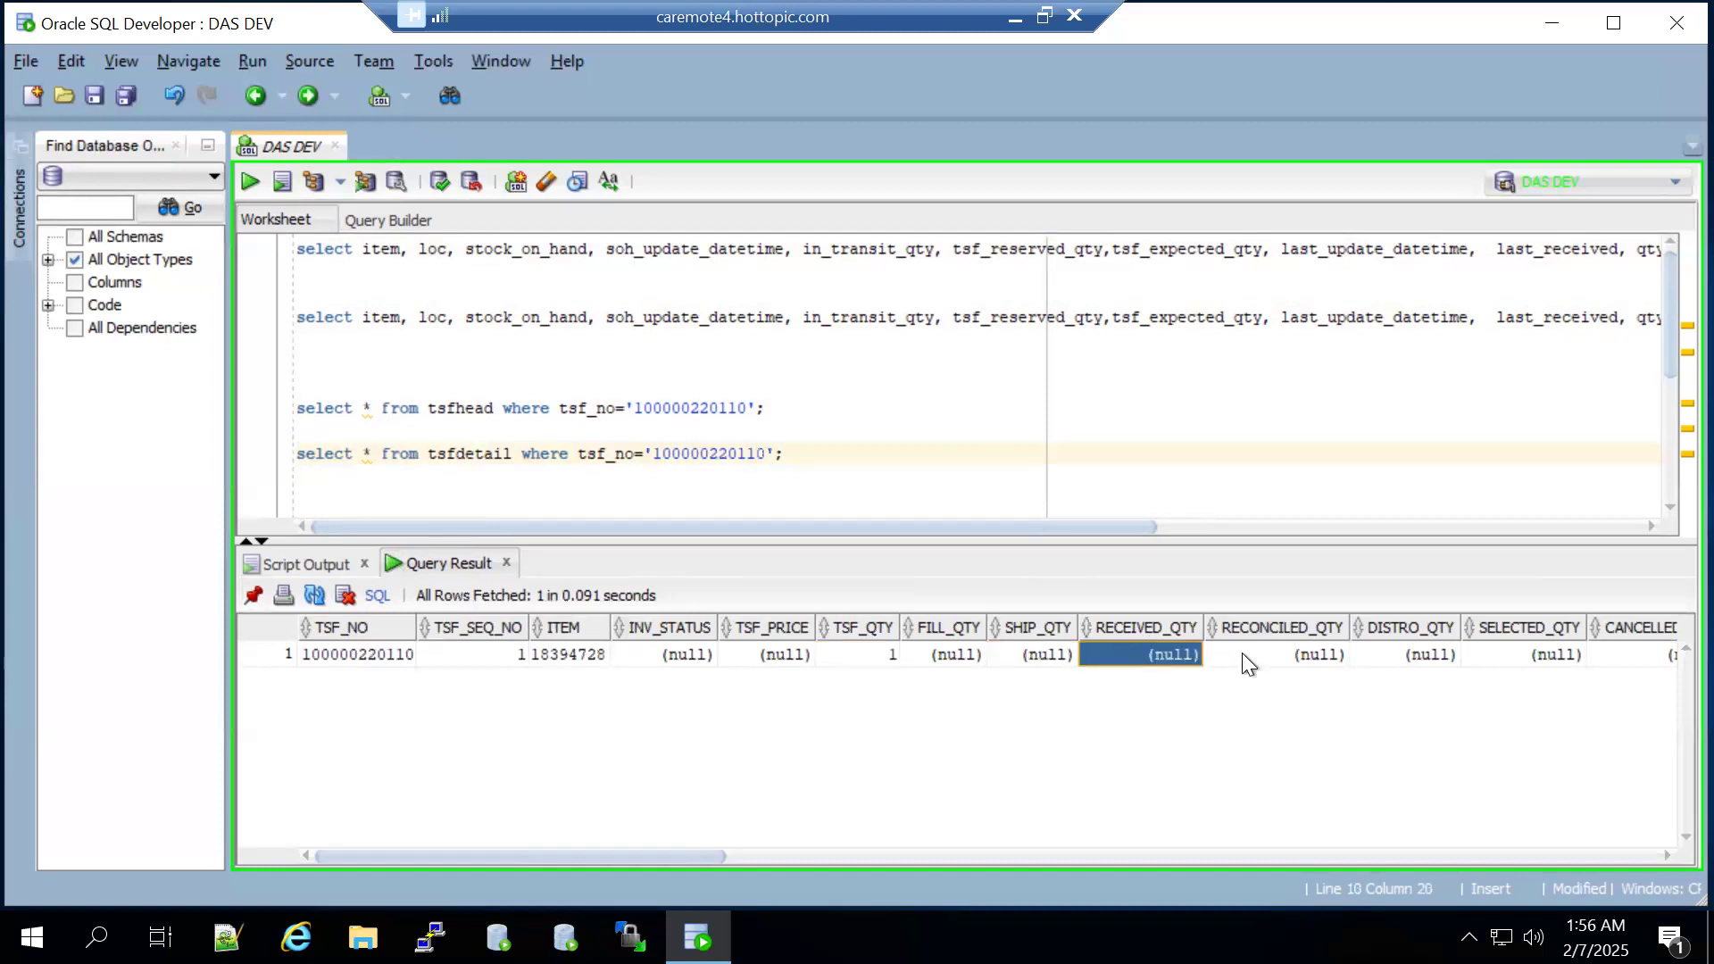
pyautogui.click(1592, 854)
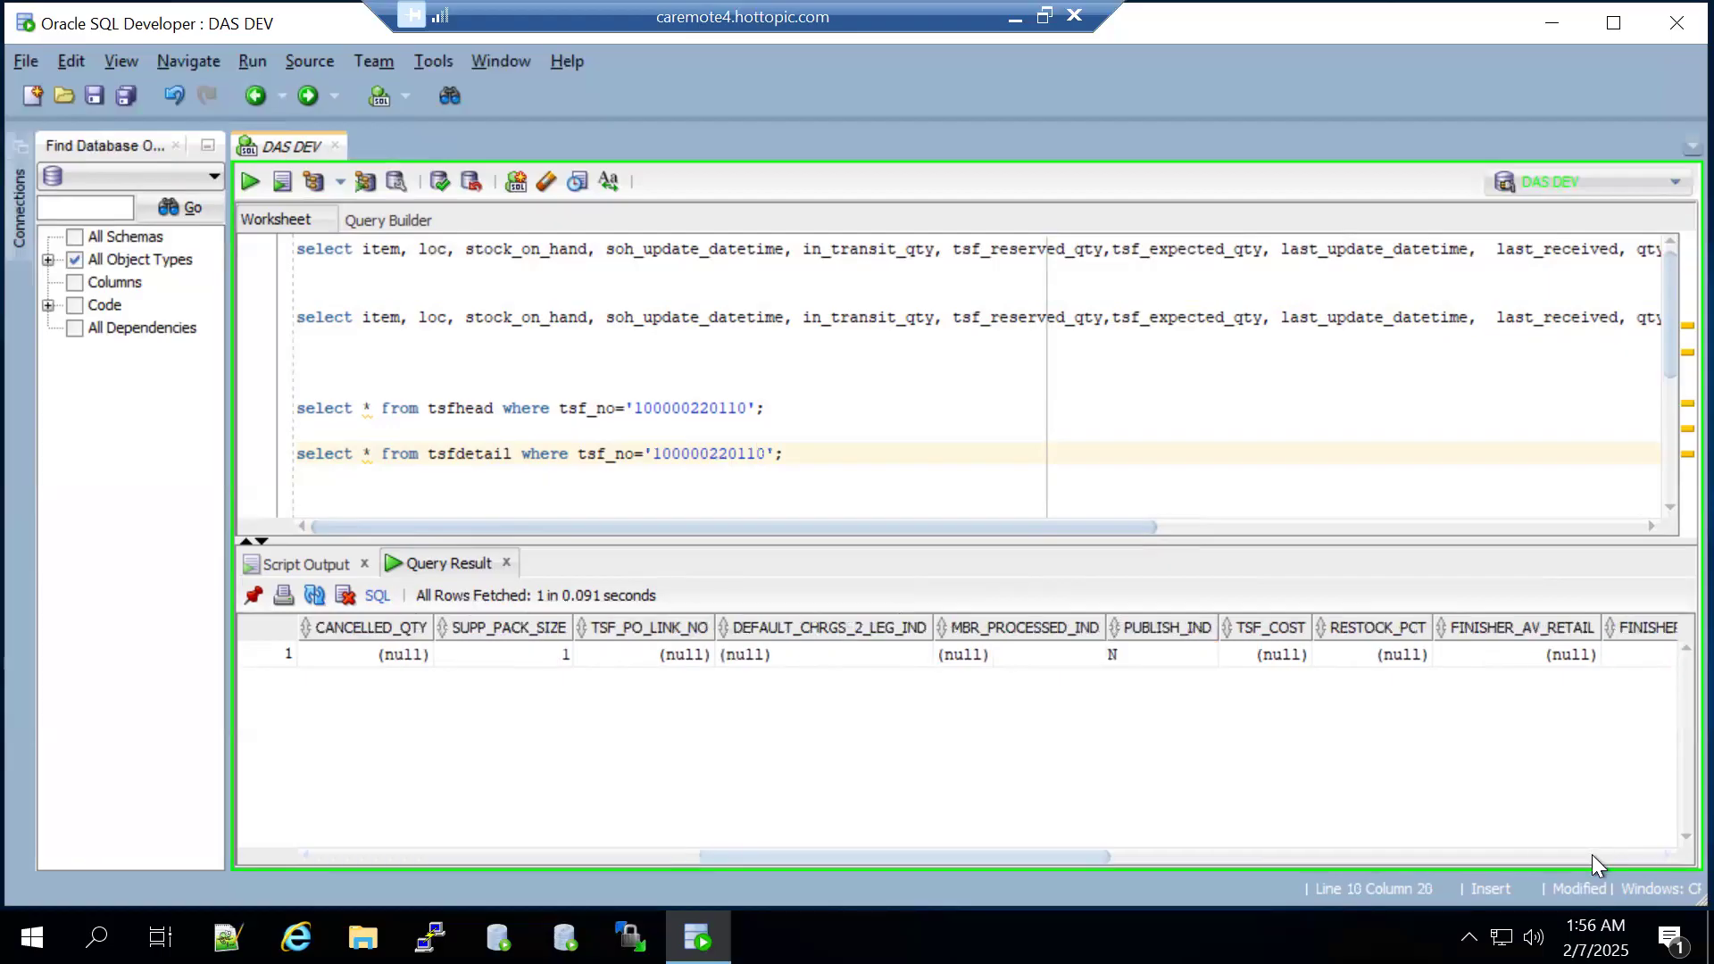
pyautogui.click(988, 853)
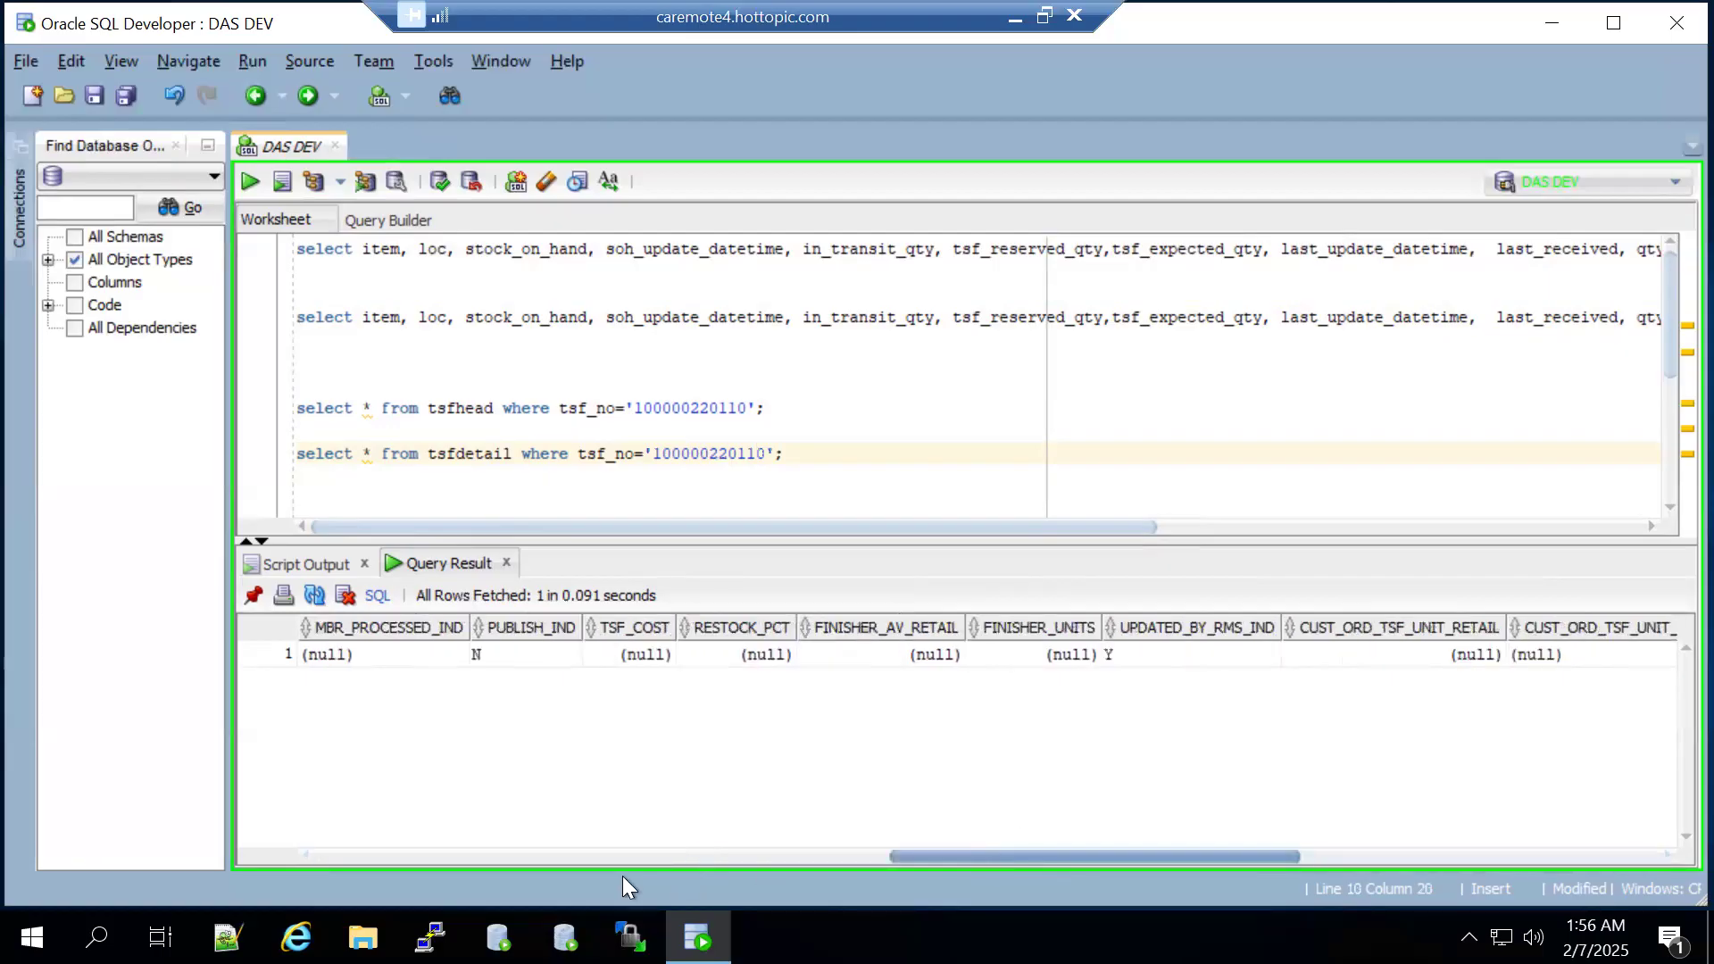
pyautogui.click(511, 849)
pyautogui.click(368, 845)
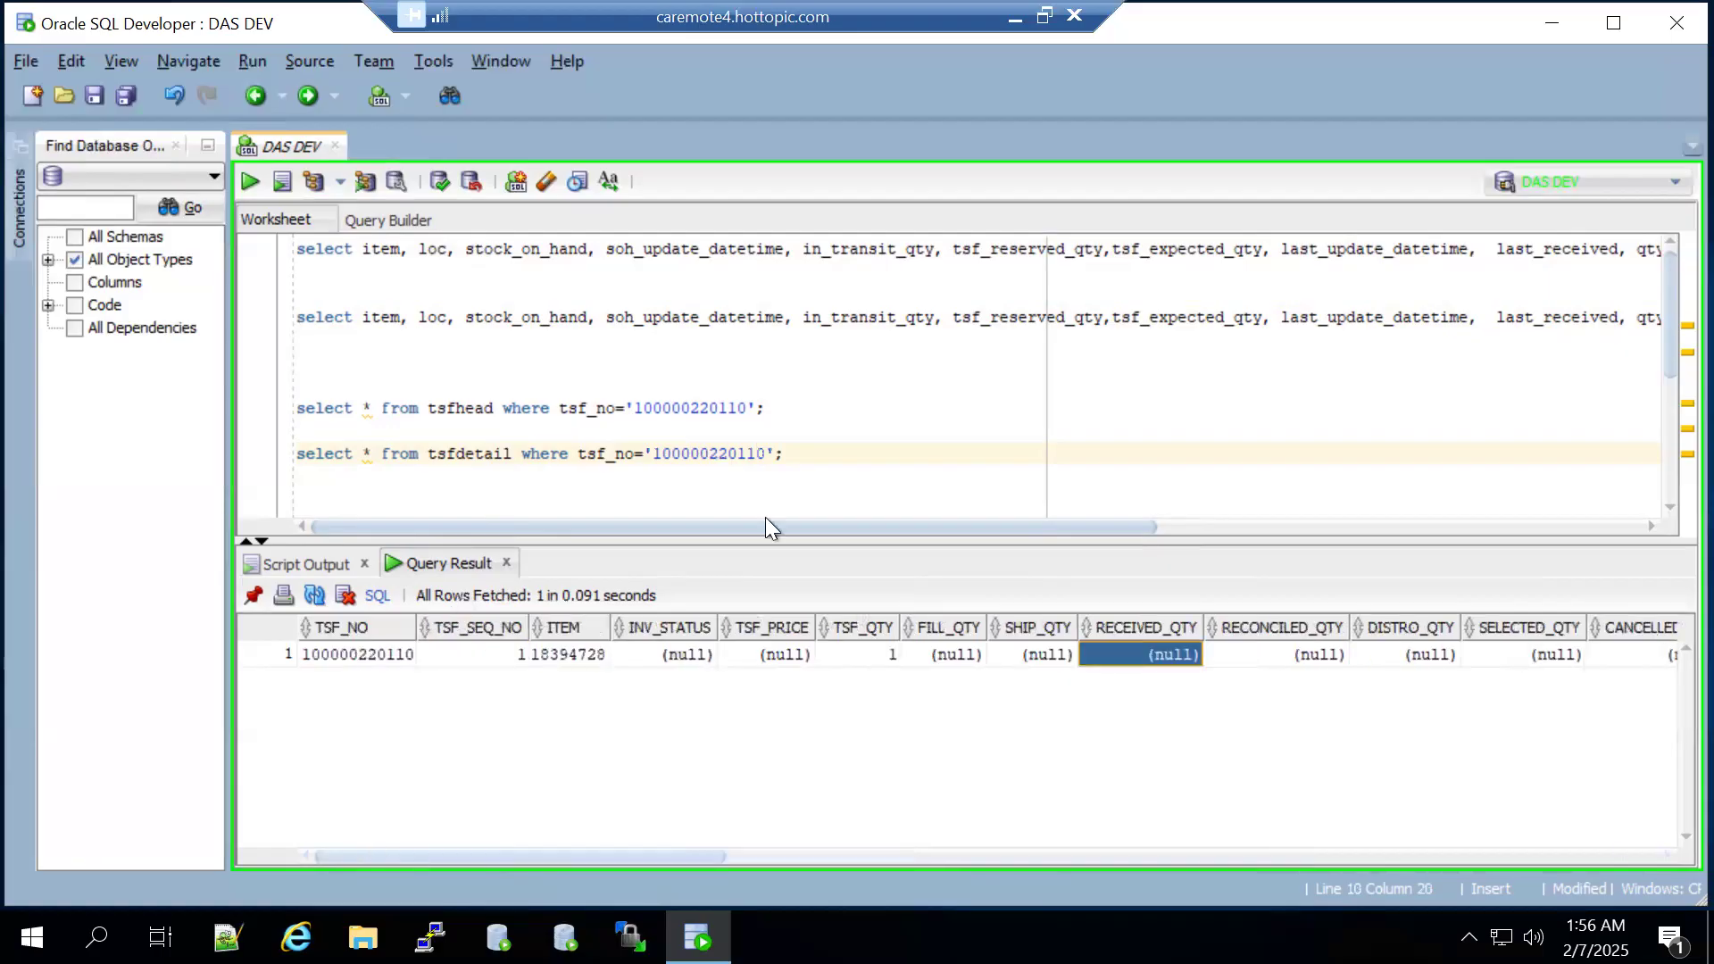
# - Run the tran_data query for item 18394728 to check for transaction records, and return to the transfer in Merchandising
pyautogui.moveTo(652, 543); pyautogui.dragTo(679, 719)
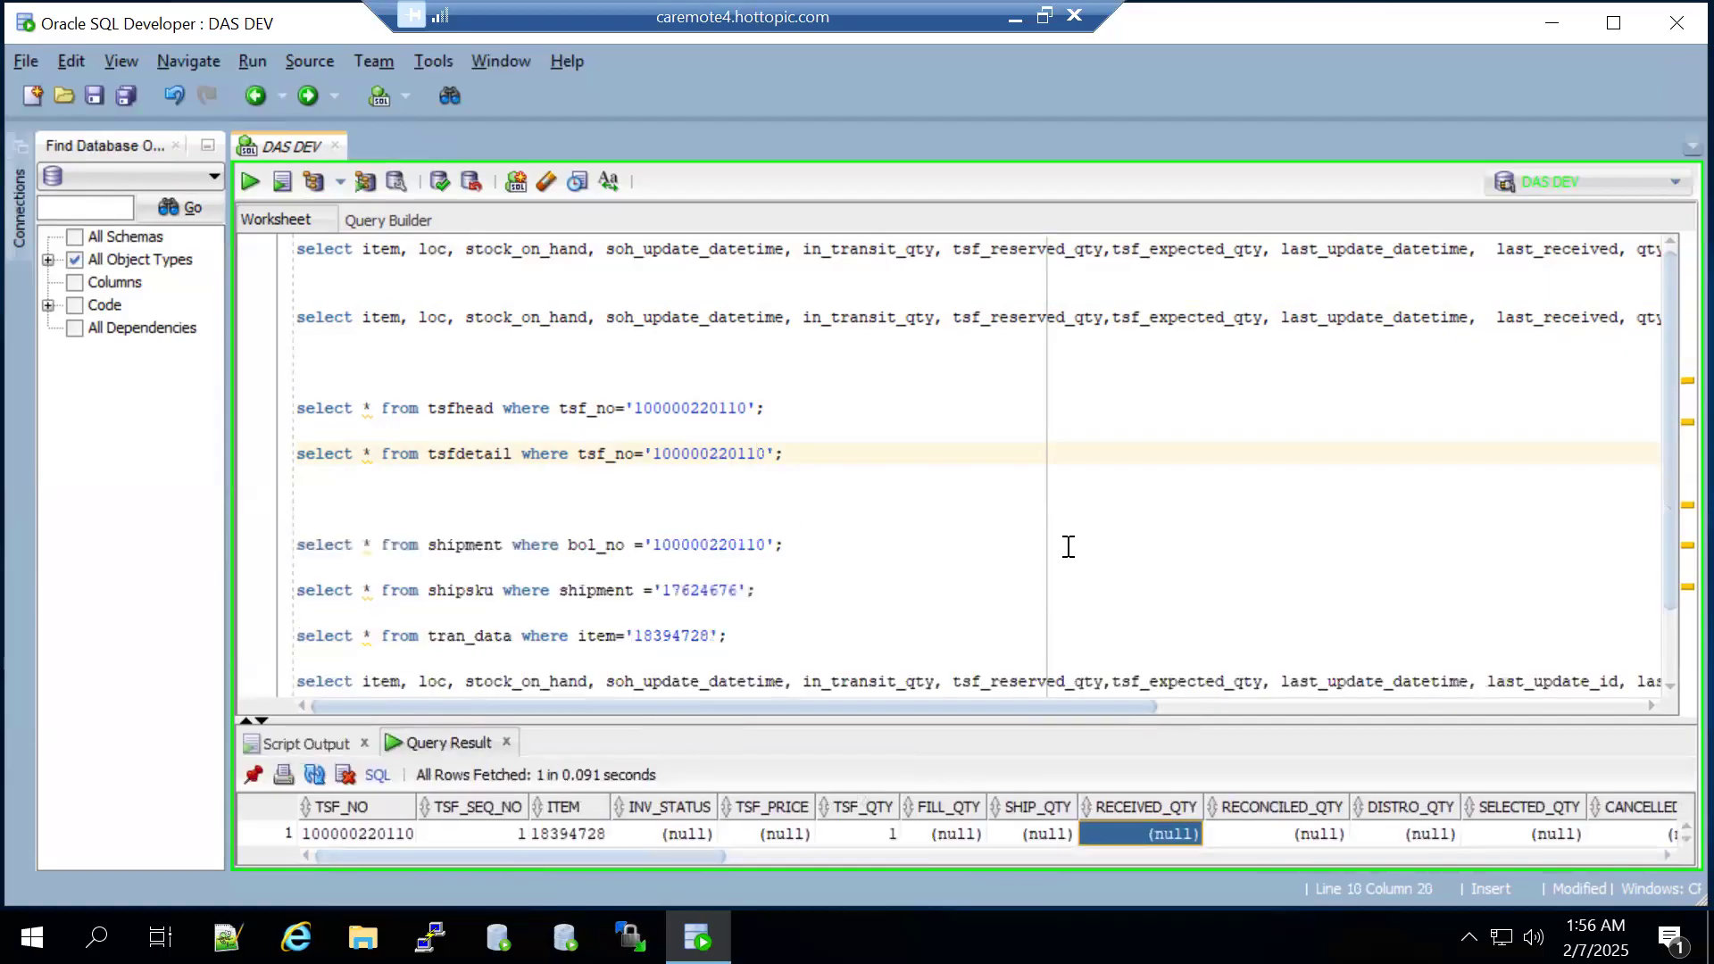
pyautogui.click(558, 635)
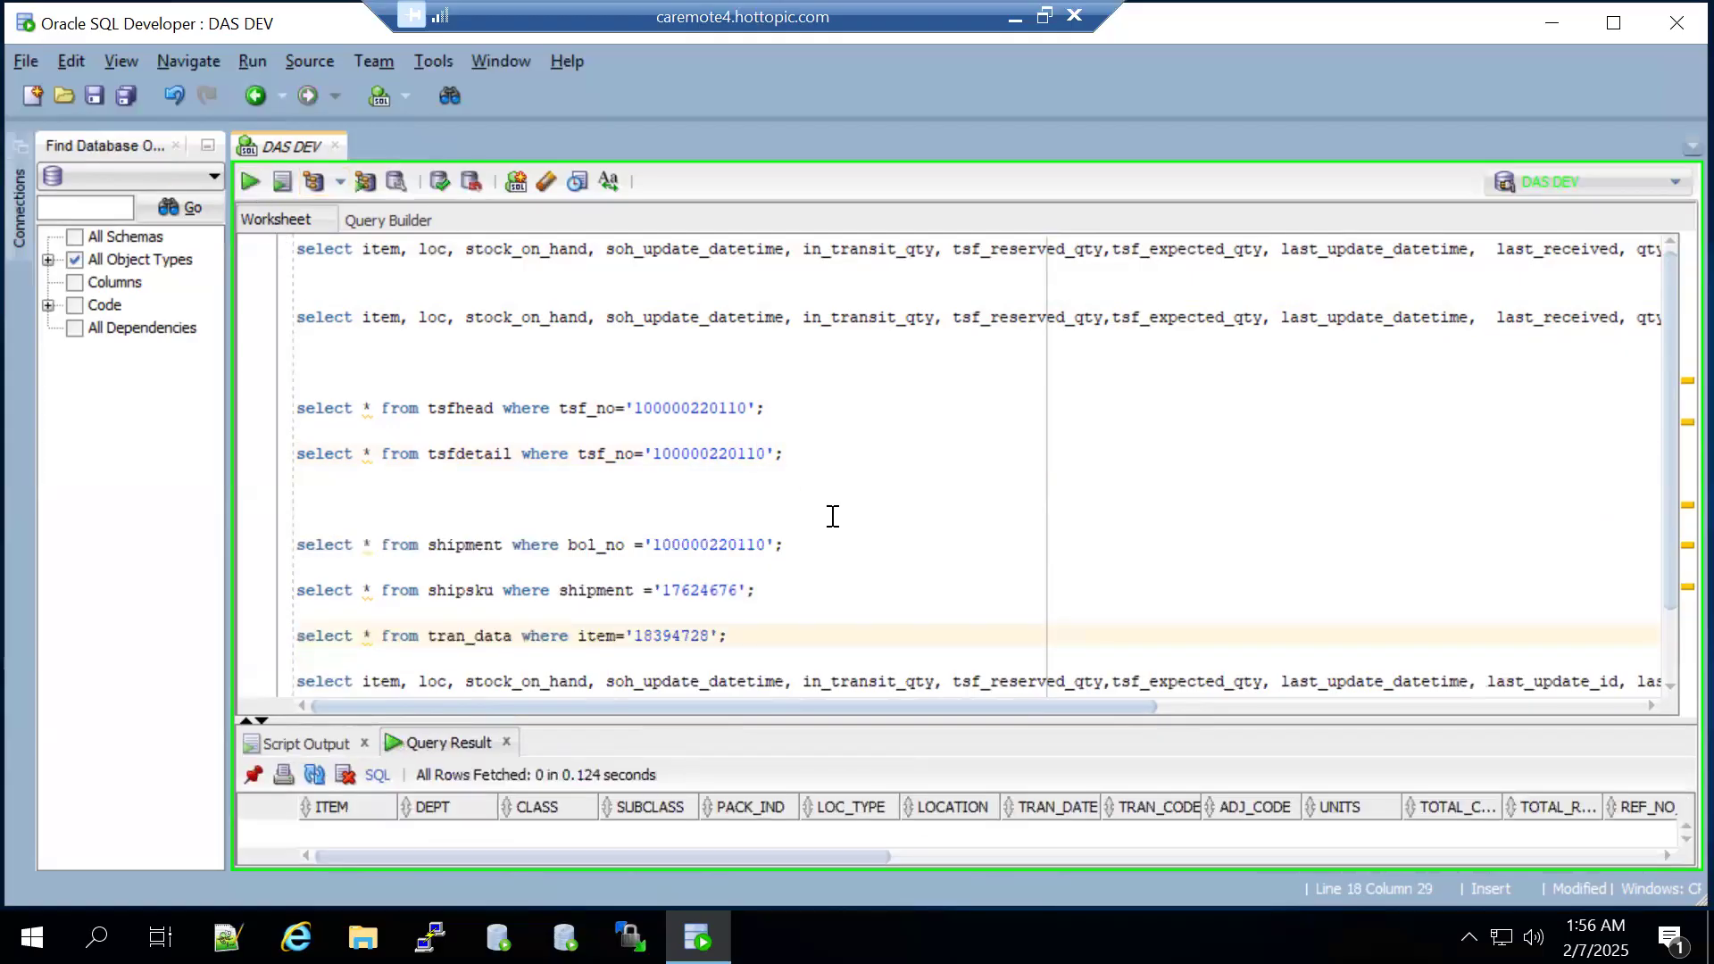
pyautogui.moveTo(643, 711); pyautogui.dragTo(655, 550)
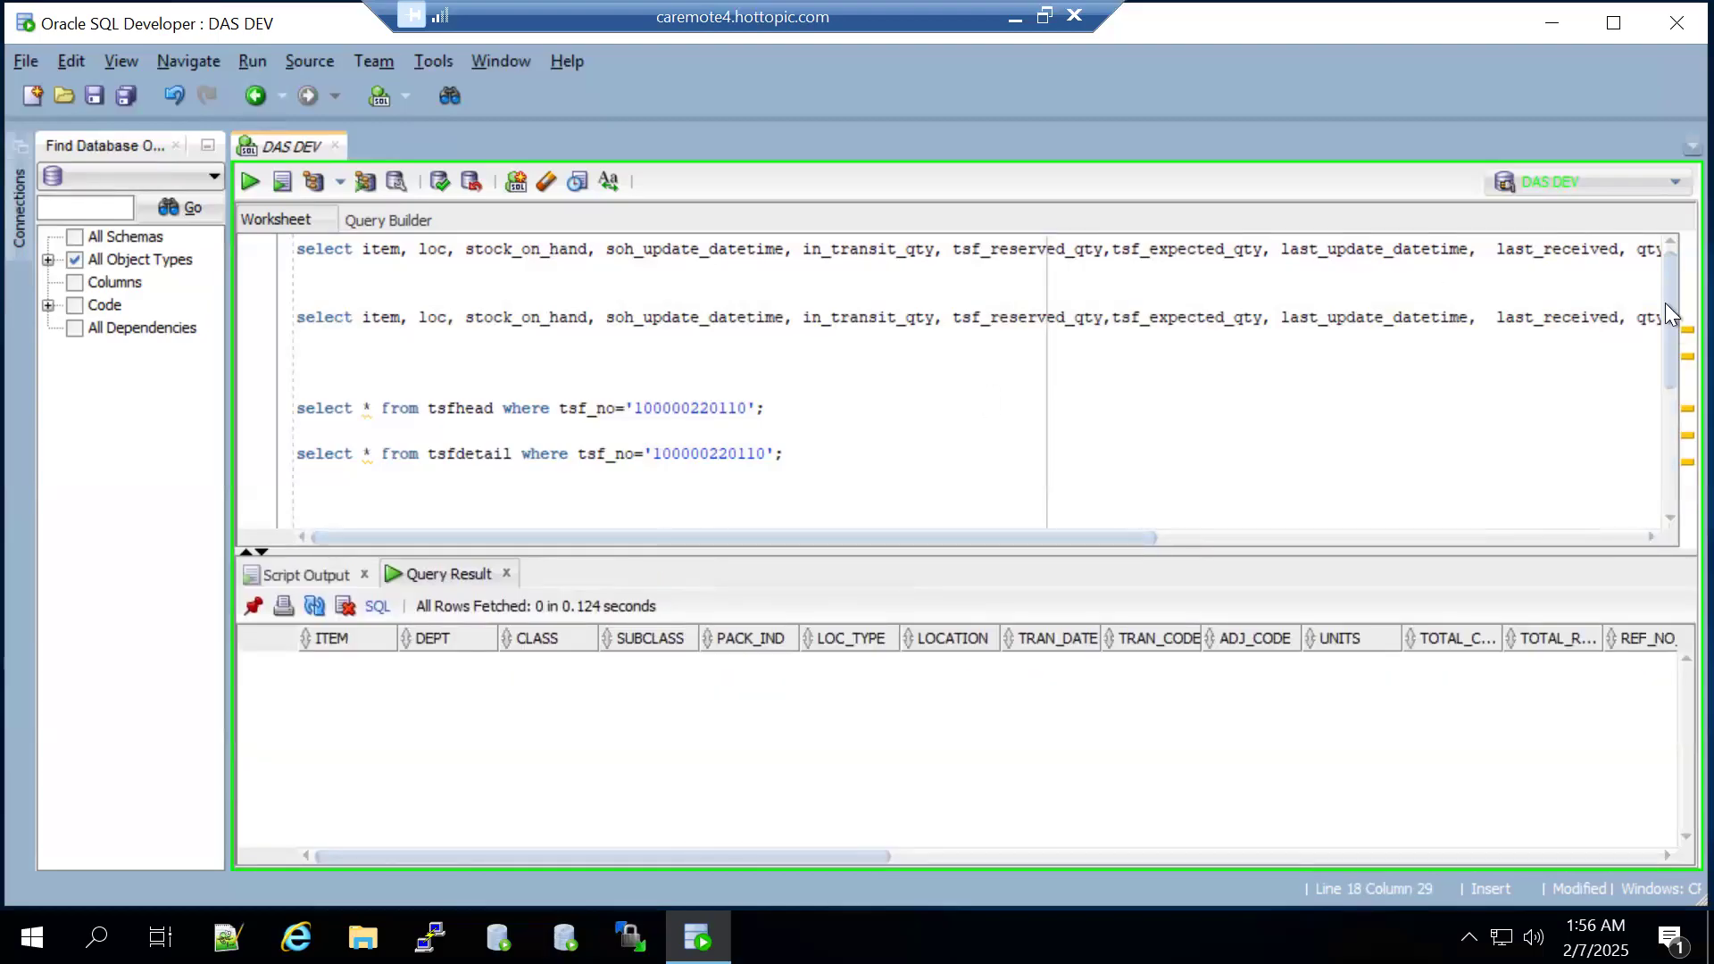
pyautogui.moveTo(1664, 271); pyautogui.dragTo(1663, 371)
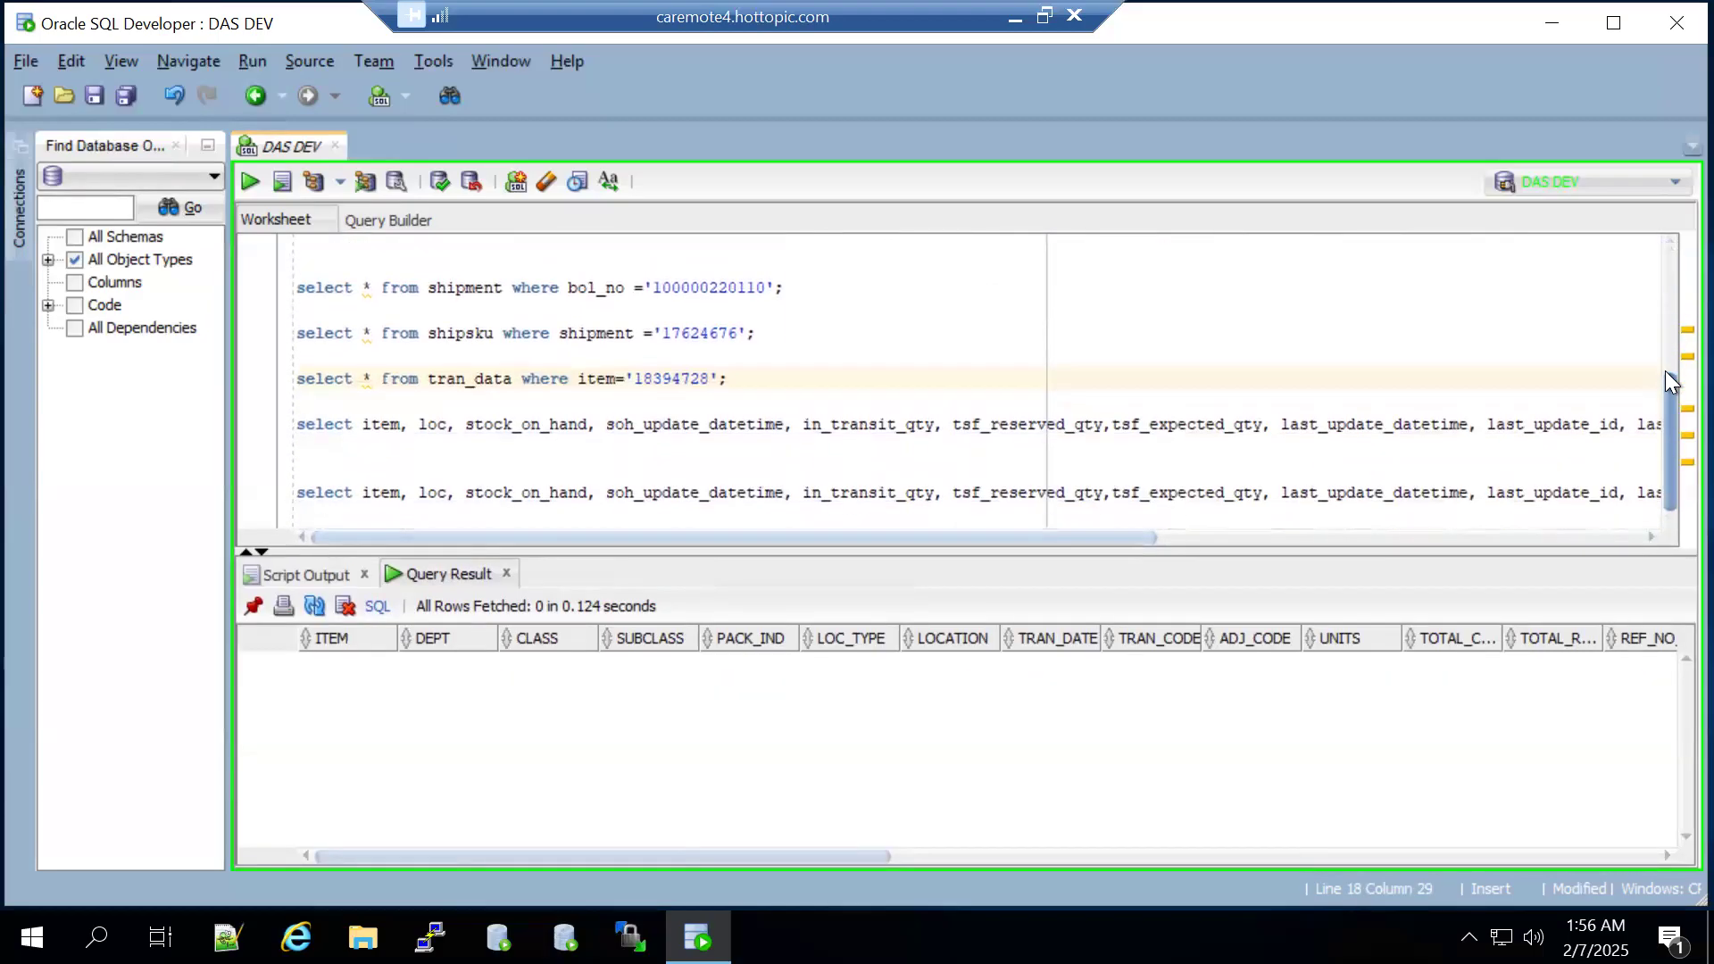
pyautogui.click(251, 181)
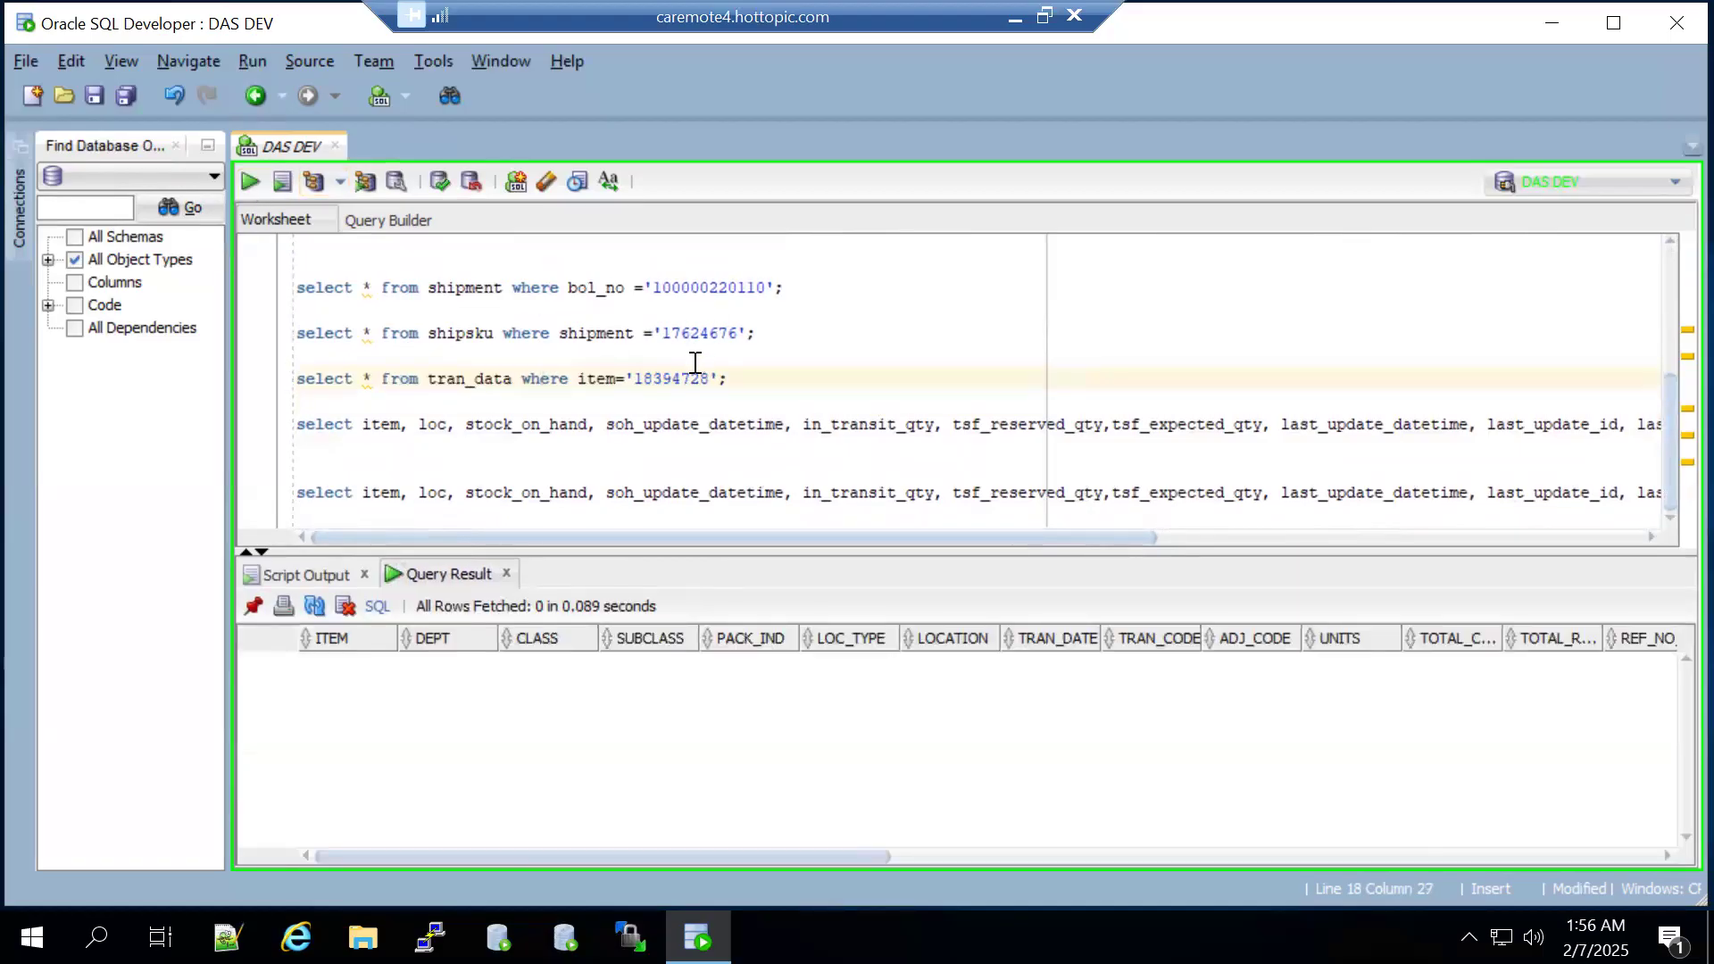
pyautogui.click(1015, 18)
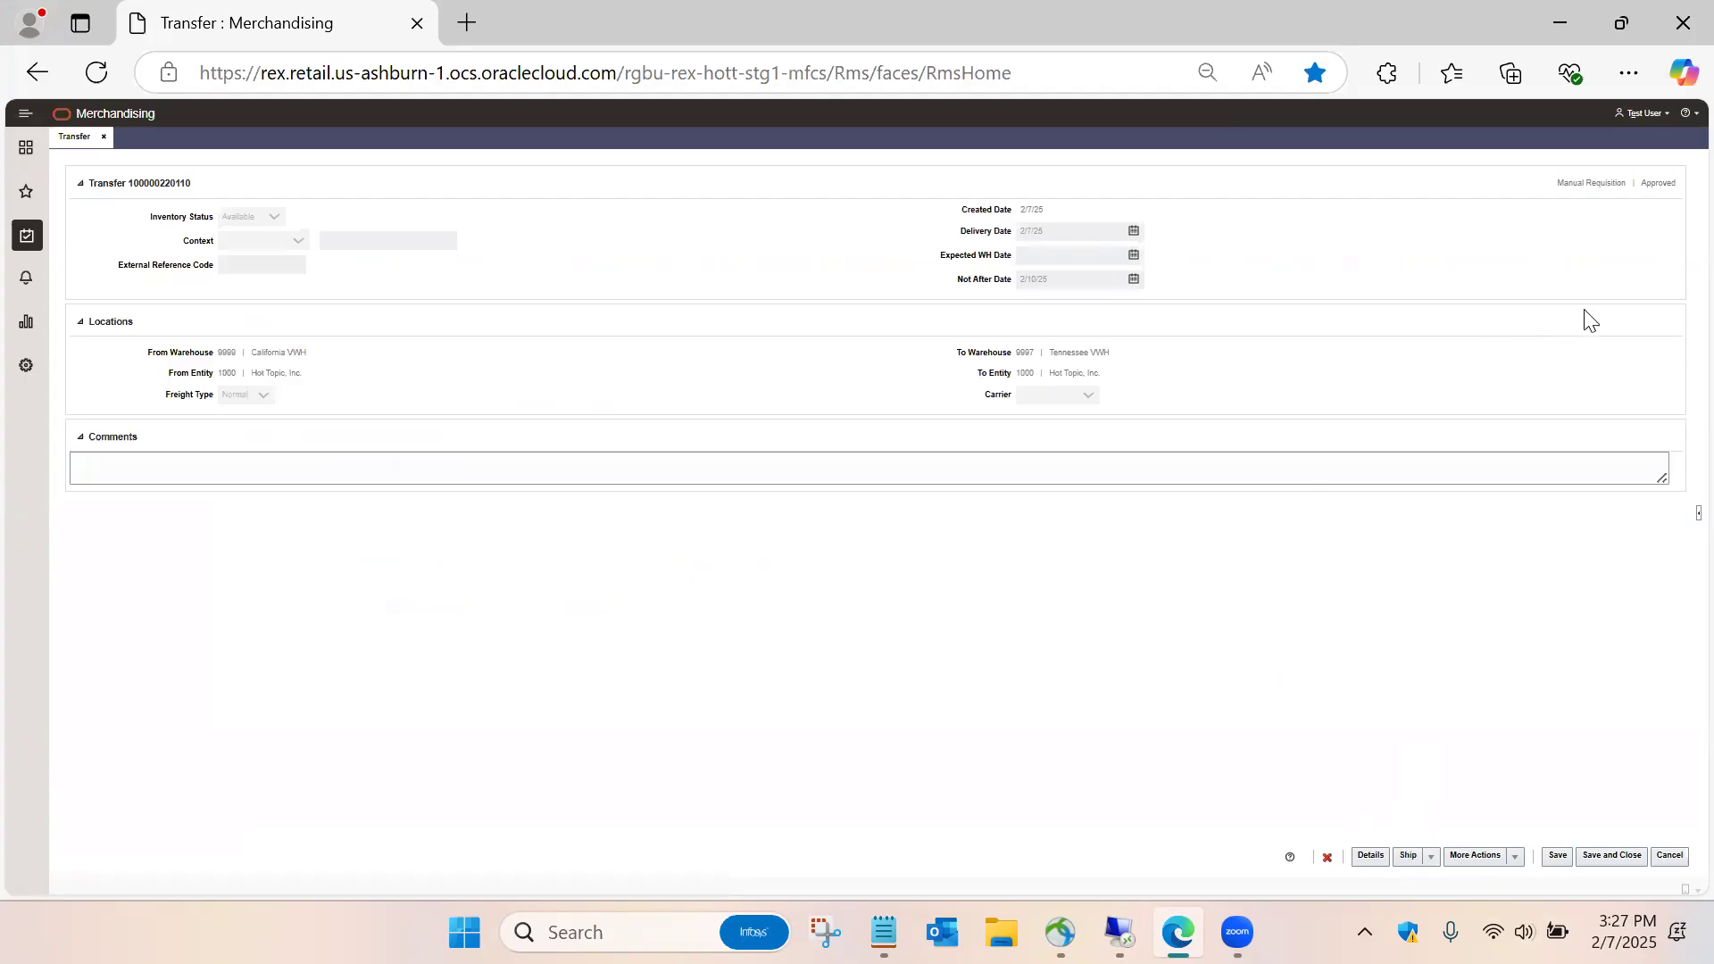
# - Save the approved transfer, and rerun the item's stock queries for warehouses 9999 and 9997 in SQL Developer
pyautogui.click(1556, 856)
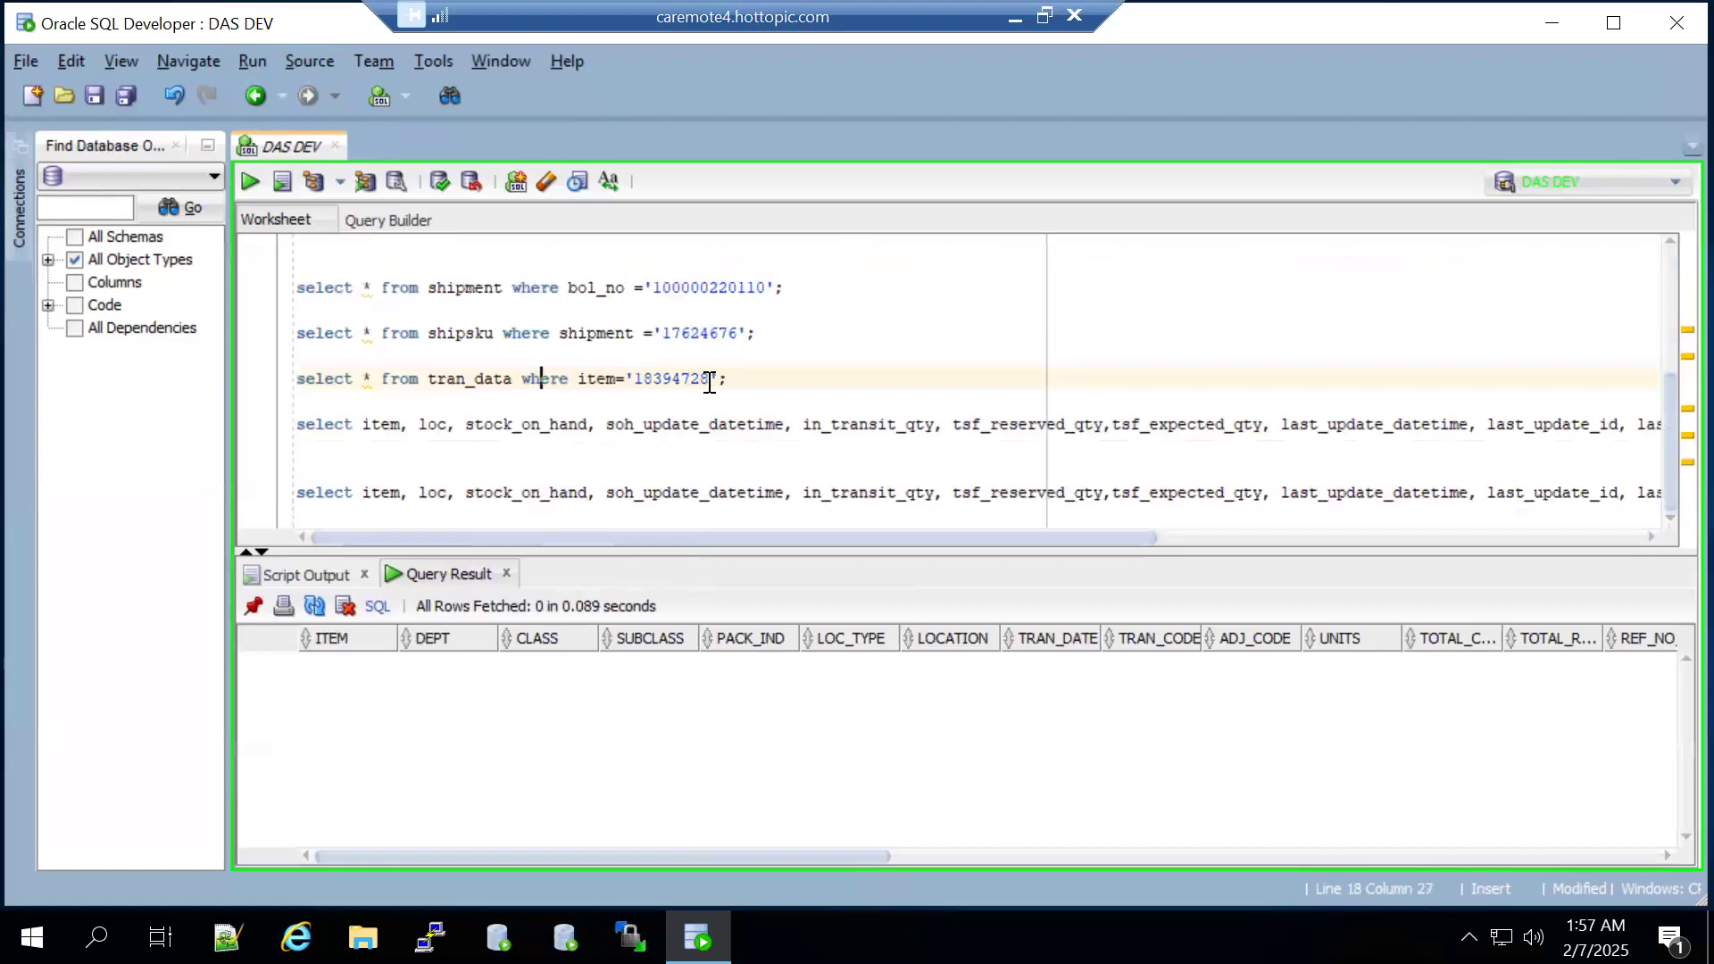
pyautogui.click(594, 271)
pyautogui.press('Up')
pyautogui.press('Up')
pyautogui.press('Up')
pyautogui.press('Up')
pyautogui.press('Up')
pyautogui.press('Up')
pyautogui.press('Up')
pyautogui.press('Up')
pyautogui.press('Up')
pyautogui.press('Up')
pyautogui.press('Up')
pyautogui.press('Up')
pyautogui.press('Up')
pyautogui.press('Up')
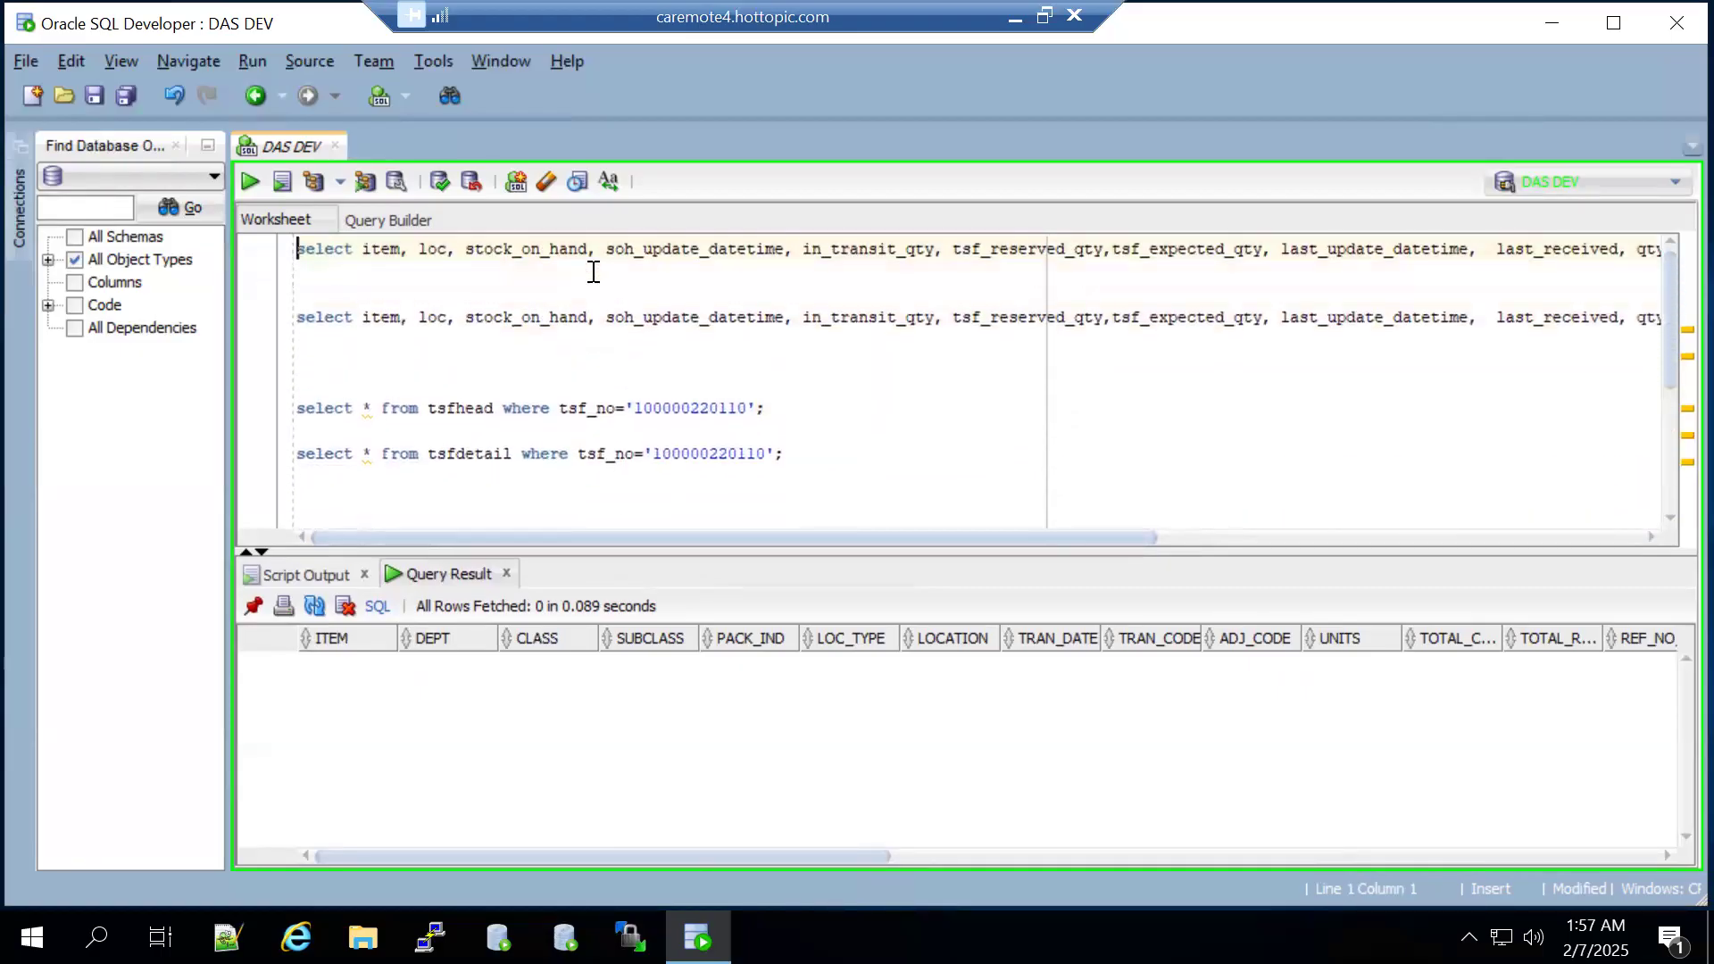
pyautogui.click(542, 250)
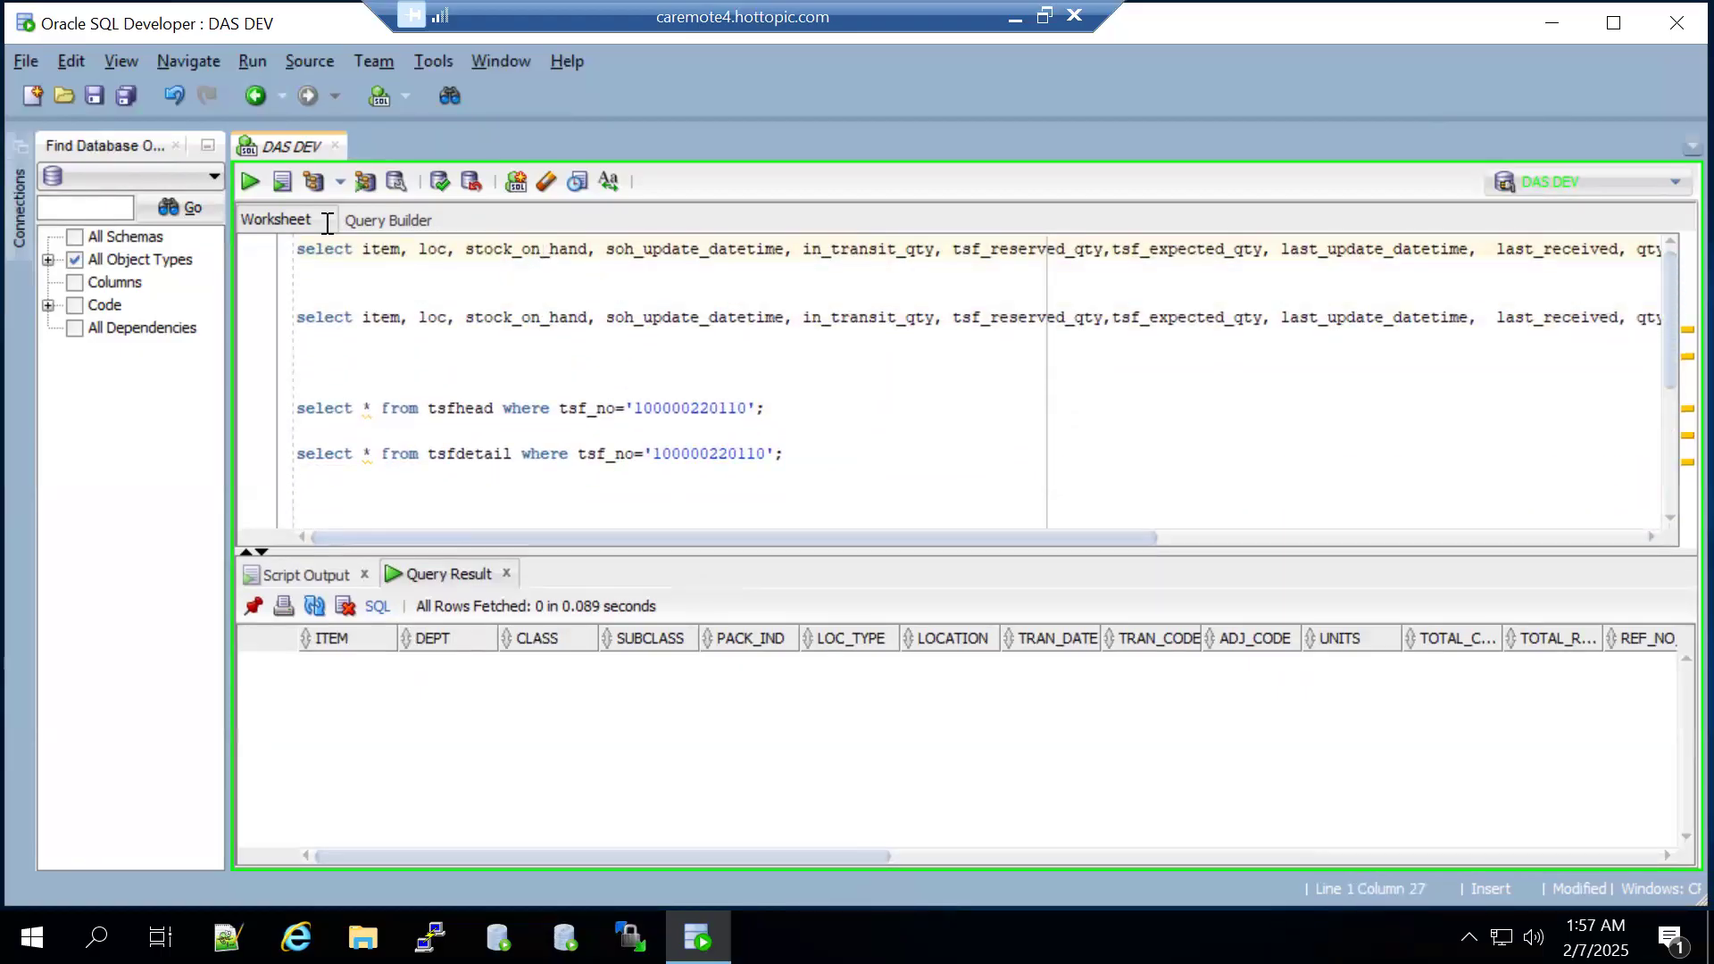
pyautogui.click(249, 182)
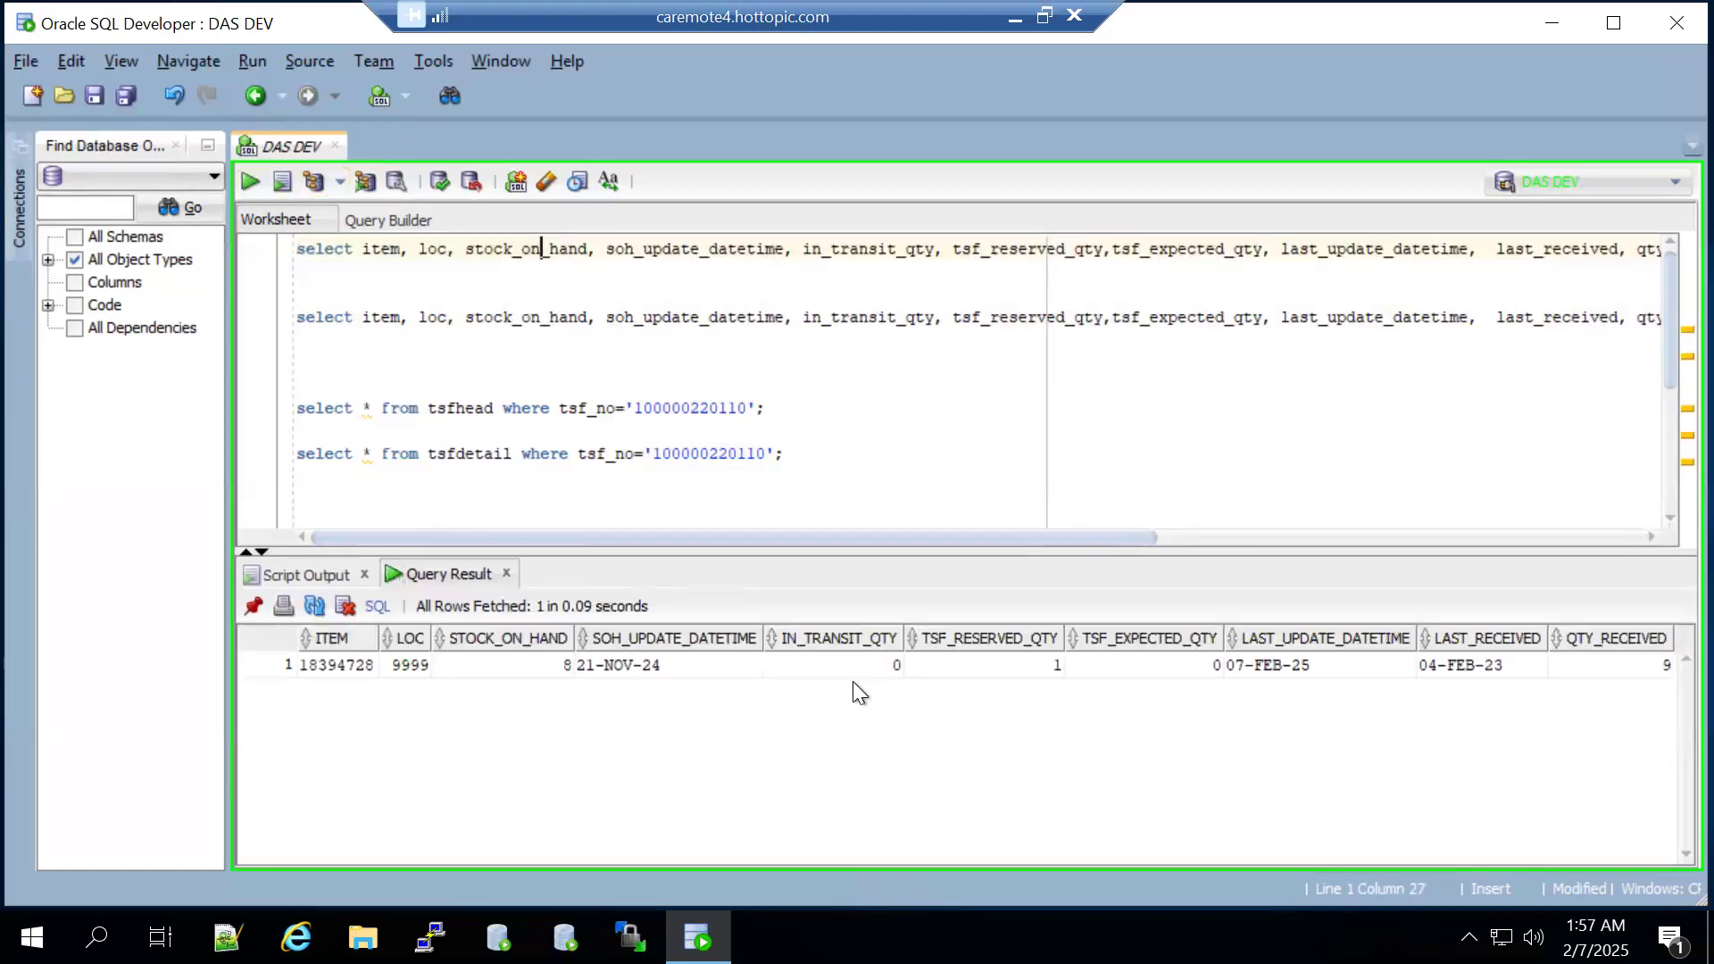
pyautogui.click(773, 309)
pyautogui.click(250, 181)
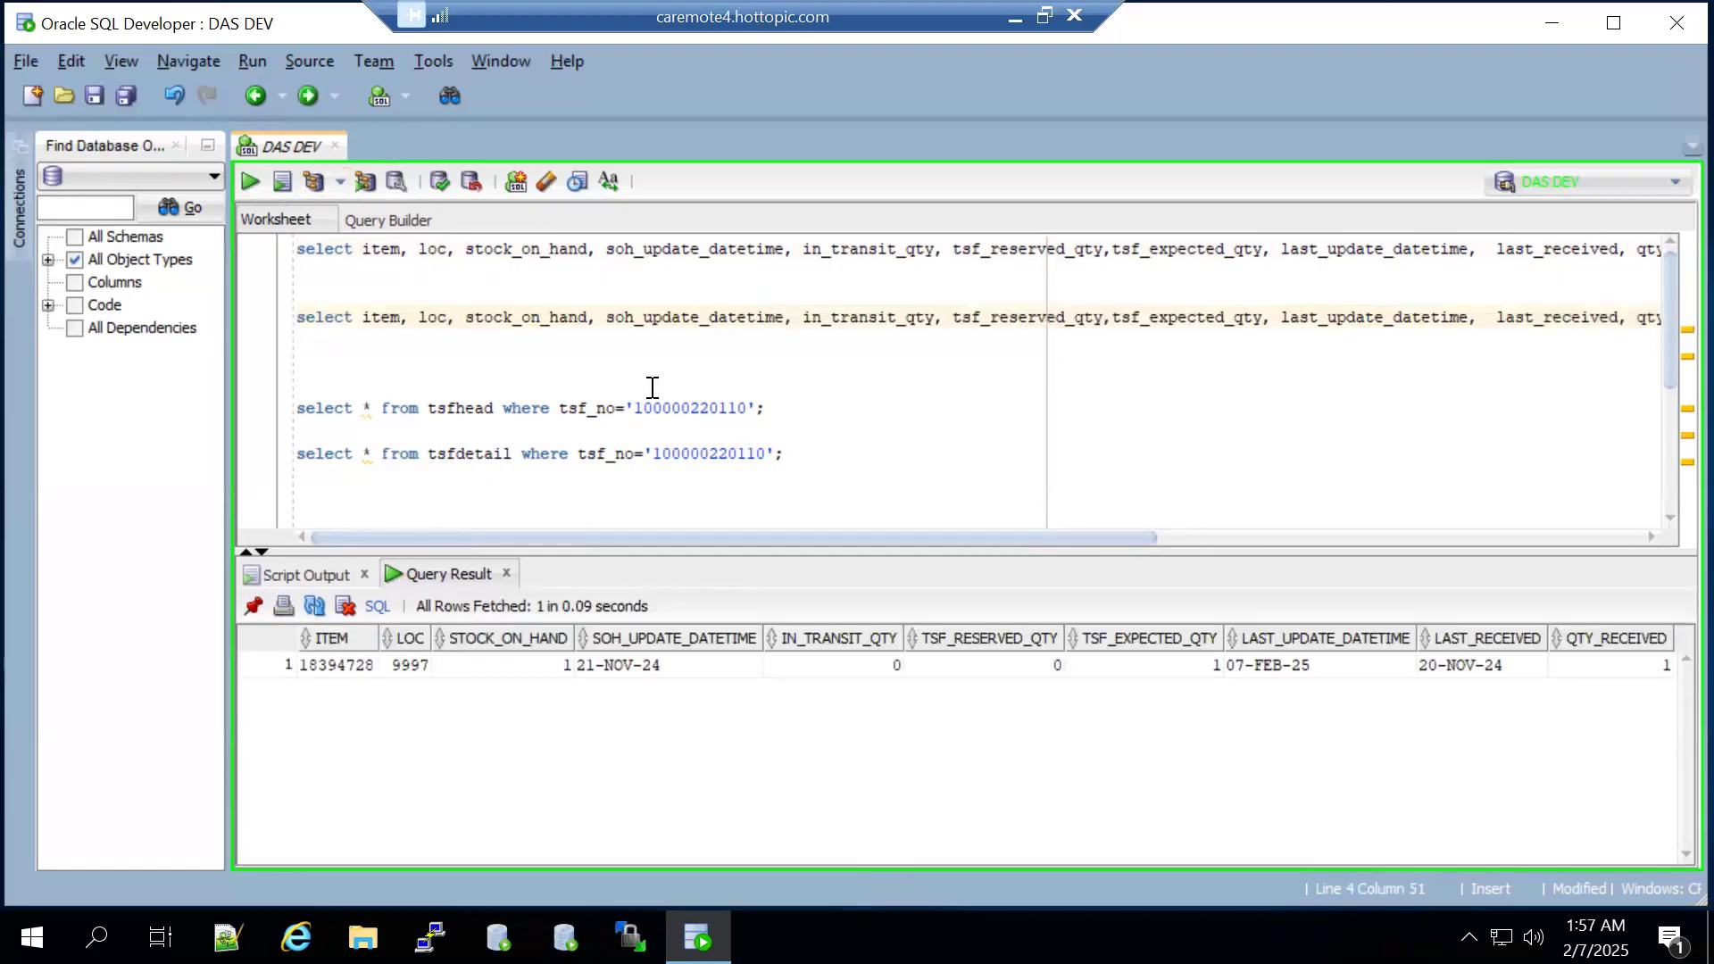
# - Rerun the tsfhead query to check the approved transfer's STATUS, and rerun the tsfdetail query to check its quantities
pyautogui.click(681, 408)
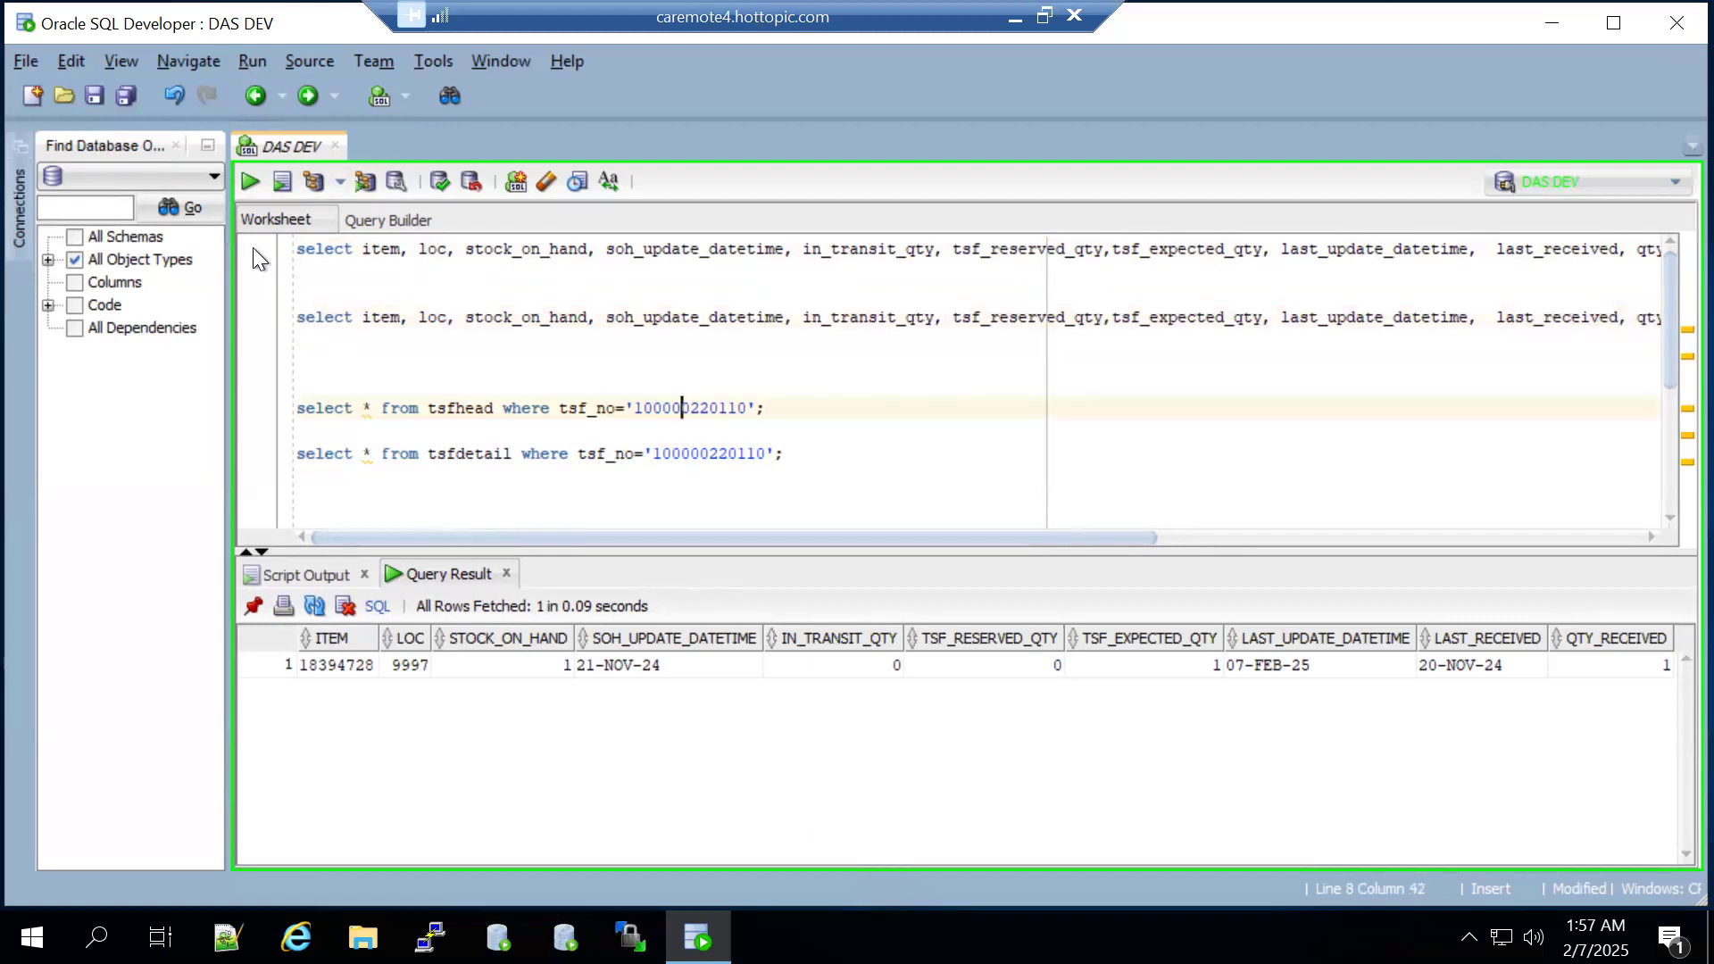
pyautogui.click(243, 185)
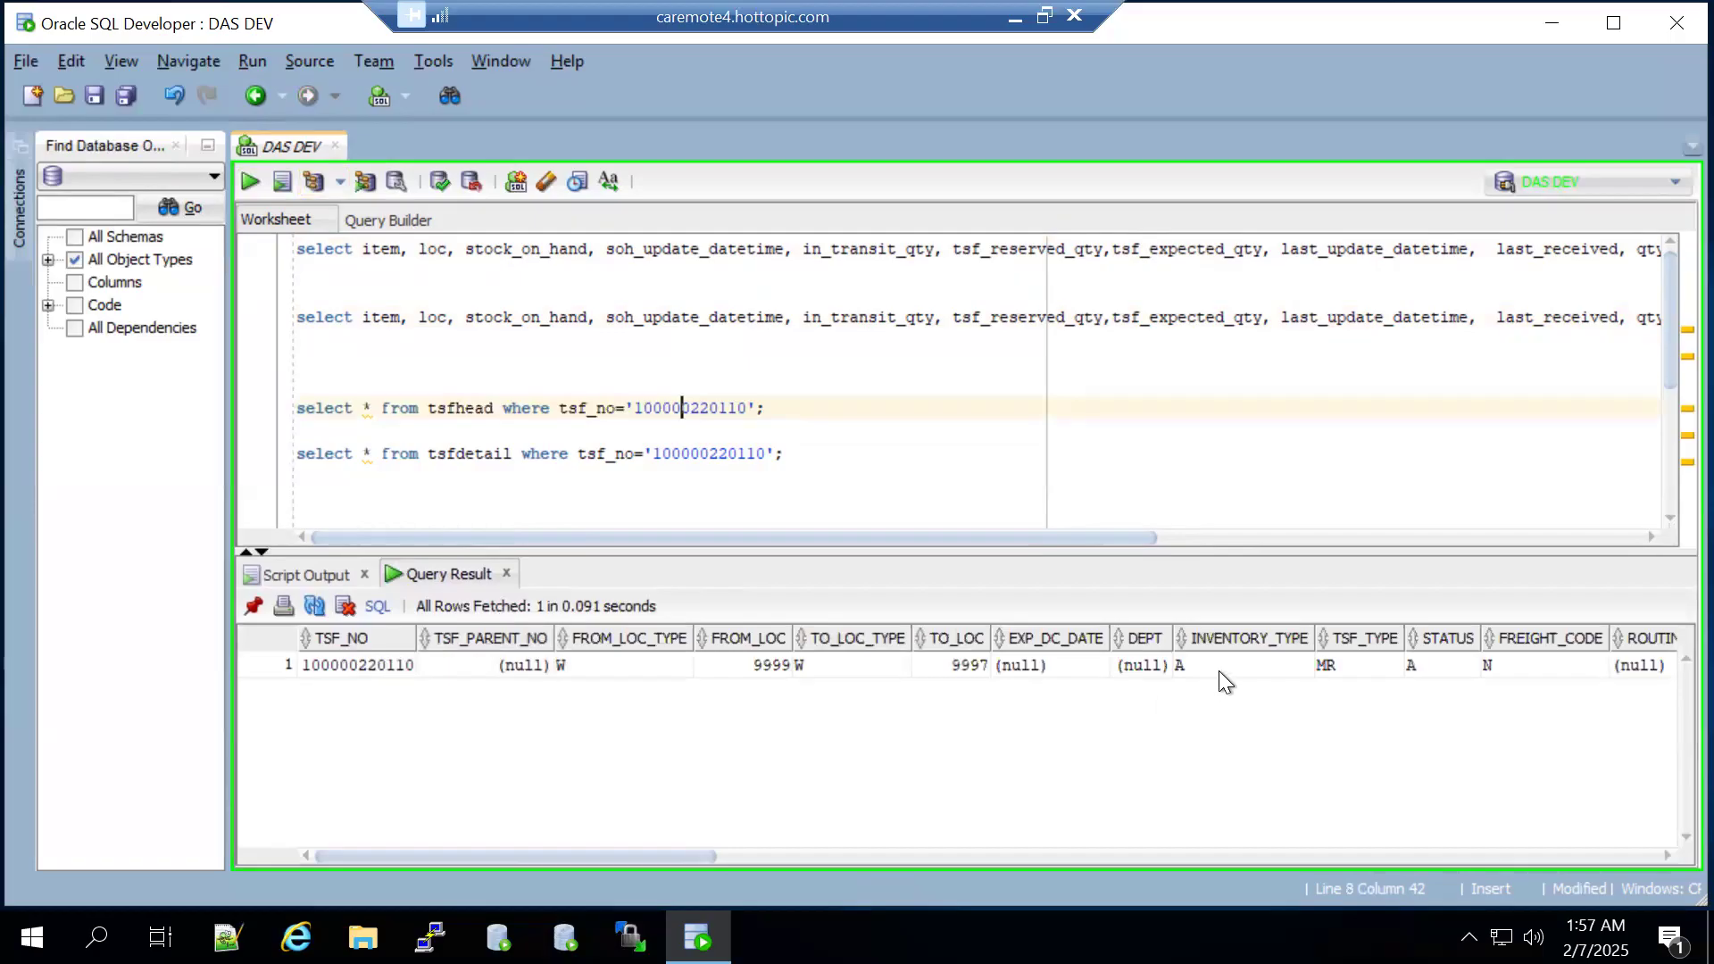
pyautogui.click(1433, 666)
pyautogui.click(465, 453)
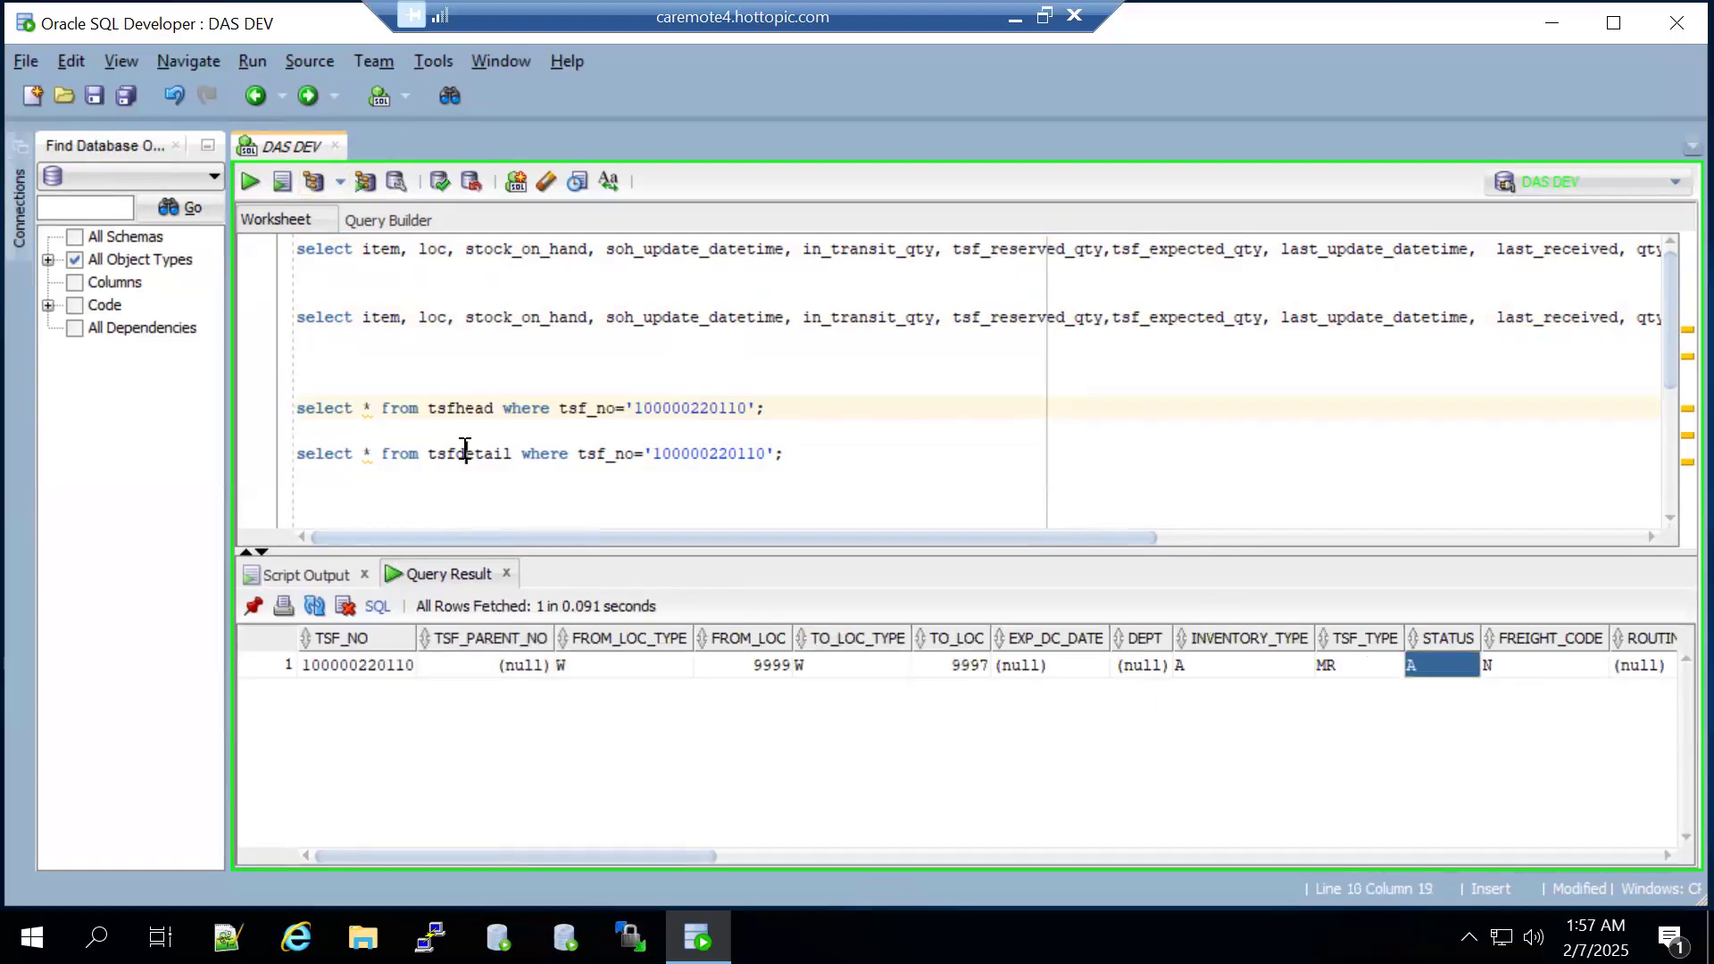
pyautogui.click(251, 183)
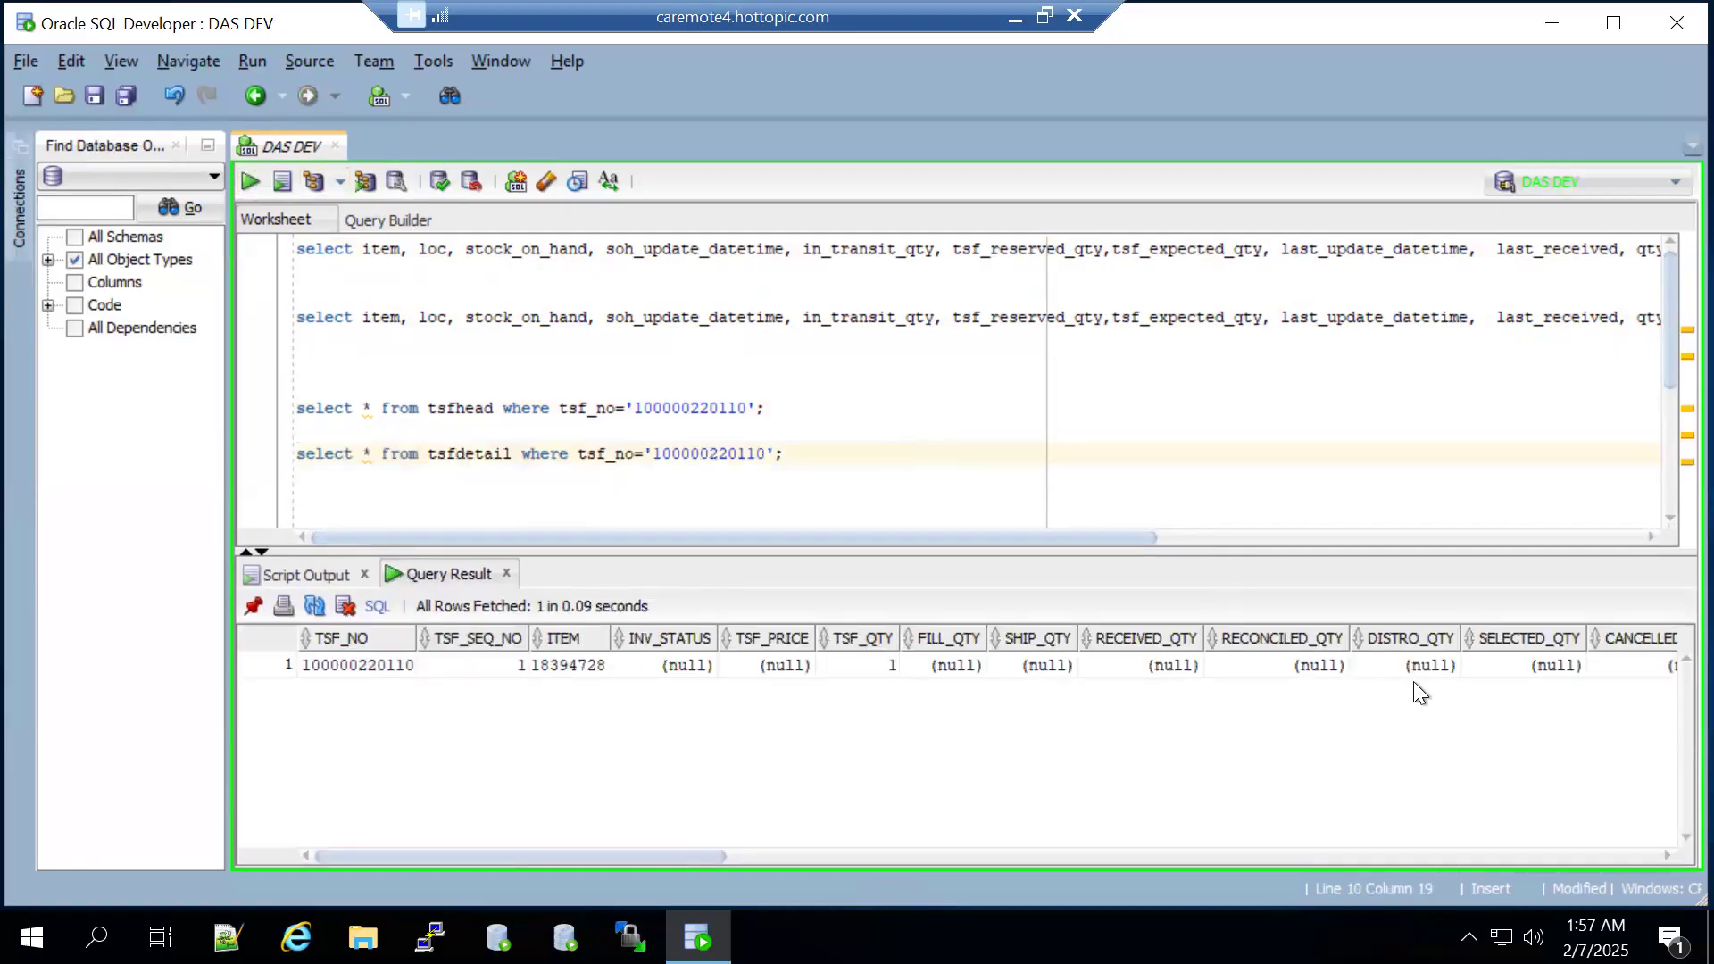
# - Run the shipment query for the transfer and the tran_data query for item 18394728, and return to the transfer in Merchandising
pyautogui.scroll(-3, 1664, 510)
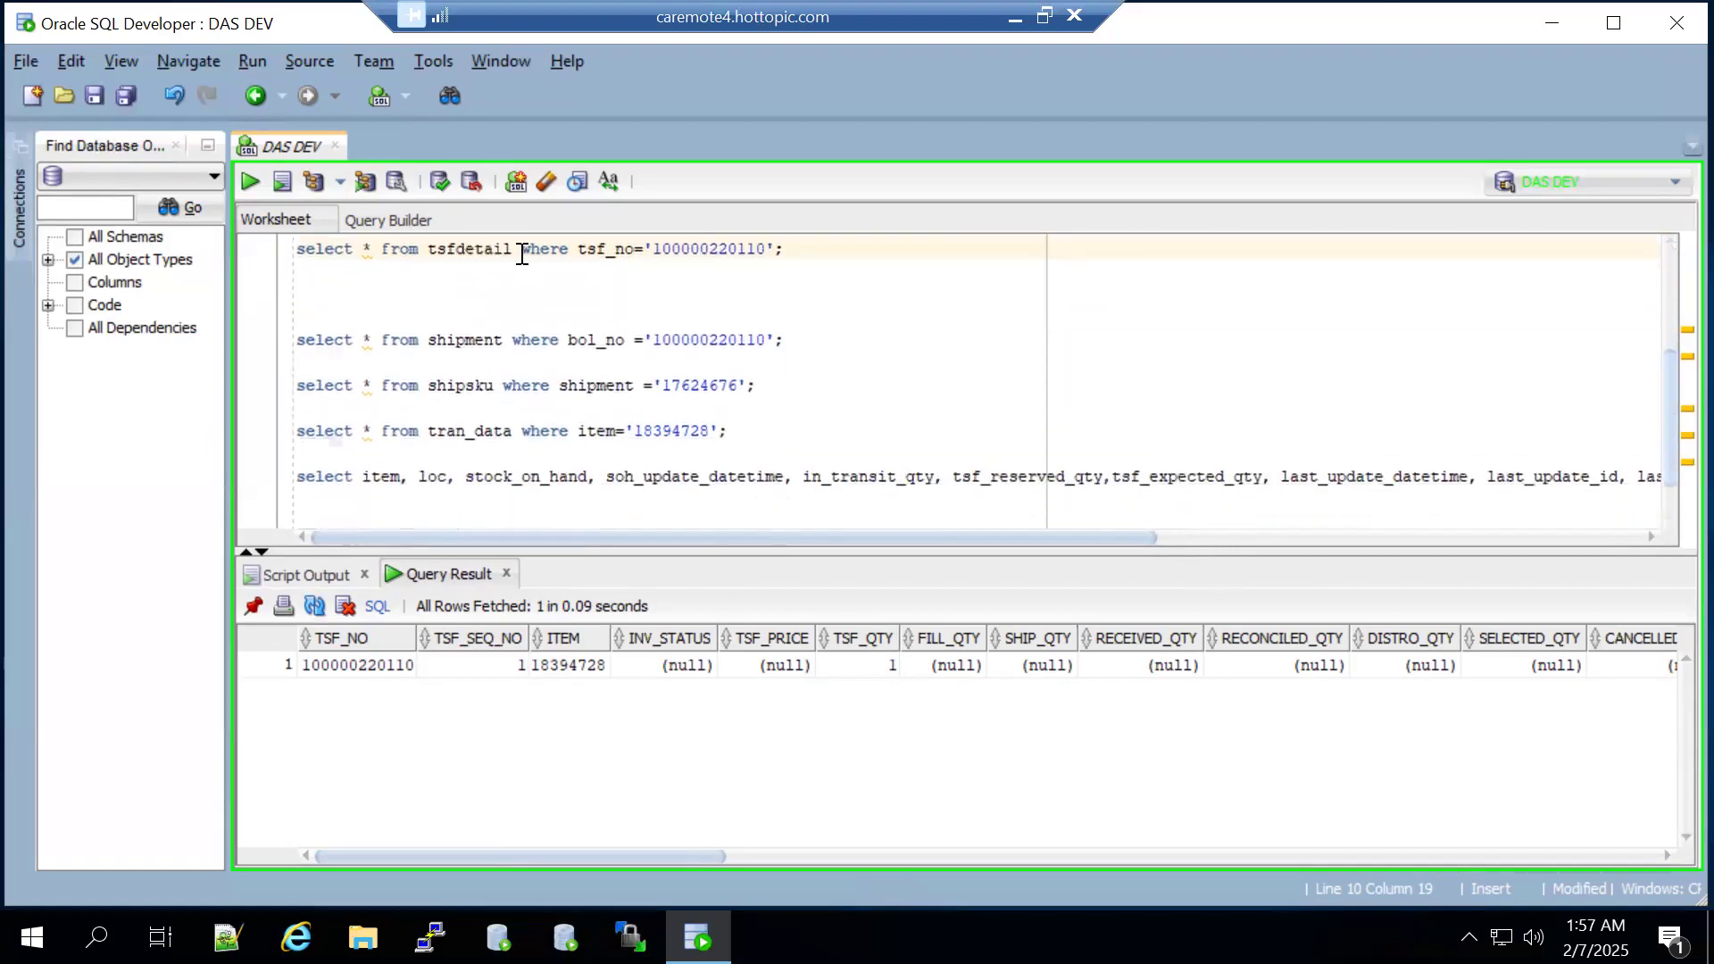
pyautogui.click(465, 340)
pyautogui.click(249, 183)
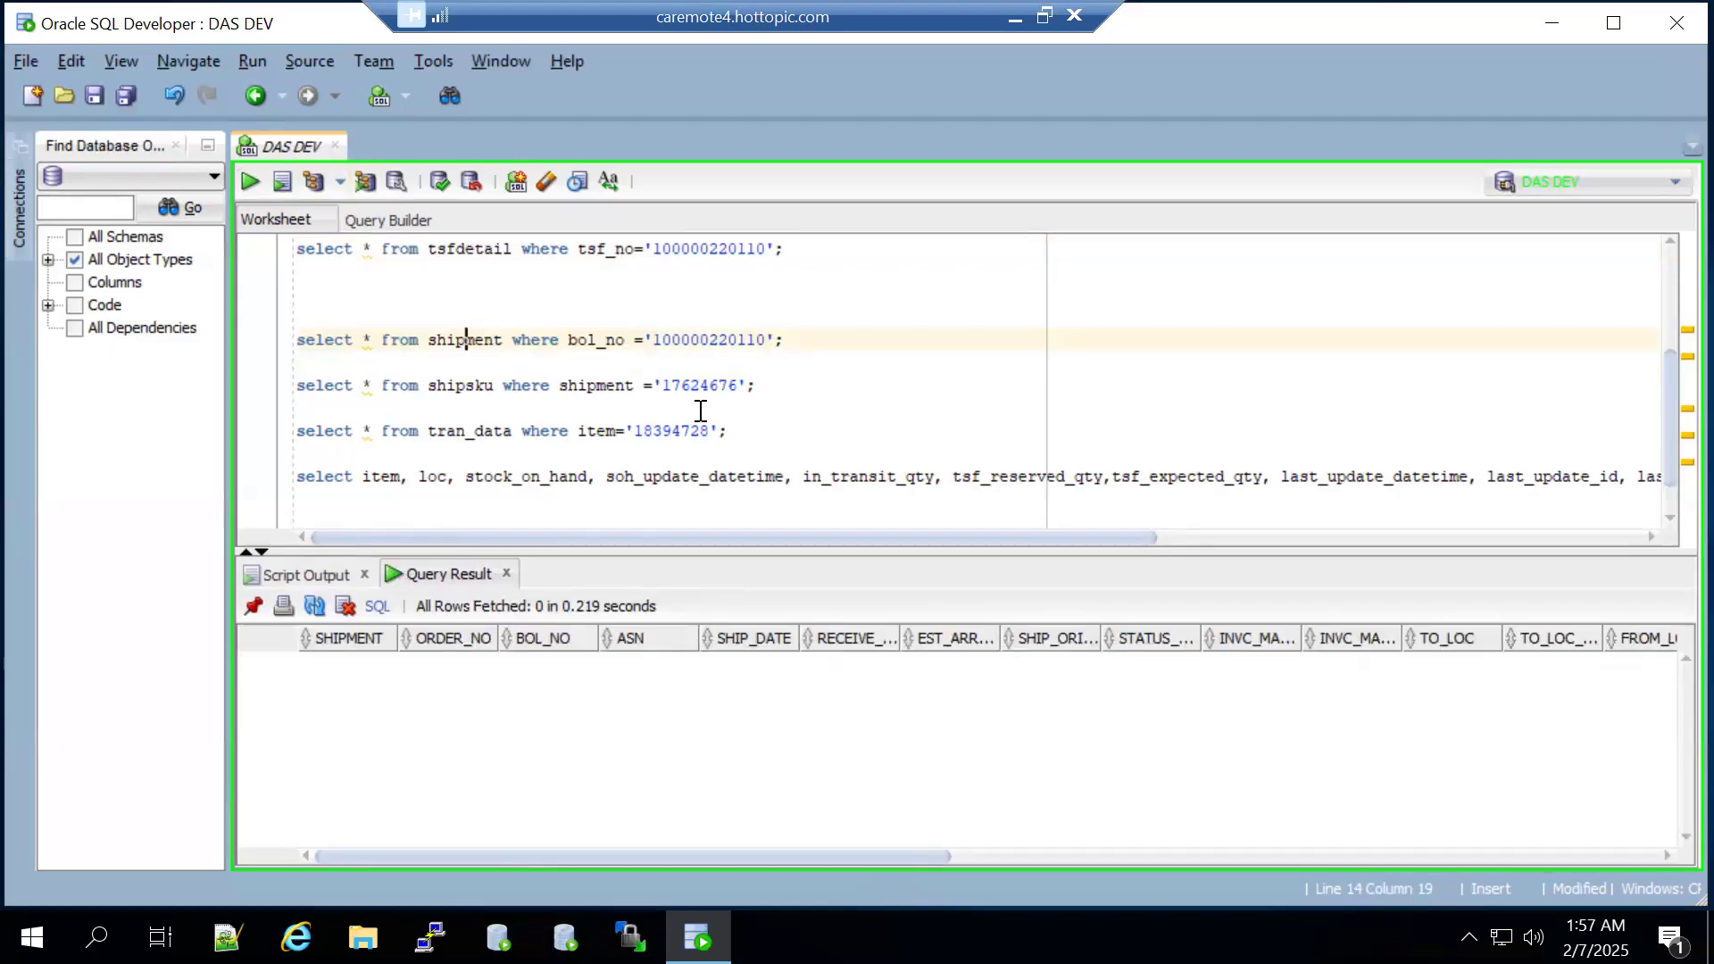
pyautogui.click(476, 430)
pyautogui.click(250, 183)
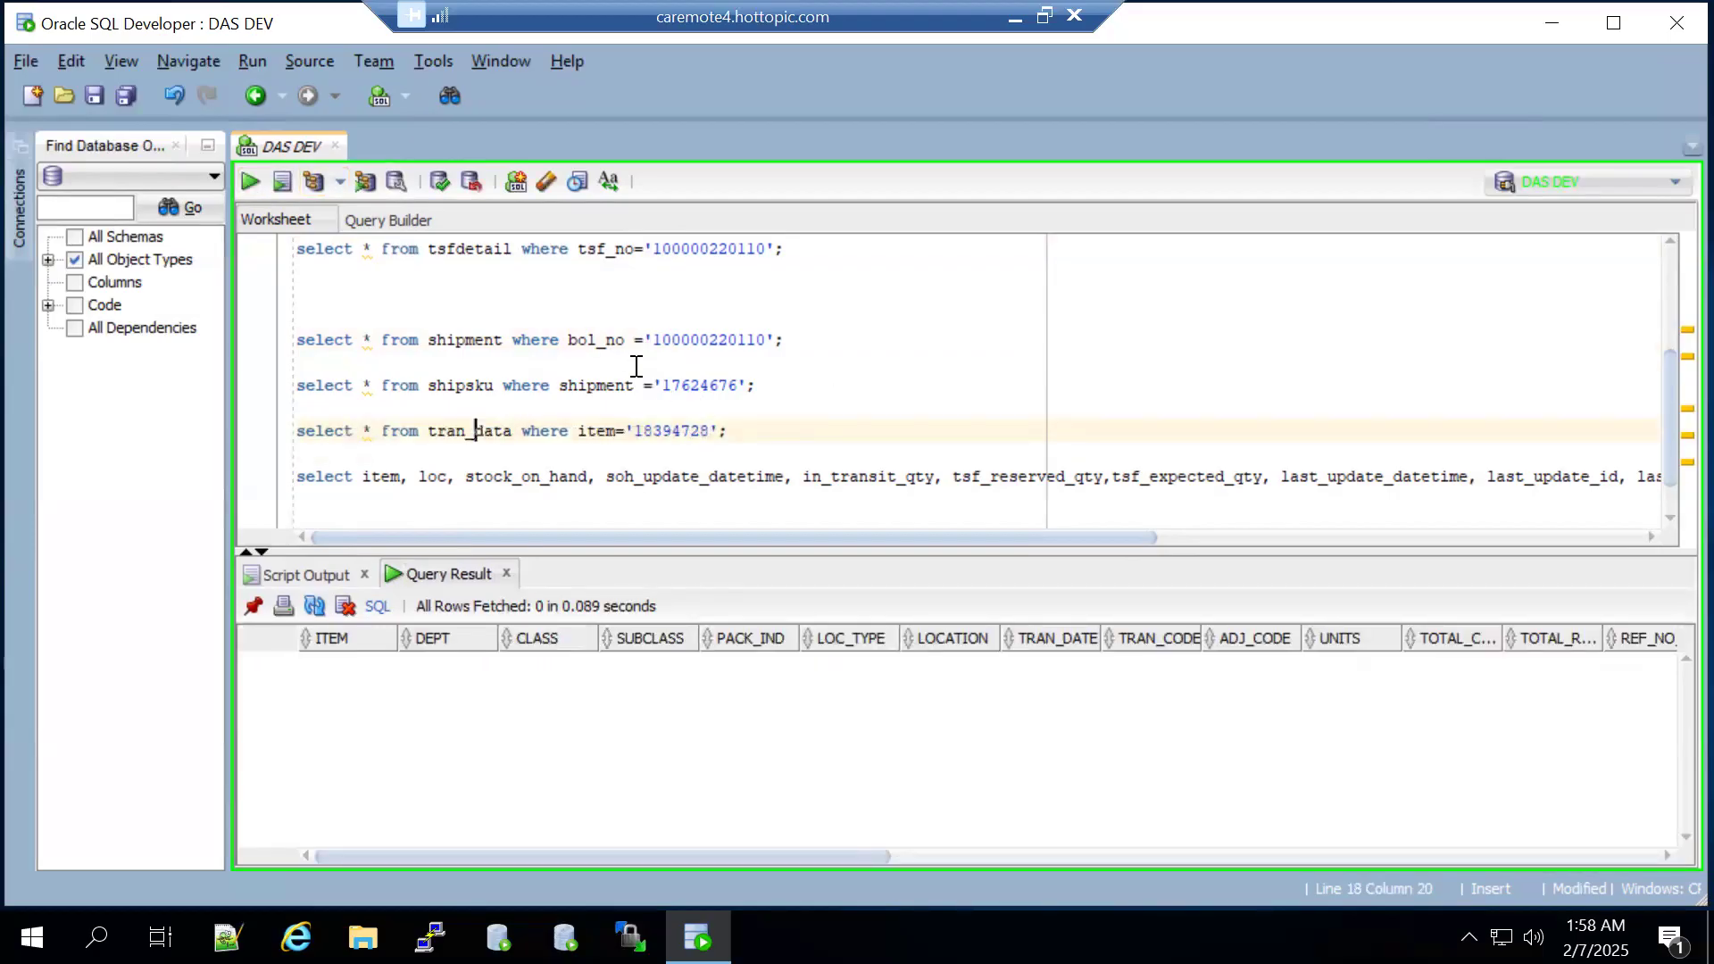
pyautogui.click(1014, 20)
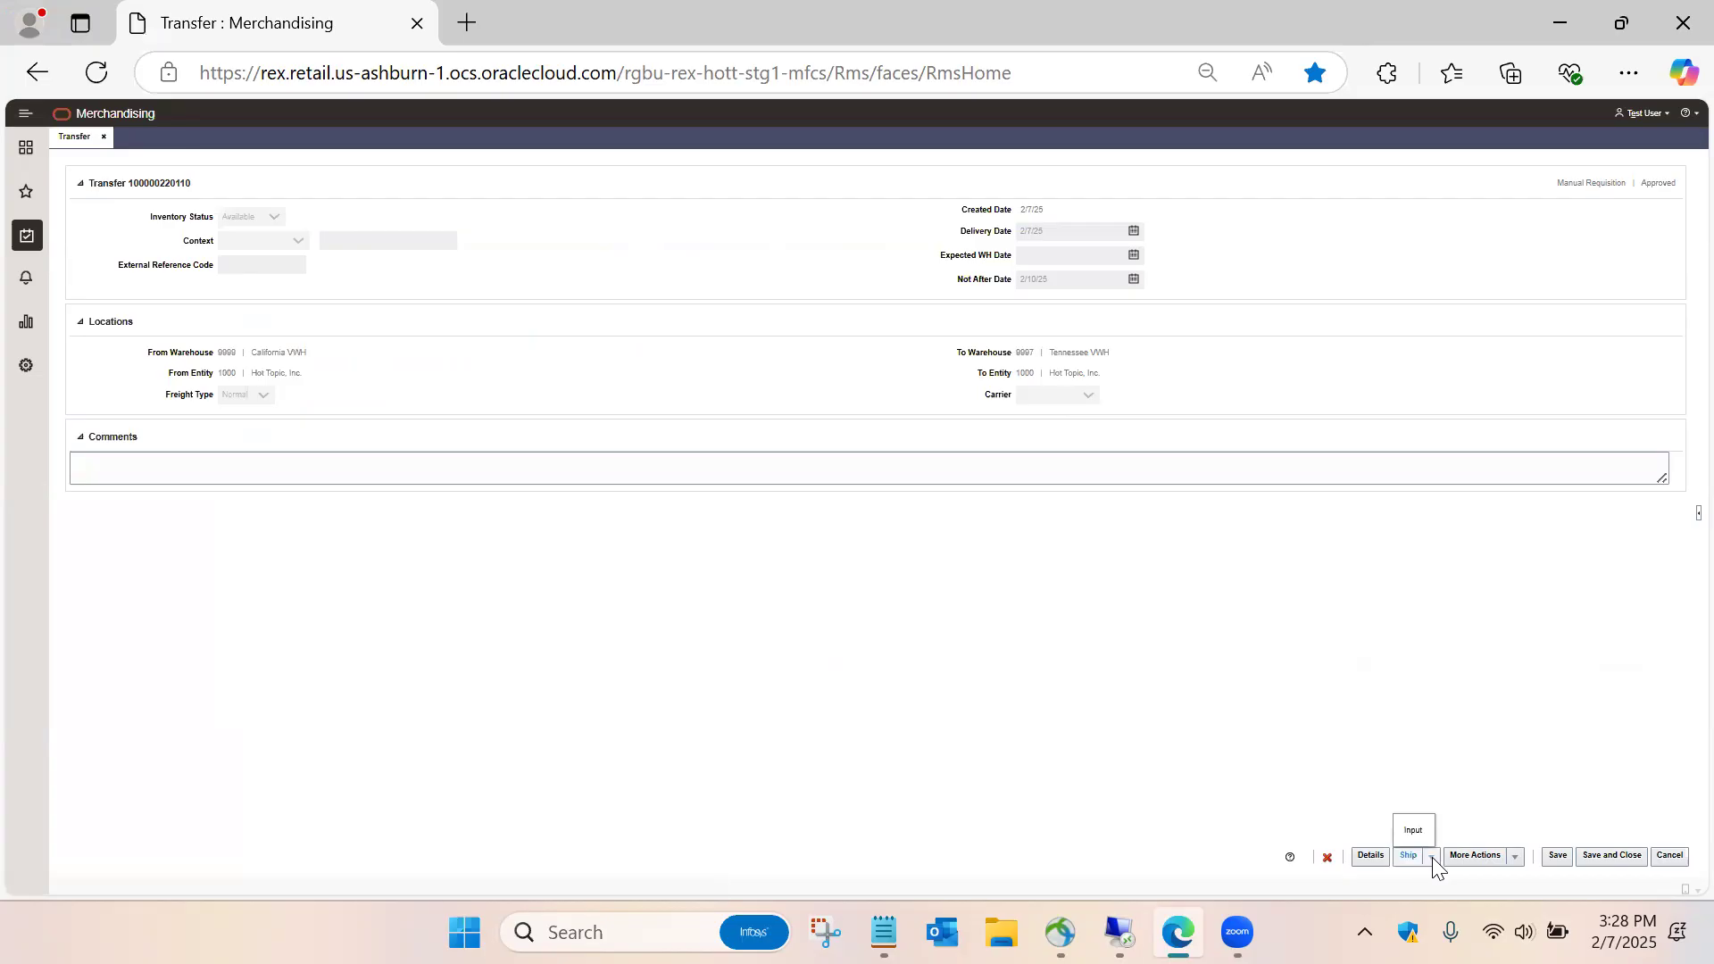
# - Ship the transfer by confirming the creation of a shipment, copy the generated BOL number, and save the transfer
pyautogui.click(1408, 857)
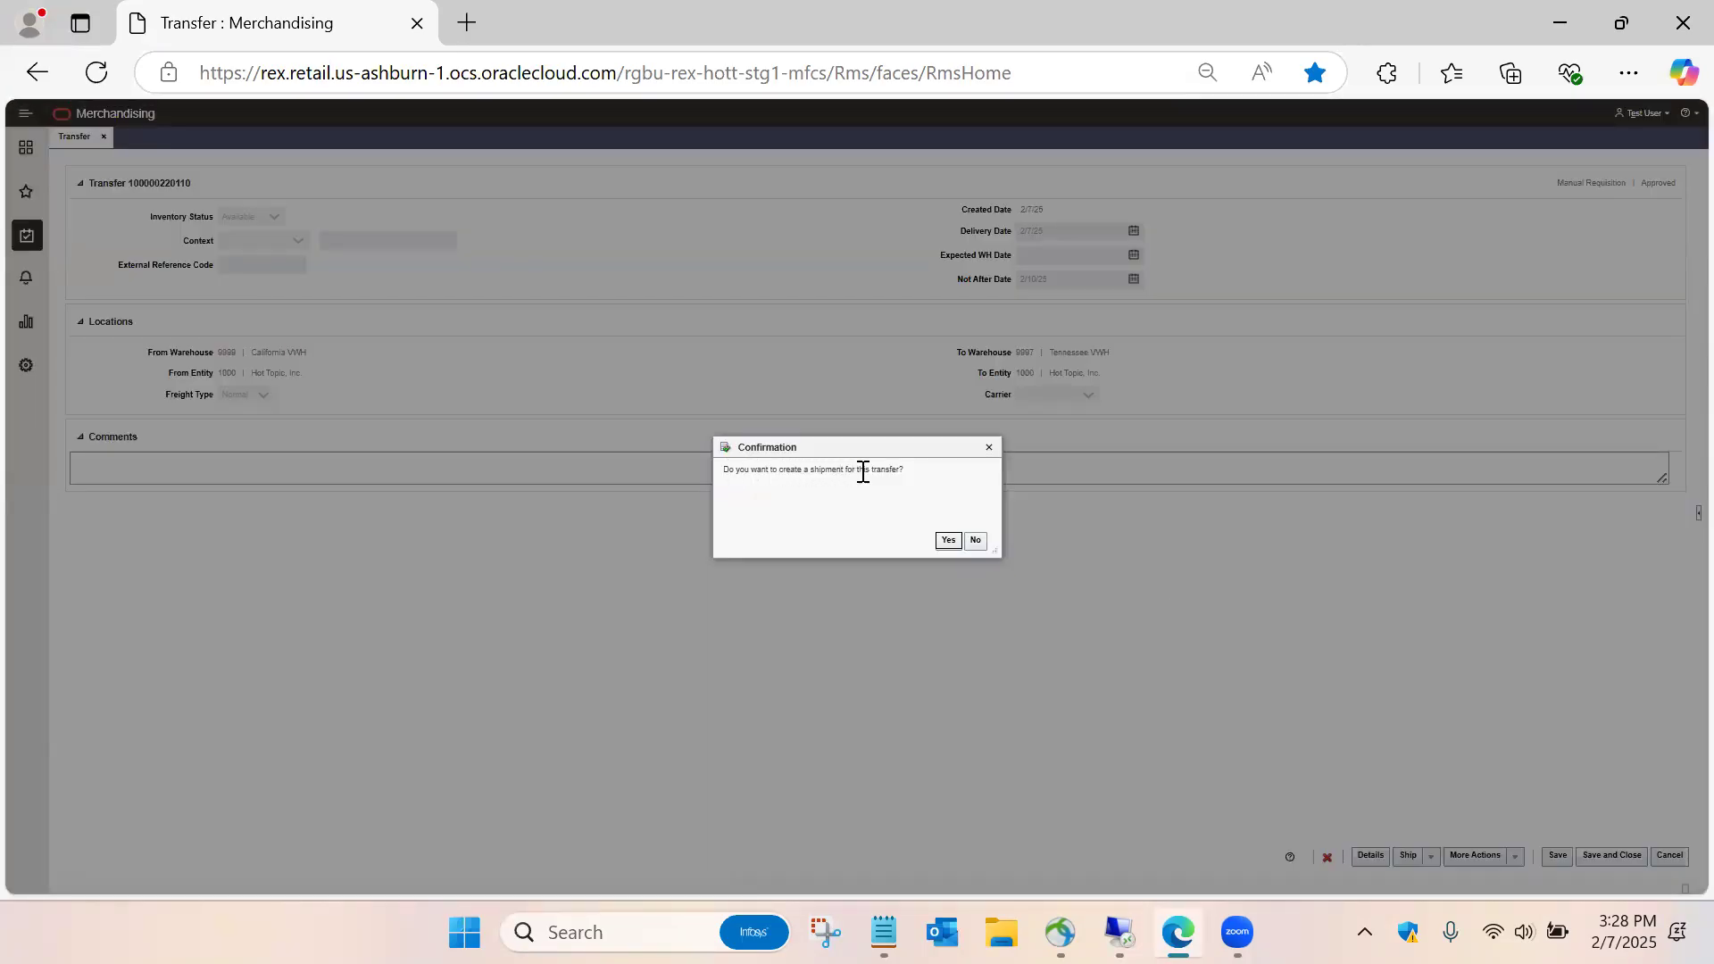
pyautogui.click(944, 539)
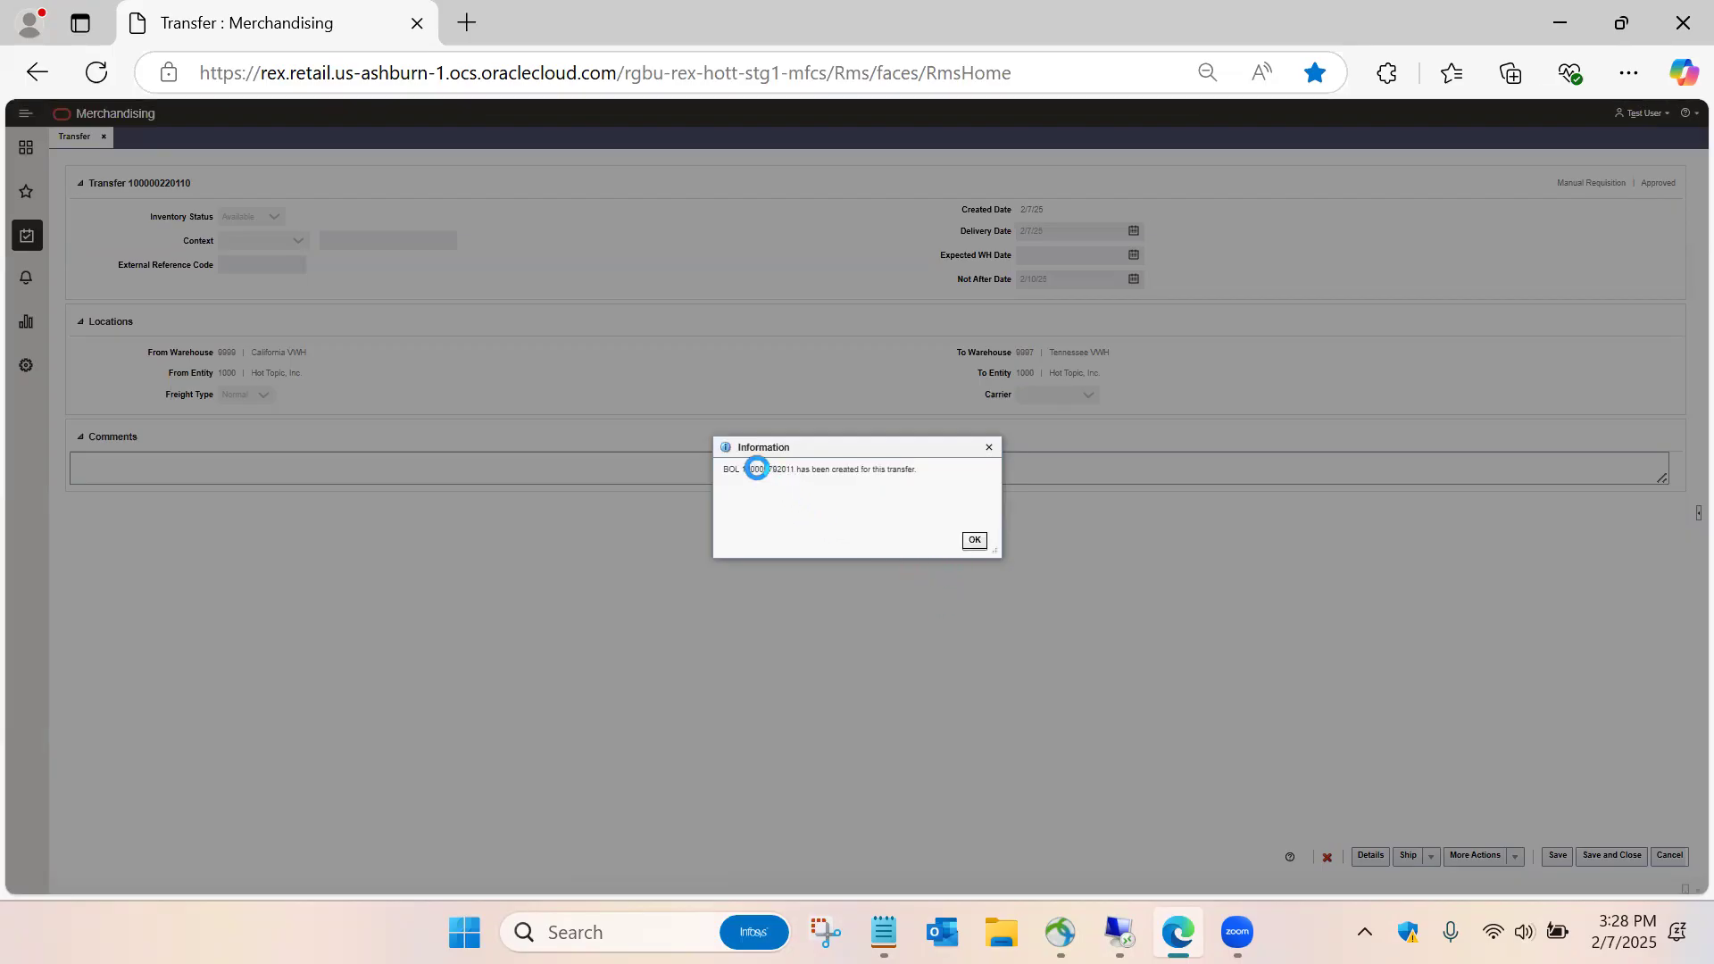
pyautogui.doubleClick(757, 471)
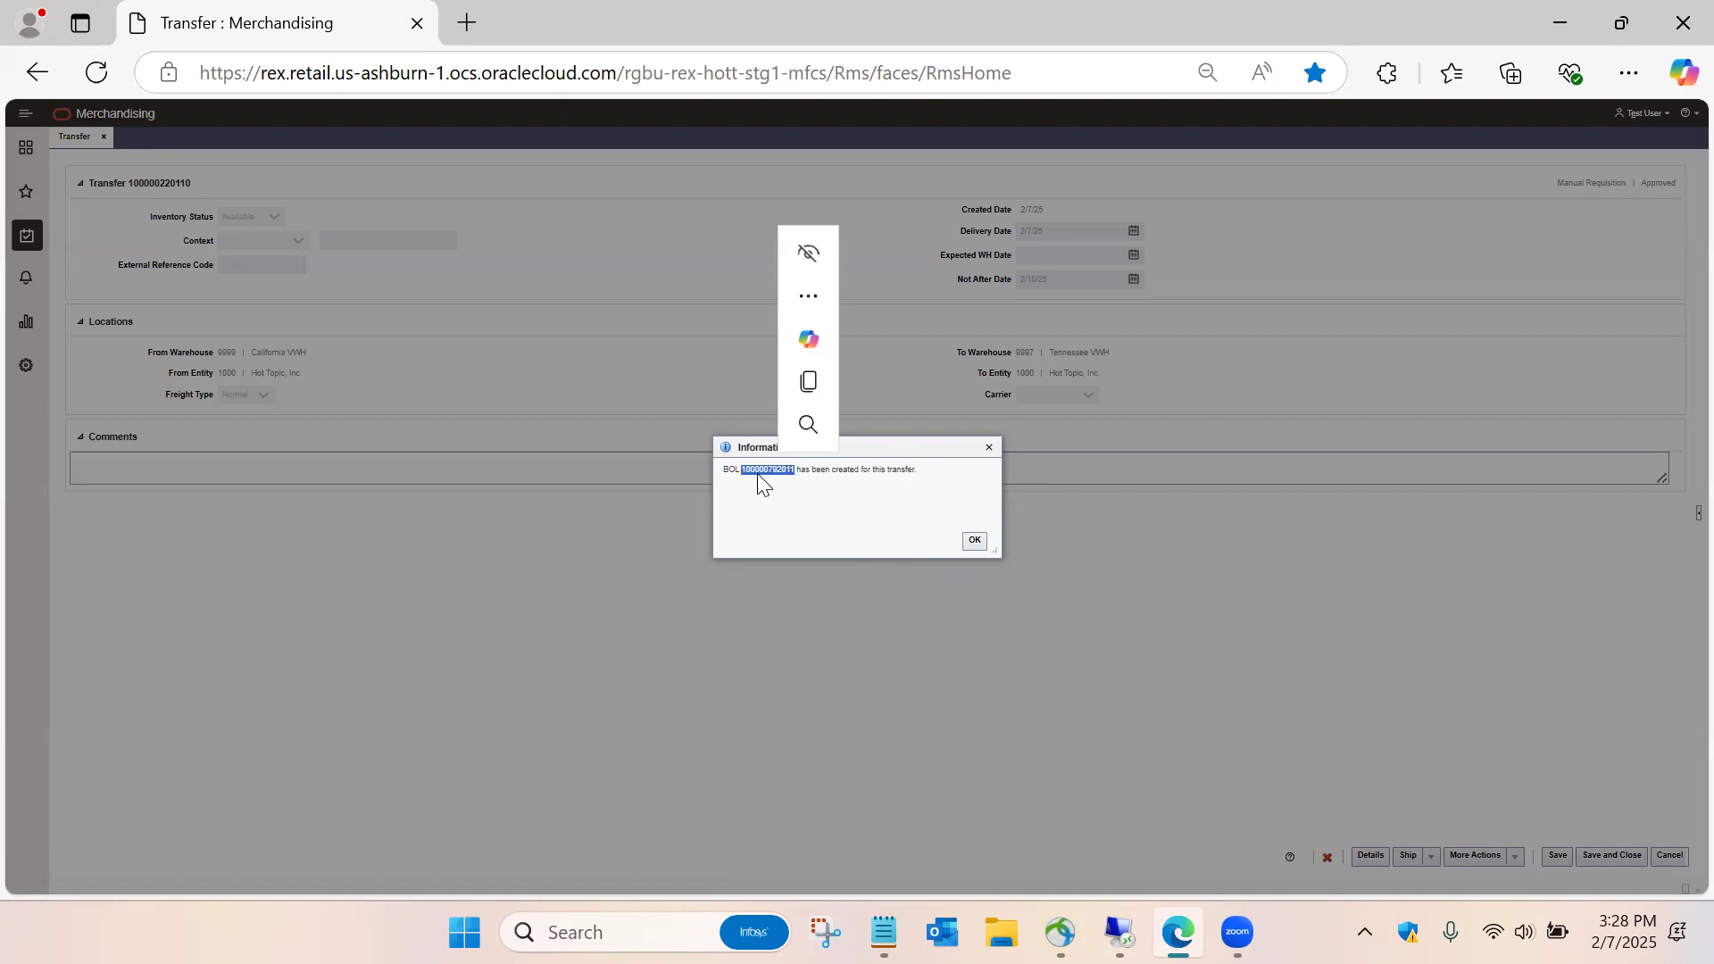
pyautogui.hotkey('ctrl', 'c')
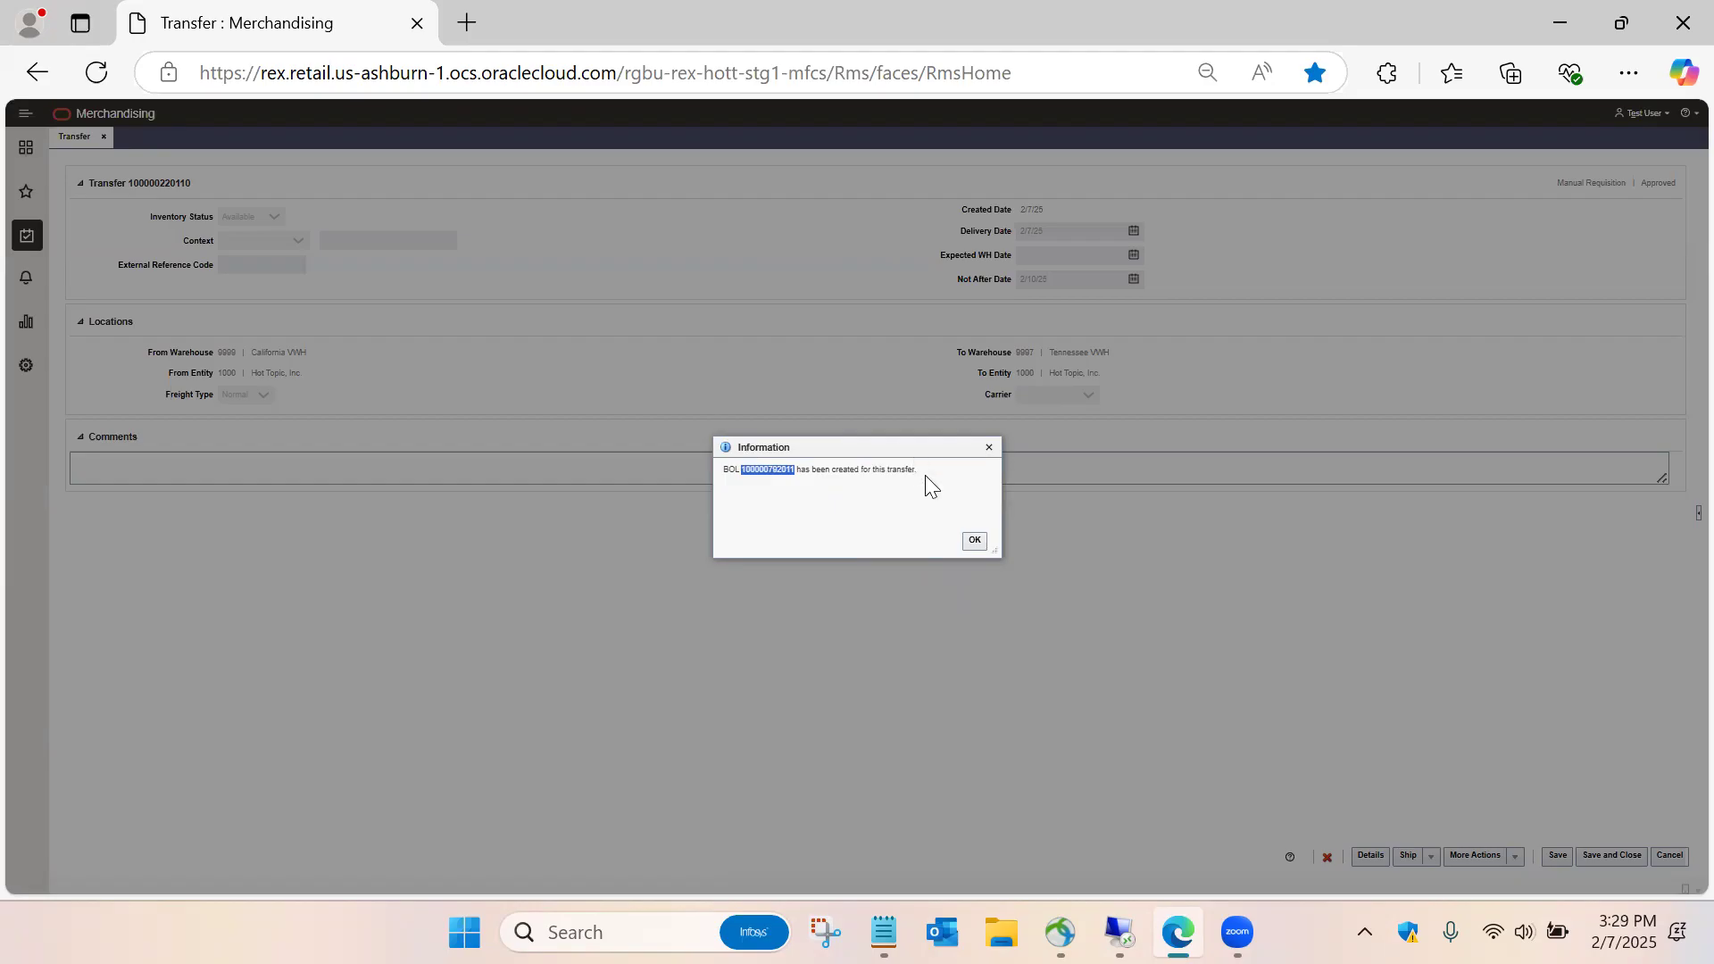
pyautogui.click(973, 541)
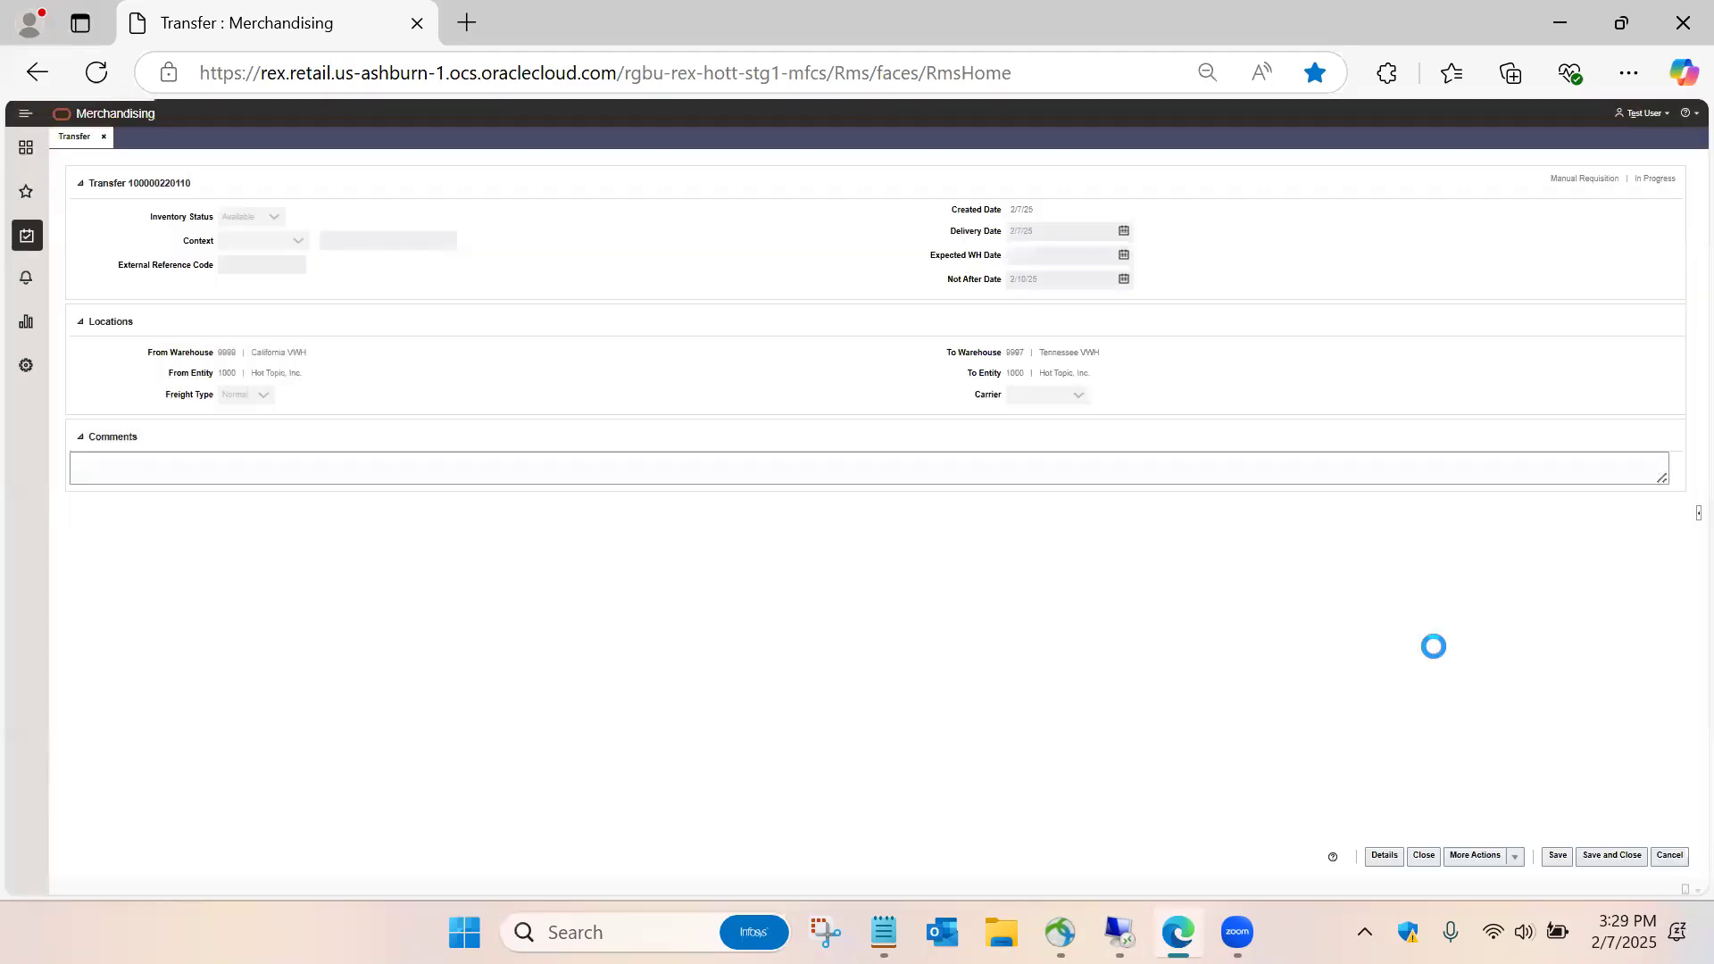
pyautogui.click(1557, 855)
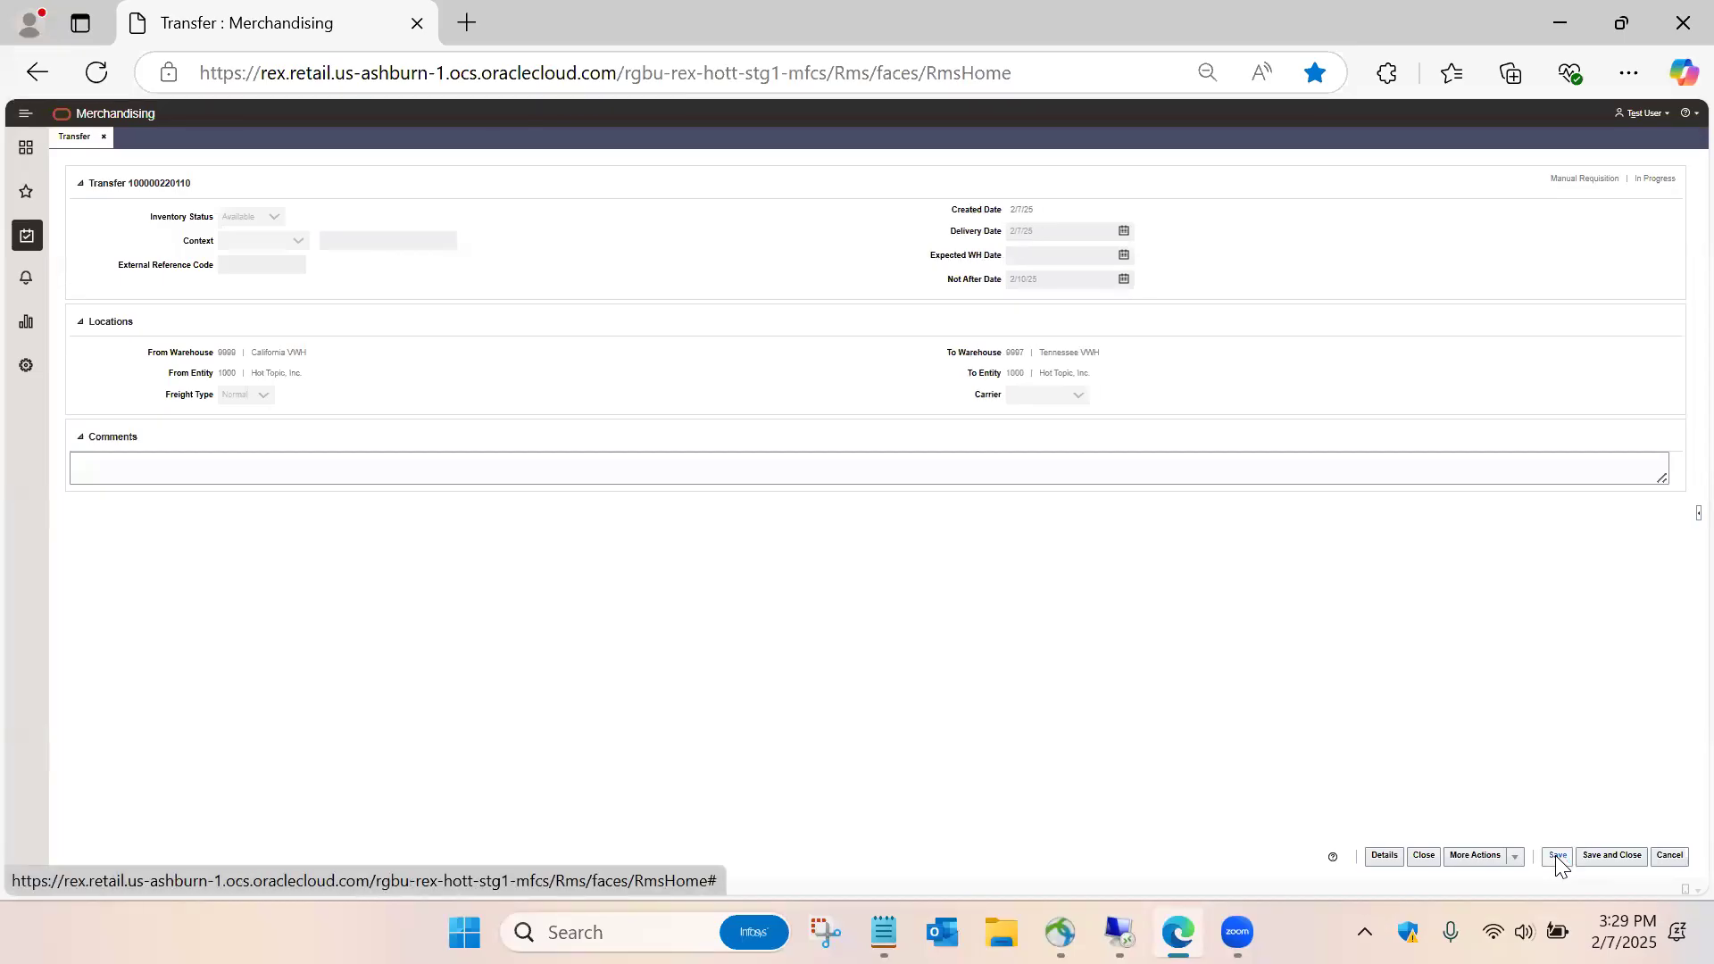
# - Switch to SQL Developer and rerun the warehouse 9999 stock query to check stock on hand, its update date and the reserved quantity
pyautogui.click(1119, 932)
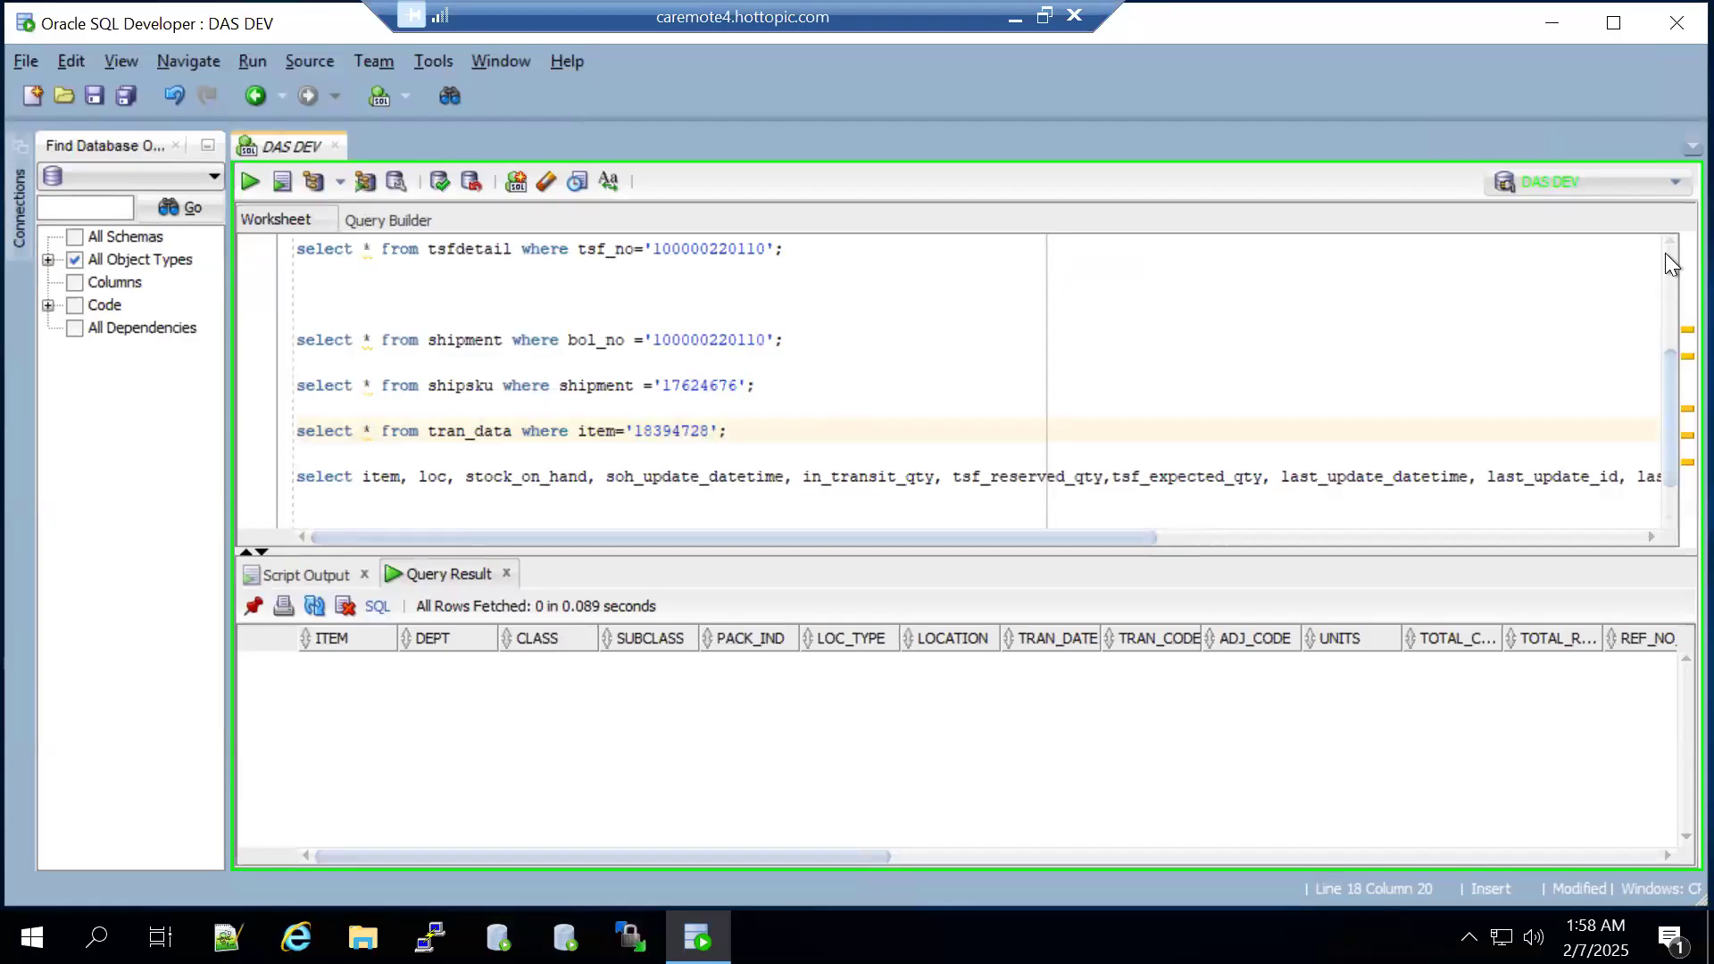
pyautogui.scroll(3, 1664, 254)
pyautogui.click(421, 249)
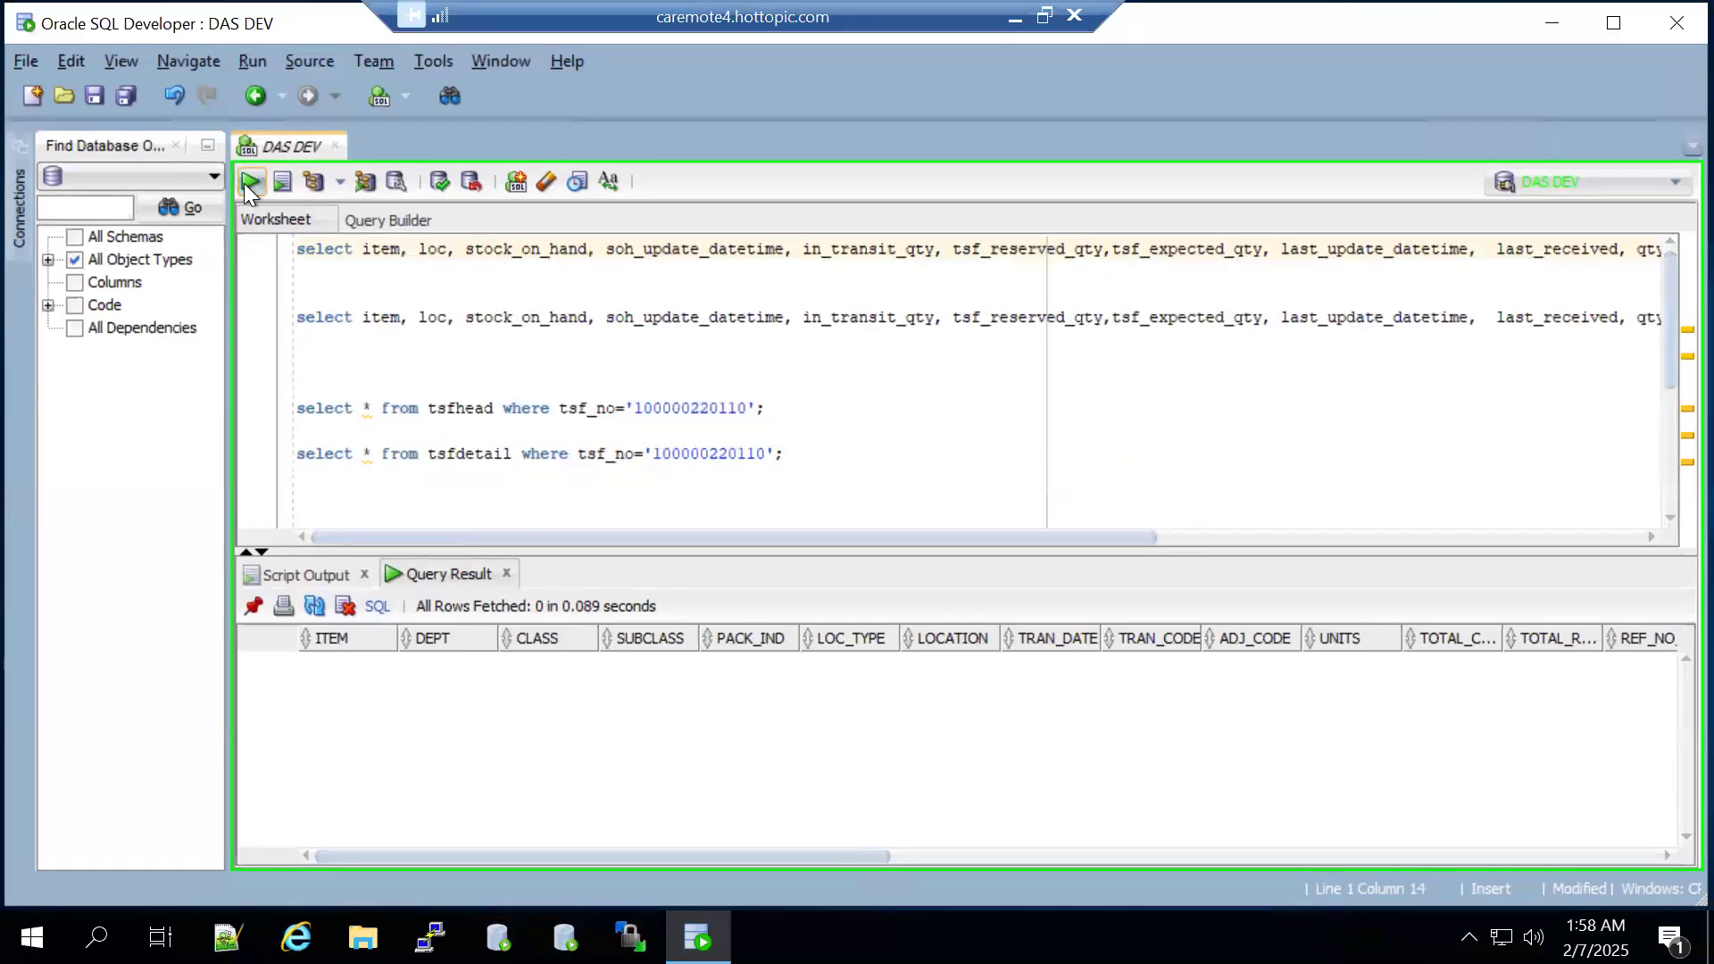
pyautogui.click(244, 184)
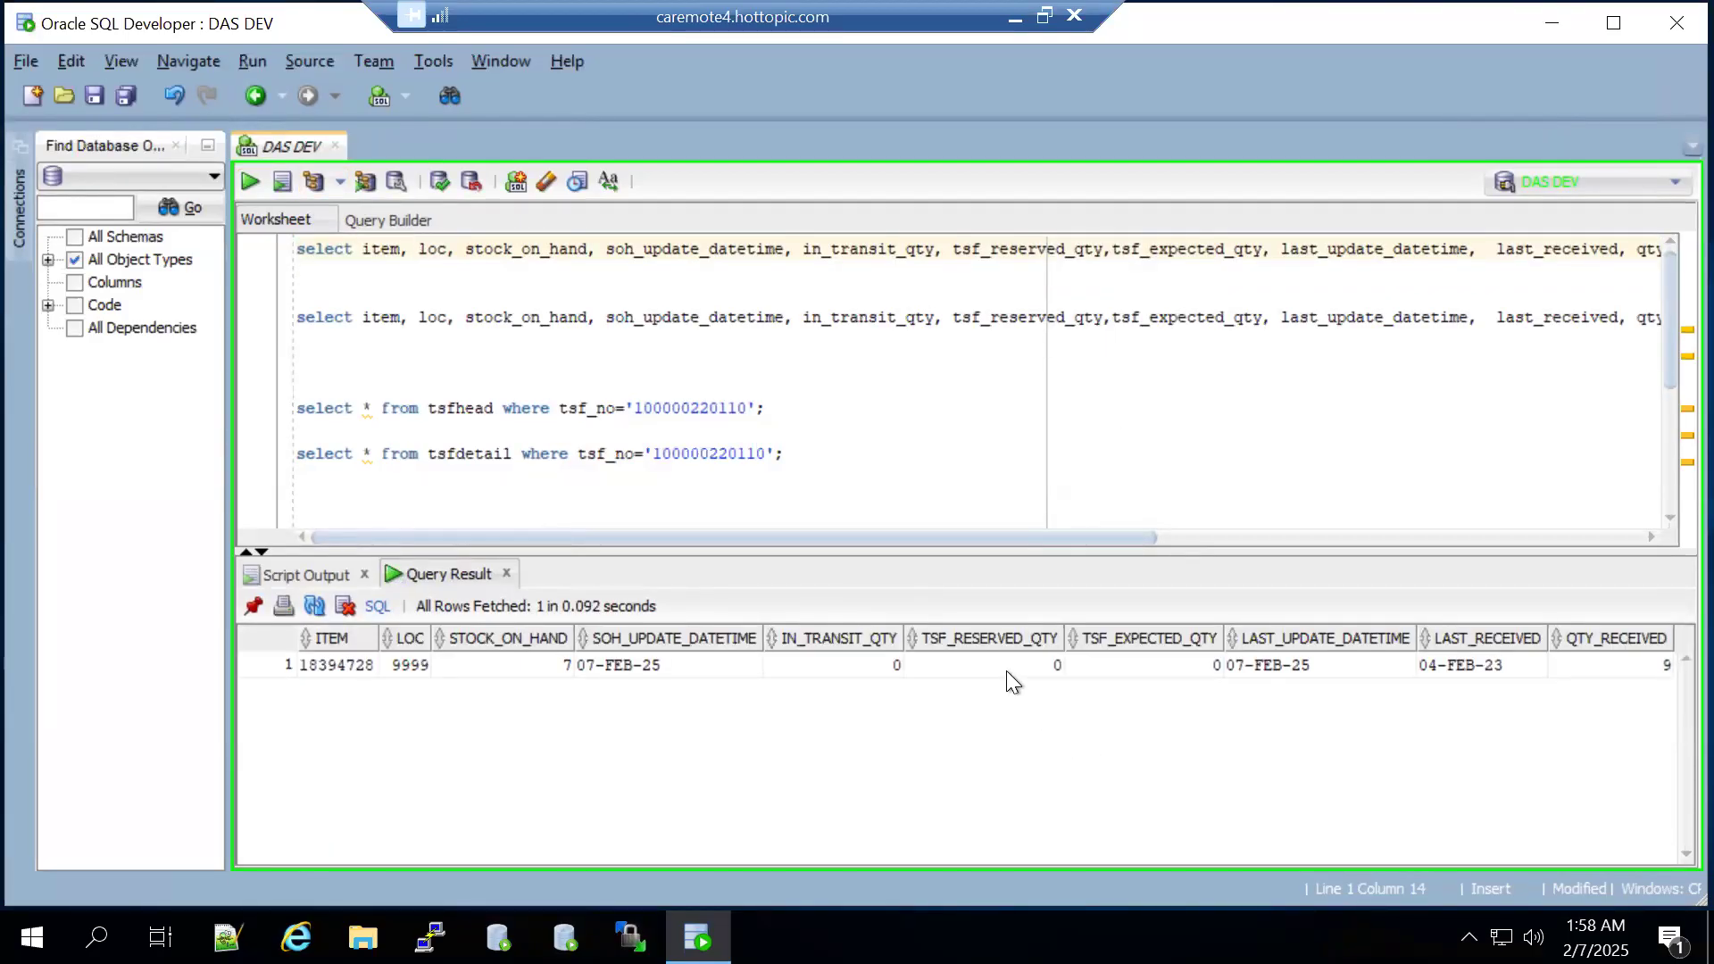
pyautogui.click(1031, 665)
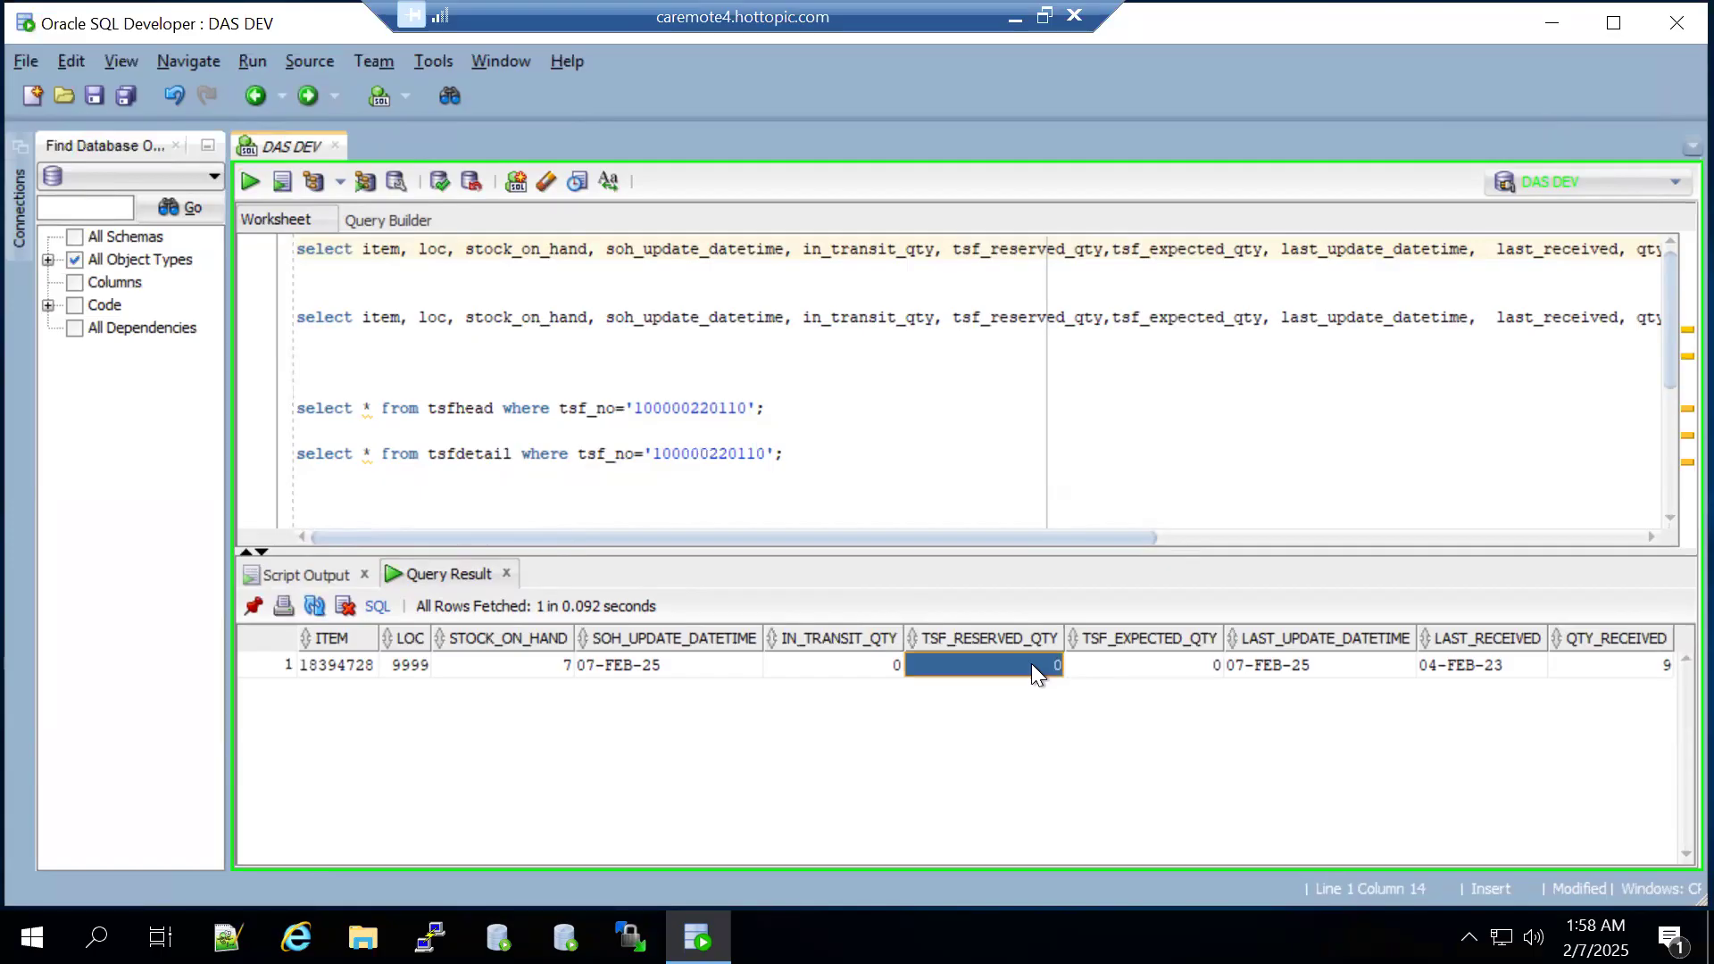
pyautogui.click(528, 668)
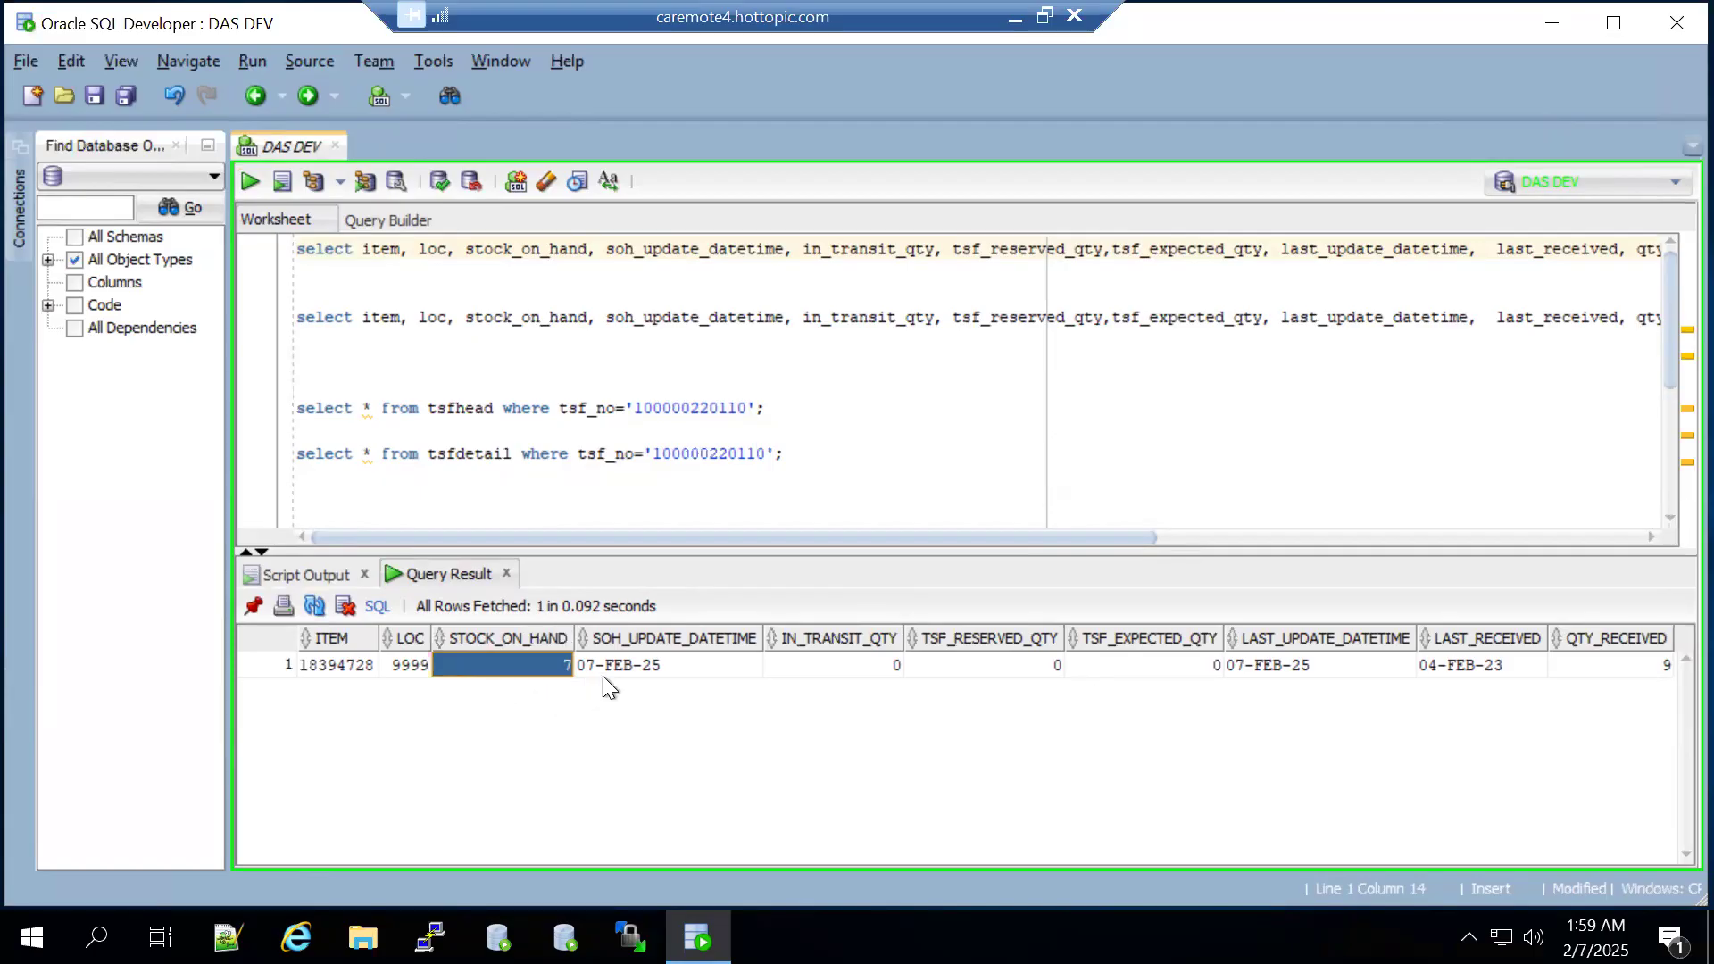
pyautogui.click(628, 668)
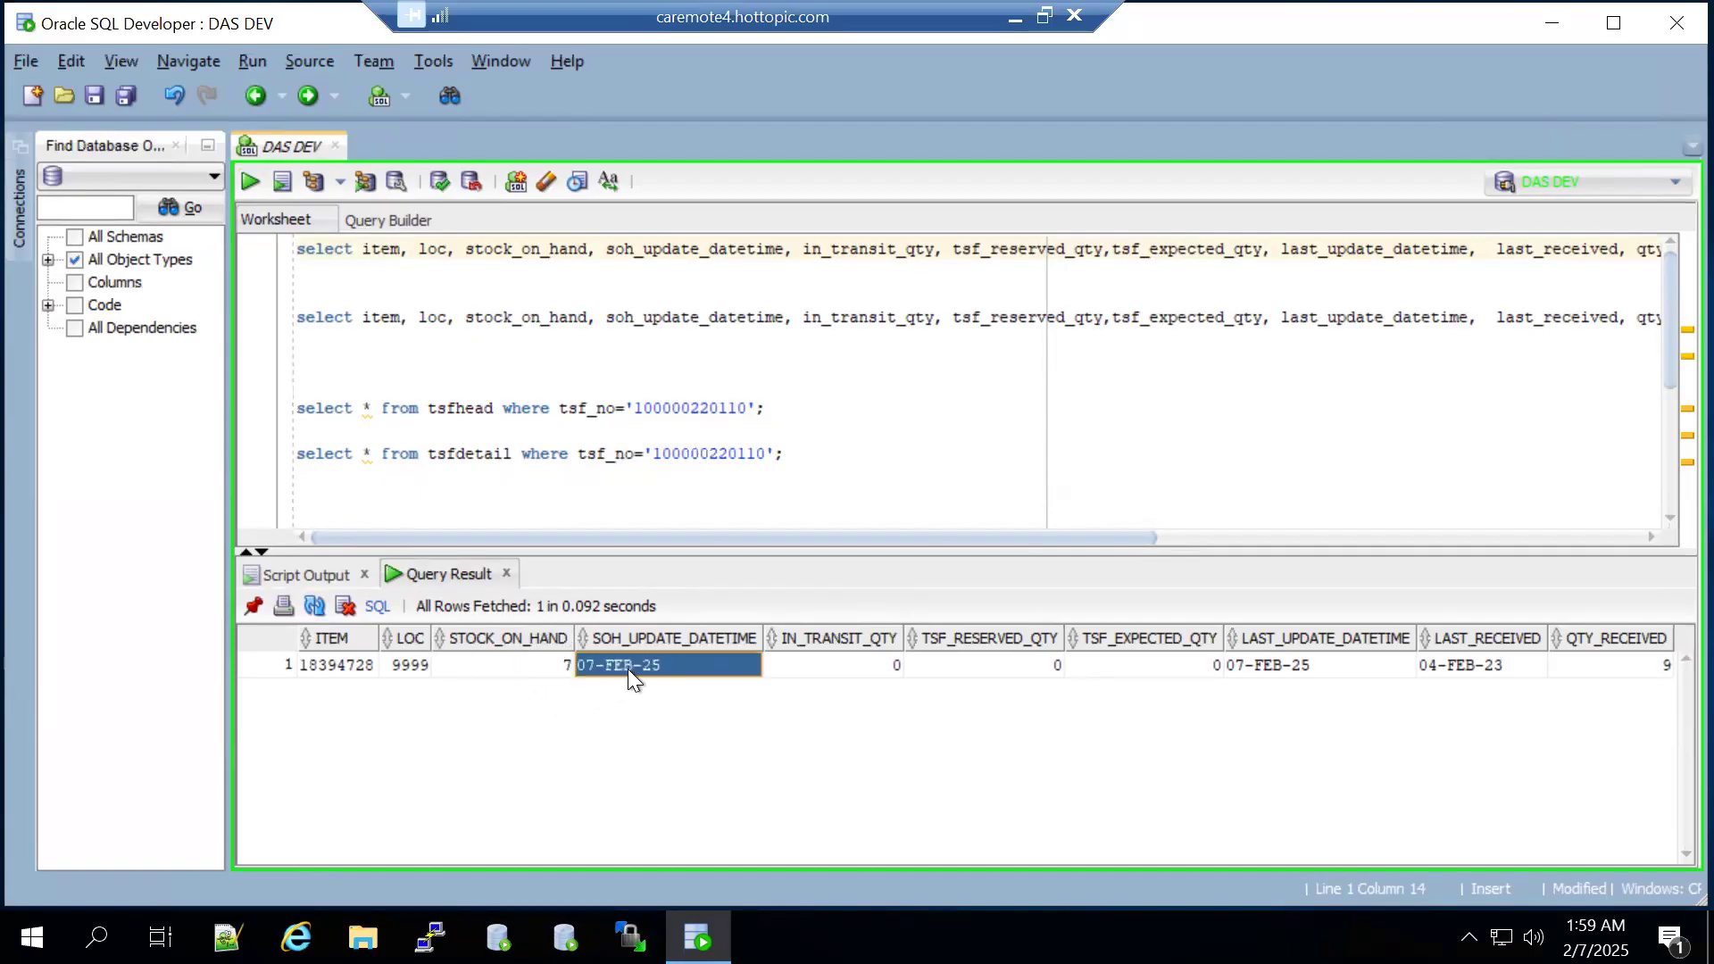
pyautogui.click(1020, 667)
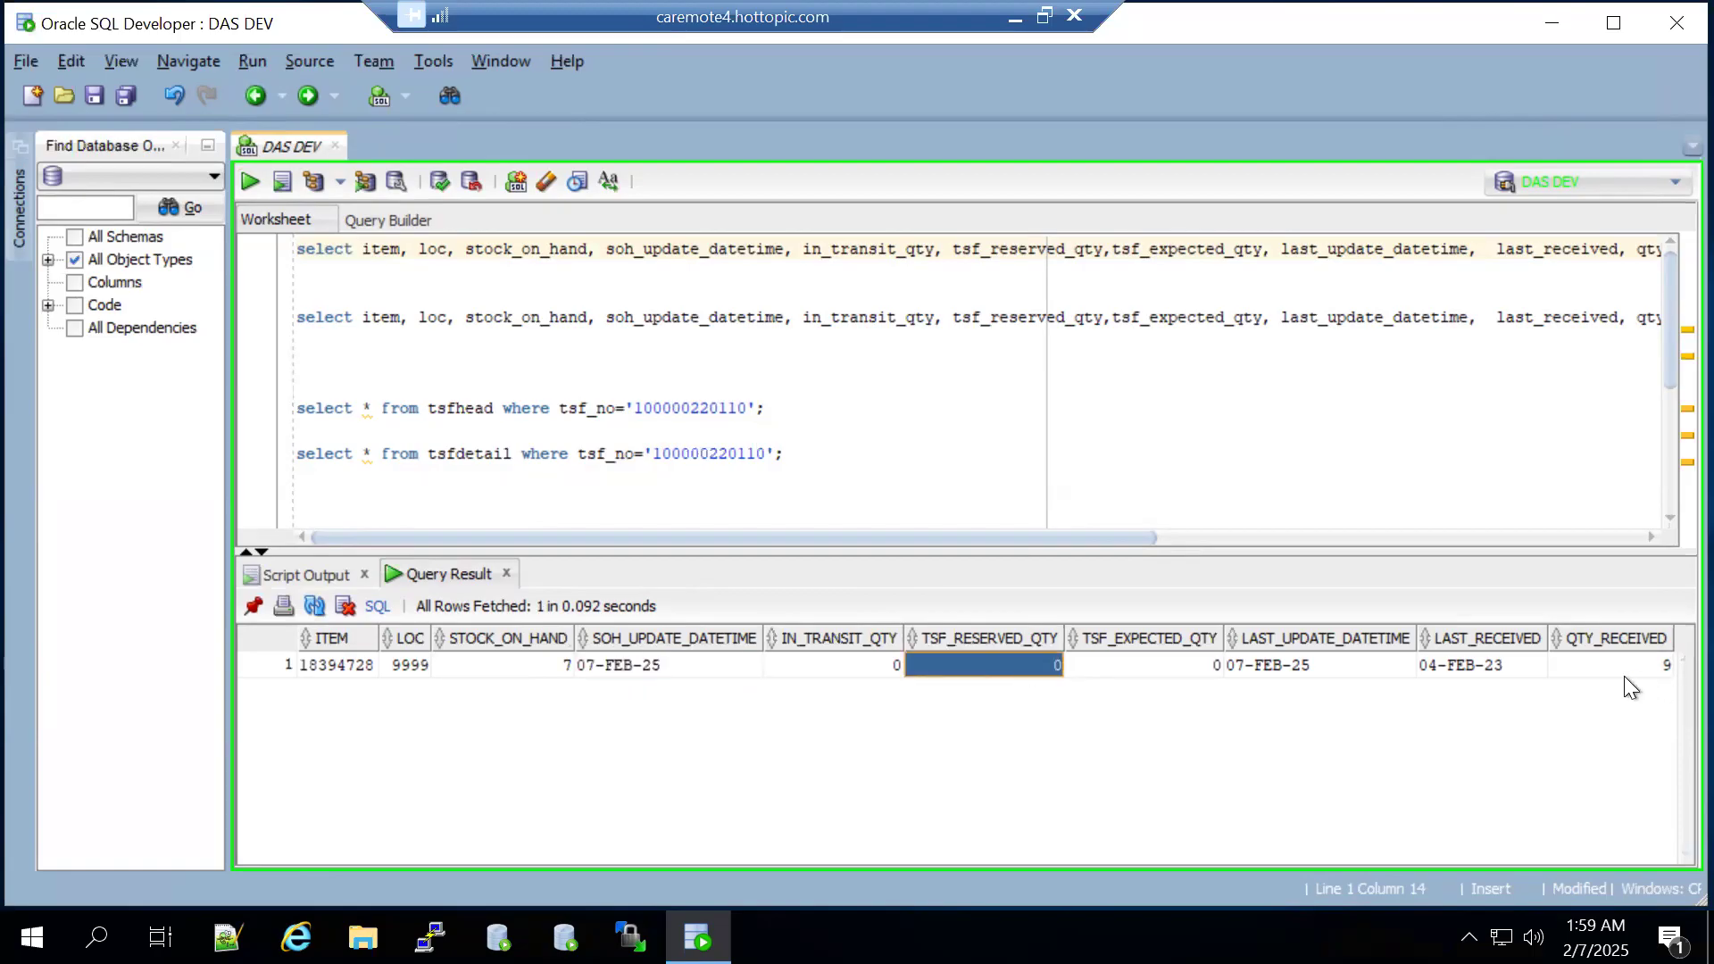
# - Check the warehouse 9999 row's last-received and last-update dates, viewing the full timestamp of LAST_UPDATE_DATETIME
pyautogui.click(1301, 671)
pyautogui.click(1508, 660)
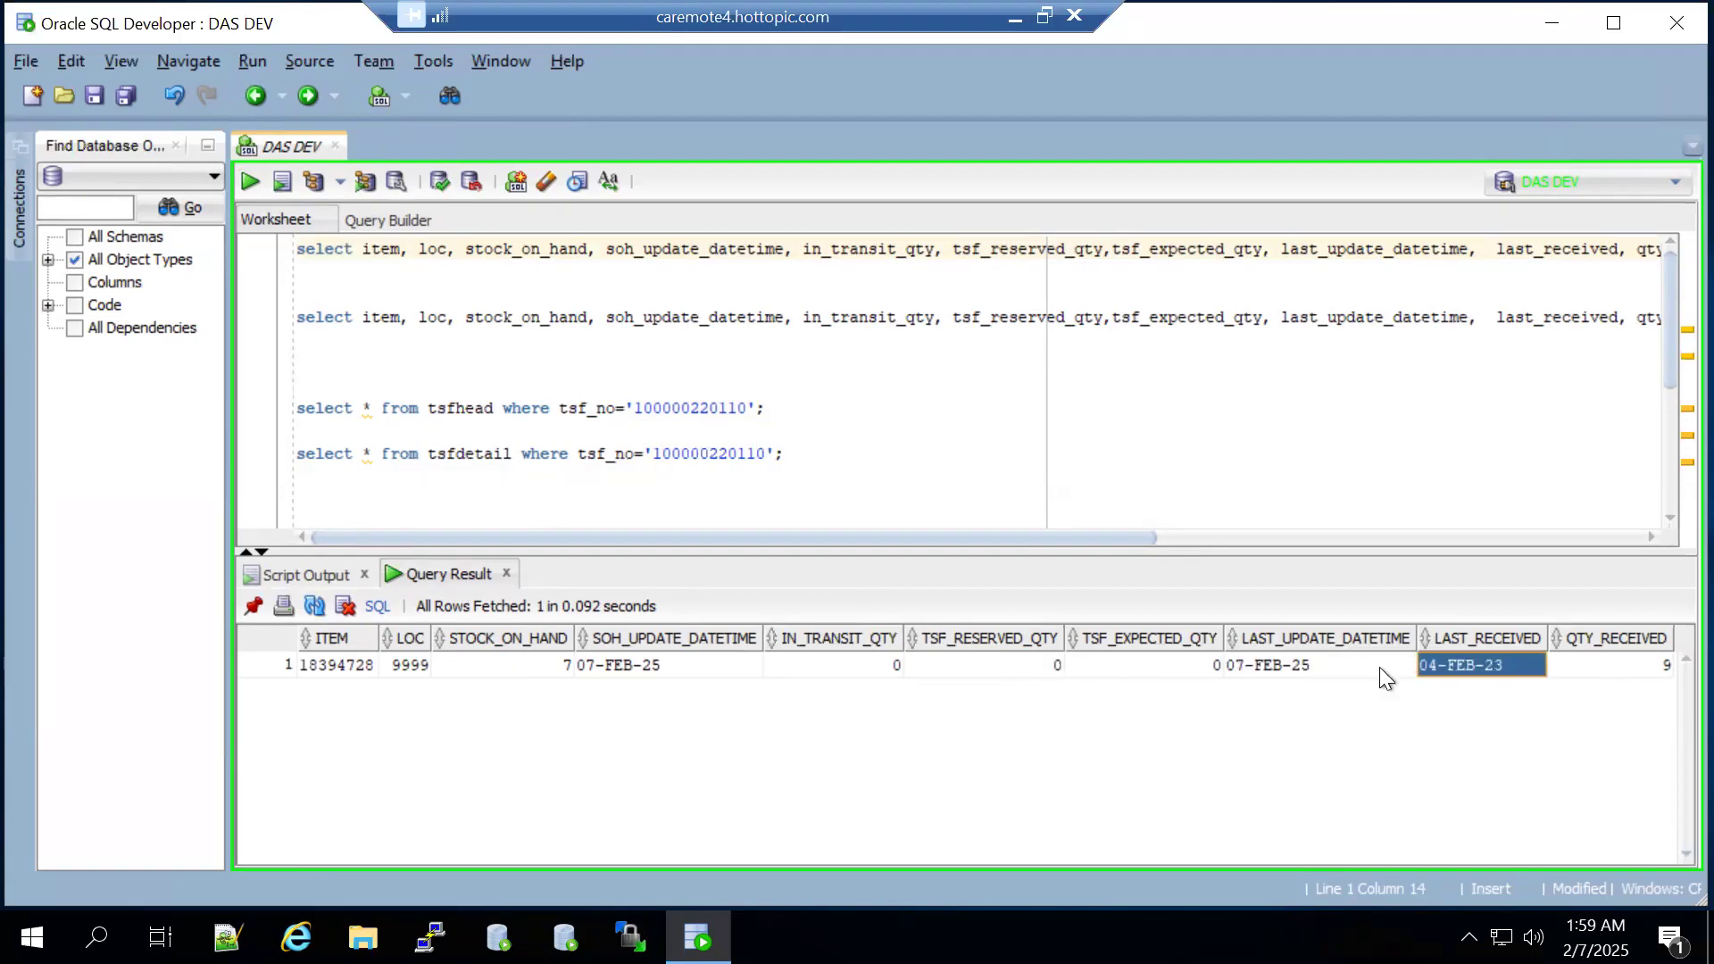
pyautogui.click(1397, 670)
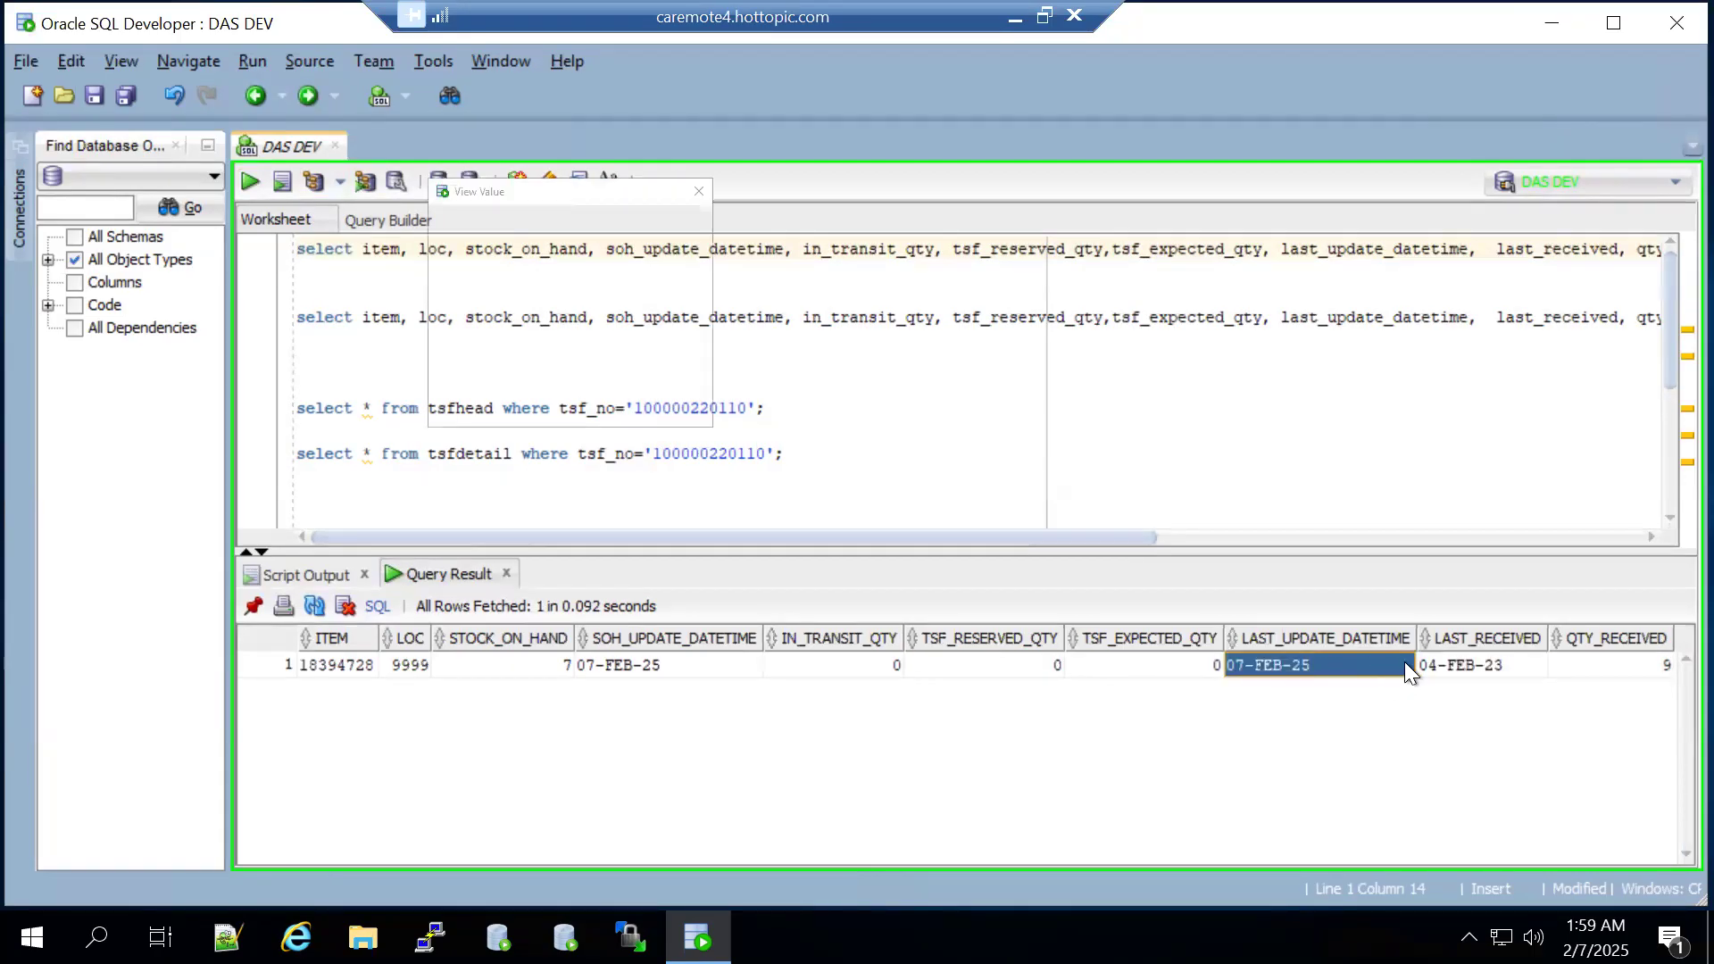
pyautogui.doubleClick(1405, 661)
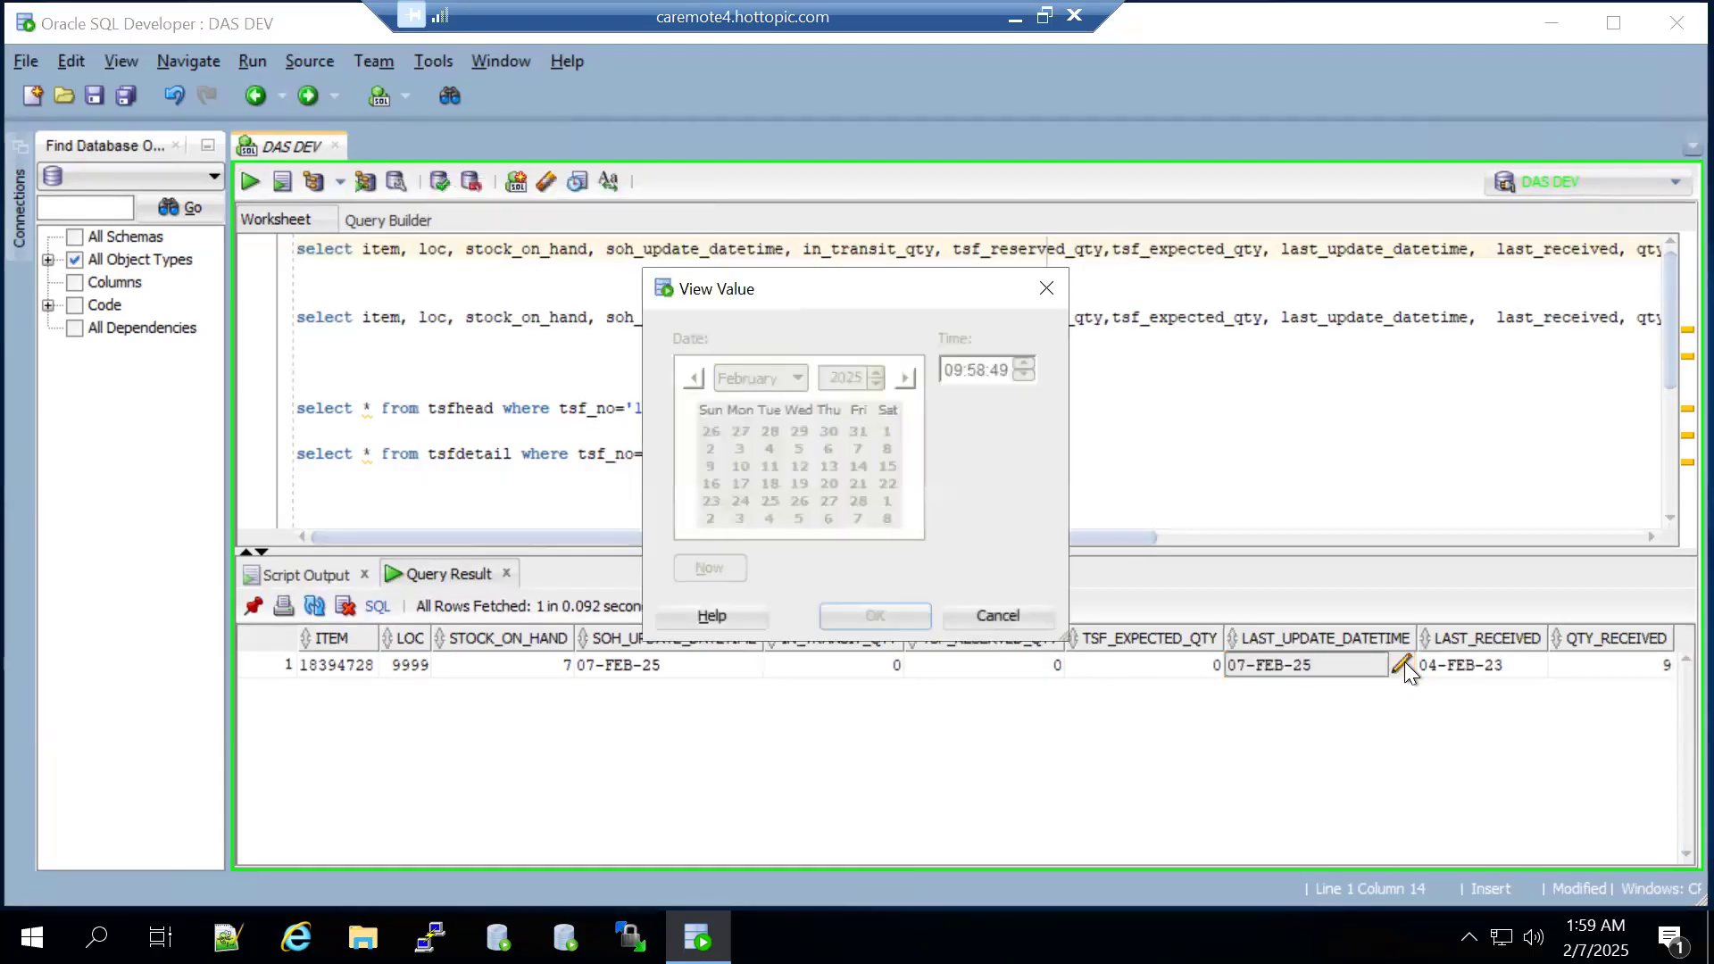
pyautogui.click(1046, 290)
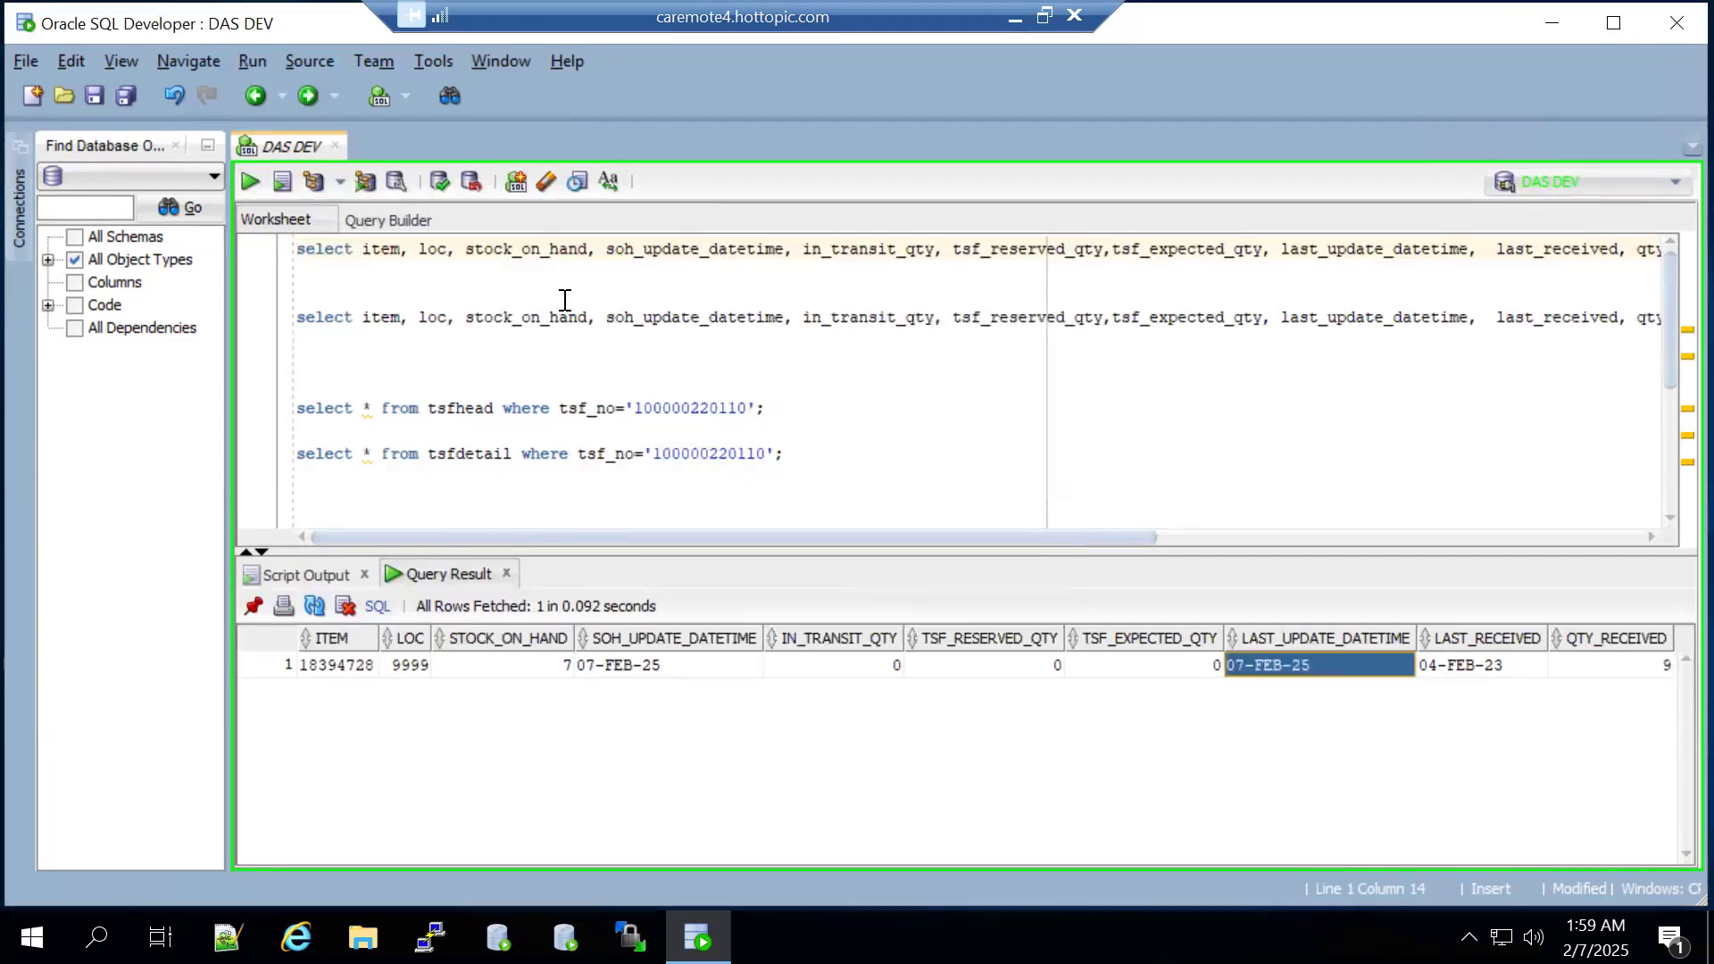
# - Rerun the warehouse 9997 stock query and check the in-transit quantity, expected quantity and last-update date
pyautogui.click(485, 319)
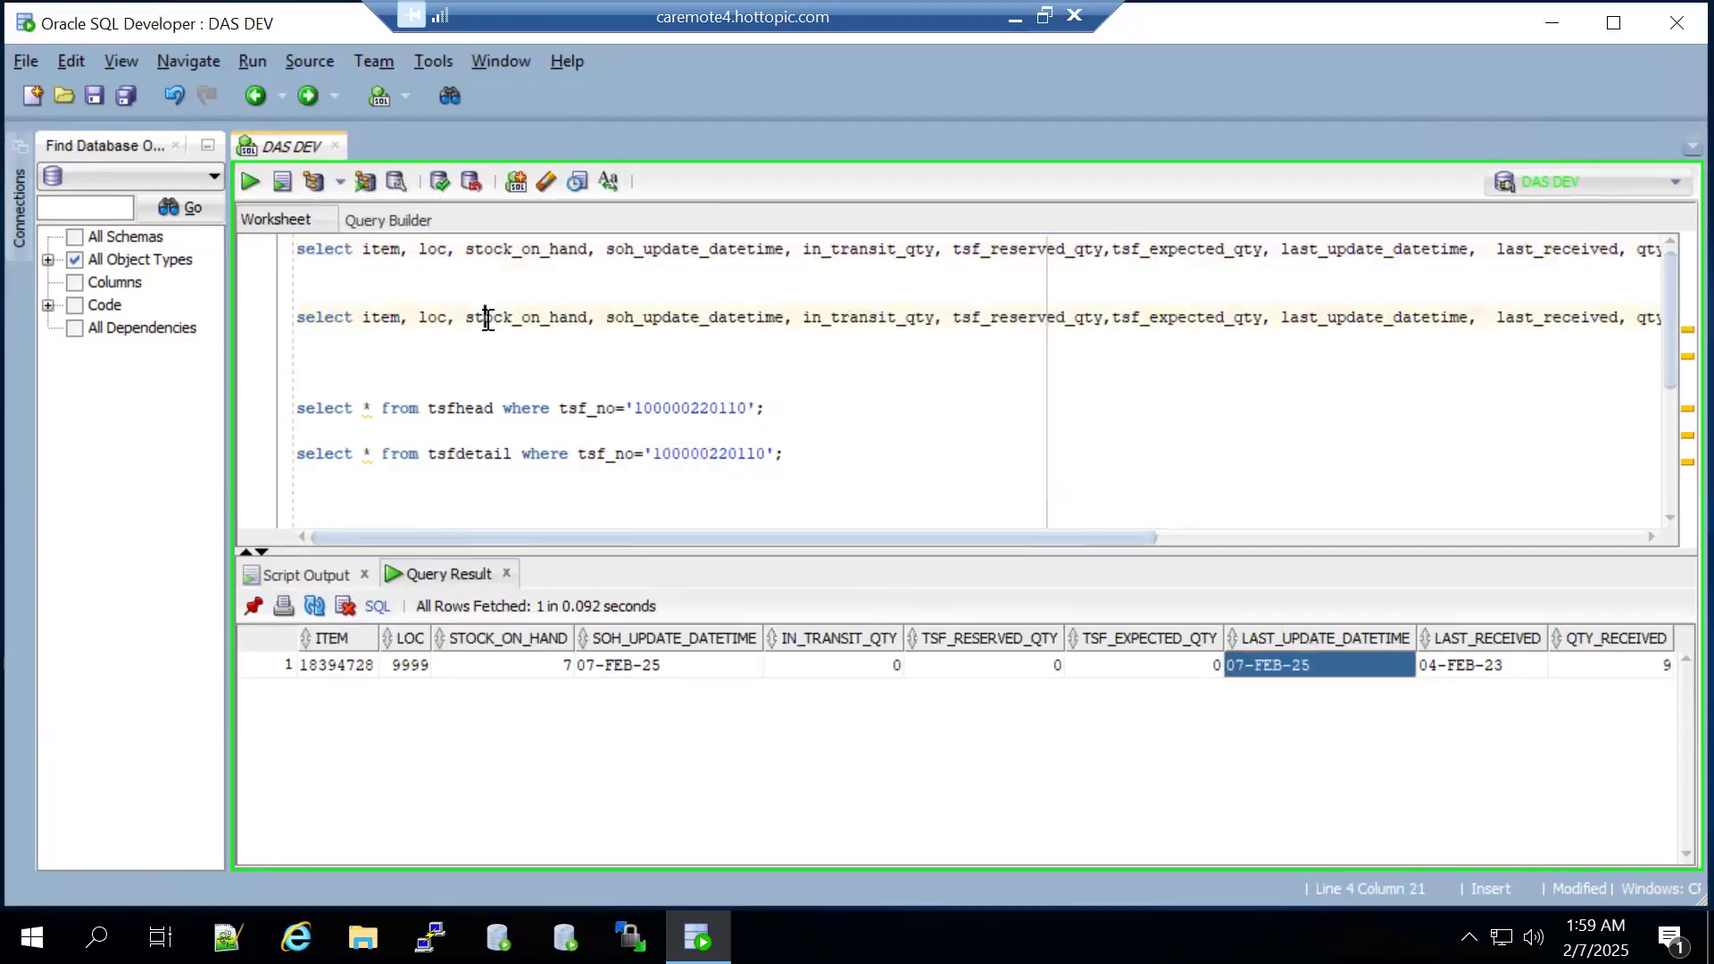
pyautogui.click(249, 182)
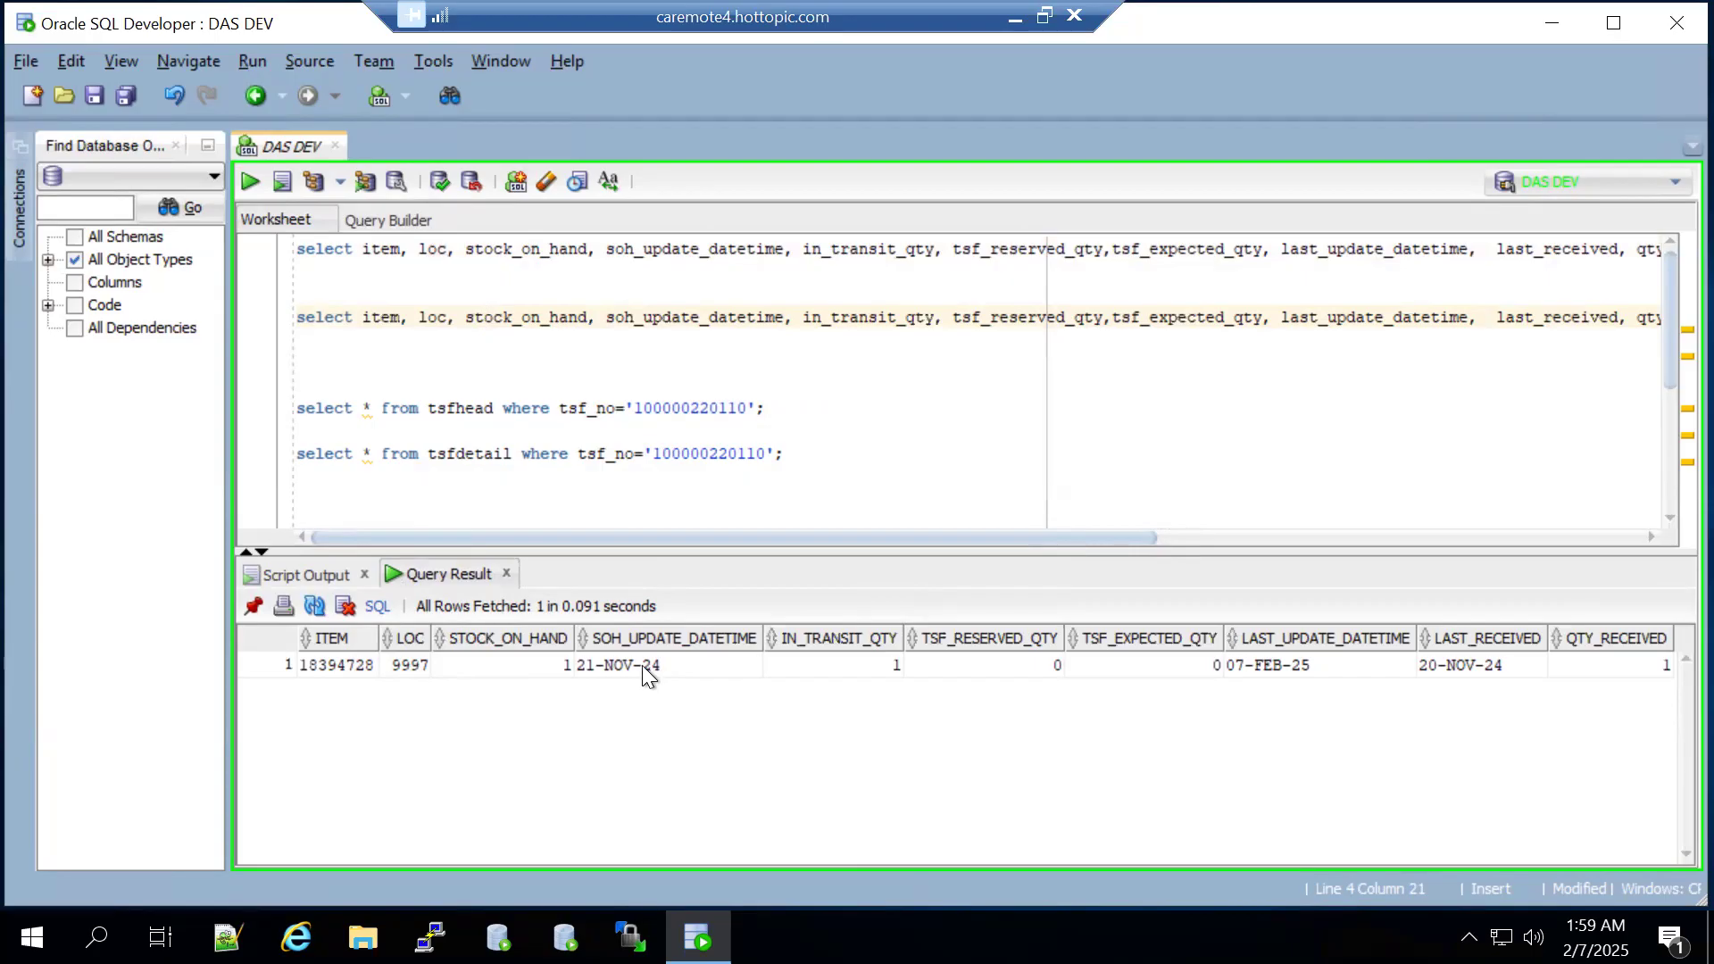
pyautogui.click(870, 662)
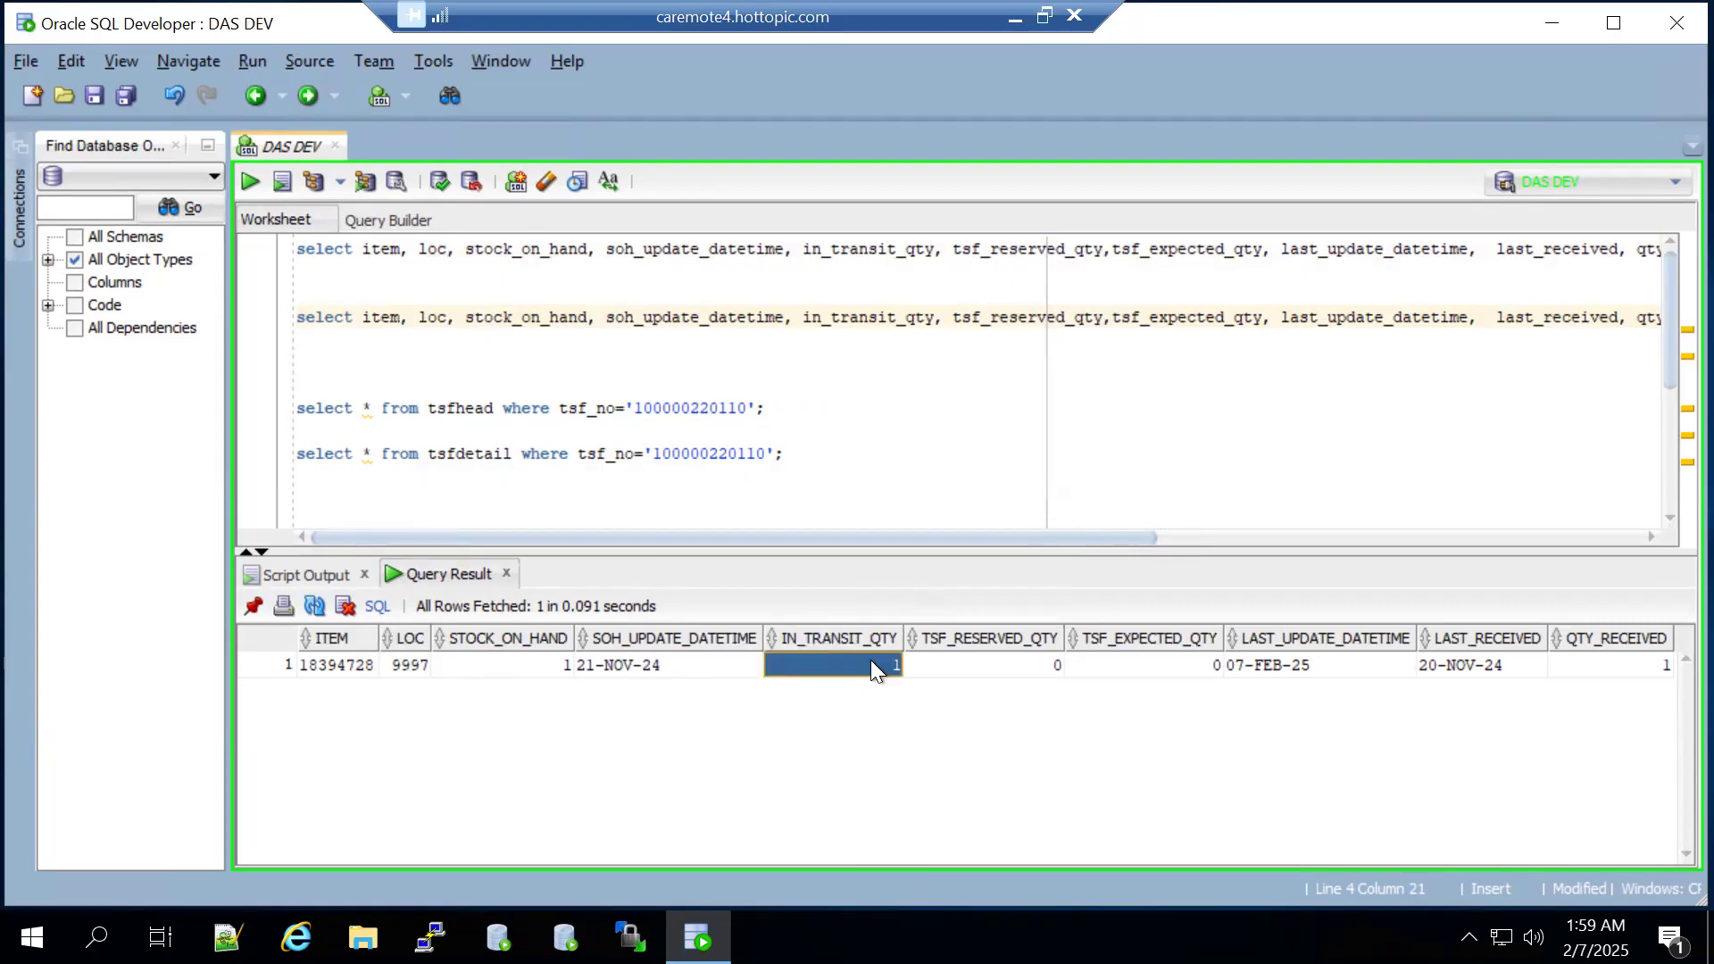
pyautogui.click(1125, 662)
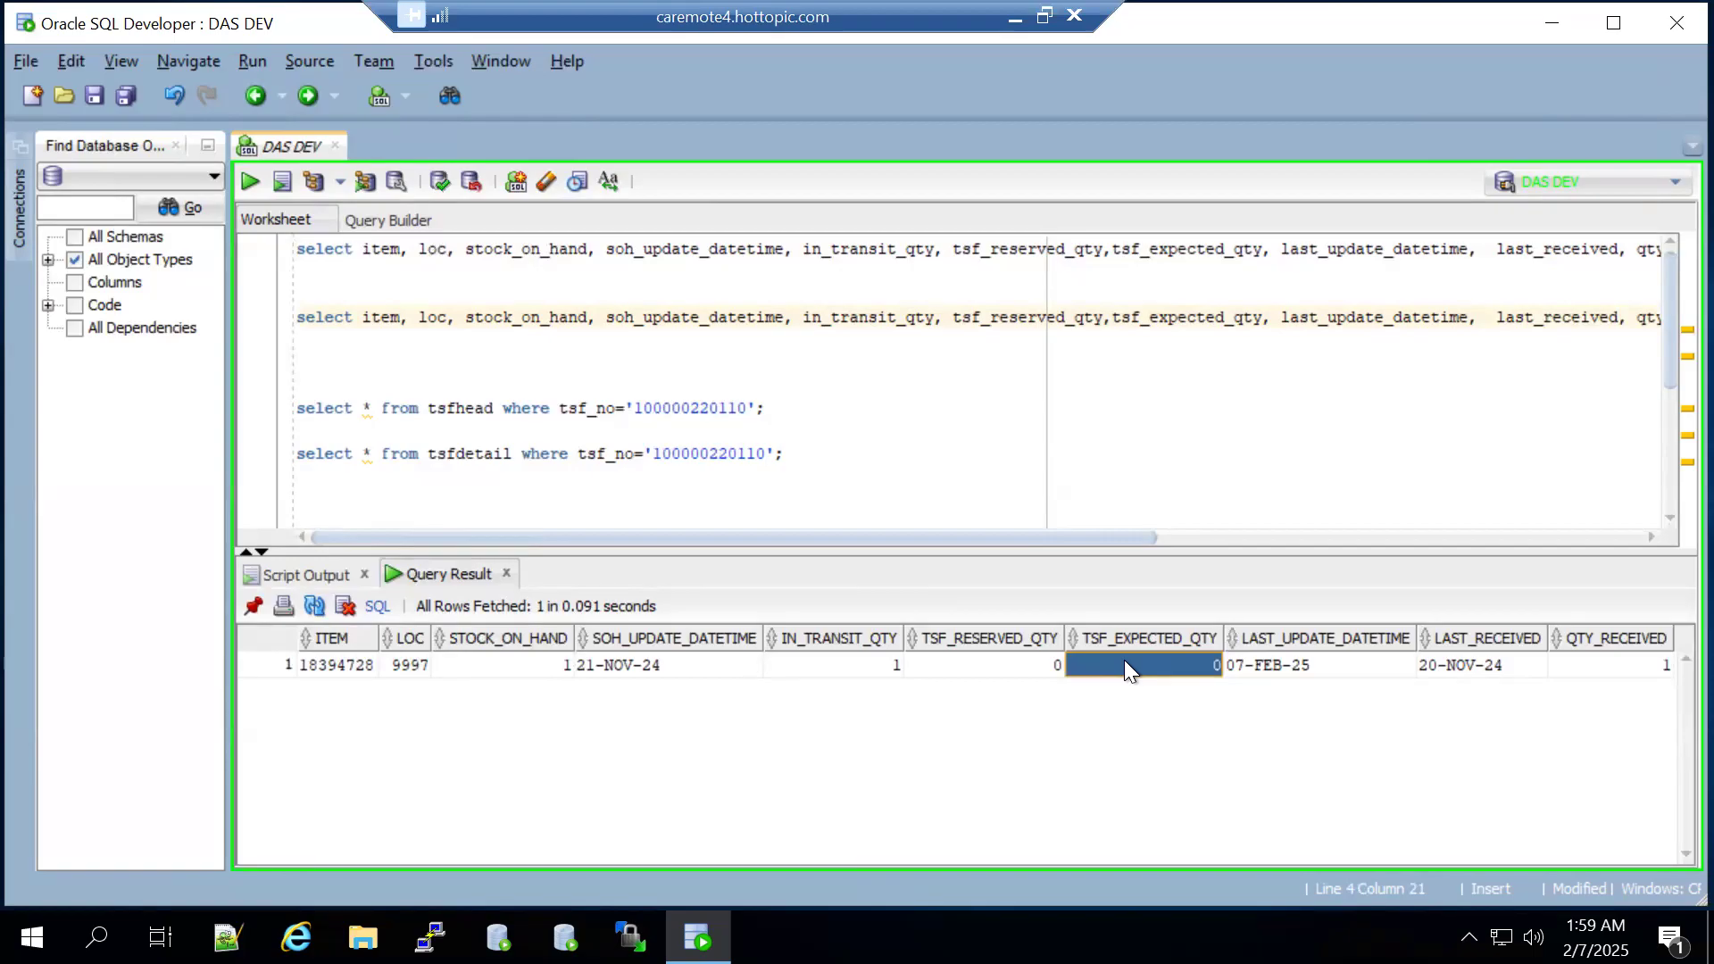
pyautogui.click(1310, 661)
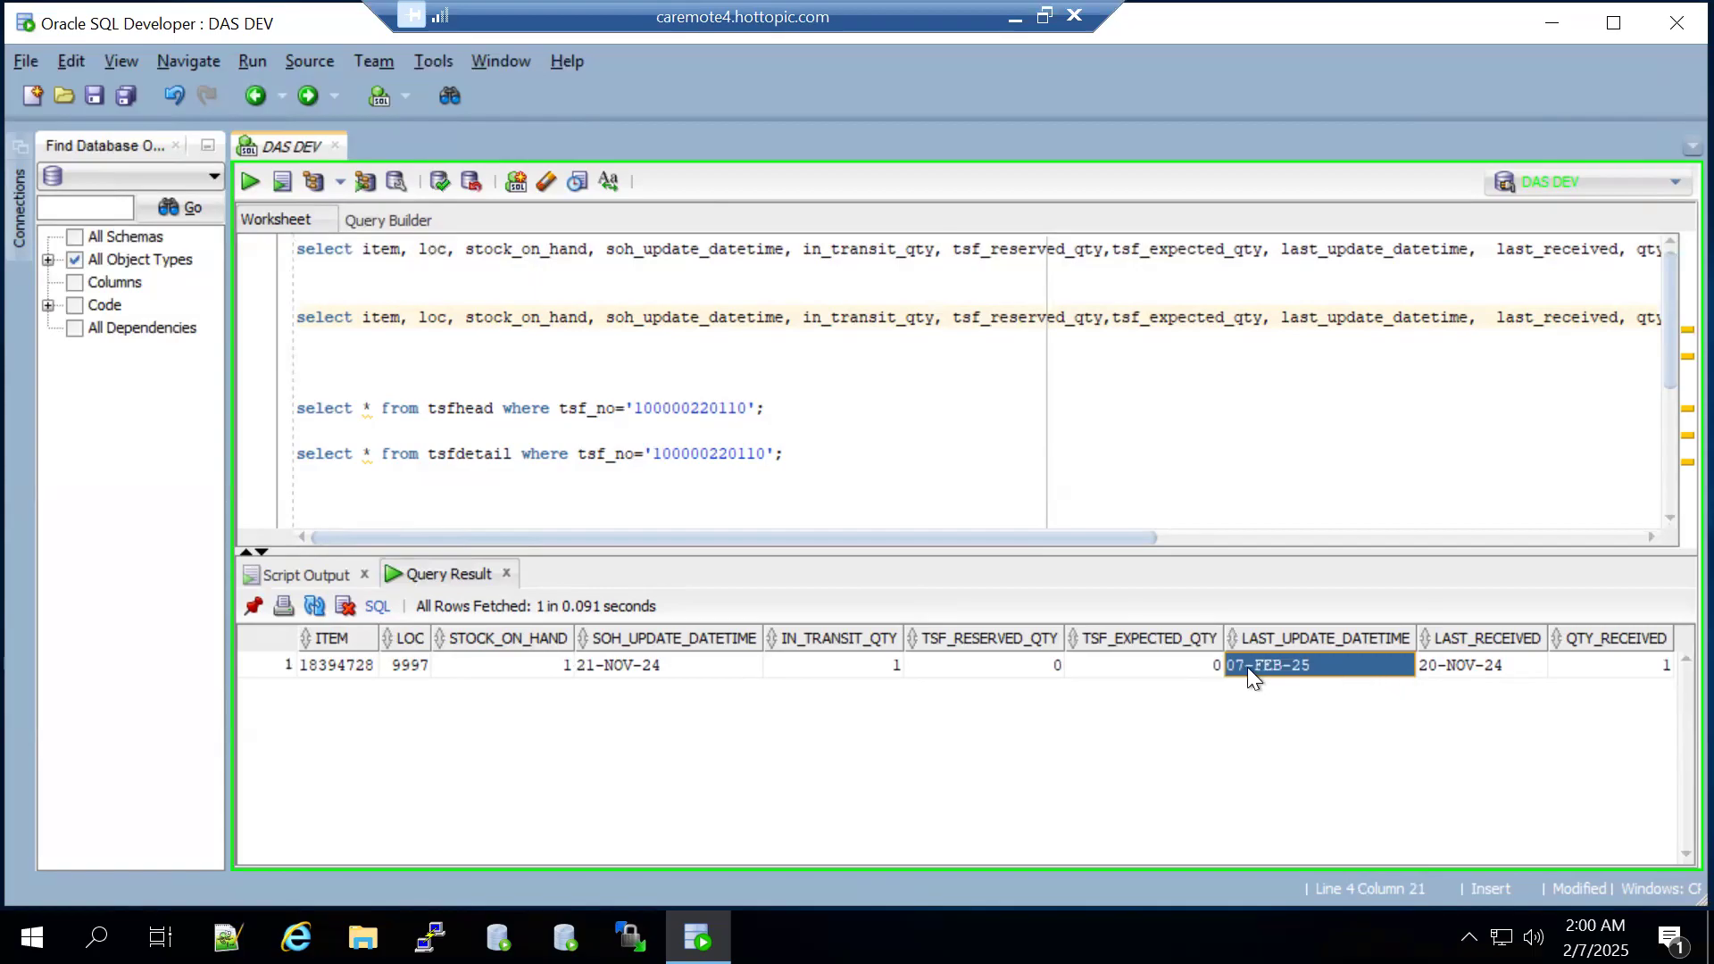
# - Check the warehouse 9997 row's last-received date and received quantity, and rerun the tsfhead query to check the transfer status
pyautogui.click(1476, 666)
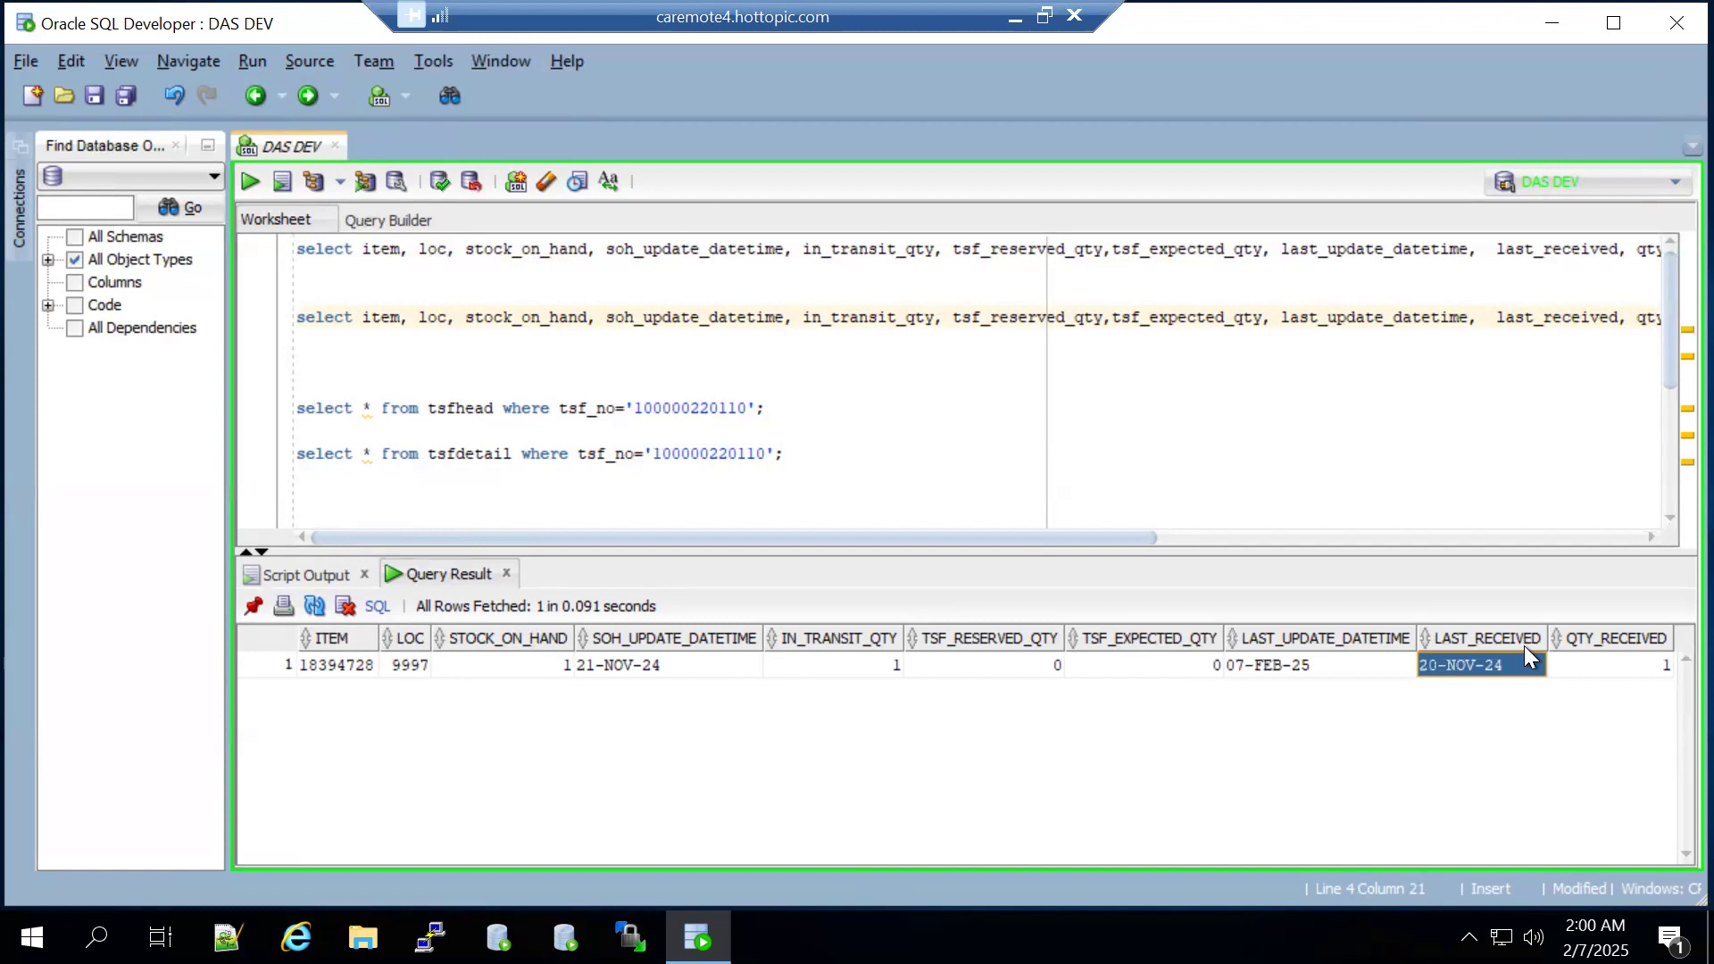
pyautogui.click(1616, 669)
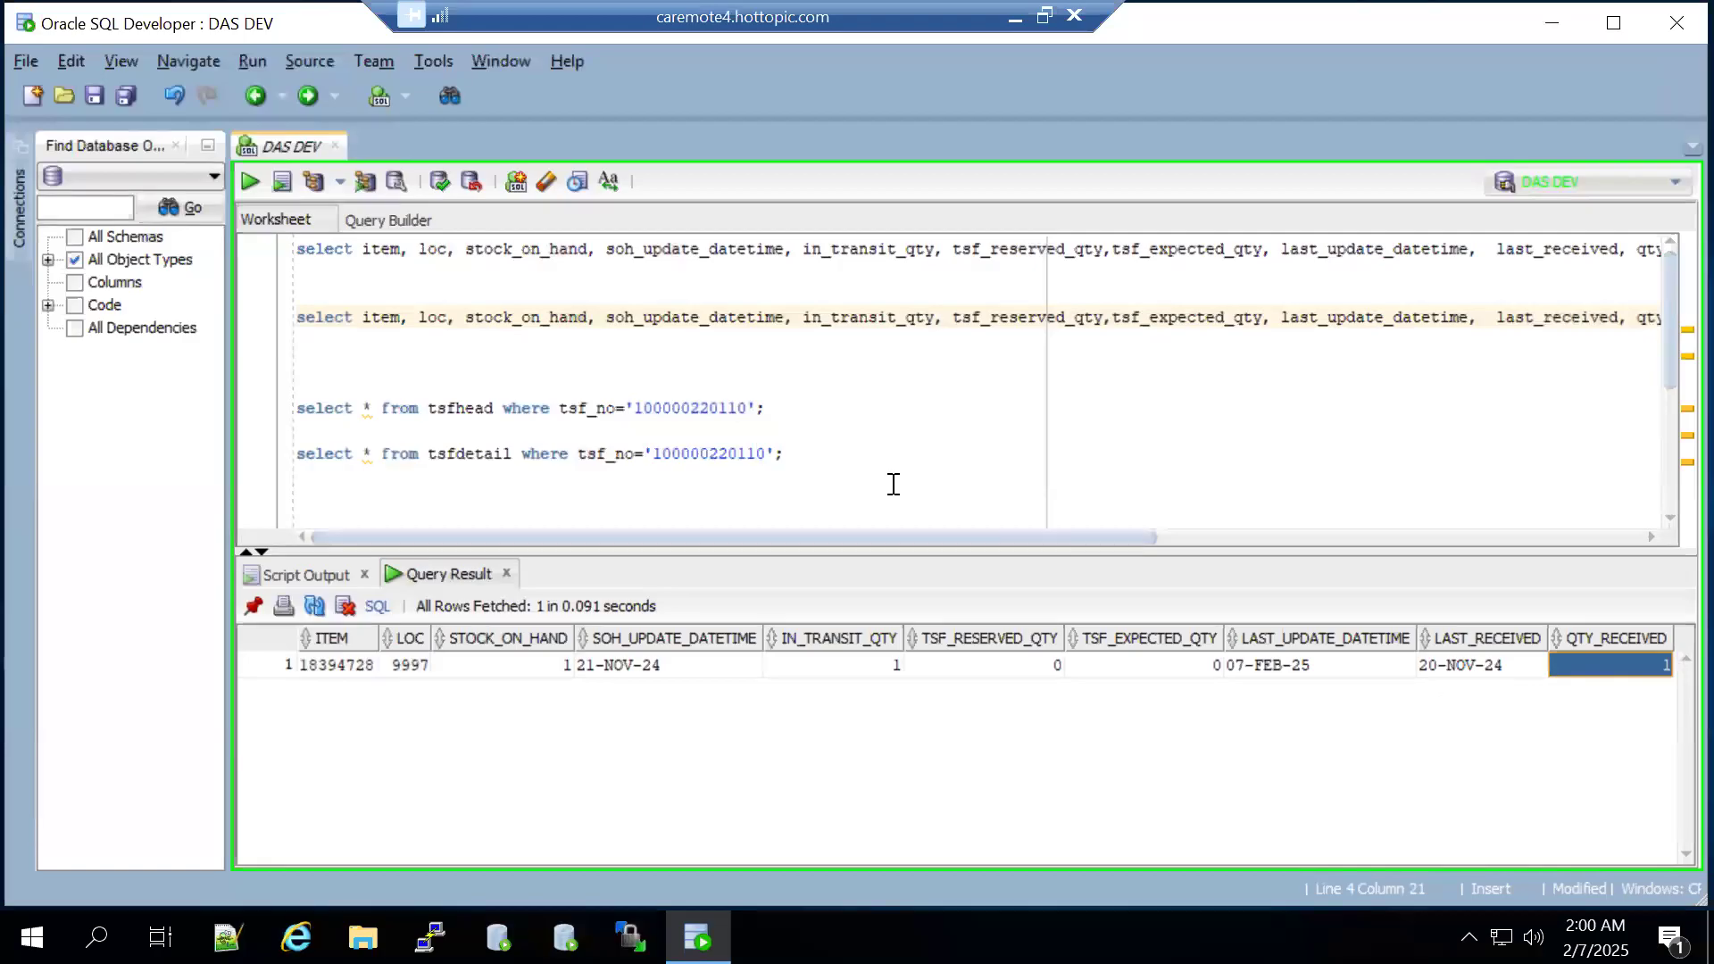
pyautogui.click(465, 408)
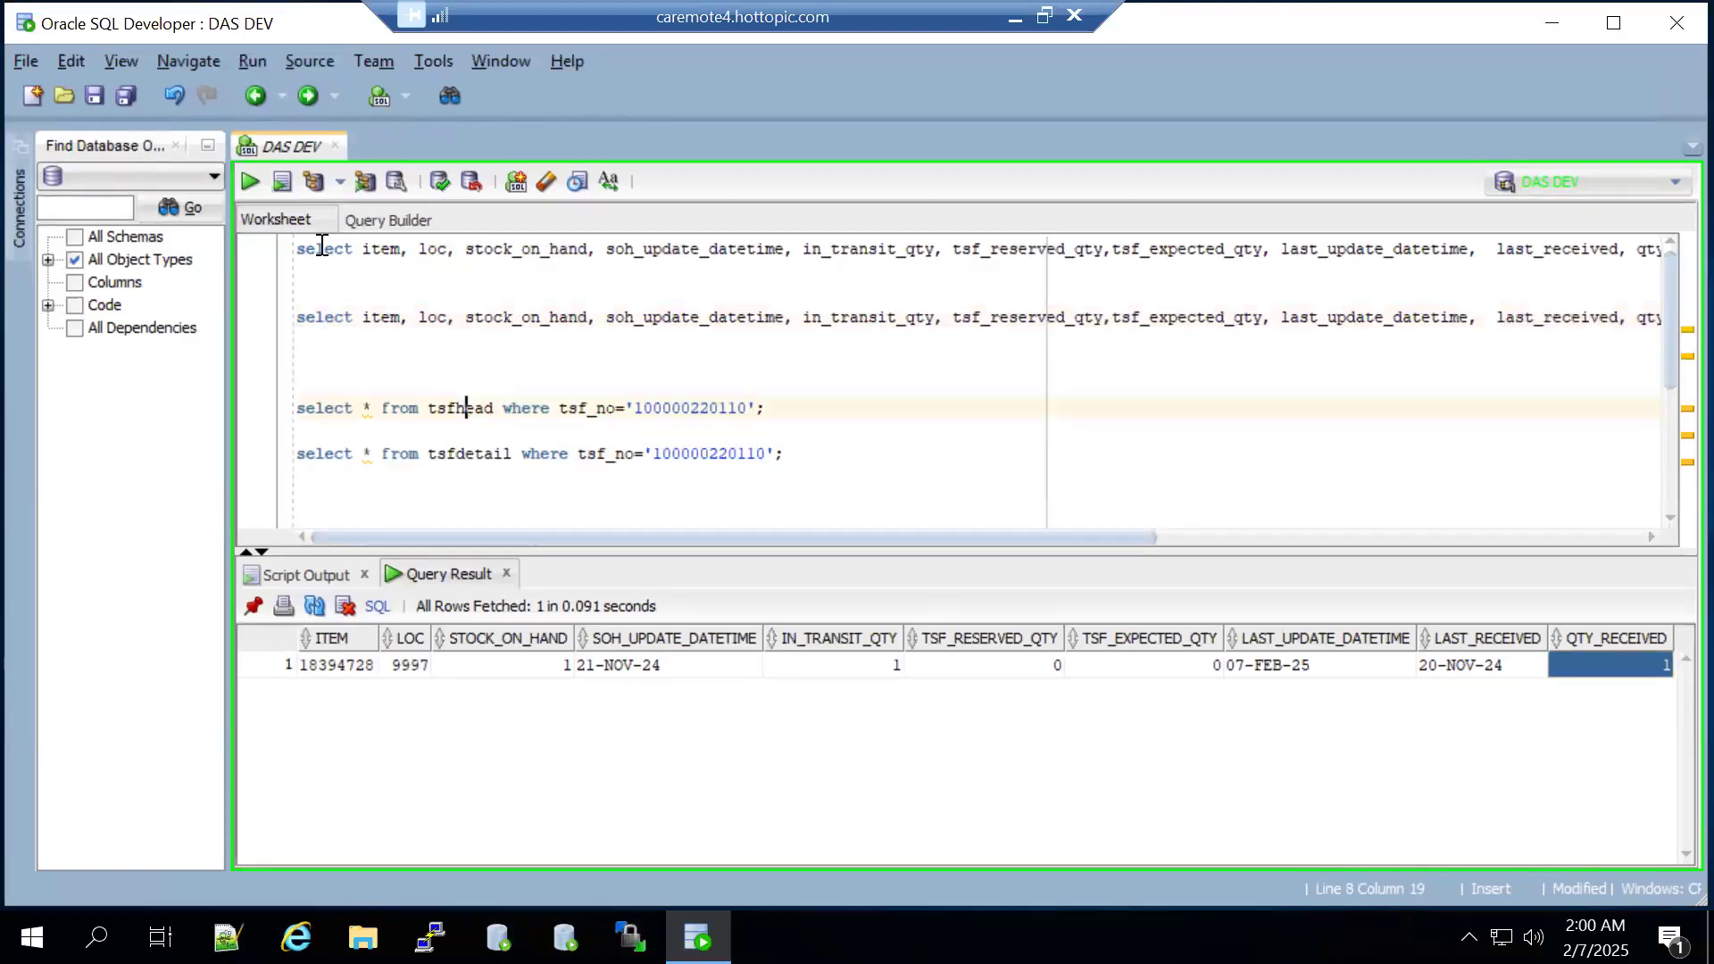
pyautogui.click(251, 183)
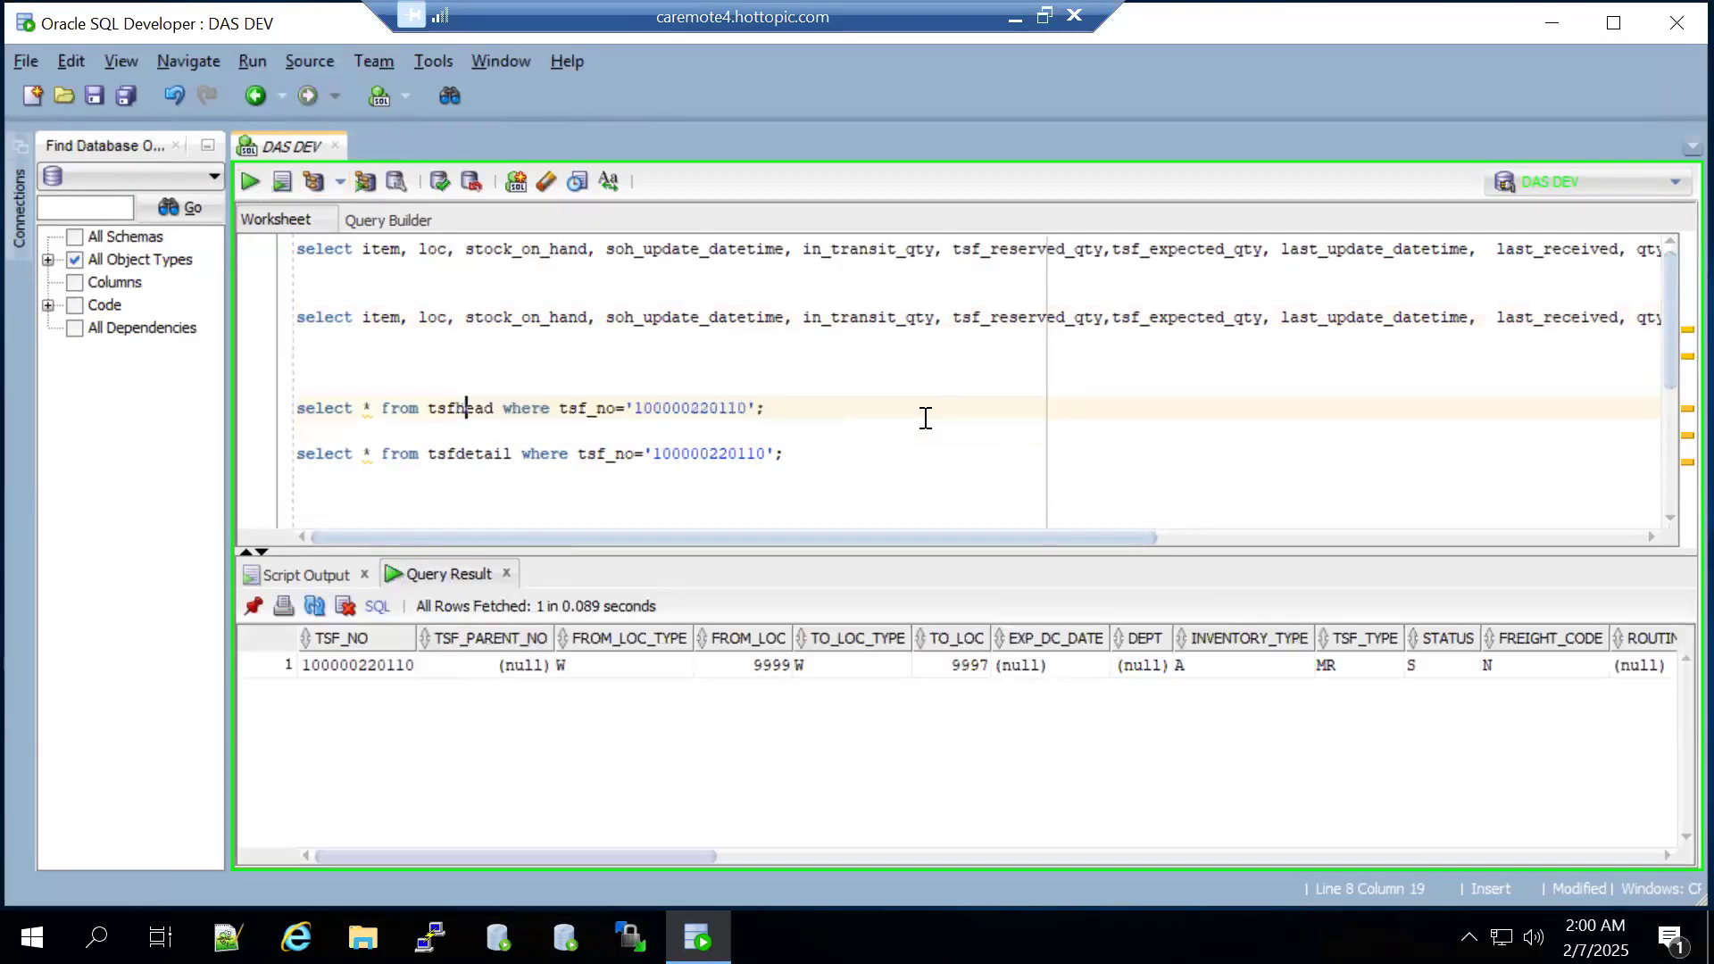
pyautogui.click(1432, 663)
# - Rerun the tsfdetail query for the transfer and check its transfer quantity and shipped quantity
pyautogui.click(479, 455)
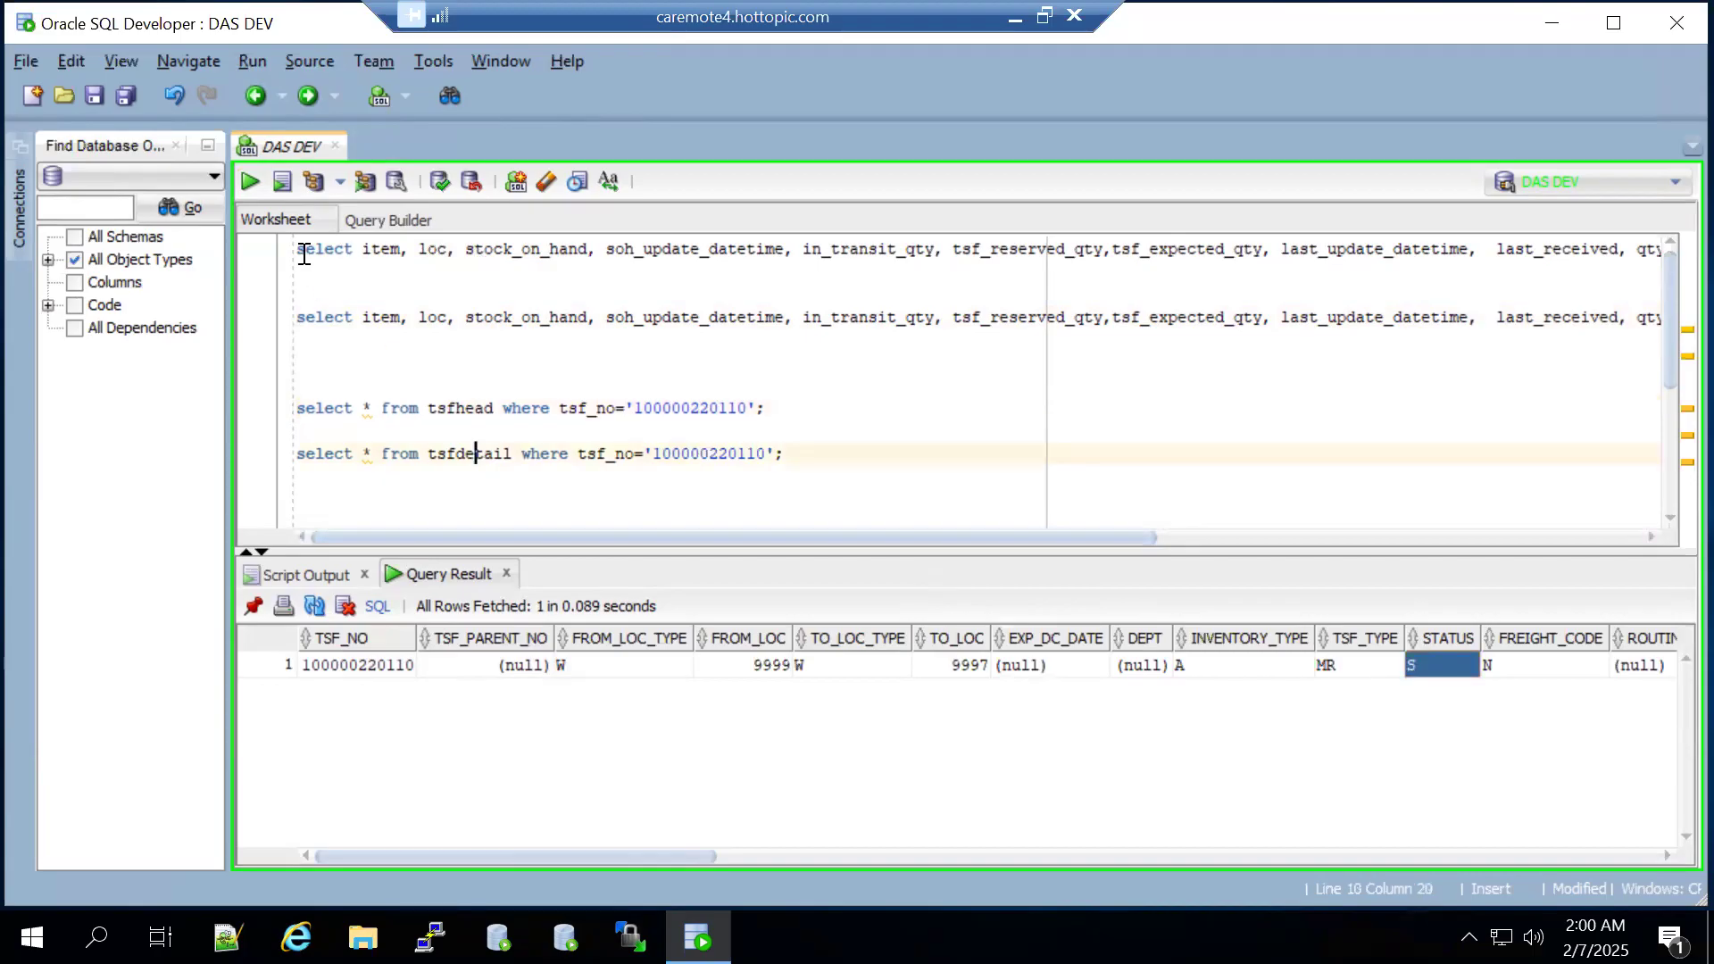
pyautogui.click(248, 181)
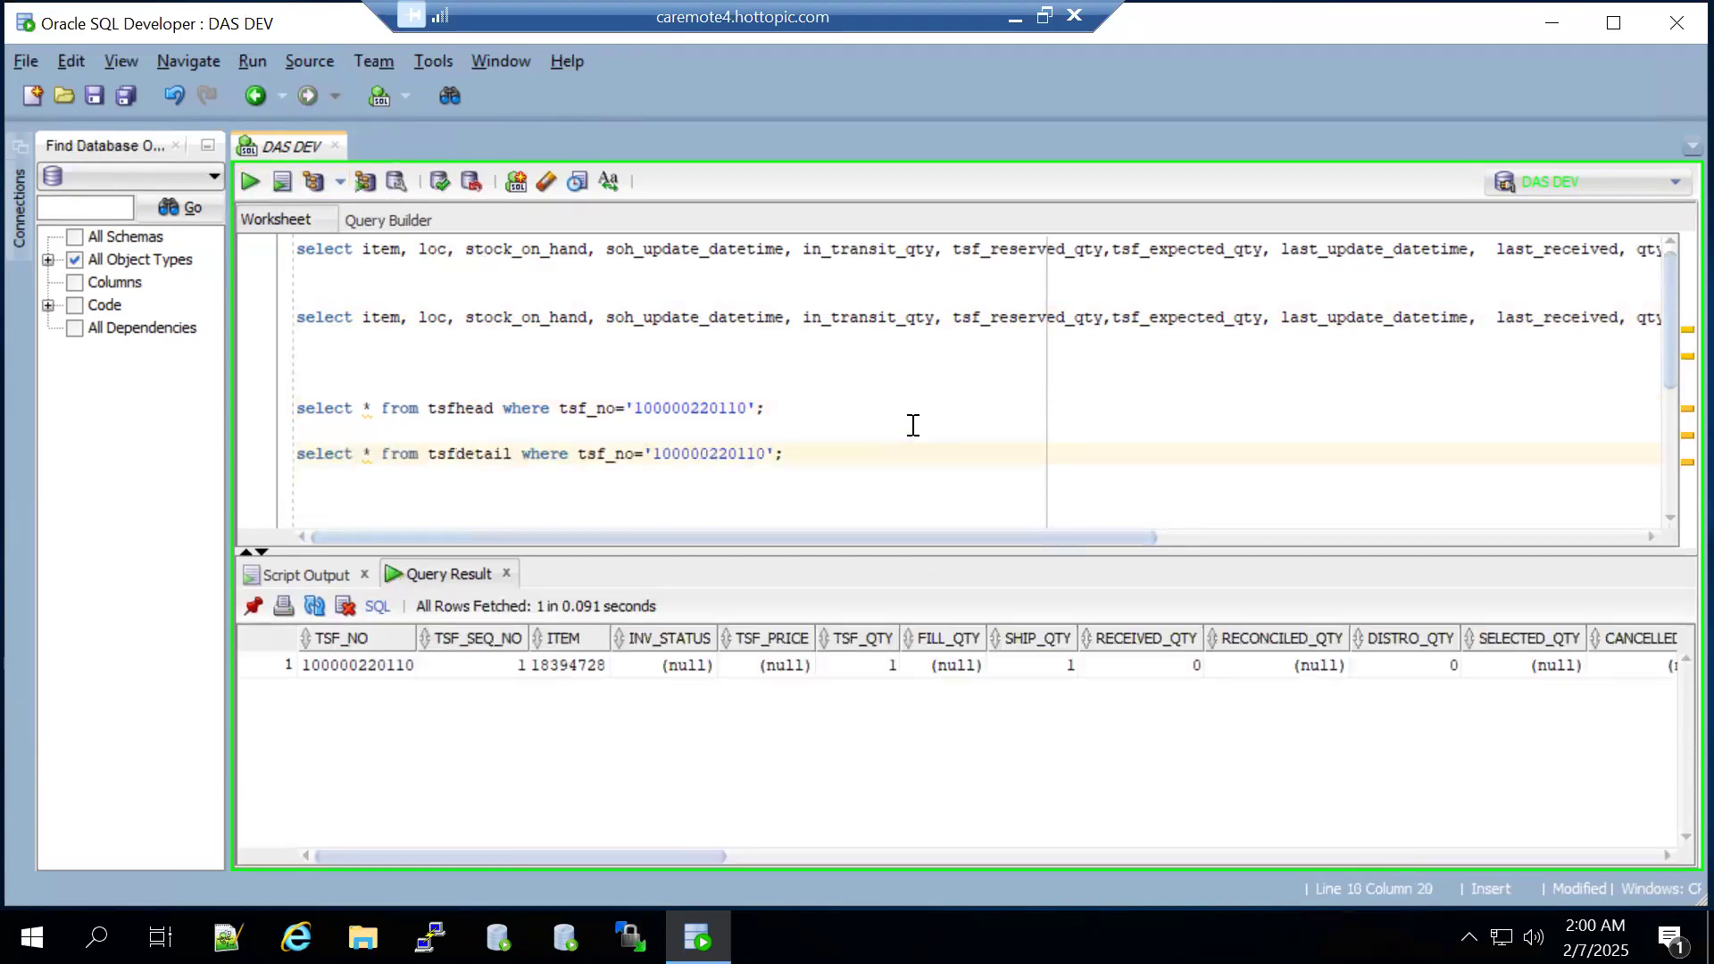
pyautogui.click(869, 664)
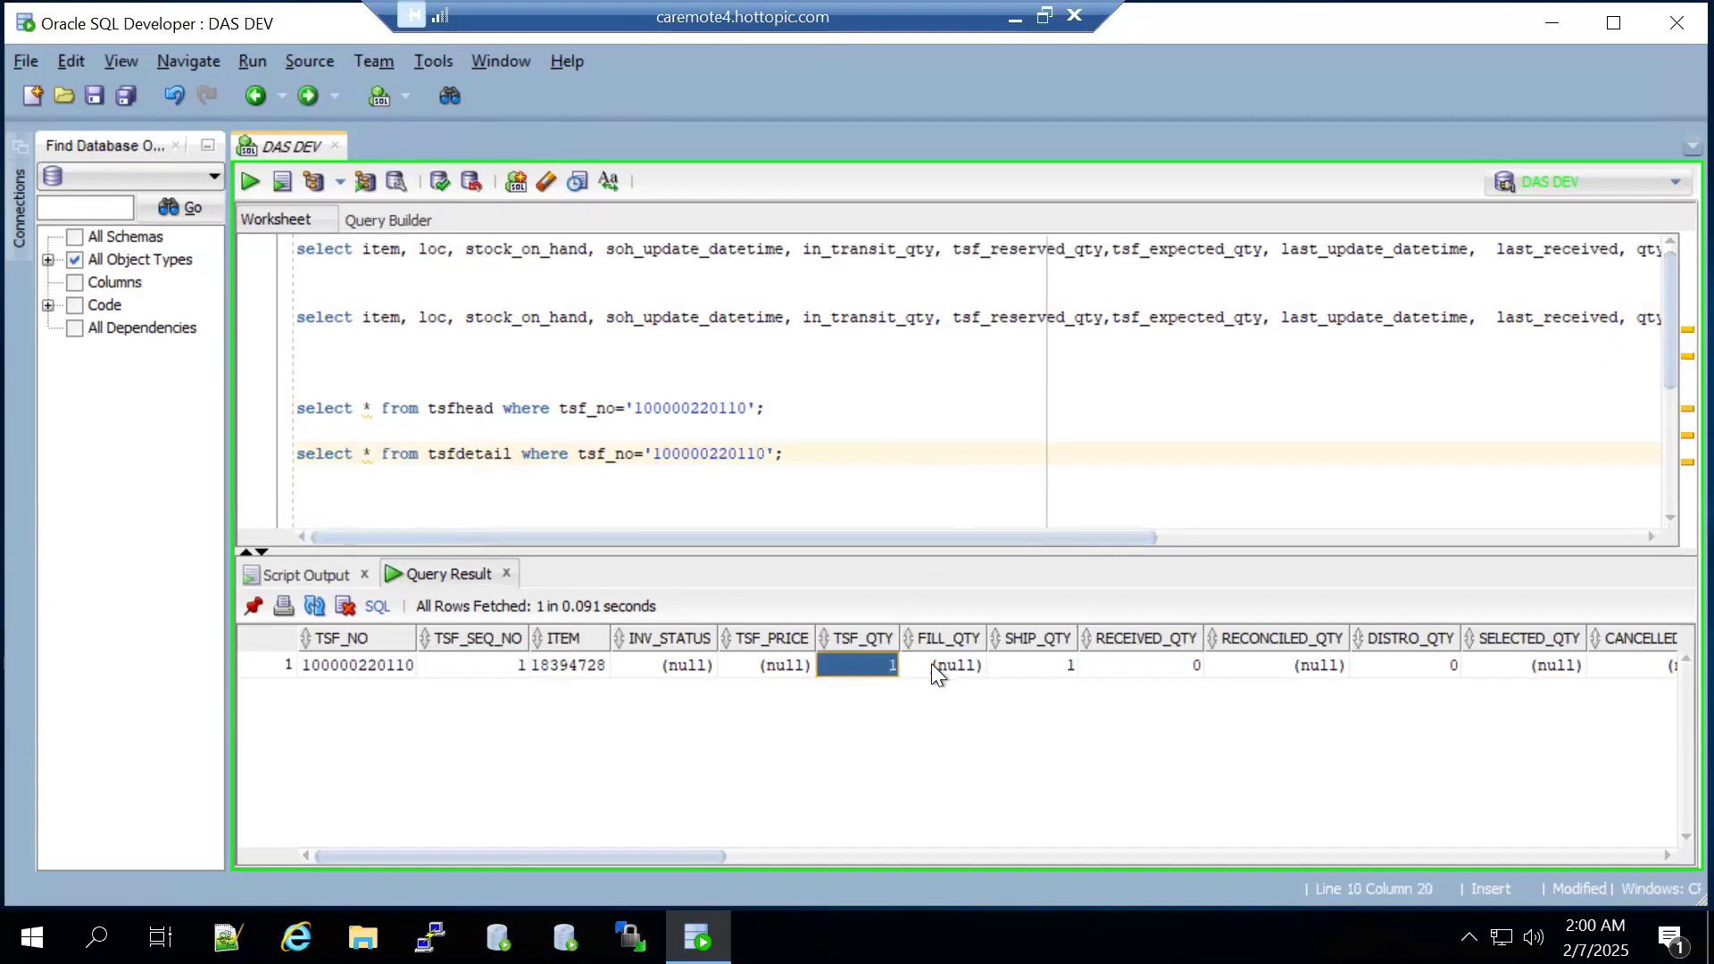
pyautogui.click(1062, 666)
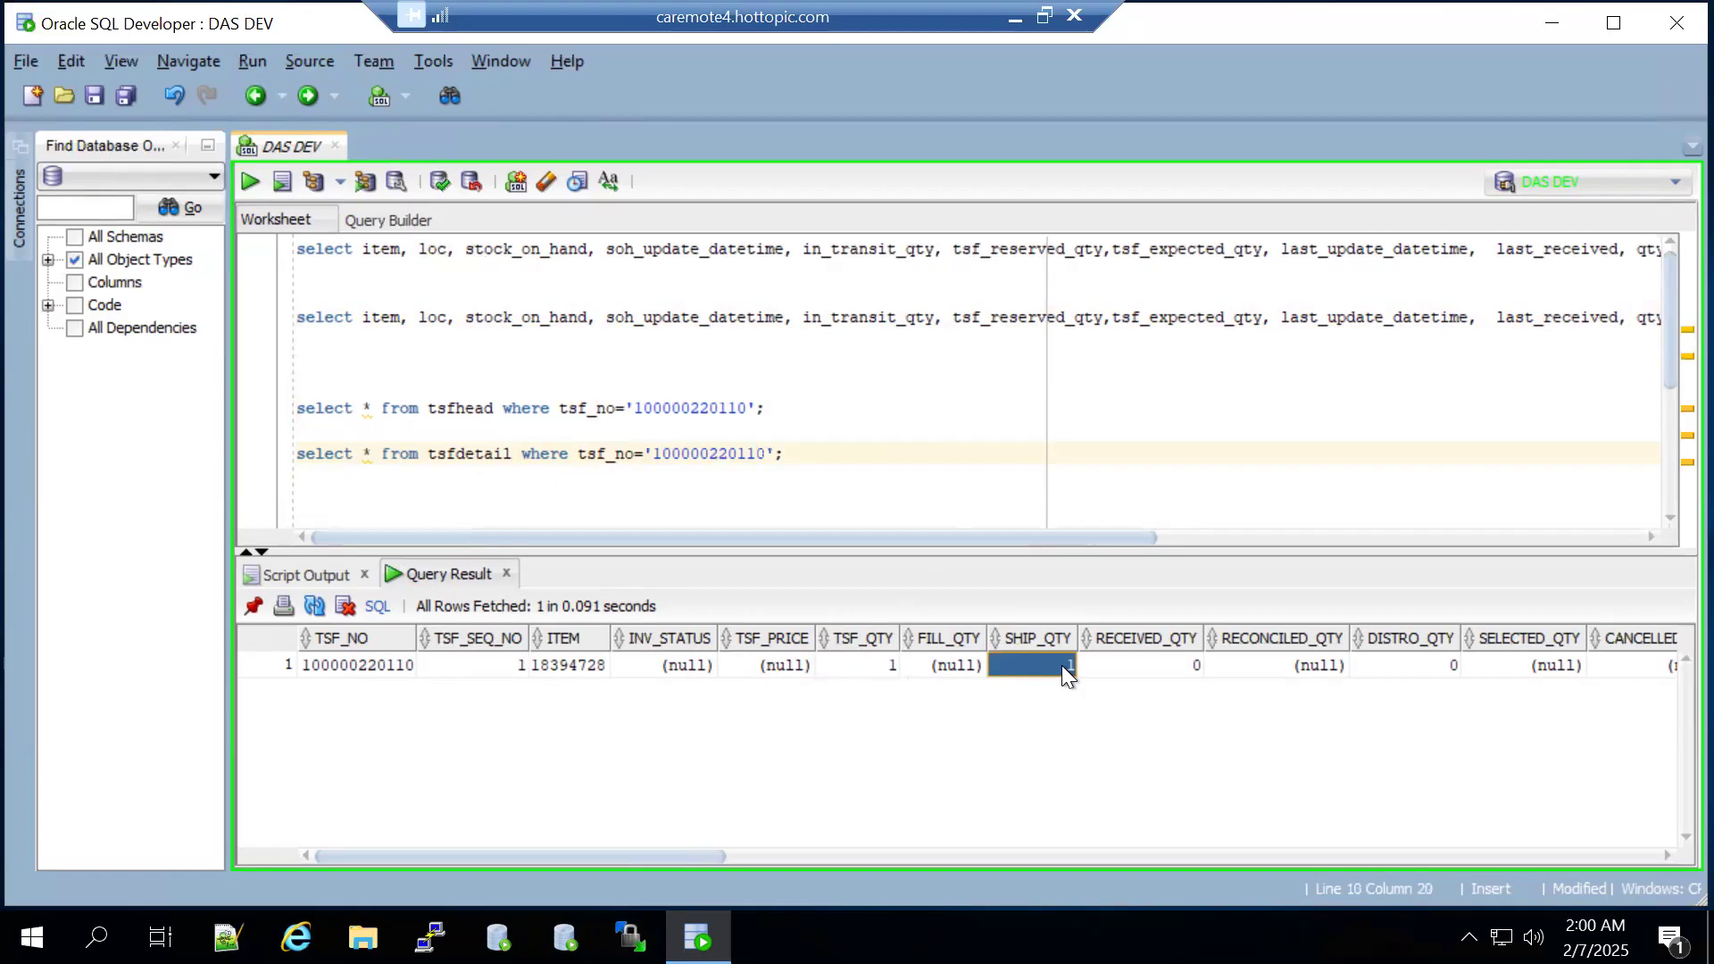
pyautogui.moveTo(1664, 296); pyautogui.dragTo(1666, 385)
pyautogui.click(720, 370)
pyautogui.doubleClick(720, 370)
pyautogui.hotkey('ctrl', 'v')
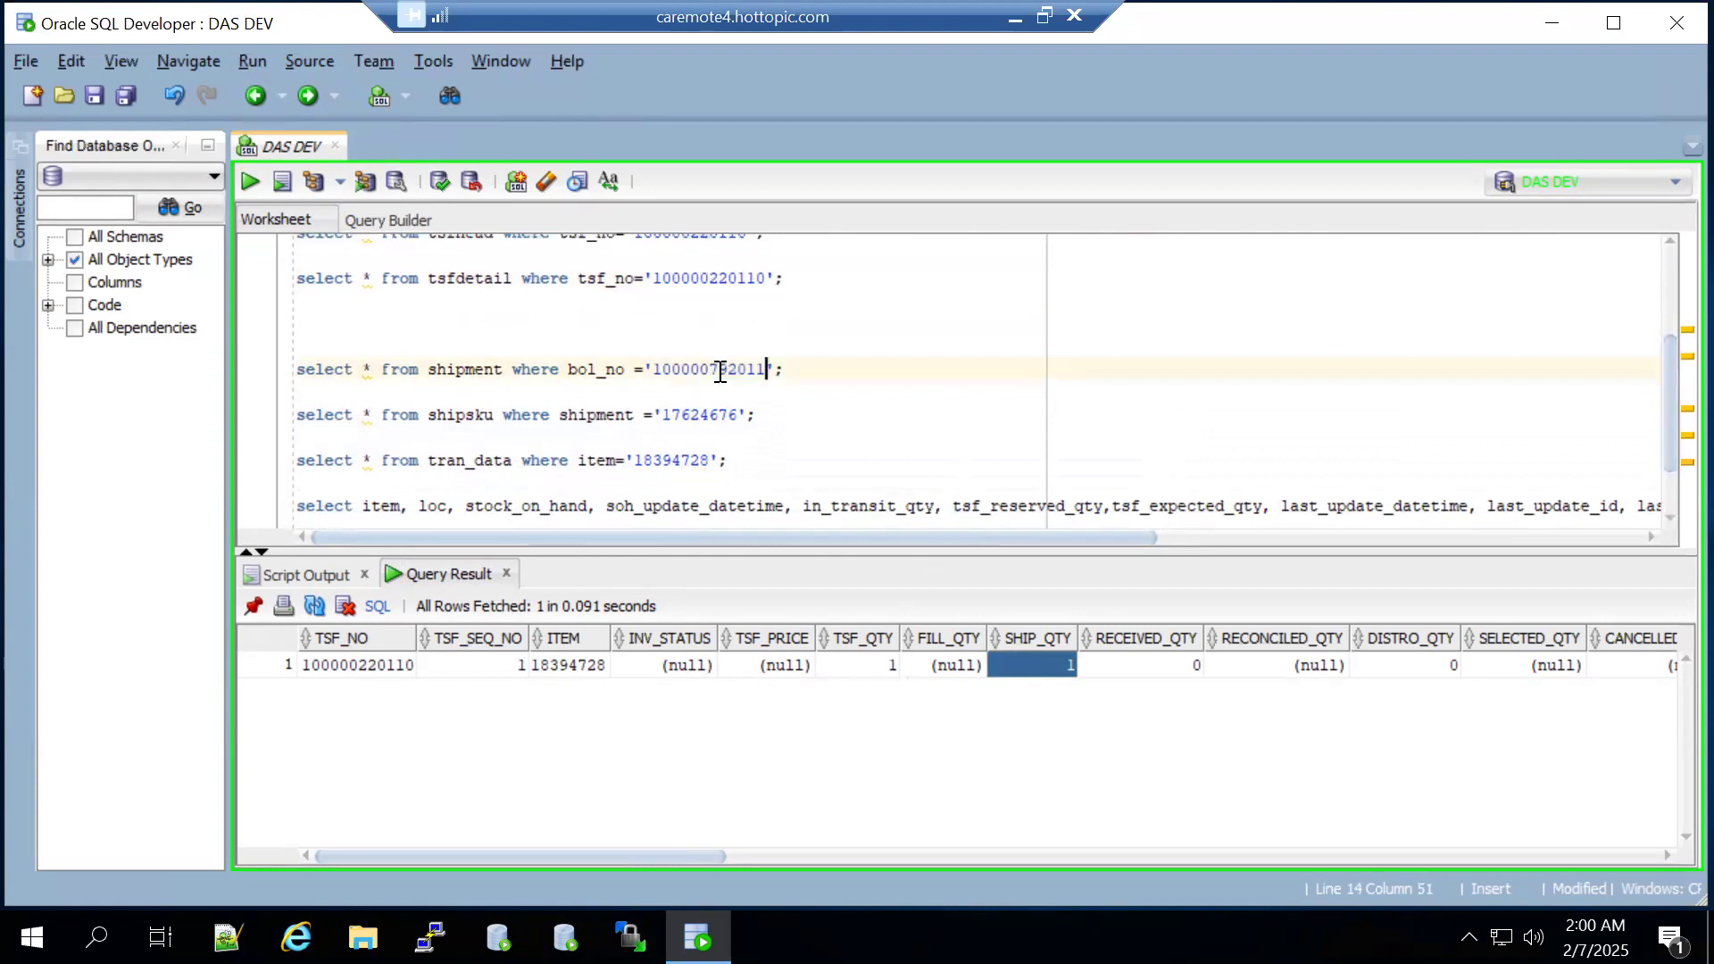
pyautogui.click(705, 369)
pyautogui.click(248, 179)
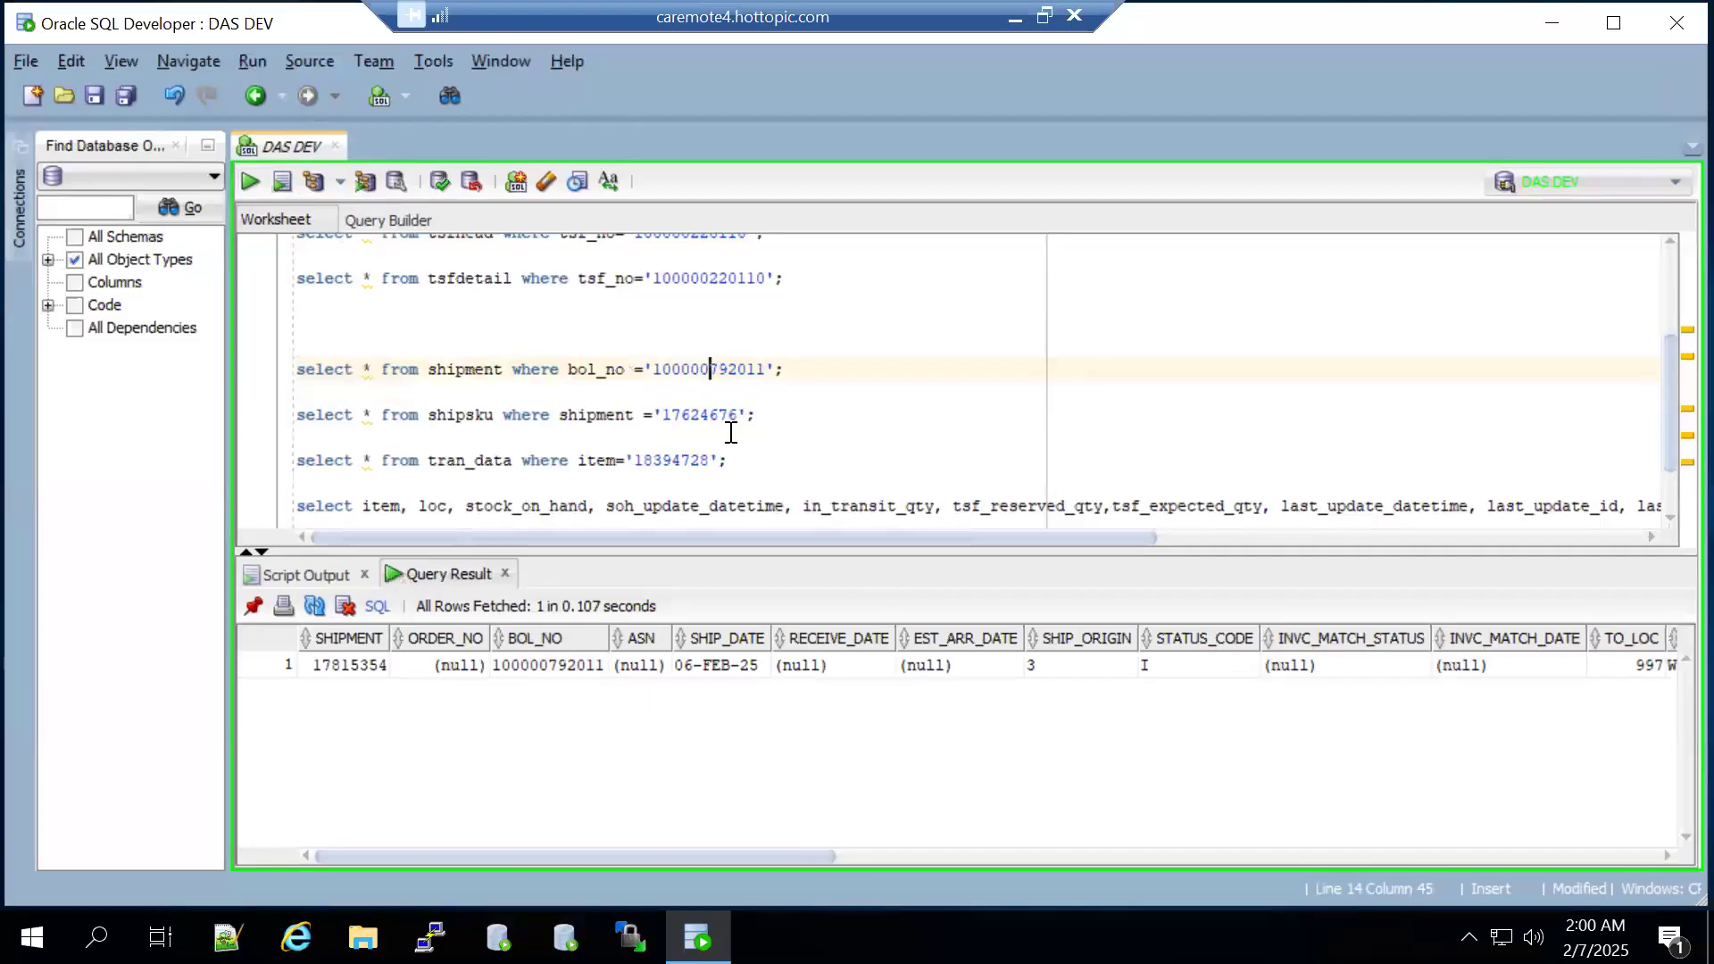
# - Check the shipment number, BOL number and status code in the shipment record
pyautogui.click(346, 666)
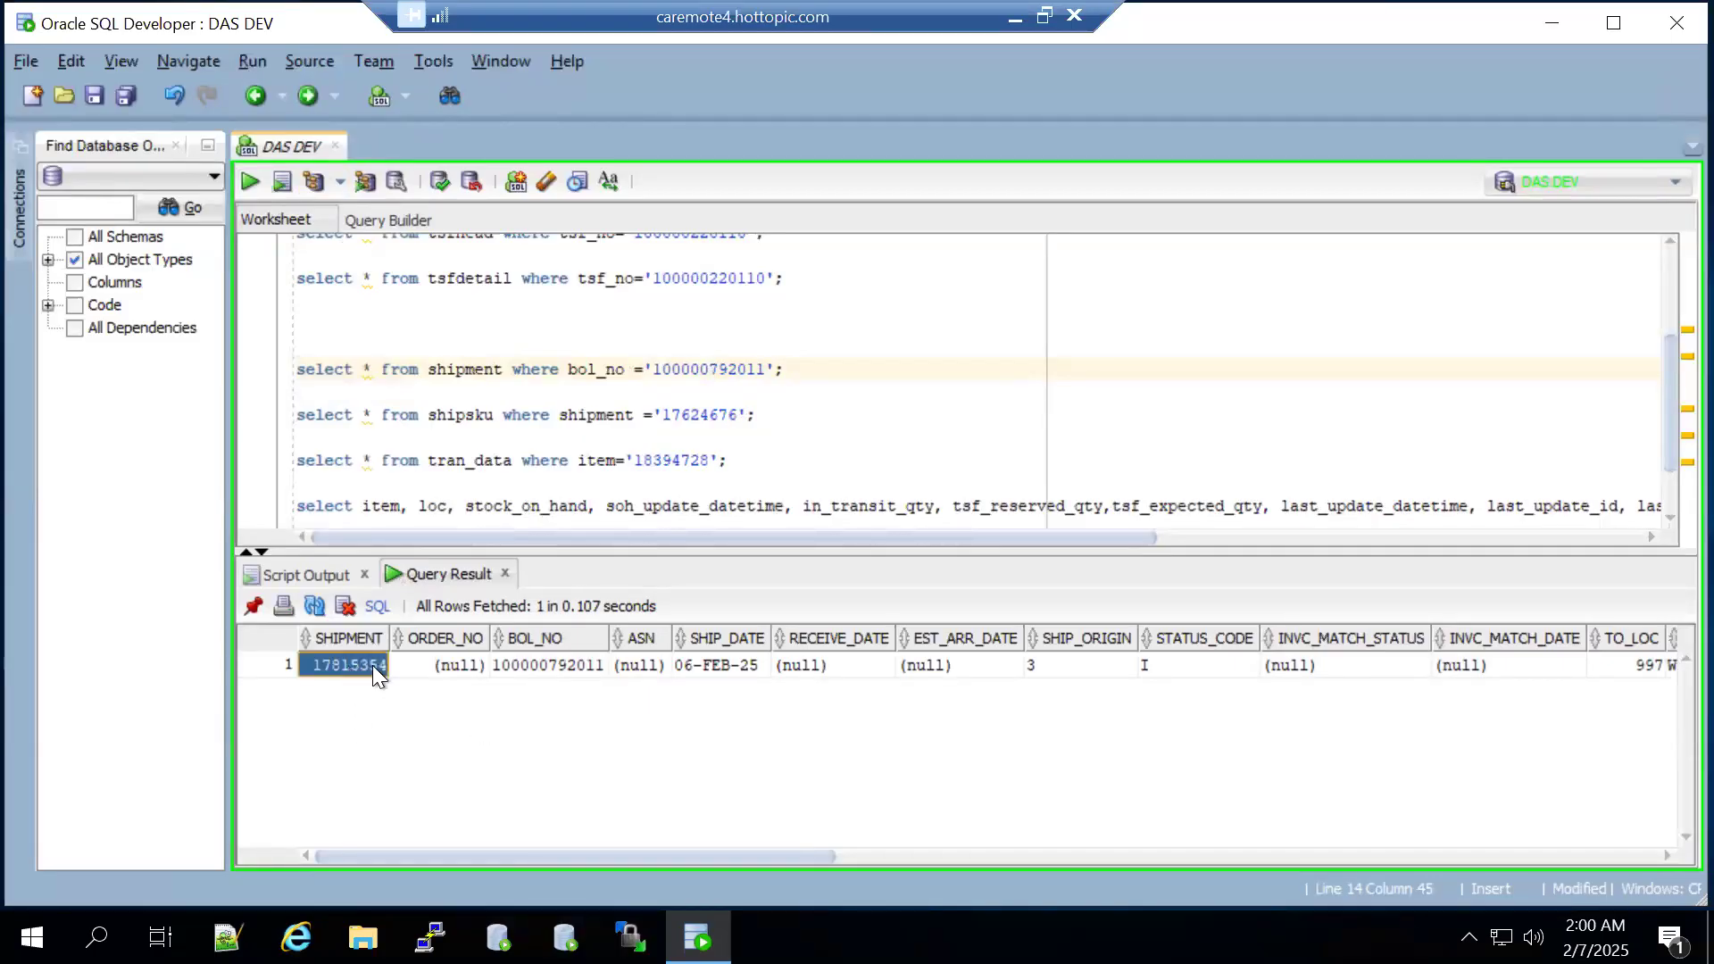
pyautogui.click(548, 665)
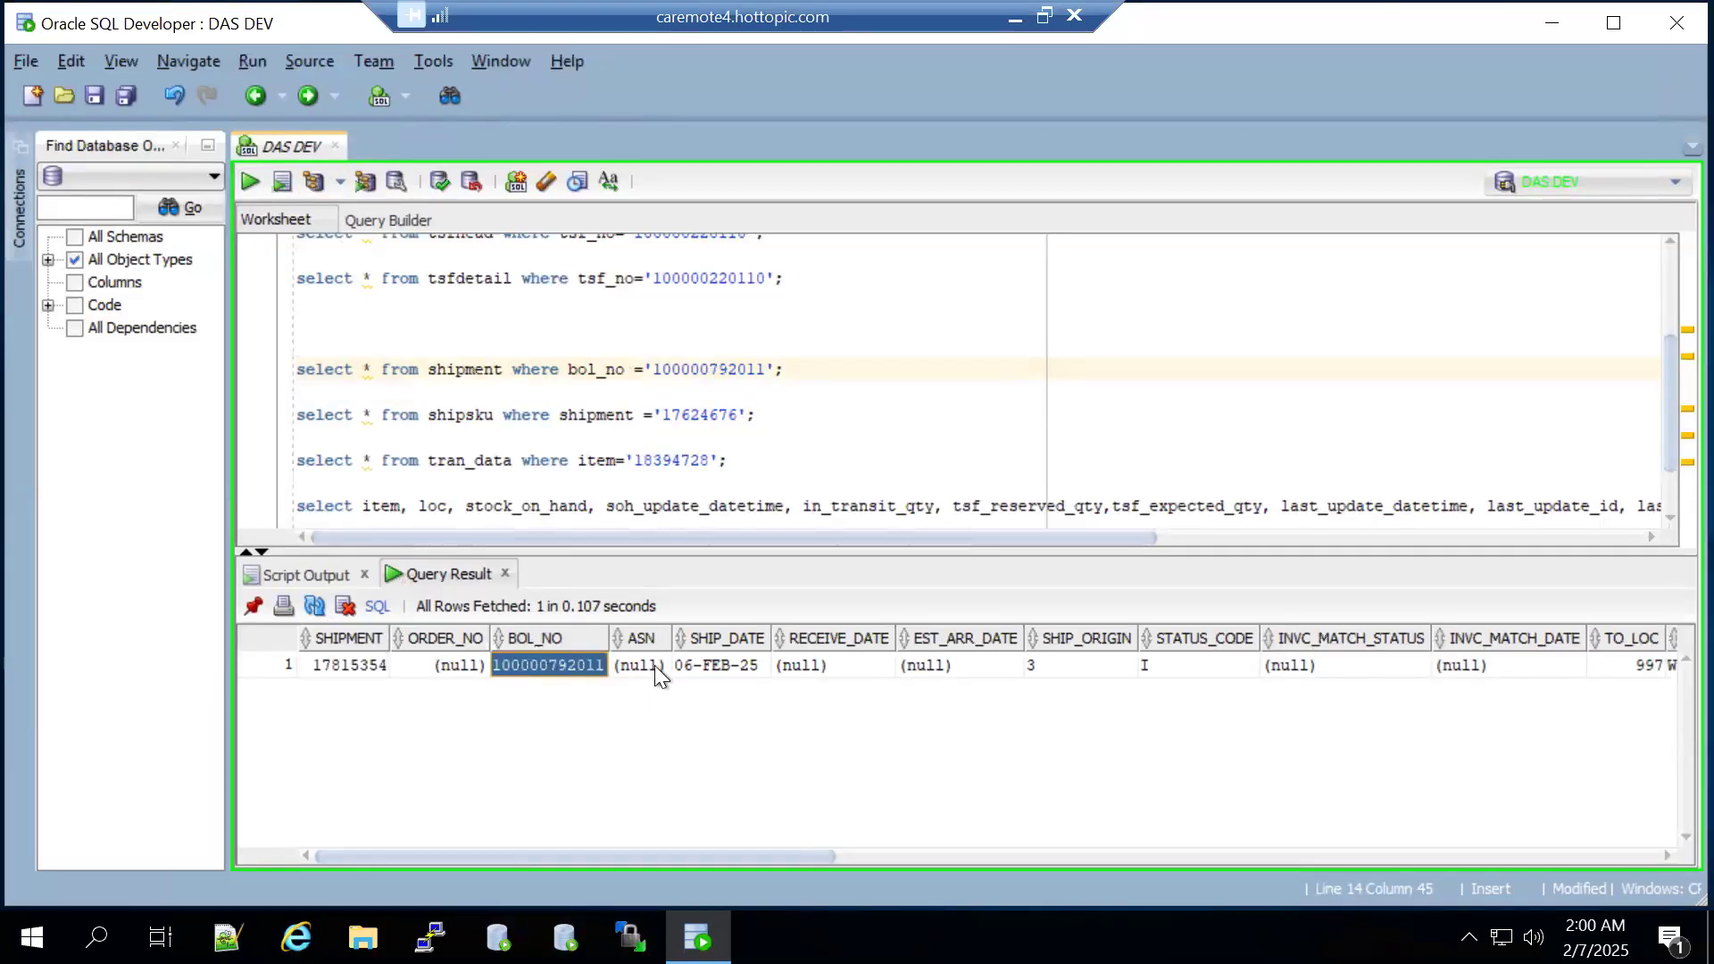
pyautogui.click(1202, 678)
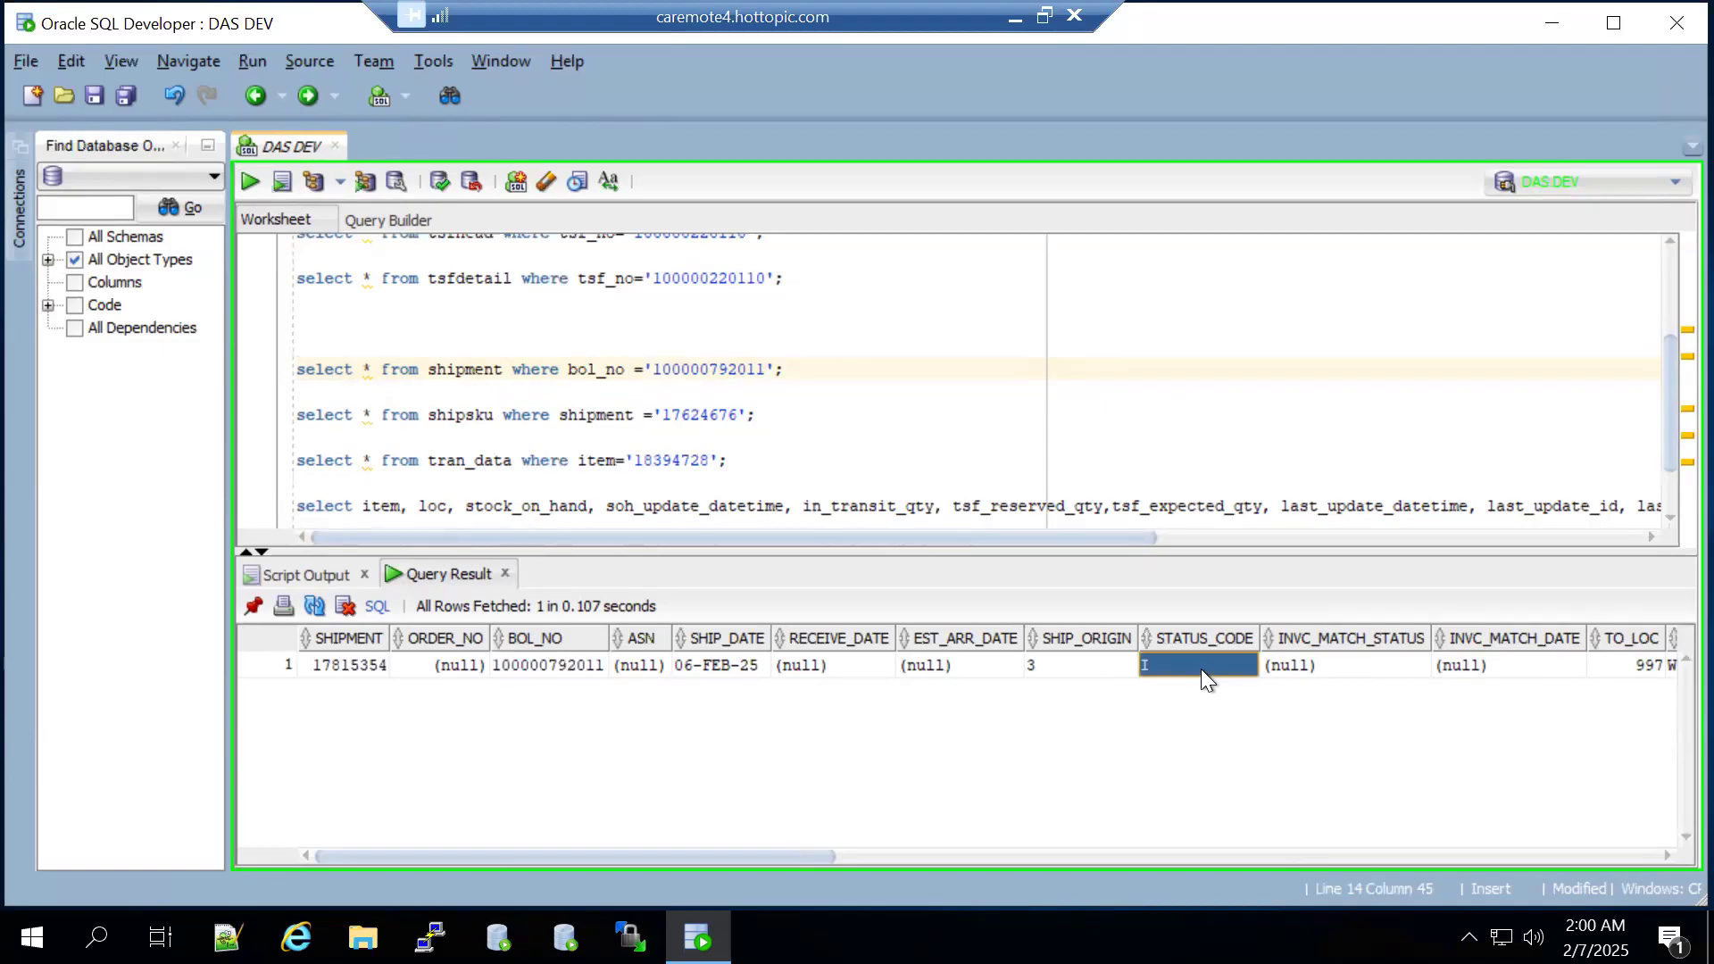
# - Examine the shipment record's remaining columns, including its to and from locations, and return to the SHIPMENT column
pyautogui.press('Right')
pyautogui.press('Right')
pyautogui.press('Right')
pyautogui.press('Right')
pyautogui.press('Right')
pyautogui.press('Right')
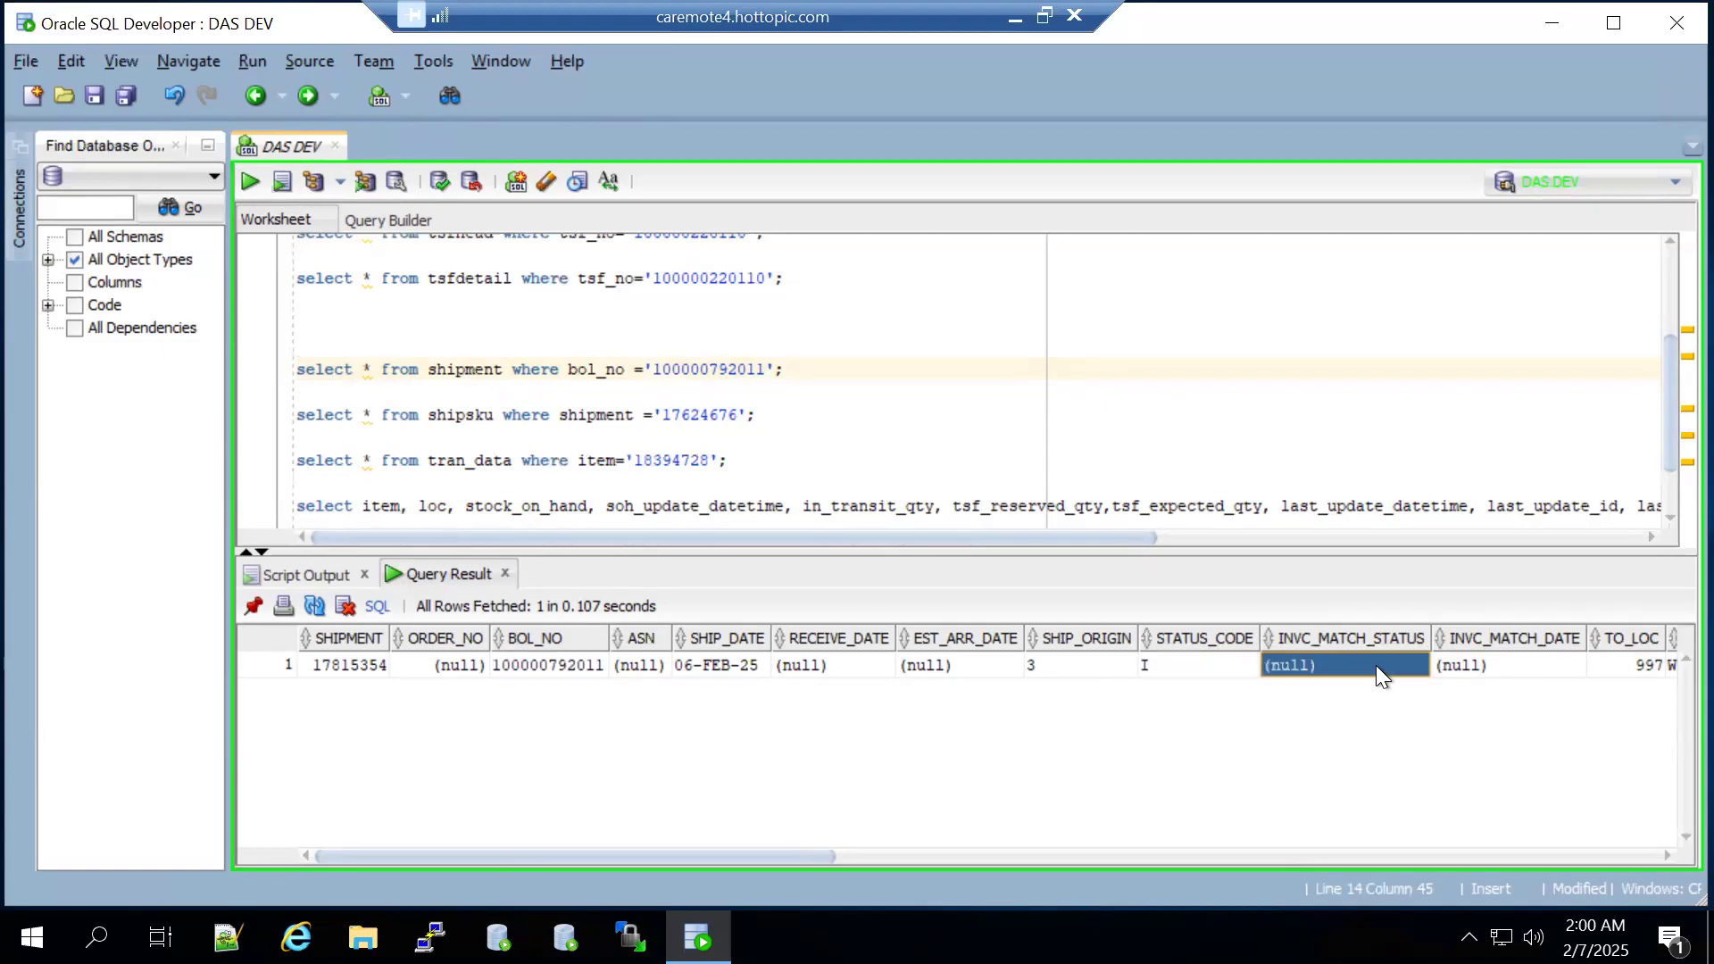
pyautogui.press('Right')
pyautogui.press('Right')
pyautogui.press('Right')
pyautogui.press('Right')
pyautogui.press('Right')
pyautogui.press('Right')
pyautogui.press('Right')
pyautogui.press('Right')
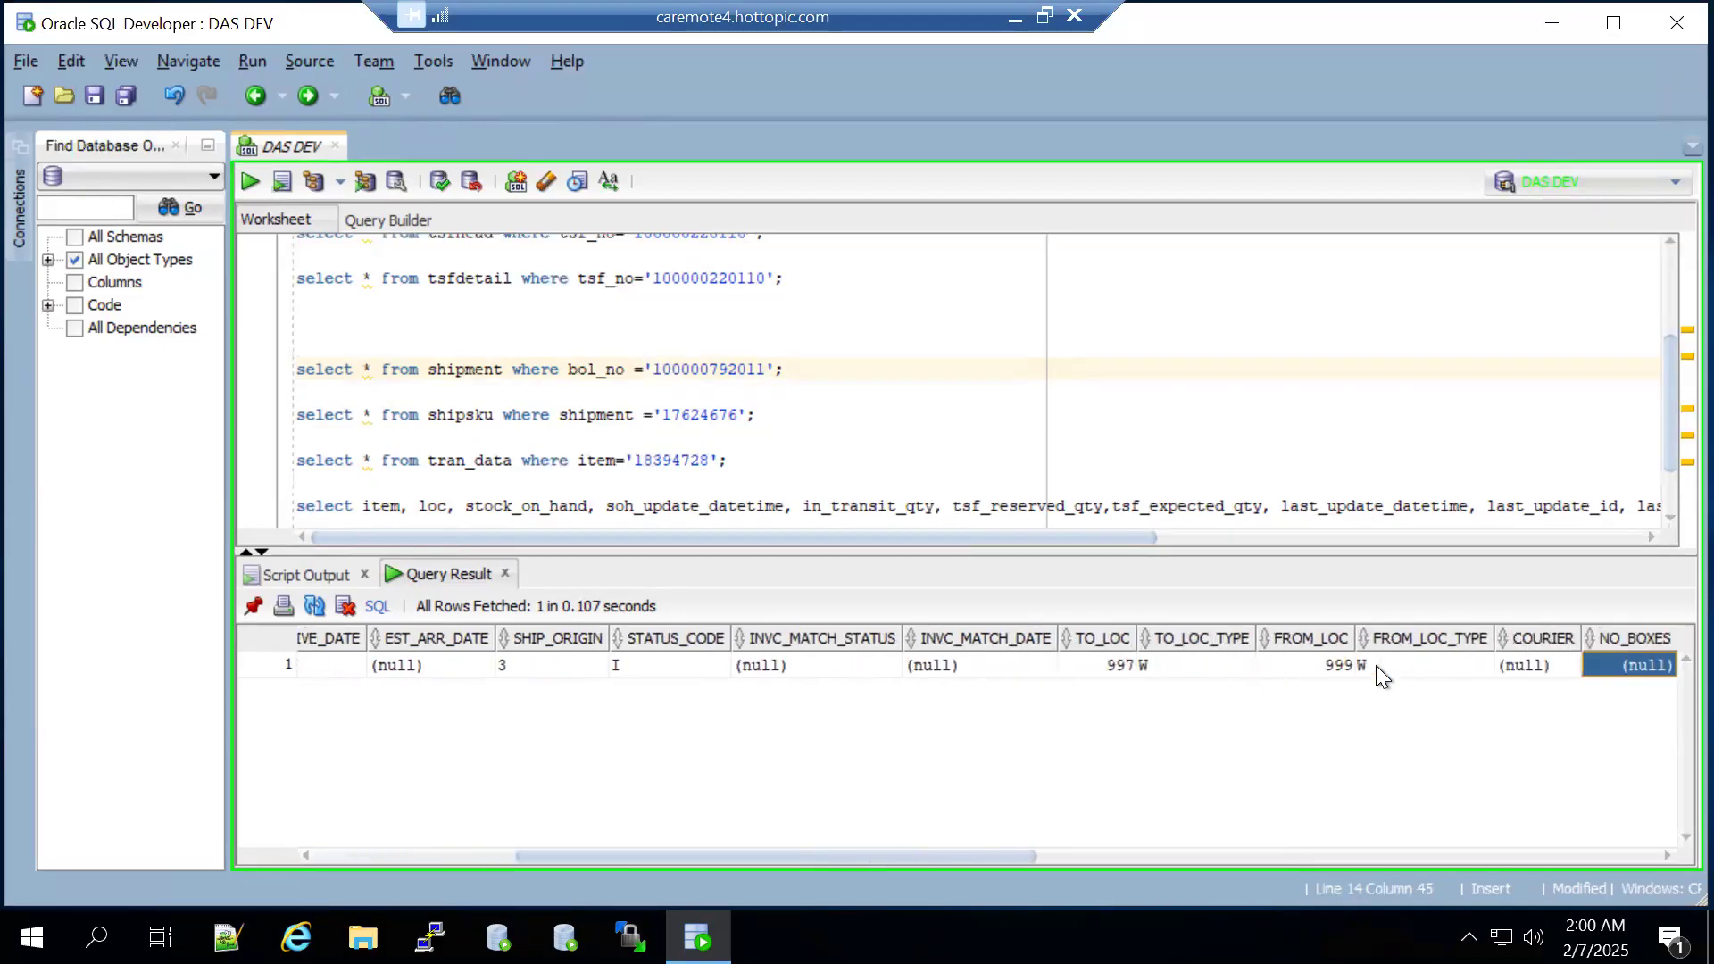
pyautogui.press('Right')
pyautogui.press('Right')
pyautogui.press('Right')
pyautogui.press('Right')
pyautogui.press('Right')
pyautogui.press('Left')
pyautogui.press('Left')
pyautogui.press('Left')
pyautogui.press('Left')
pyautogui.press('Left')
pyautogui.press('Left')
pyautogui.press('Left')
pyautogui.press('Left')
pyautogui.press('Left')
pyautogui.press('Left')
pyautogui.press('Left')
pyautogui.press('Left')
pyautogui.press('Left')
pyautogui.press('Left')
pyautogui.press('Left')
pyautogui.press('Left')
pyautogui.press('Left')
pyautogui.press('Left')
pyautogui.press('Home')
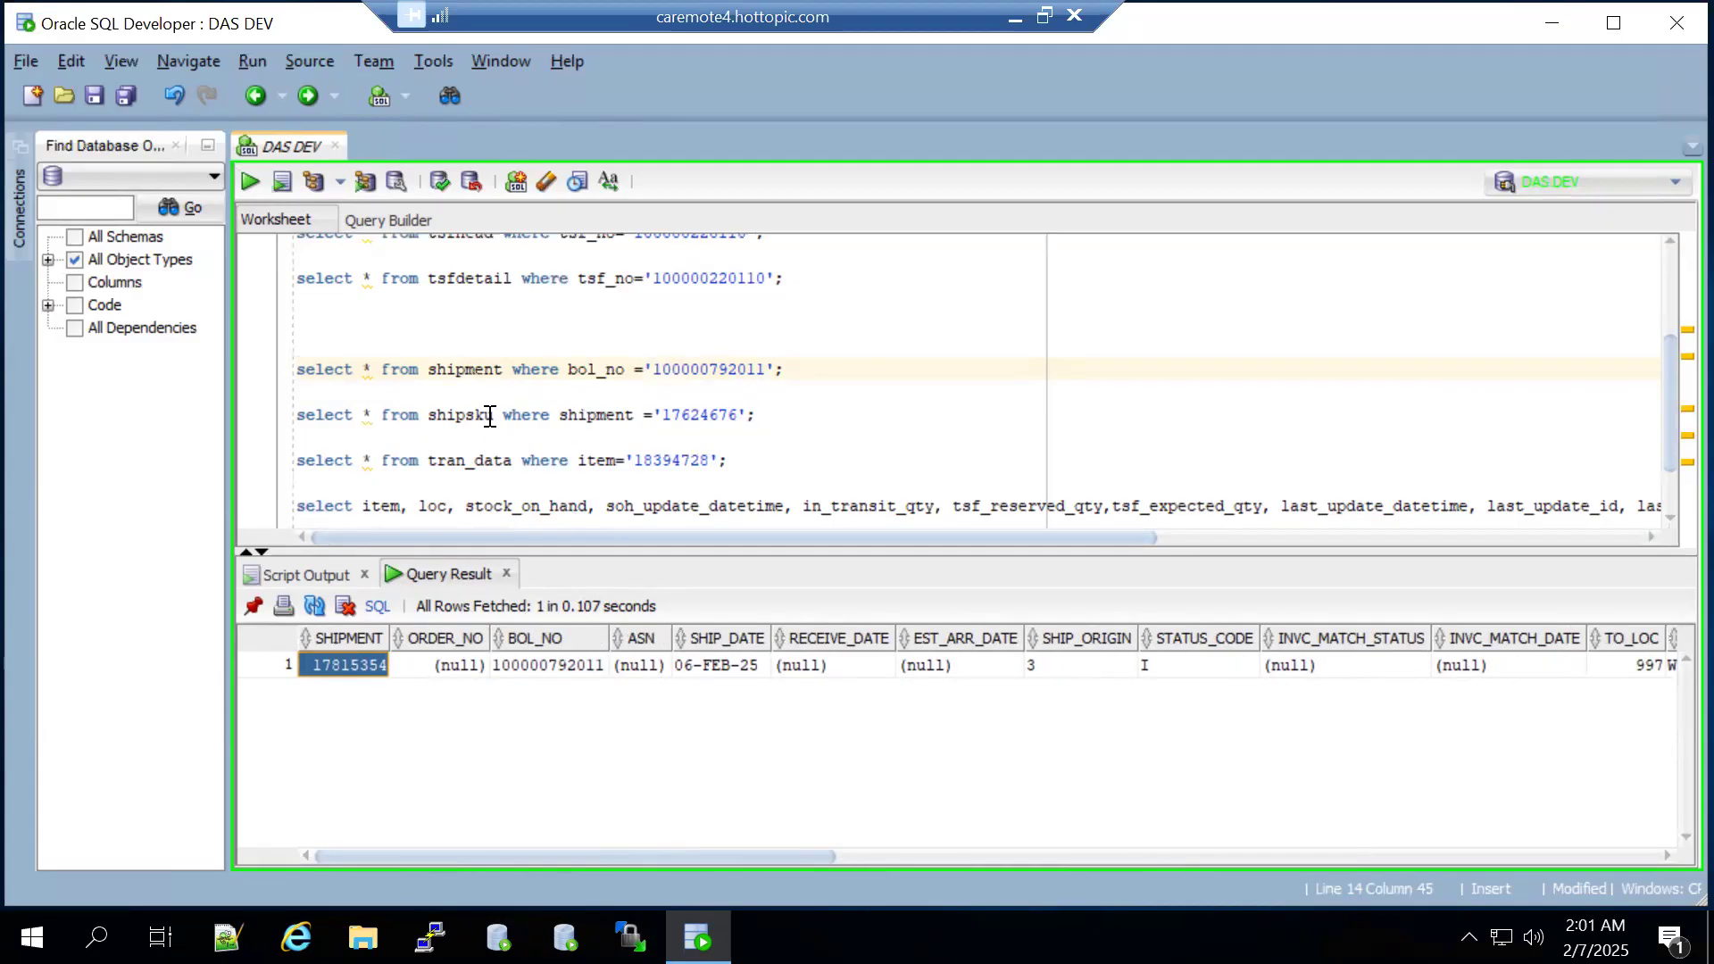
# - Run the shipsku query without its filter to view the table's columns, and change the filter column to distro_no
pyautogui.moveTo(493, 415); pyautogui.dragTo(271, 413)
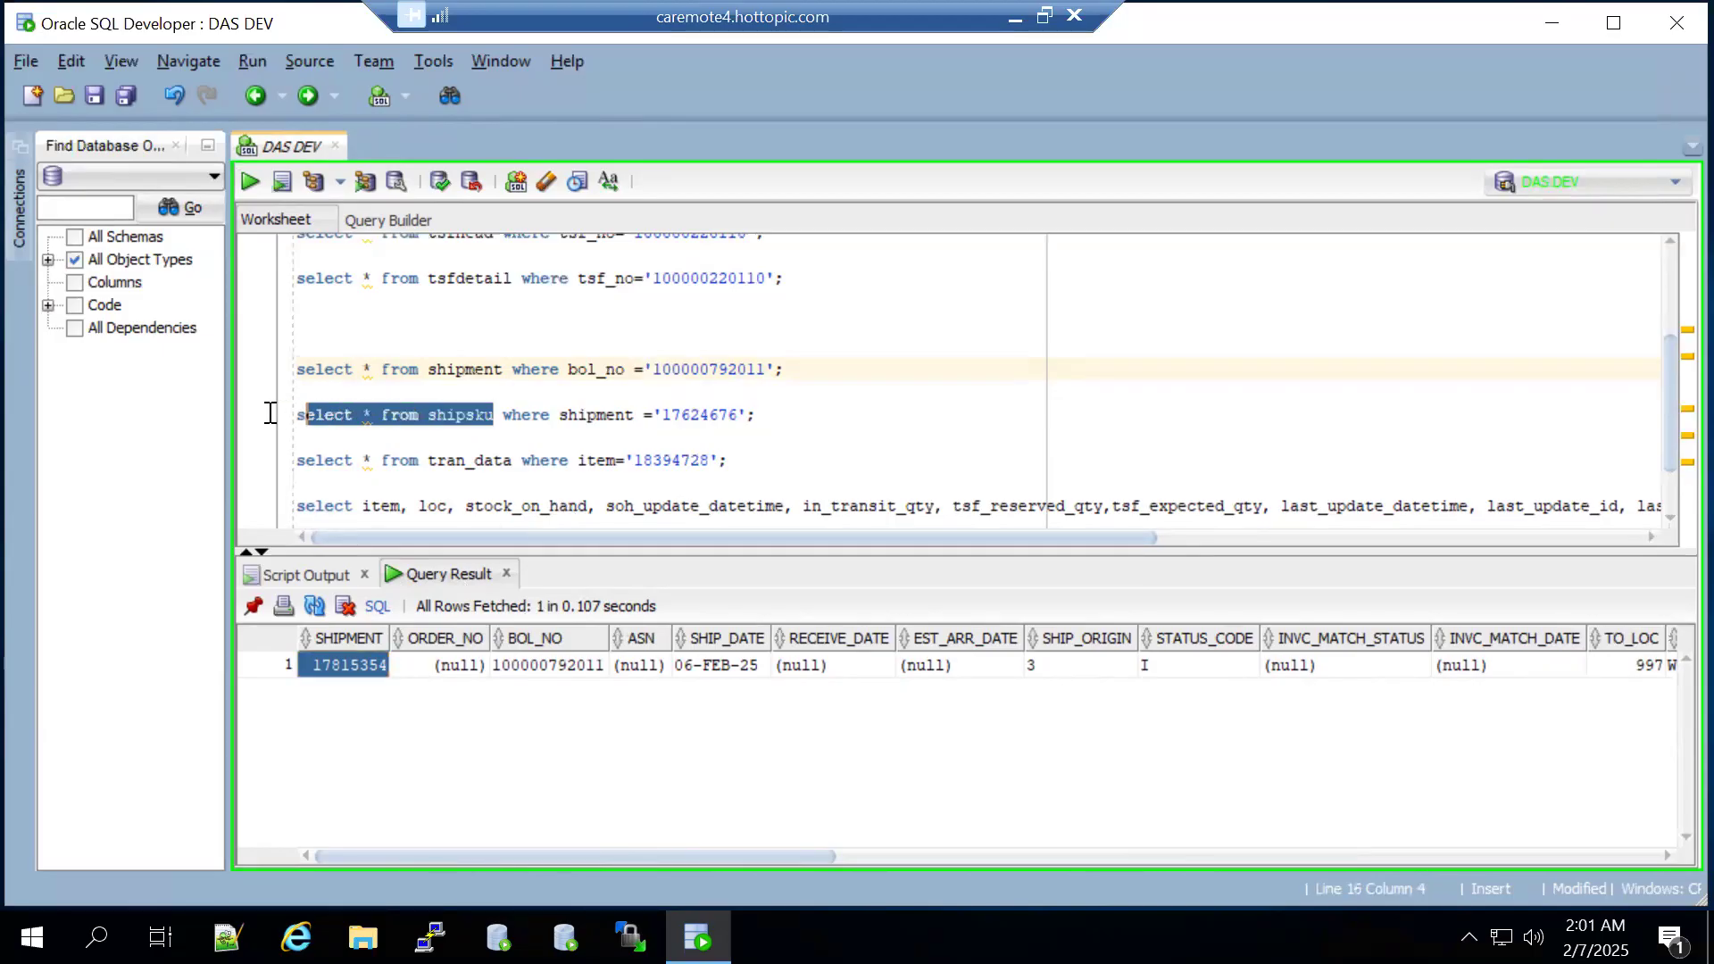
pyautogui.click(250, 186)
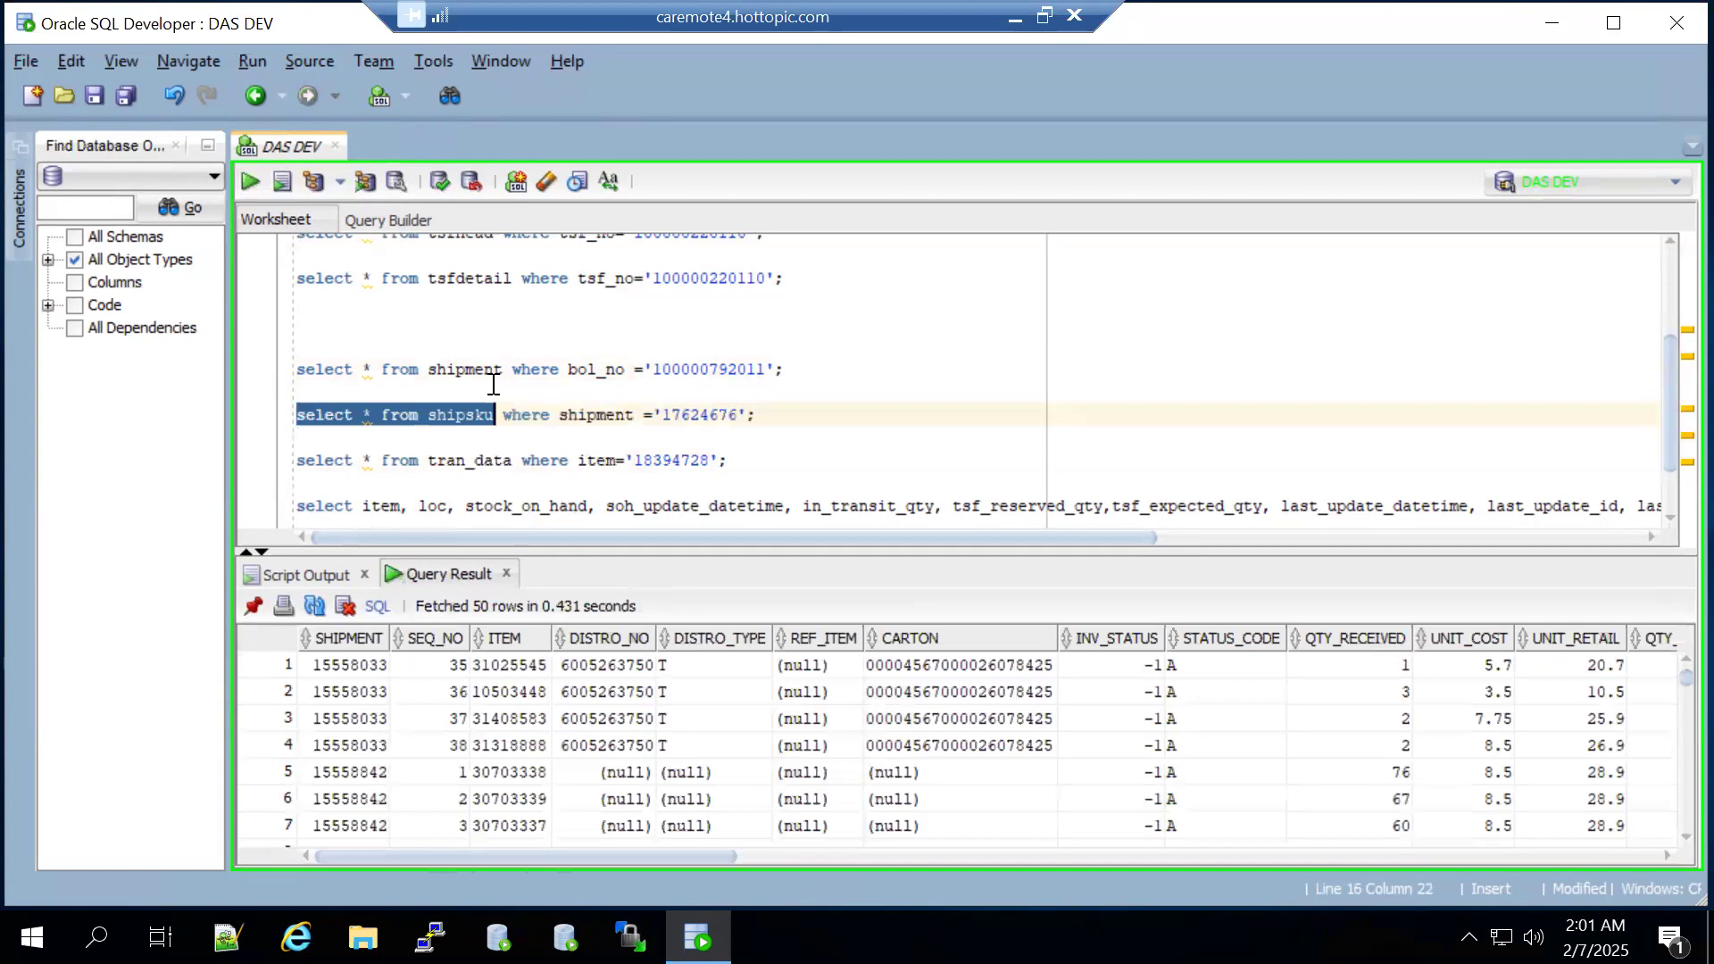
pyautogui.doubleClick(596, 416)
pyautogui.write('distro')
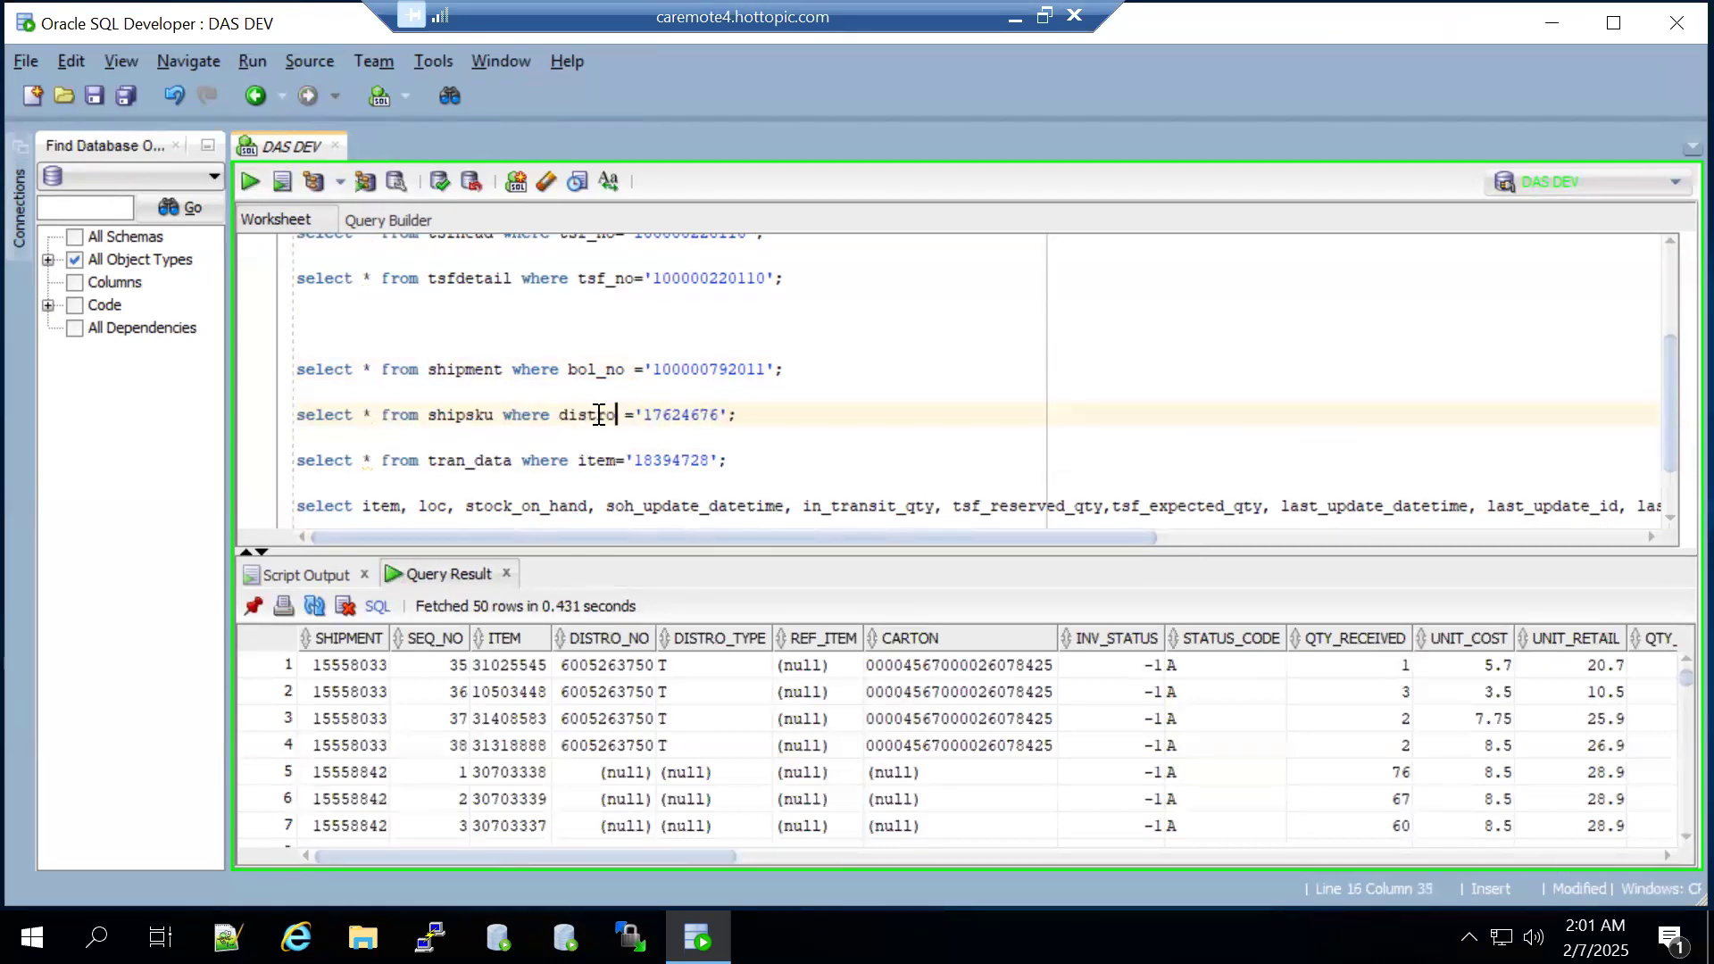
pyautogui.write('_no')
pyautogui.doubleClick(695, 279)
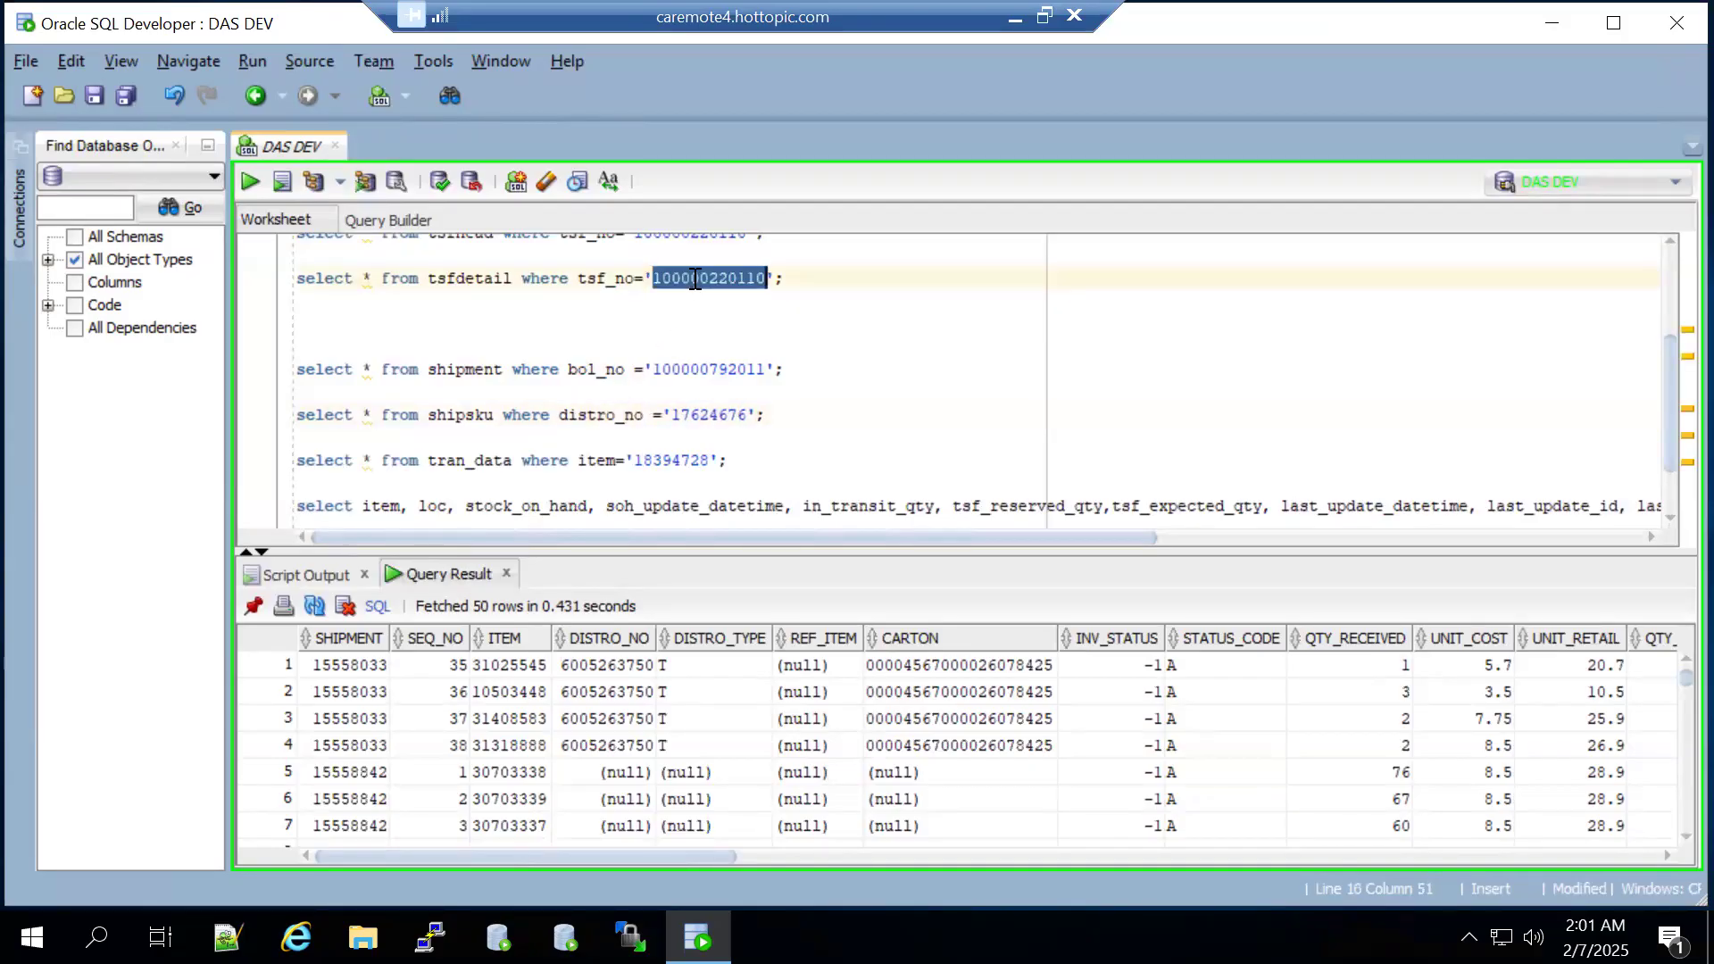
pyautogui.doubleClick(702, 369)
pyautogui.hotkey('ctrl', 'c')
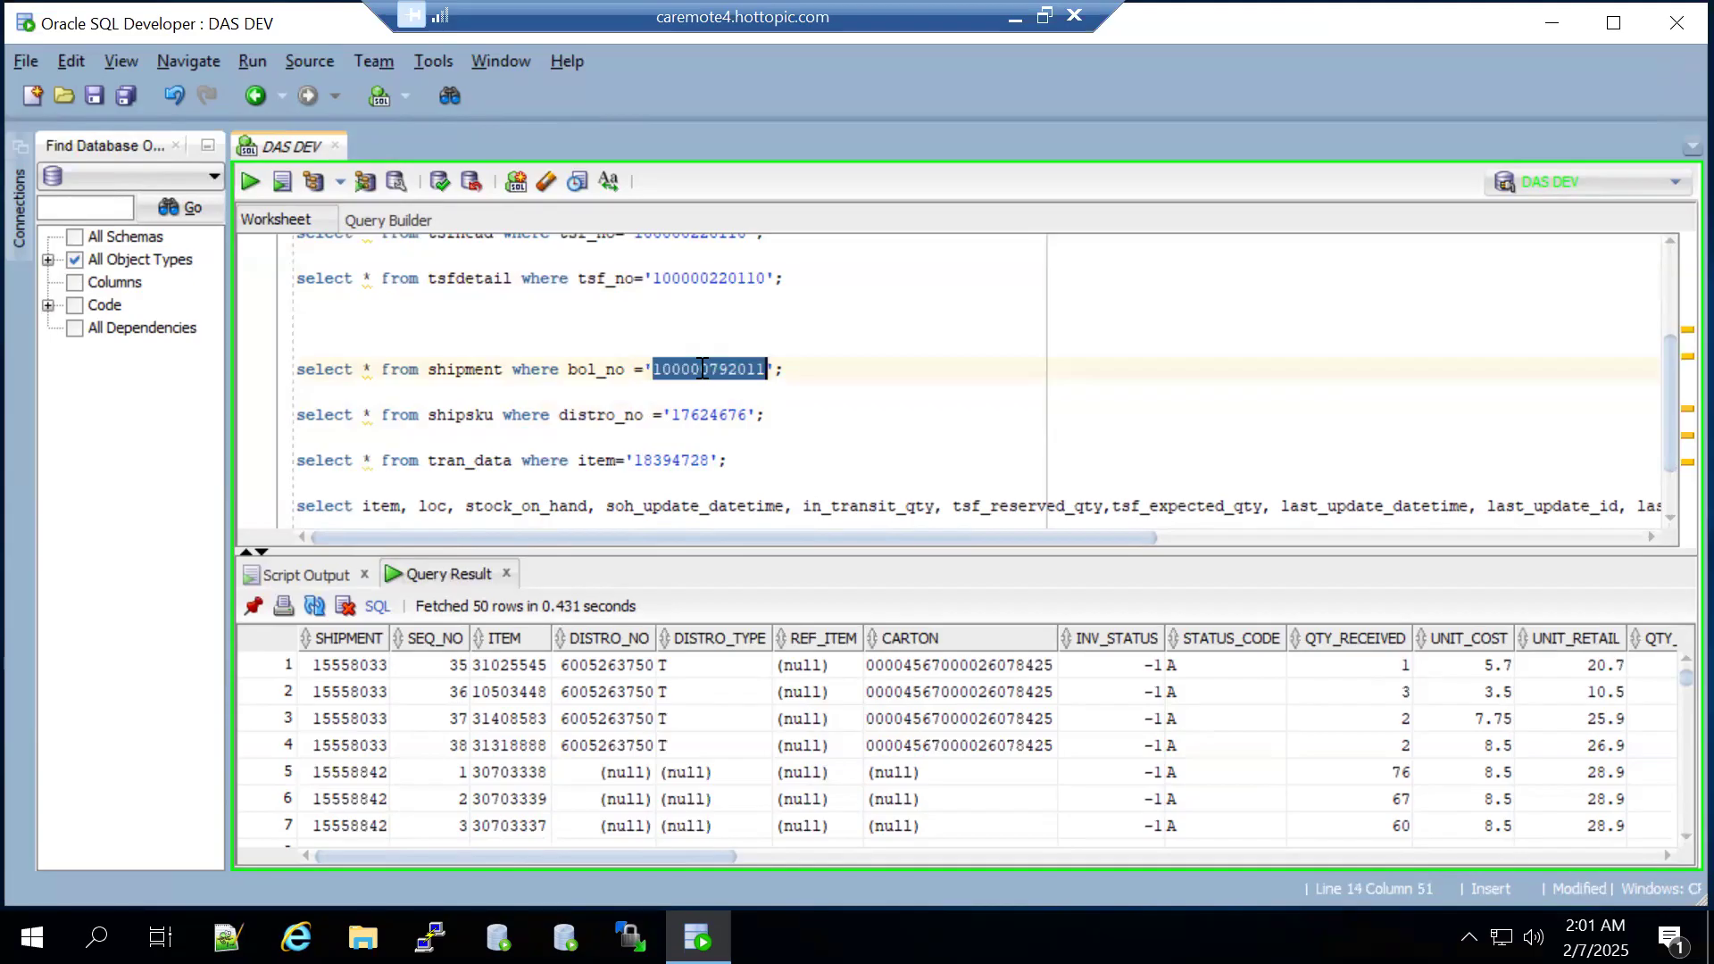
pyautogui.doubleClick(712, 414)
pyautogui.hotkey('ctrl', 'v')
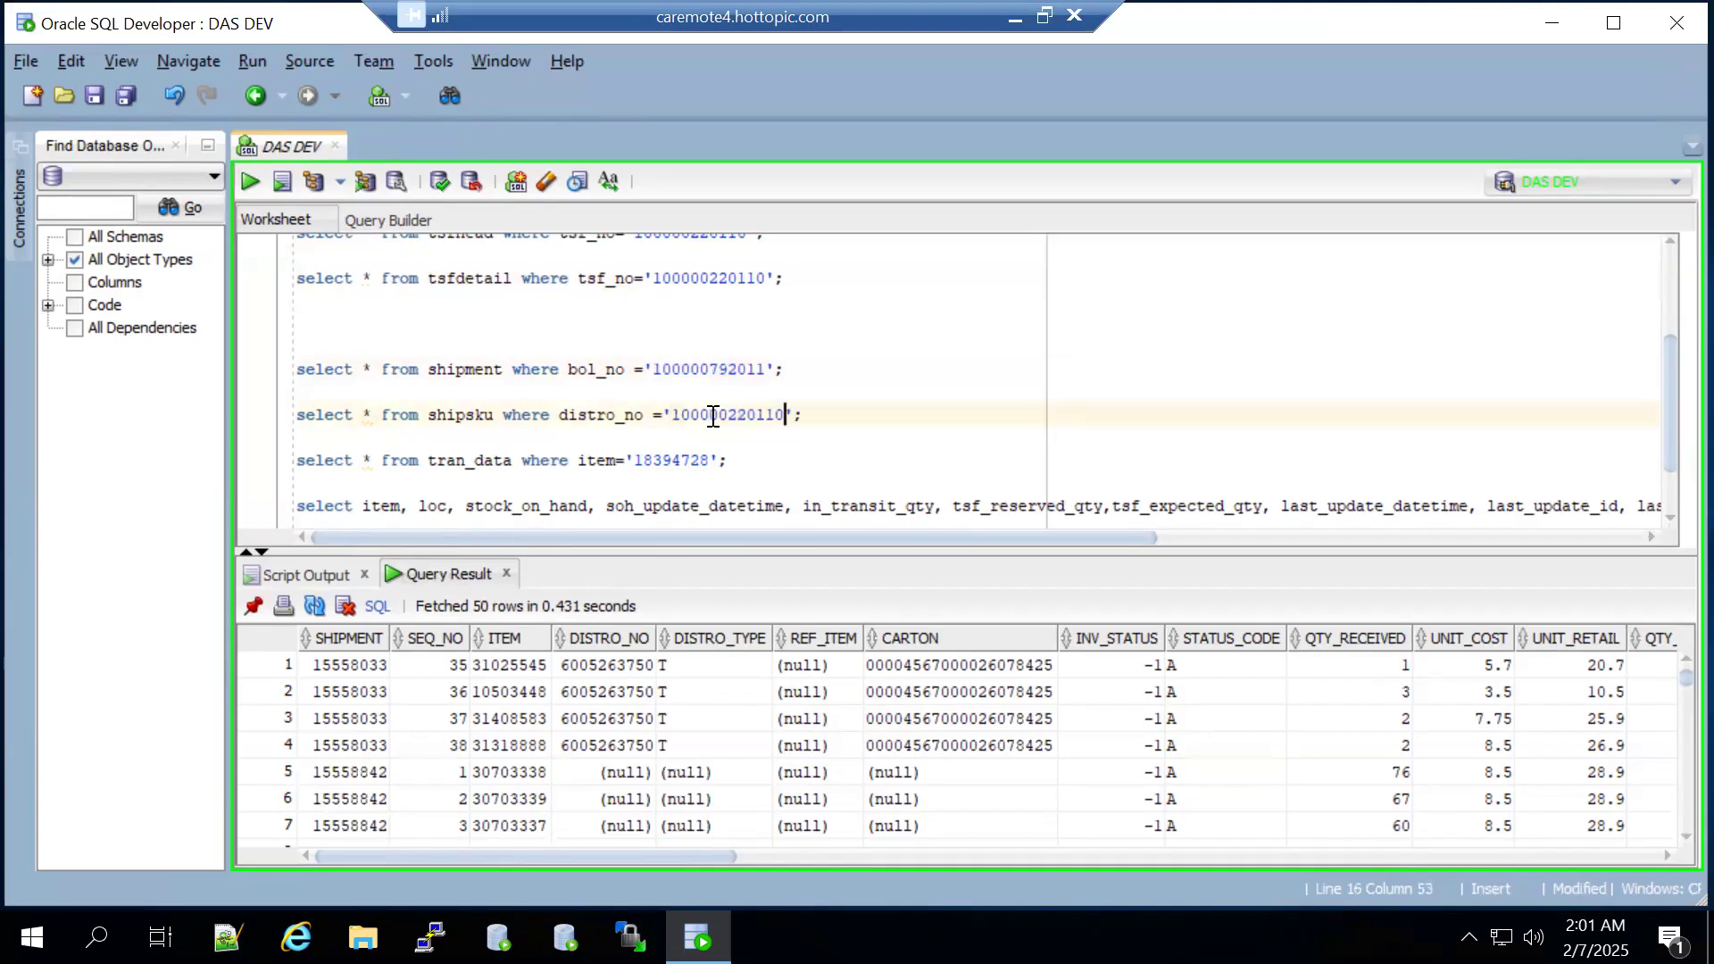
pyautogui.tripleClick(713, 414)
pyautogui.click(254, 181)
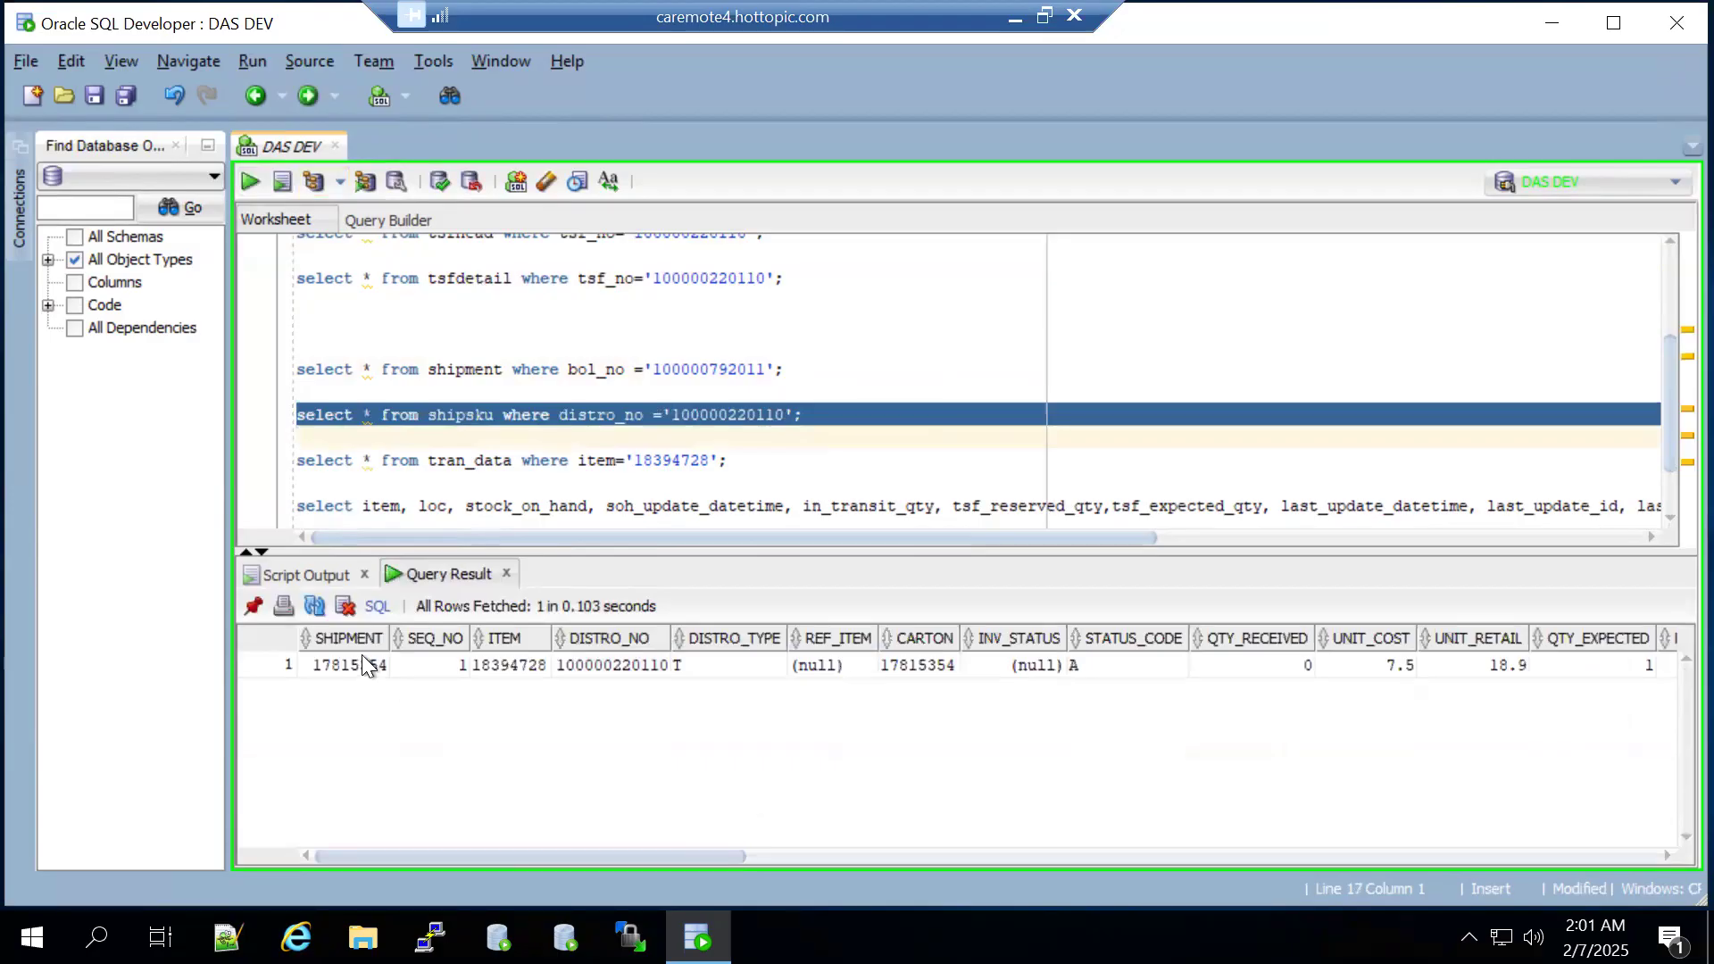
# - Check the shipsku record's shipment, item, distro number, carton, received quantity and expected quantity
pyautogui.click(367, 663)
pyautogui.click(543, 665)
pyautogui.click(619, 664)
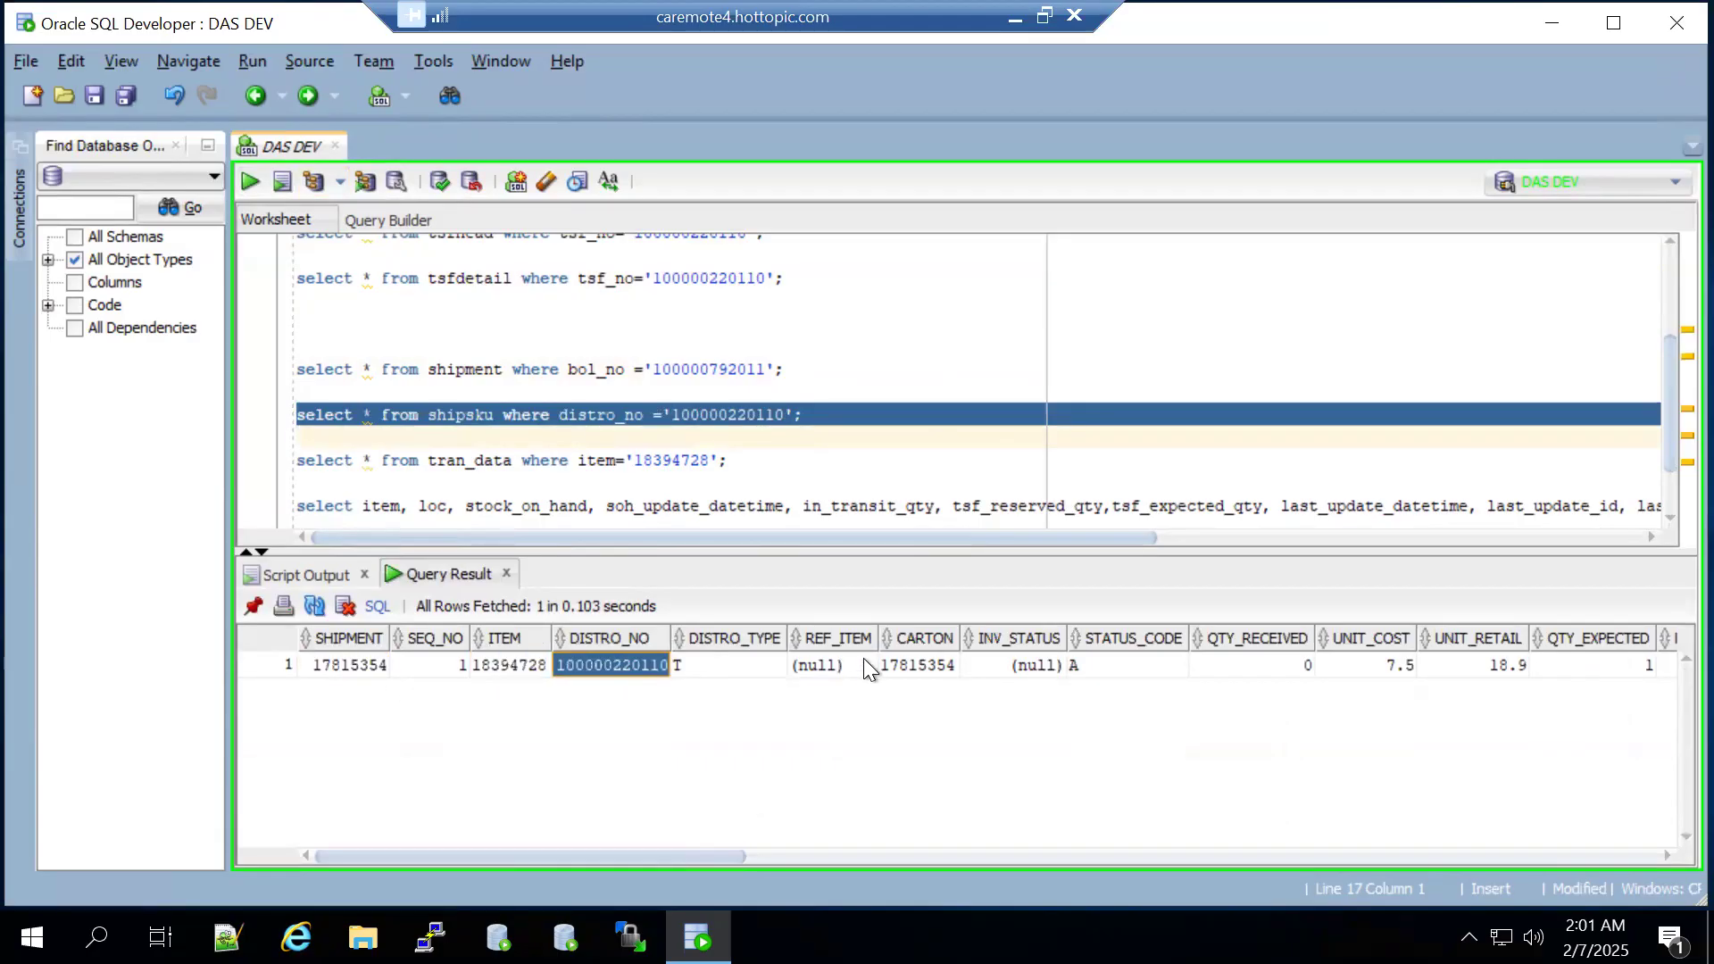
pyautogui.click(929, 671)
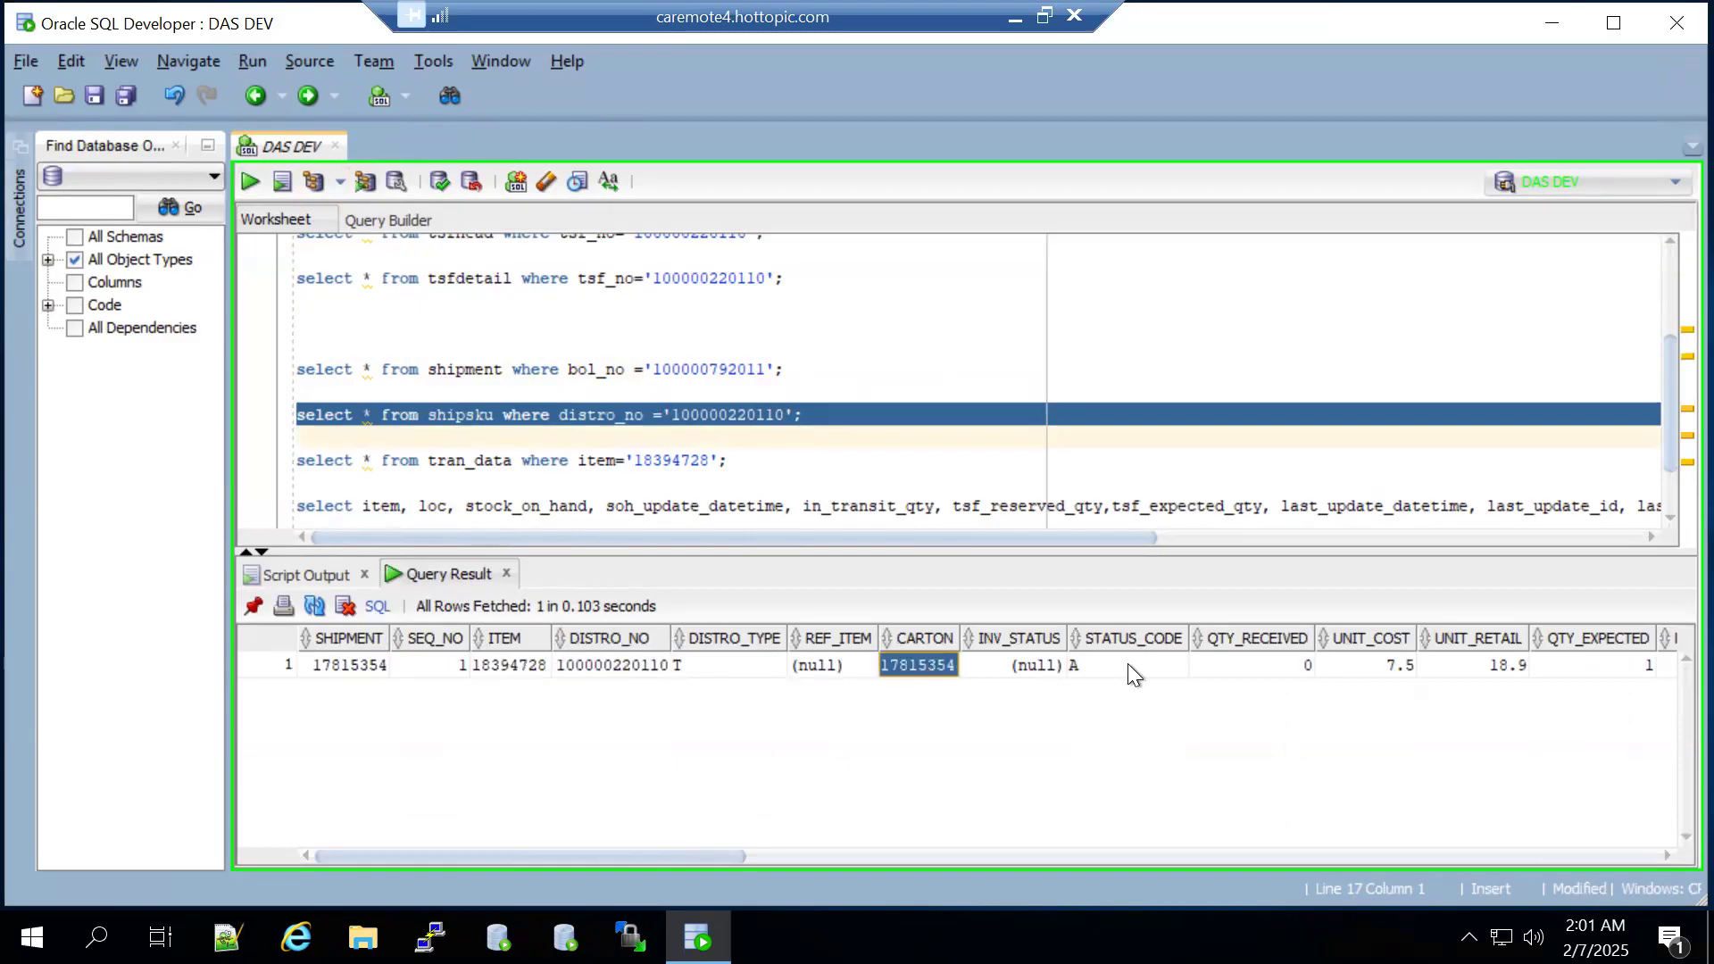
pyautogui.click(1285, 663)
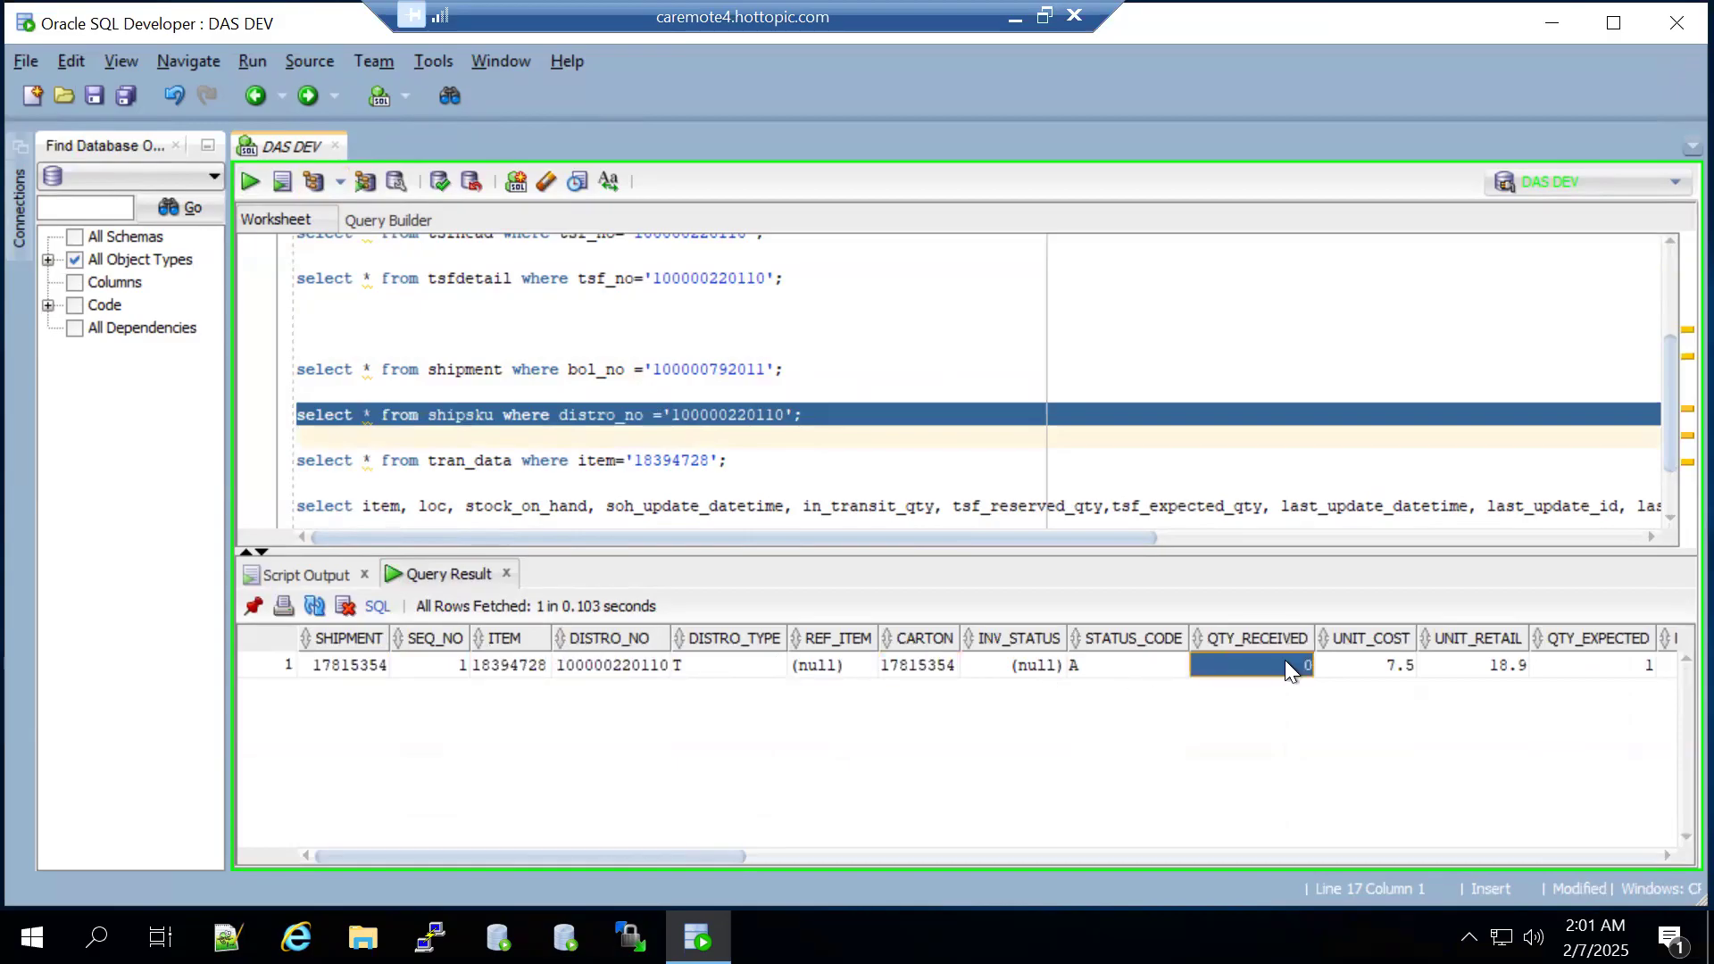
pyautogui.click(1575, 665)
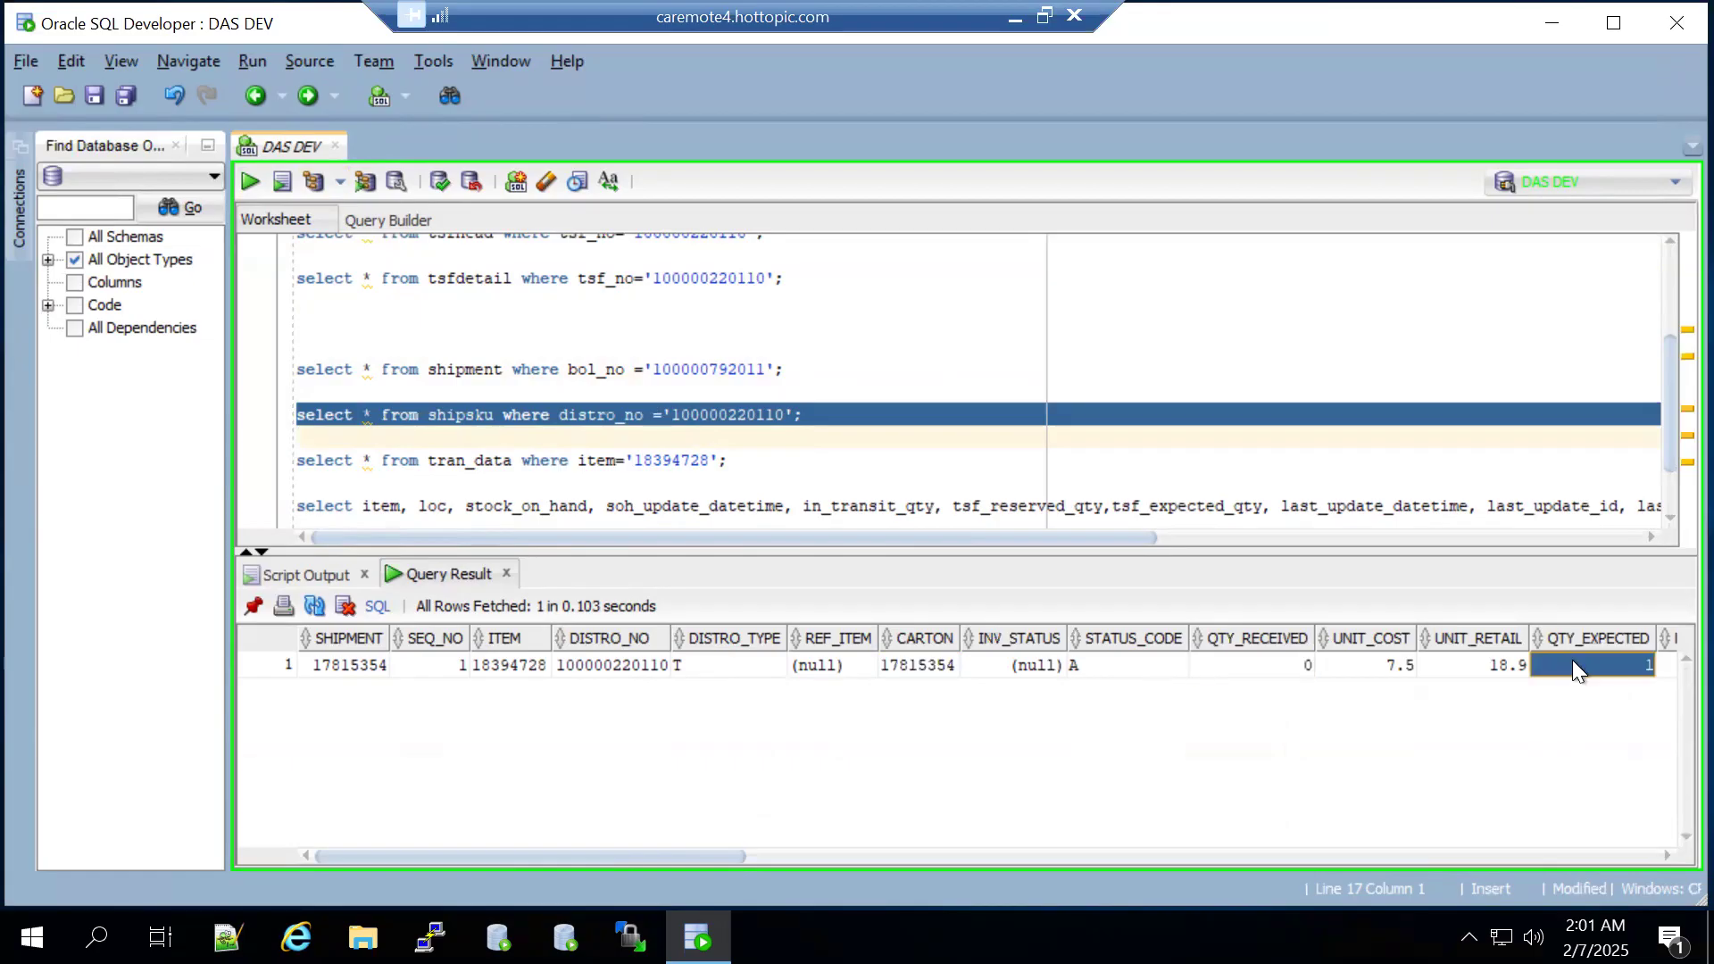
# - Examine the remaining columns of the shipsku record through to REF_CARTON
pyautogui.press('Right')
pyautogui.press('Right')
pyautogui.press('Right')
pyautogui.press('Right')
pyautogui.press('Right')
pyautogui.press('Right')
pyautogui.press('Right')
pyautogui.press('Right')
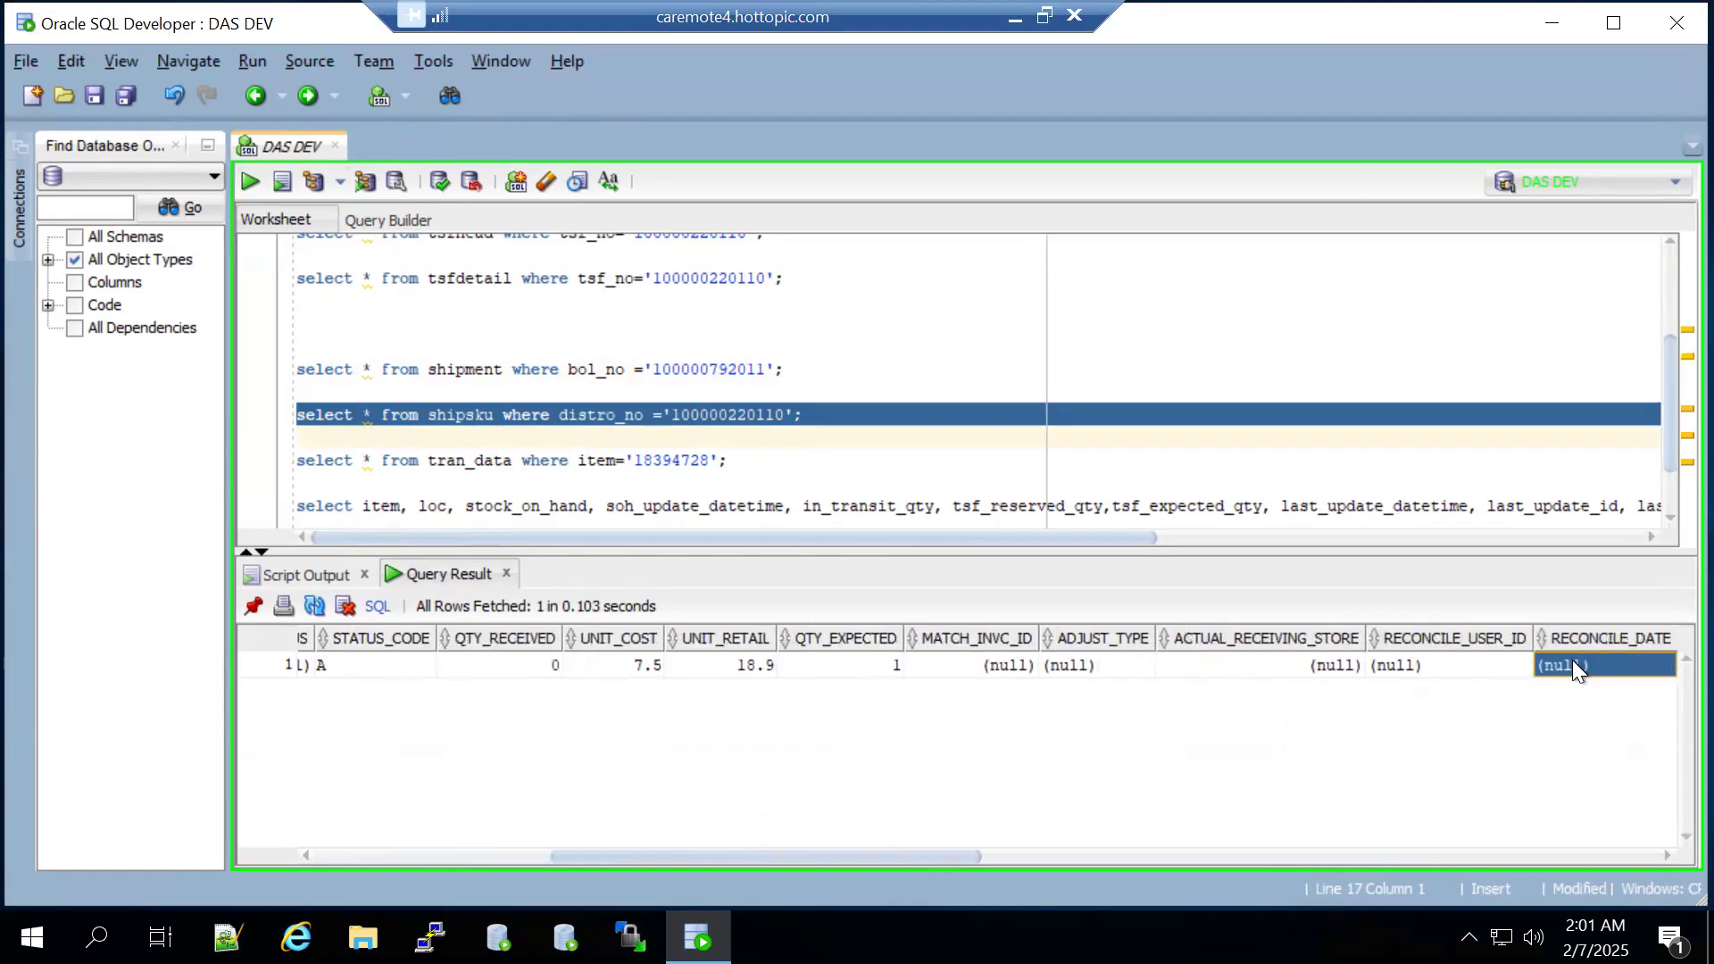
pyautogui.press('Right')
pyautogui.press('Right')
pyautogui.press('Right')
pyautogui.press('Right')
pyautogui.press('Right')
pyautogui.press('Right')
pyautogui.press('Right')
pyautogui.press('Right')
pyautogui.press('Right')
pyautogui.press('Right')
pyautogui.press('Right')
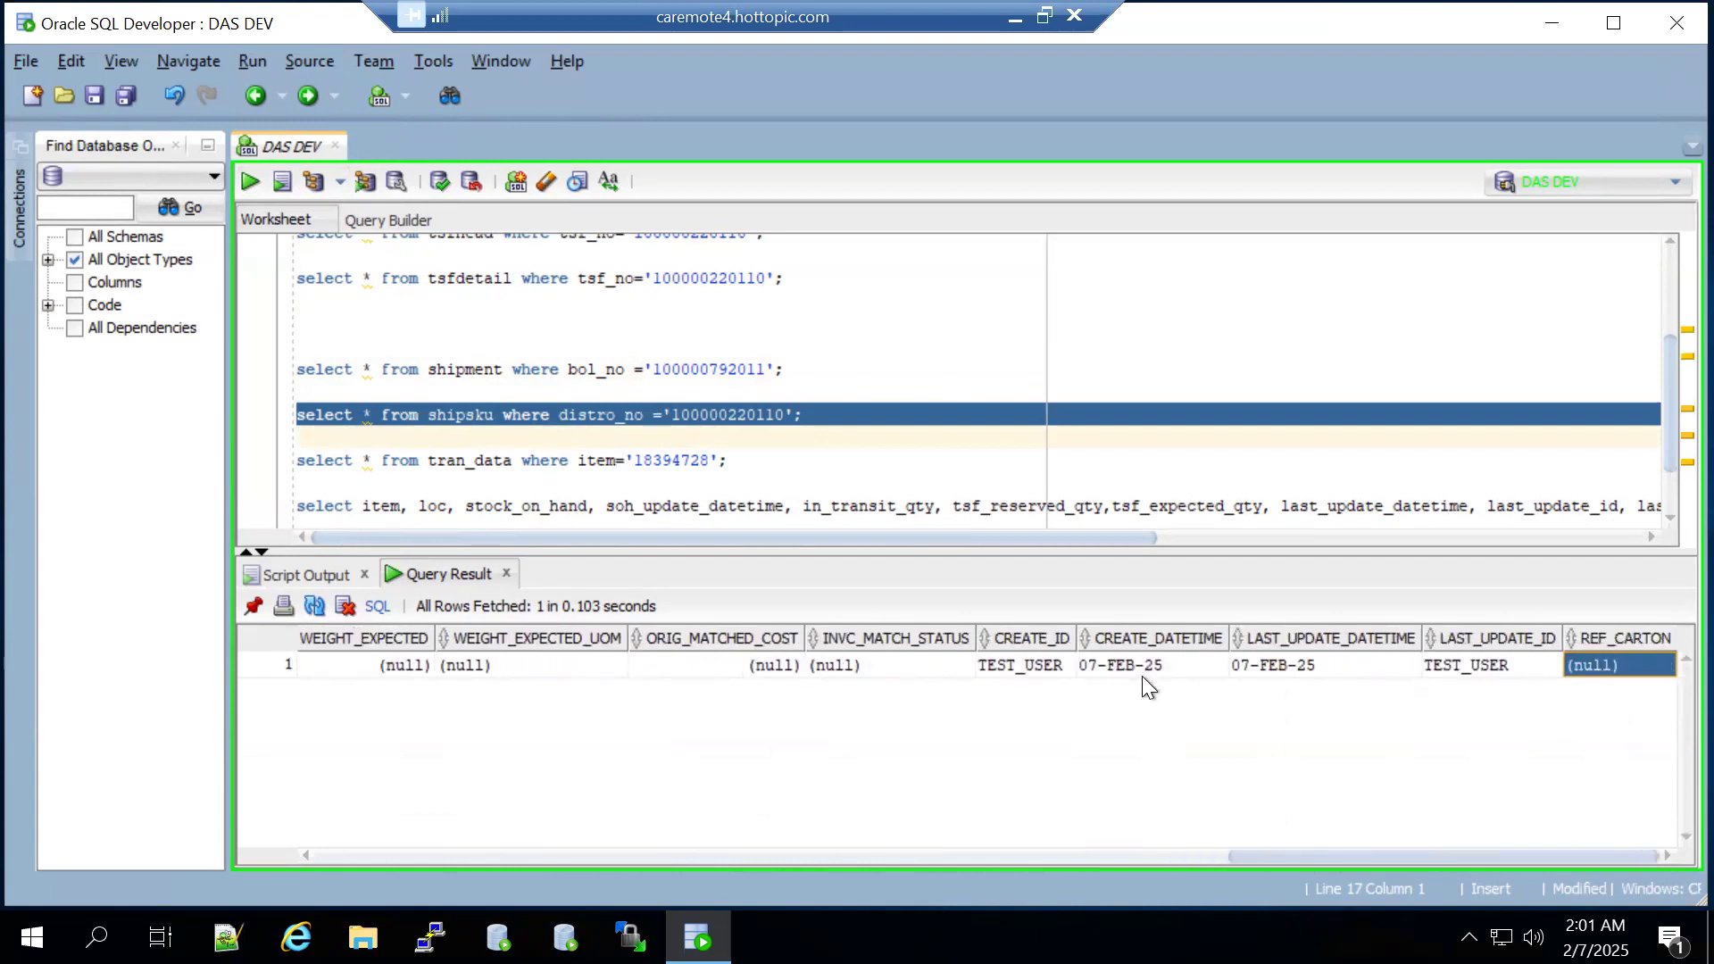
# - Check the shipsku record's creation and last-update dates, viewing the full timestamp of LAST_UPDATE_DATETIME
pyautogui.click(1138, 675)
pyautogui.click(1357, 672)
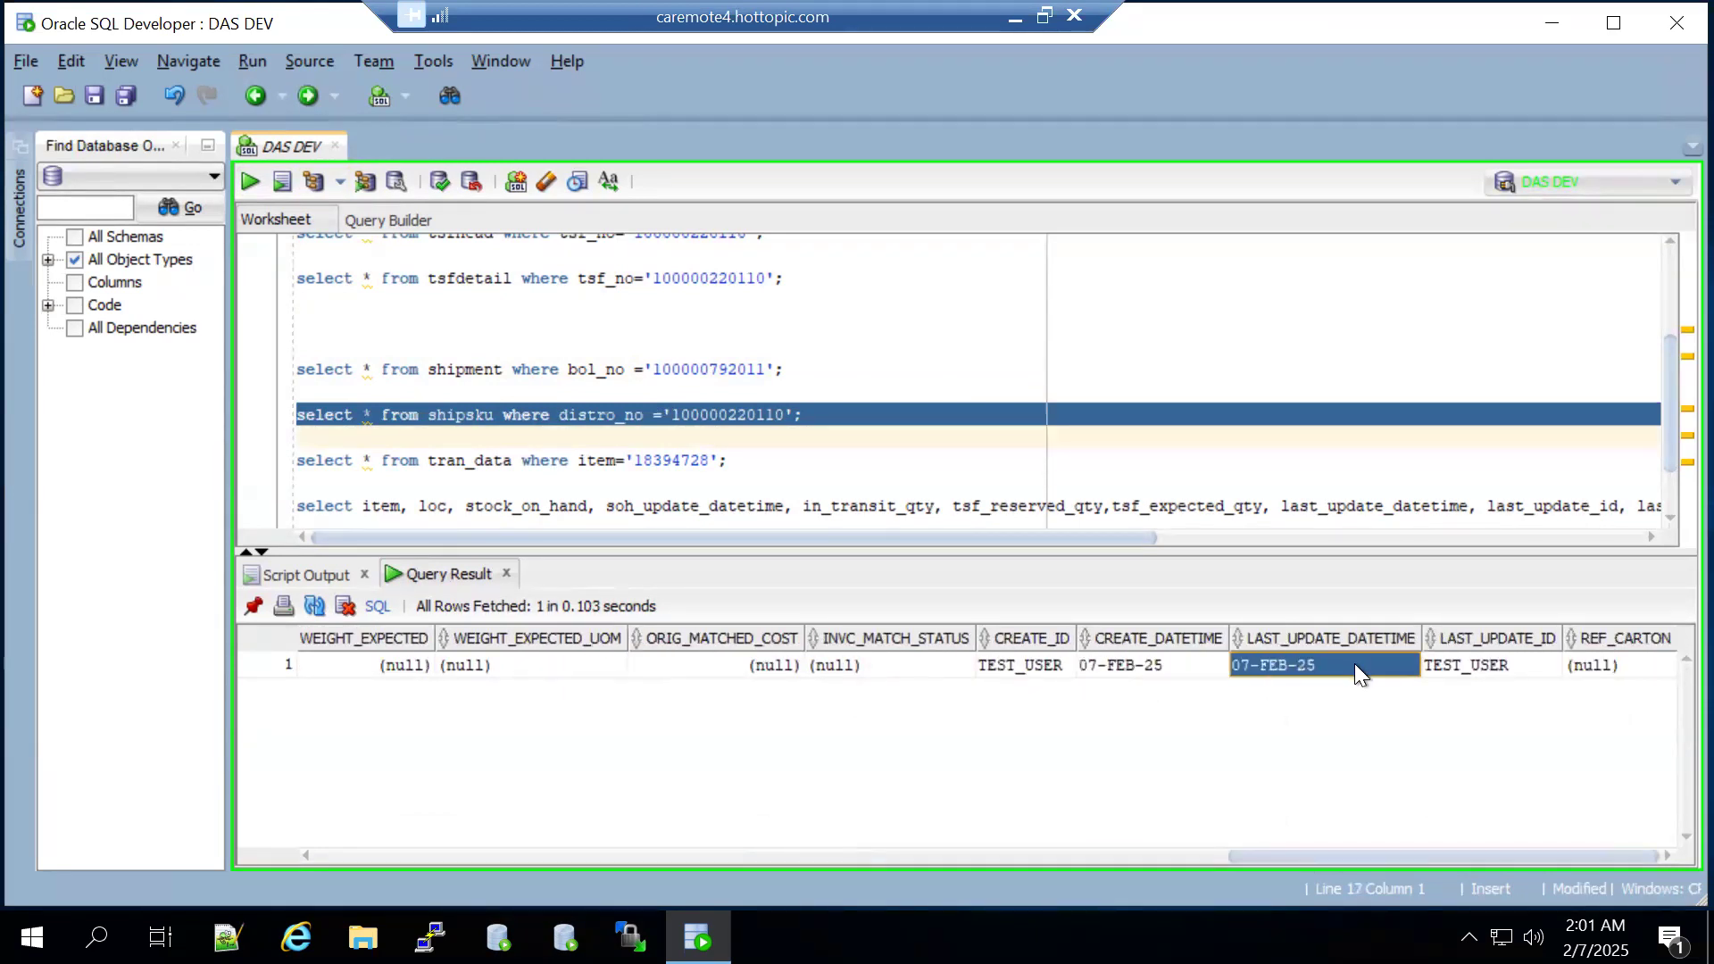
pyautogui.doubleClick(1411, 664)
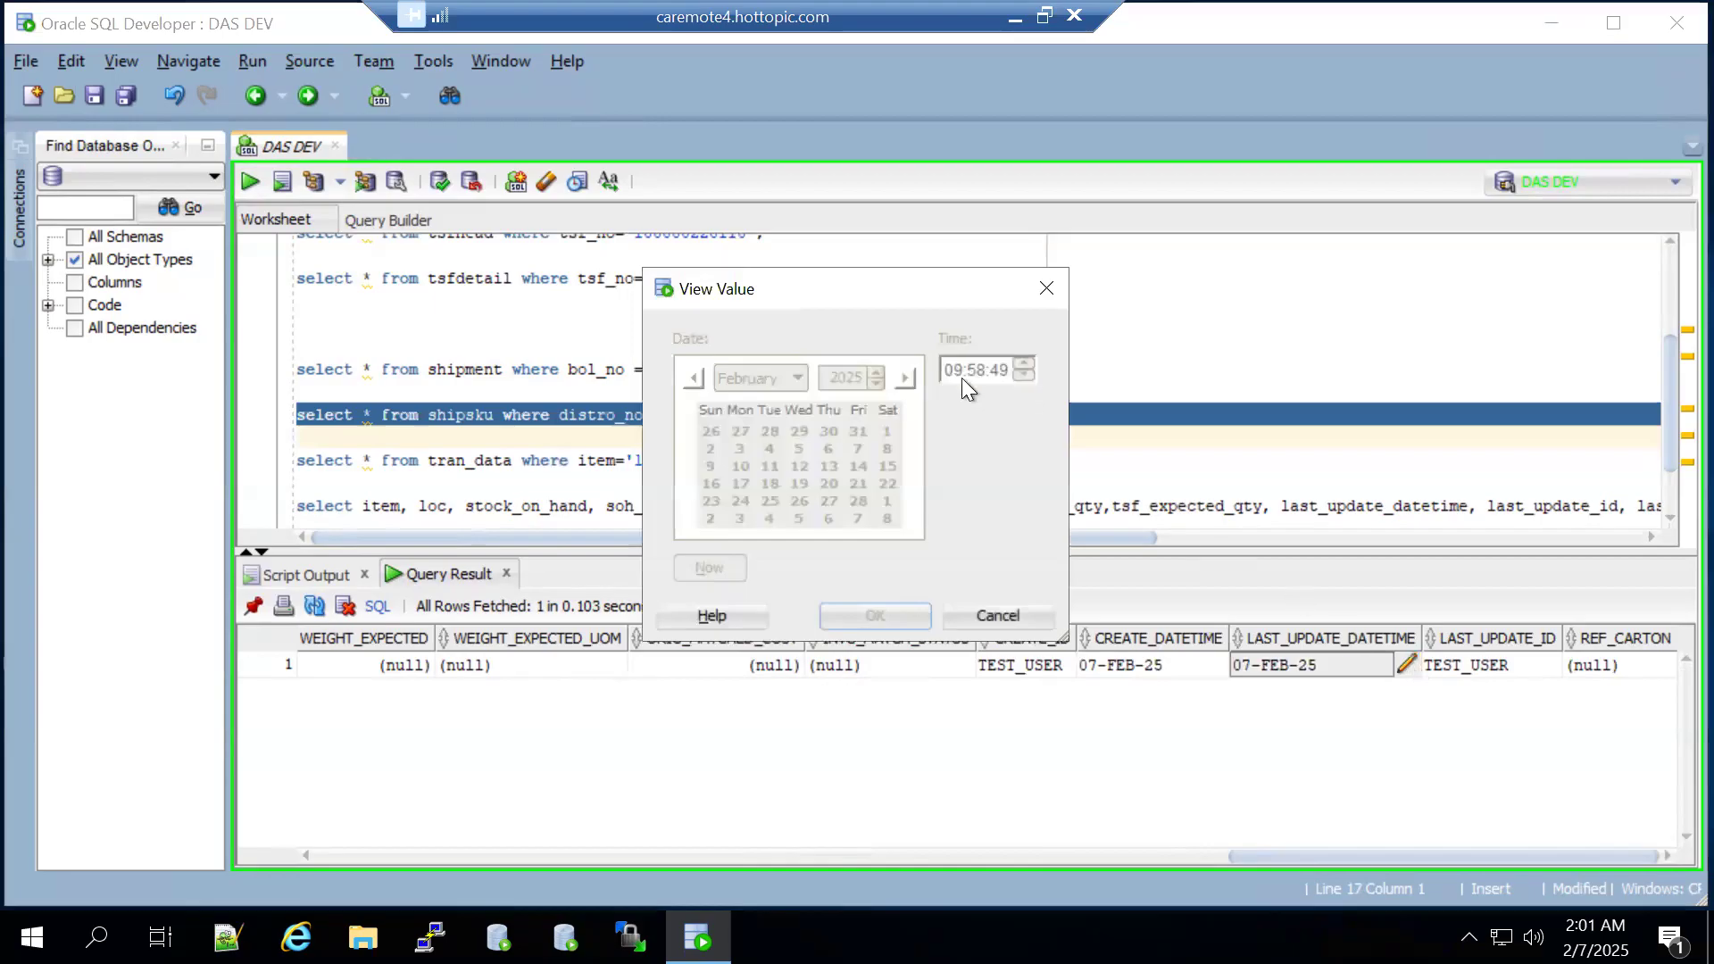
pyautogui.click(1046, 290)
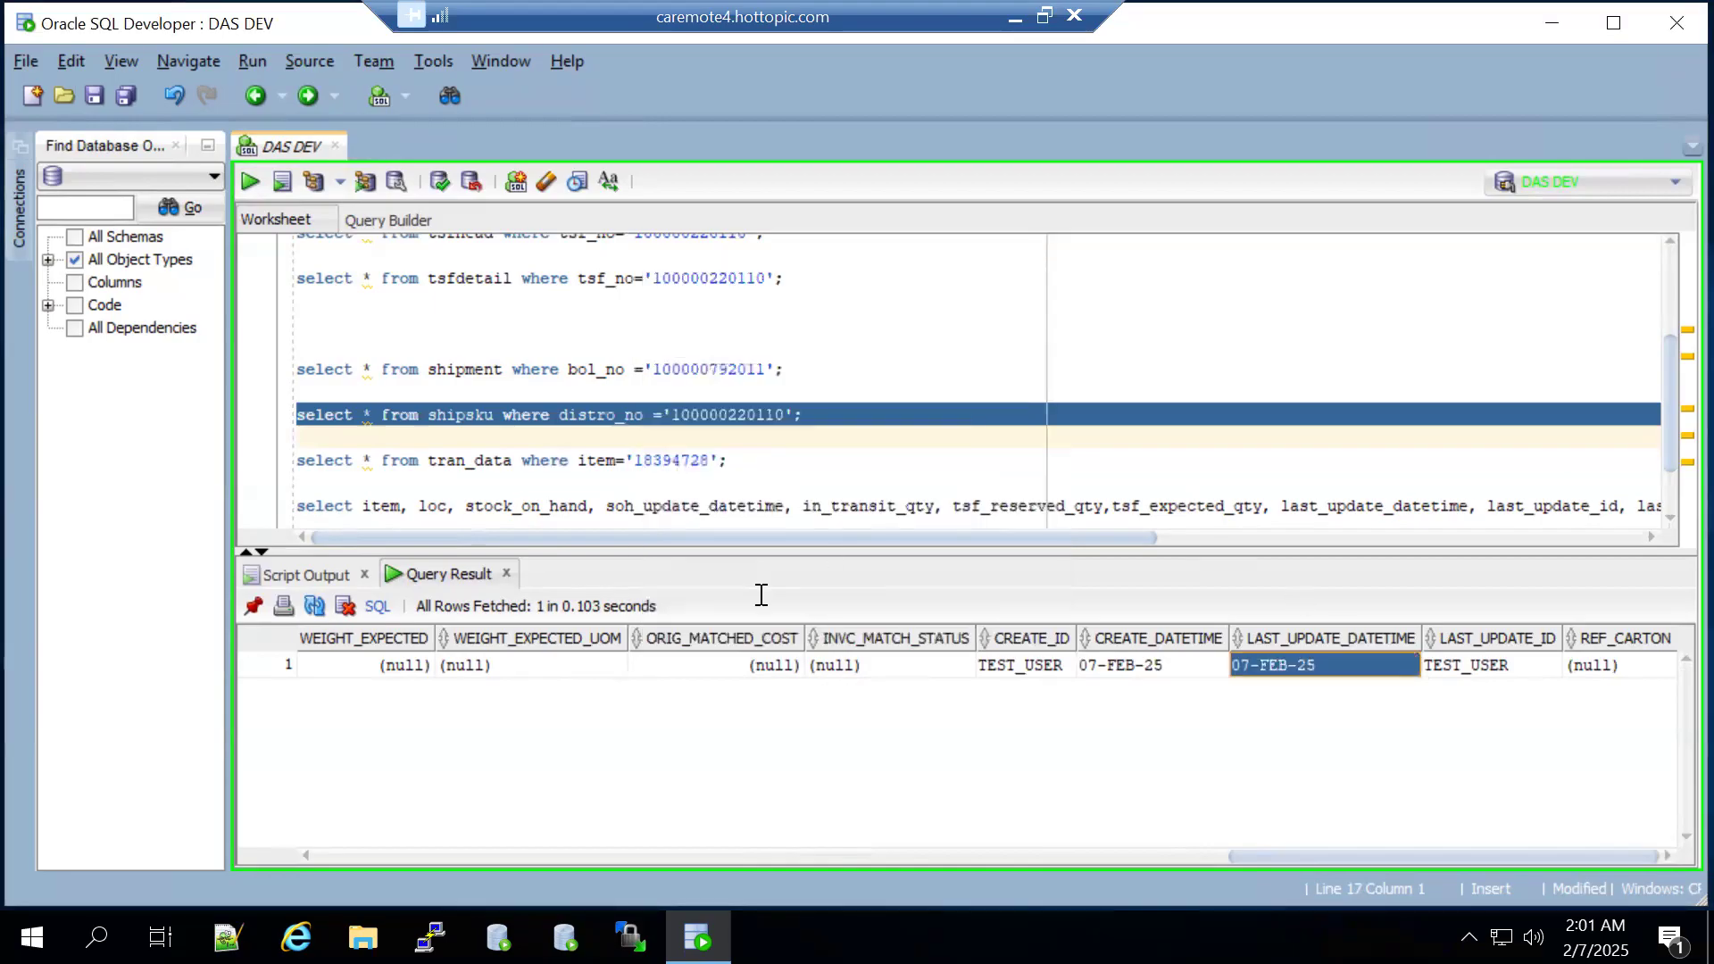
# - Return to the start of the shipsku record and switch to the transfer page in Oracle Merchandising
pyautogui.click(1201, 852)
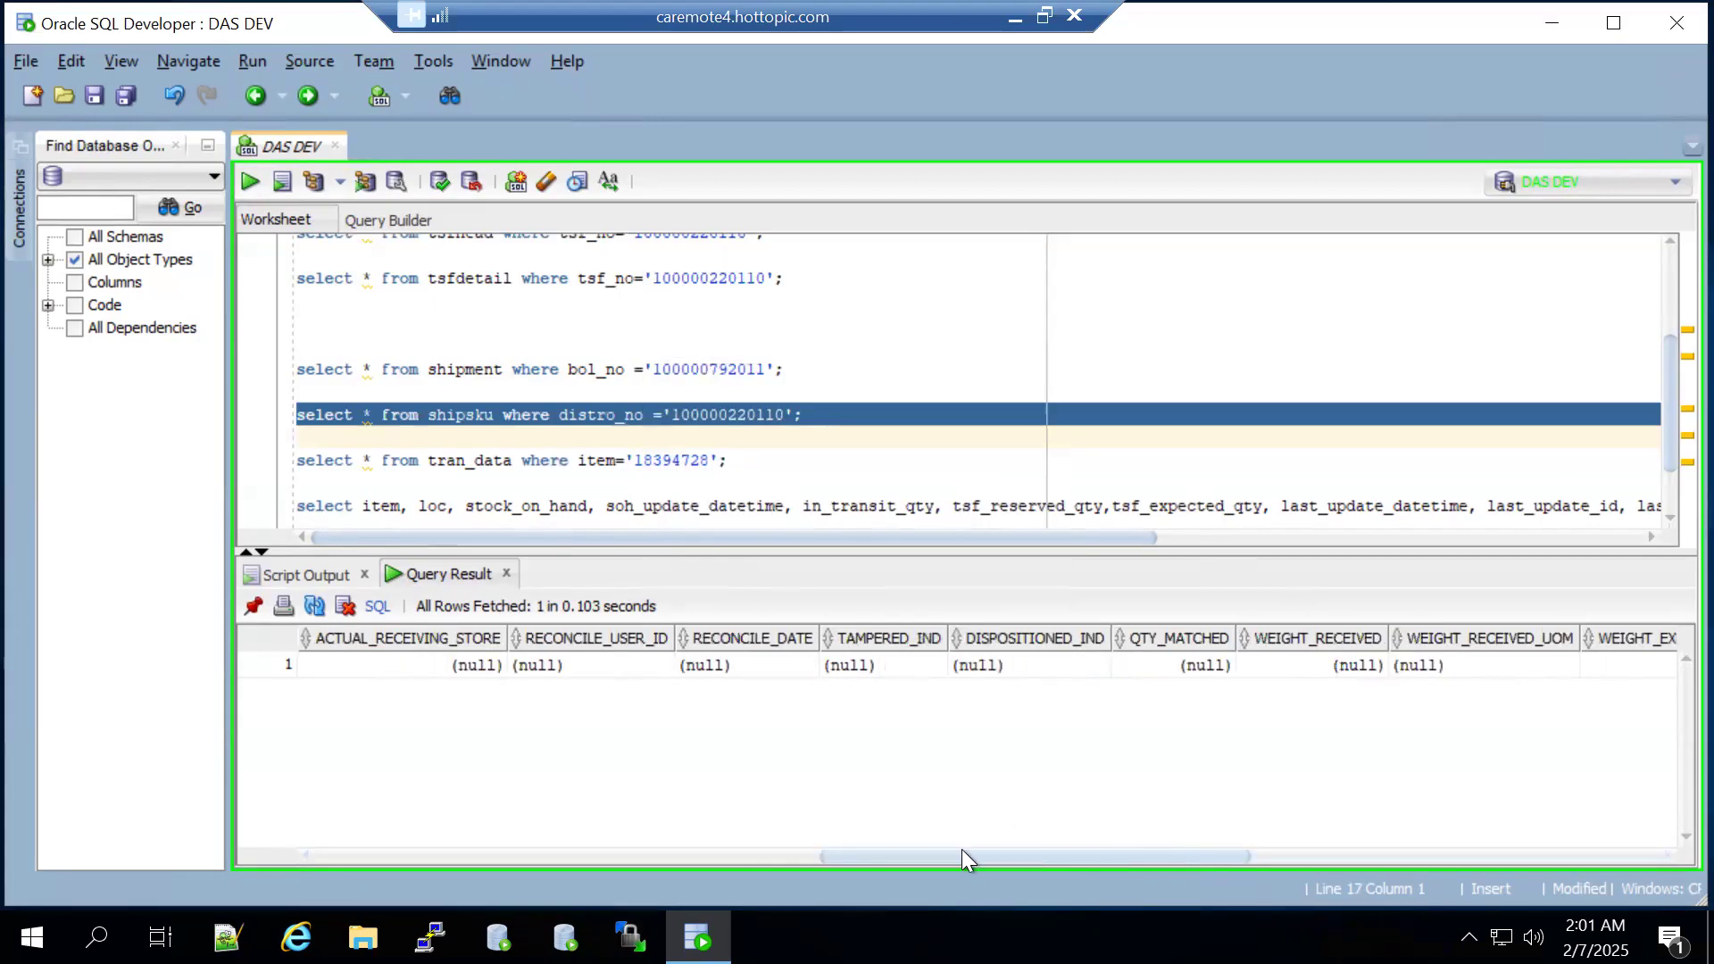
pyautogui.moveTo(877, 853); pyautogui.dragTo(325, 843)
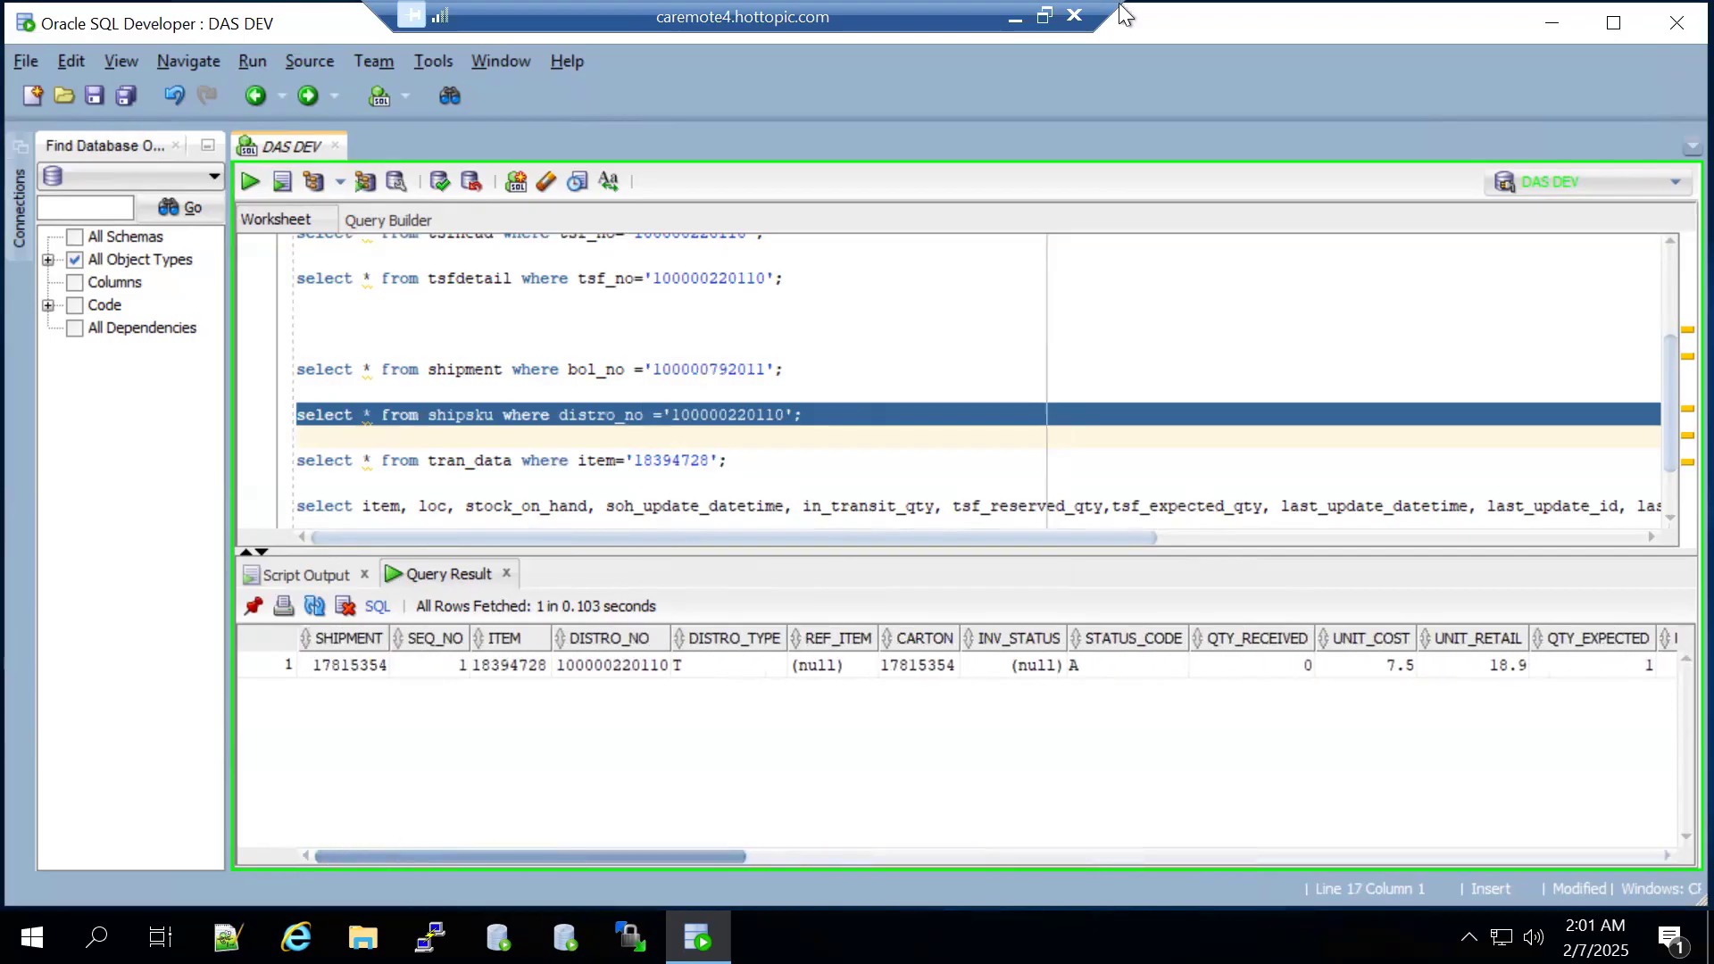
pyautogui.click(1012, 16)
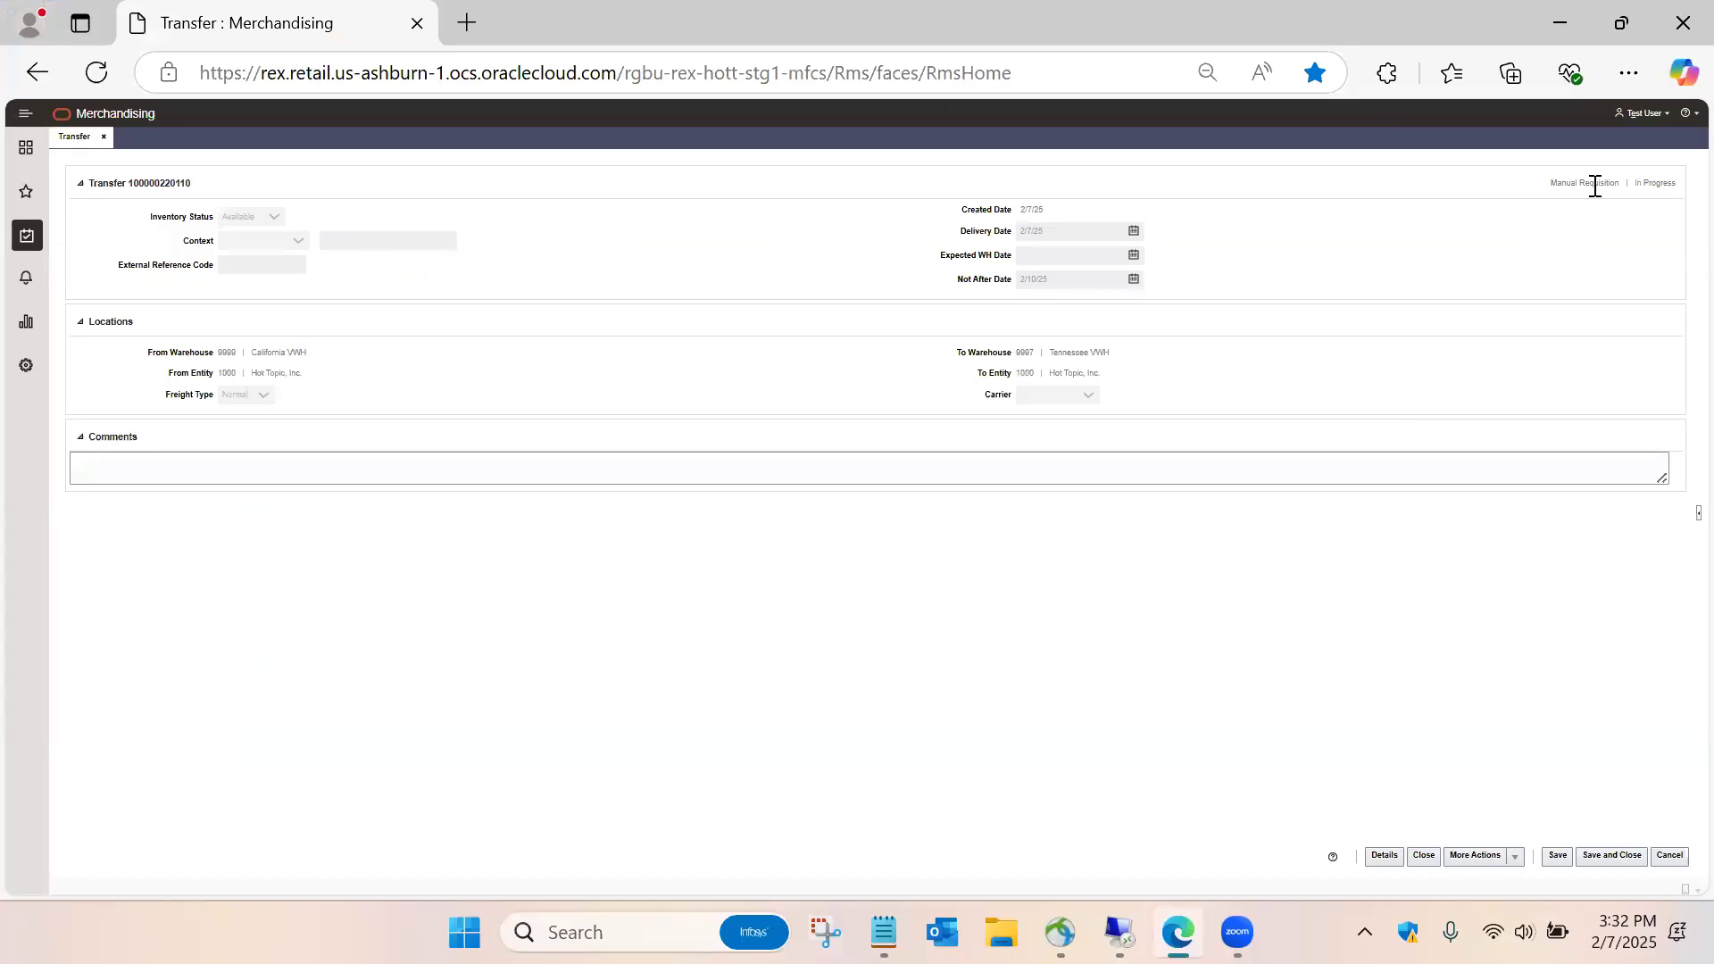
# - Save and close the transfer after checking its status, and open the search for managing bills of lading
pyautogui.doubleClick(1656, 182)
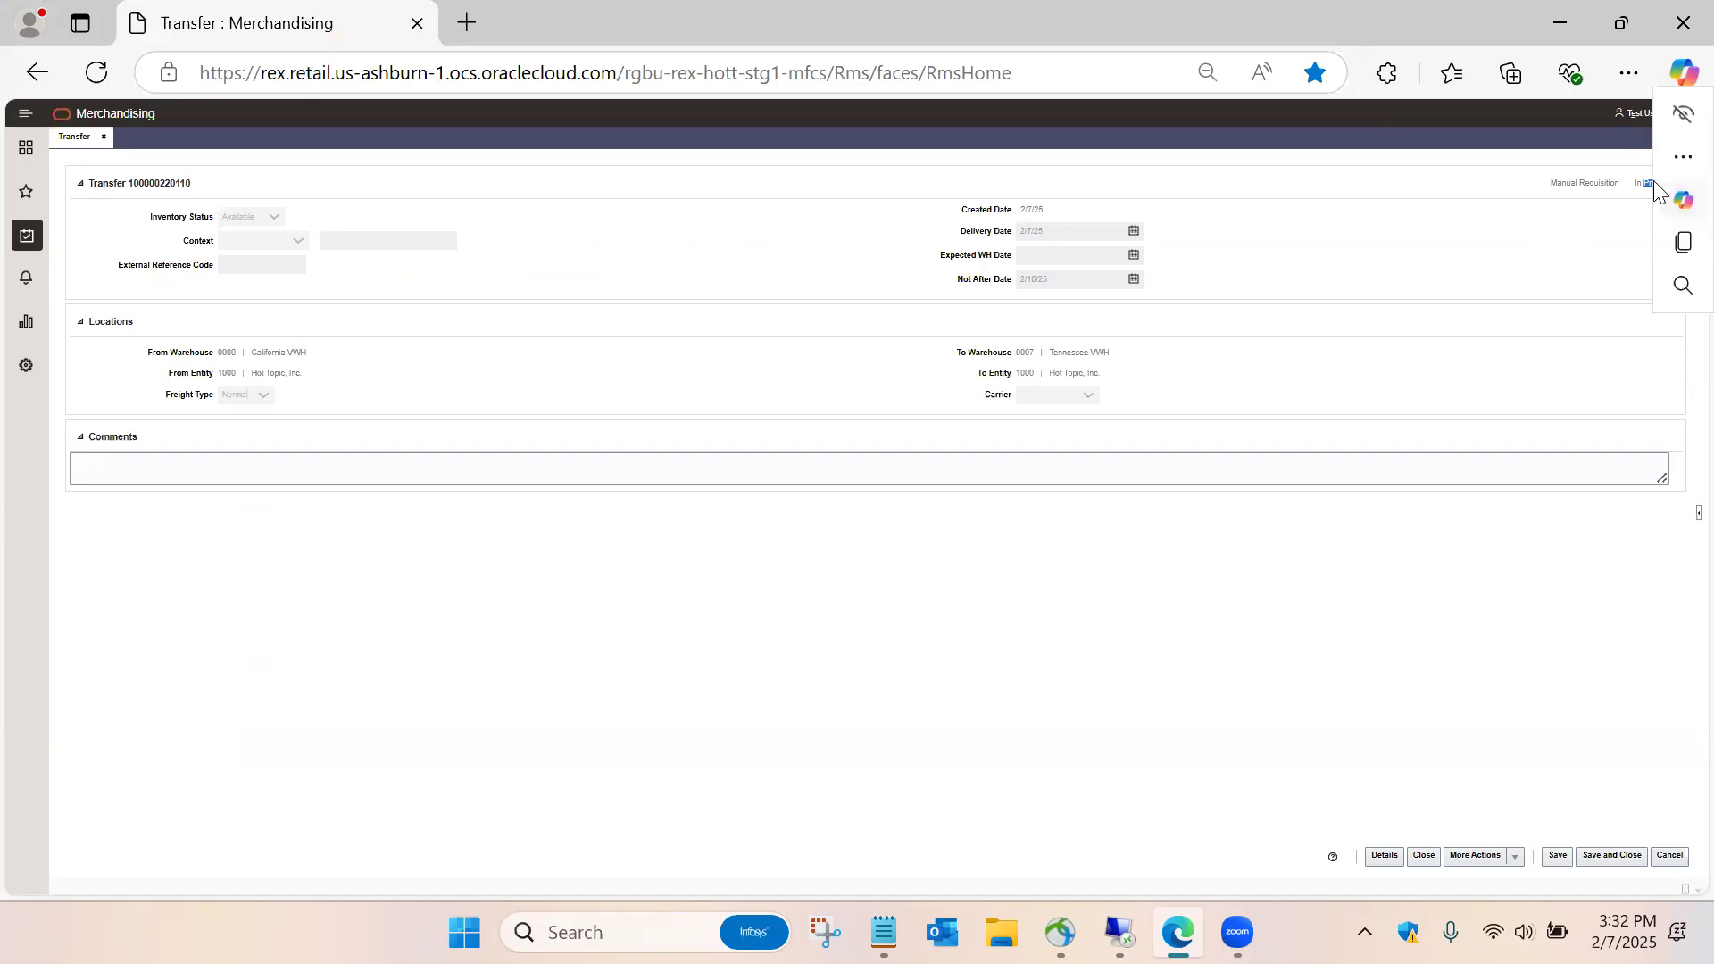
pyautogui.click(1600, 852)
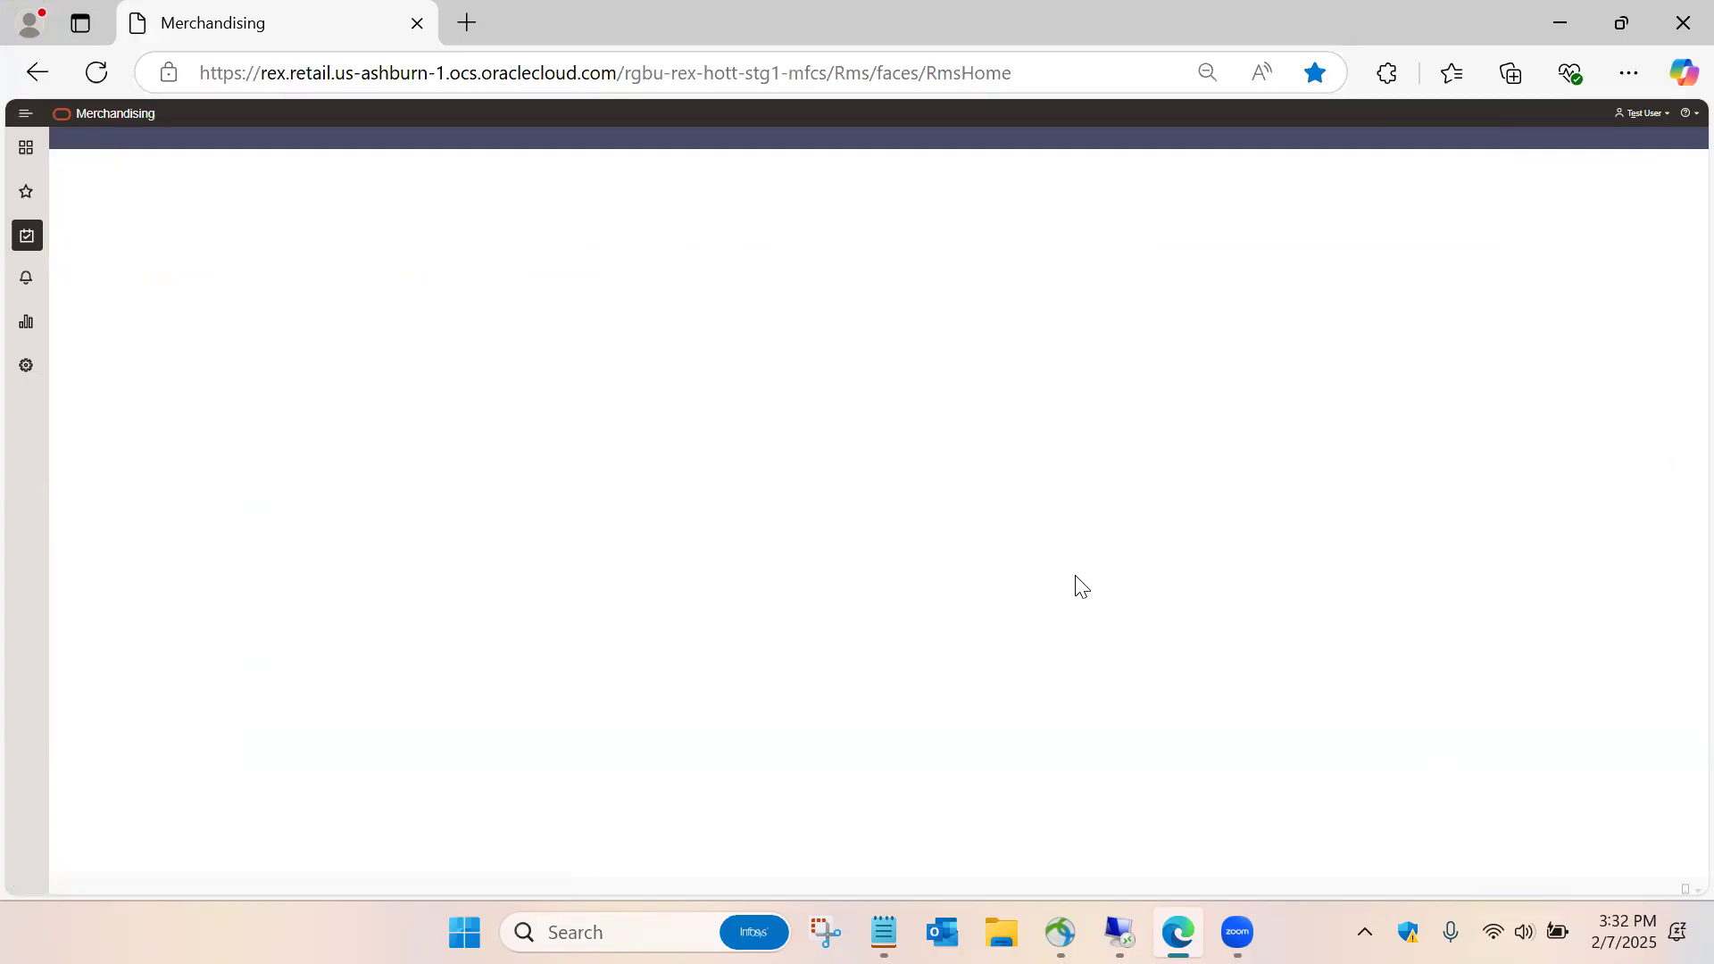
pyautogui.click(33, 234)
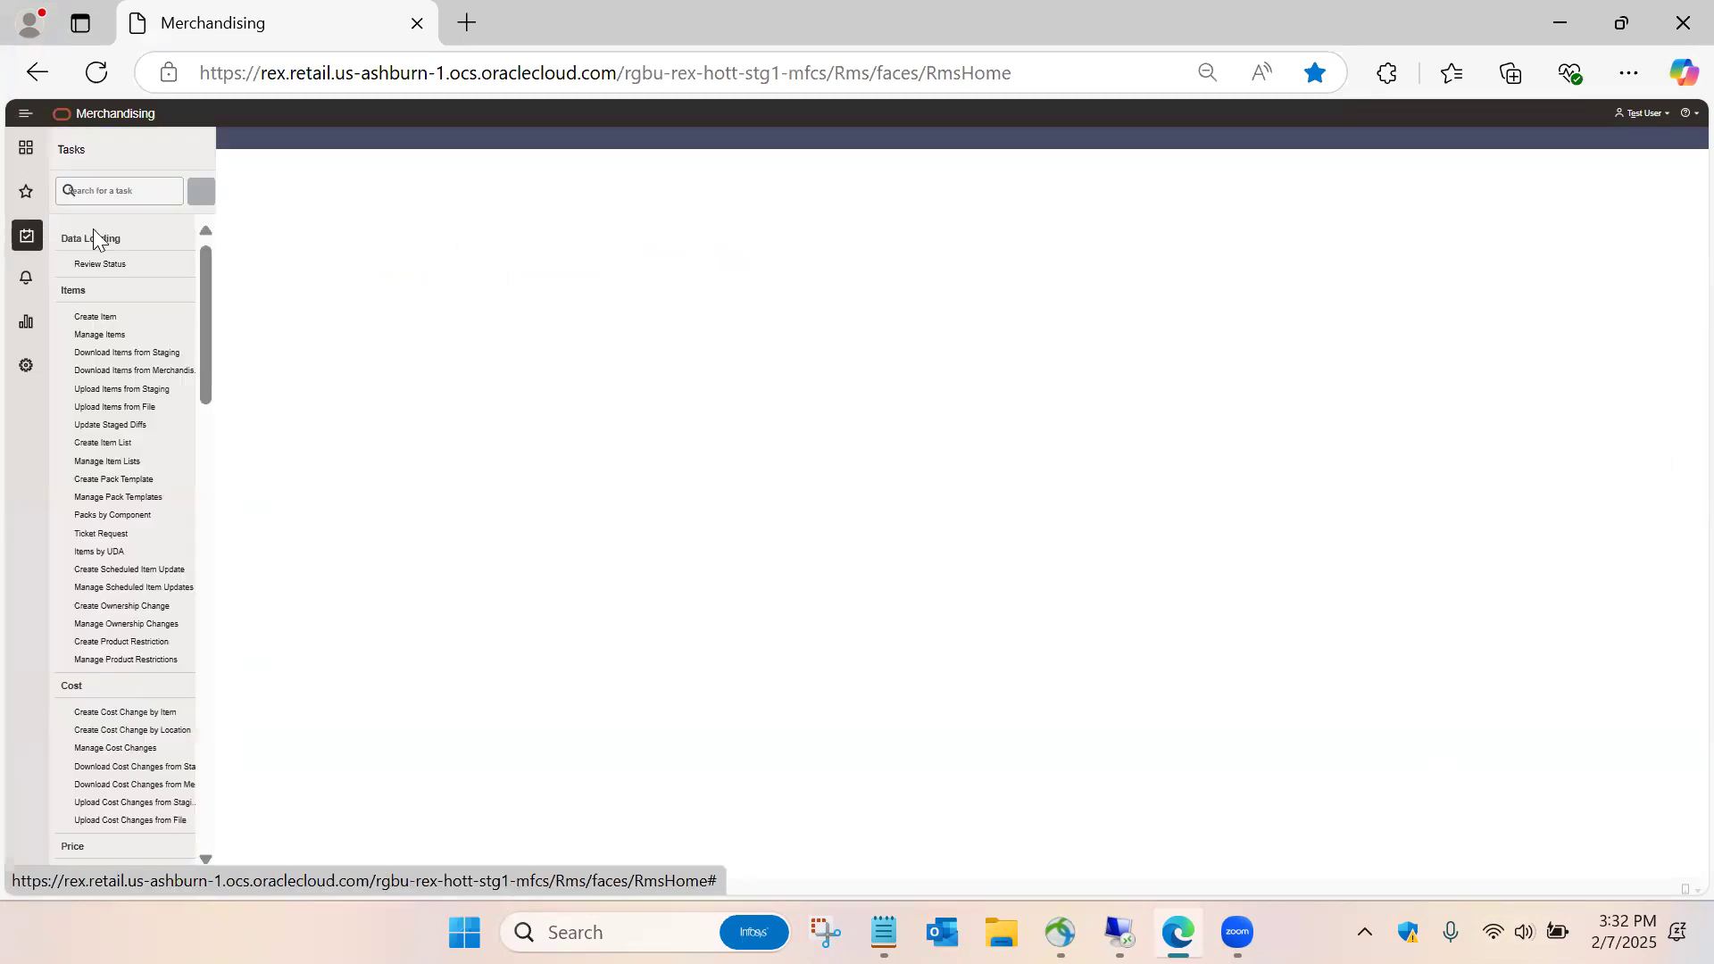
pyautogui.moveTo(209, 296); pyautogui.dragTo(224, 528)
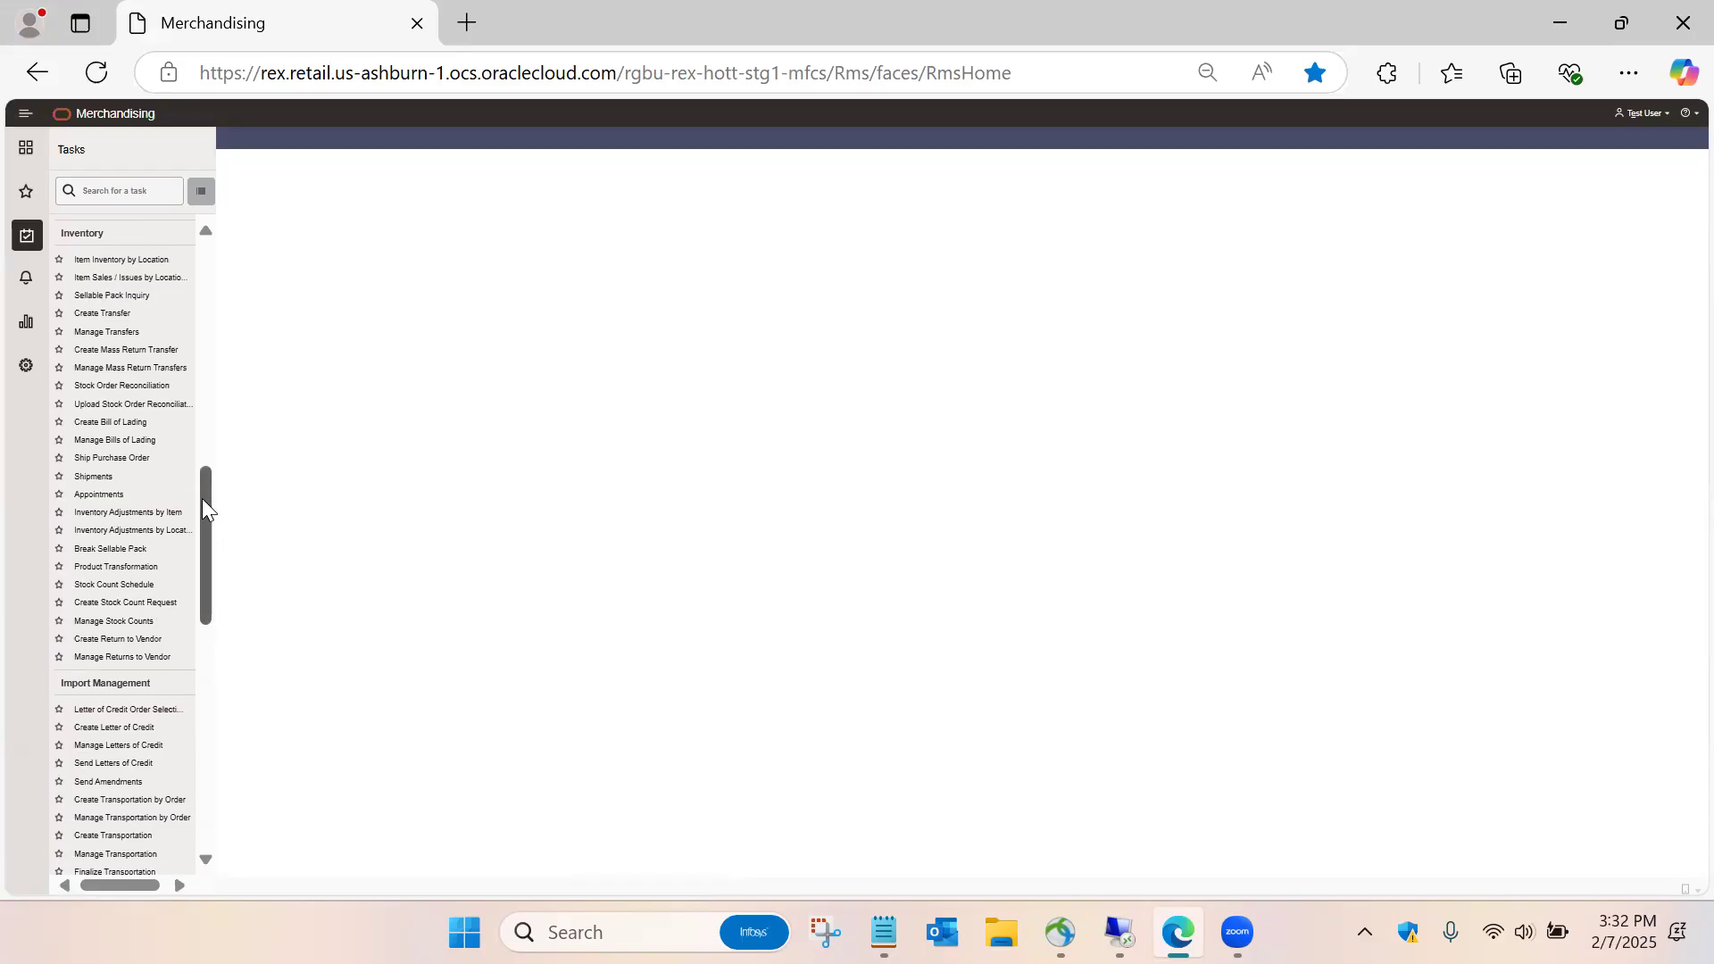
pyautogui.moveTo(201, 498); pyautogui.dragTo(202, 482)
pyautogui.click(120, 503)
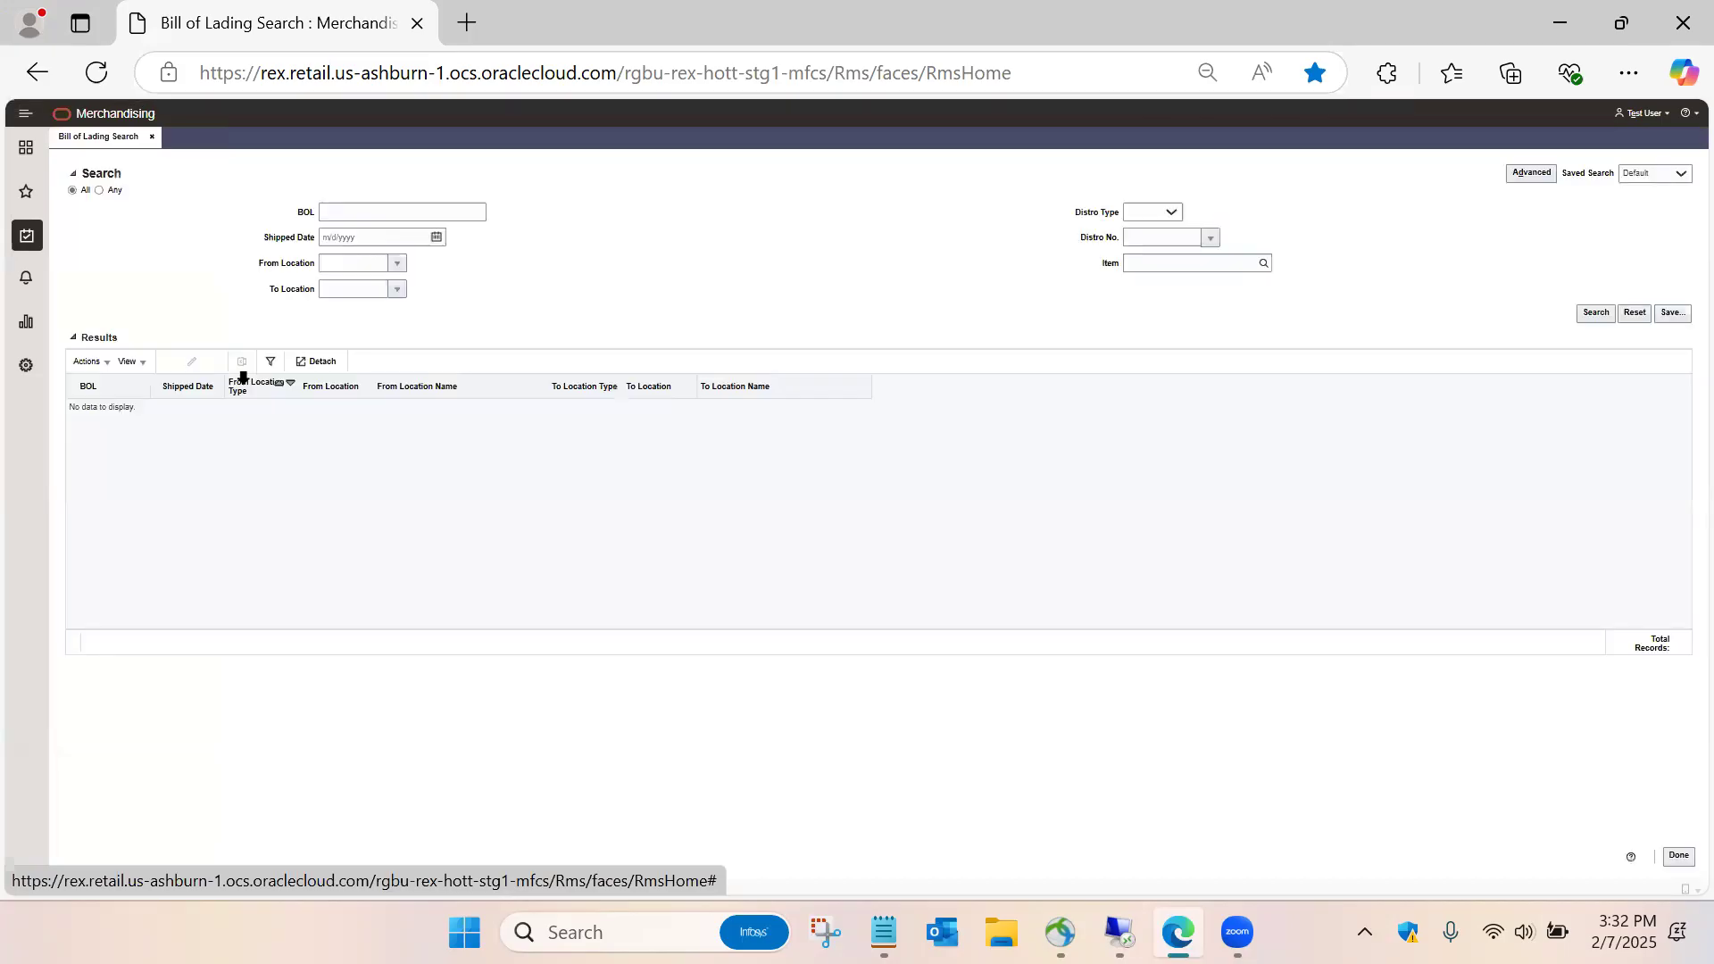
pyautogui.click(356, 214)
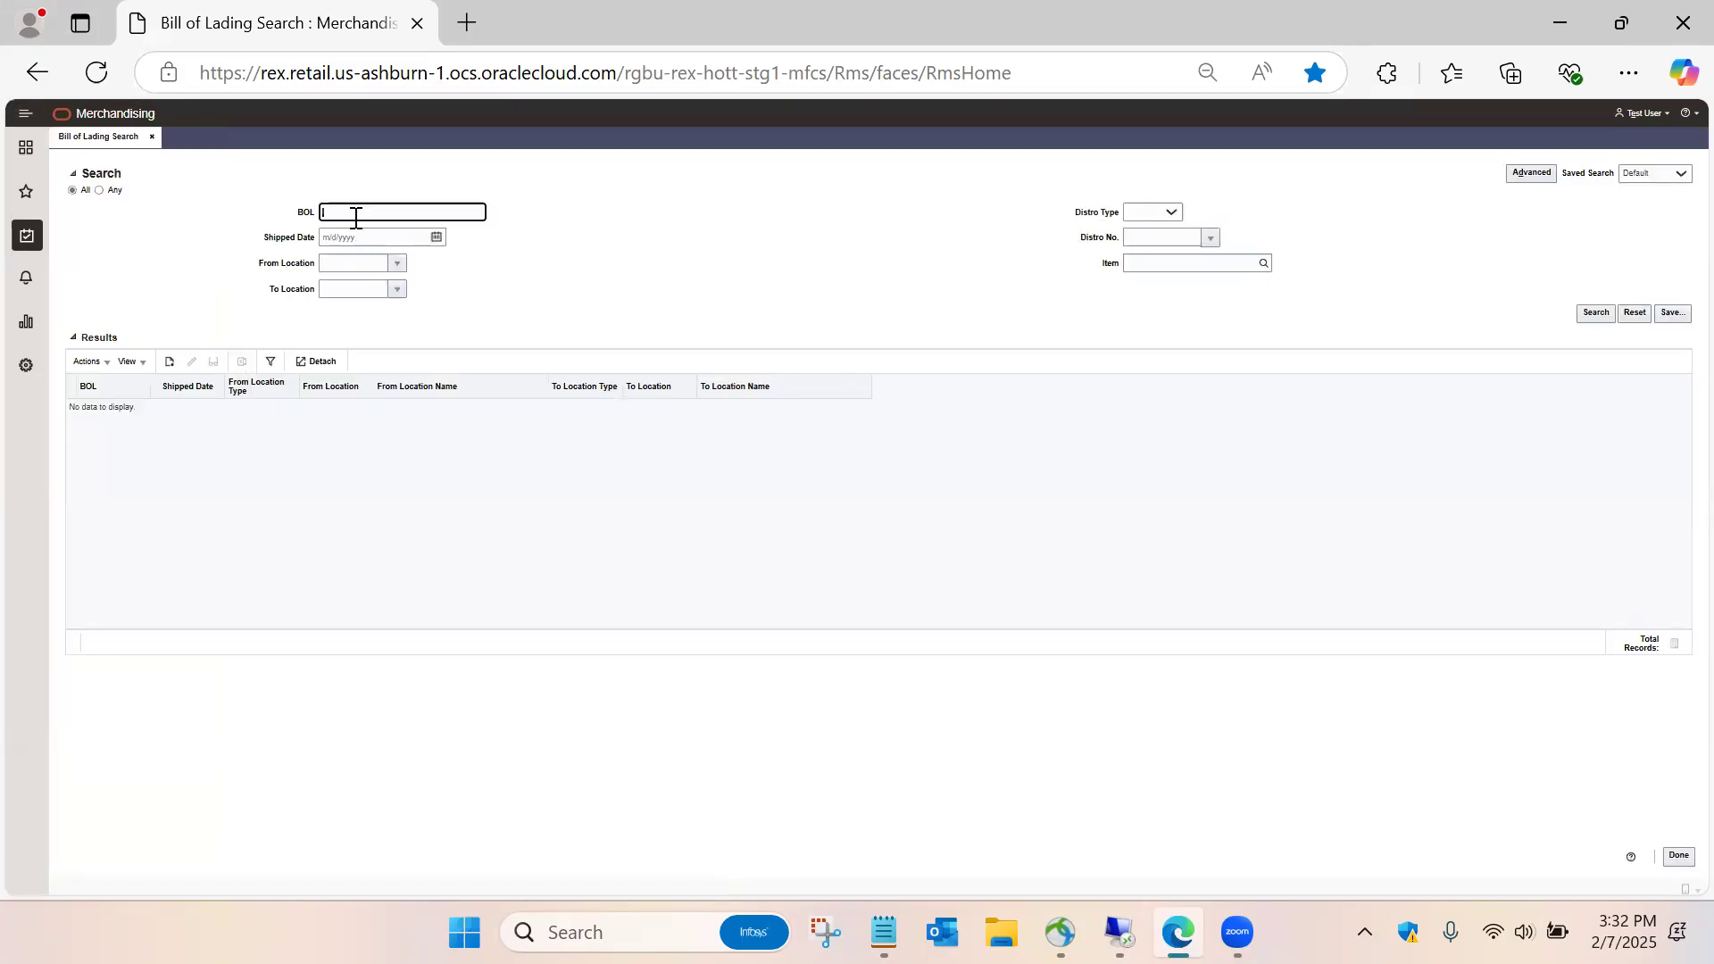
pyautogui.hotkey('alt', 'Tab')
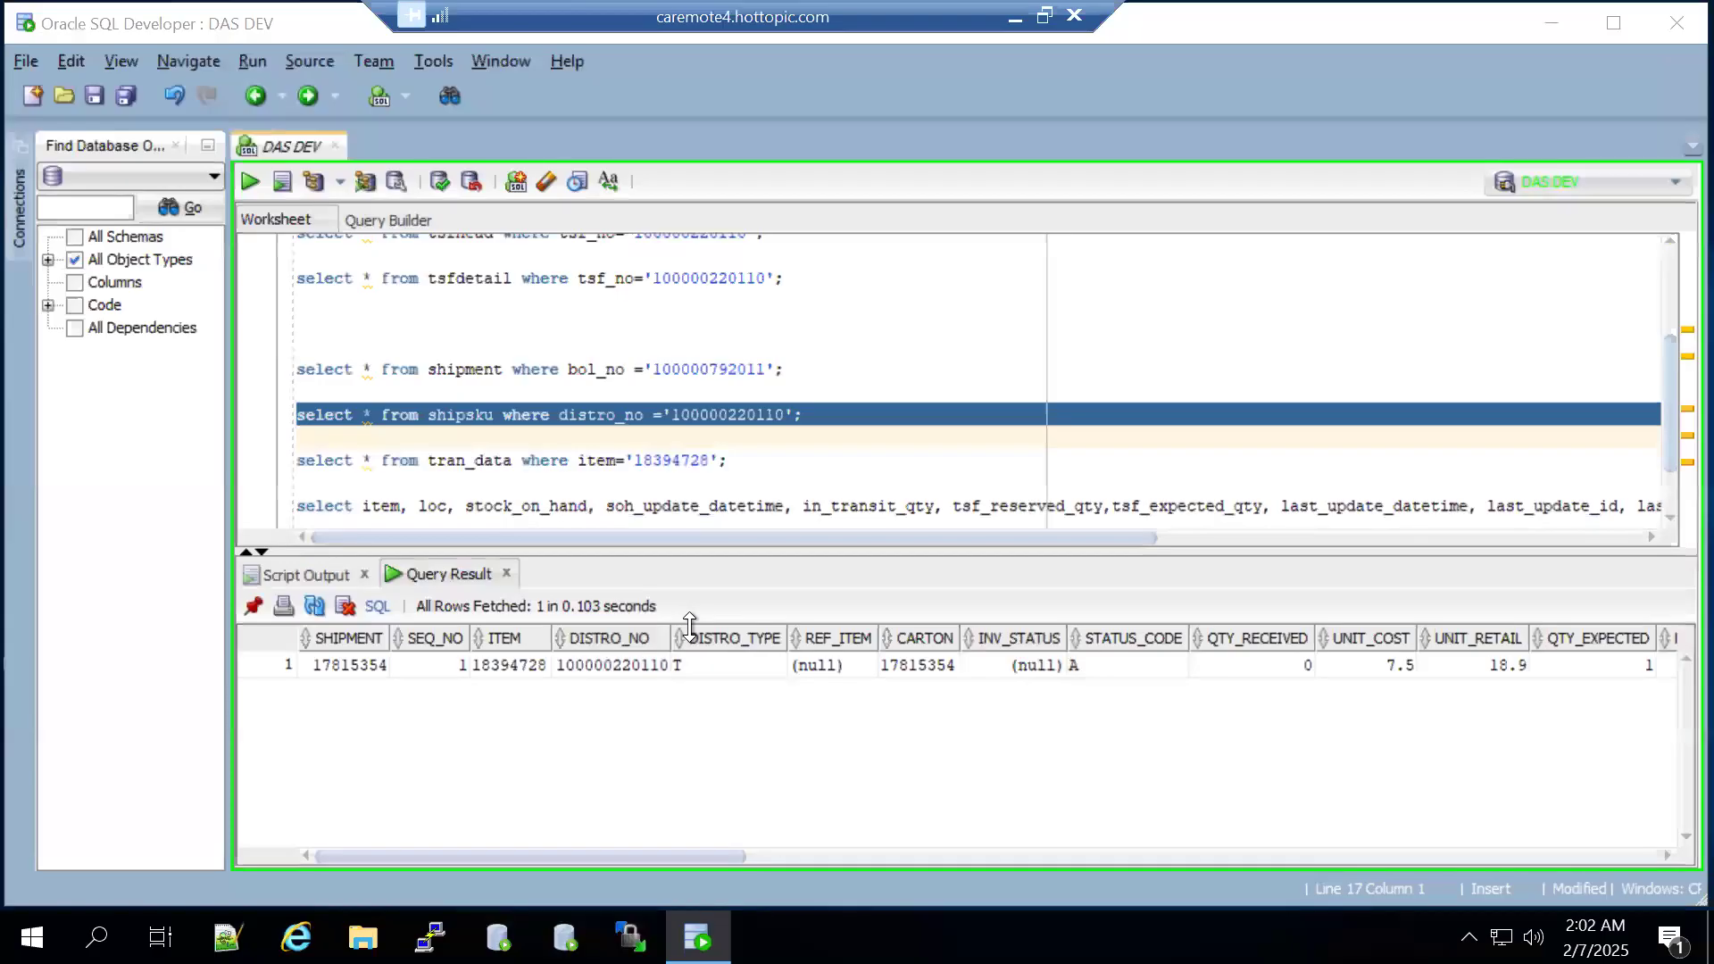
pyautogui.doubleClick(702, 371)
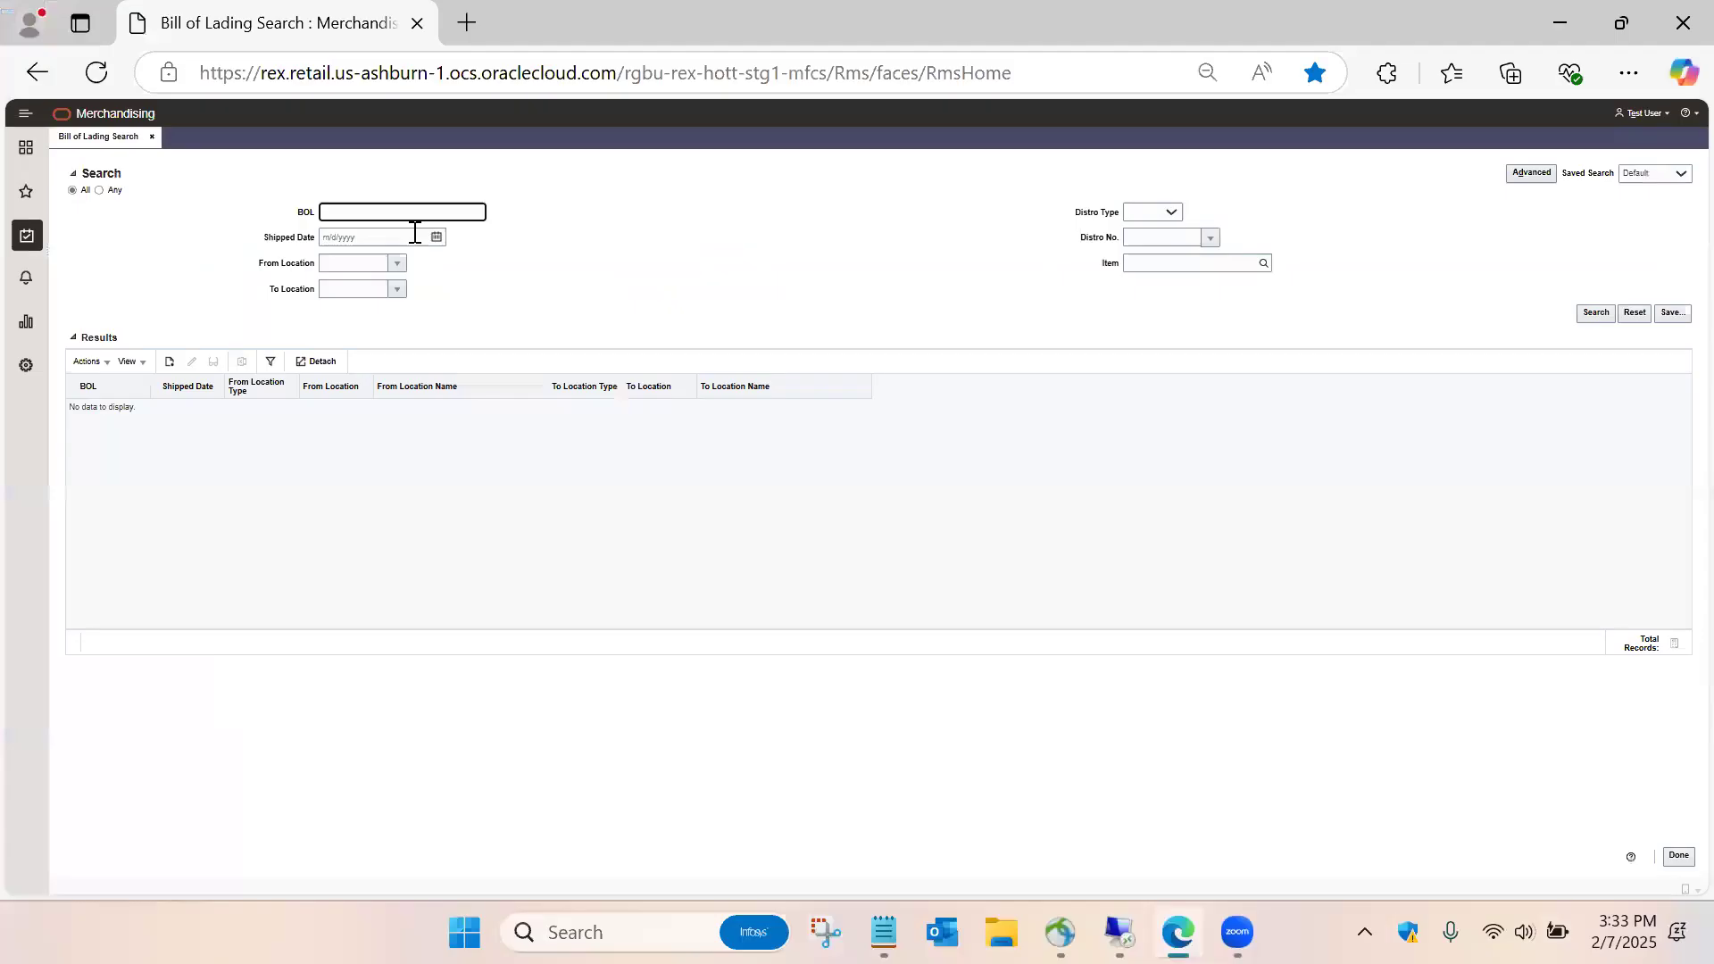
pyautogui.hotkey('ctrl', 'v')
pyautogui.click(1596, 313)
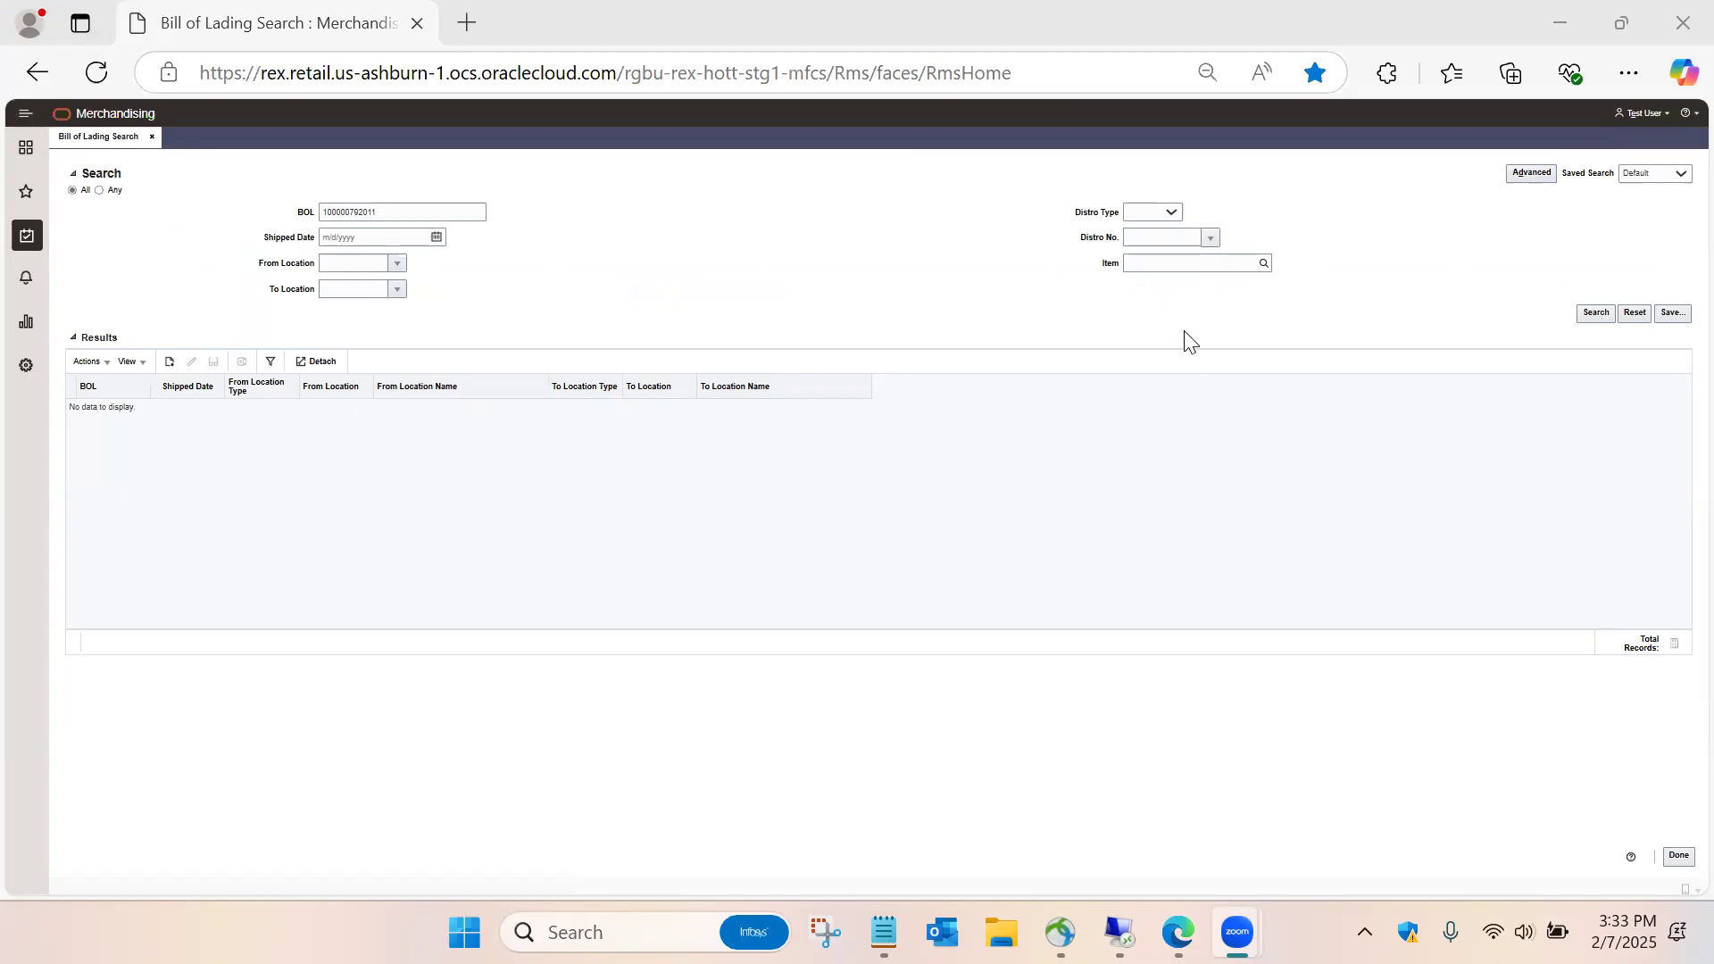
pyautogui.click(384, 218)
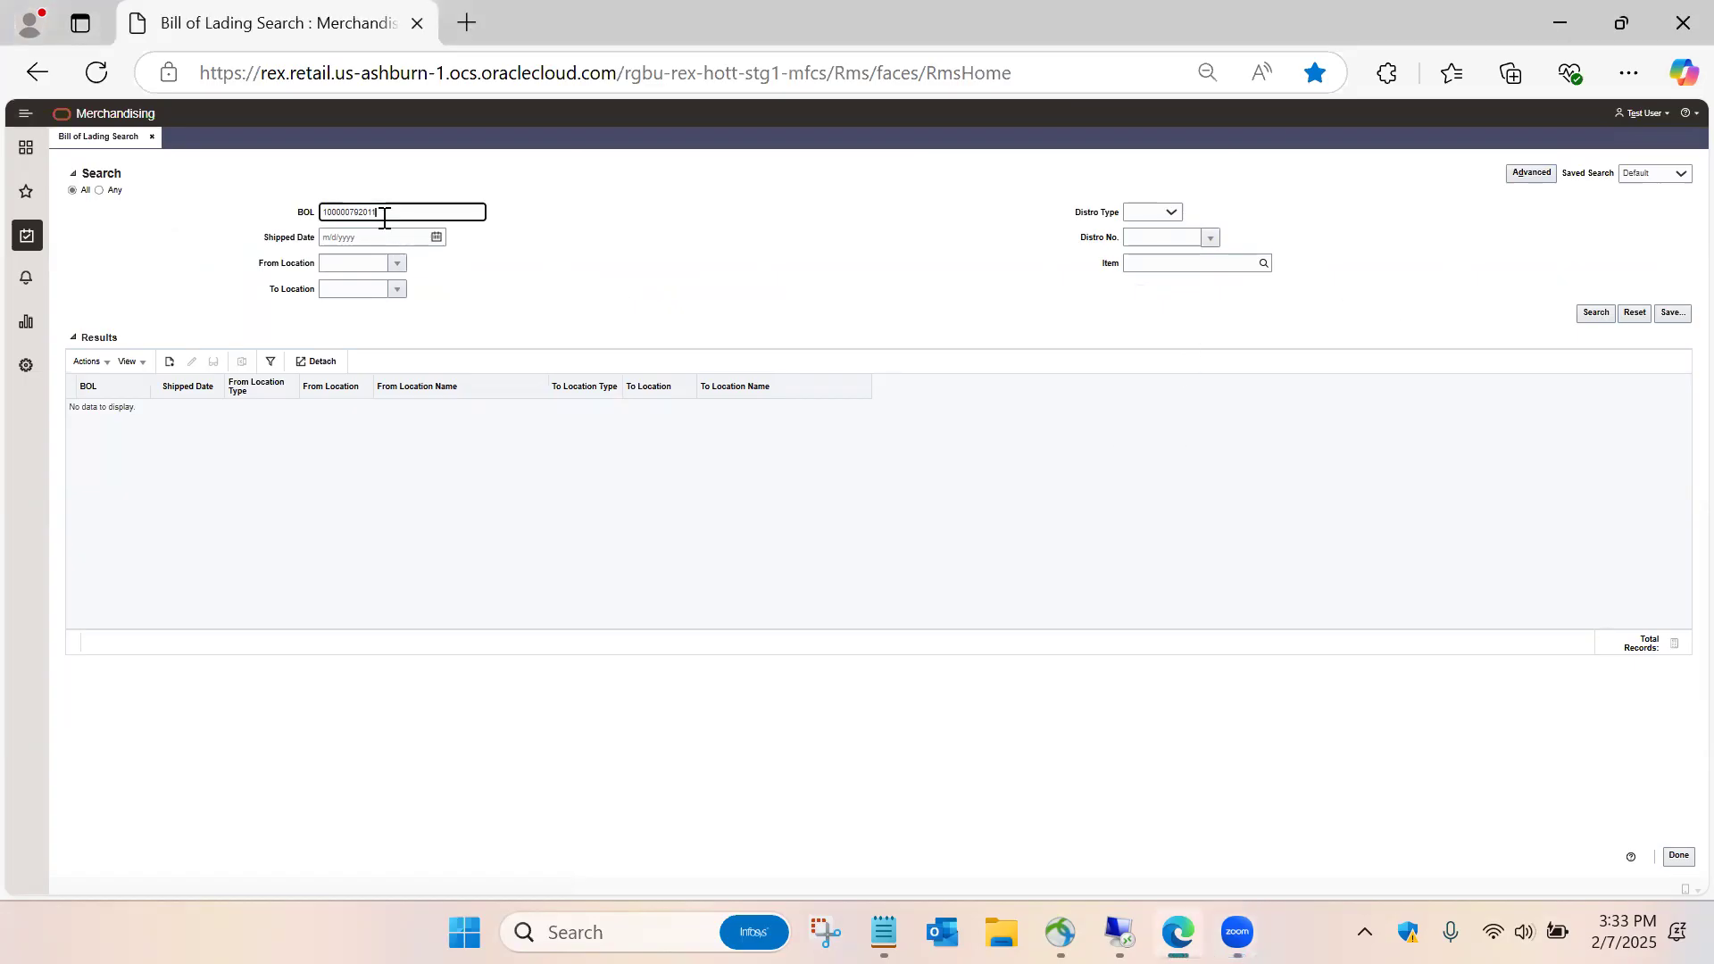
pyautogui.click(1602, 313)
pyautogui.click(410, 220)
pyautogui.click(1676, 856)
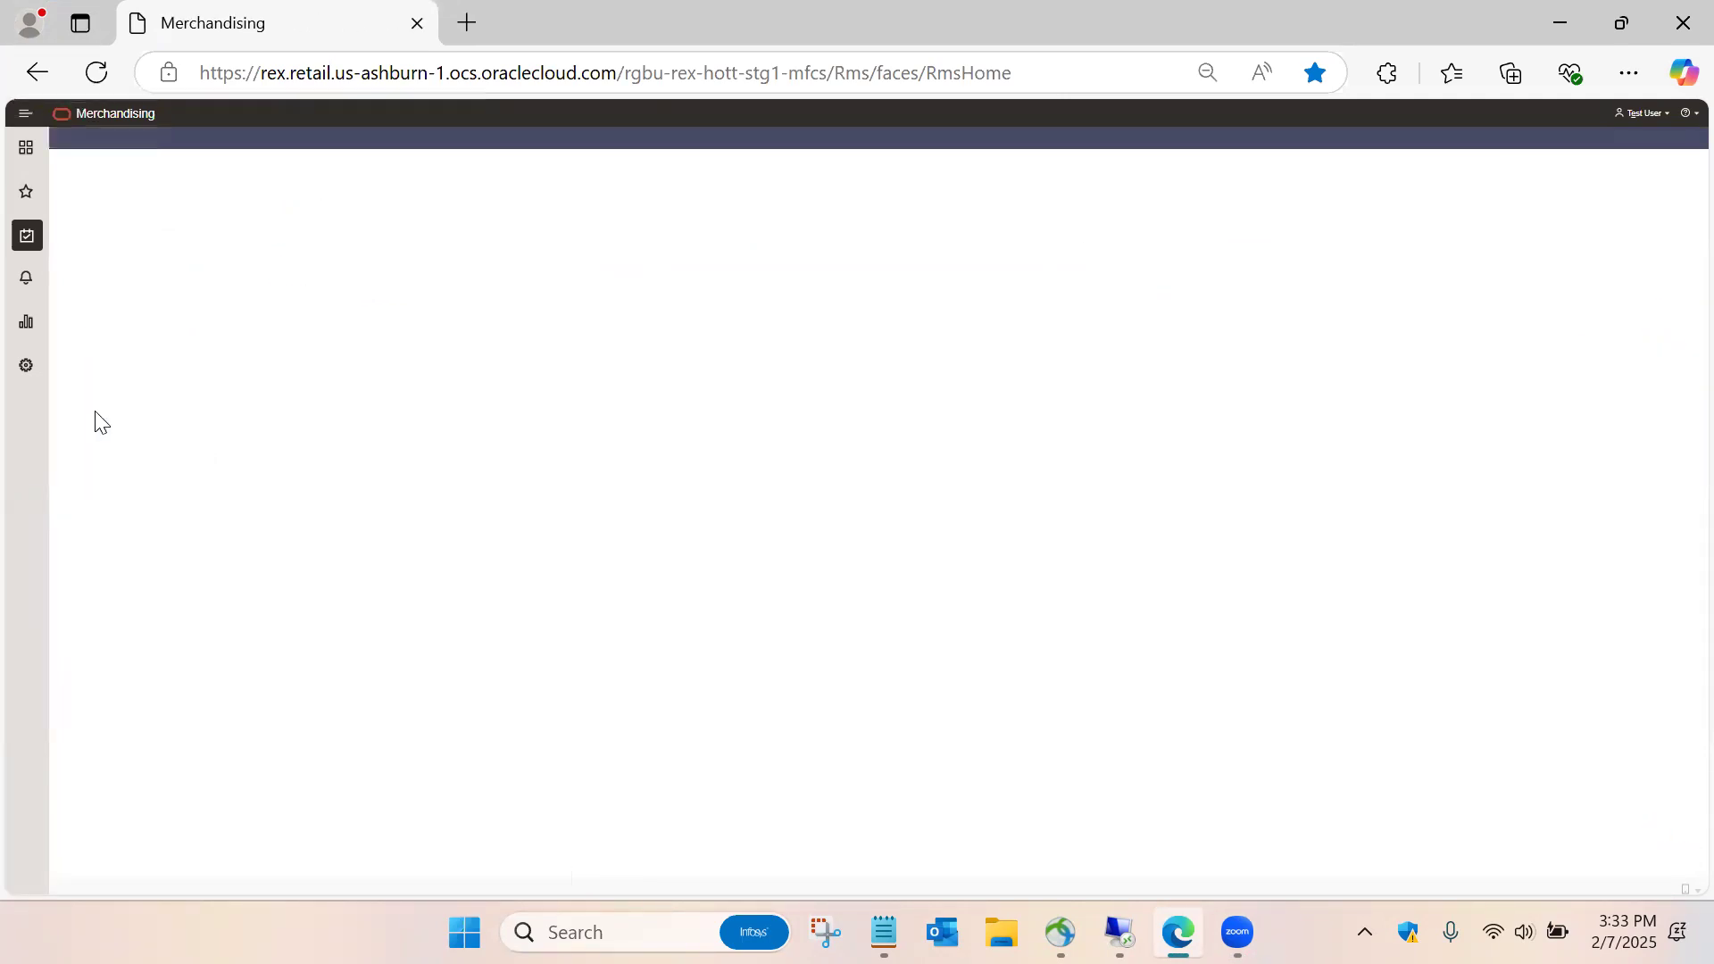
pyautogui.click(26, 237)
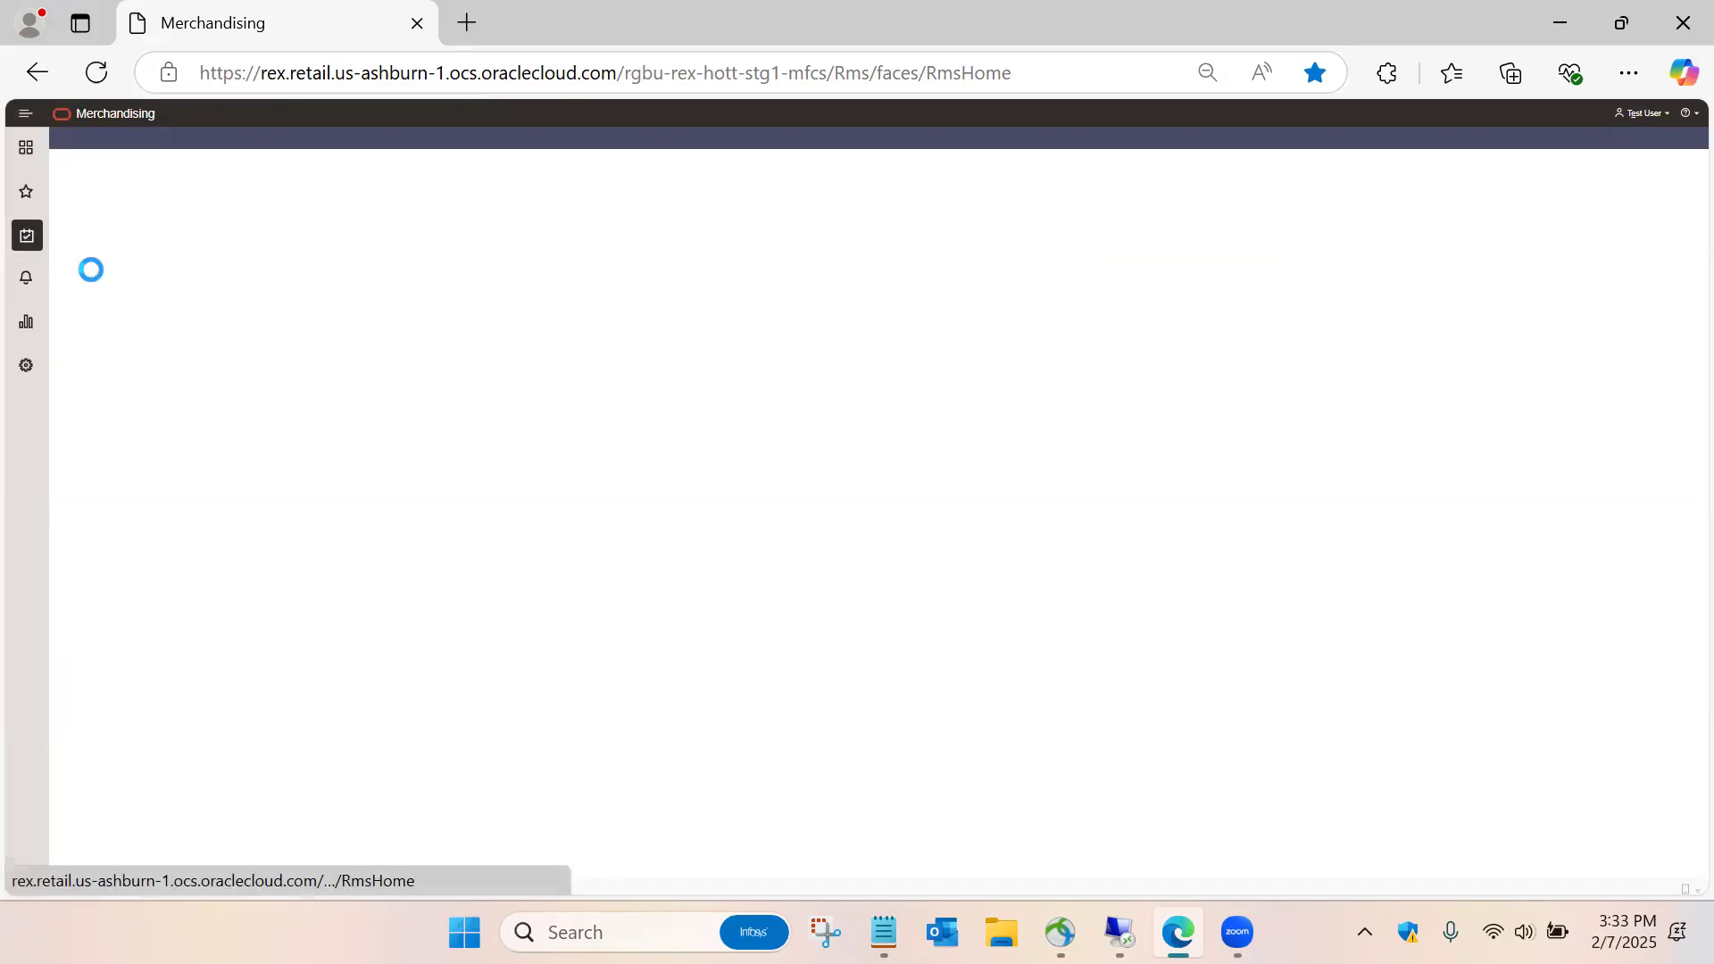
pyautogui.moveTo(205, 332); pyautogui.dragTo(222, 539)
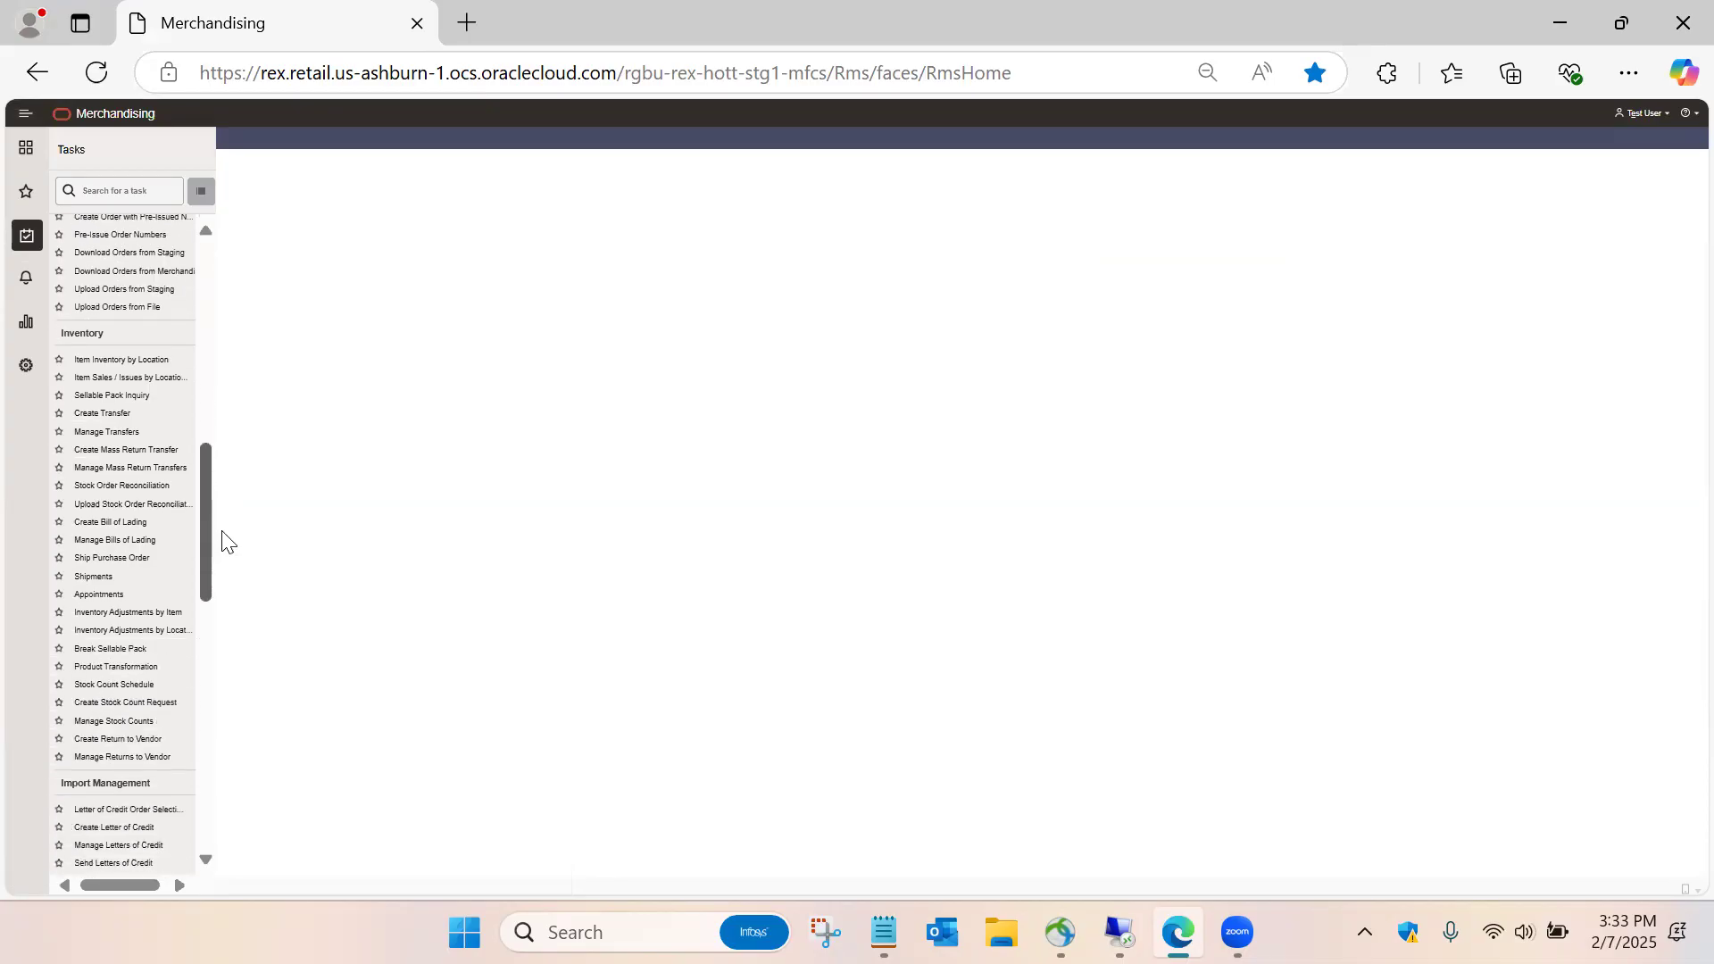
pyautogui.click(92, 570)
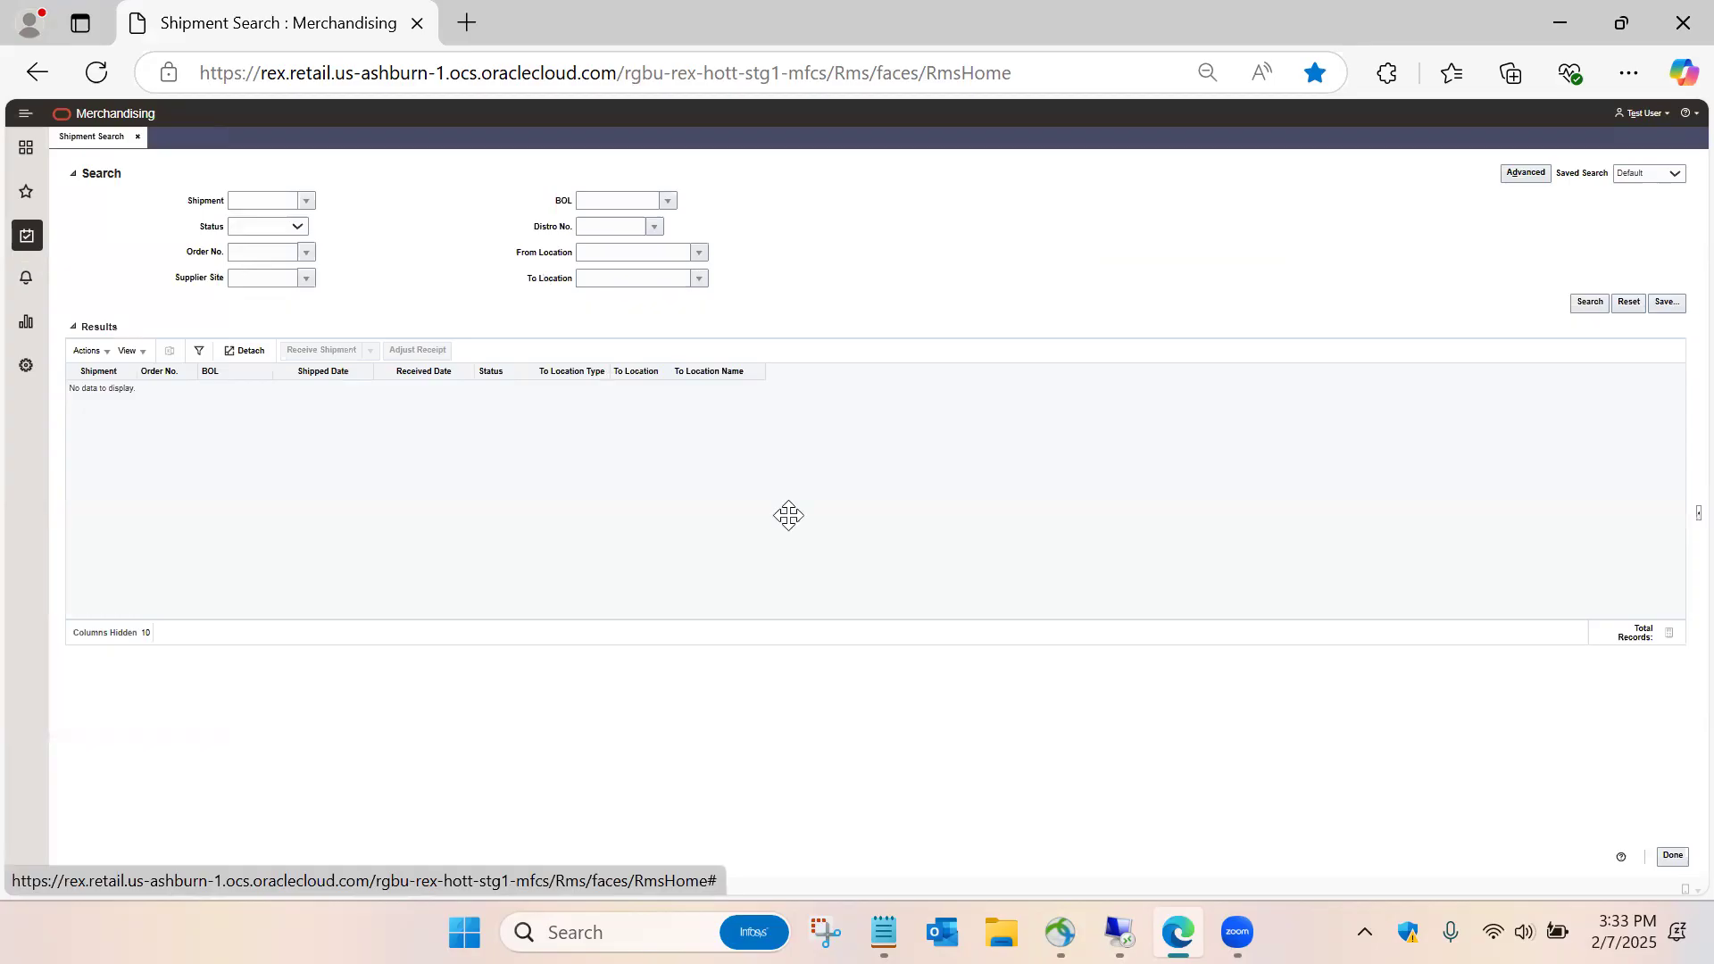
pyautogui.click(606, 204)
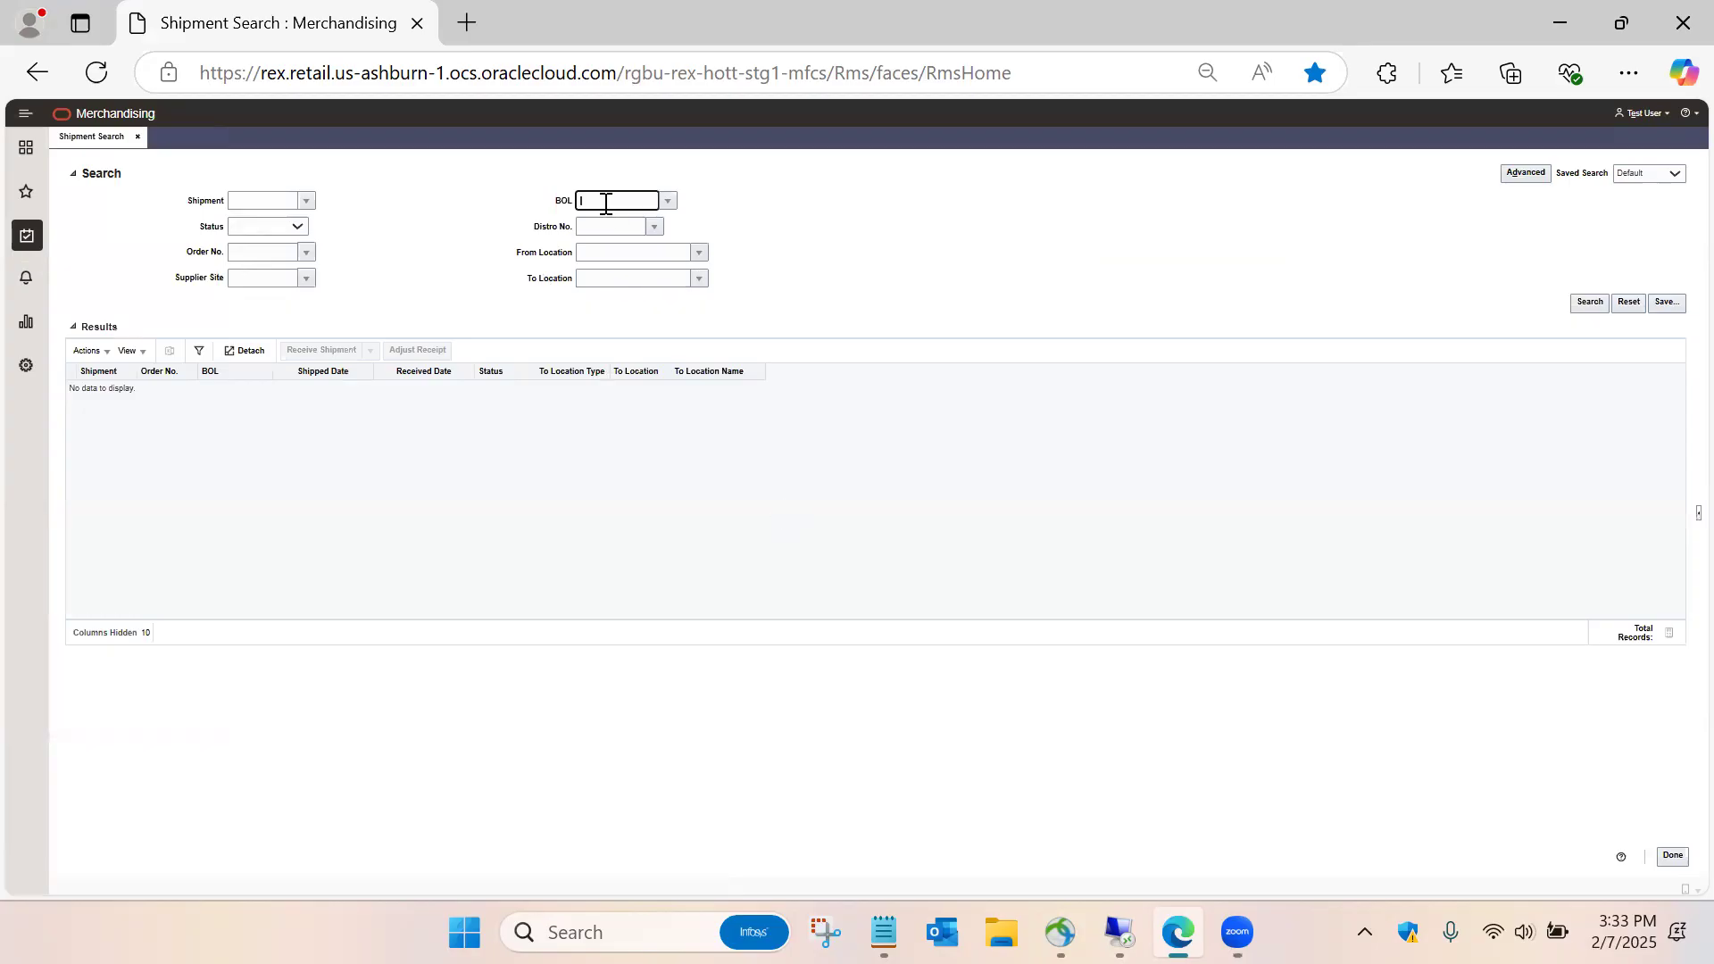
pyautogui.hotkey('ctrl', 'v')
pyautogui.click(1589, 303)
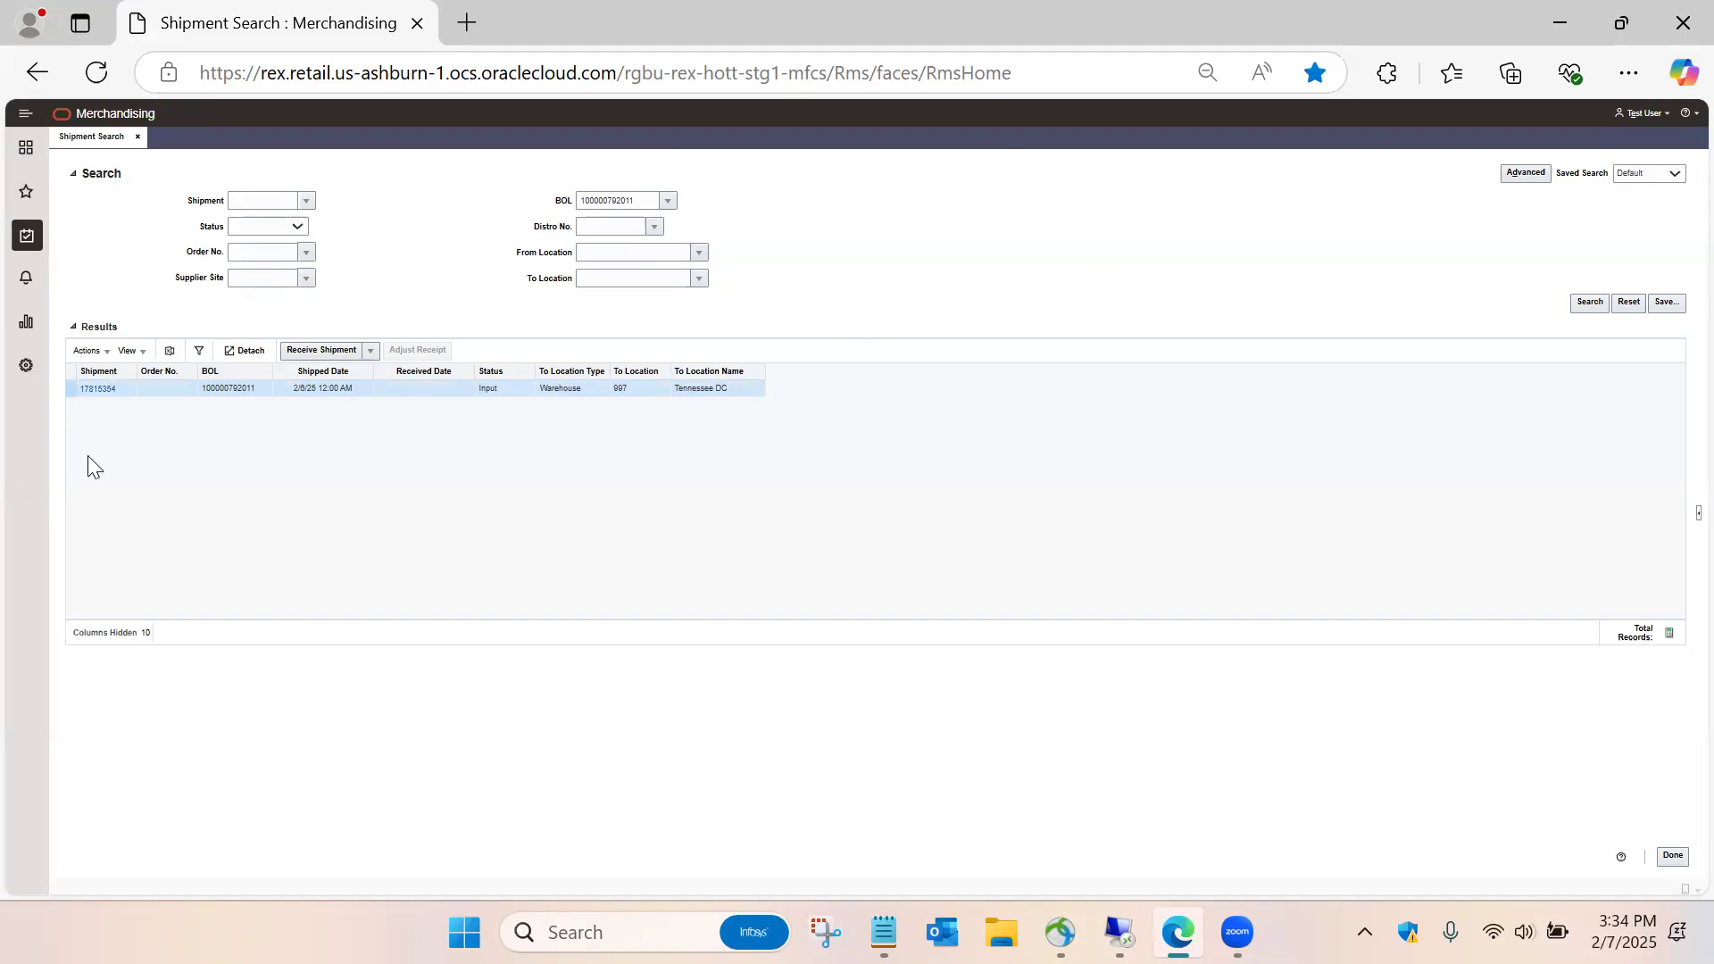
# - Open the found shipment, examine its expected and received quantities and available actions, and return to the shipment search
pyautogui.click(93, 391)
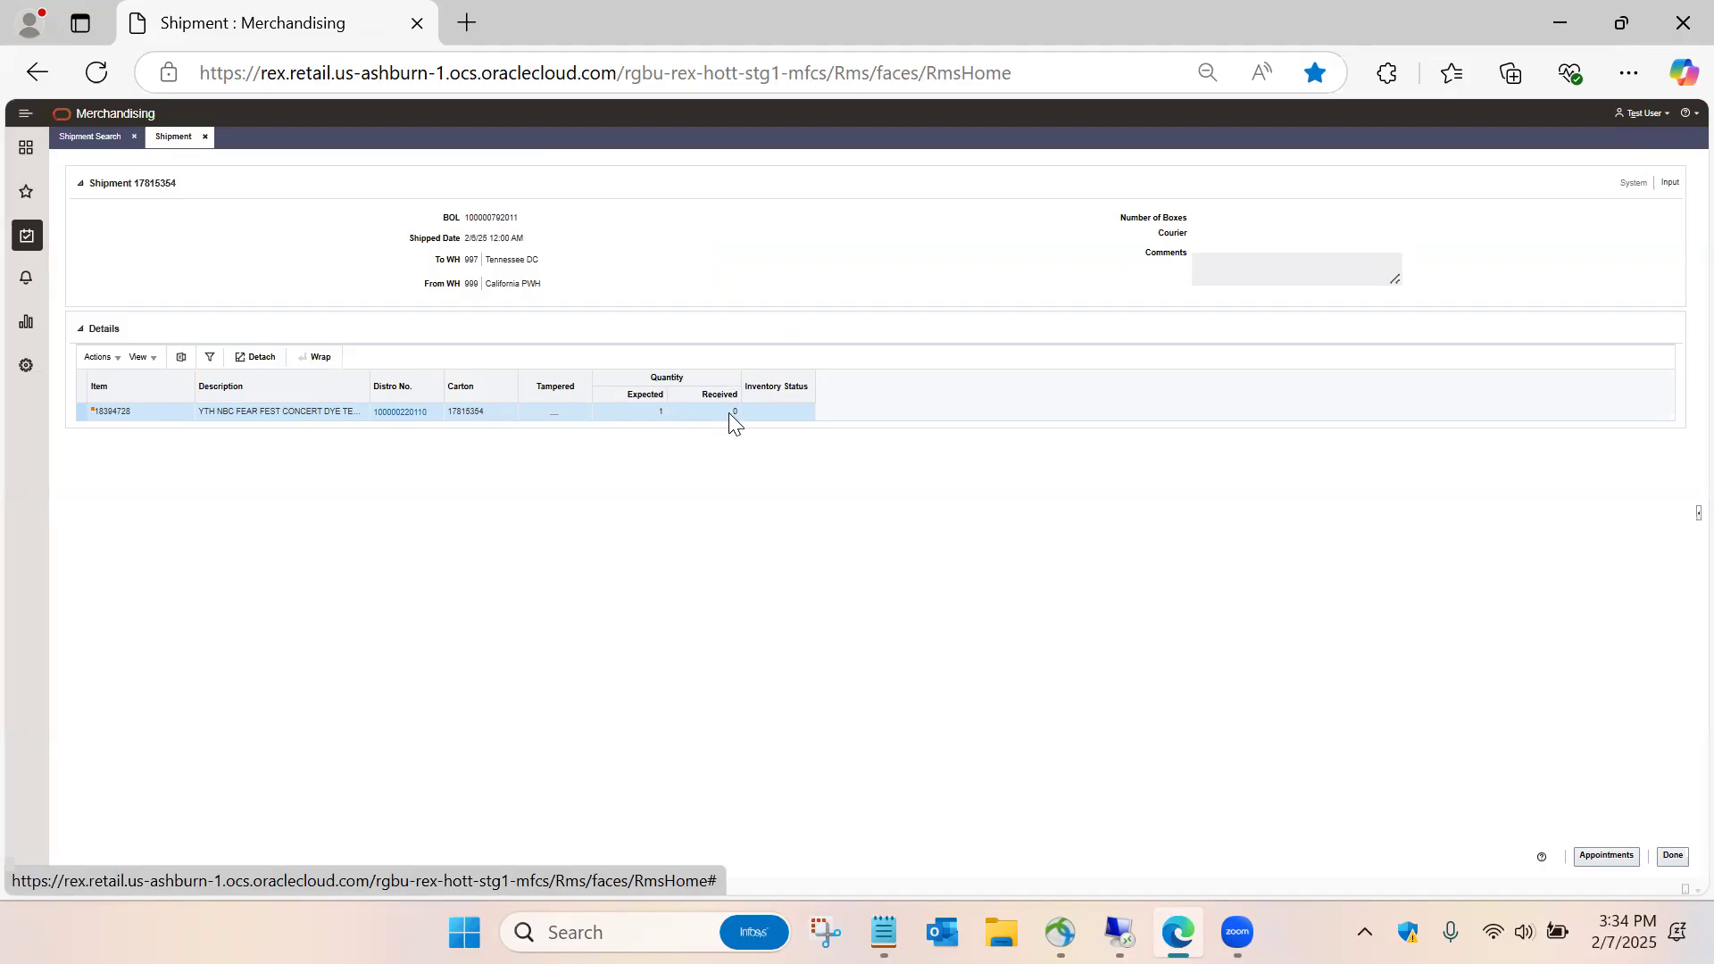
pyautogui.click(110, 358)
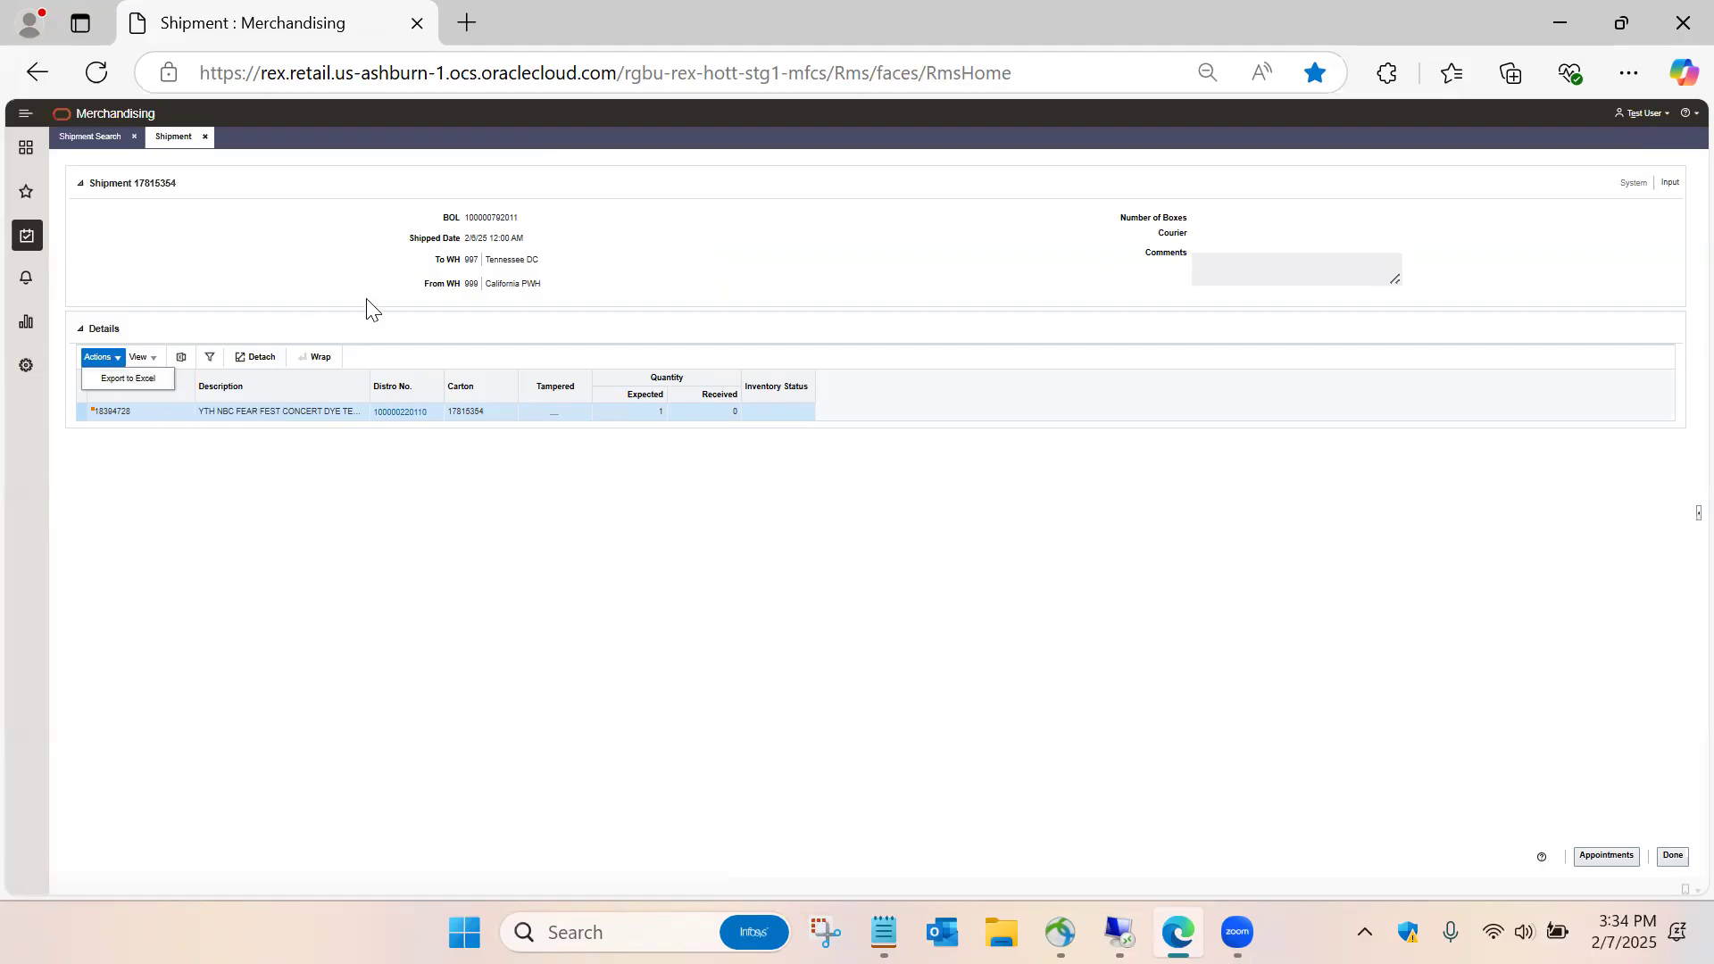
pyautogui.click(772, 305)
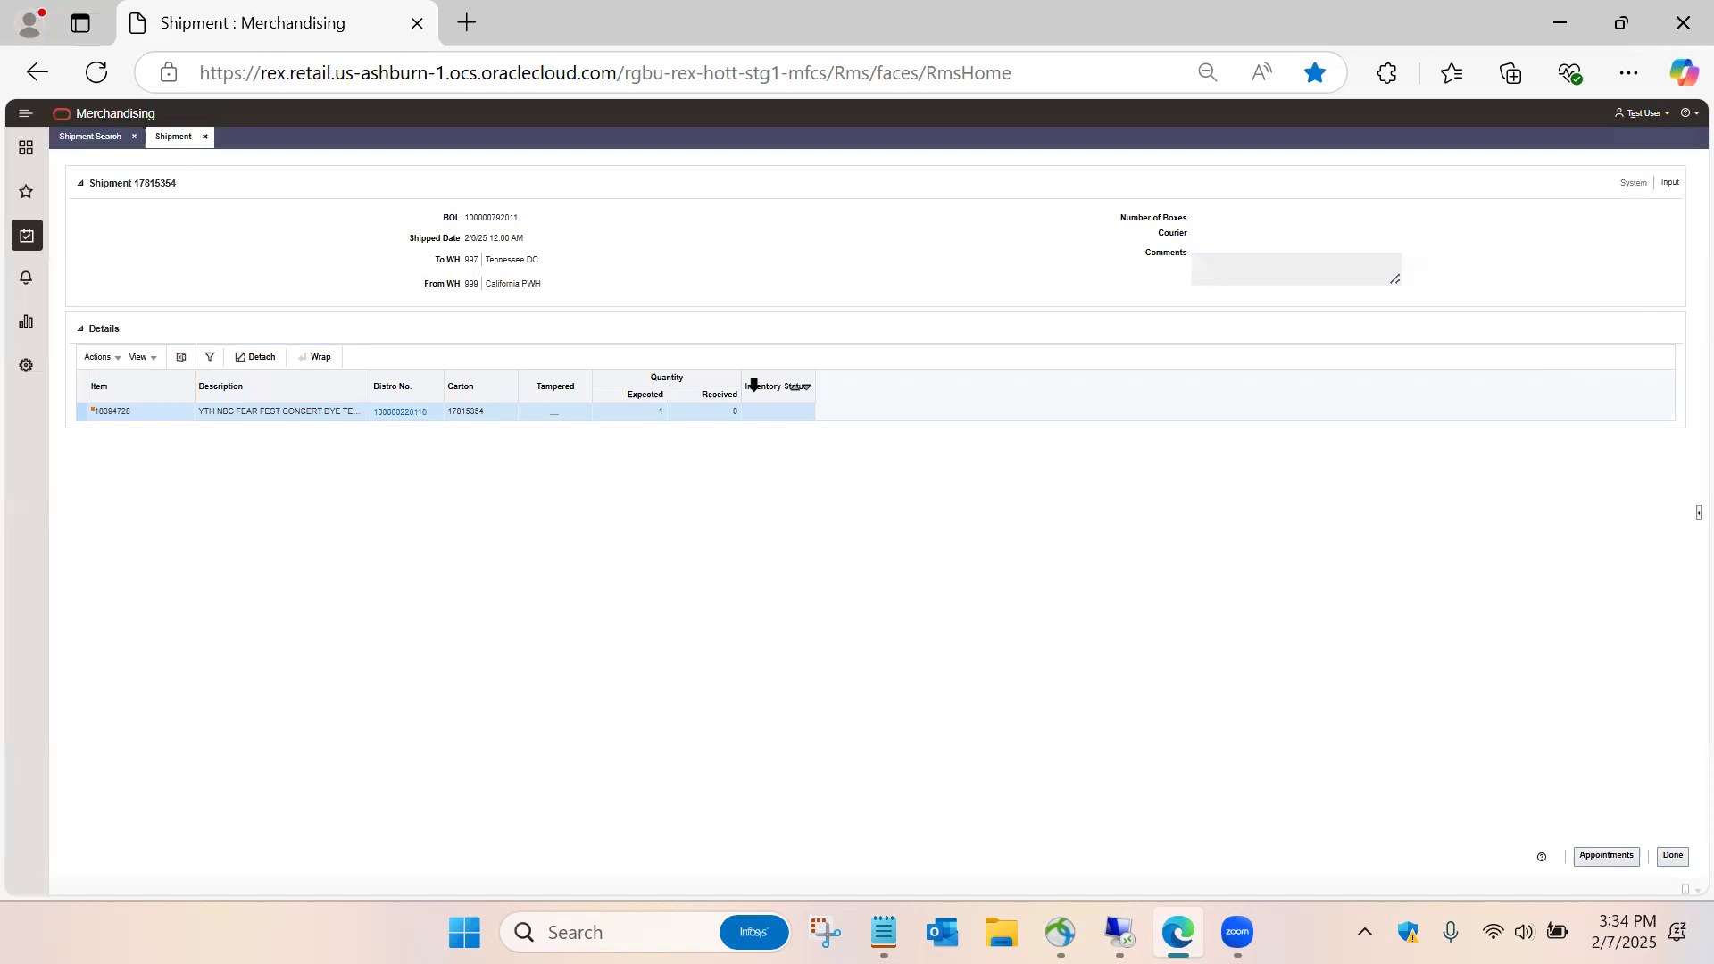
pyautogui.click(1673, 857)
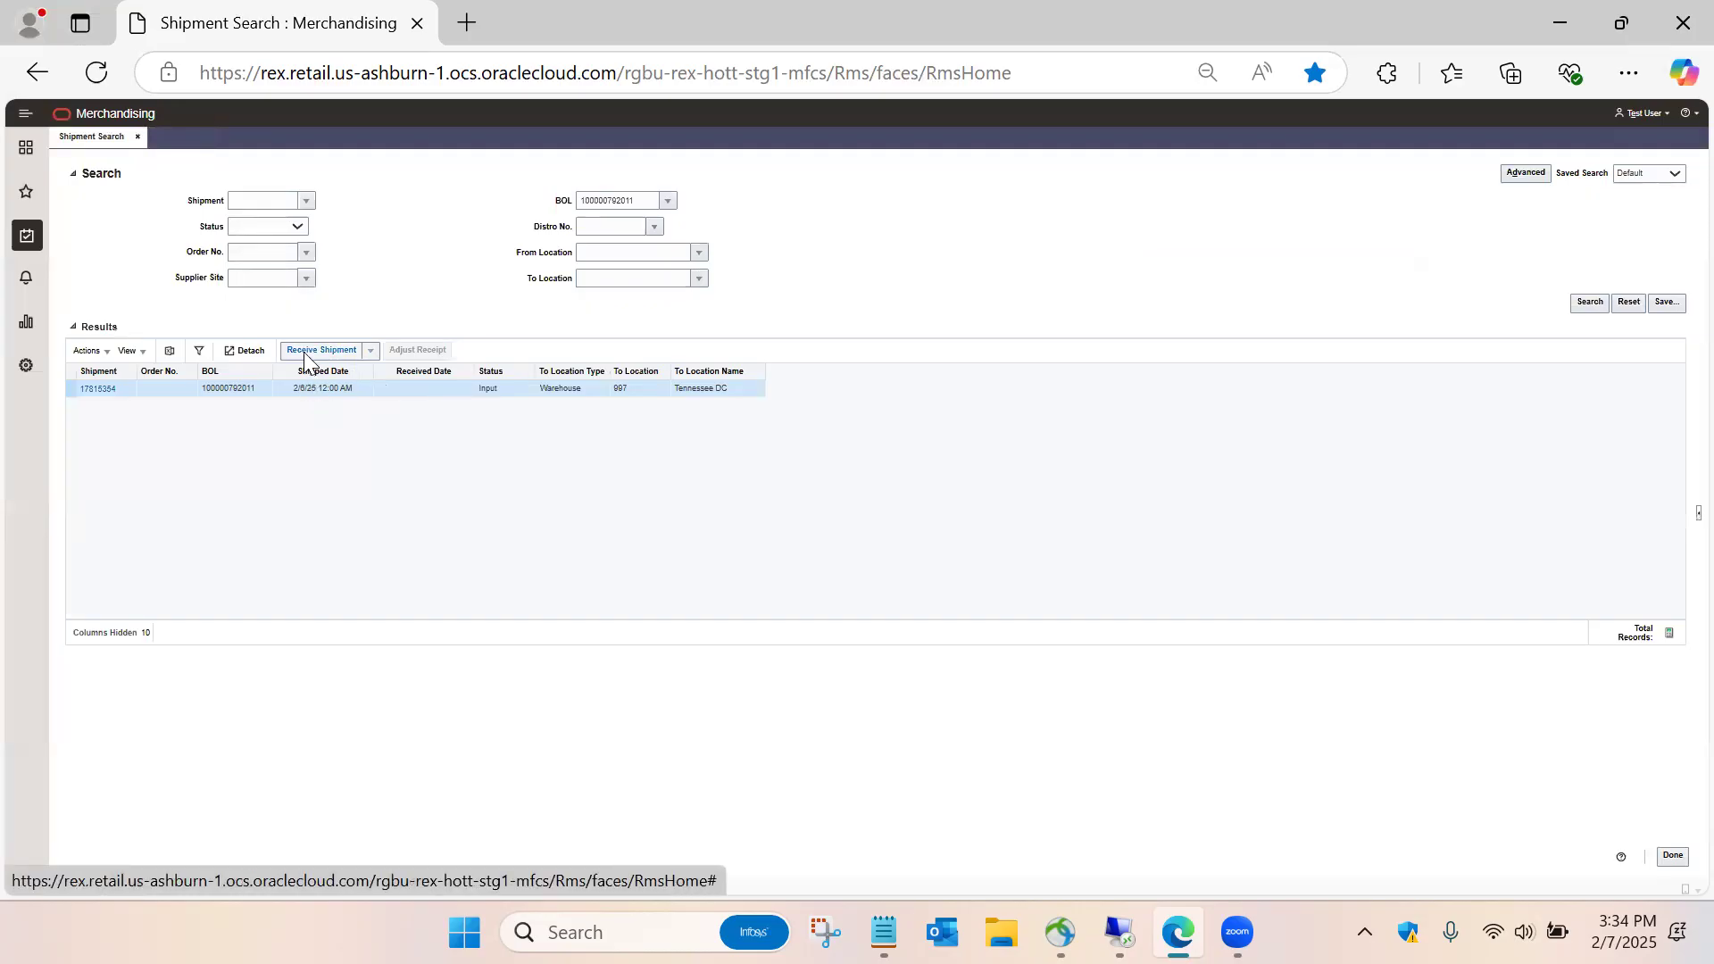
# - Open the shipment for receiving by item
pyautogui.click(371, 352)
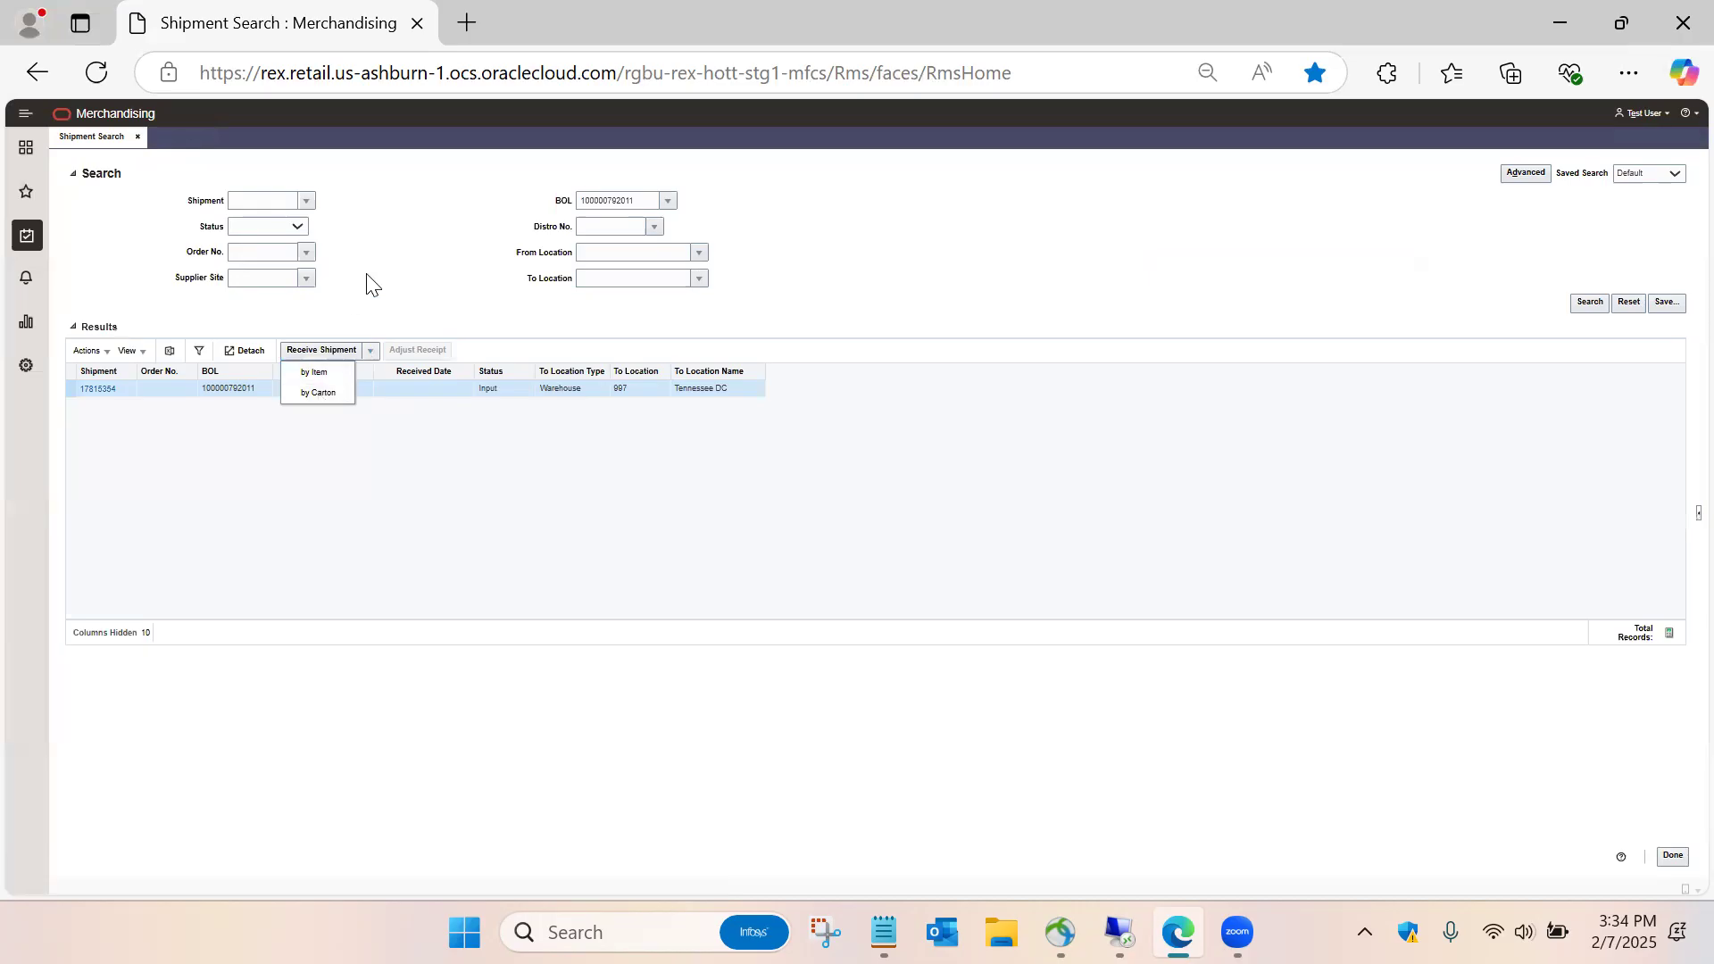
pyautogui.click(318, 392)
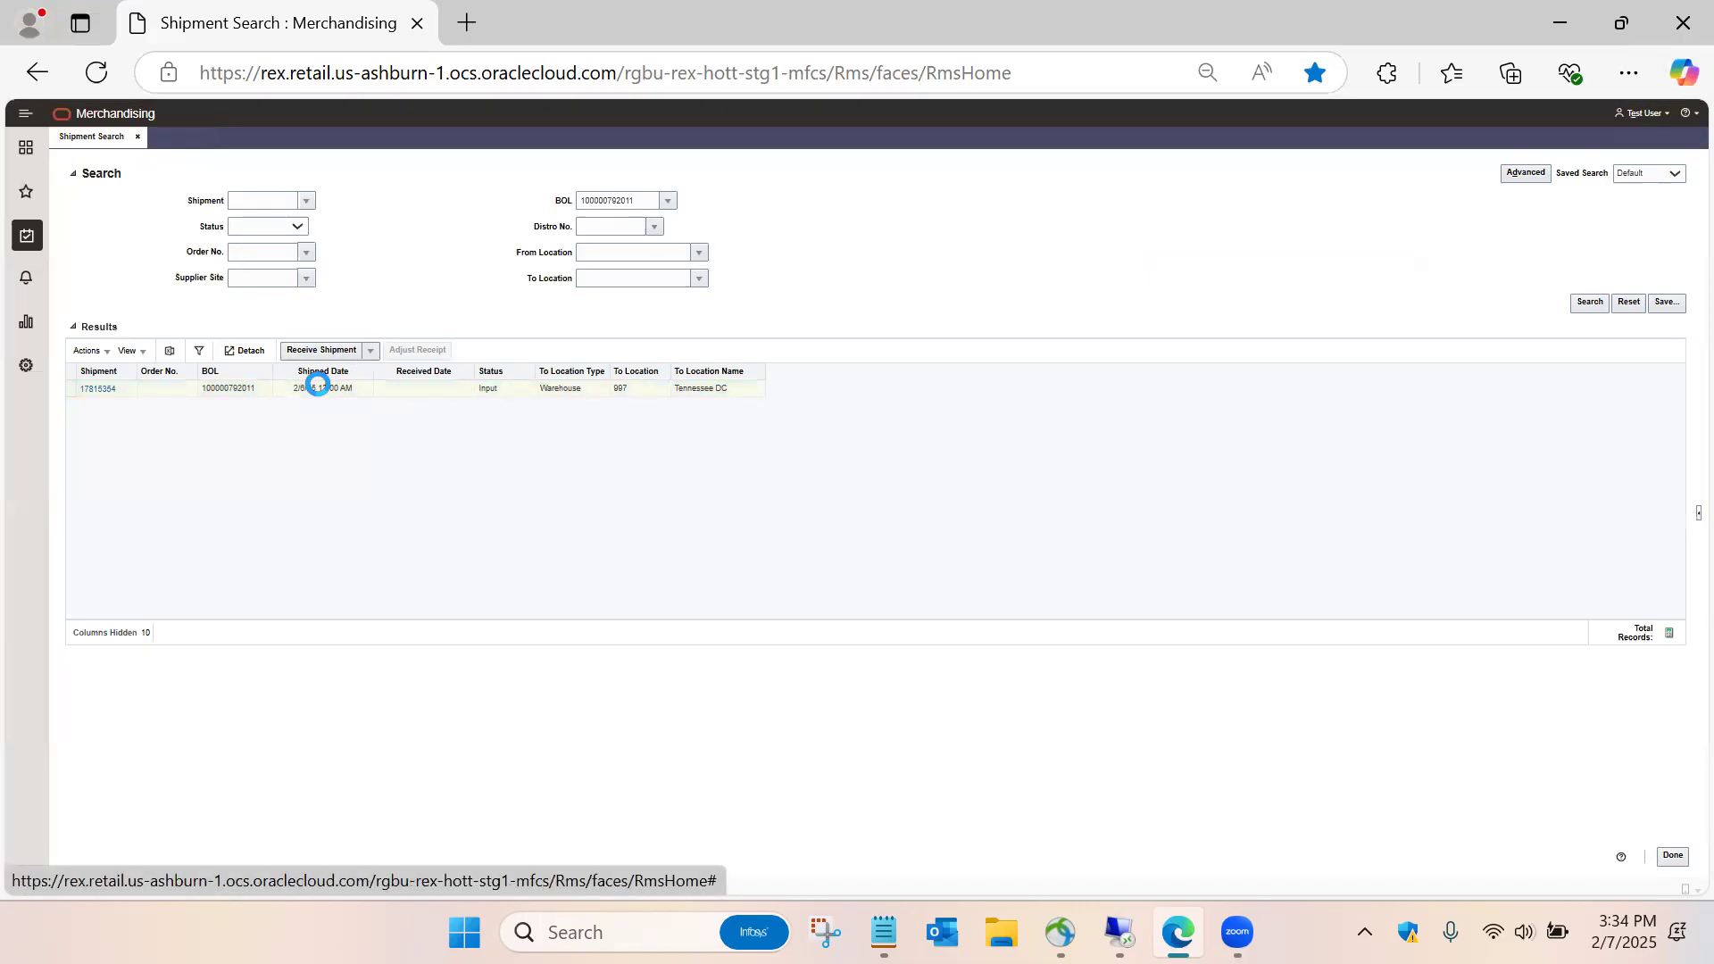
pyautogui.click(321, 351)
pyautogui.click(367, 351)
pyautogui.click(327, 371)
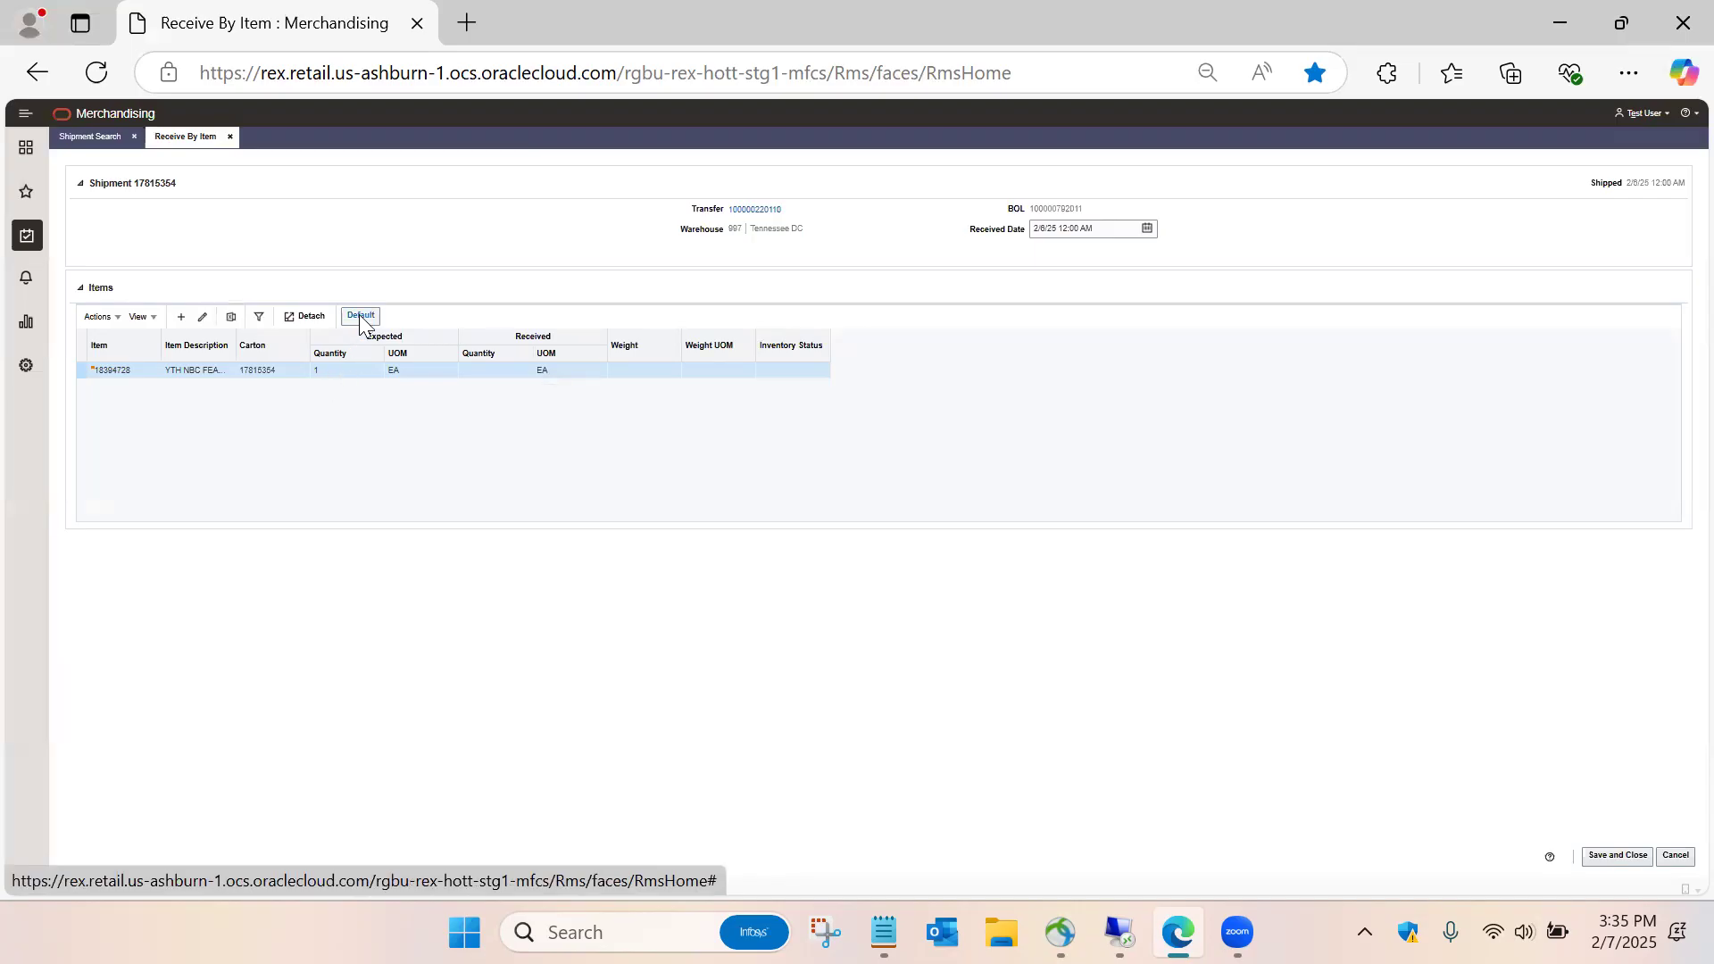
# - Default the received quantity of item 18394728 to the expected 1 EA, and save and confirm the receipt
pyautogui.click(108, 320)
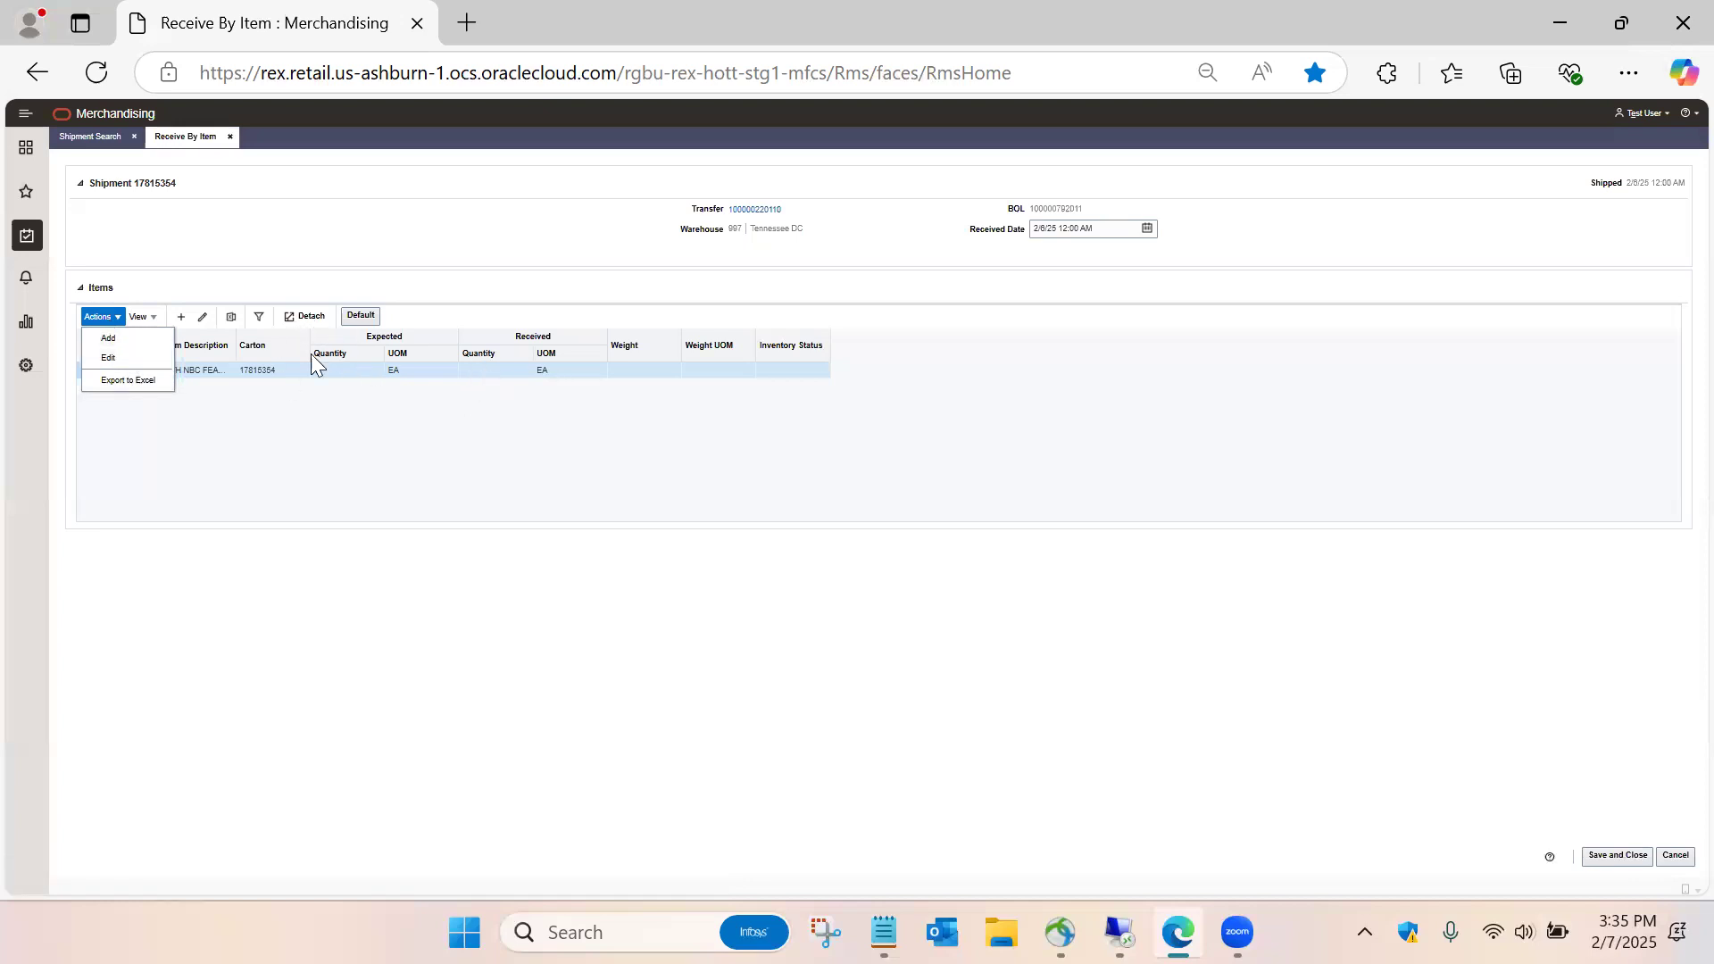
pyautogui.click(321, 406)
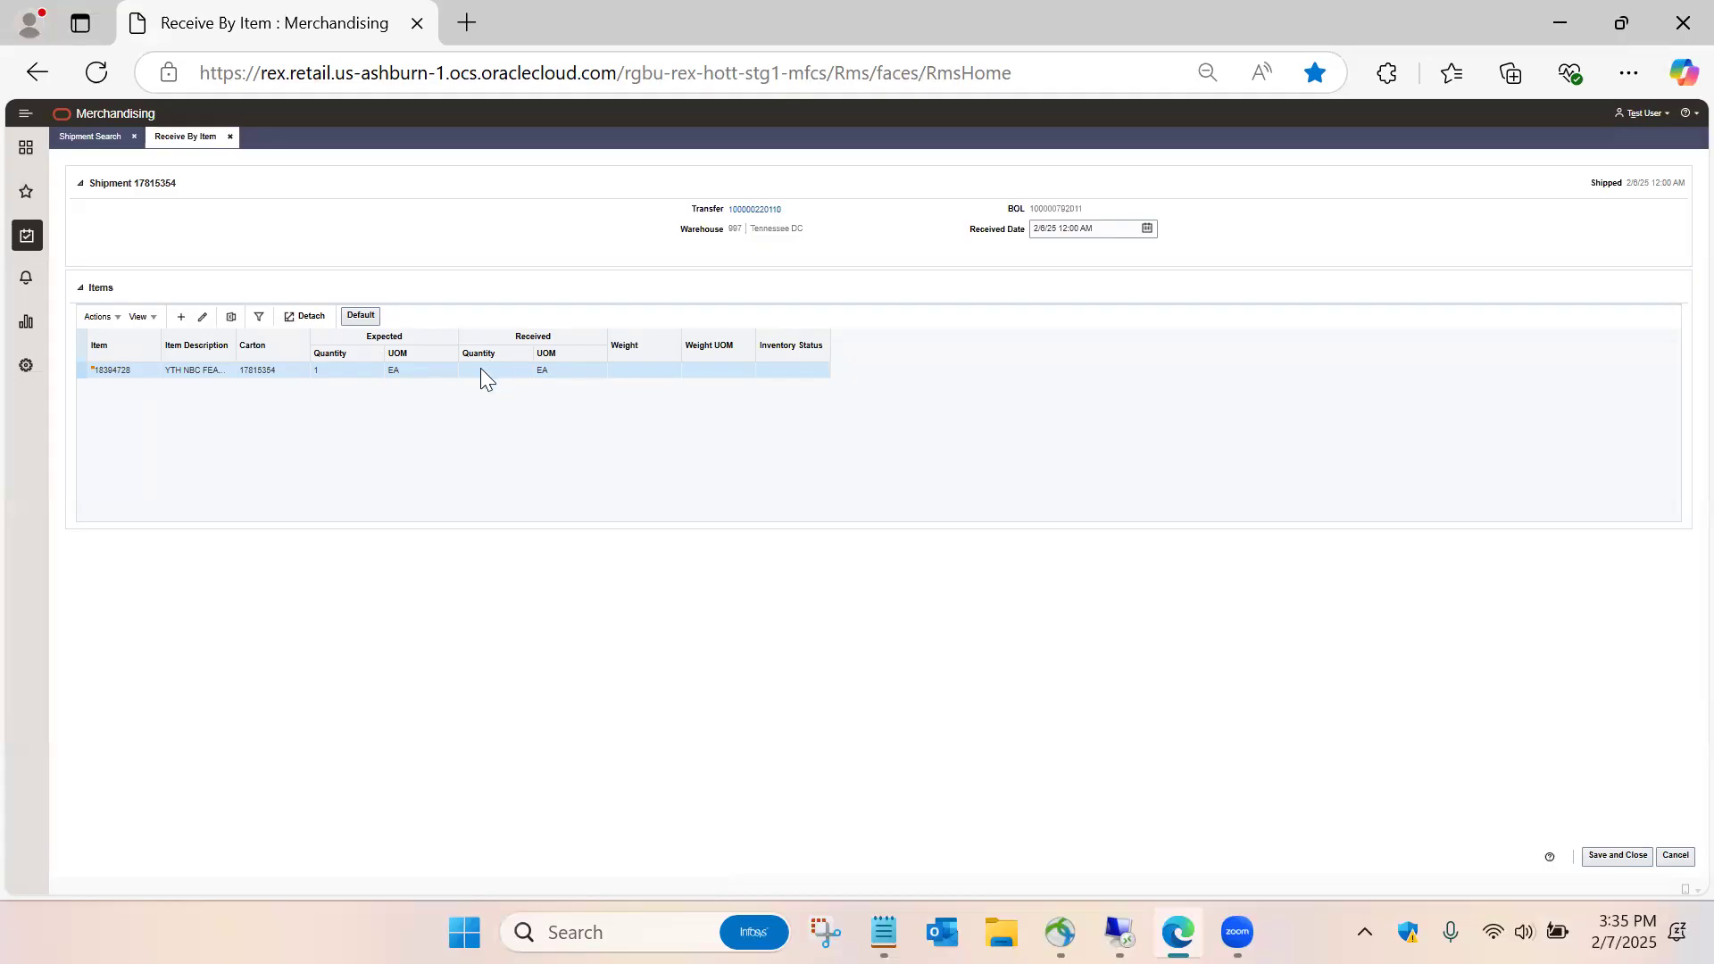
pyautogui.click(361, 317)
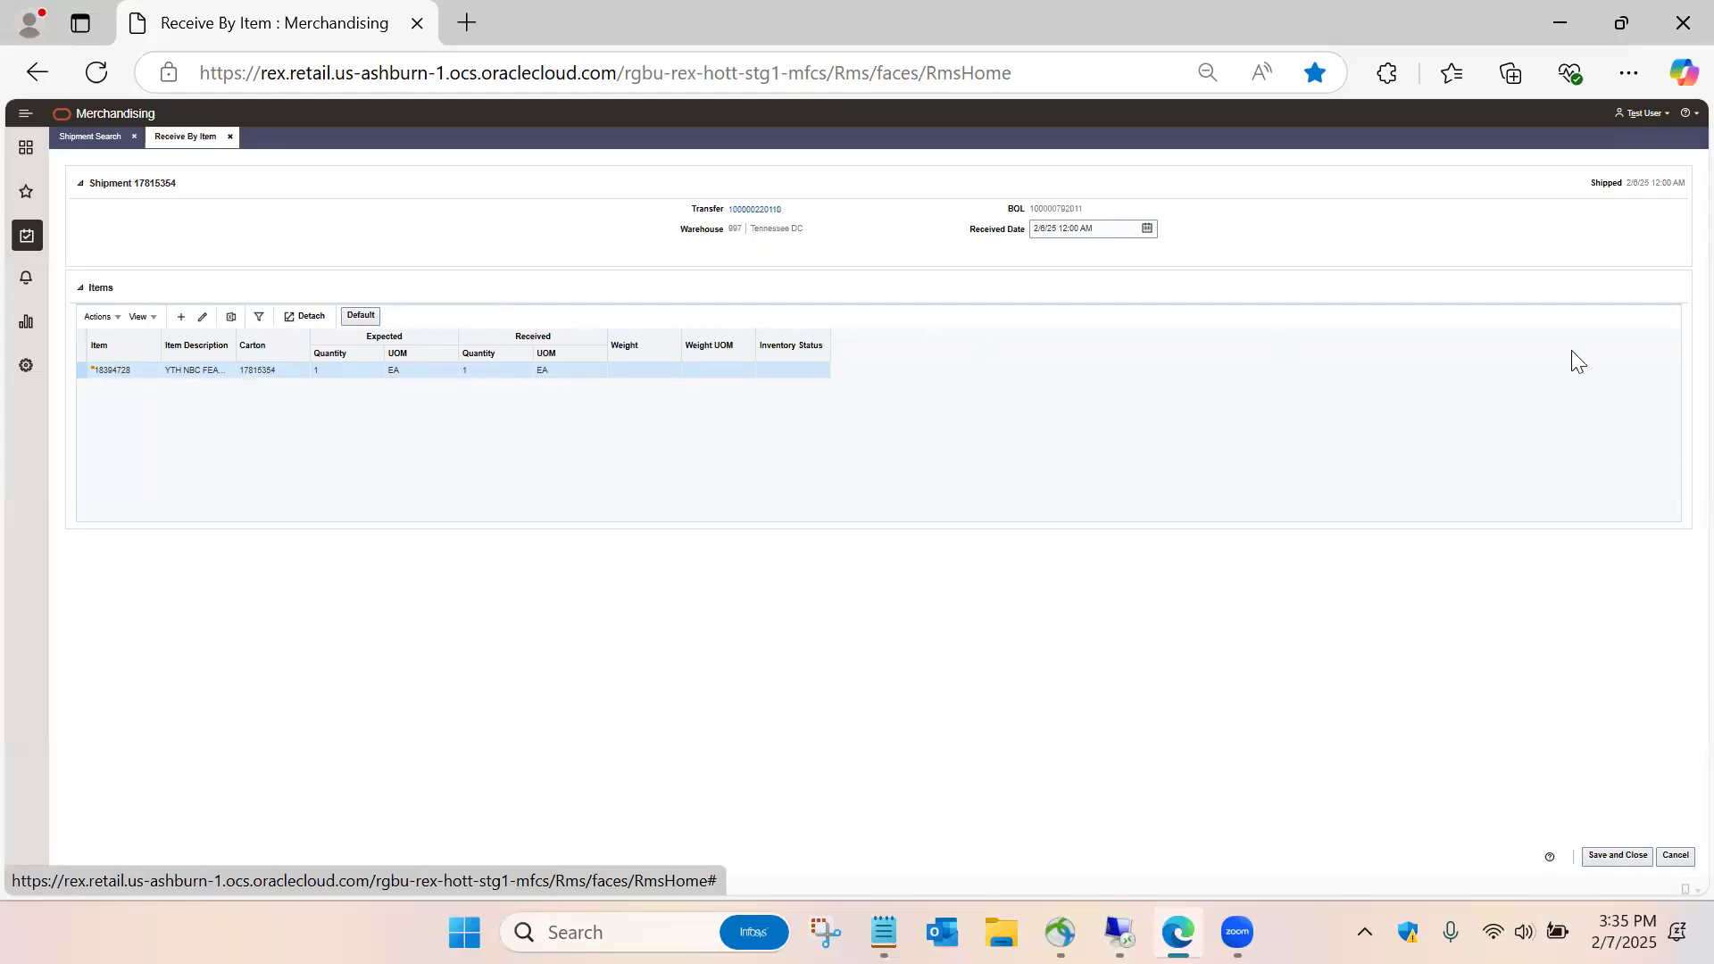
pyautogui.click(1620, 855)
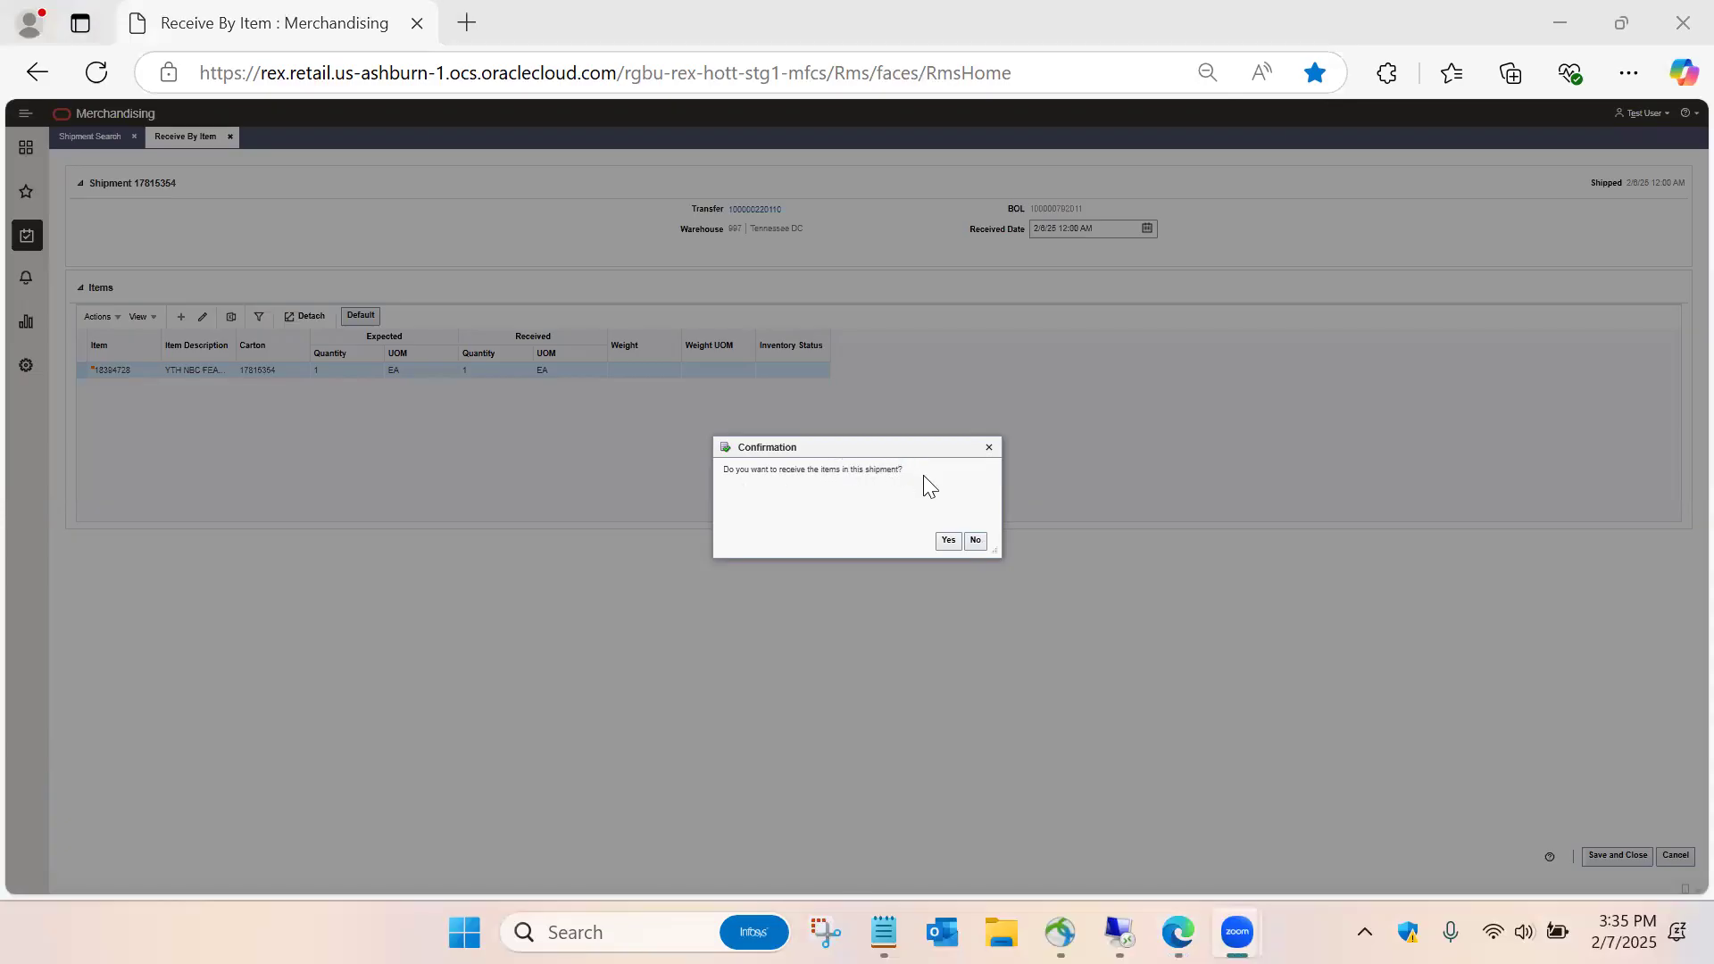
pyautogui.click(946, 540)
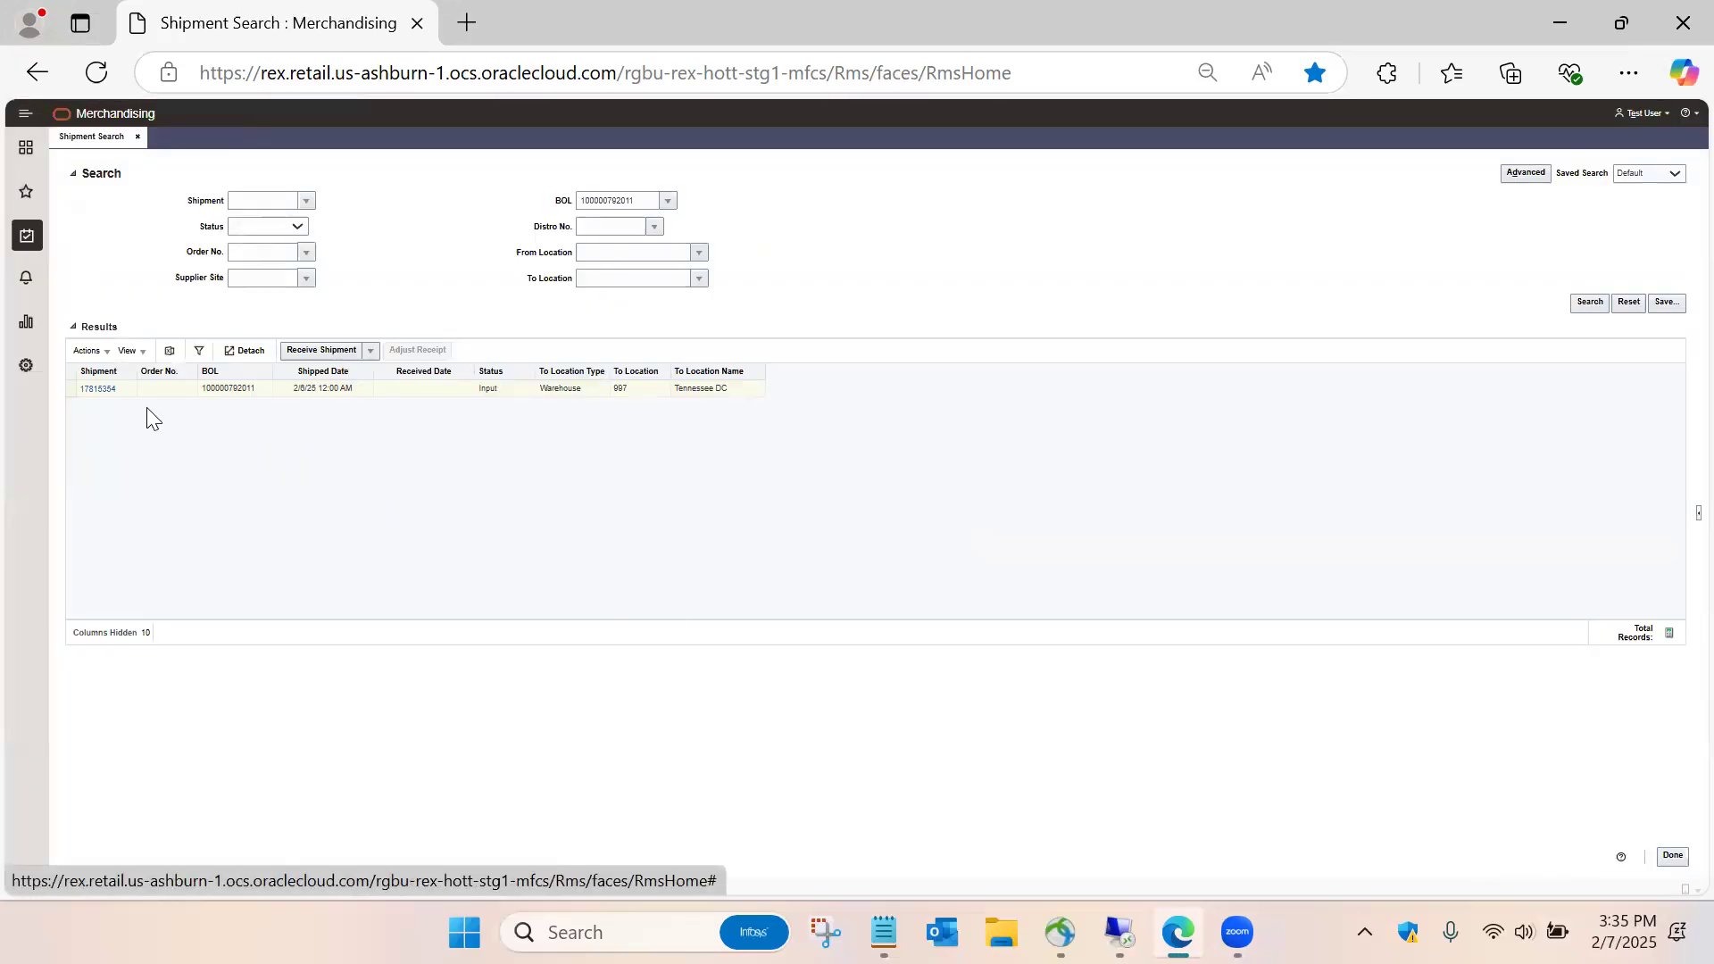
# - Reopen the shipment to check its status and received date, and return to the shipment search
pyautogui.click(94, 389)
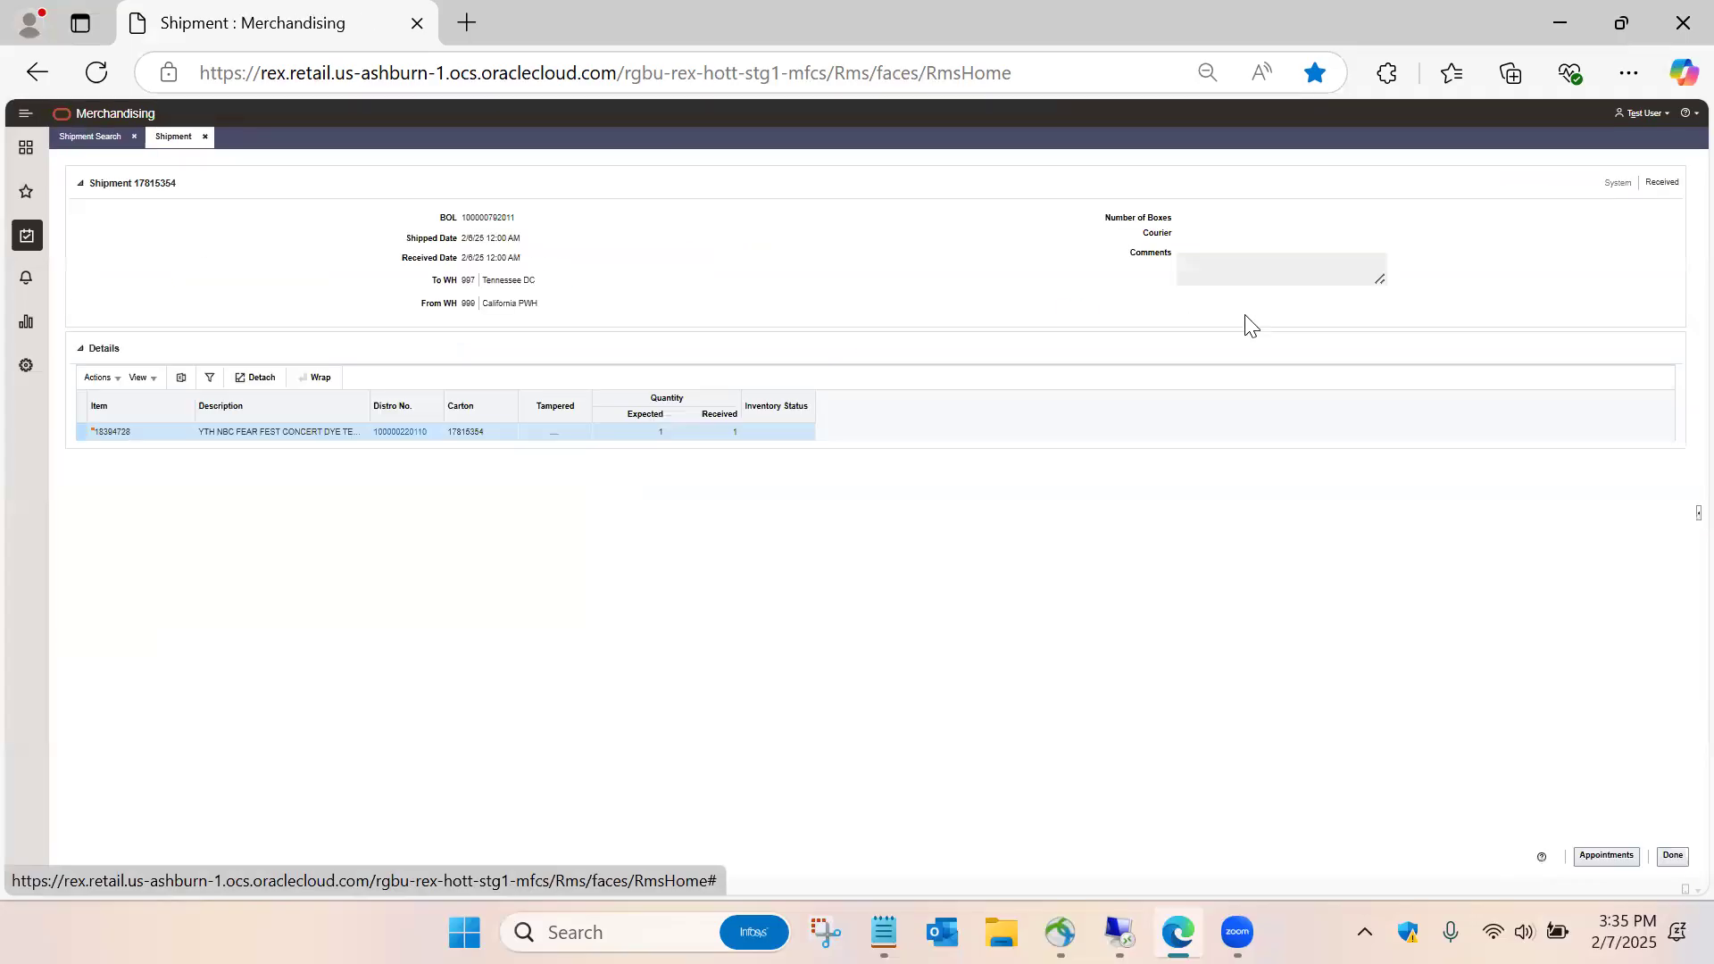
pyautogui.doubleClick(1662, 182)
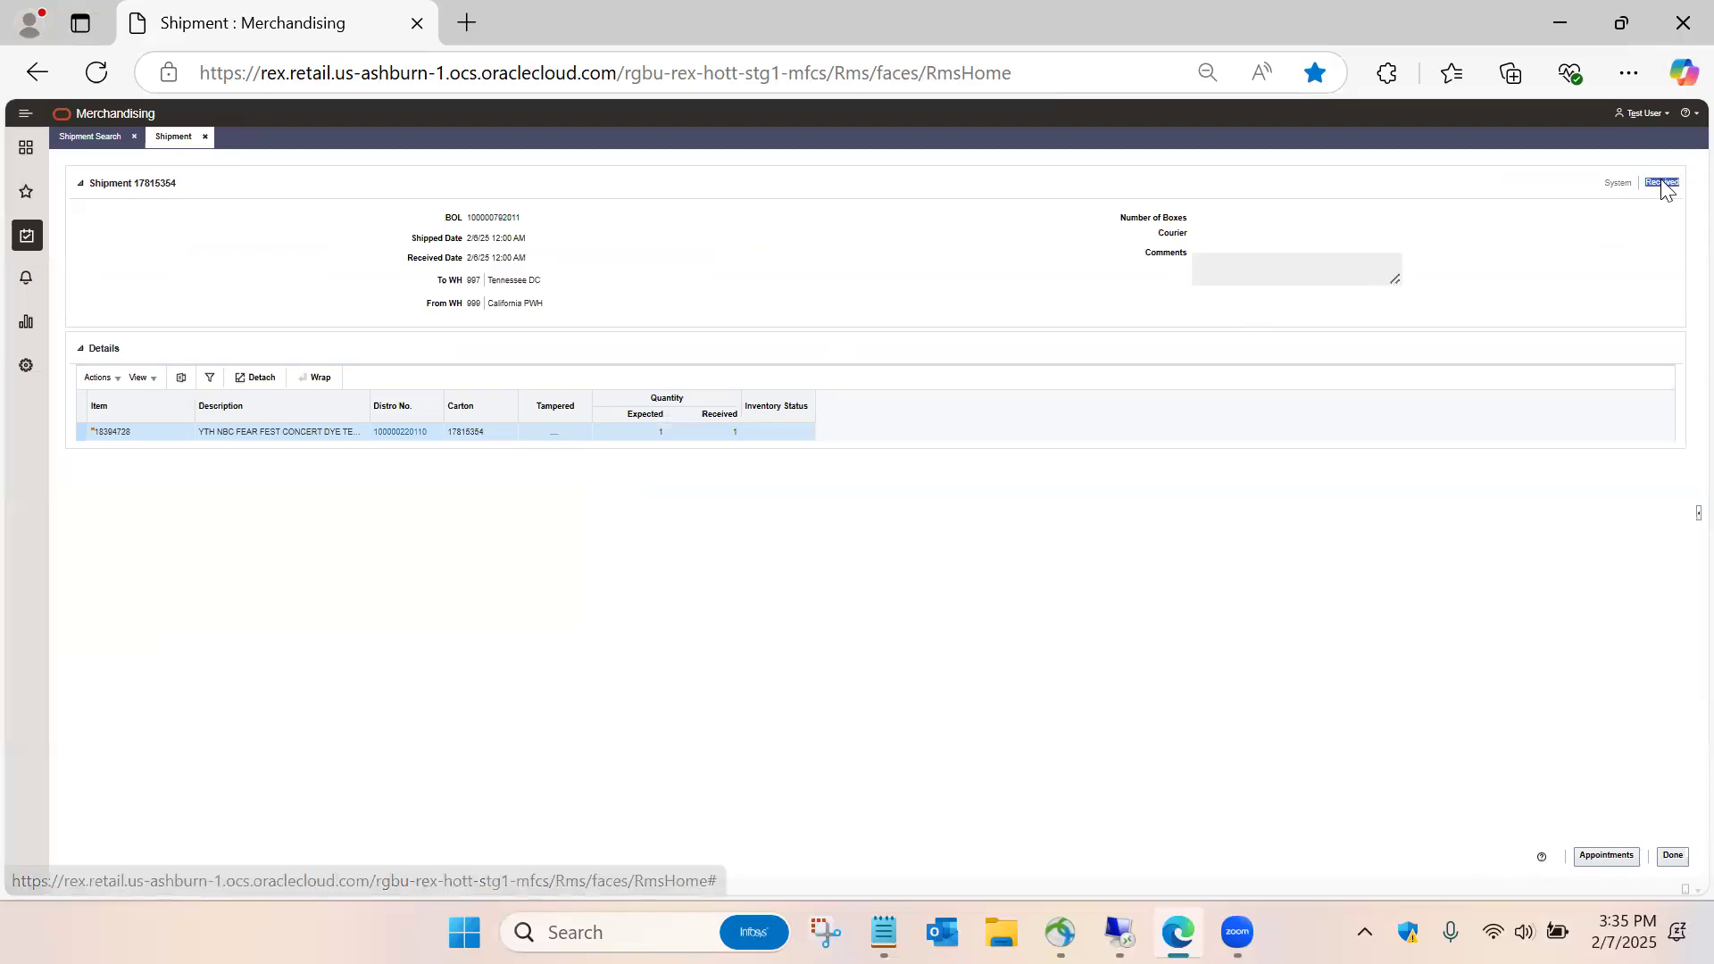
pyautogui.click(1197, 327)
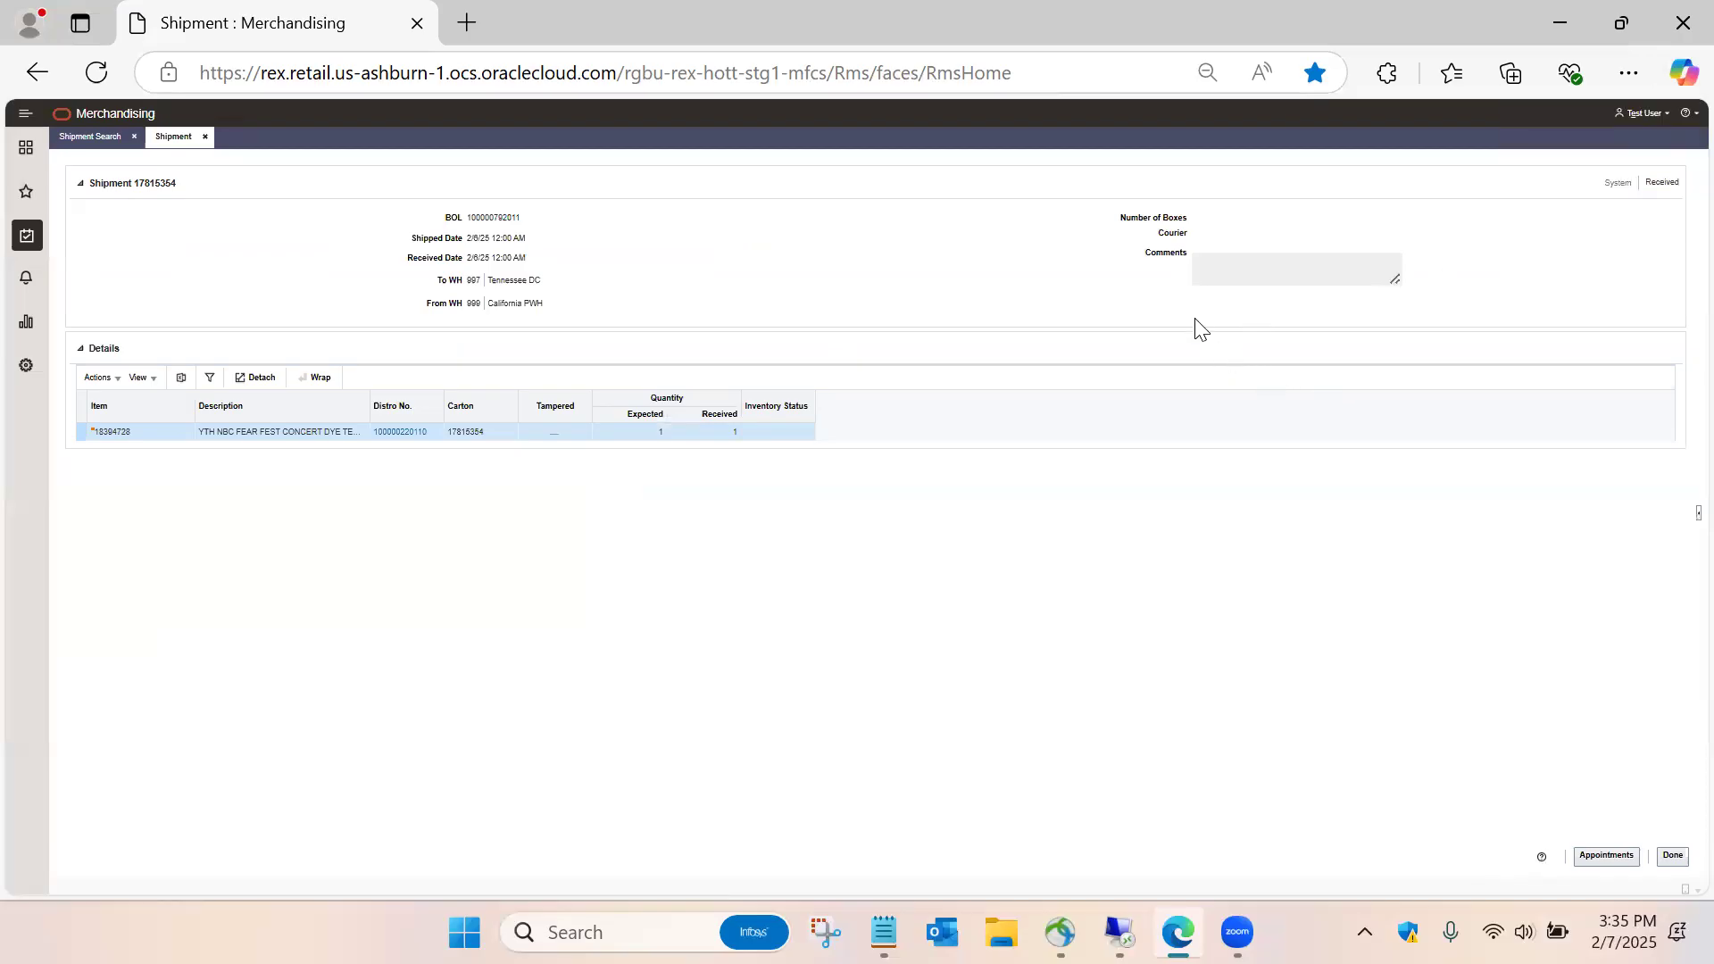
pyautogui.tripleClick(480, 257)
pyautogui.click(1672, 855)
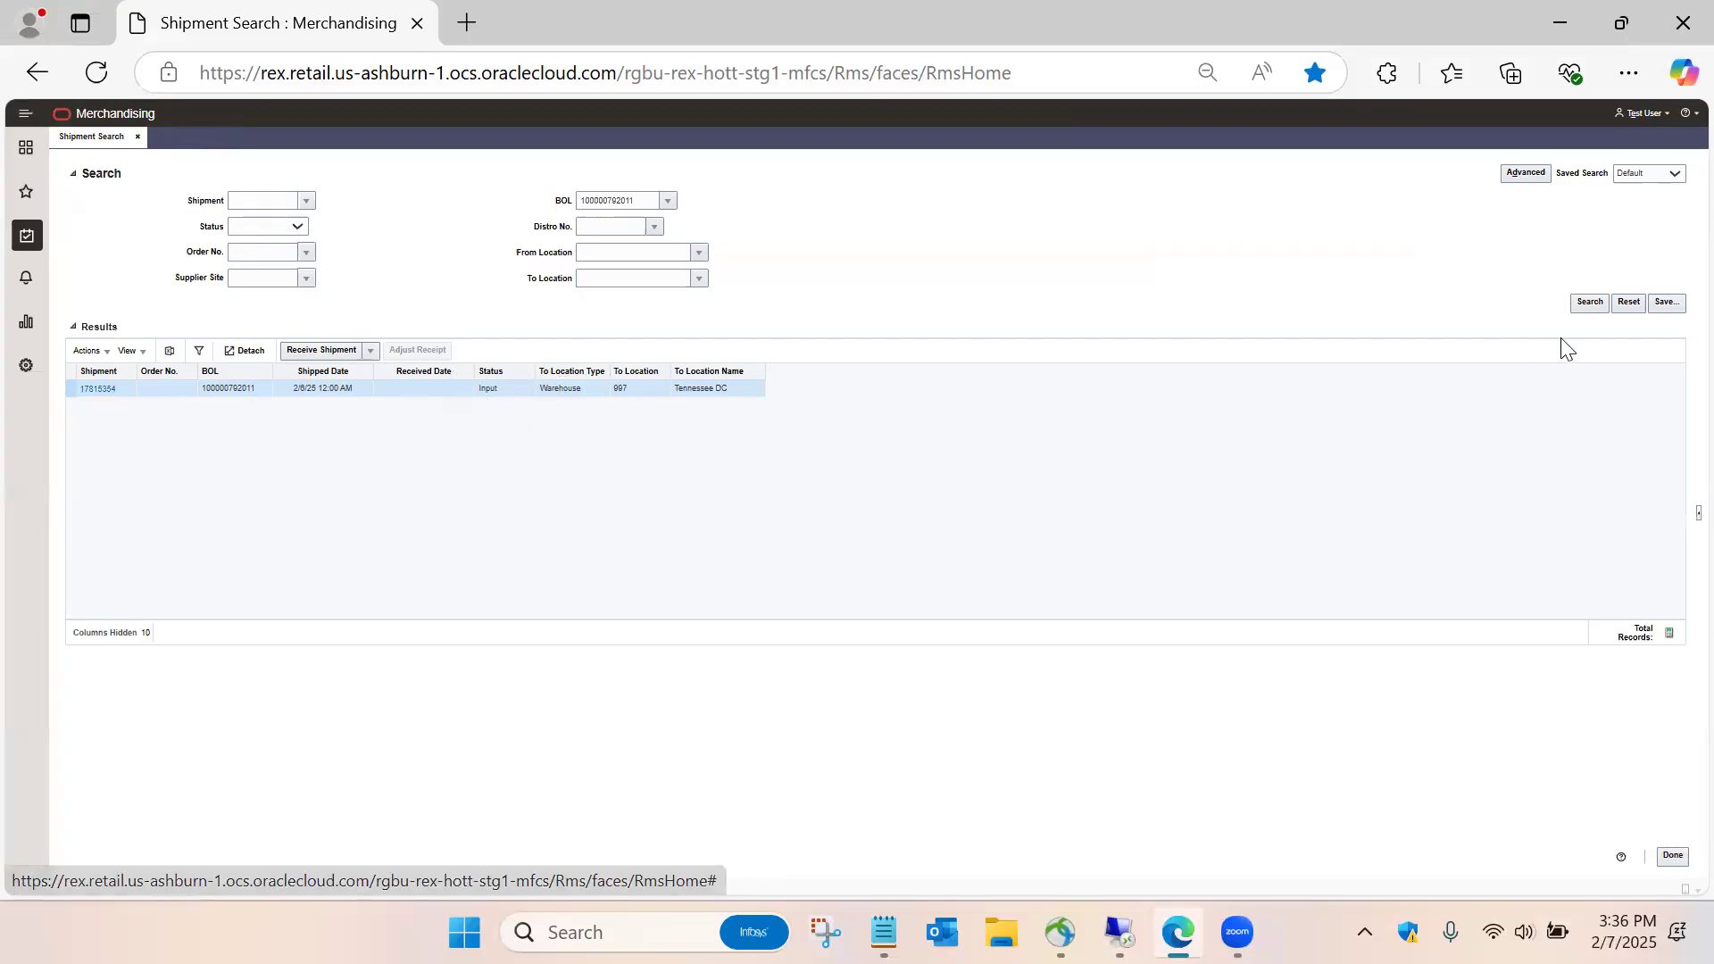
# - Rerun the shipment search to check the status and received date, and leave it for the SQL Developer worksheet
pyautogui.click(1589, 304)
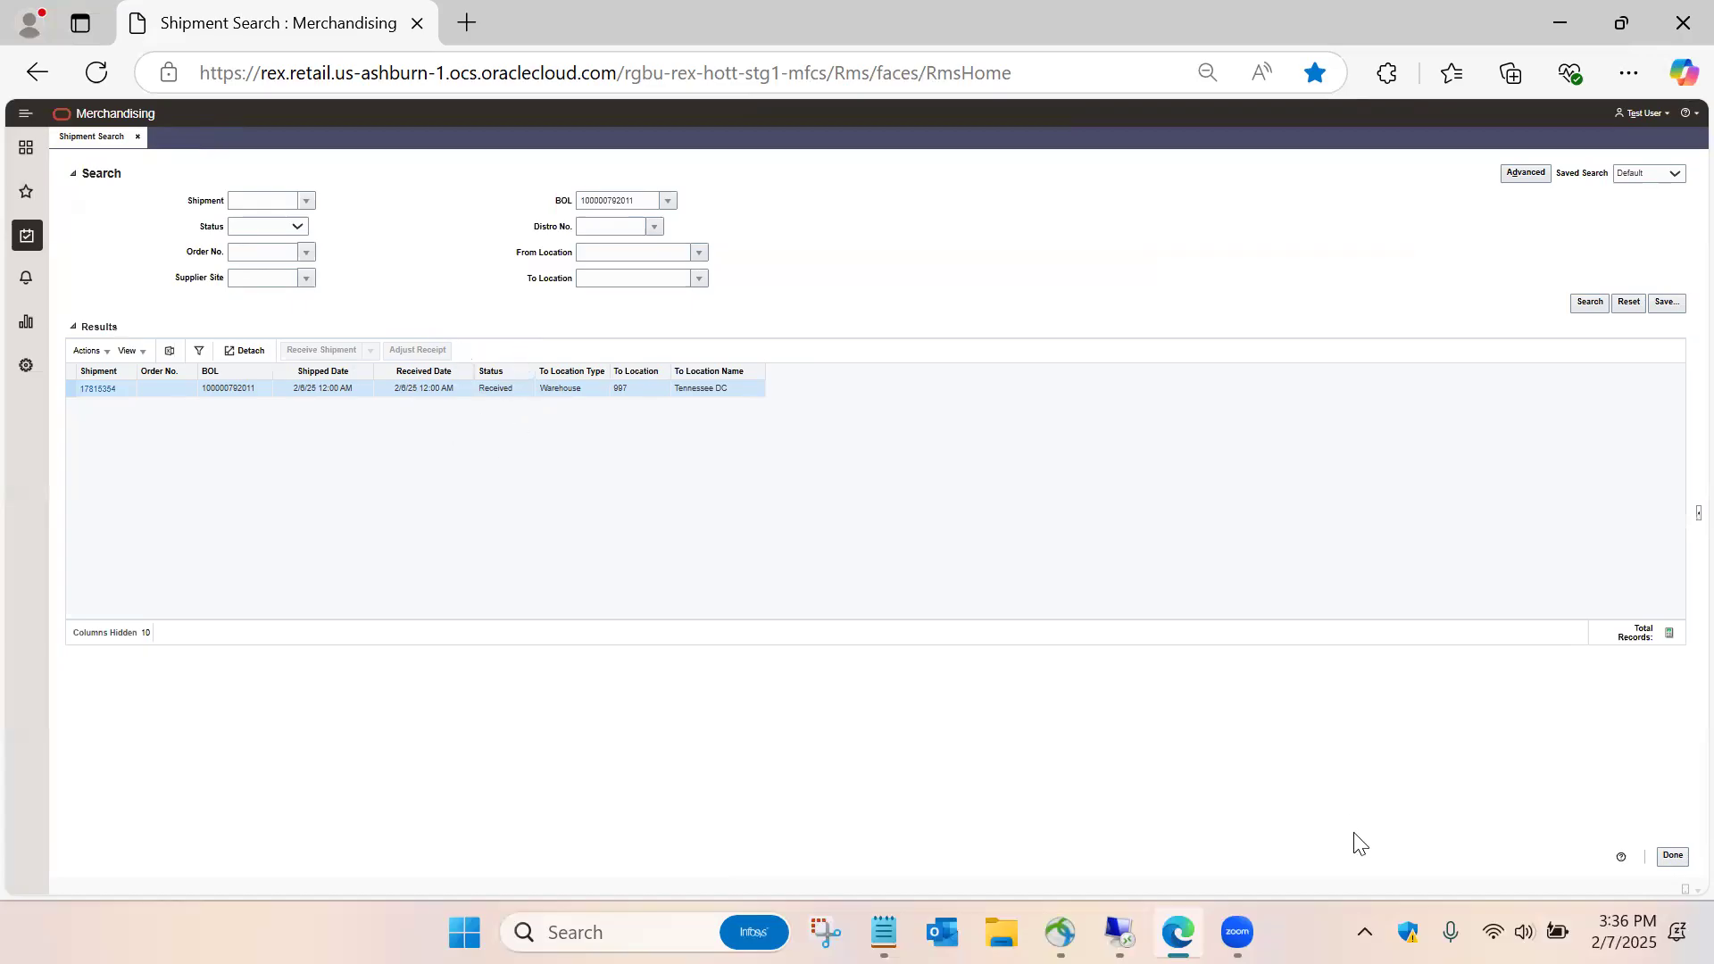
pyautogui.click(1672, 858)
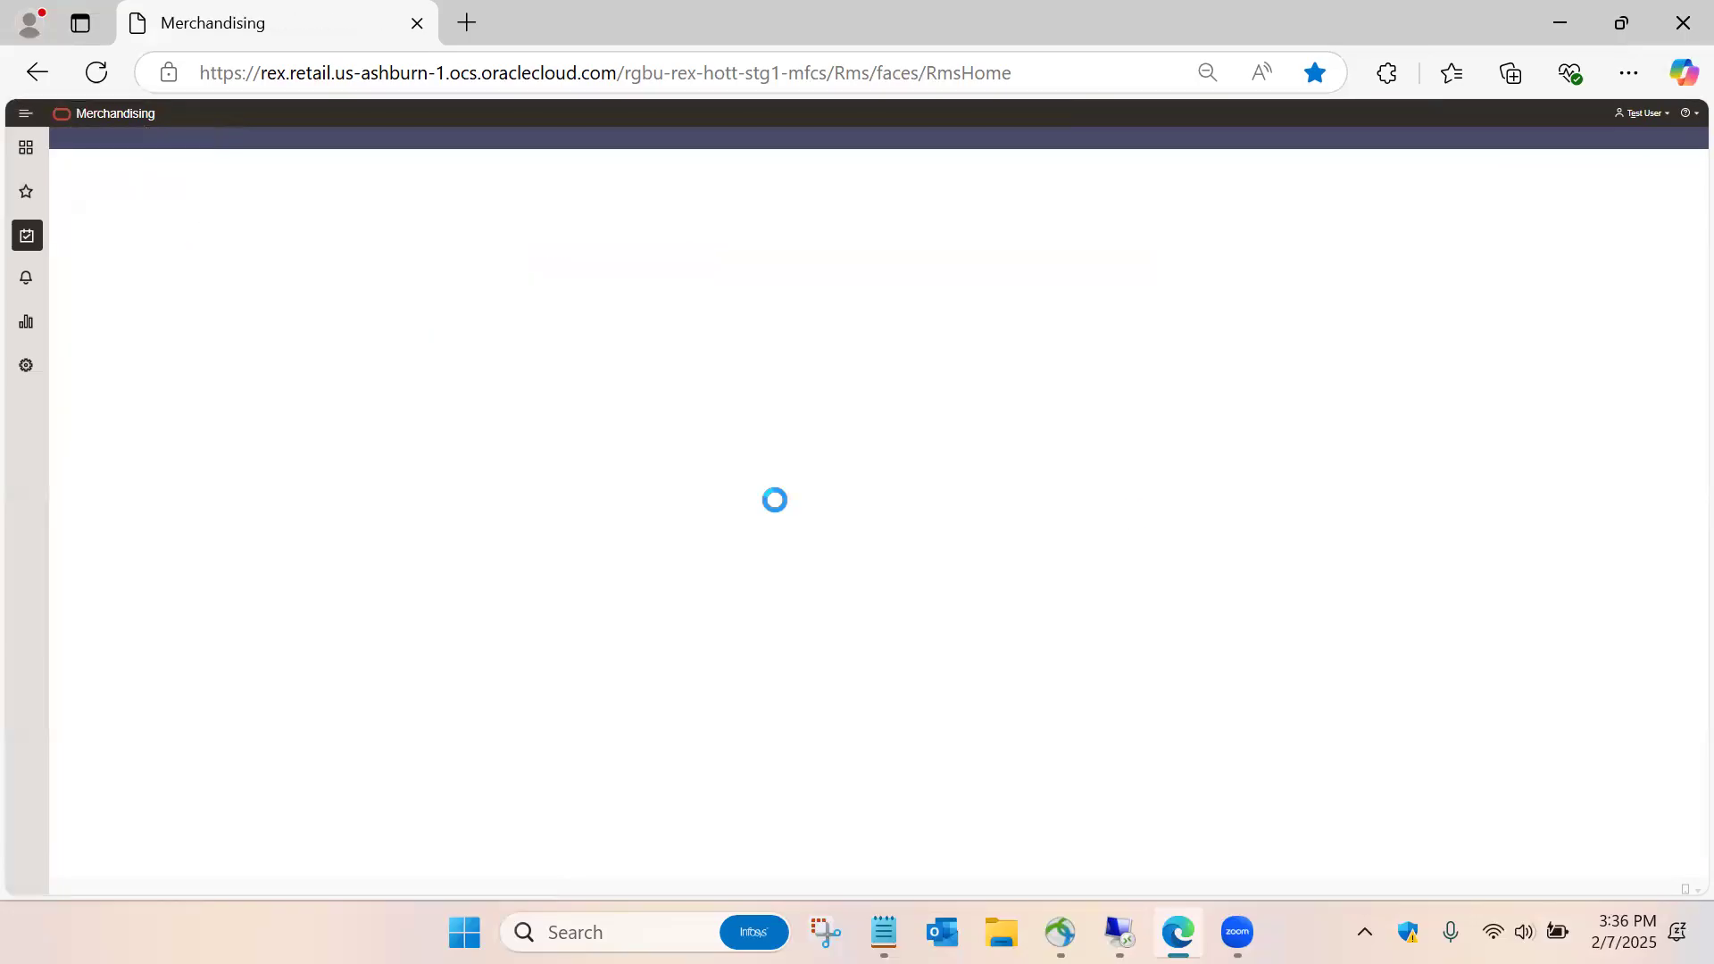
pyautogui.click(1119, 932)
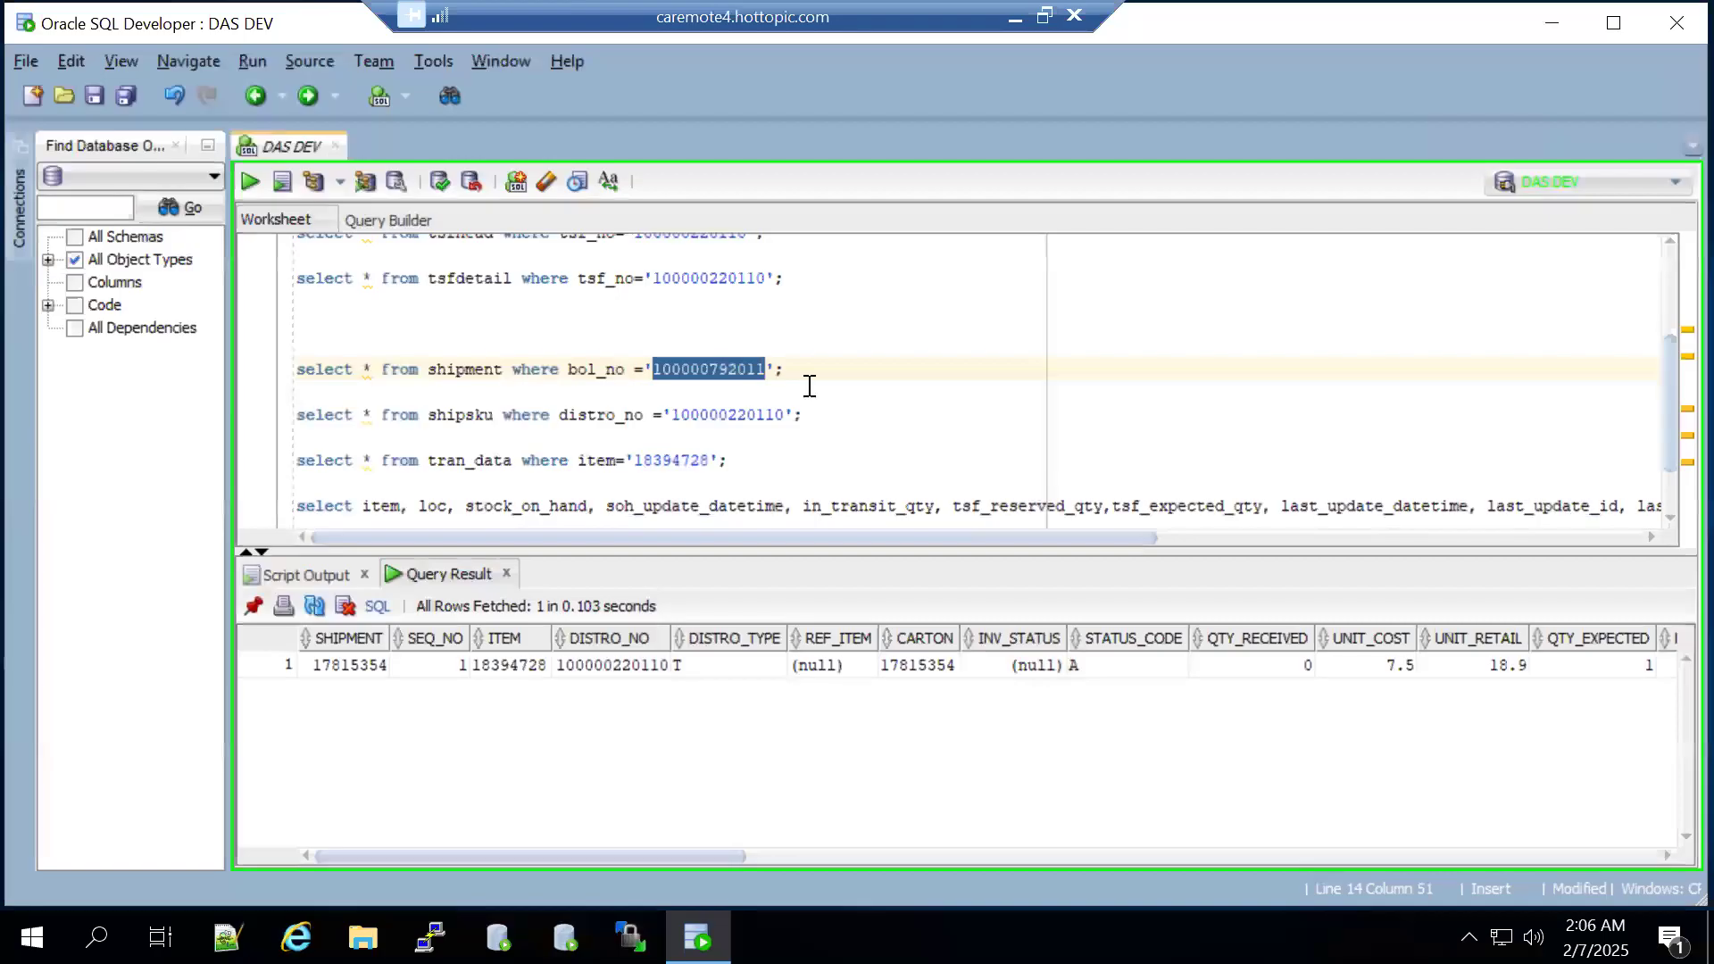
# - Run the first stock query for item 18394728 at warehouse 9999 and check its stock on hand and last update date
pyautogui.click(1665, 277)
pyautogui.click(500, 253)
pyautogui.click(249, 189)
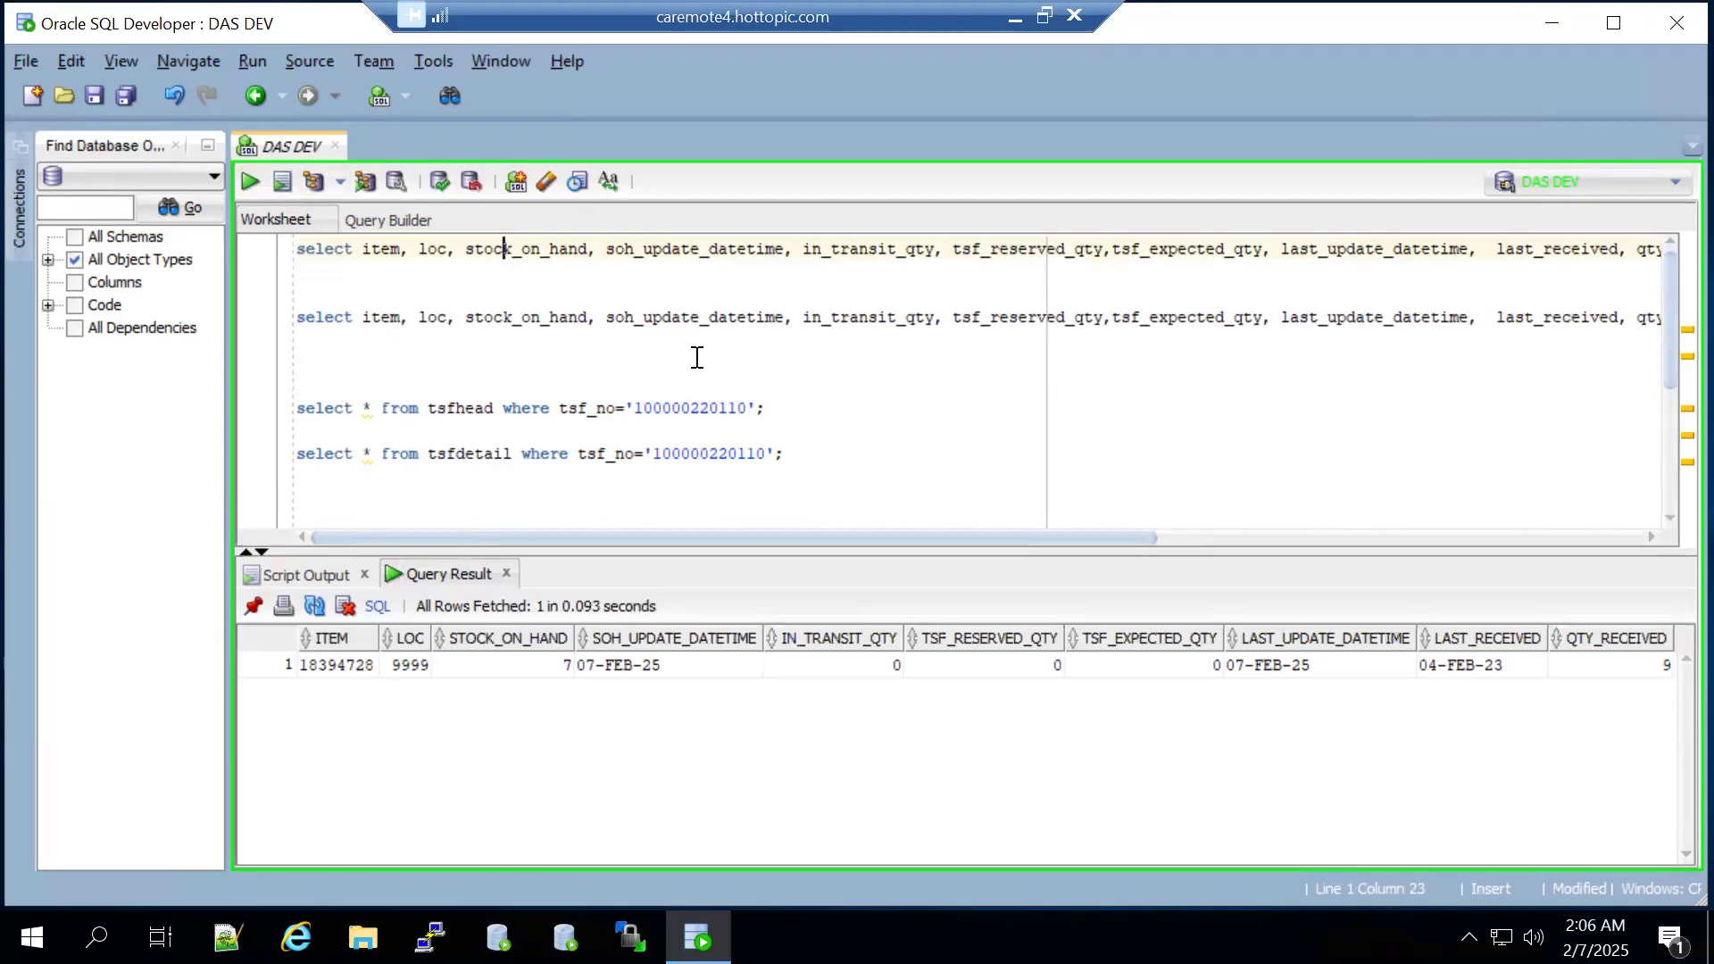
pyautogui.click(521, 667)
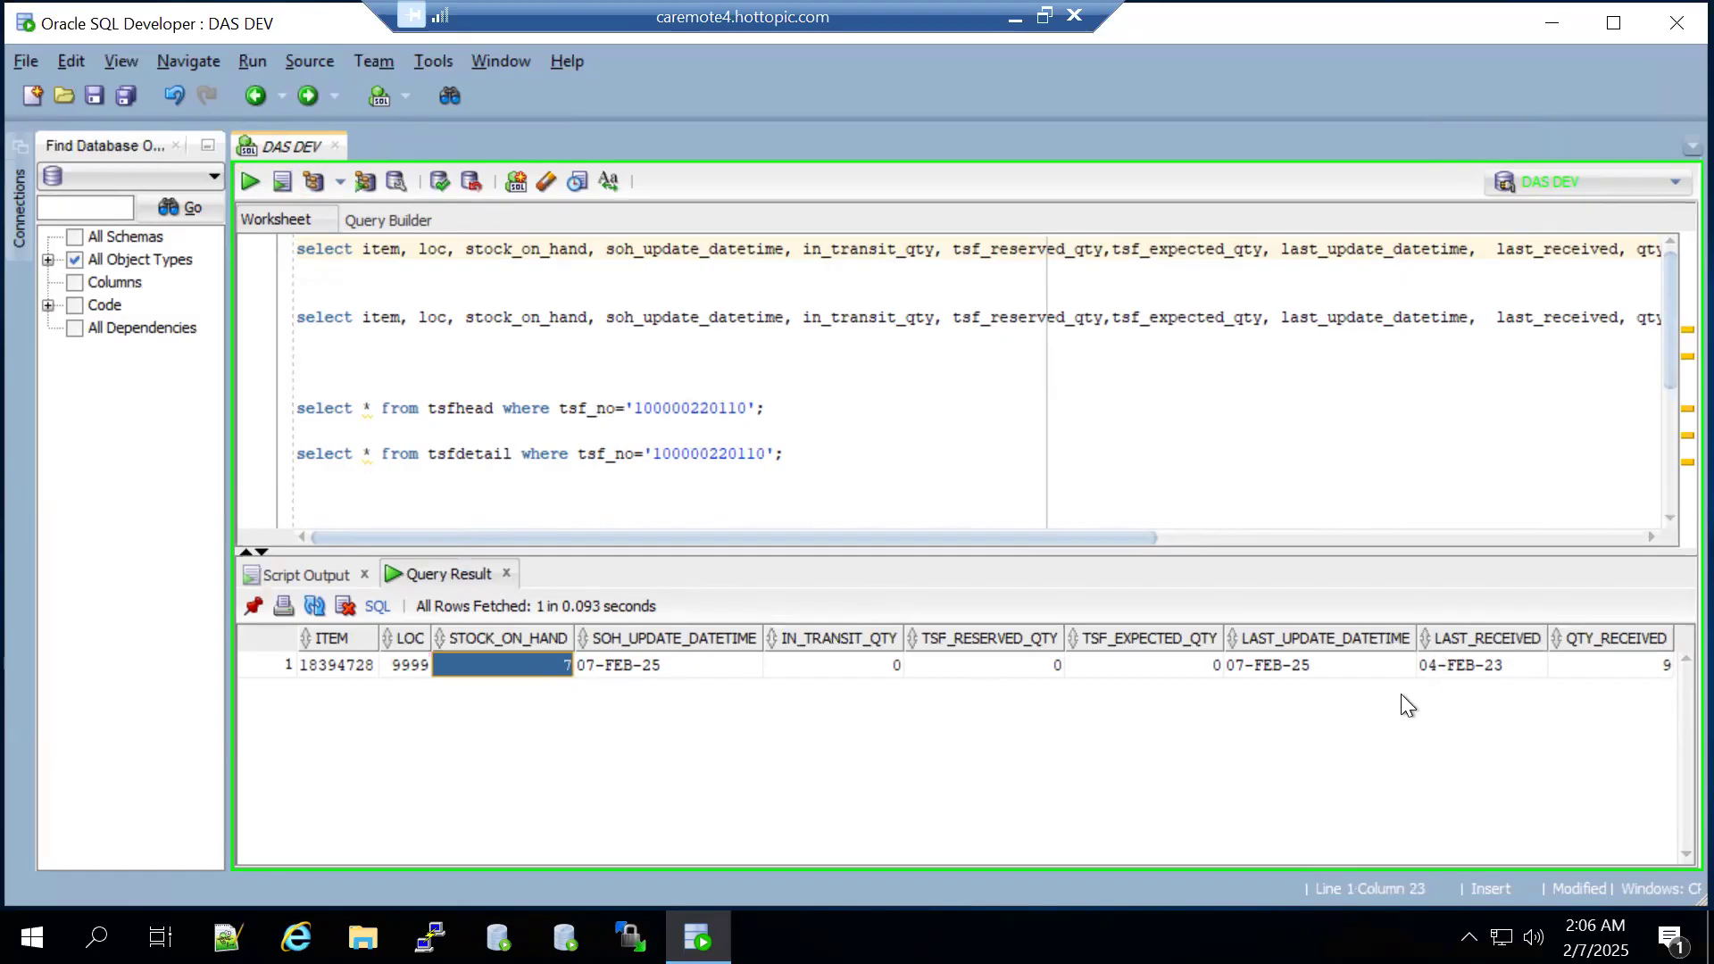
pyautogui.click(1284, 666)
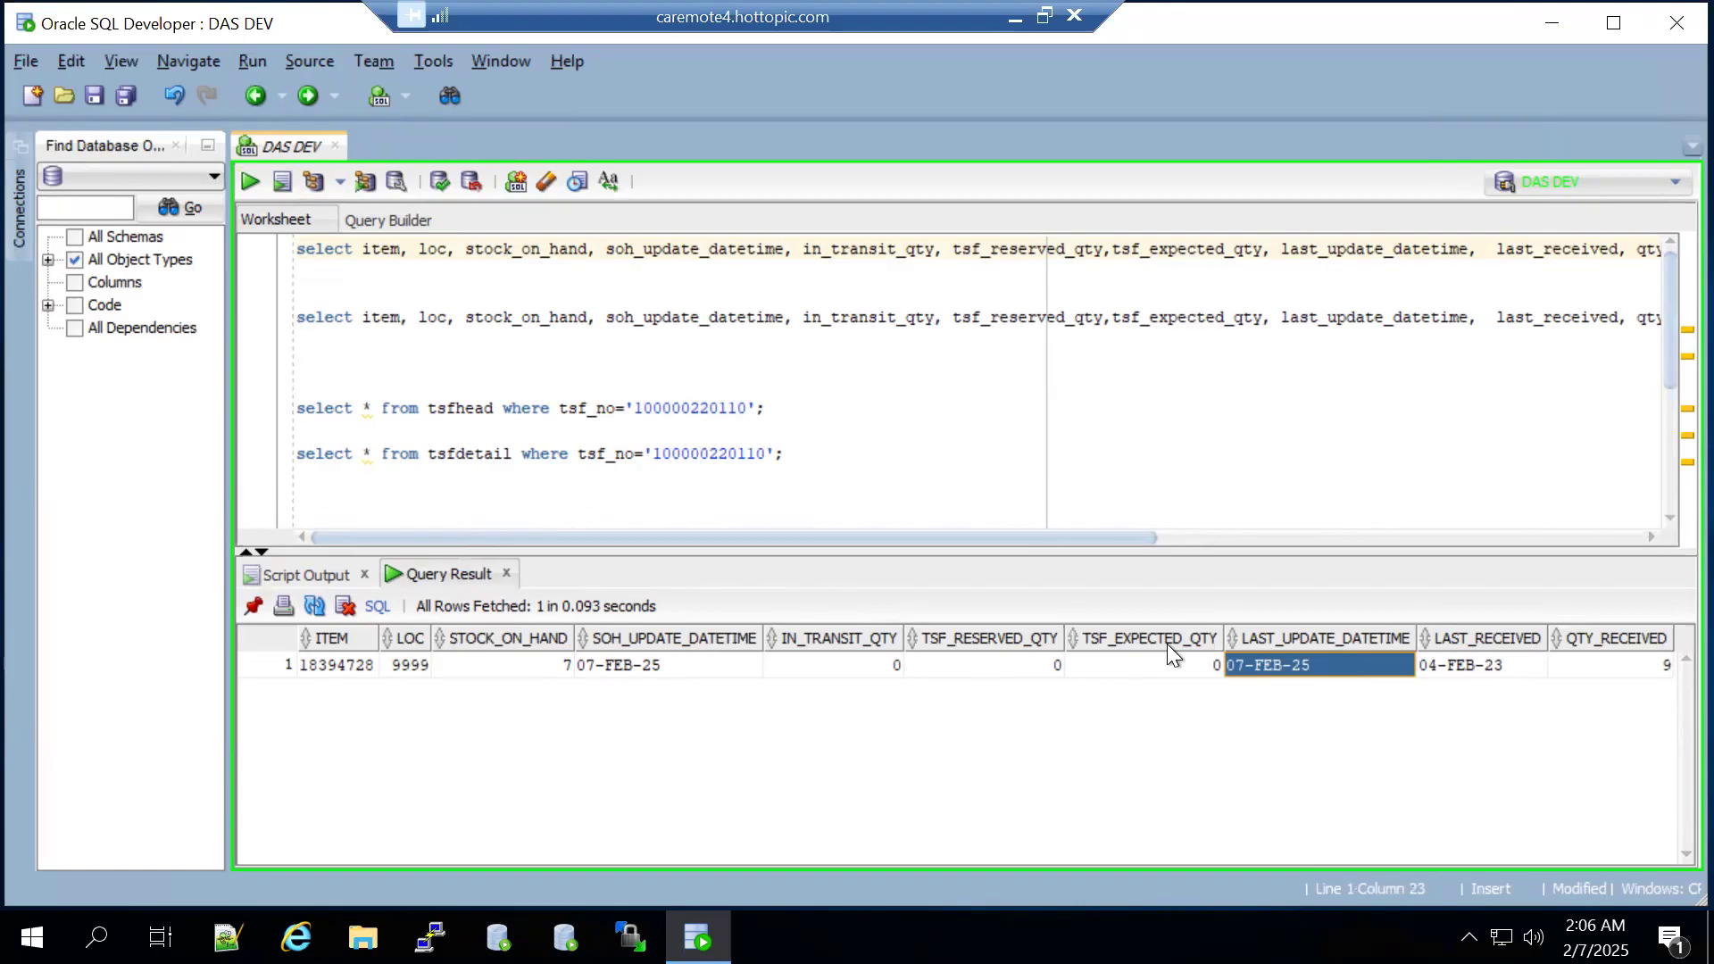
# - Run the stock query for warehouse 9997 and view the full date and time of its last update and last received values
pyautogui.click(452, 316)
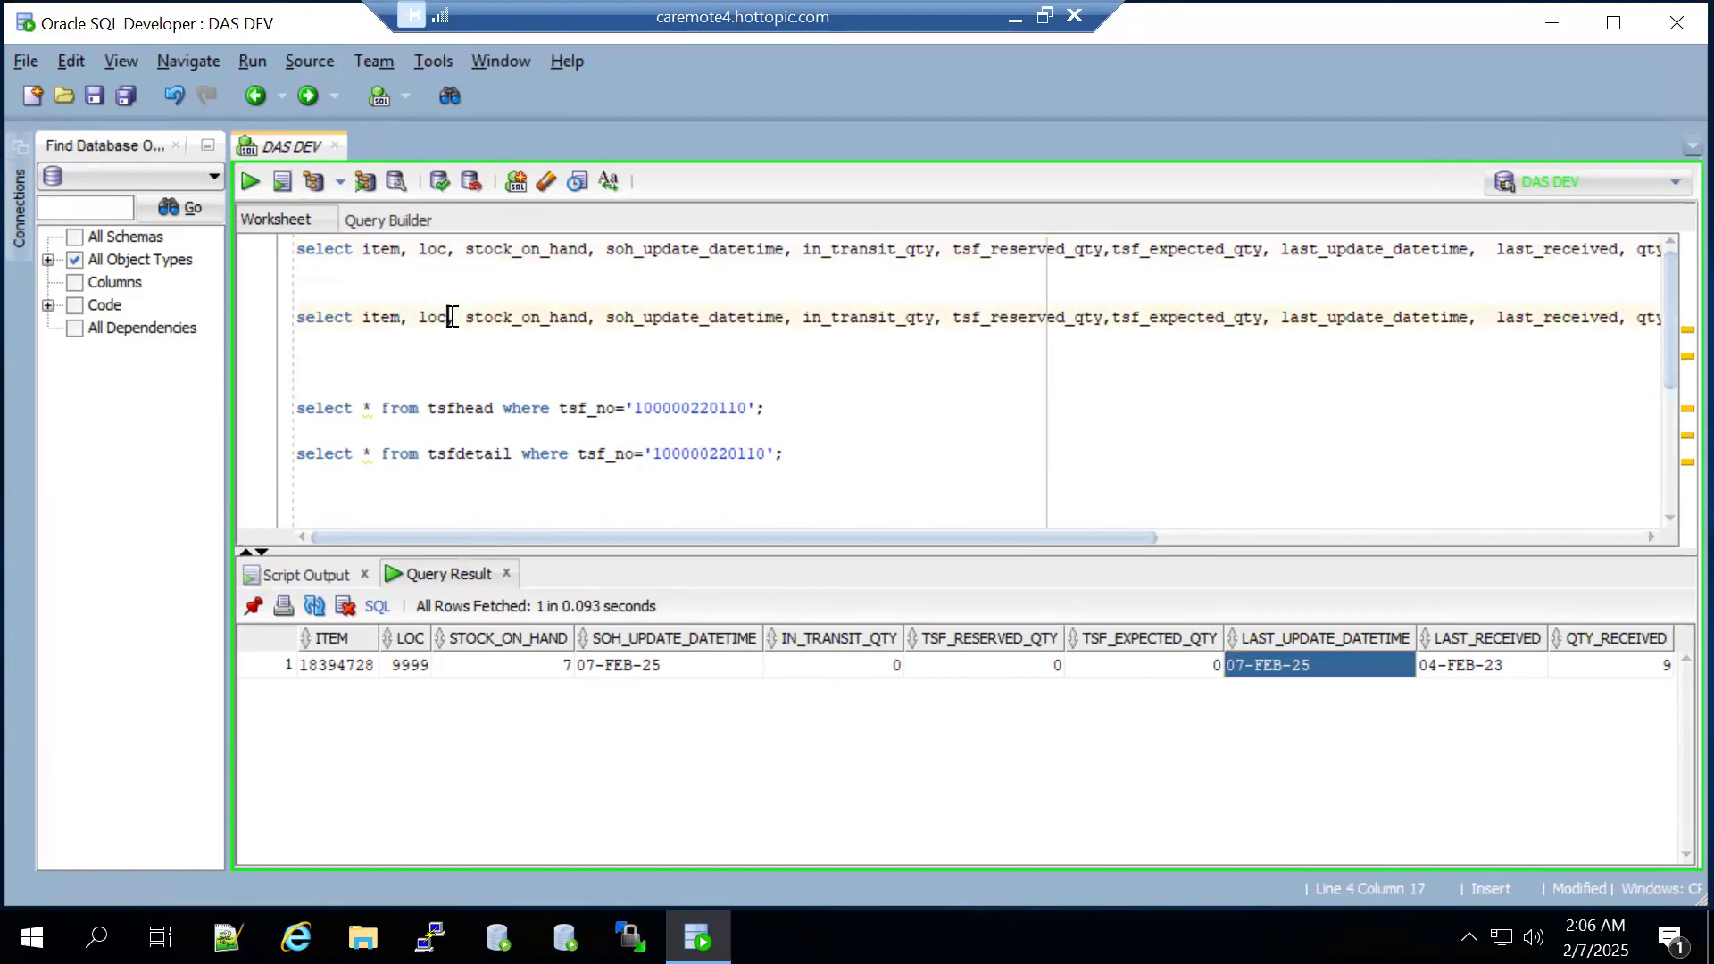
pyautogui.click(249, 181)
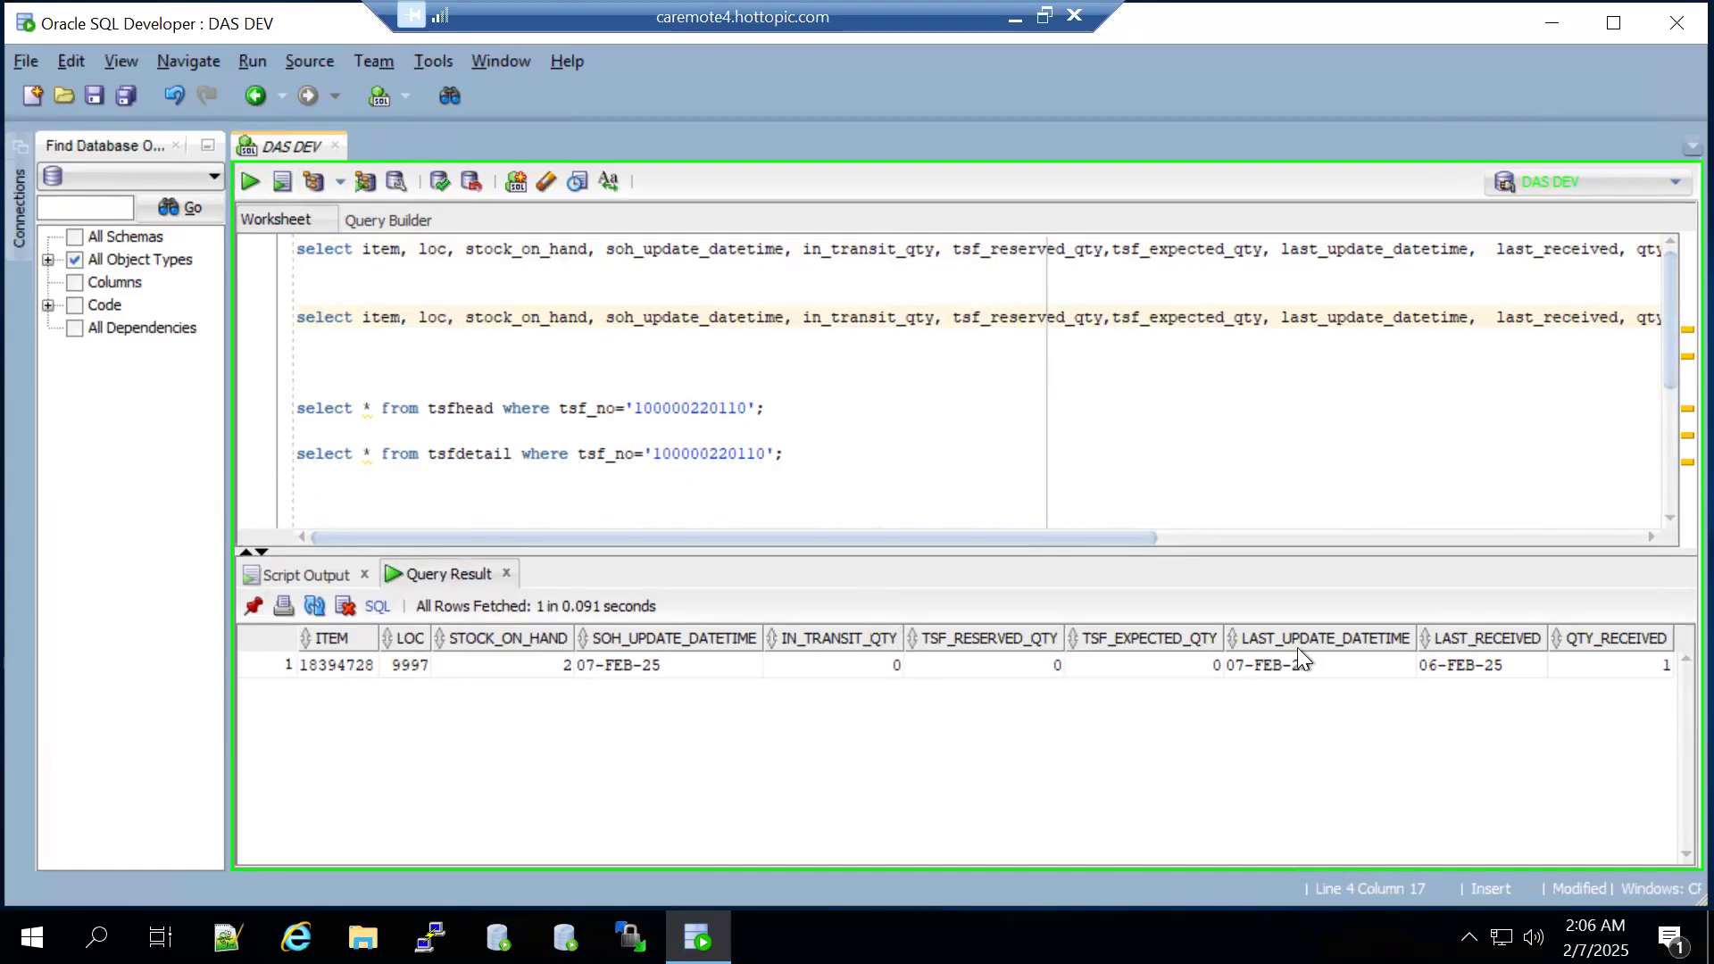
pyautogui.click(1404, 667)
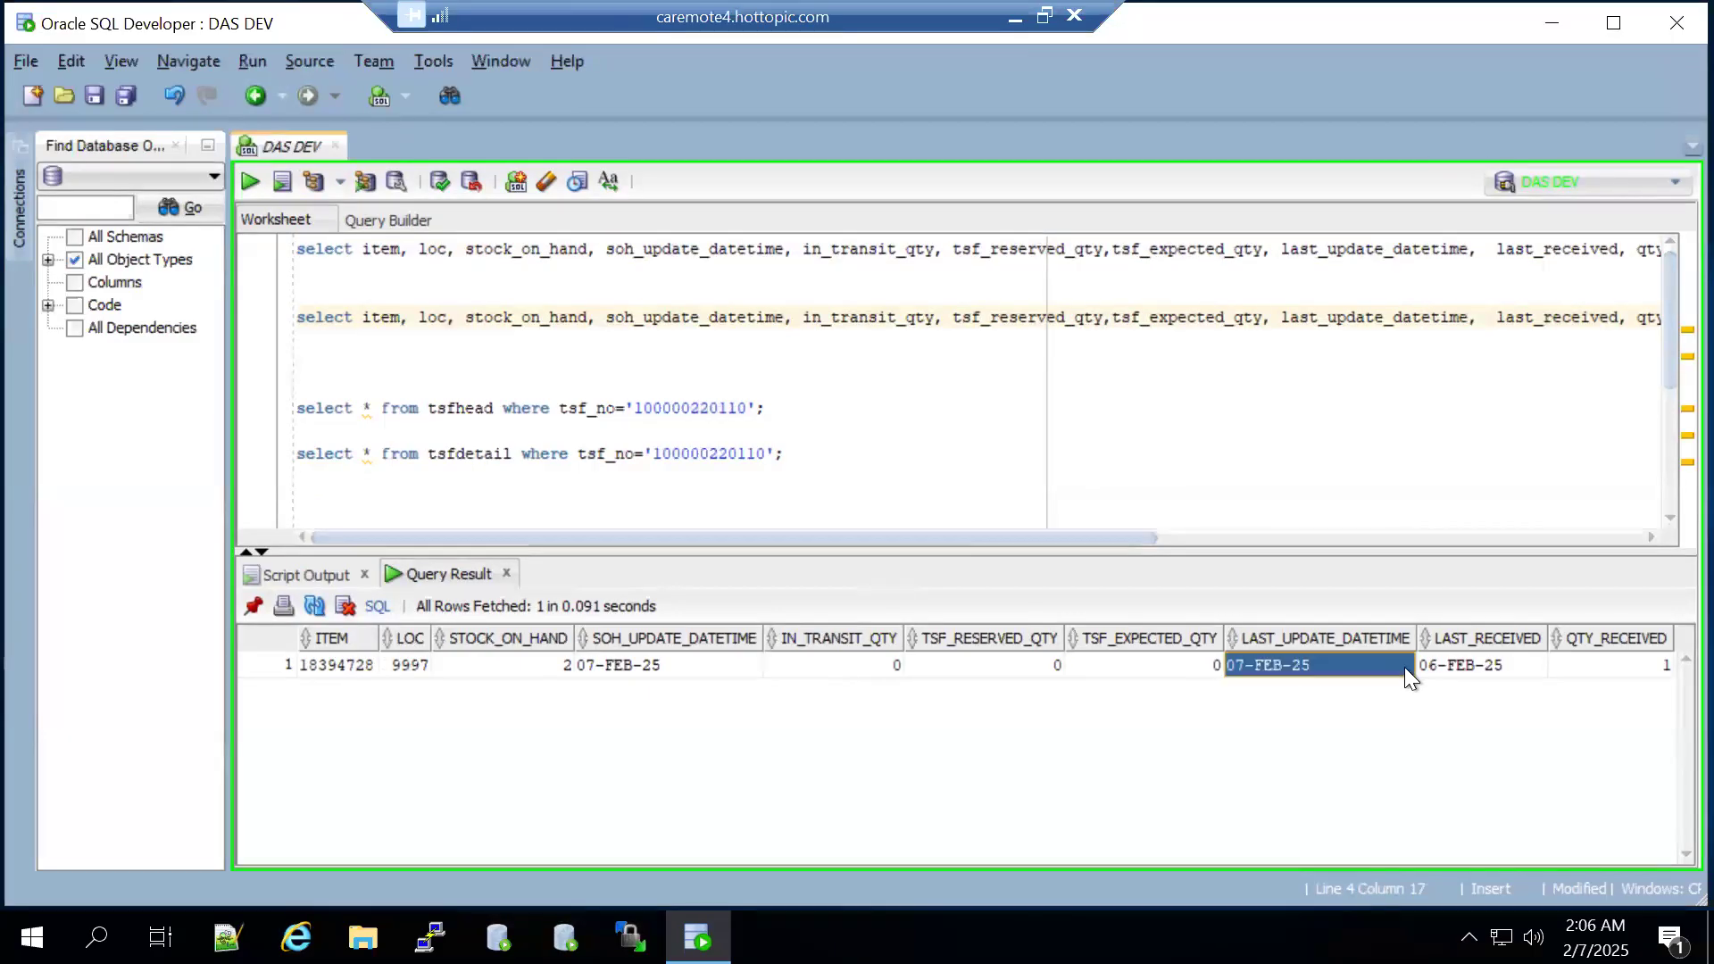
pyautogui.click(1403, 665)
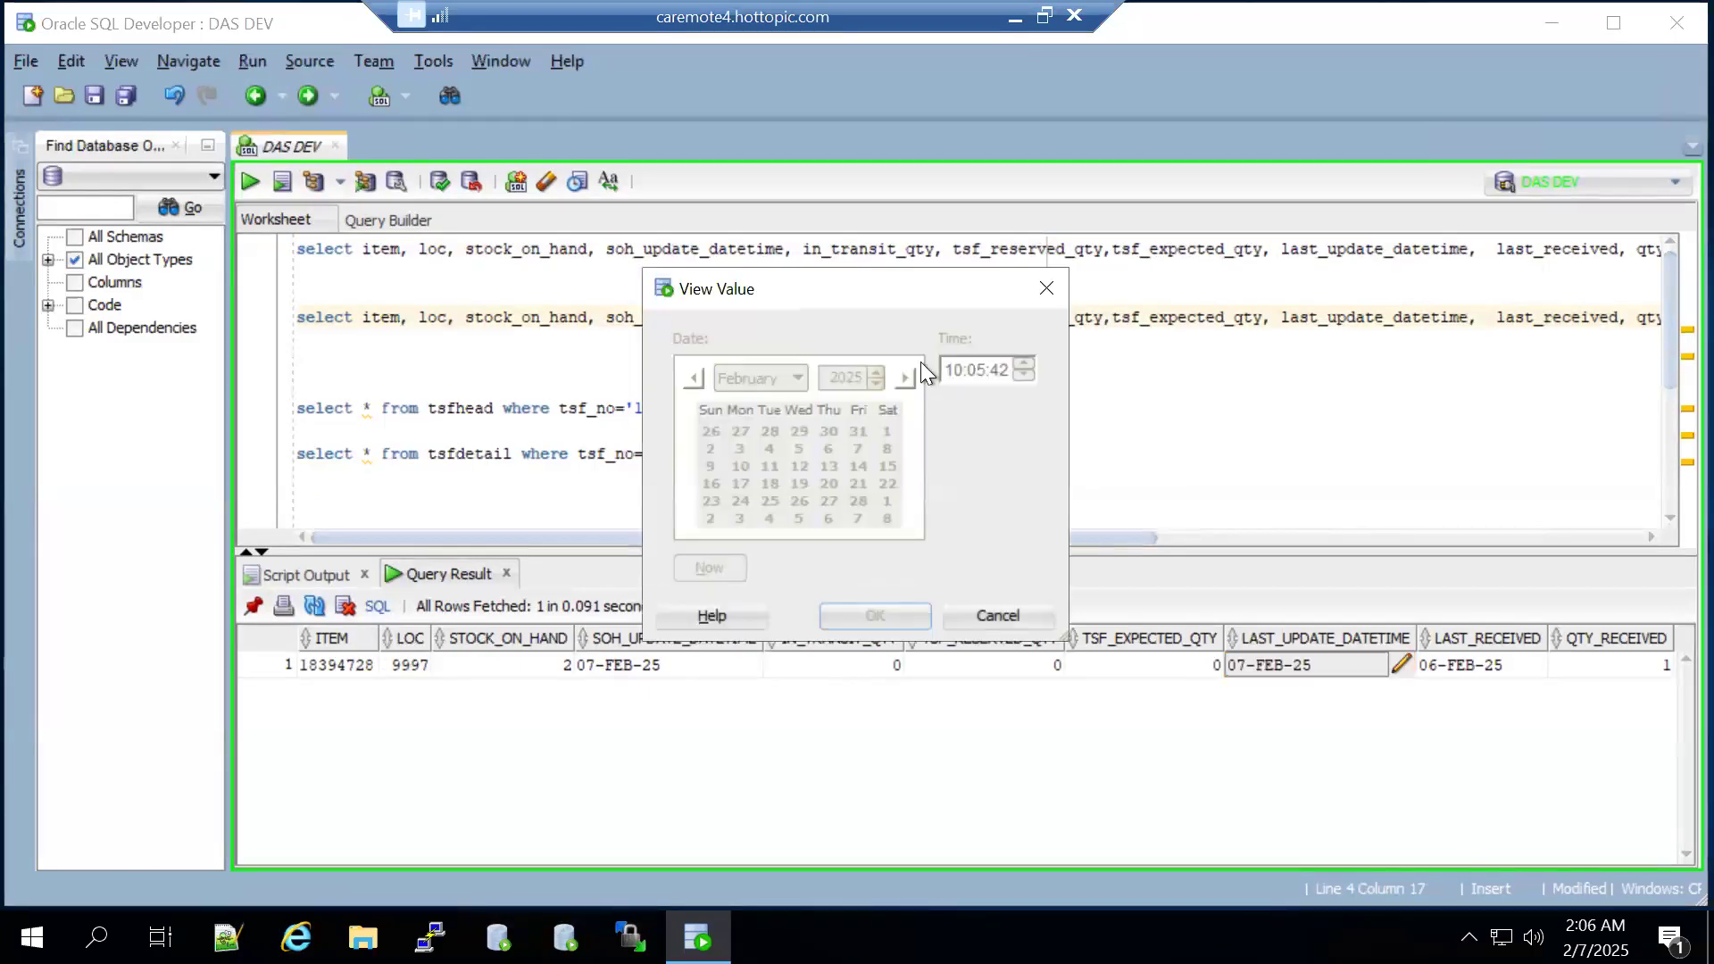
pyautogui.click(1044, 288)
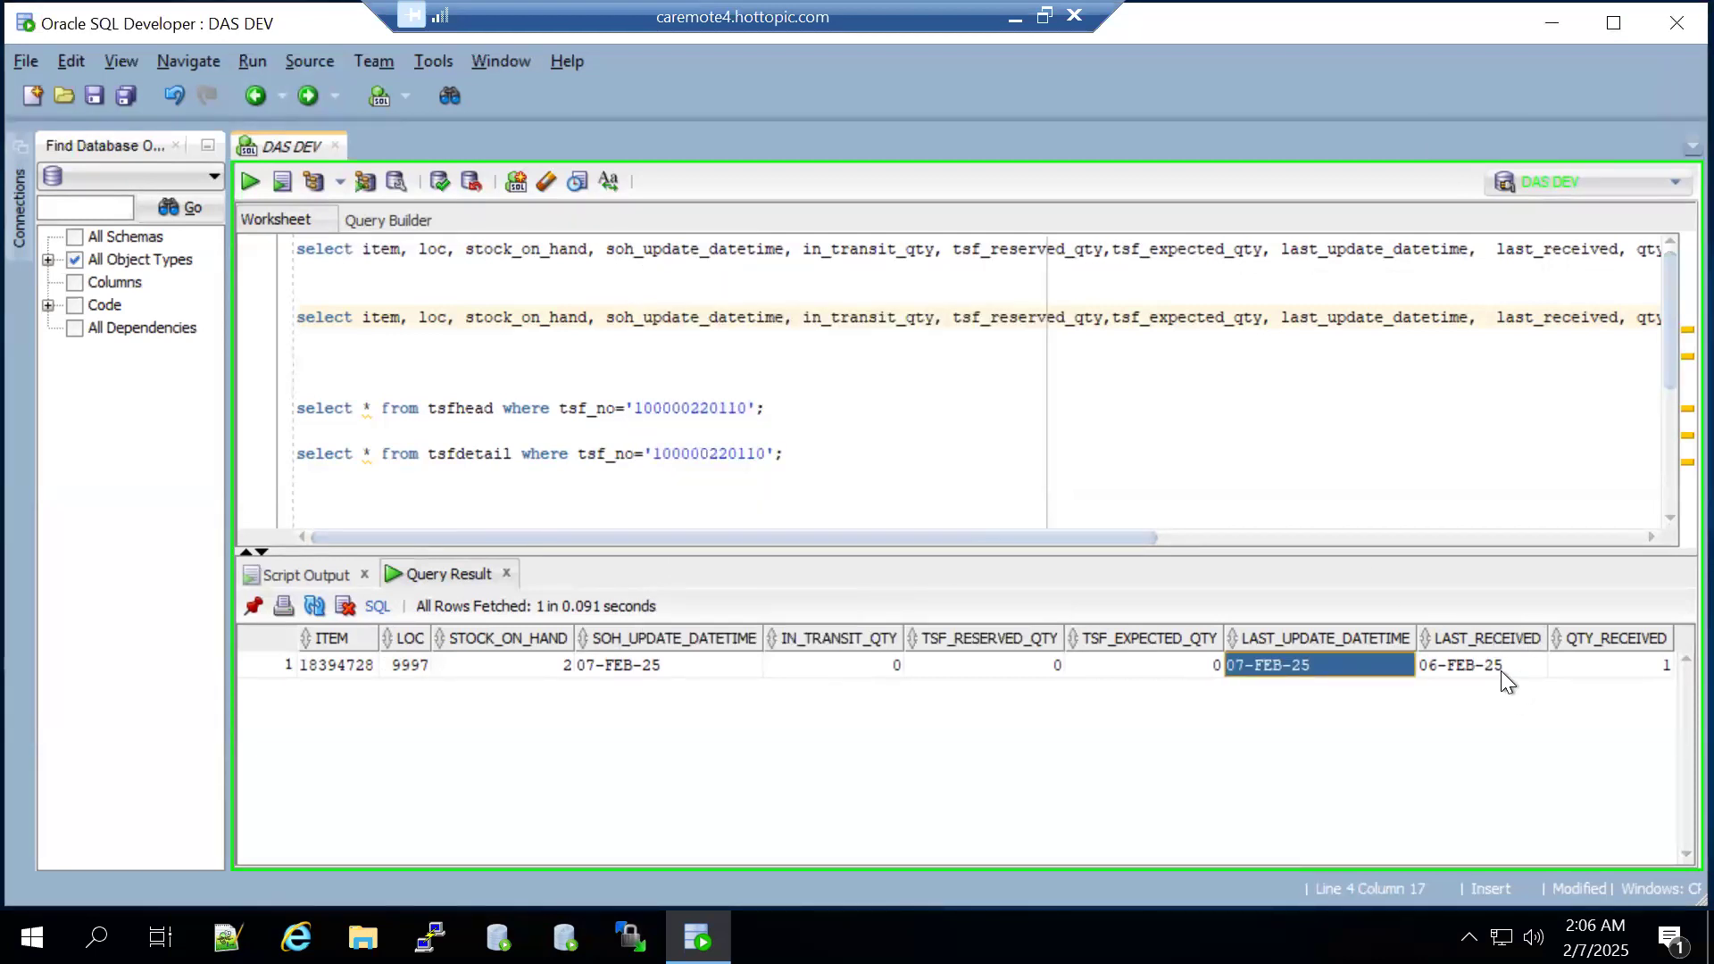
pyautogui.click(1544, 667)
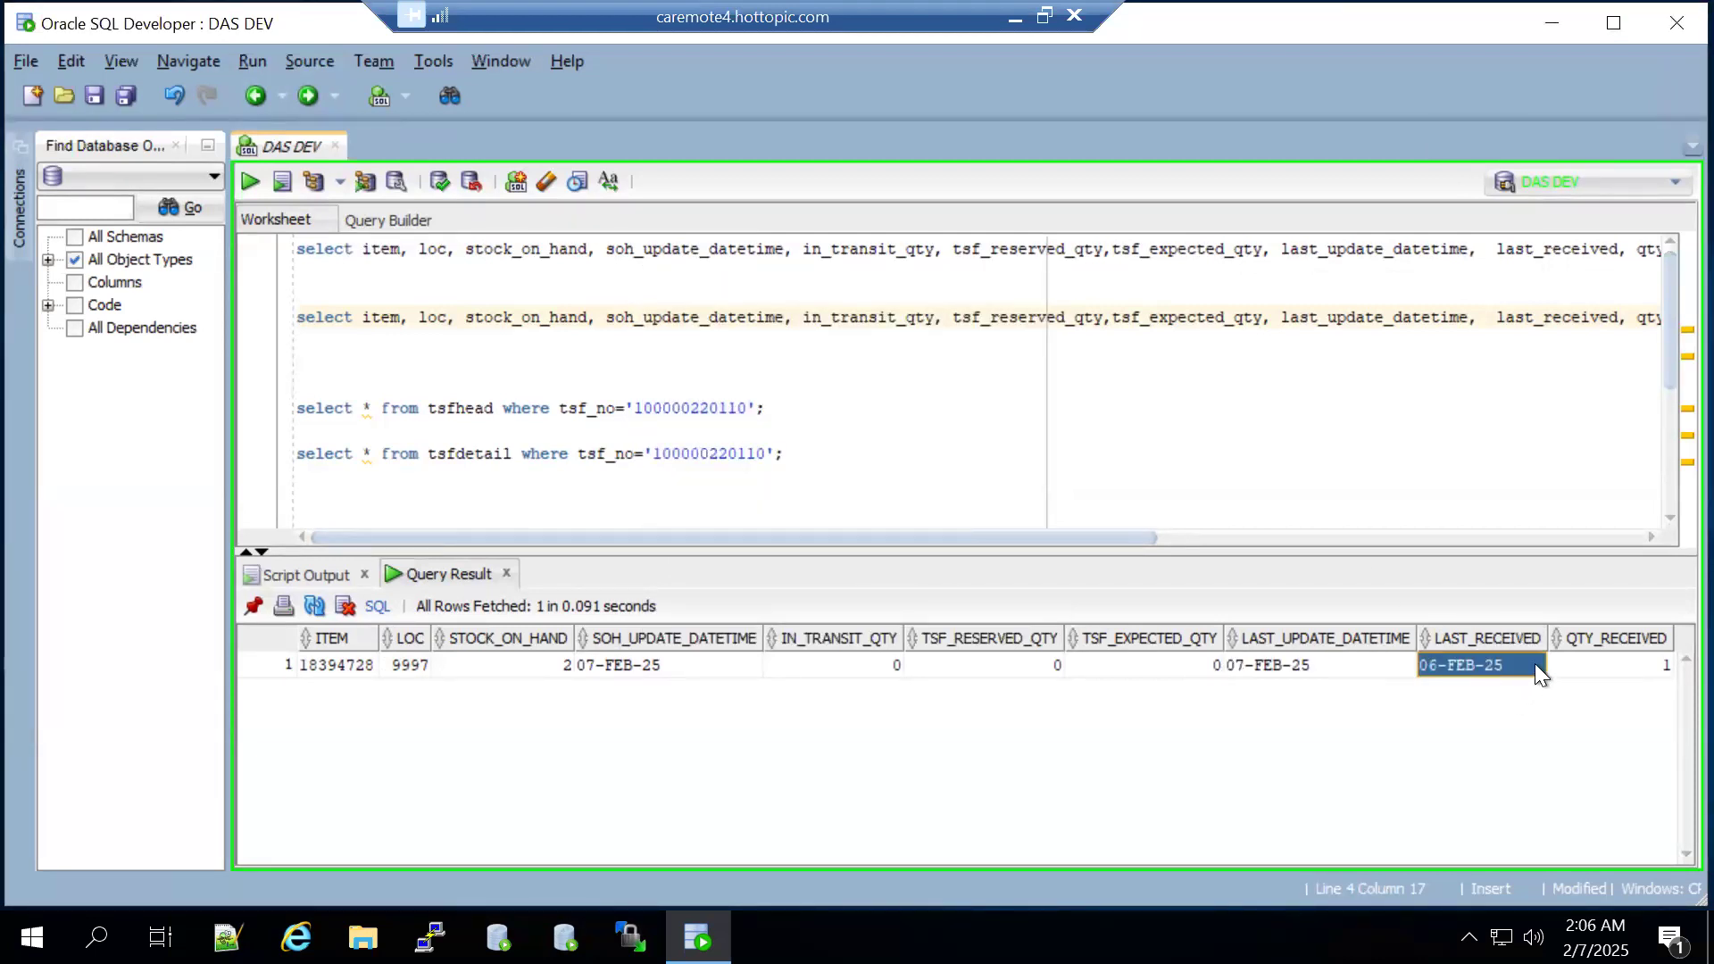
pyautogui.click(1534, 665)
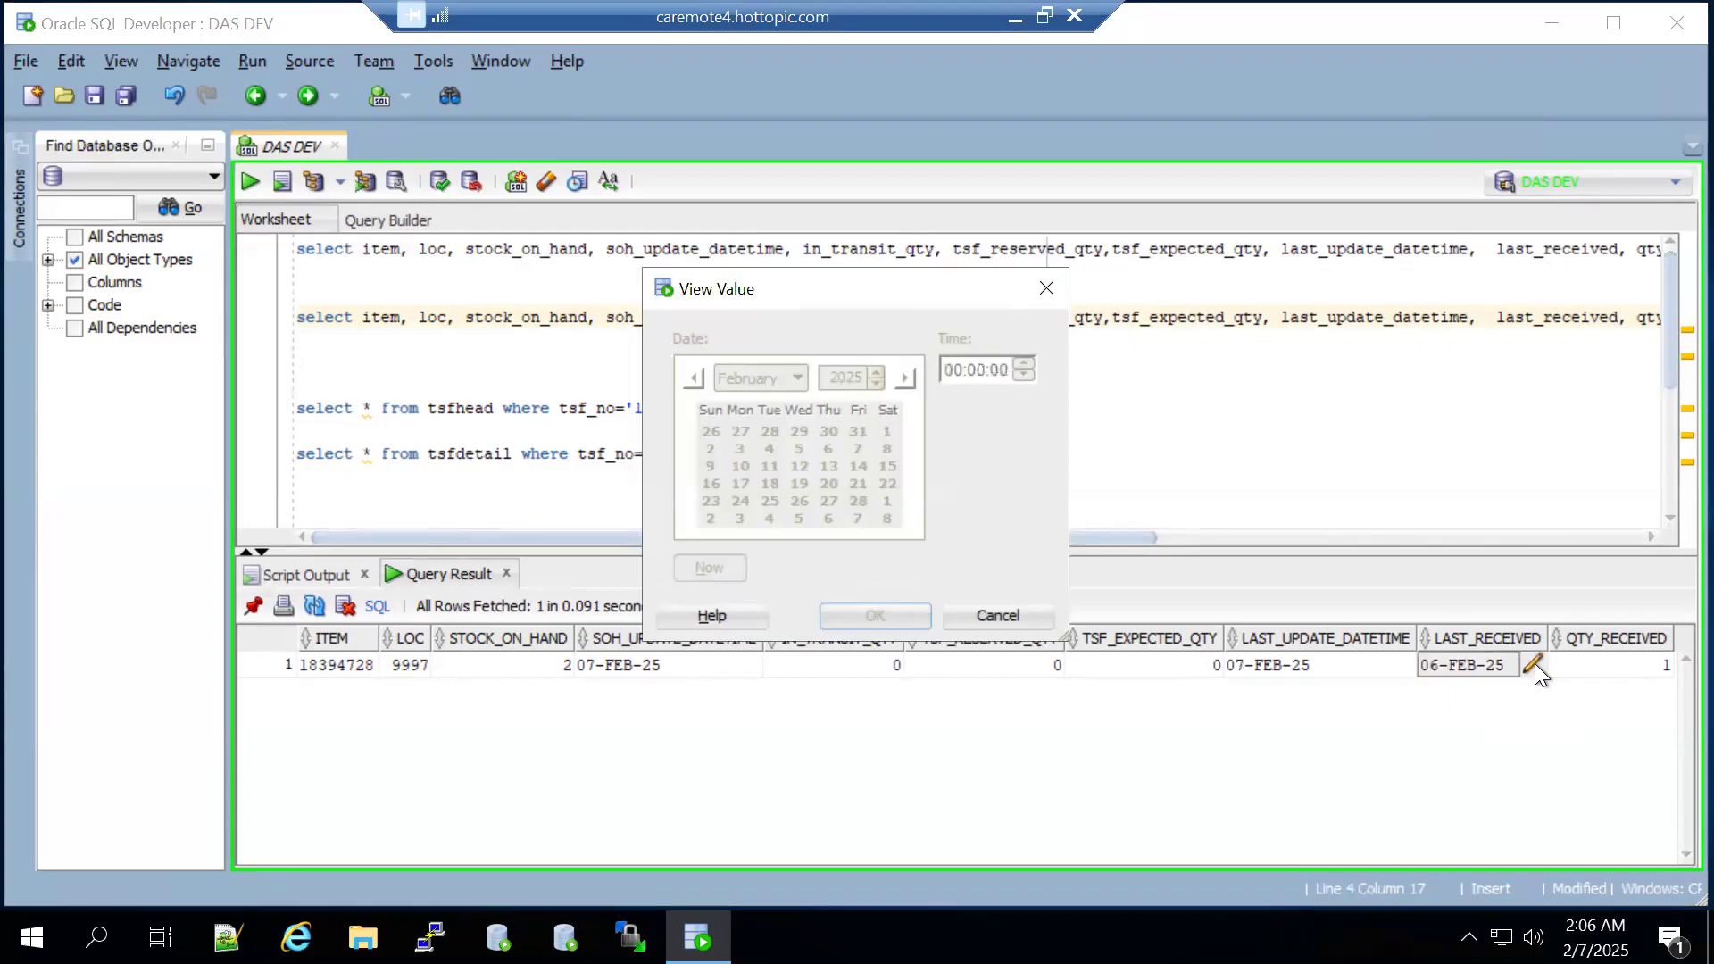
pyautogui.click(1048, 288)
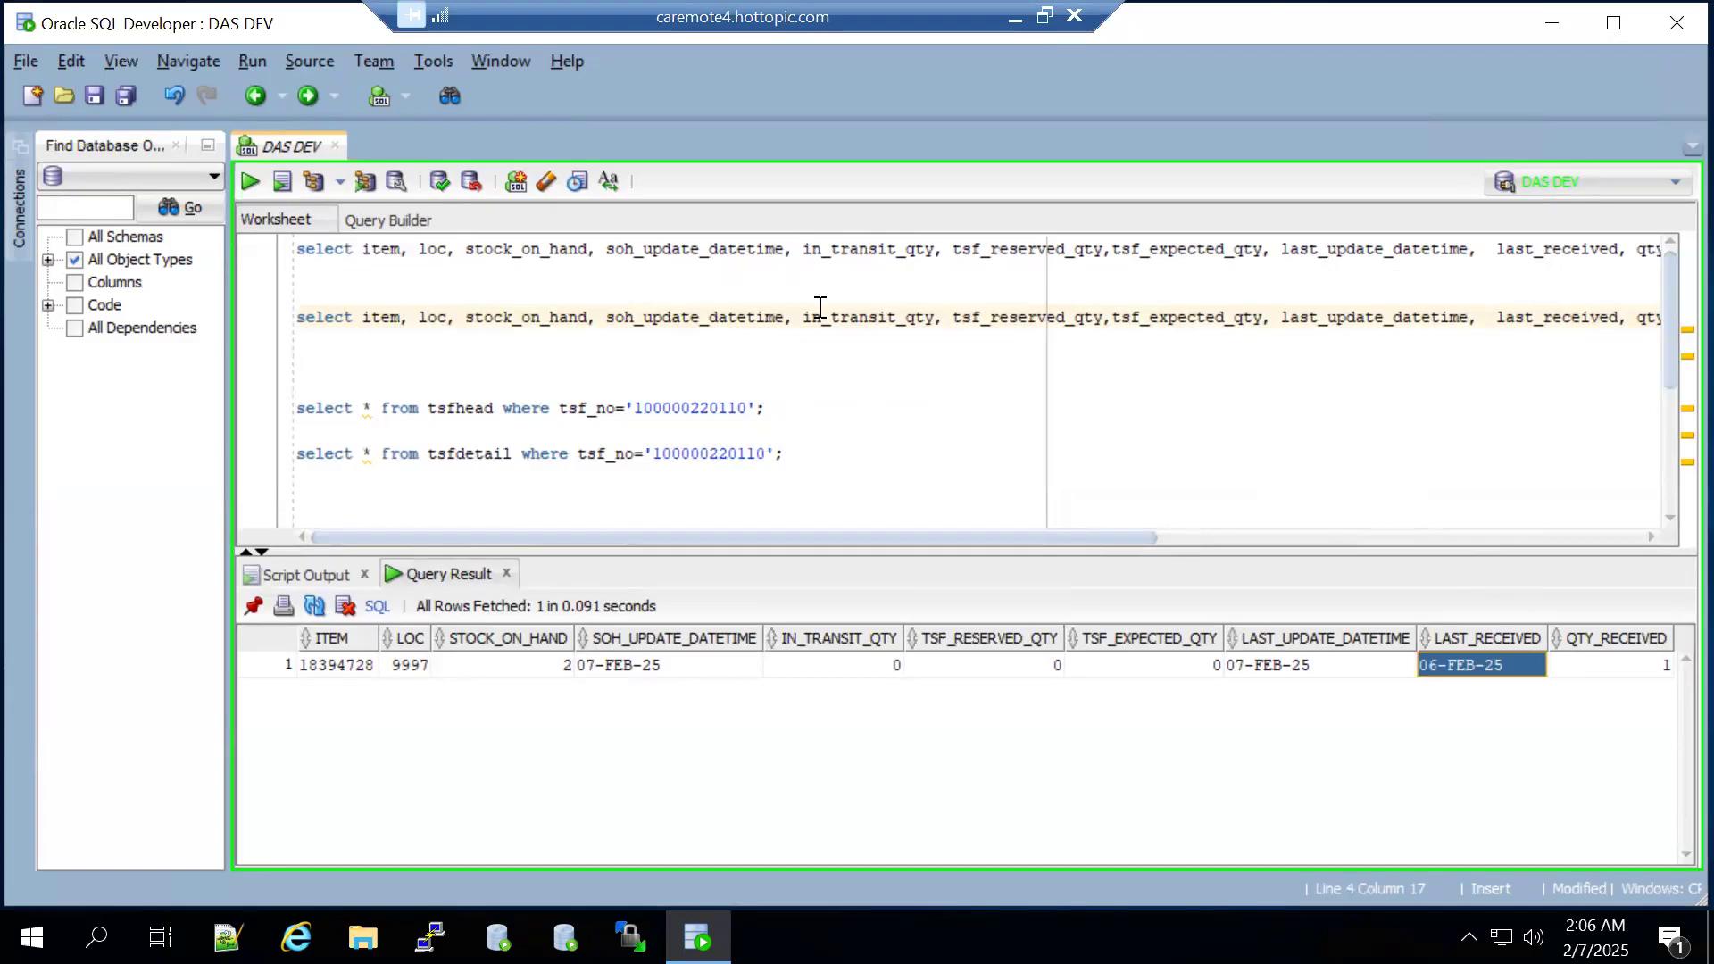
# - Rerun the tsfhead query for the transfer to check its header status, glancing at the Merchandising browser window before returning to the worksheet
pyautogui.click(439, 409)
pyautogui.click(250, 183)
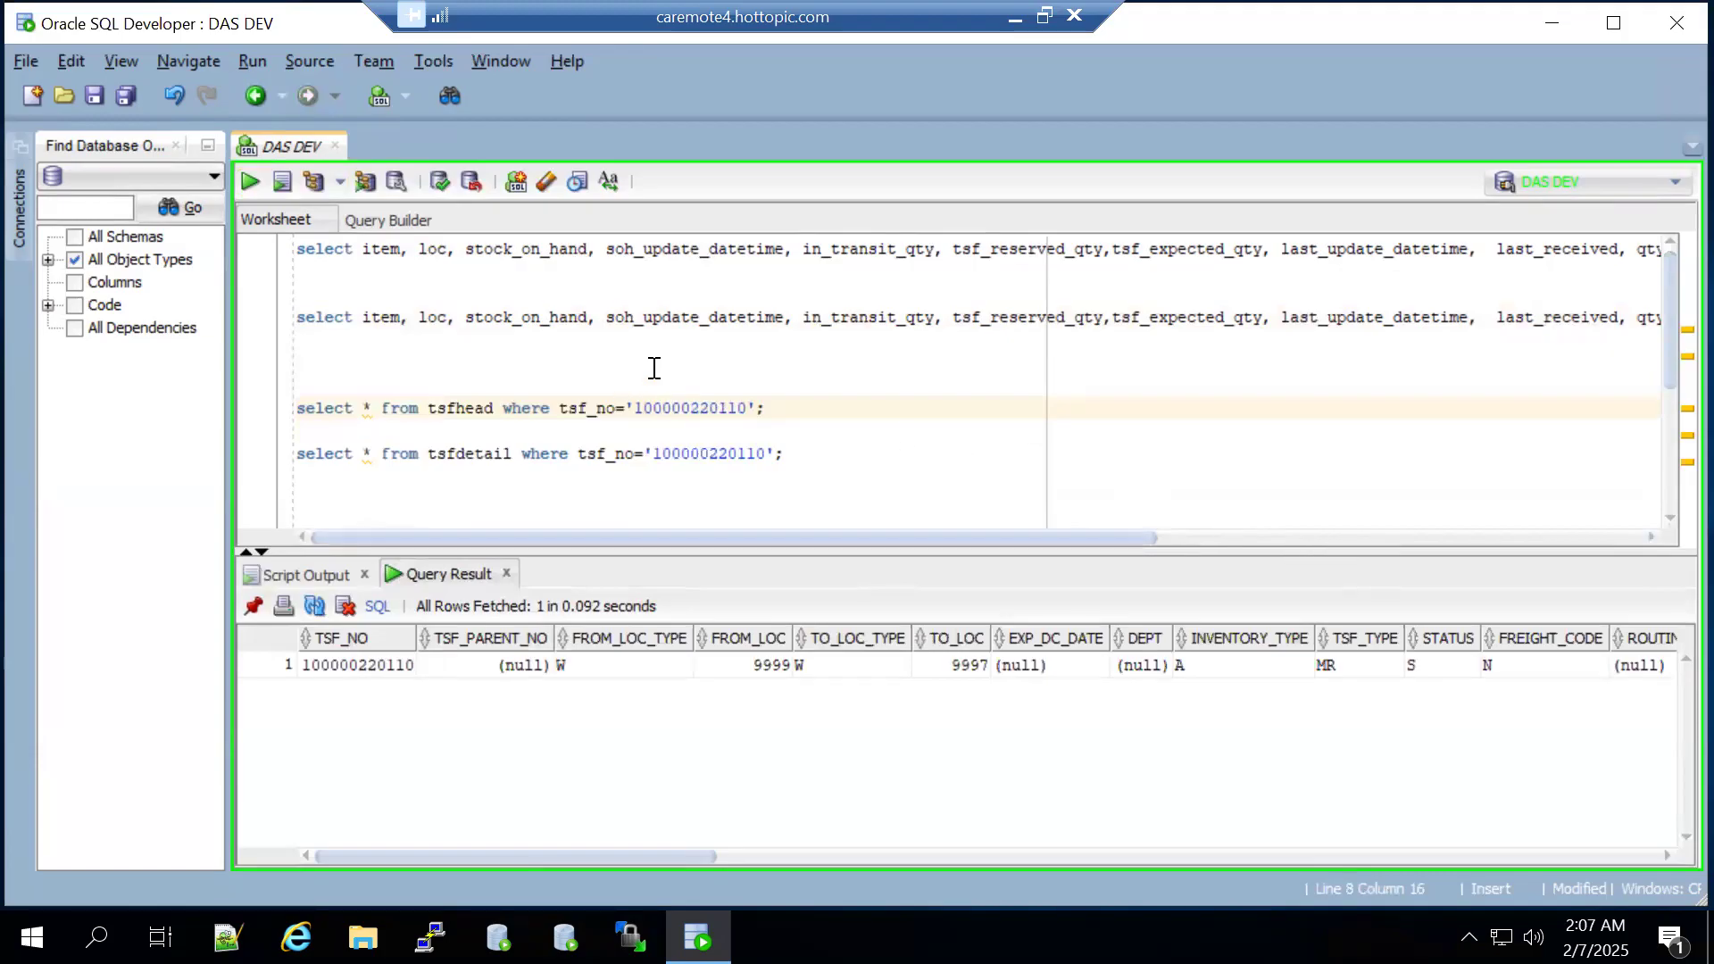
pyautogui.click(1017, 18)
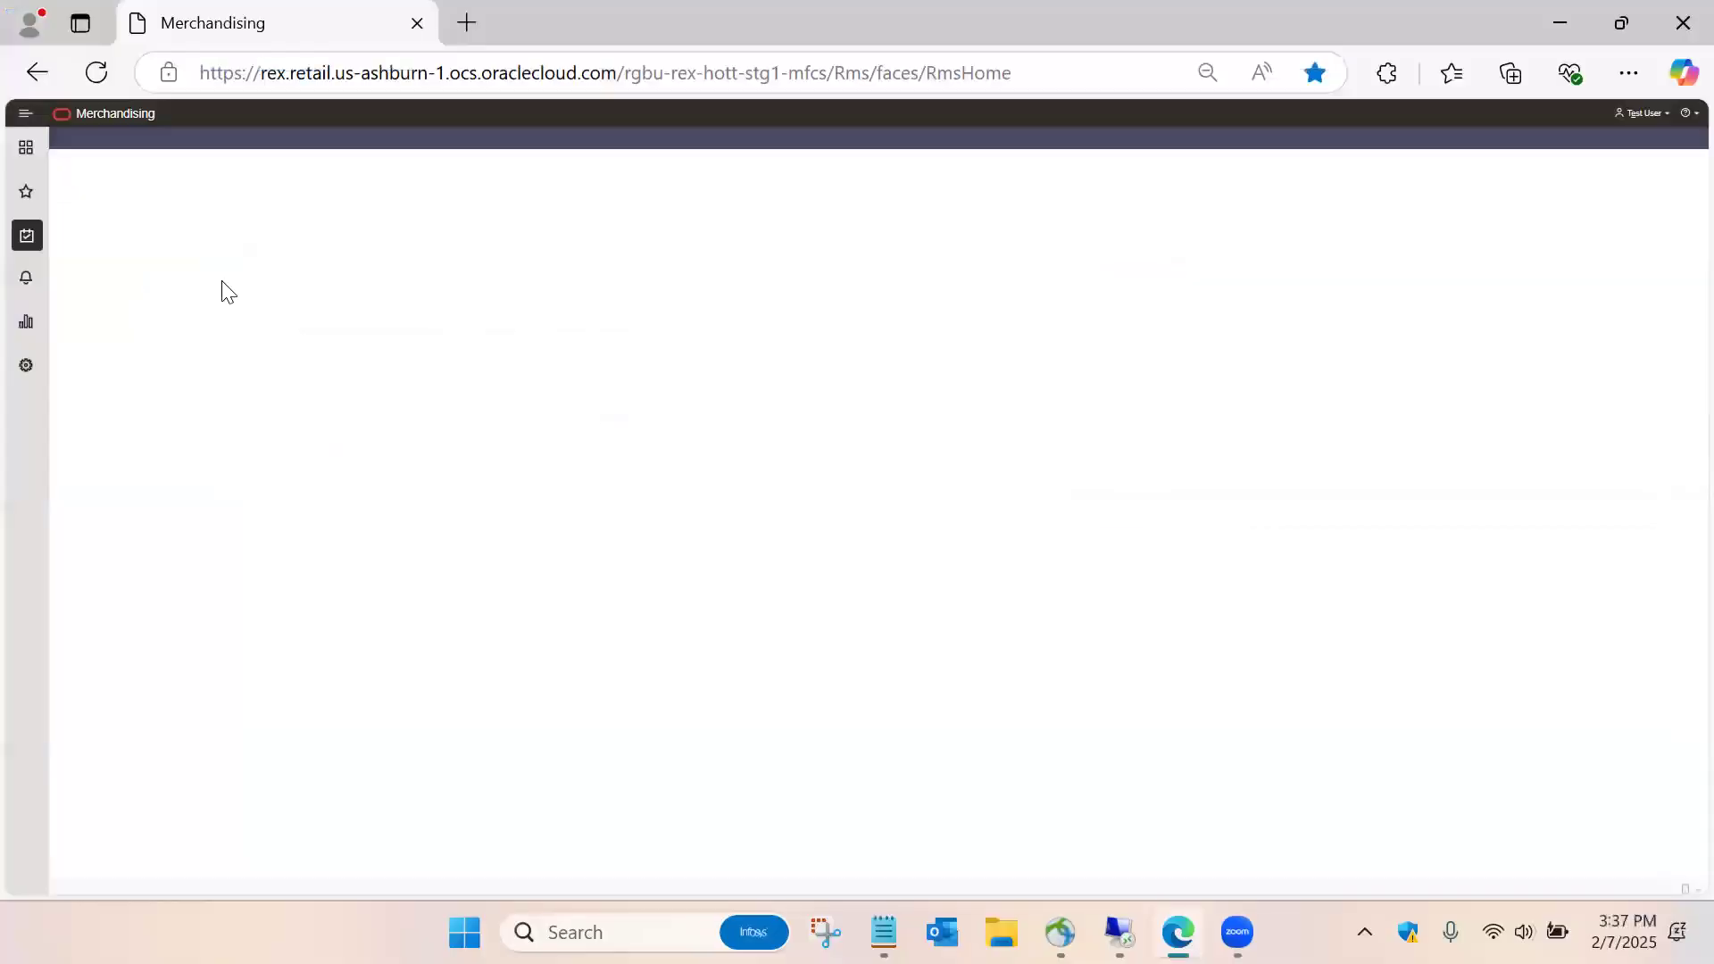
pyautogui.click(1119, 932)
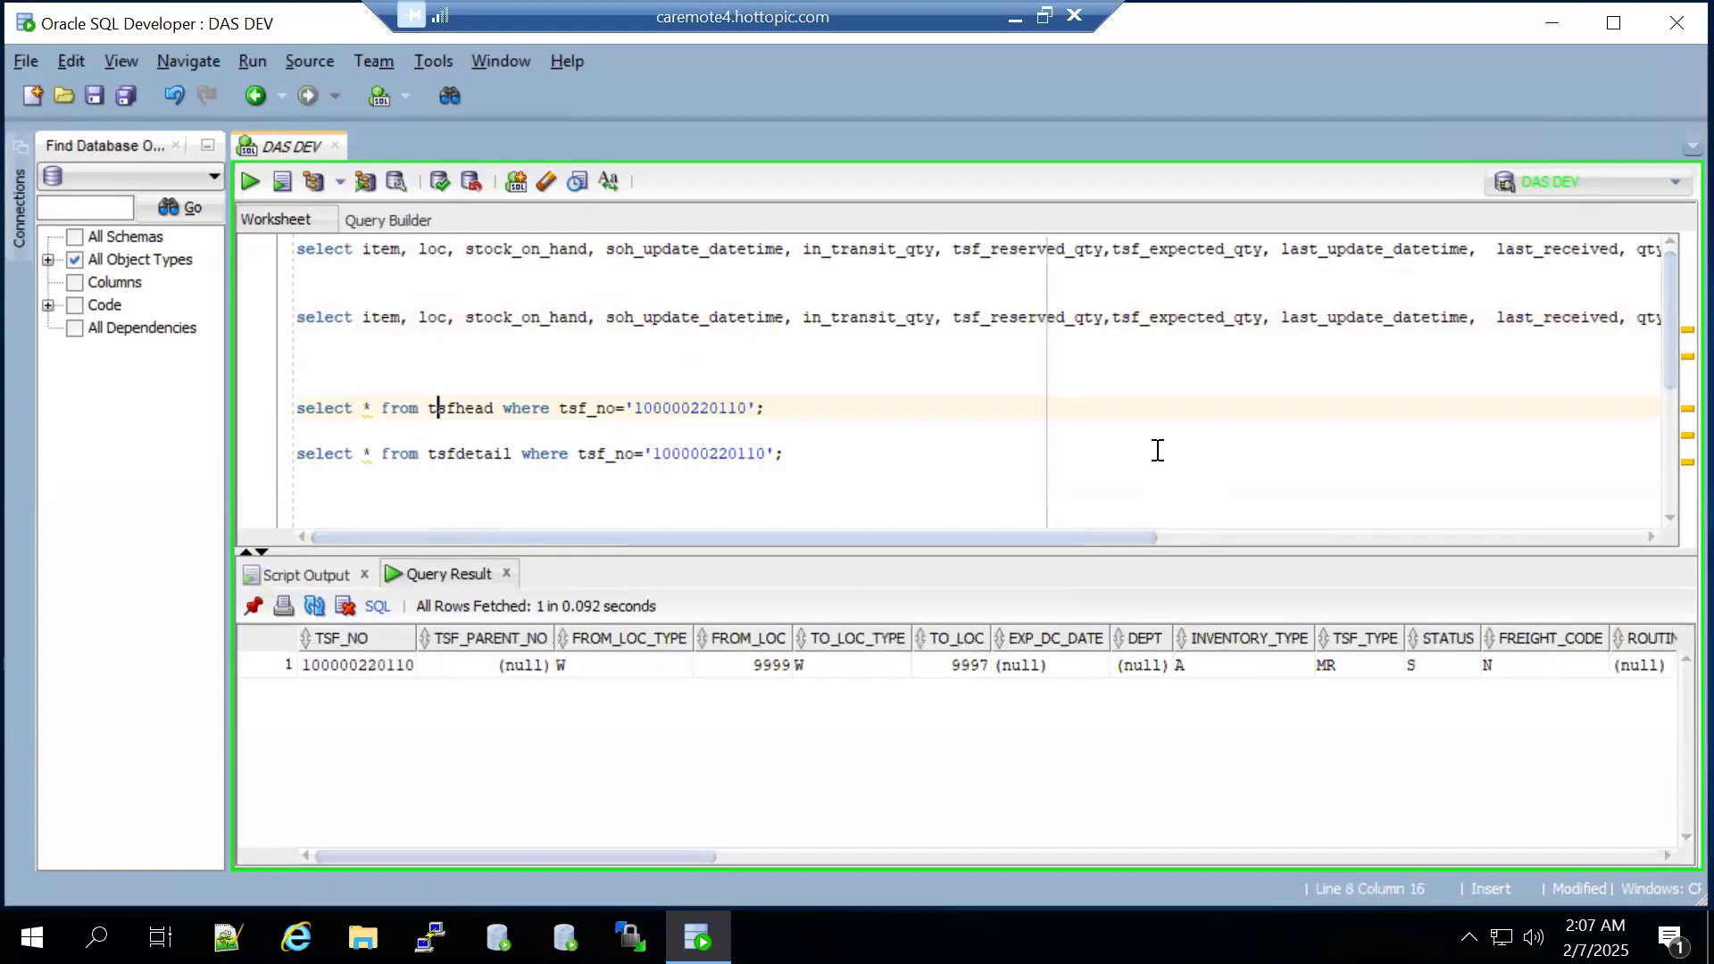
# - Run the tsfdetail query for the transfer and compare its transfer, shipped and received quantities
pyautogui.click(449, 455)
pyautogui.click(248, 182)
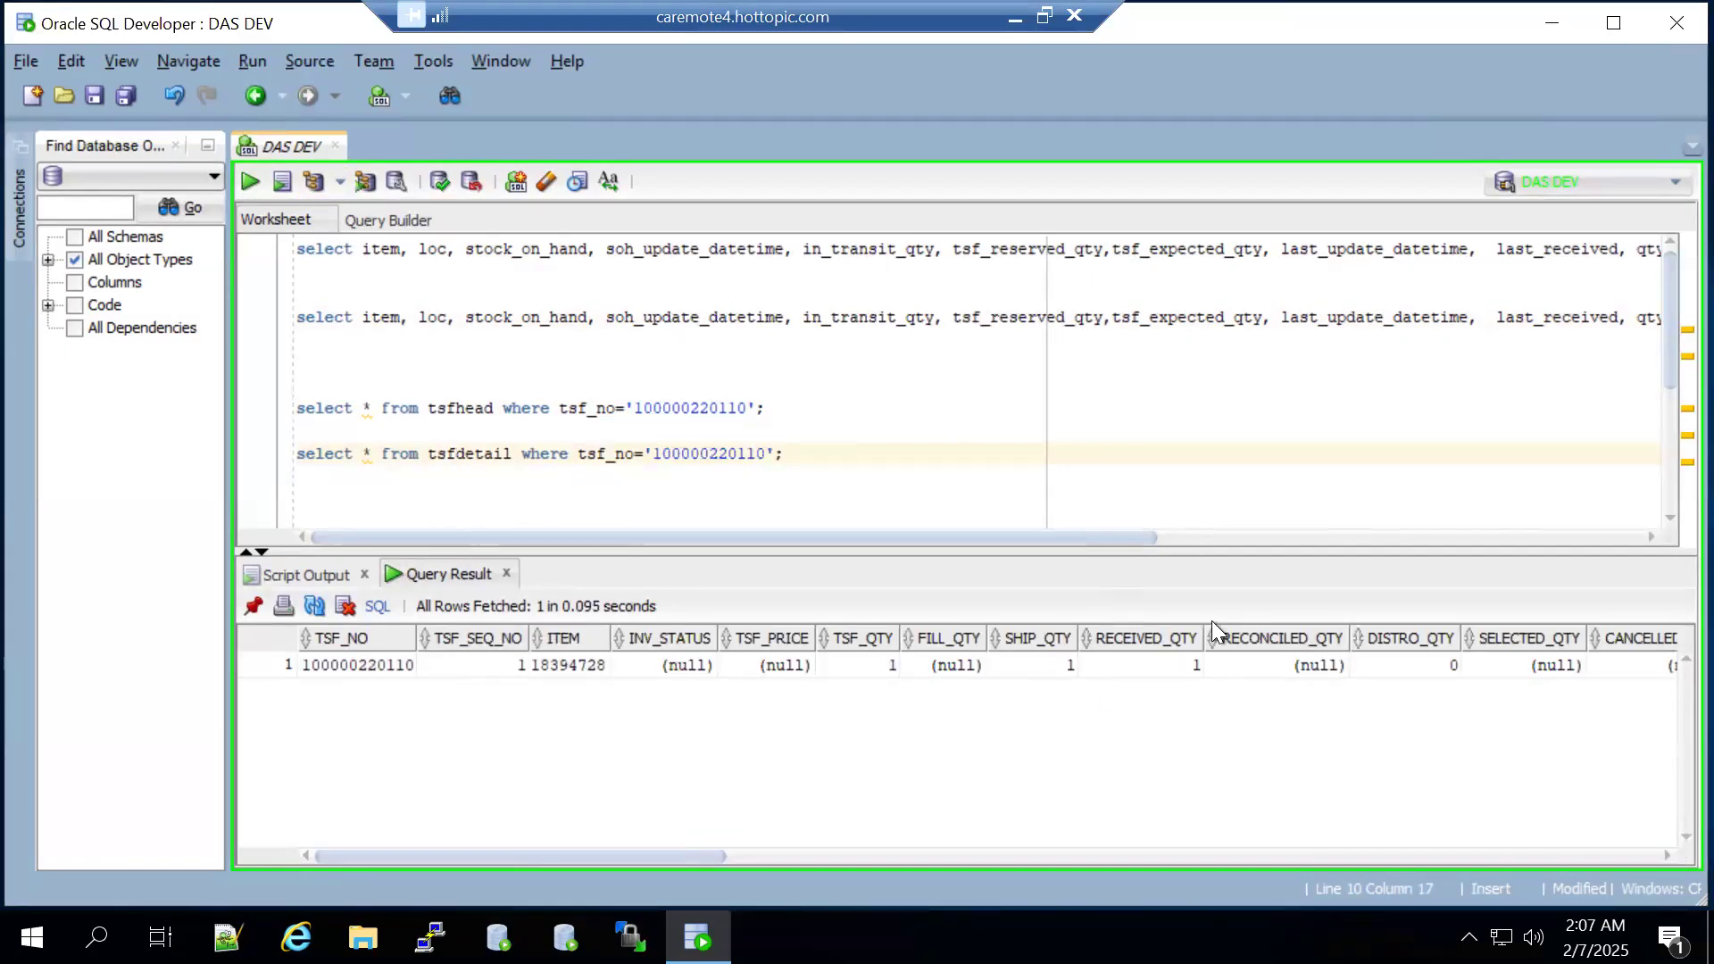
pyautogui.click(1145, 667)
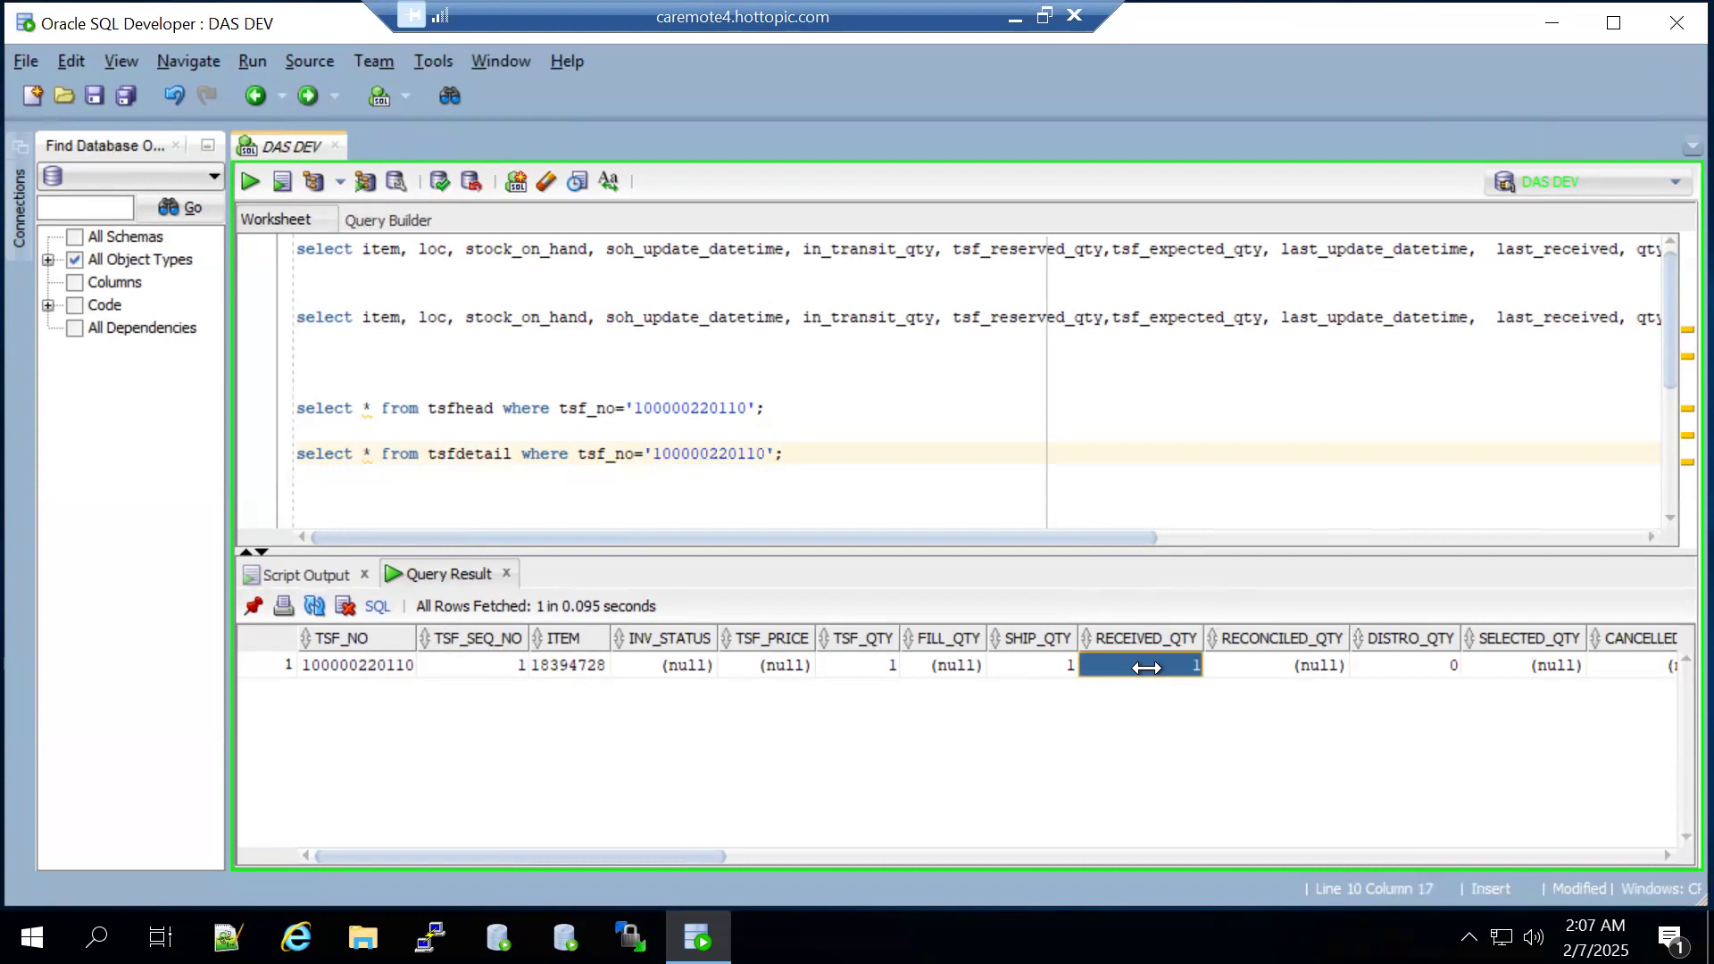
pyautogui.click(855, 662)
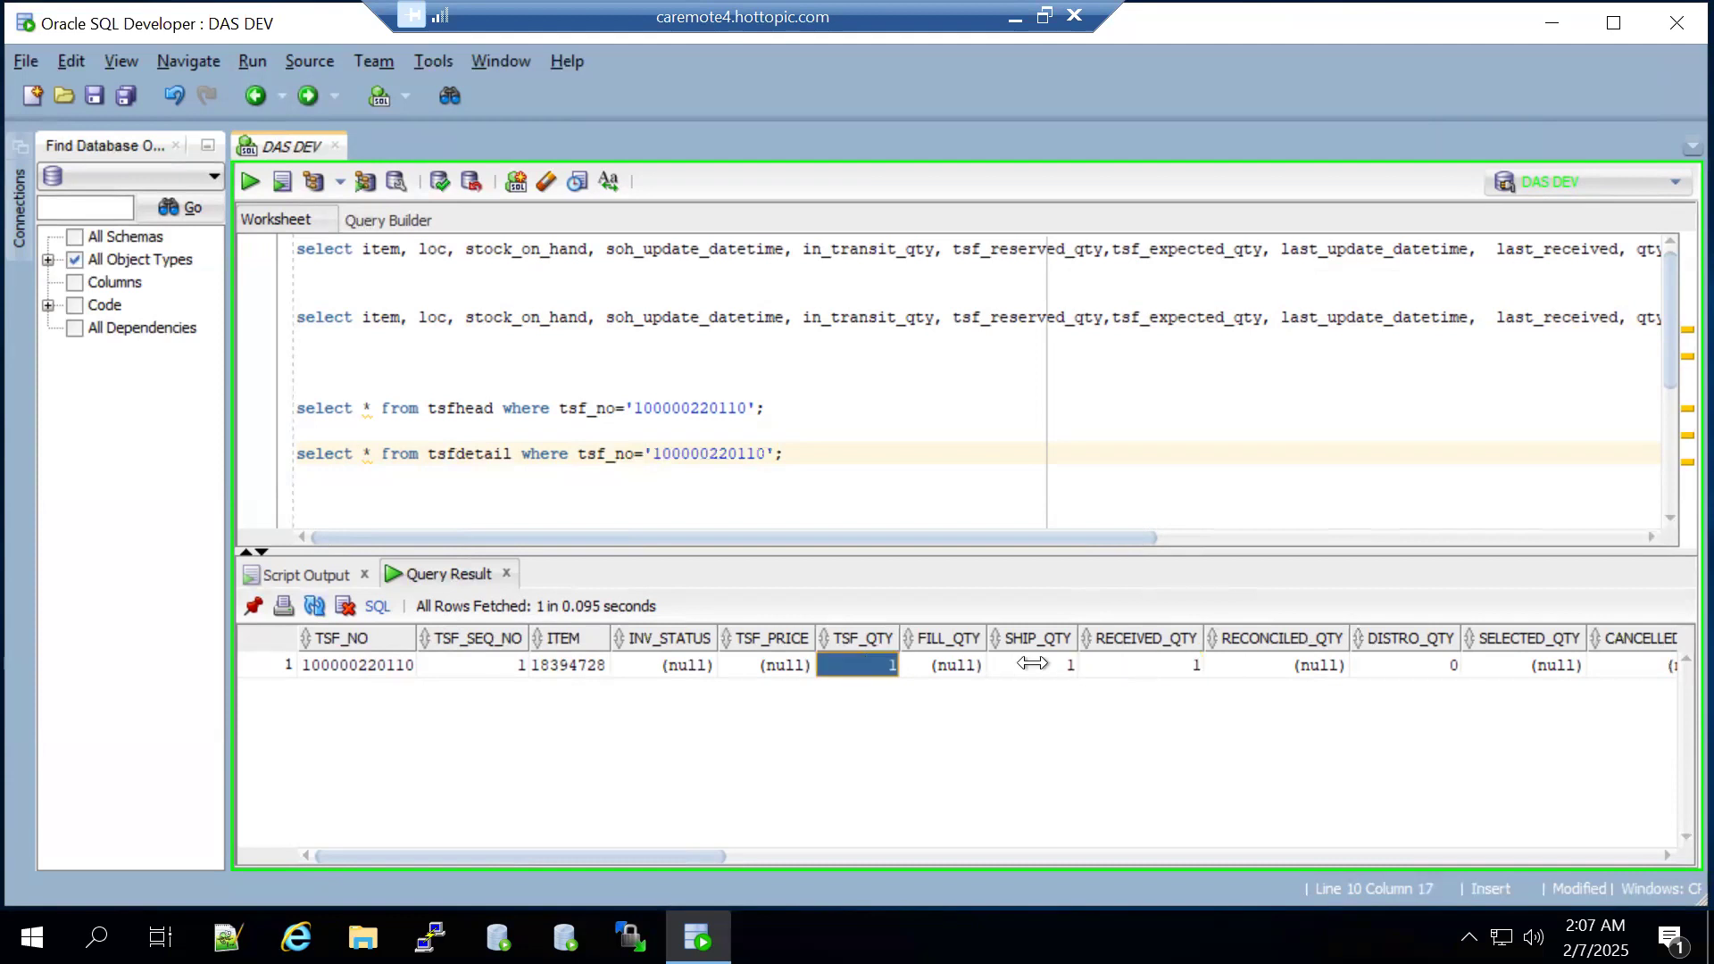
pyautogui.click(1033, 665)
pyautogui.click(1166, 666)
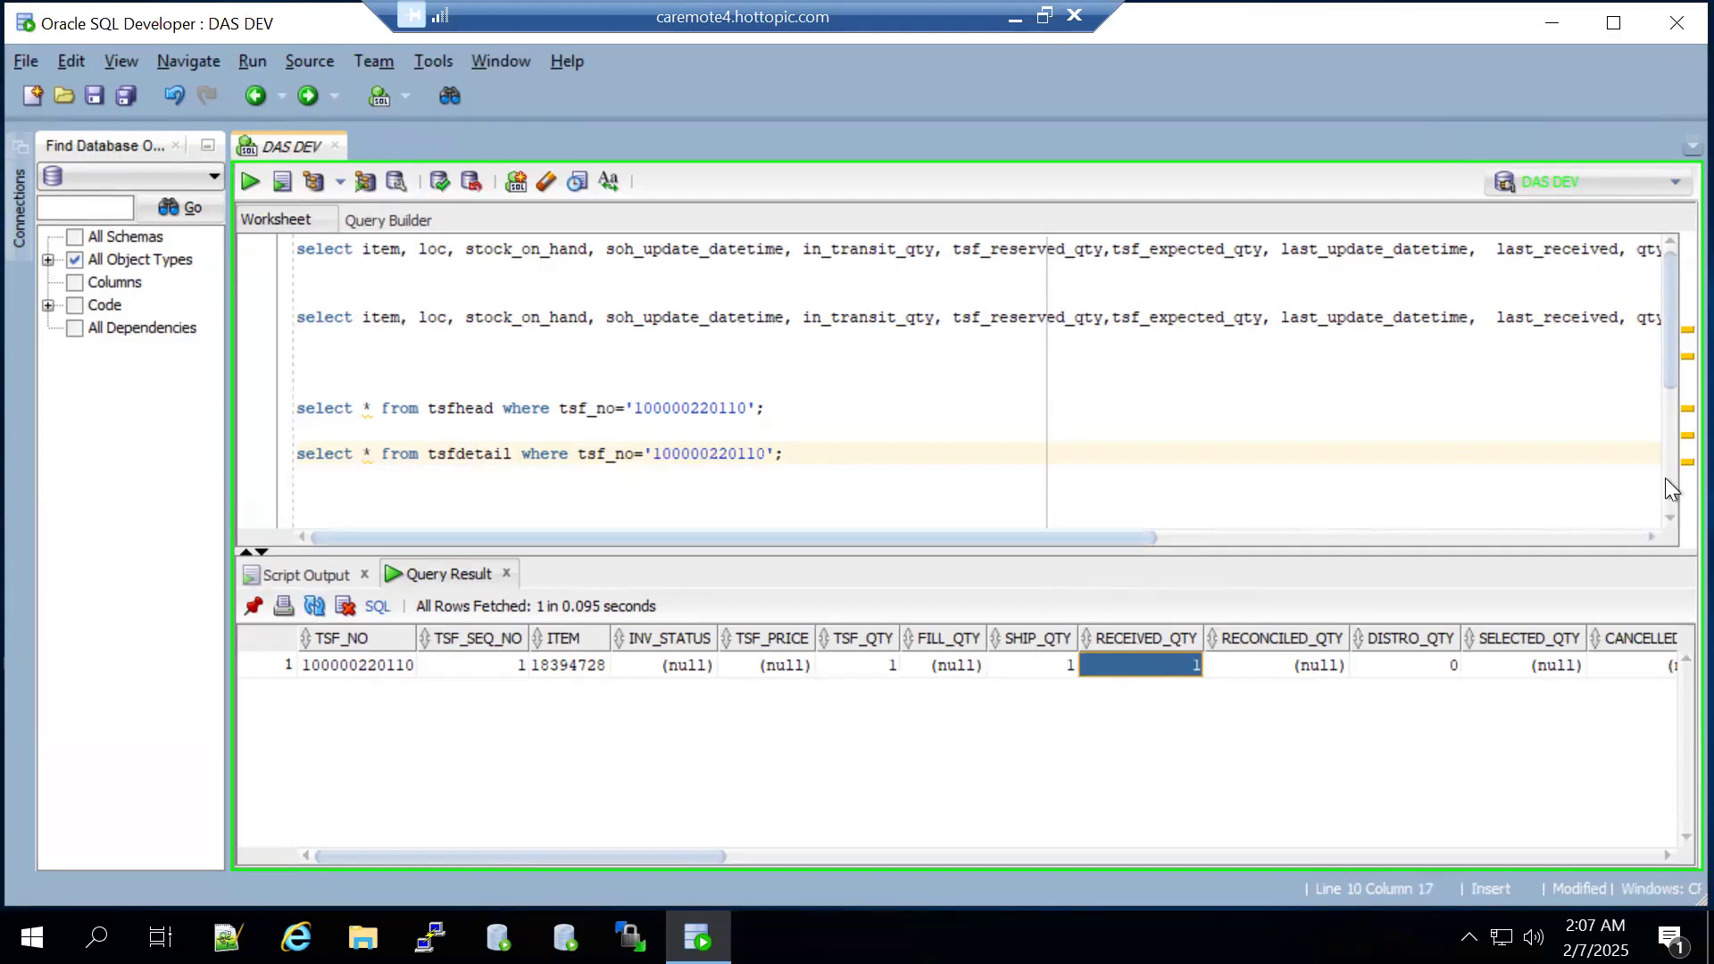
# - Run the shipment query by BOL number and check the shipment's status code
pyautogui.moveTo(1664, 319); pyautogui.dragTo(1663, 395)
pyautogui.click(466, 382)
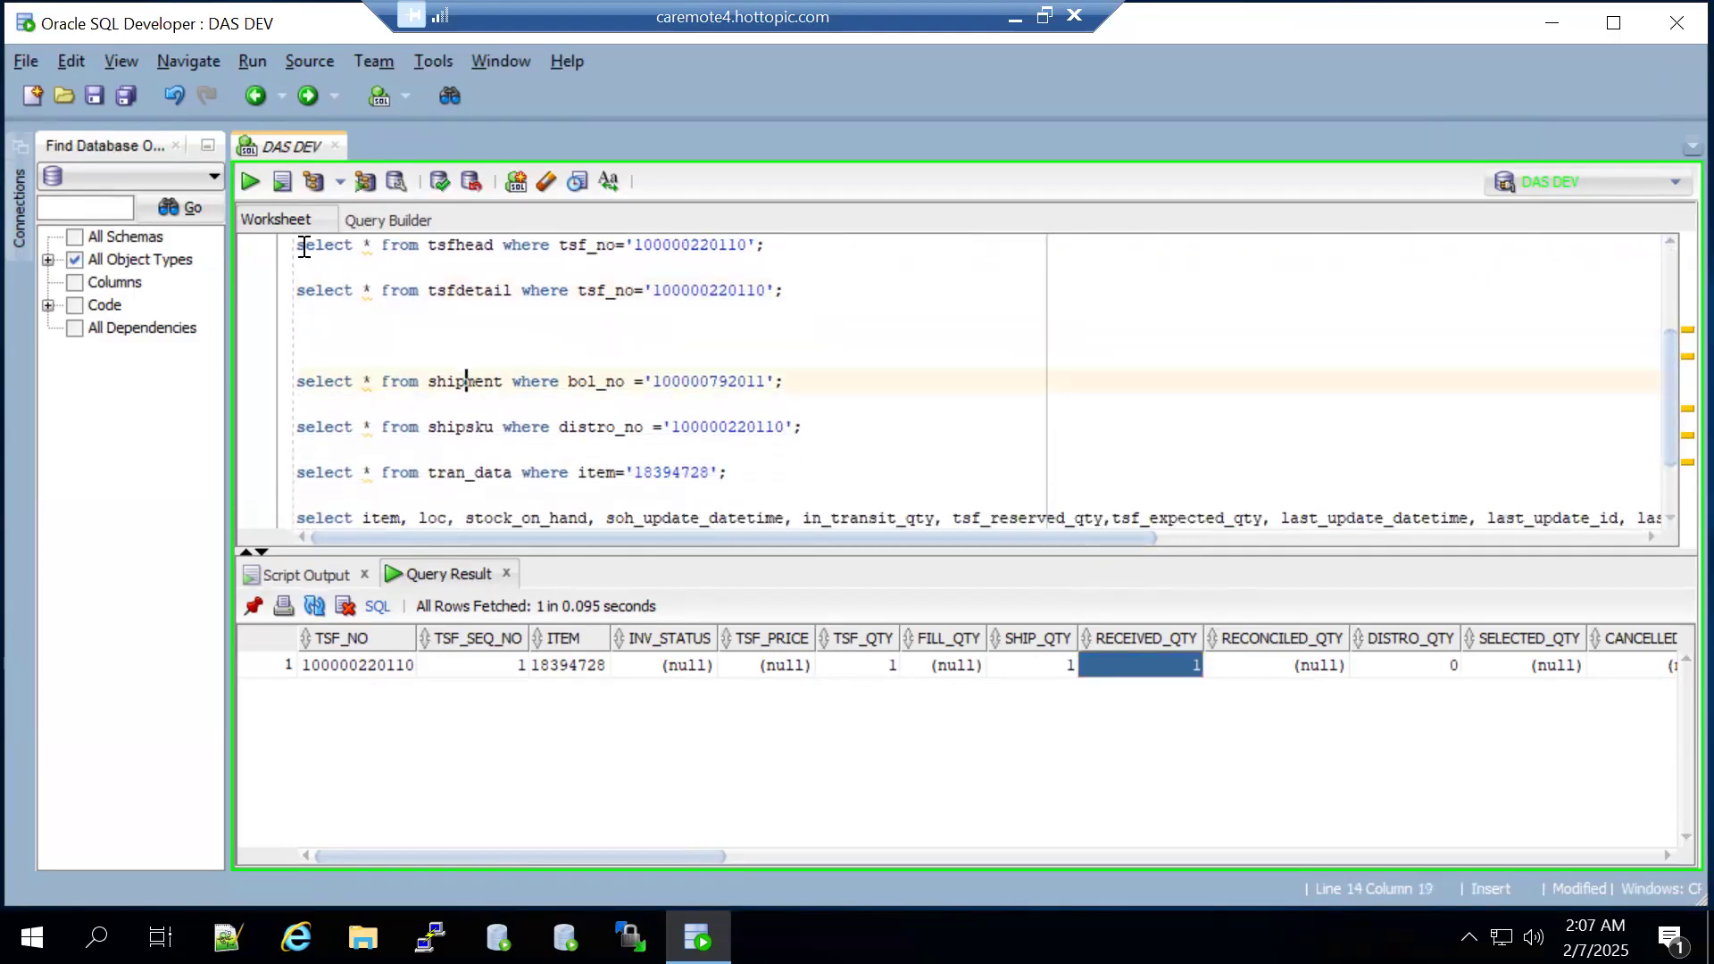
pyautogui.click(249, 181)
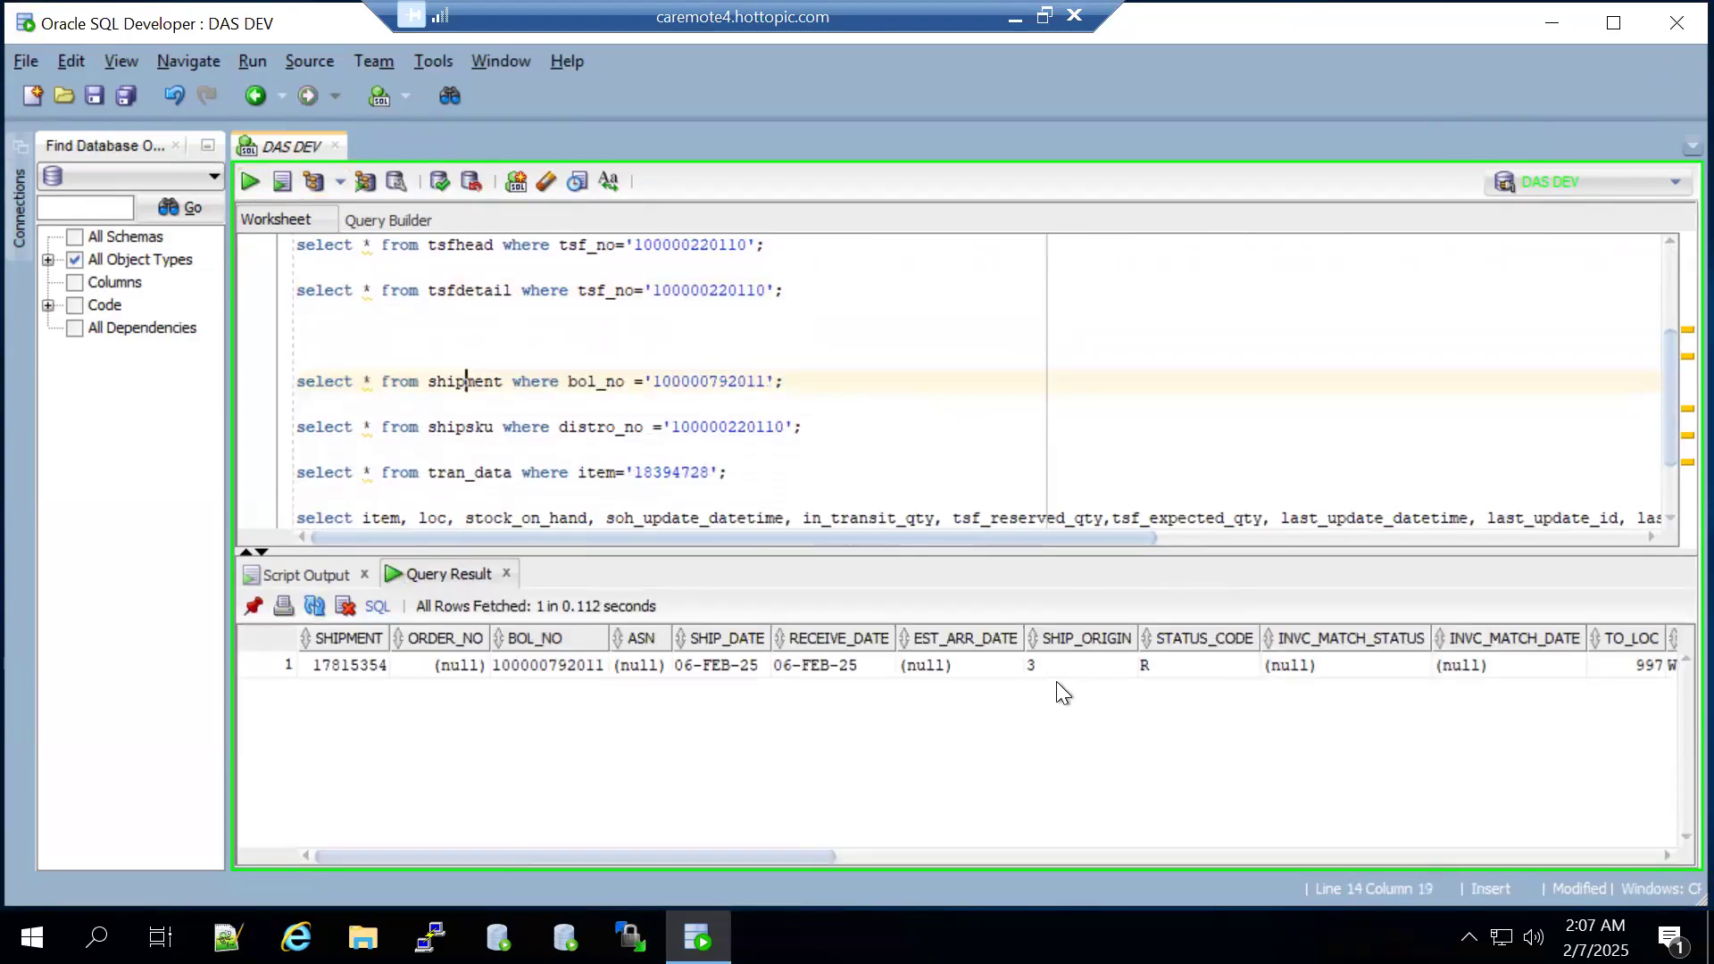
pyautogui.click(1166, 668)
# - Run the shipsku query for the transfer and check the status code and the received quantity against the expected quantity
pyautogui.scroll(-2, 1664, 490)
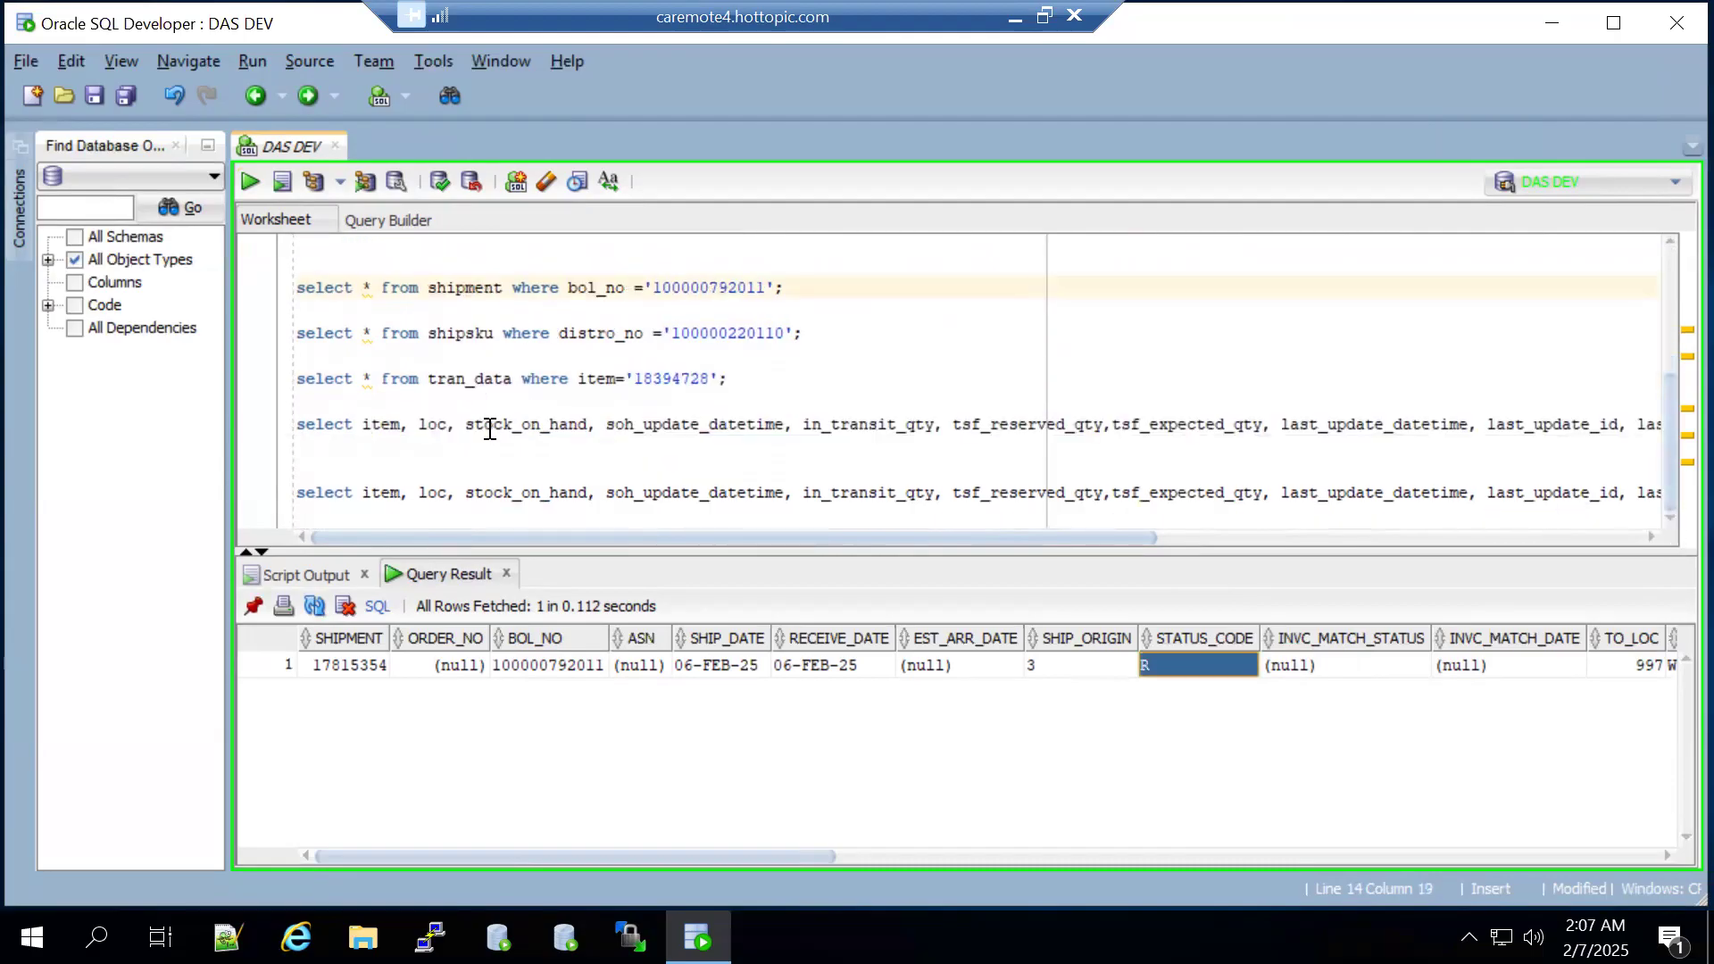
pyautogui.click(446, 333)
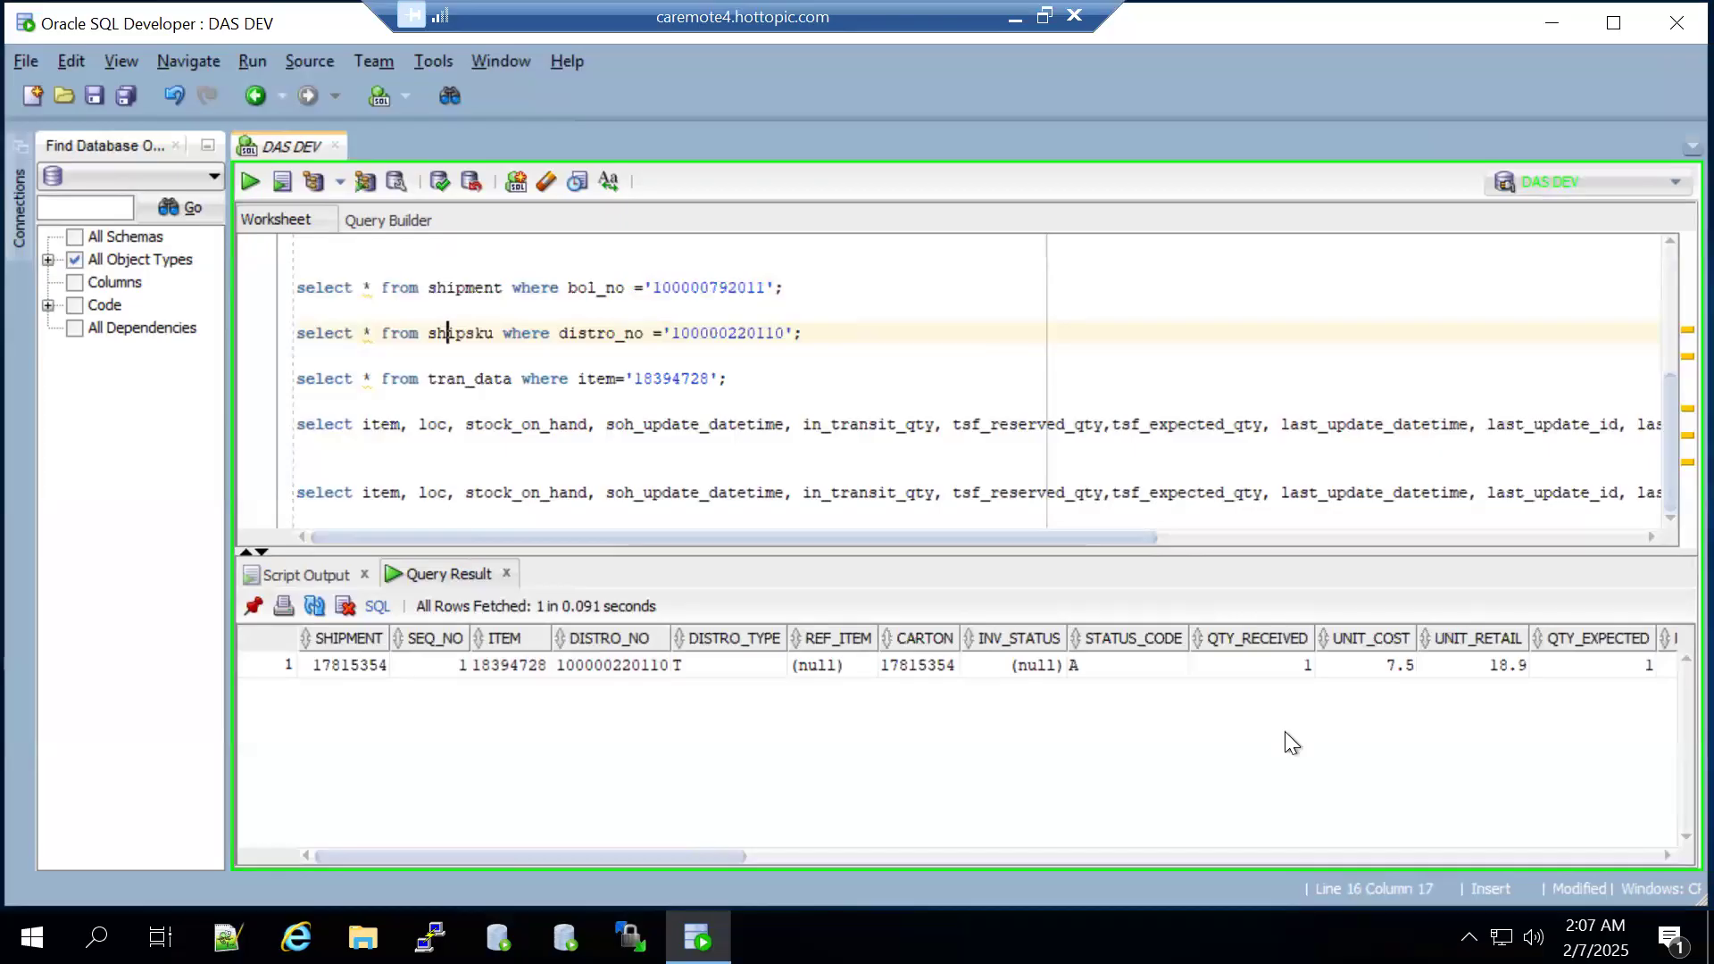
pyautogui.click(1111, 671)
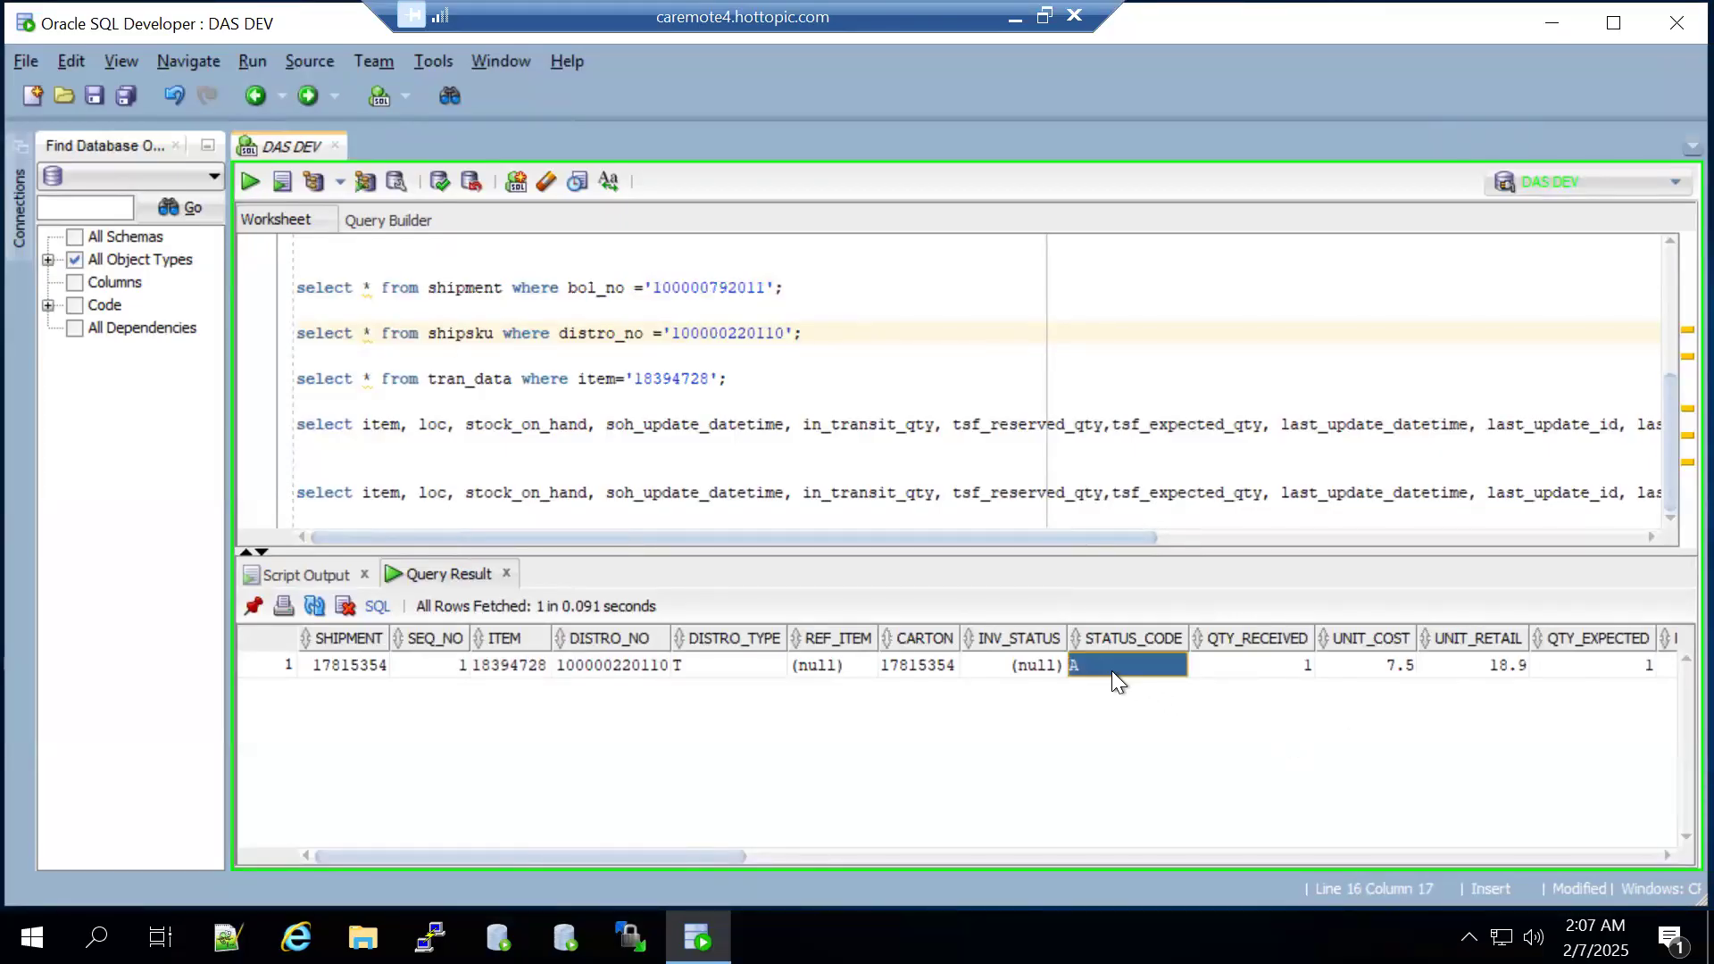
pyautogui.click(1241, 666)
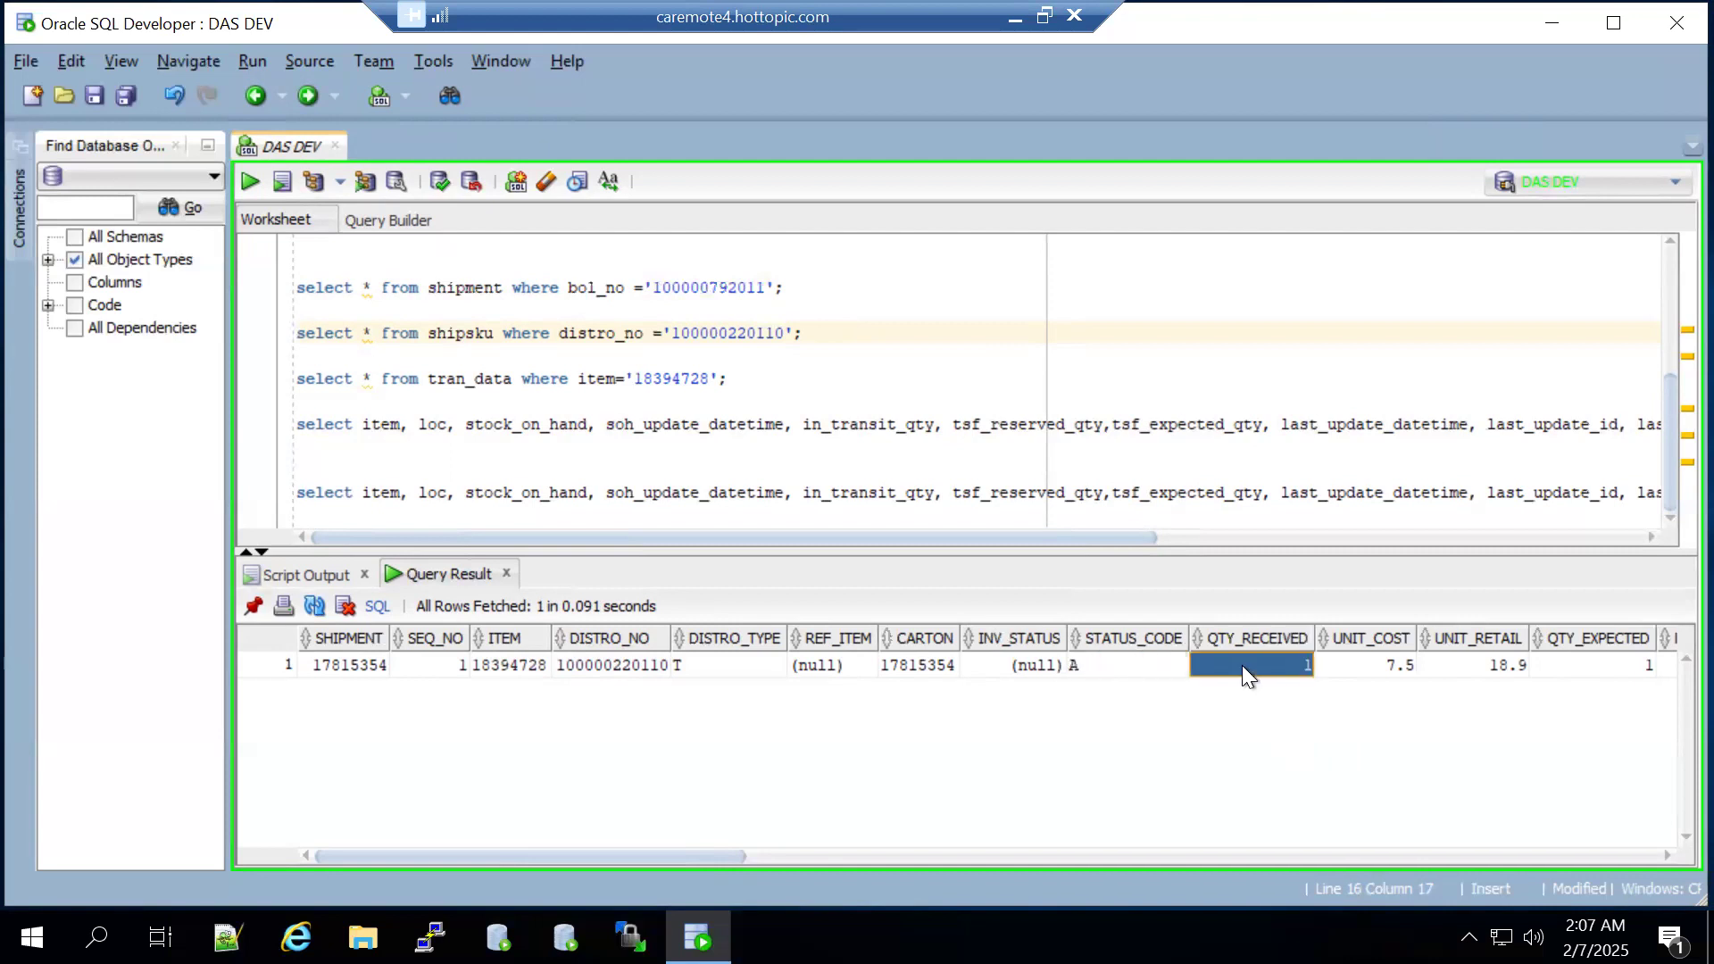
pyautogui.click(1599, 676)
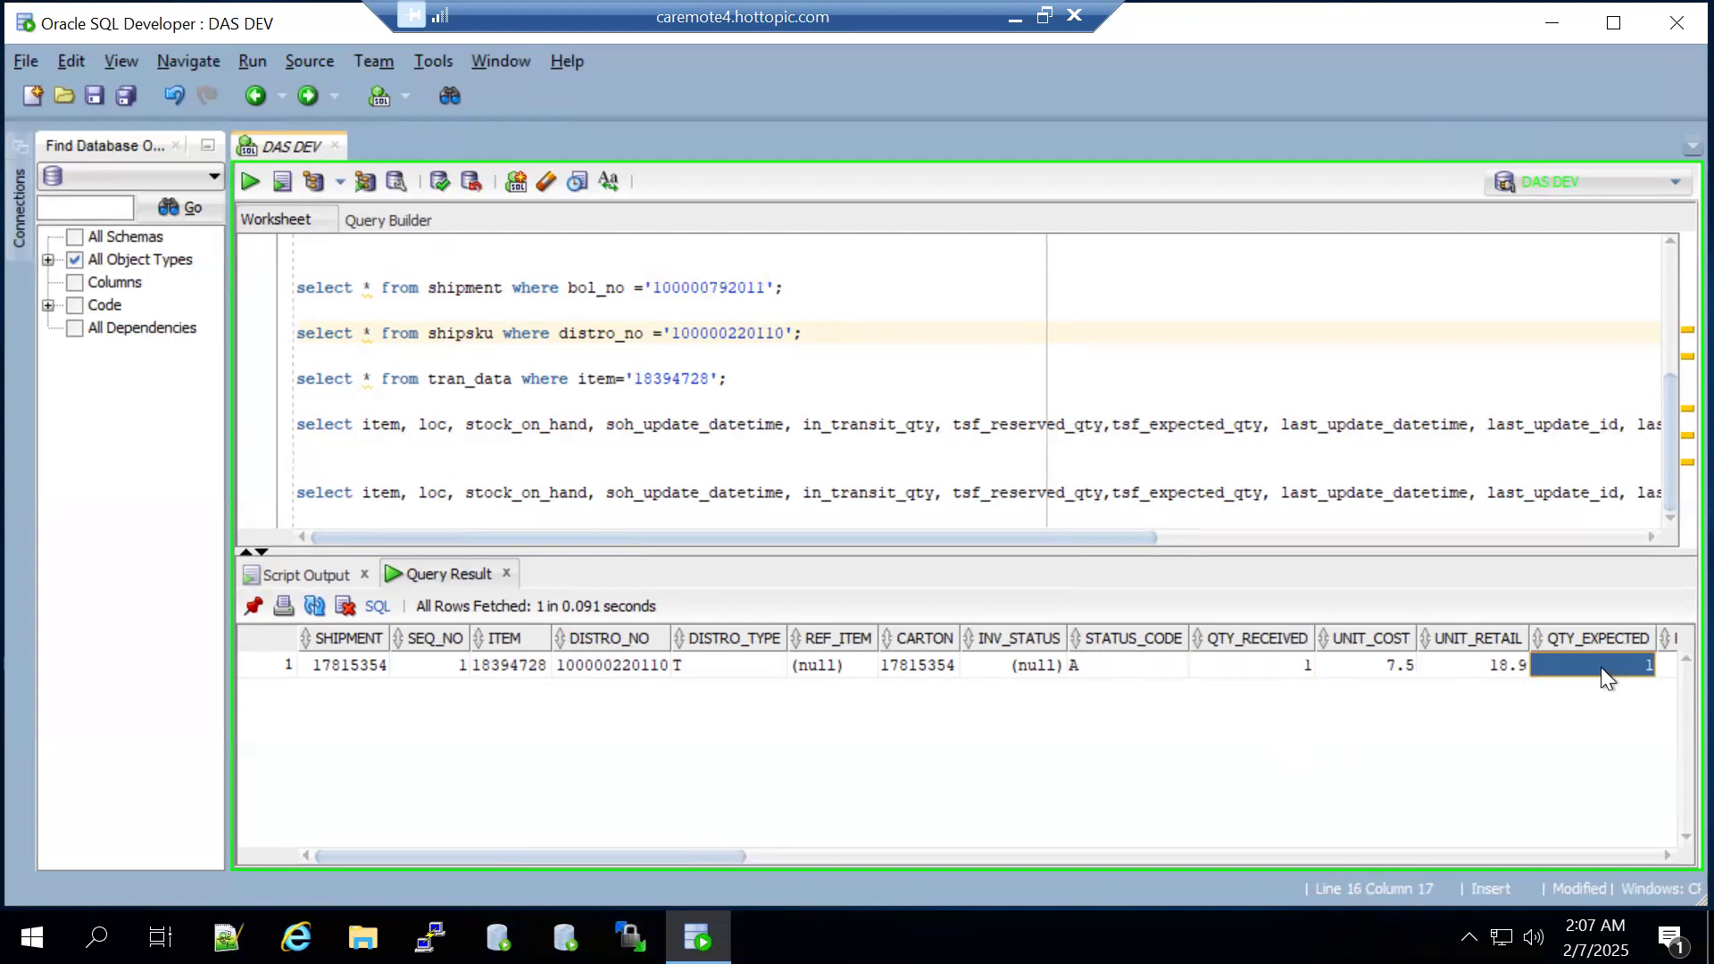
pyautogui.click(1272, 665)
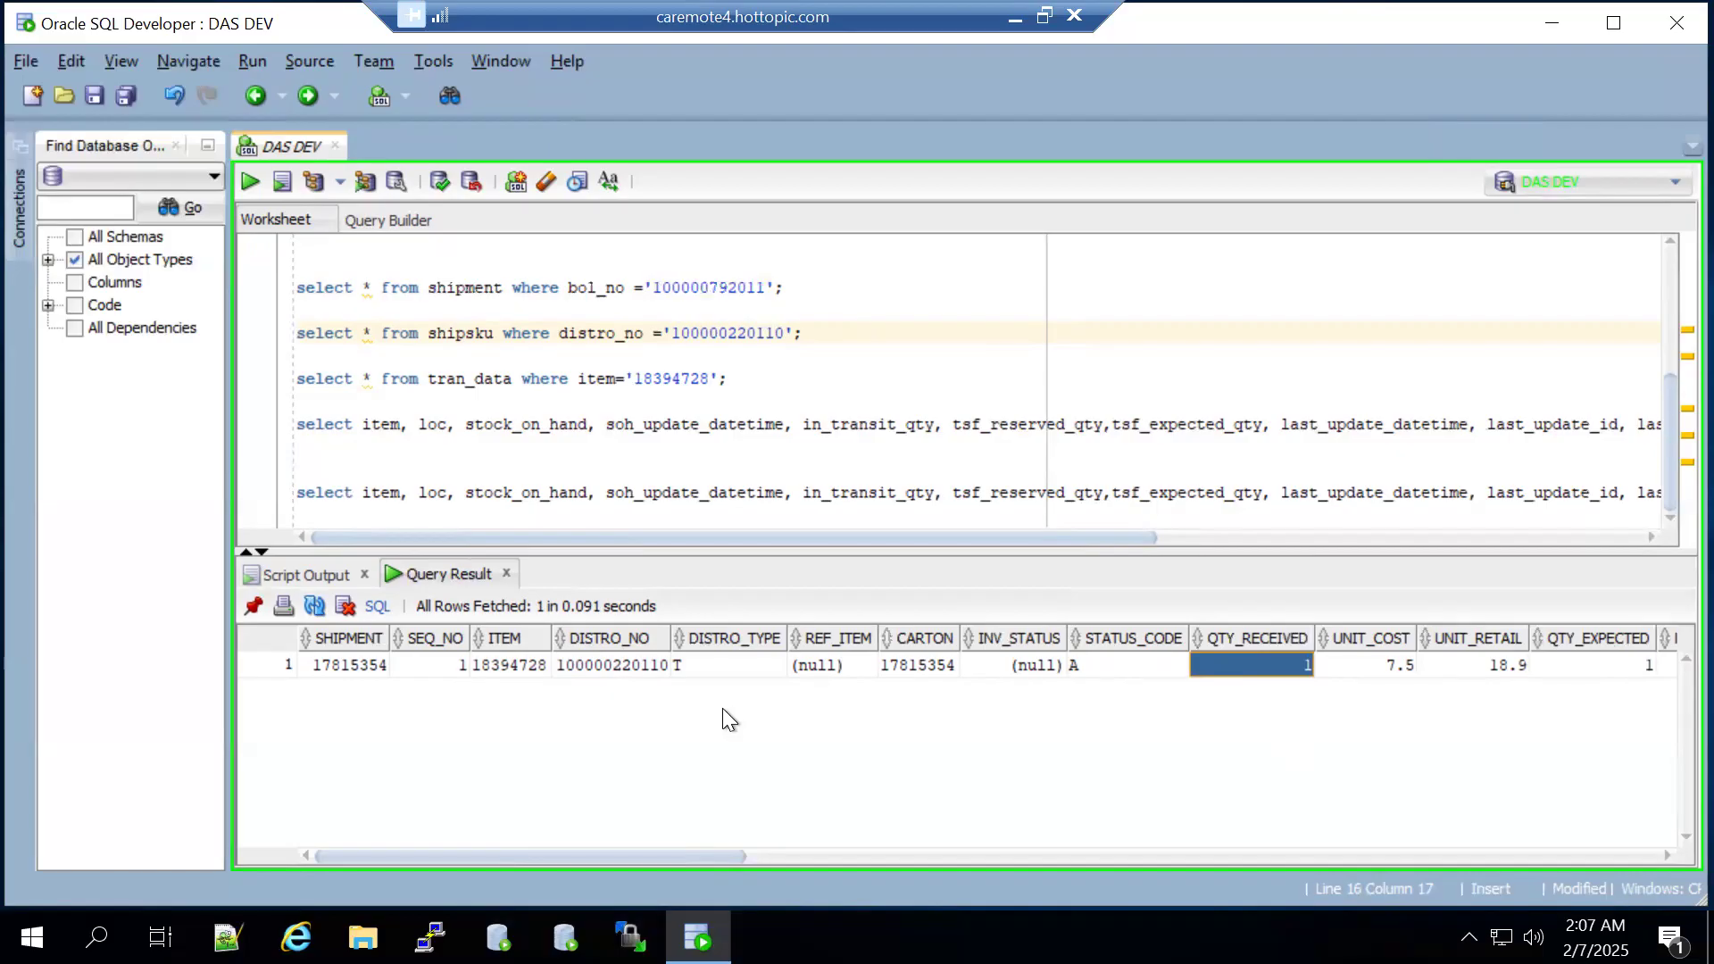
# - Run the tran_data query for item 18394728 and examine the transaction codes recorded against warehouses 9997 and 9999
pyautogui.click(485, 382)
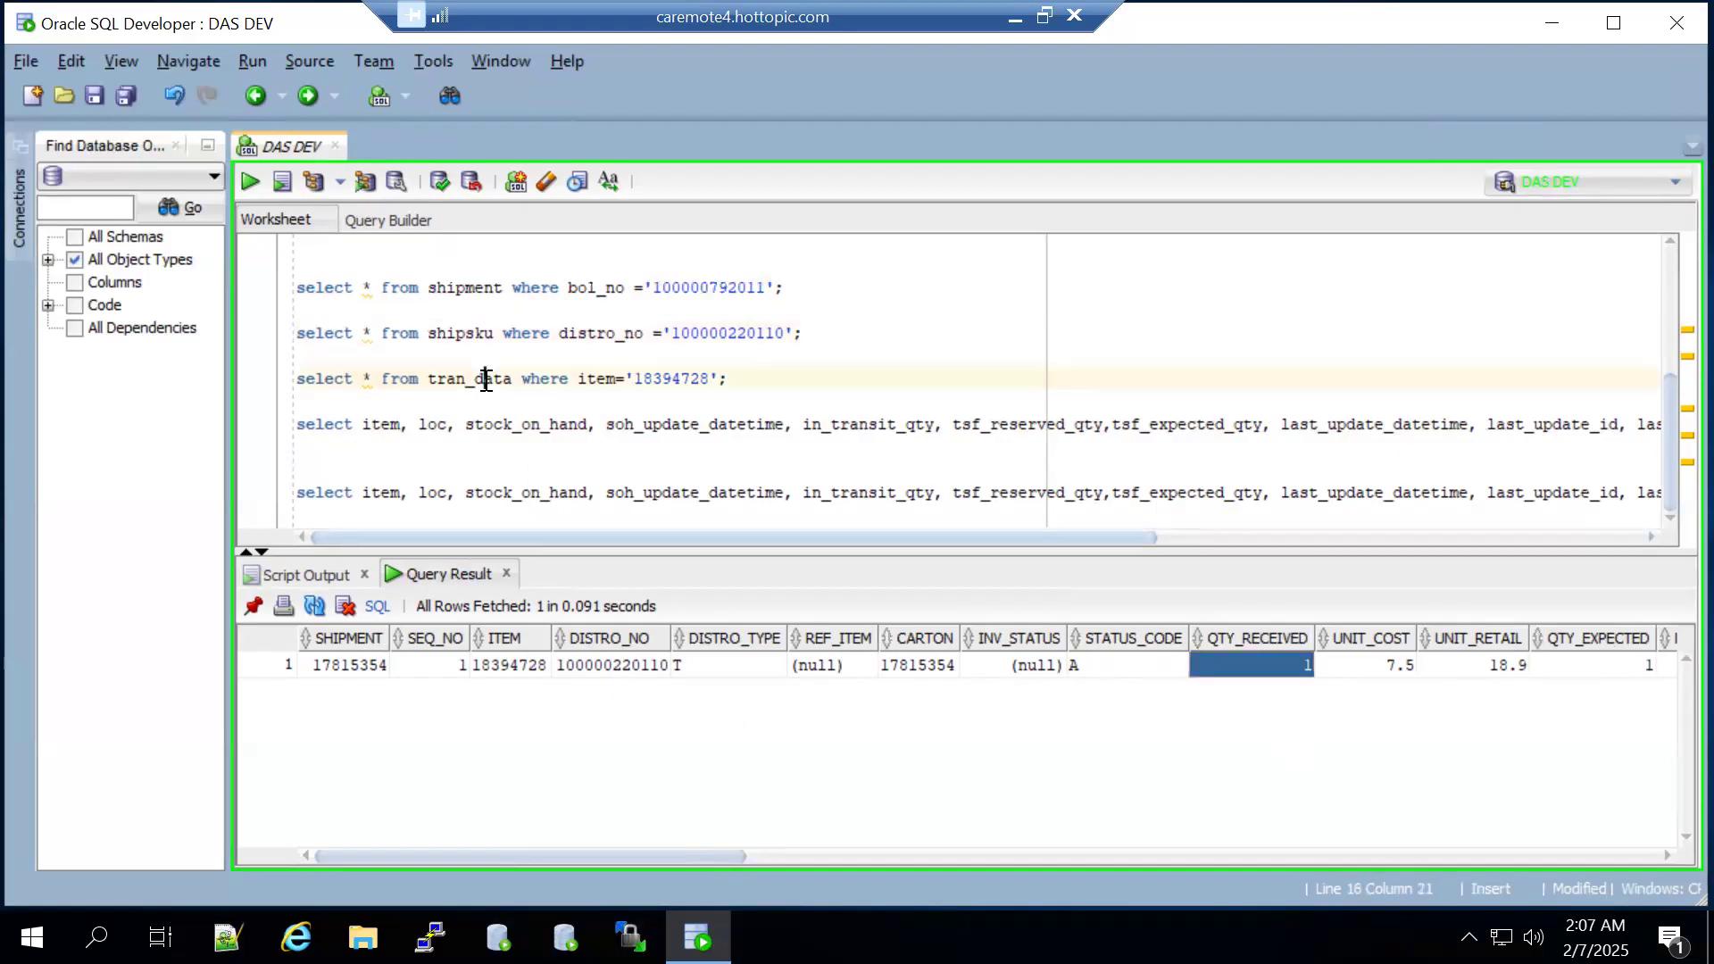
pyautogui.click(250, 181)
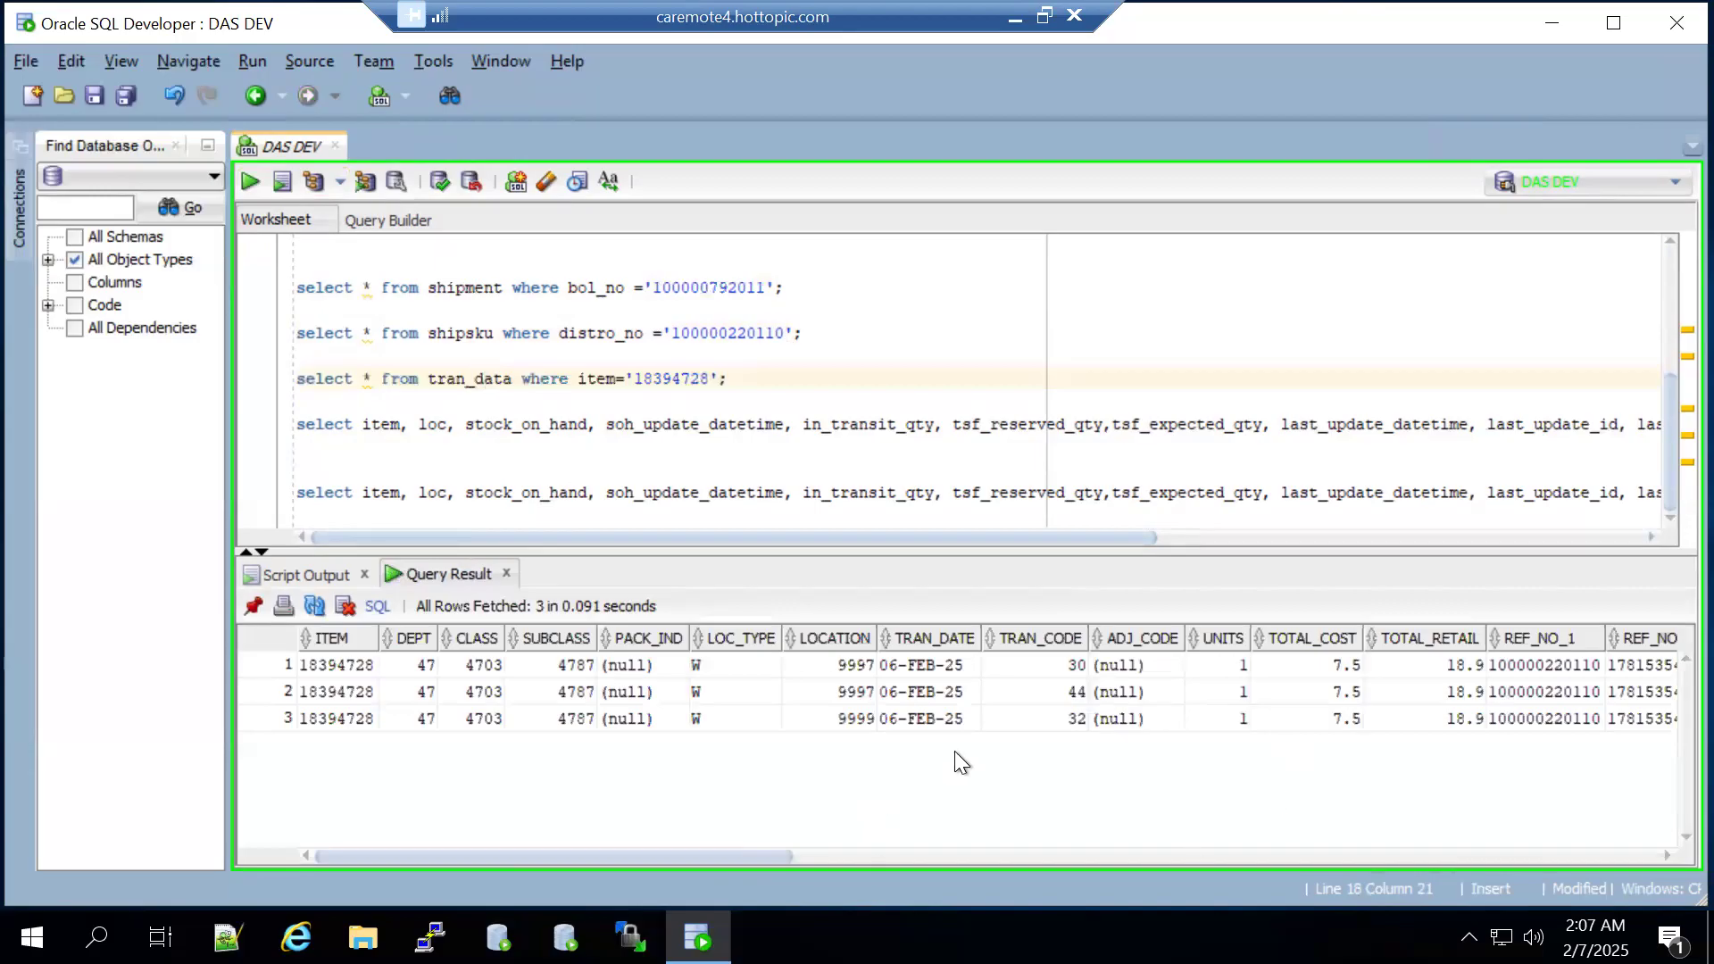
pyautogui.click(1057, 714)
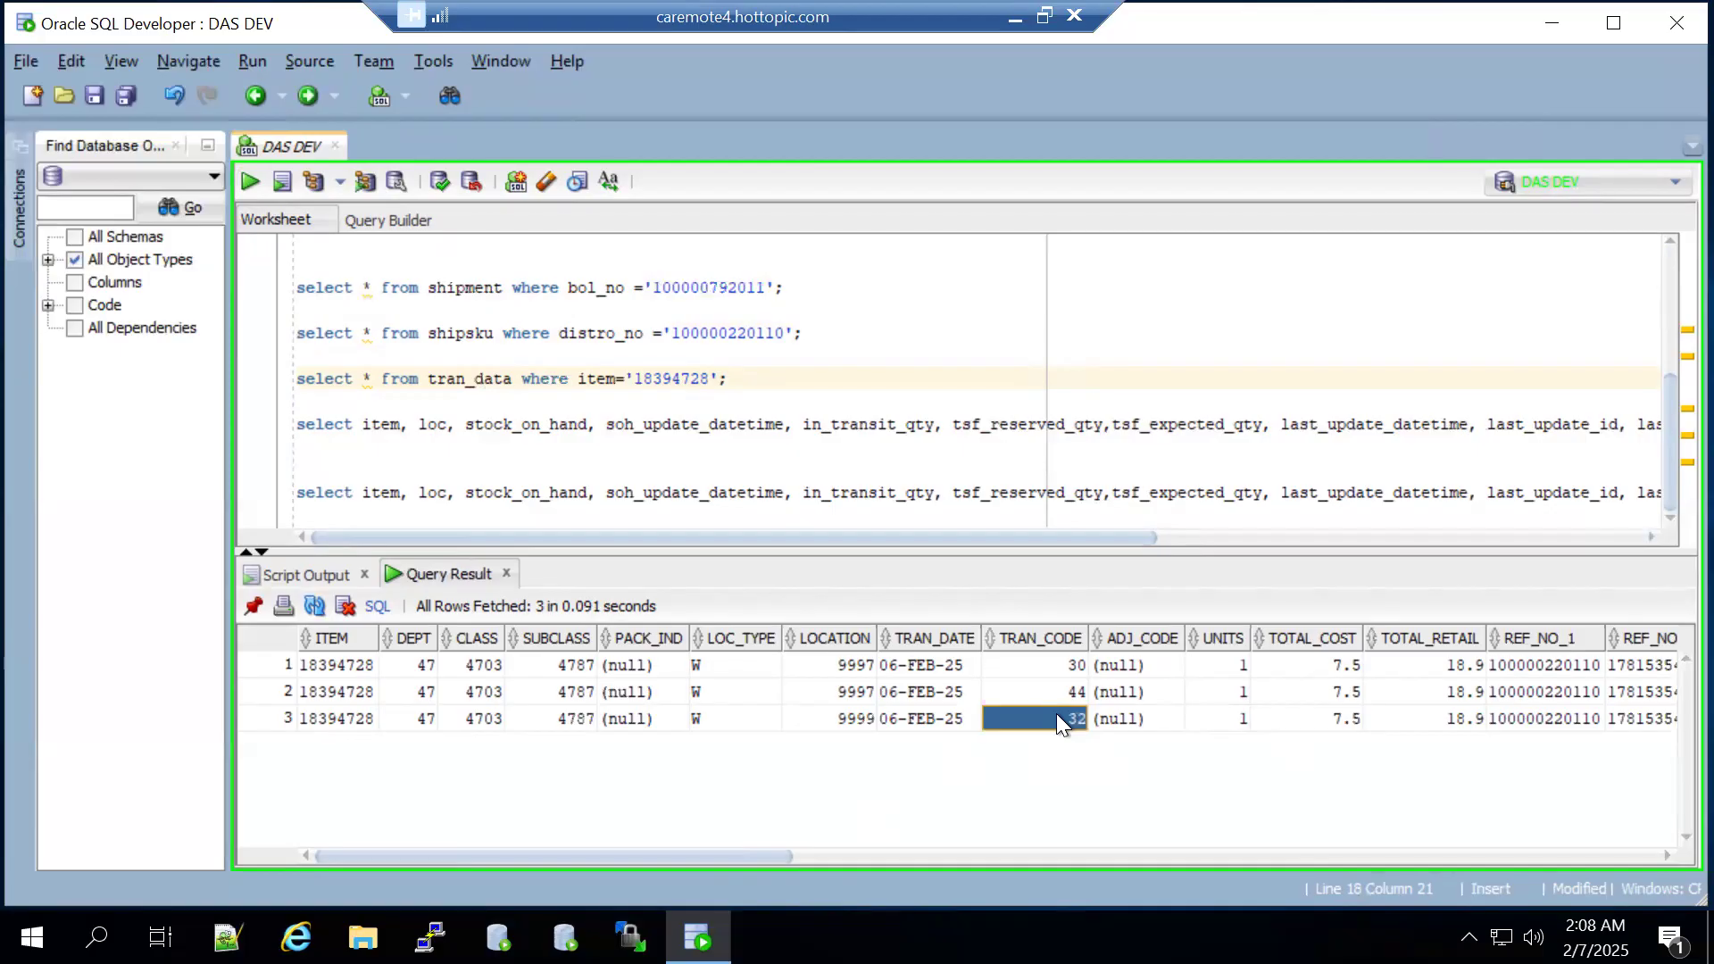
pyautogui.click(1058, 667)
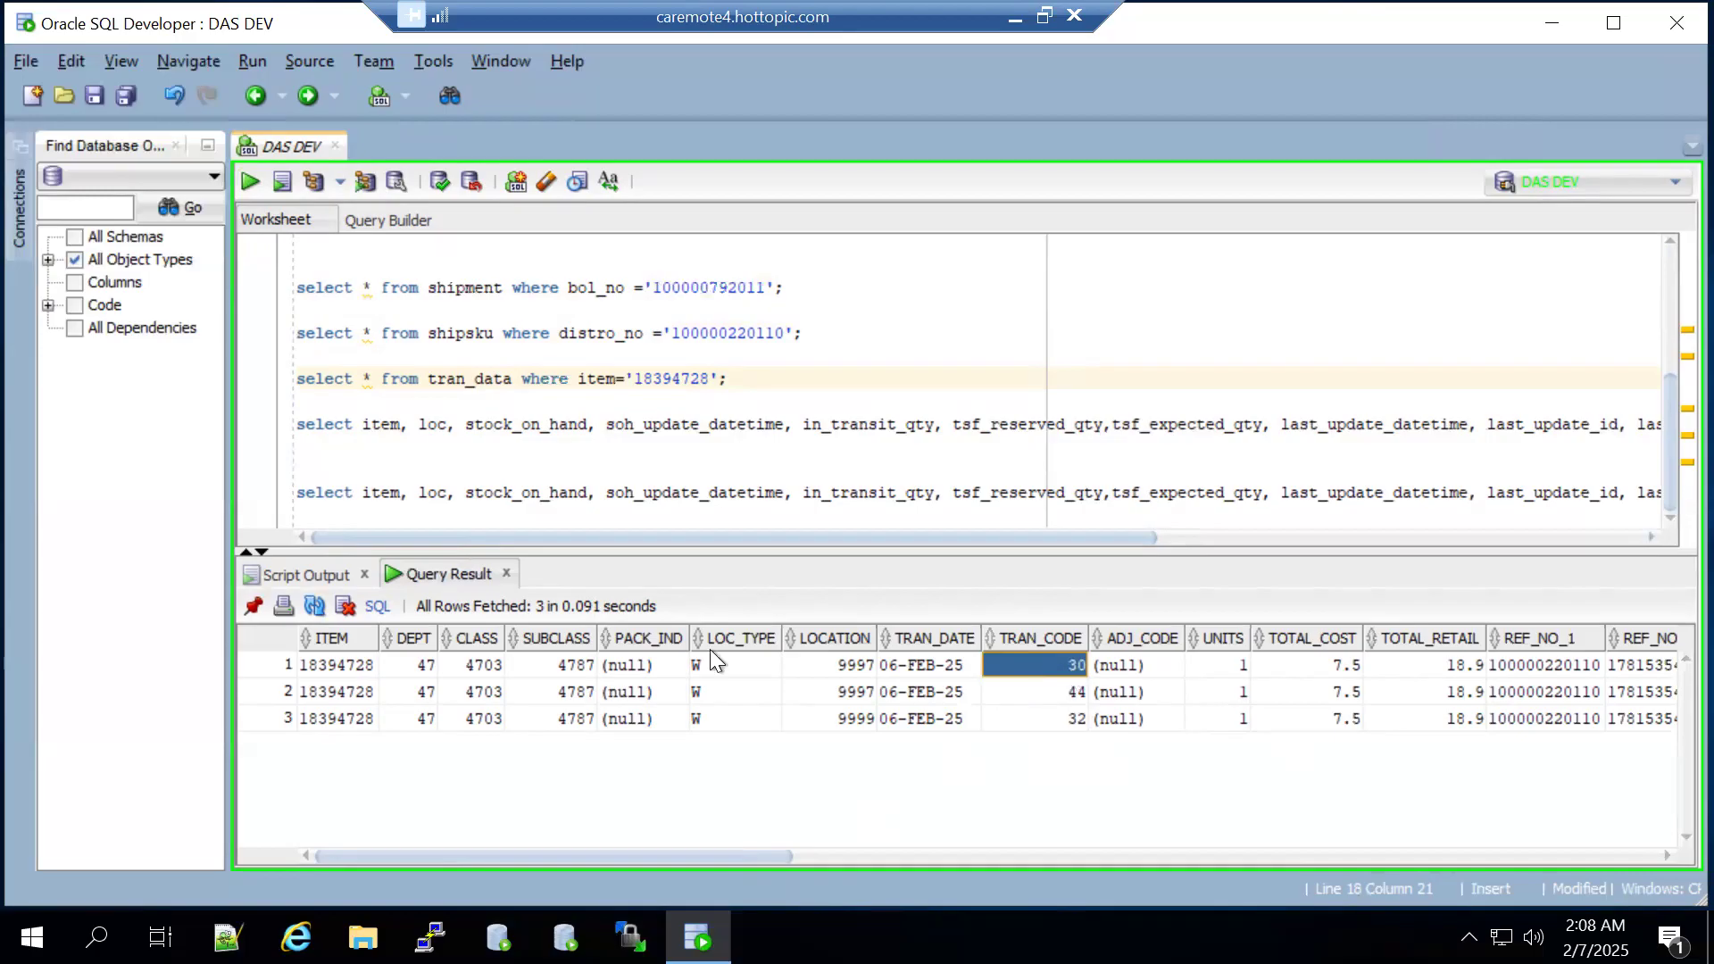
pyautogui.click(853, 665)
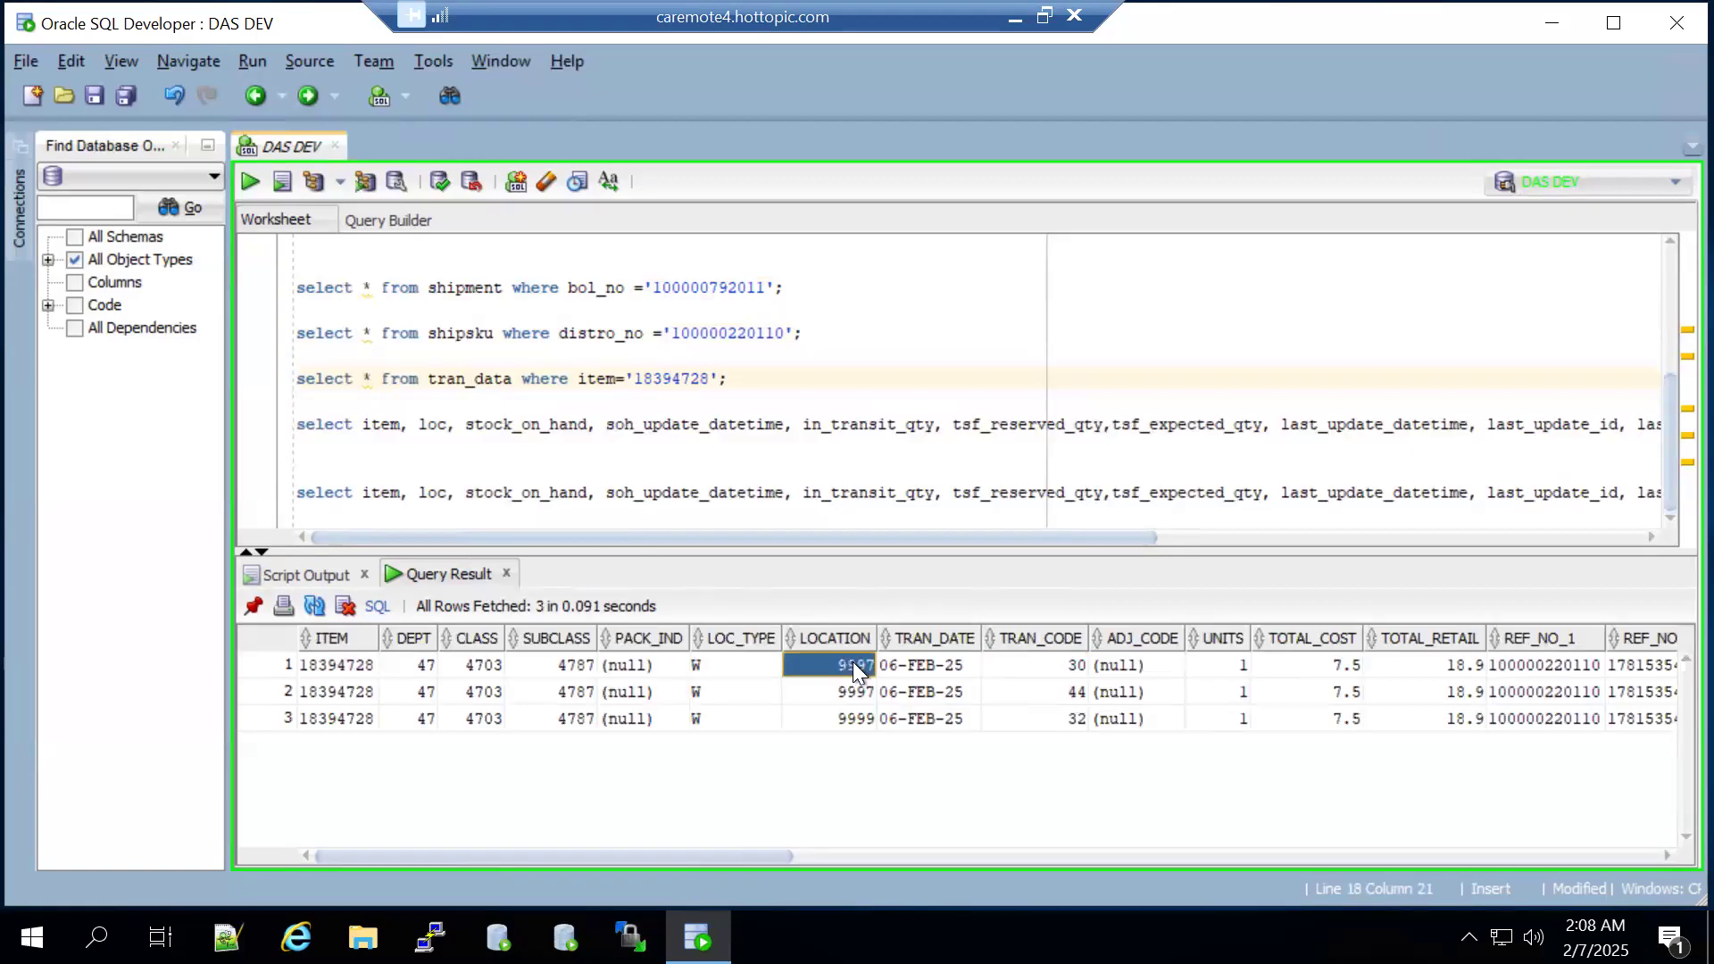
pyautogui.click(1069, 716)
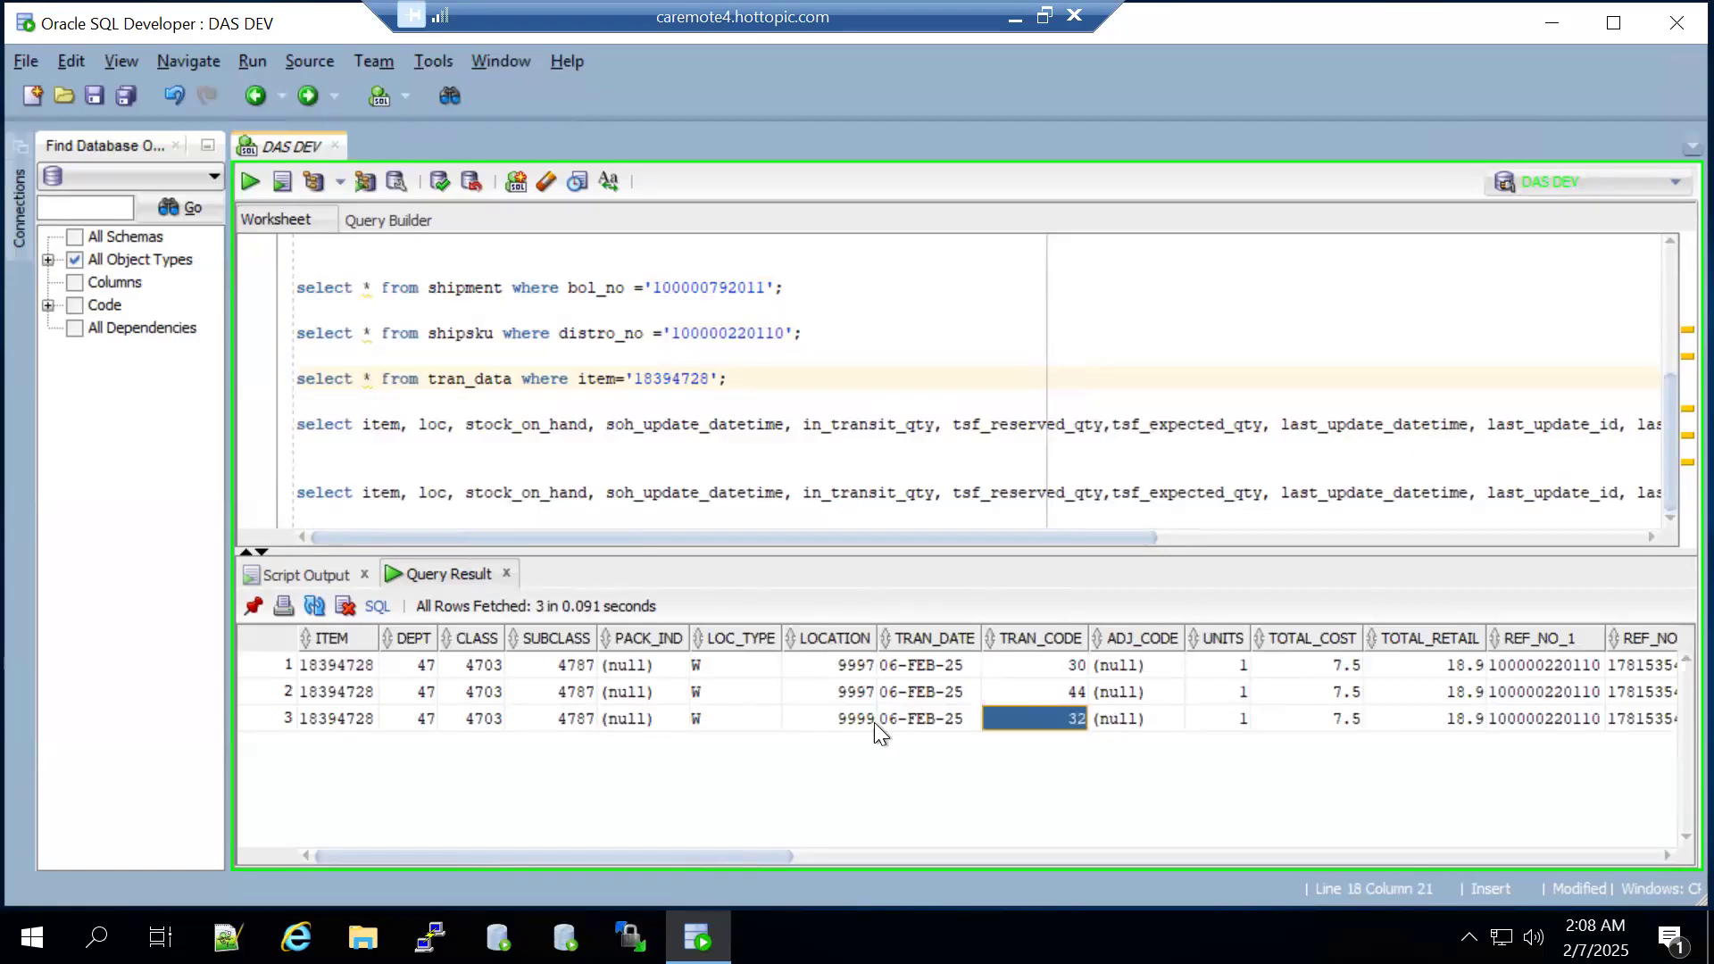
pyautogui.click(849, 716)
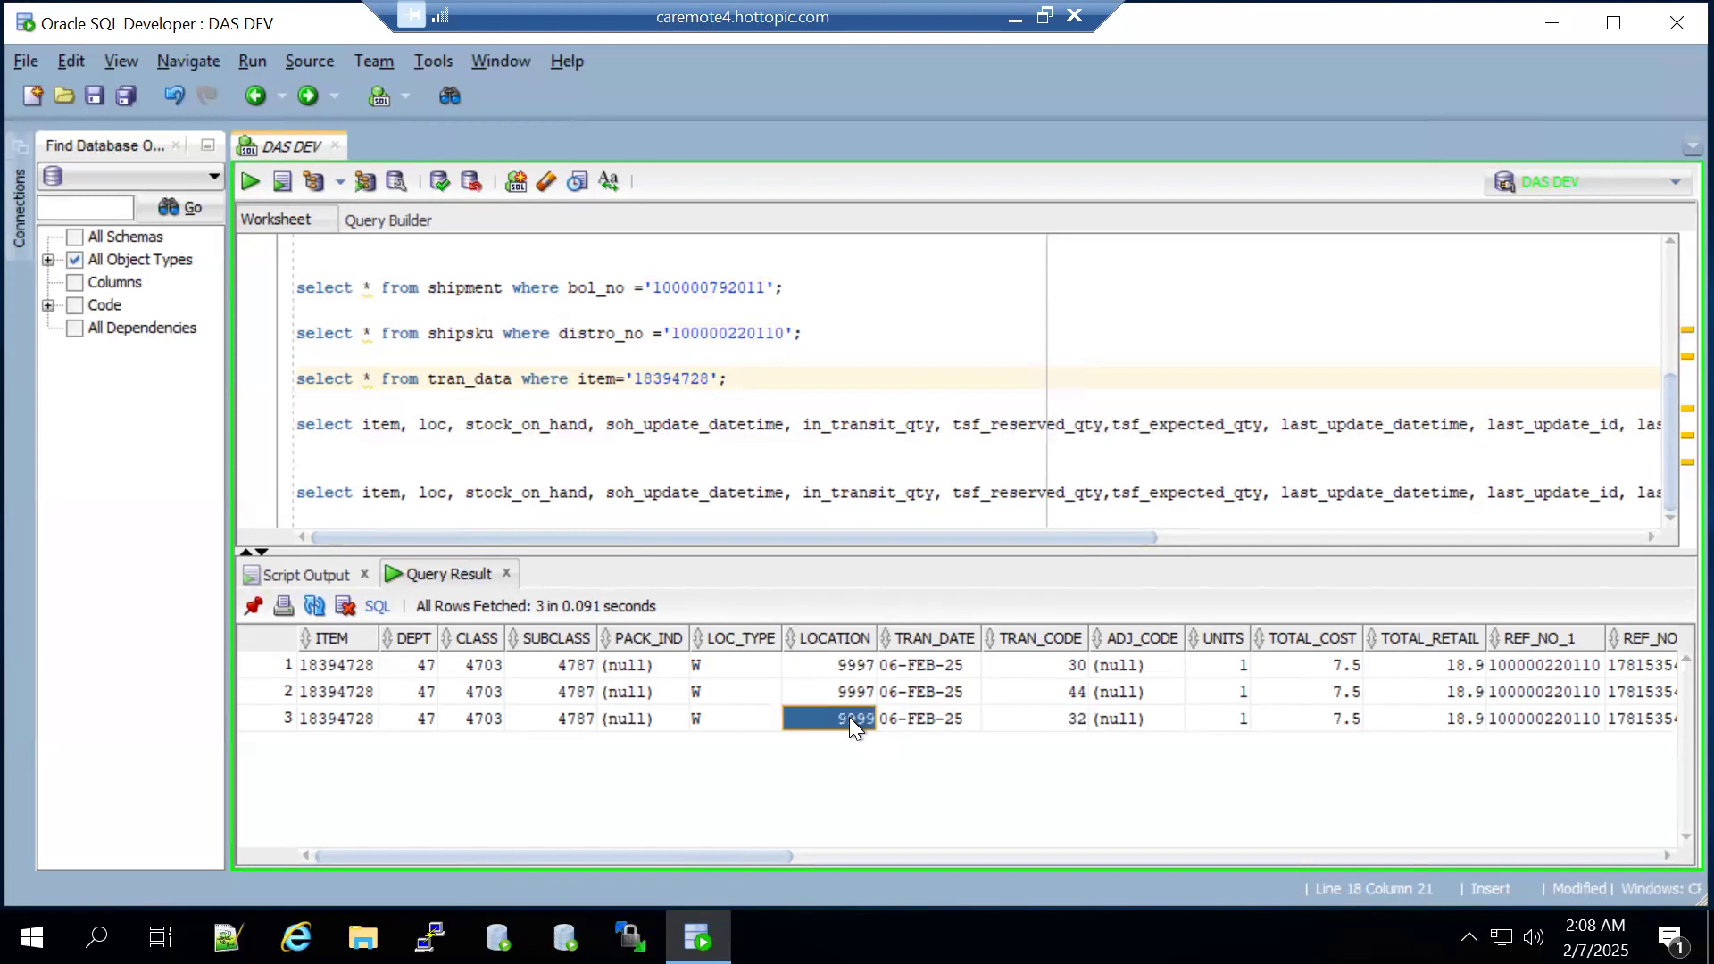
pyautogui.click(1069, 720)
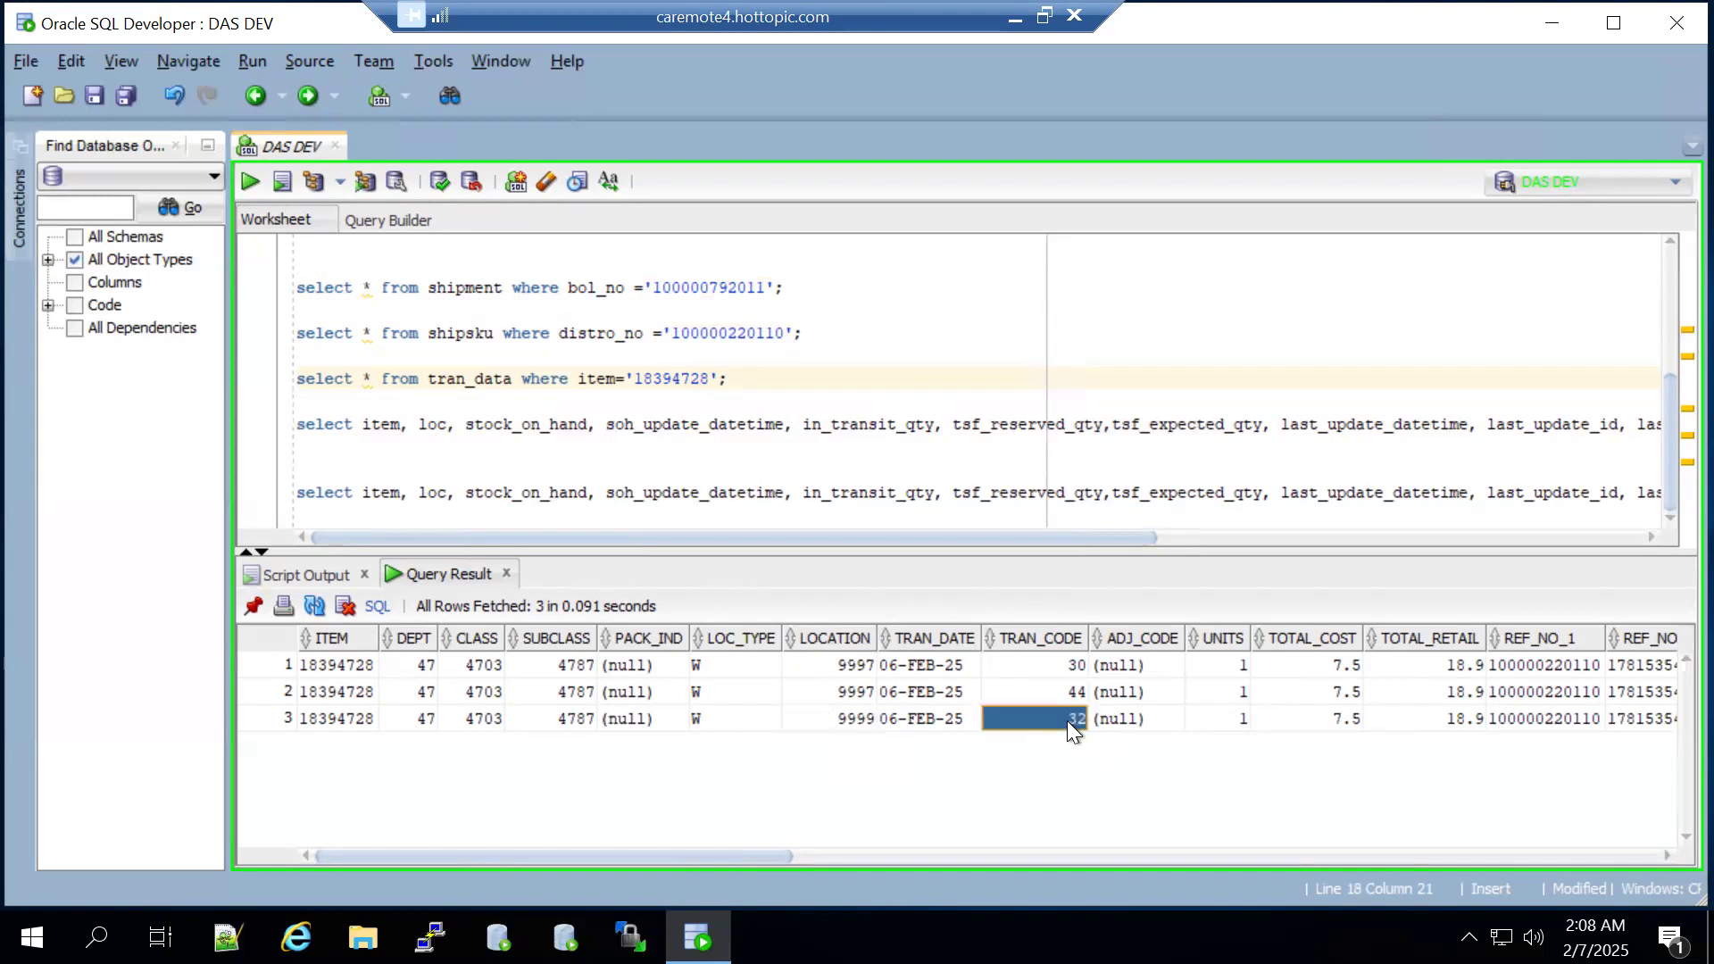
pyautogui.click(864, 723)
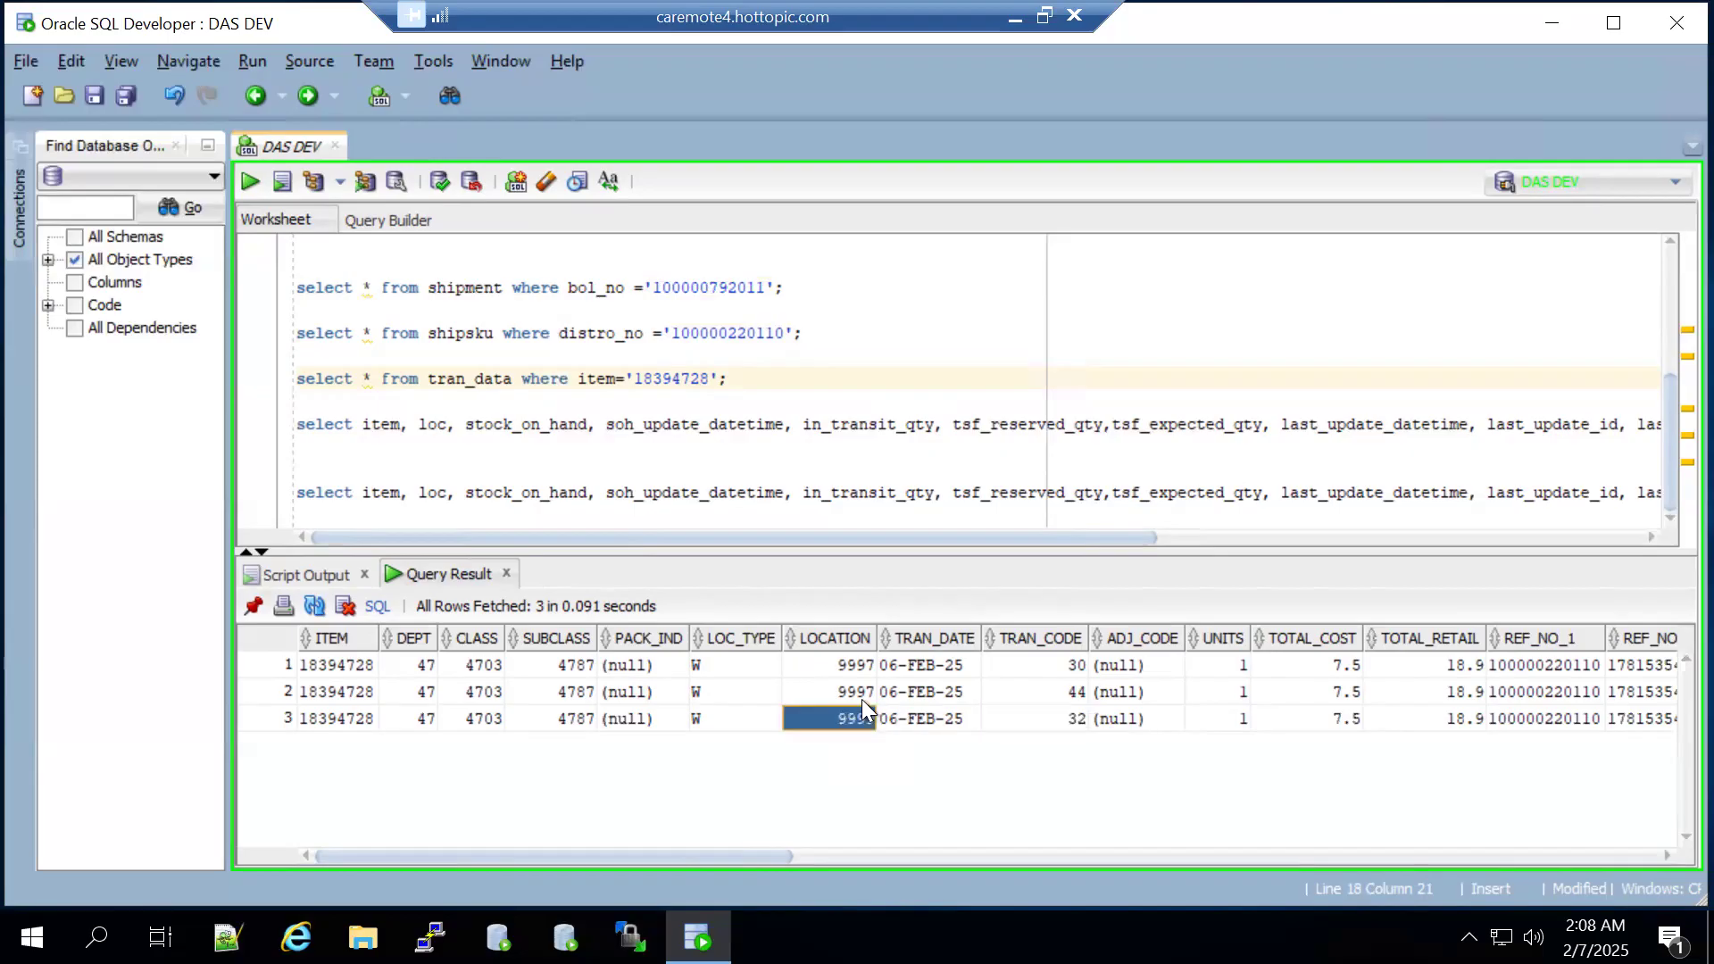
# - Compare the location and transaction code of each of the three tran_data rows for the transferred item
pyautogui.click(853, 662)
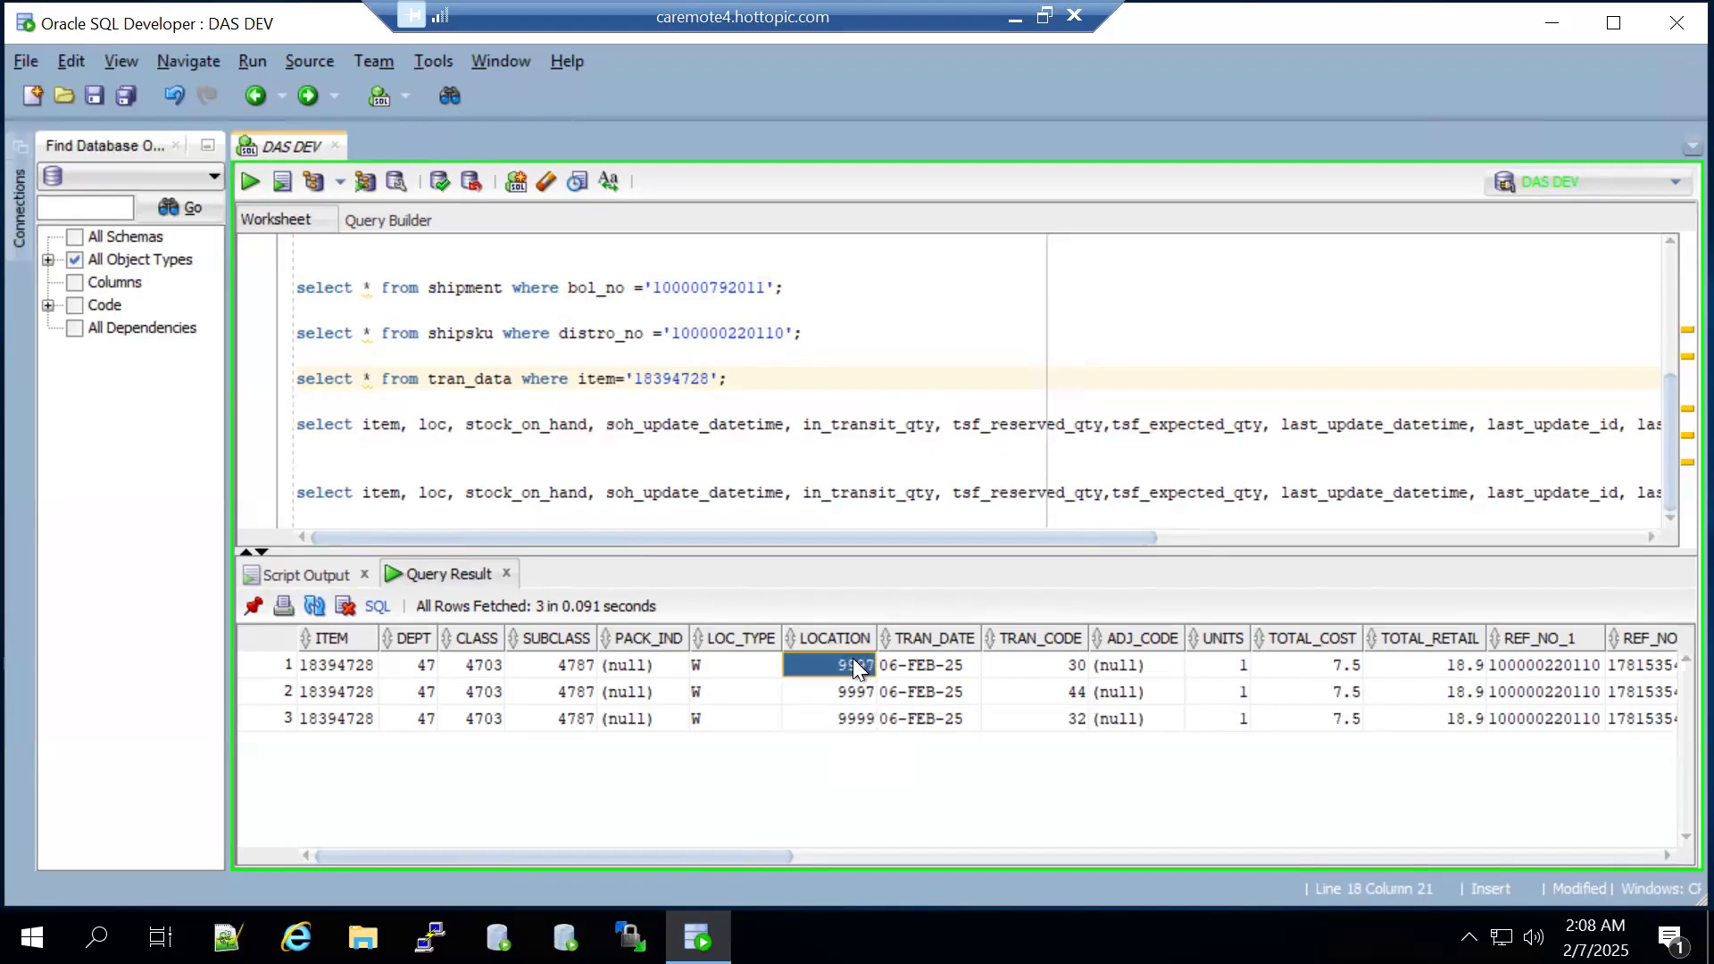
pyautogui.click(1069, 720)
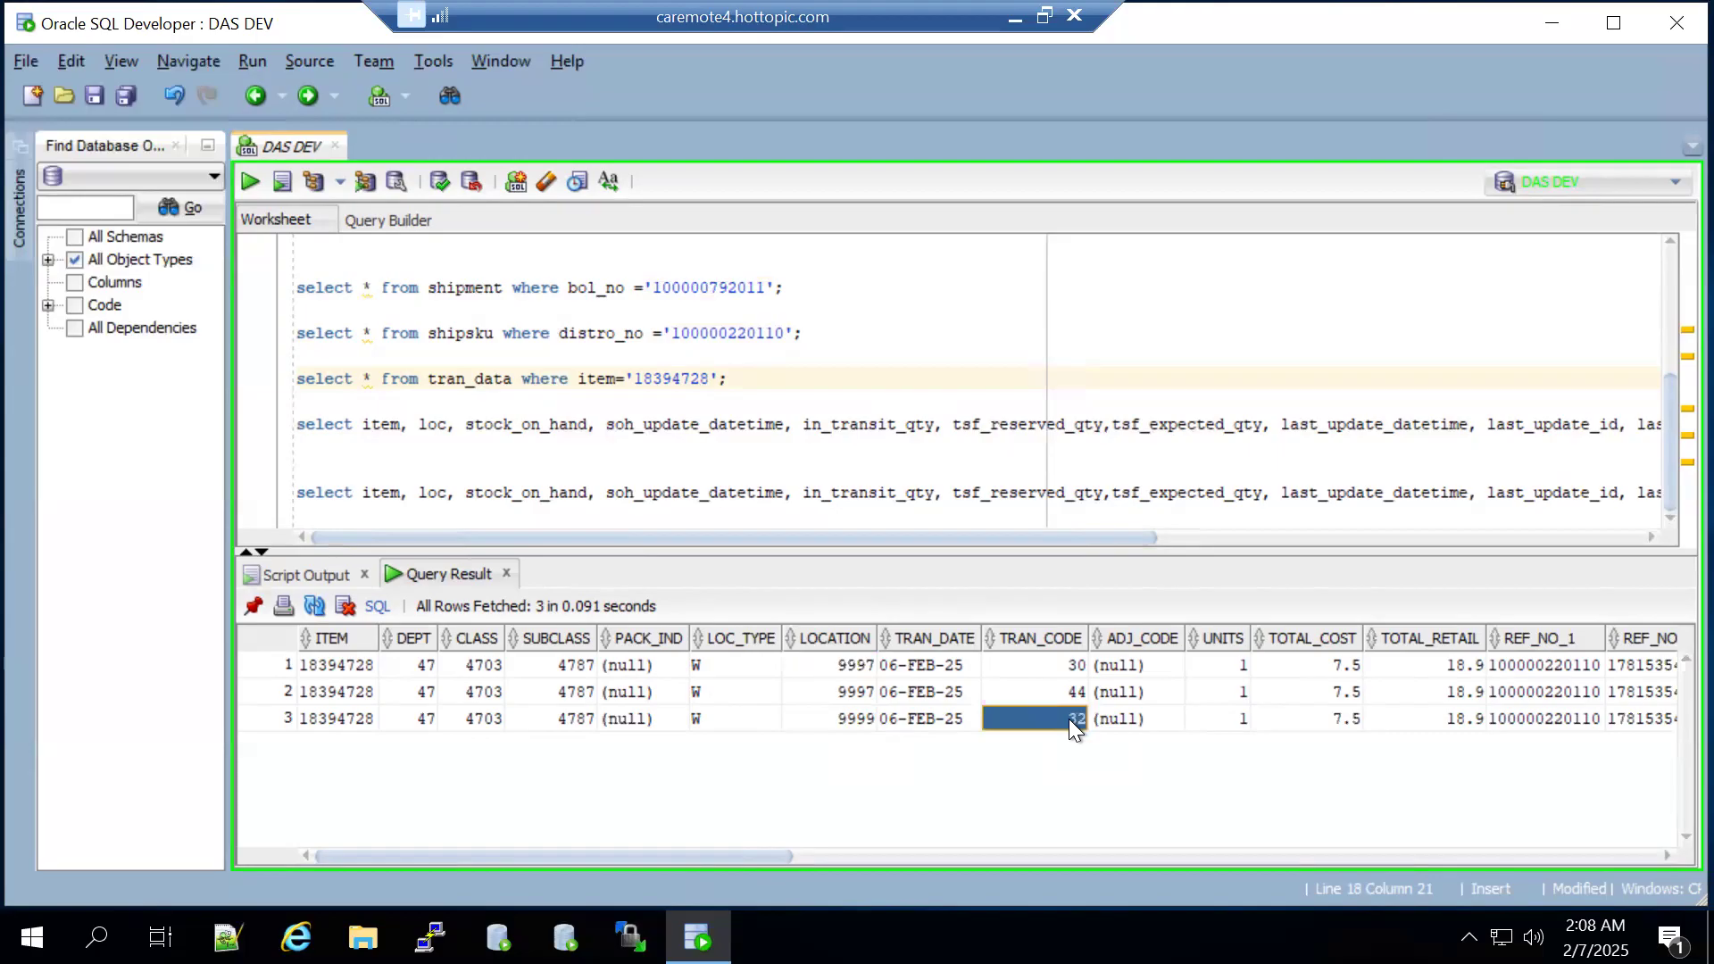
pyautogui.click(1073, 661)
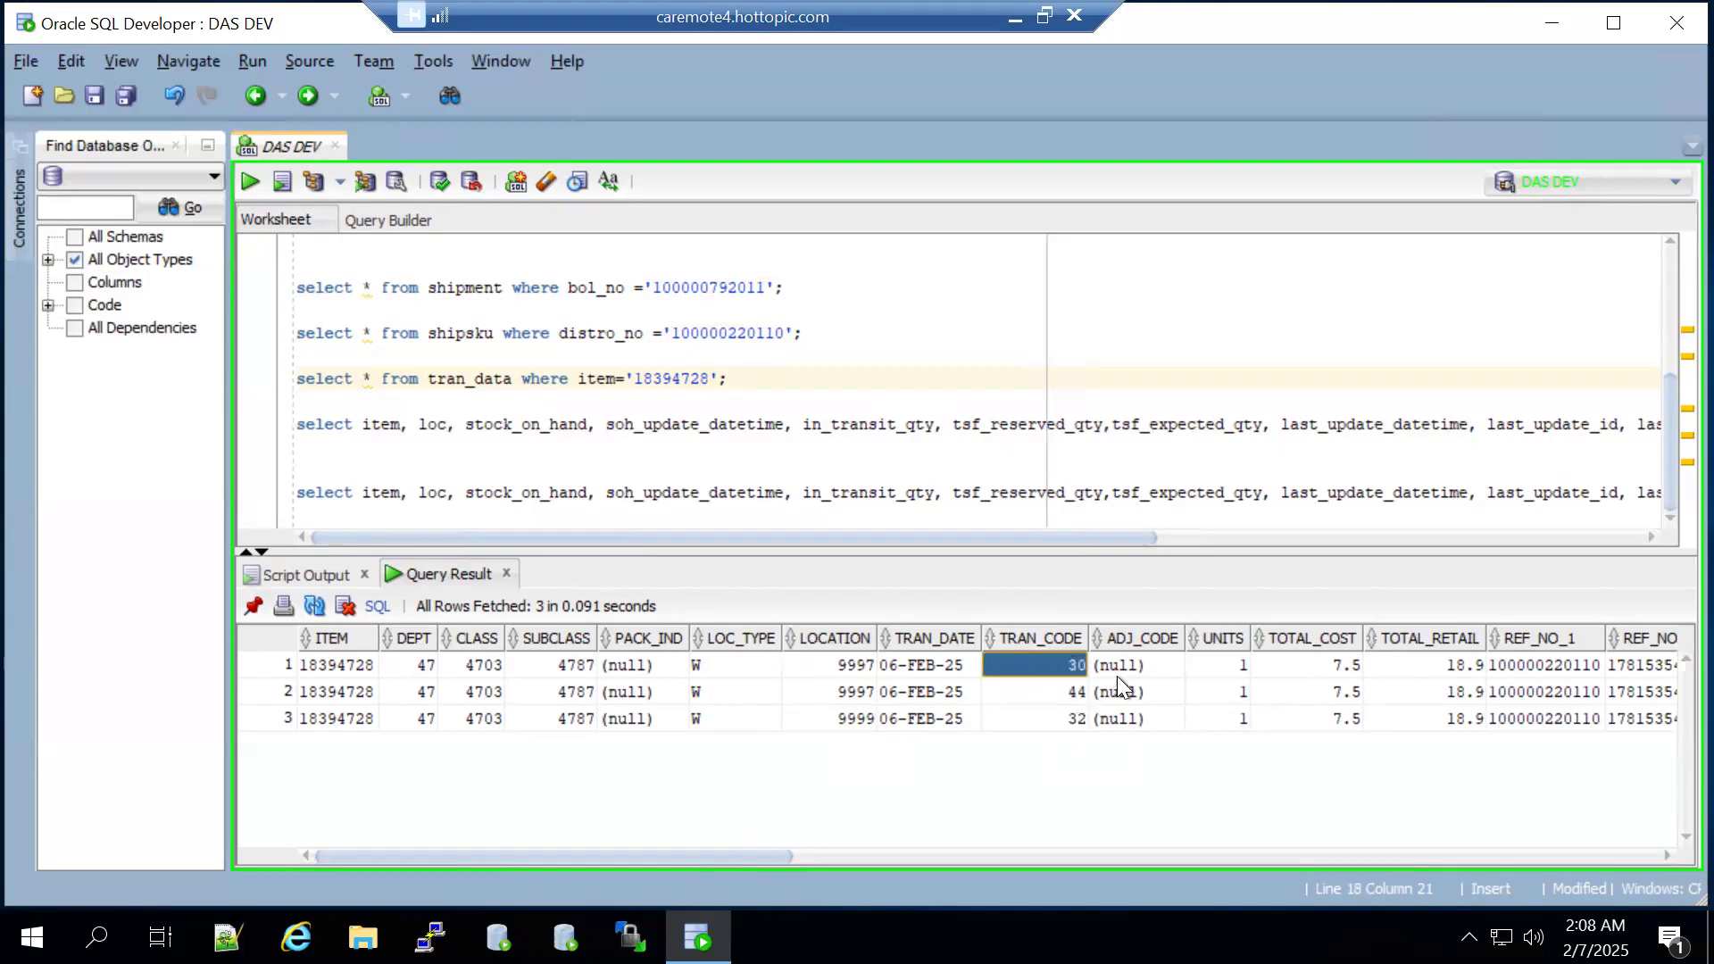
pyautogui.click(1074, 695)
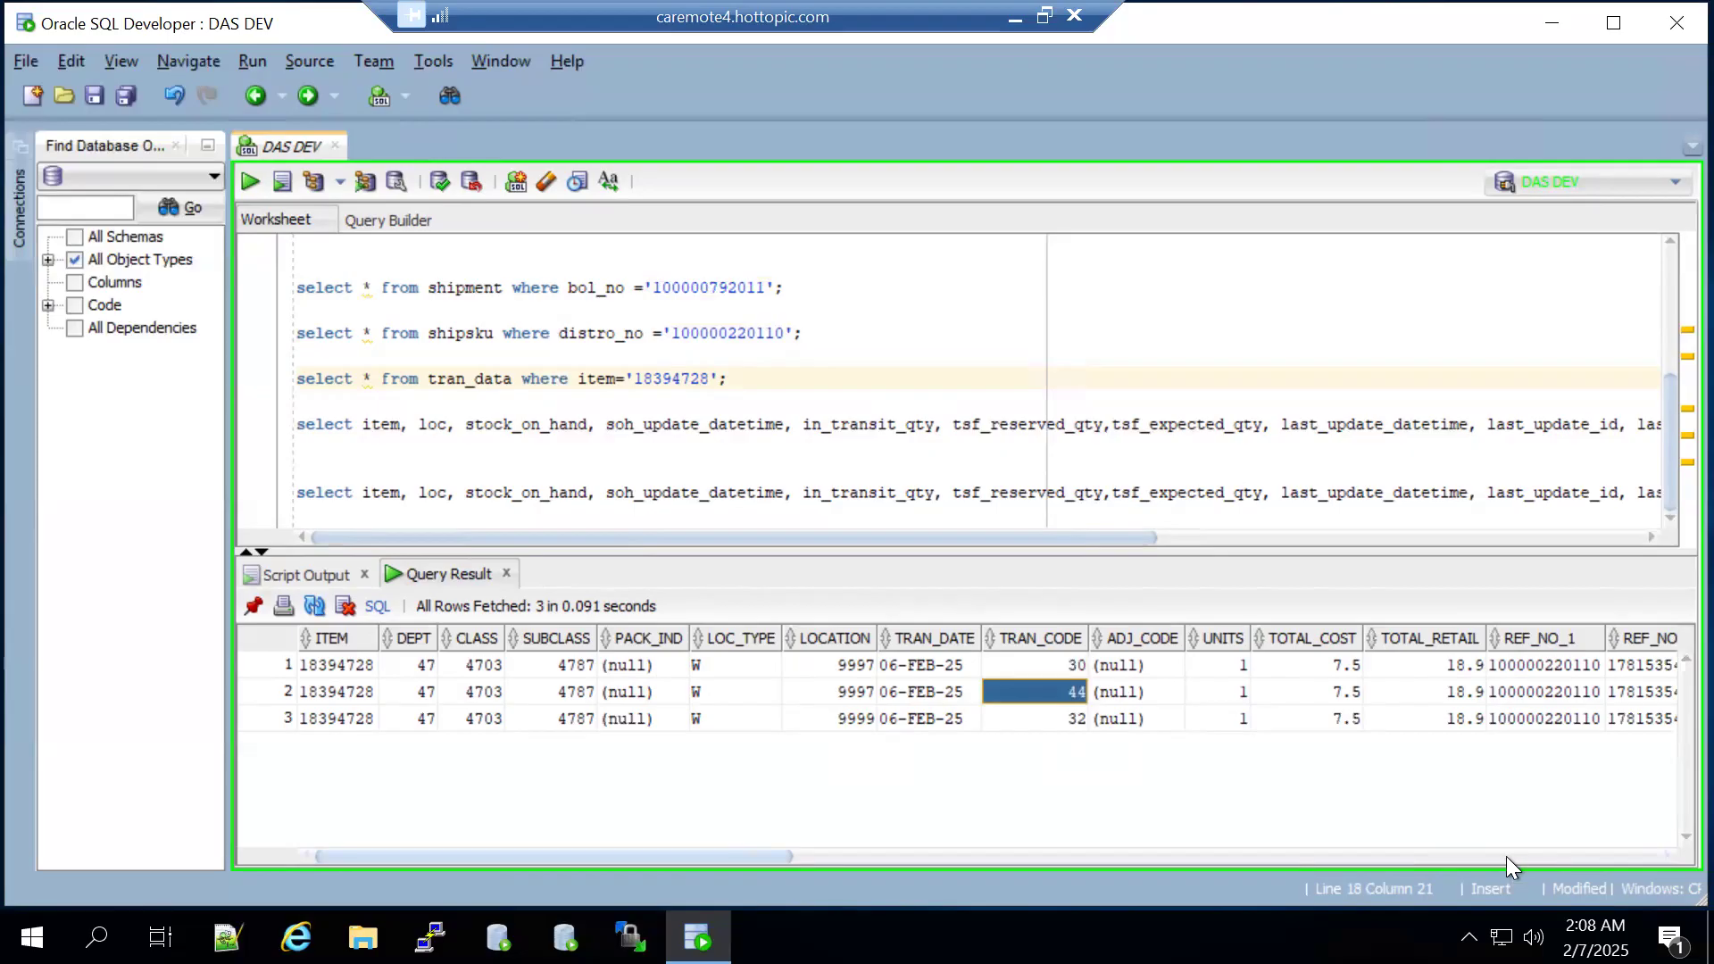
pyautogui.moveTo(758, 860); pyautogui.dragTo(713, 852)
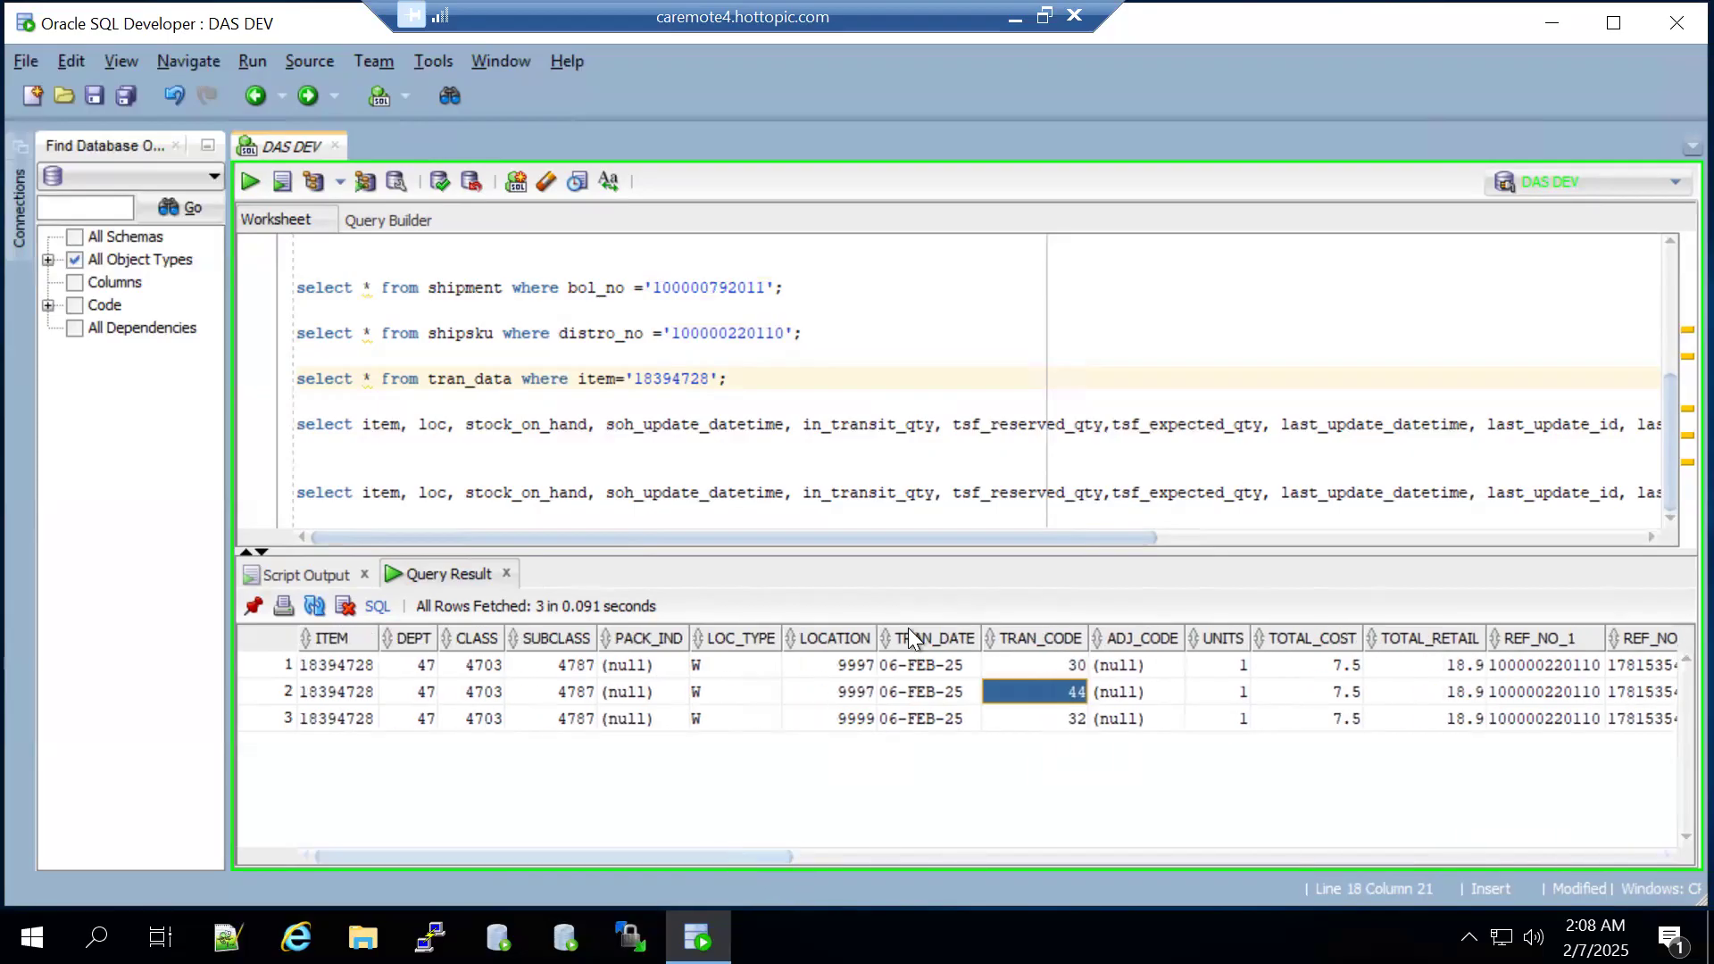
pyautogui.click(1049, 722)
pyautogui.click(1033, 668)
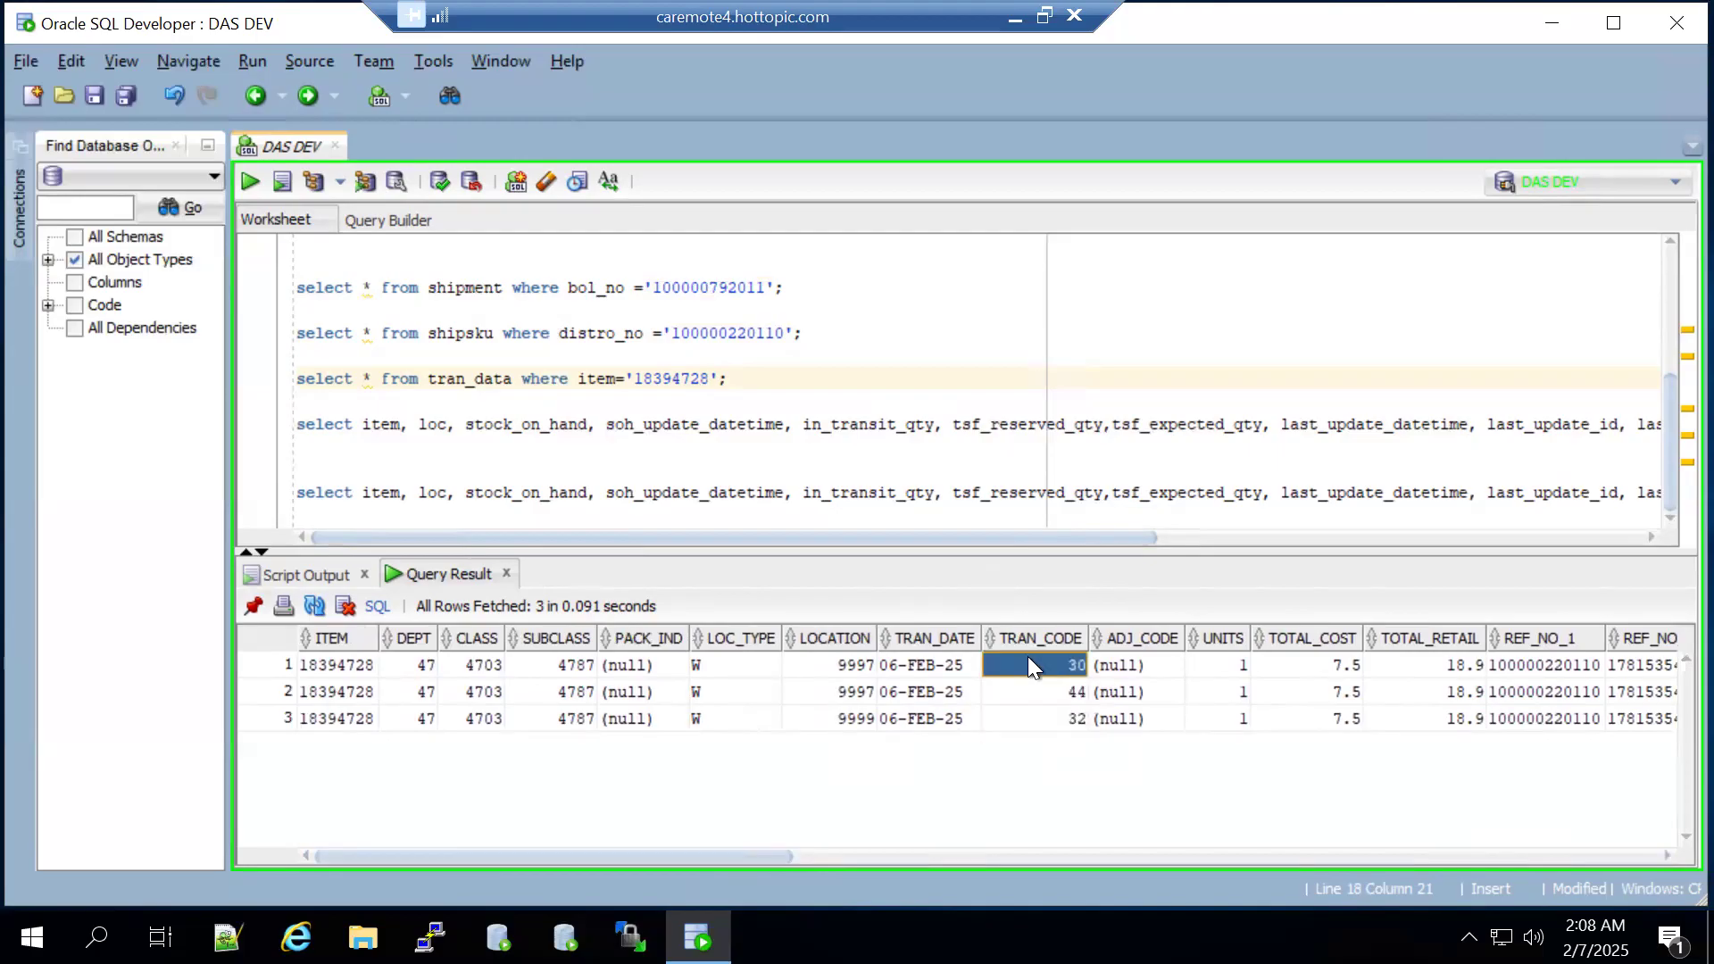
pyautogui.click(1047, 689)
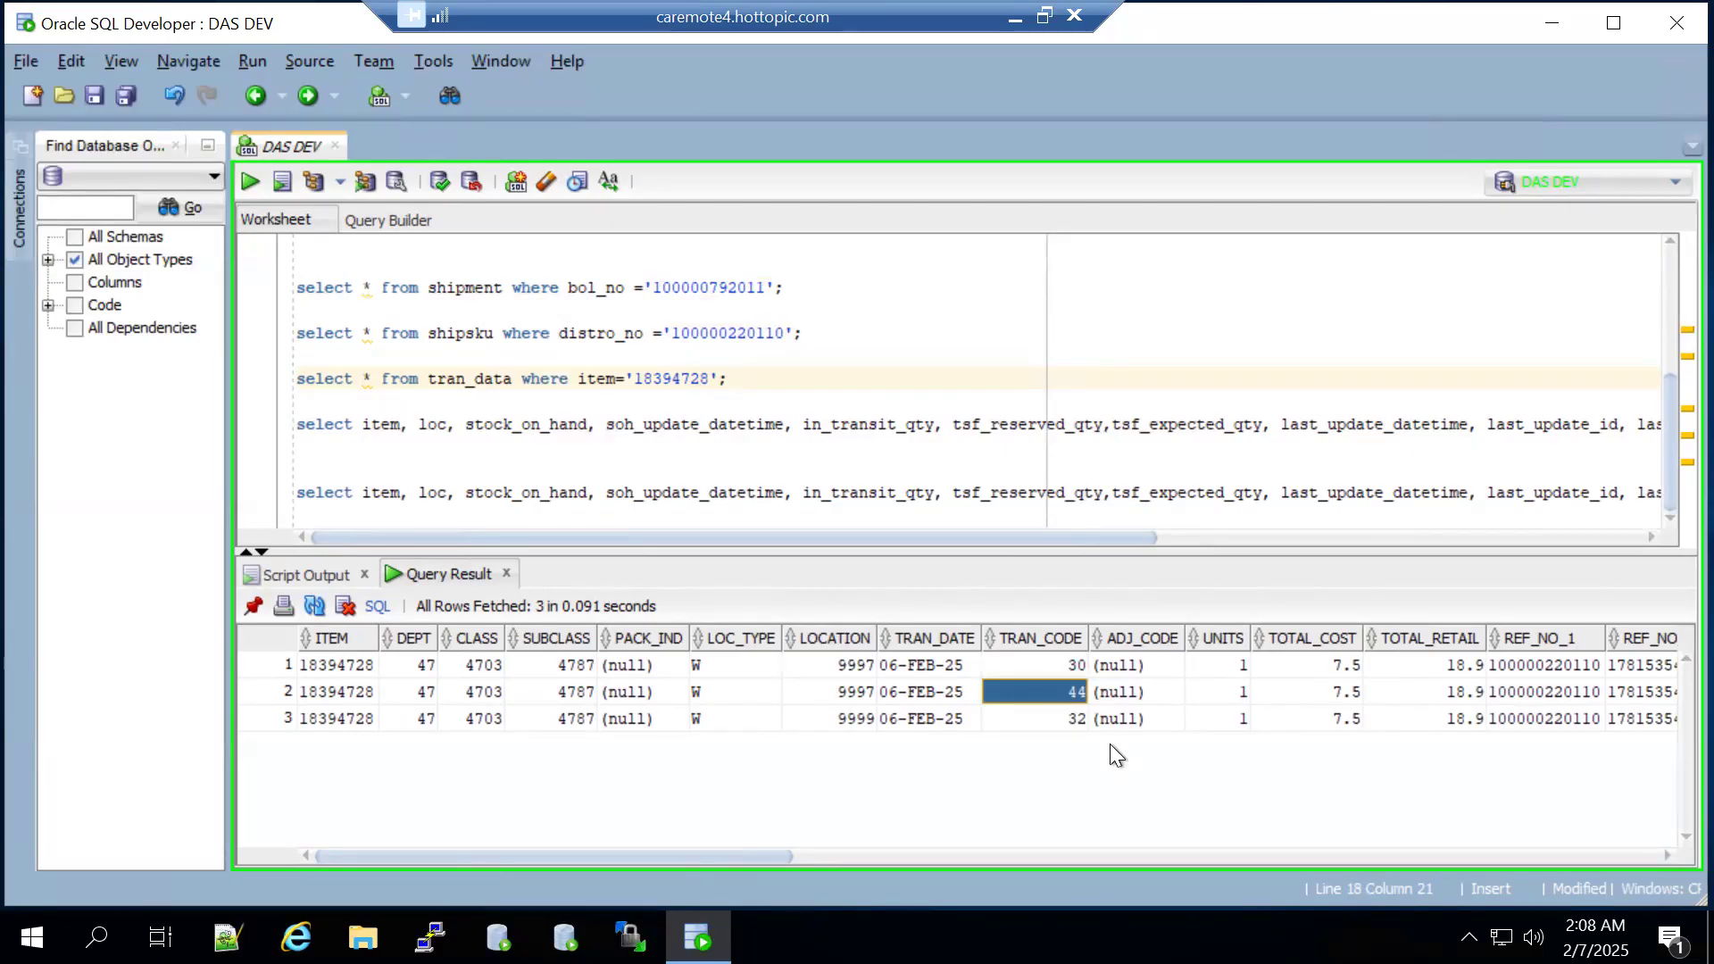
# - Check the units, total cost, total retail and reference numbers in the second tran_data row
pyautogui.click(1230, 689)
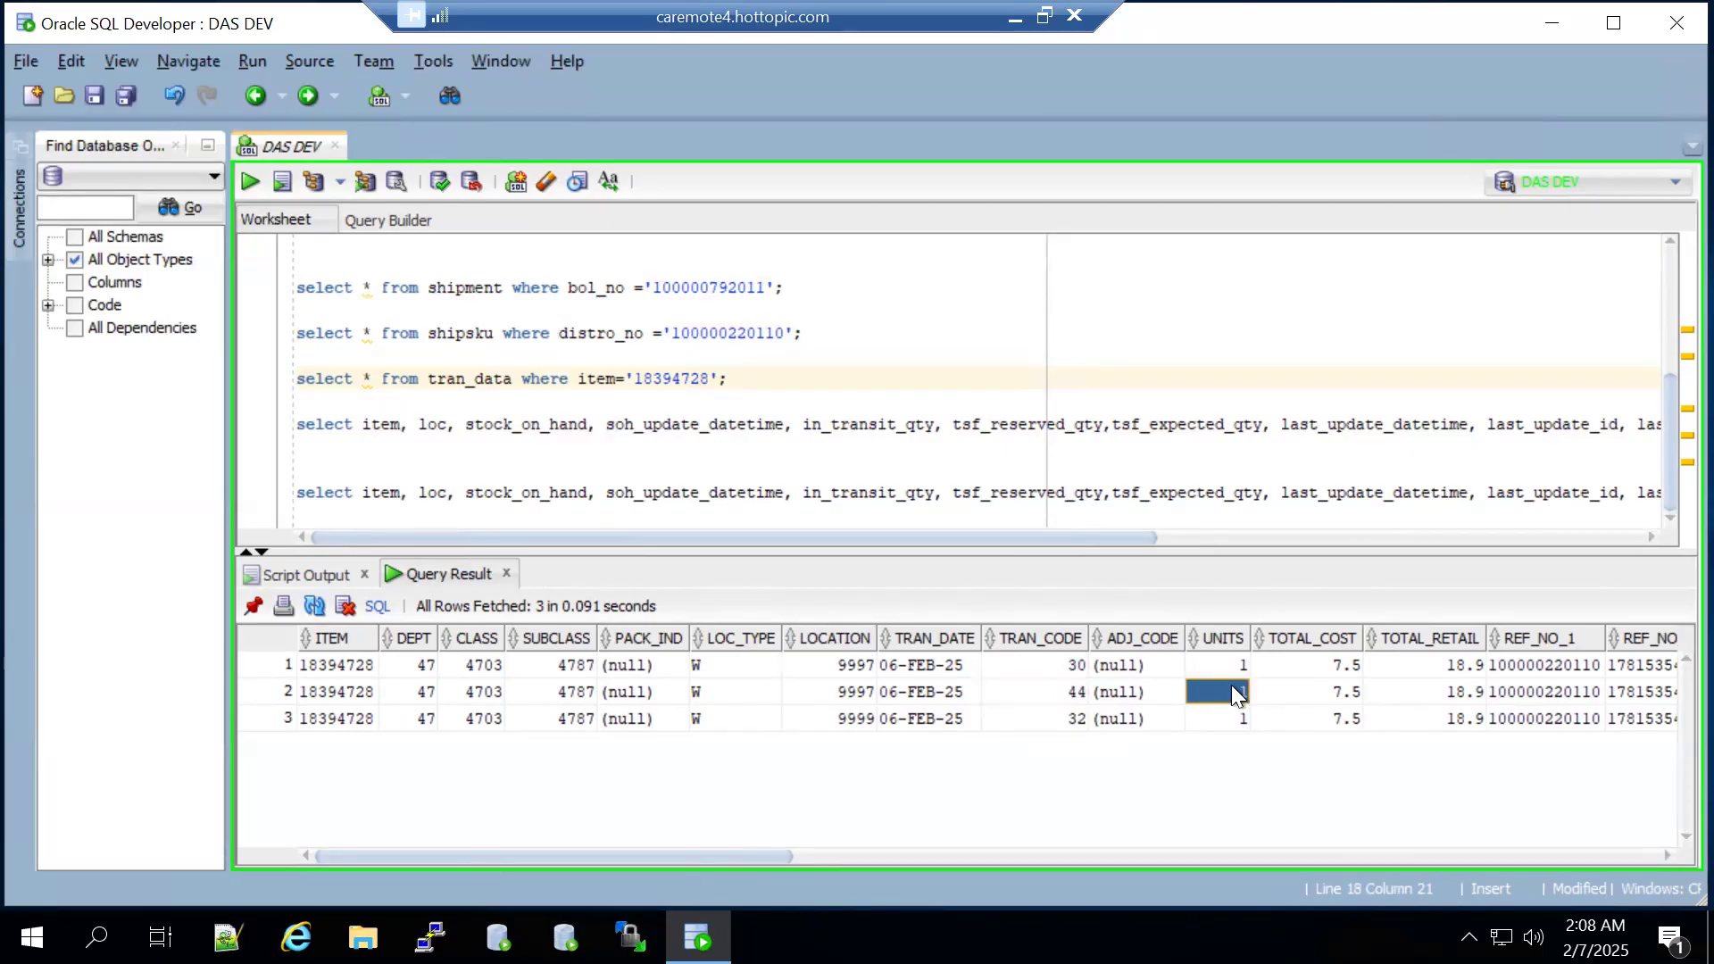
pyautogui.press('Right')
pyautogui.press('Right')
pyautogui.press('Right')
pyautogui.press('Right')
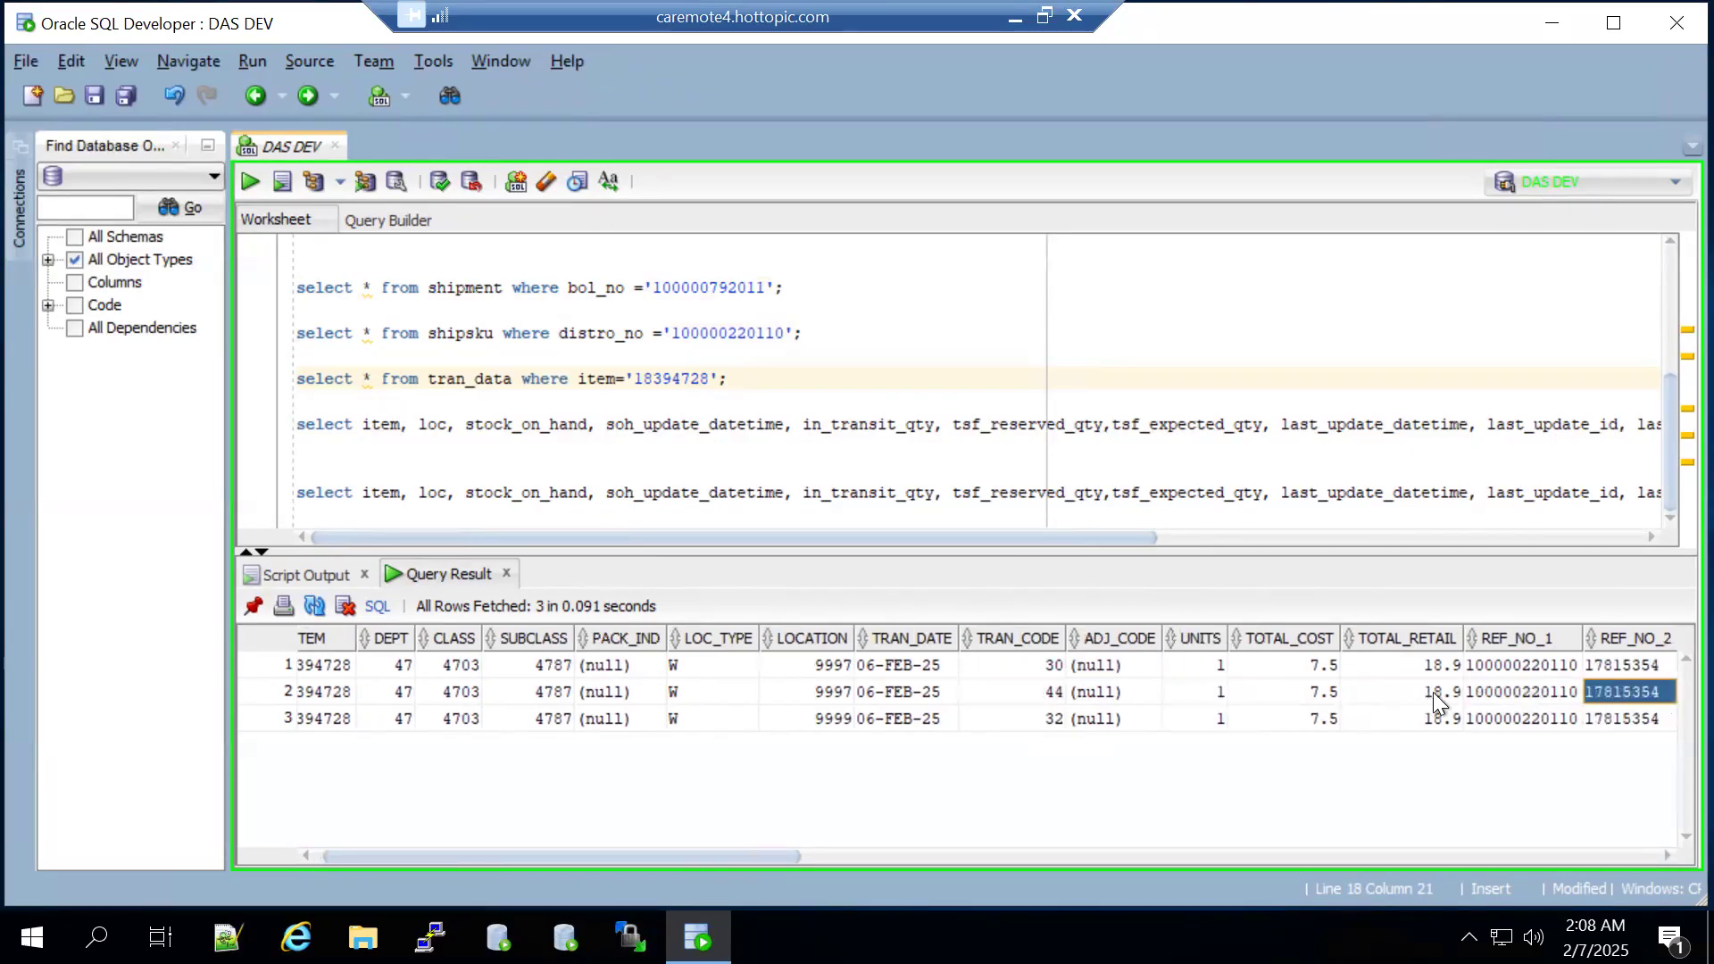
pyautogui.moveTo(319, 858); pyautogui.dragTo(264, 870)
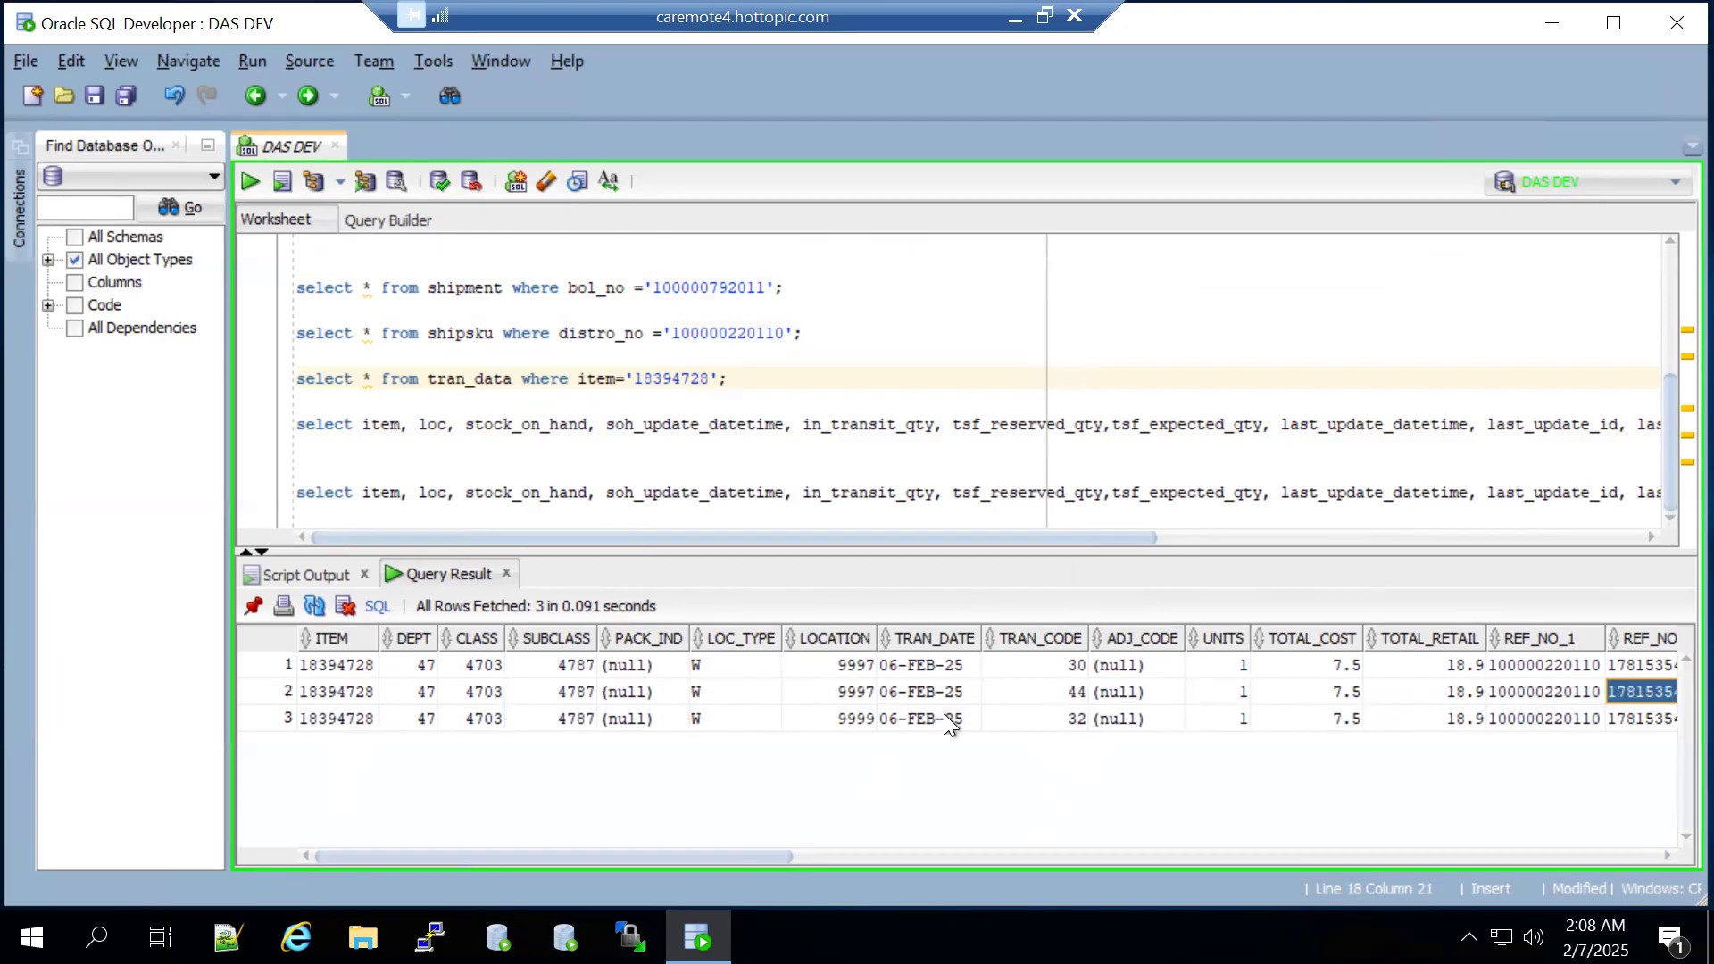
# - Compare the REF_NO_1 and REF_NO_2 values across the tran_data rows to trace them to the transfer and shipment
pyautogui.moveTo(773, 854); pyautogui.dragTo(984, 839)
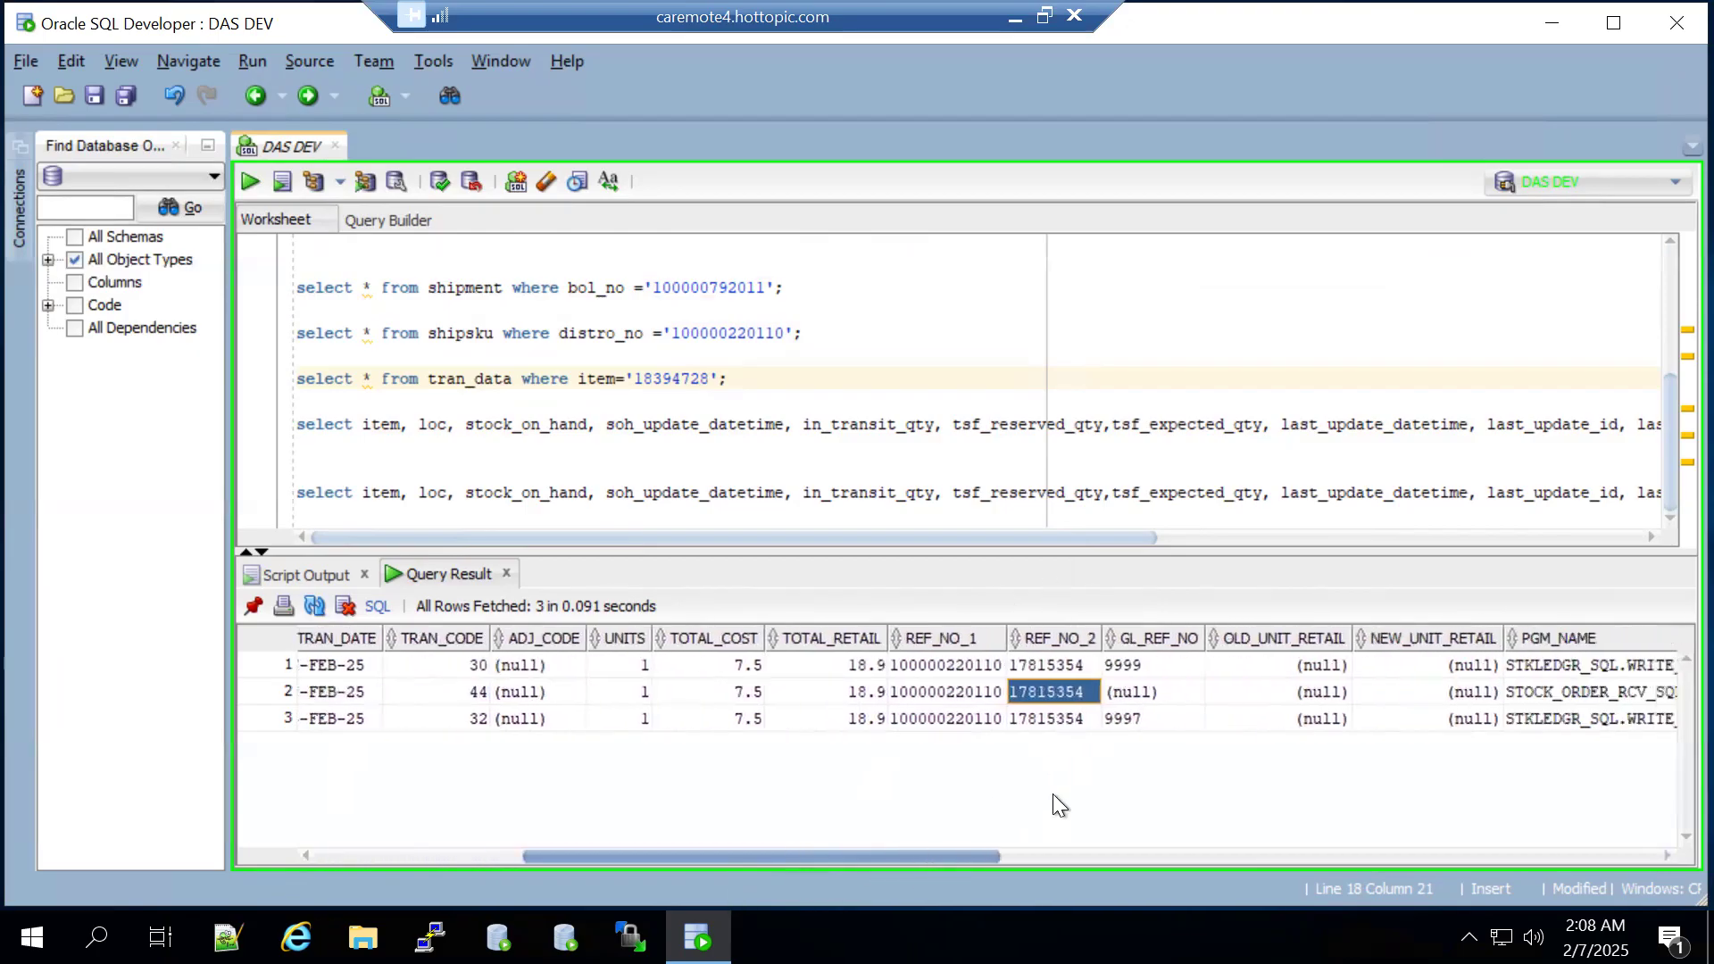
pyautogui.click(946, 662)
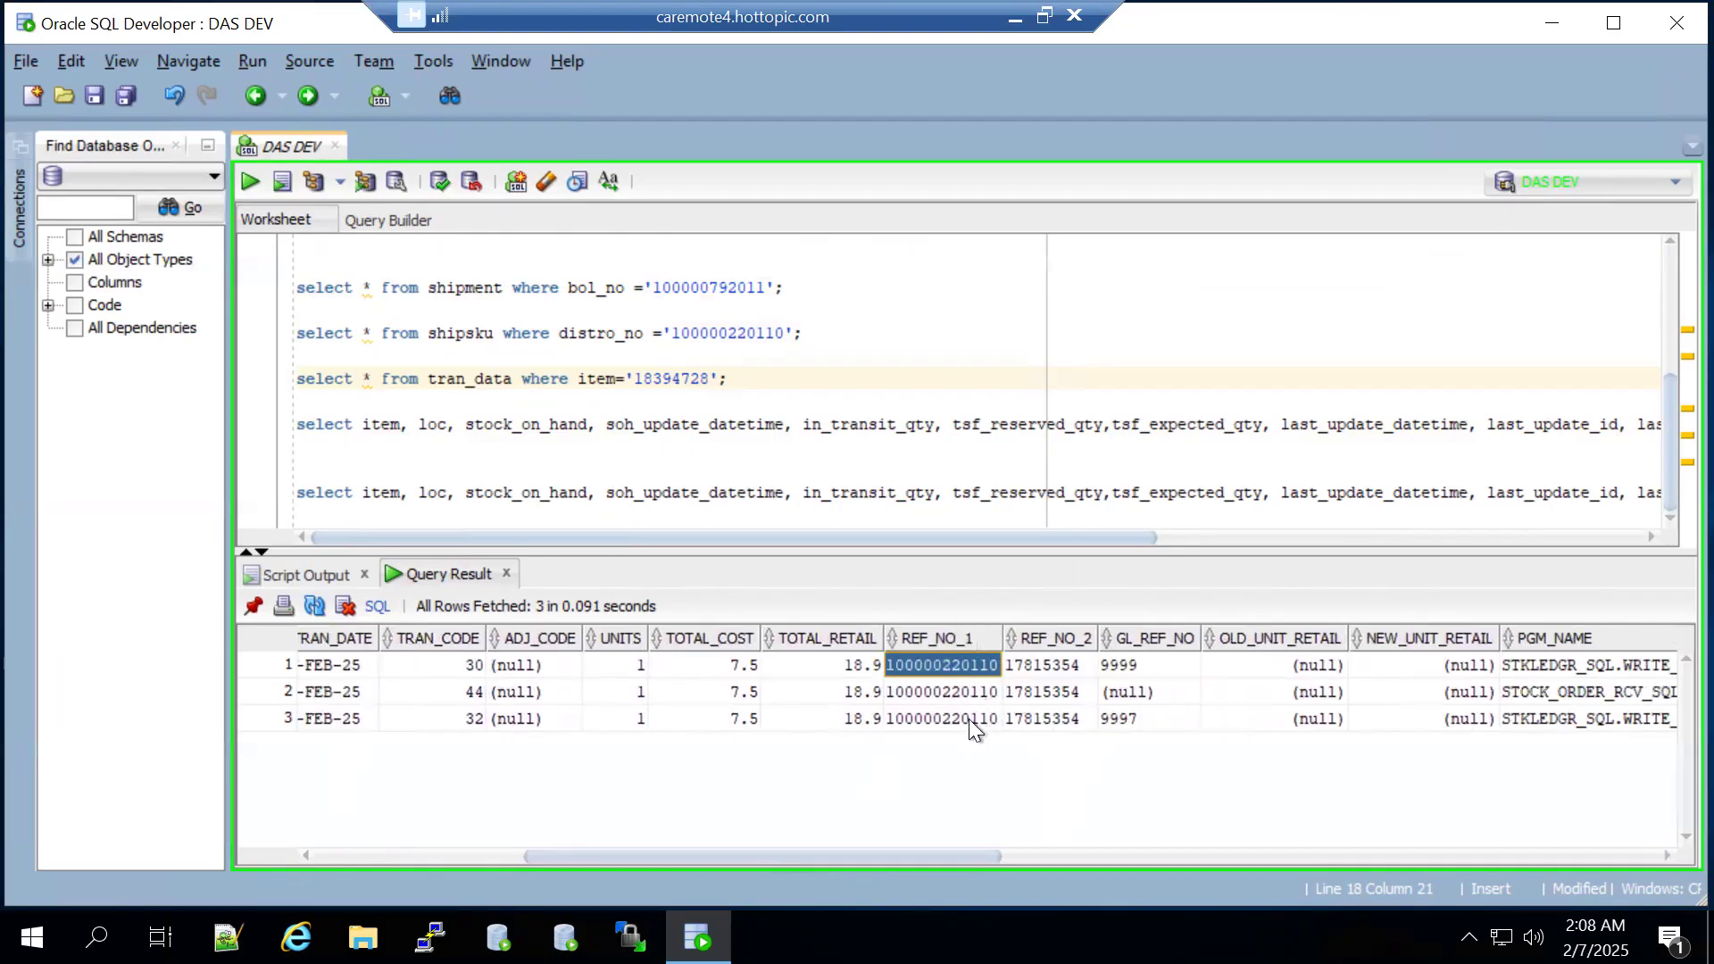
pyautogui.click(1047, 668)
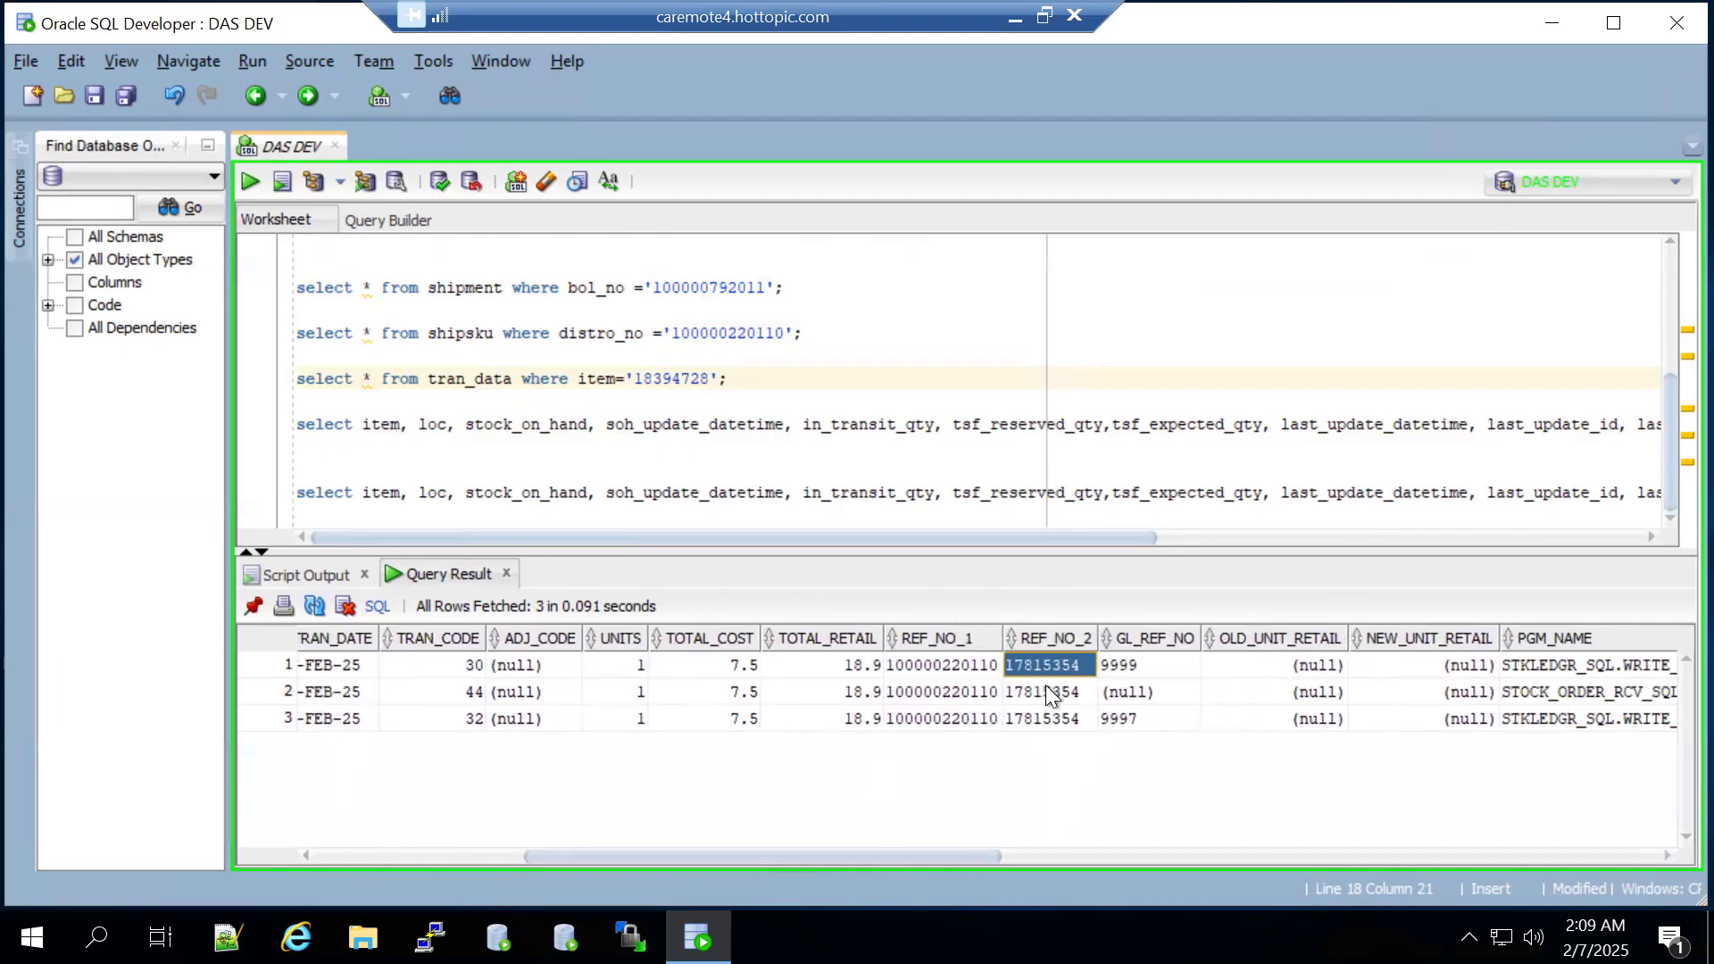
pyautogui.click(1058, 714)
# - Examine the PGM_NAME values to see which program wrote each tran_data row, and return to the first result columns
pyautogui.moveTo(971, 855); pyautogui.dragTo(1191, 794)
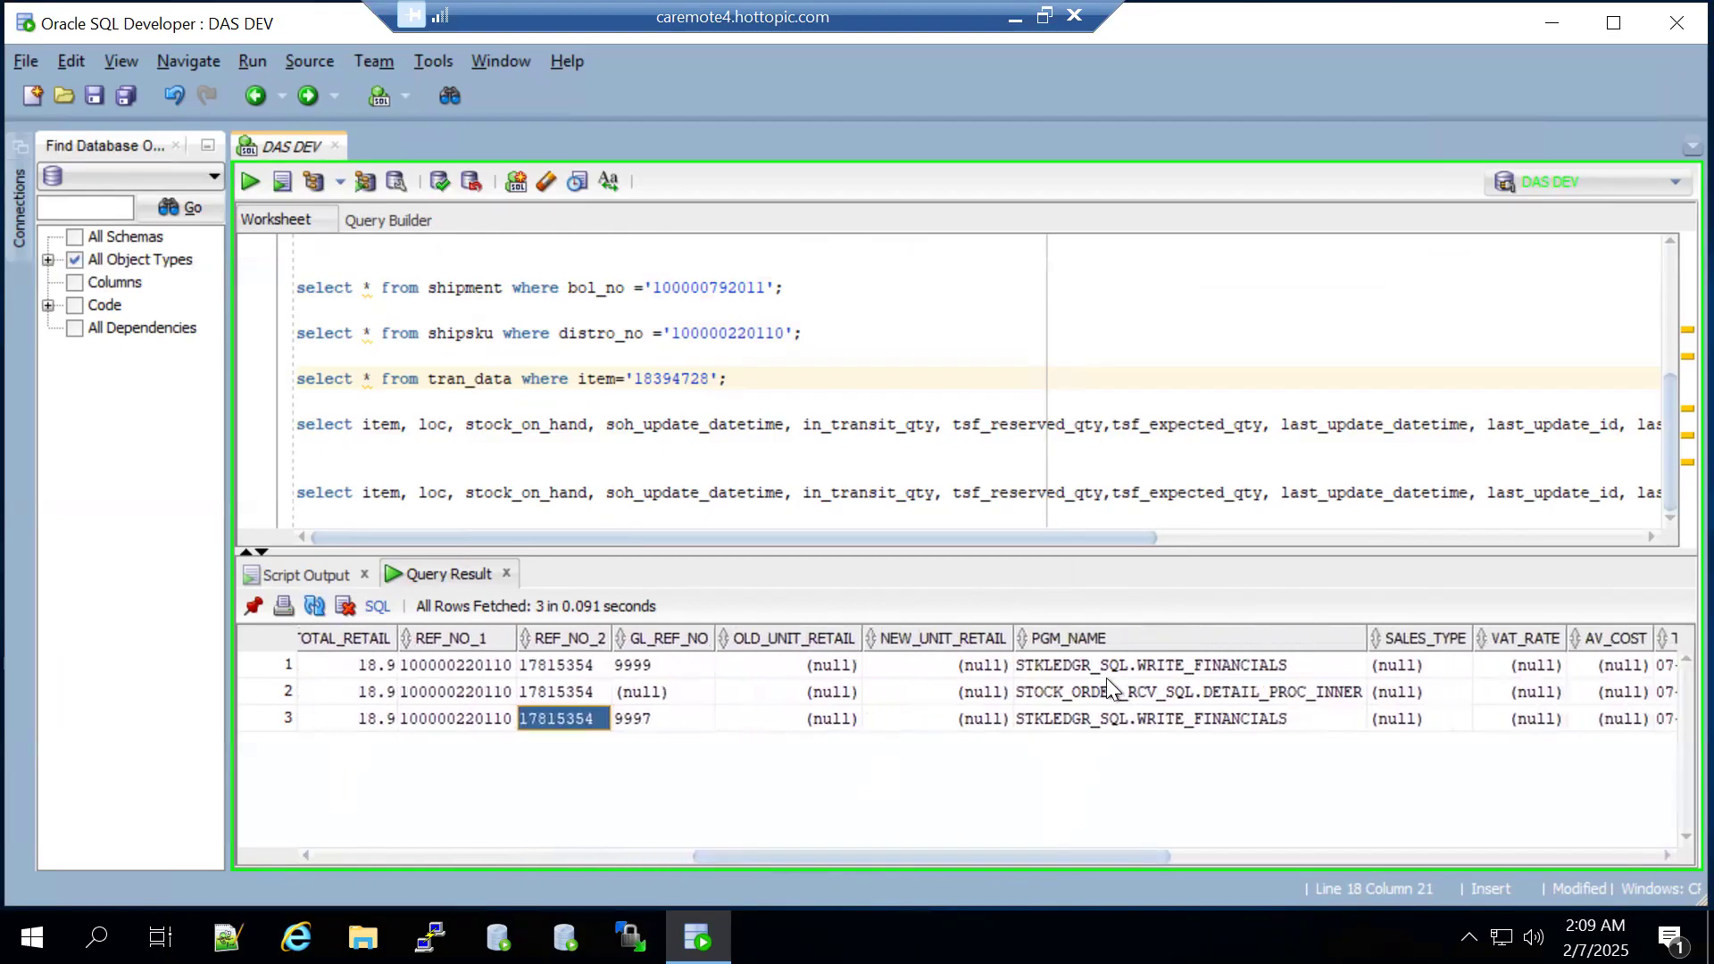
pyautogui.click(1078, 666)
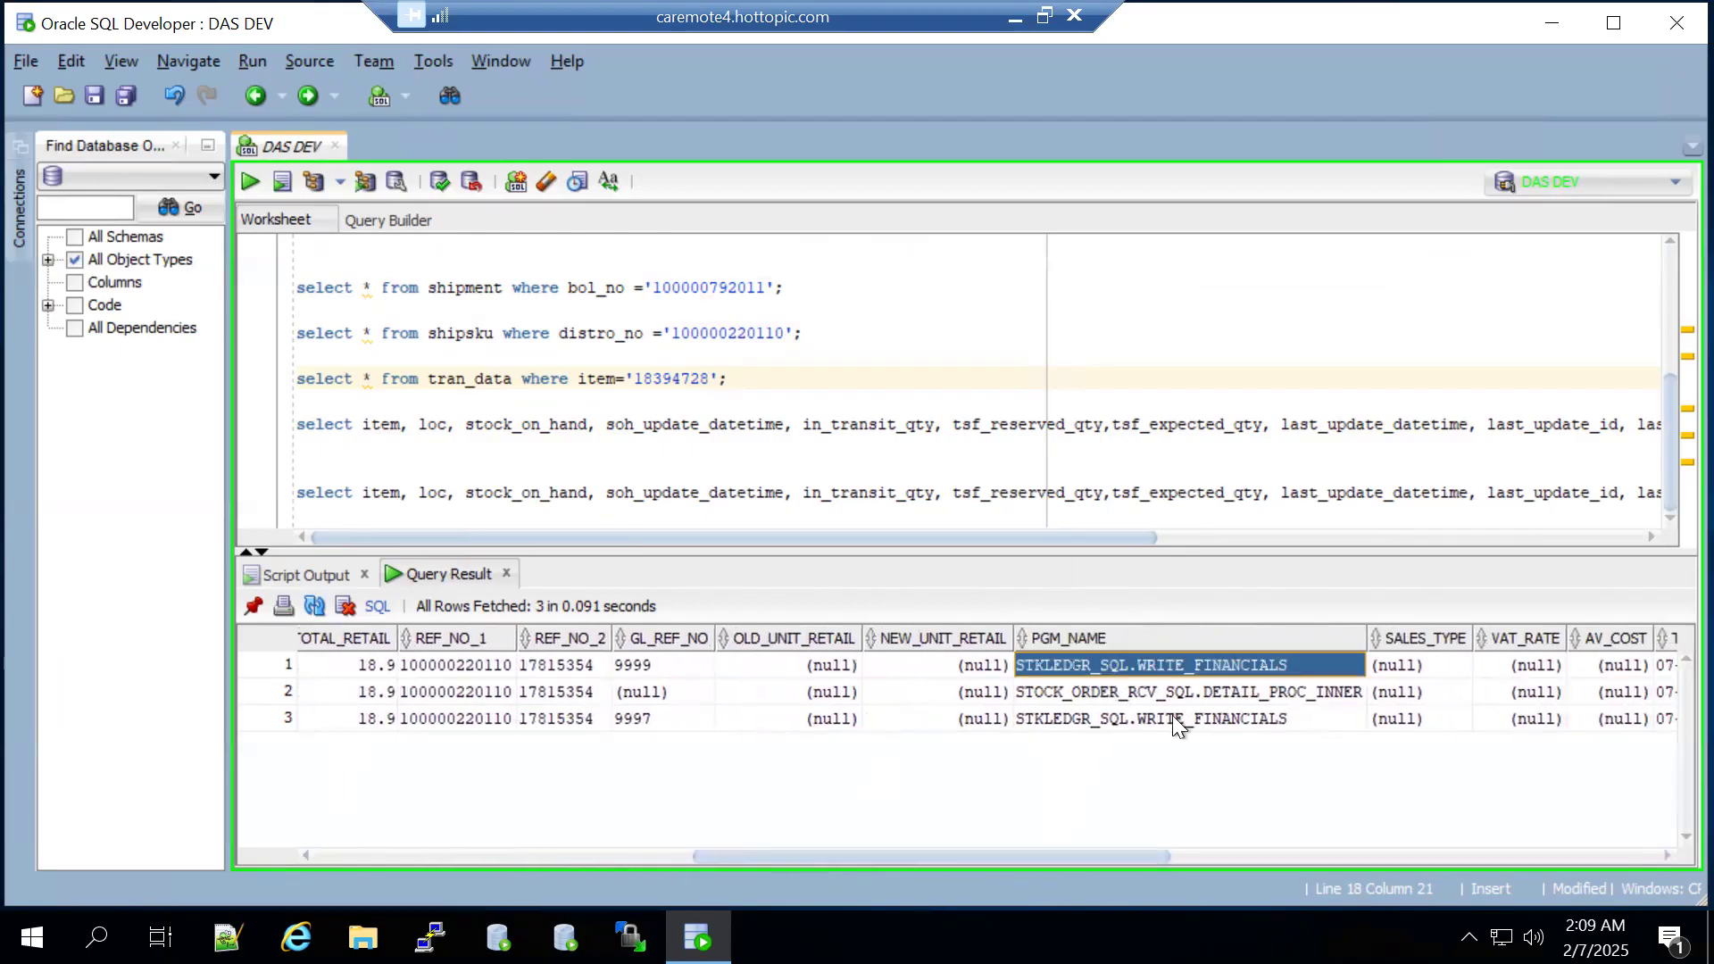
pyautogui.click(1105, 719)
pyautogui.click(1100, 666)
pyautogui.click(1080, 694)
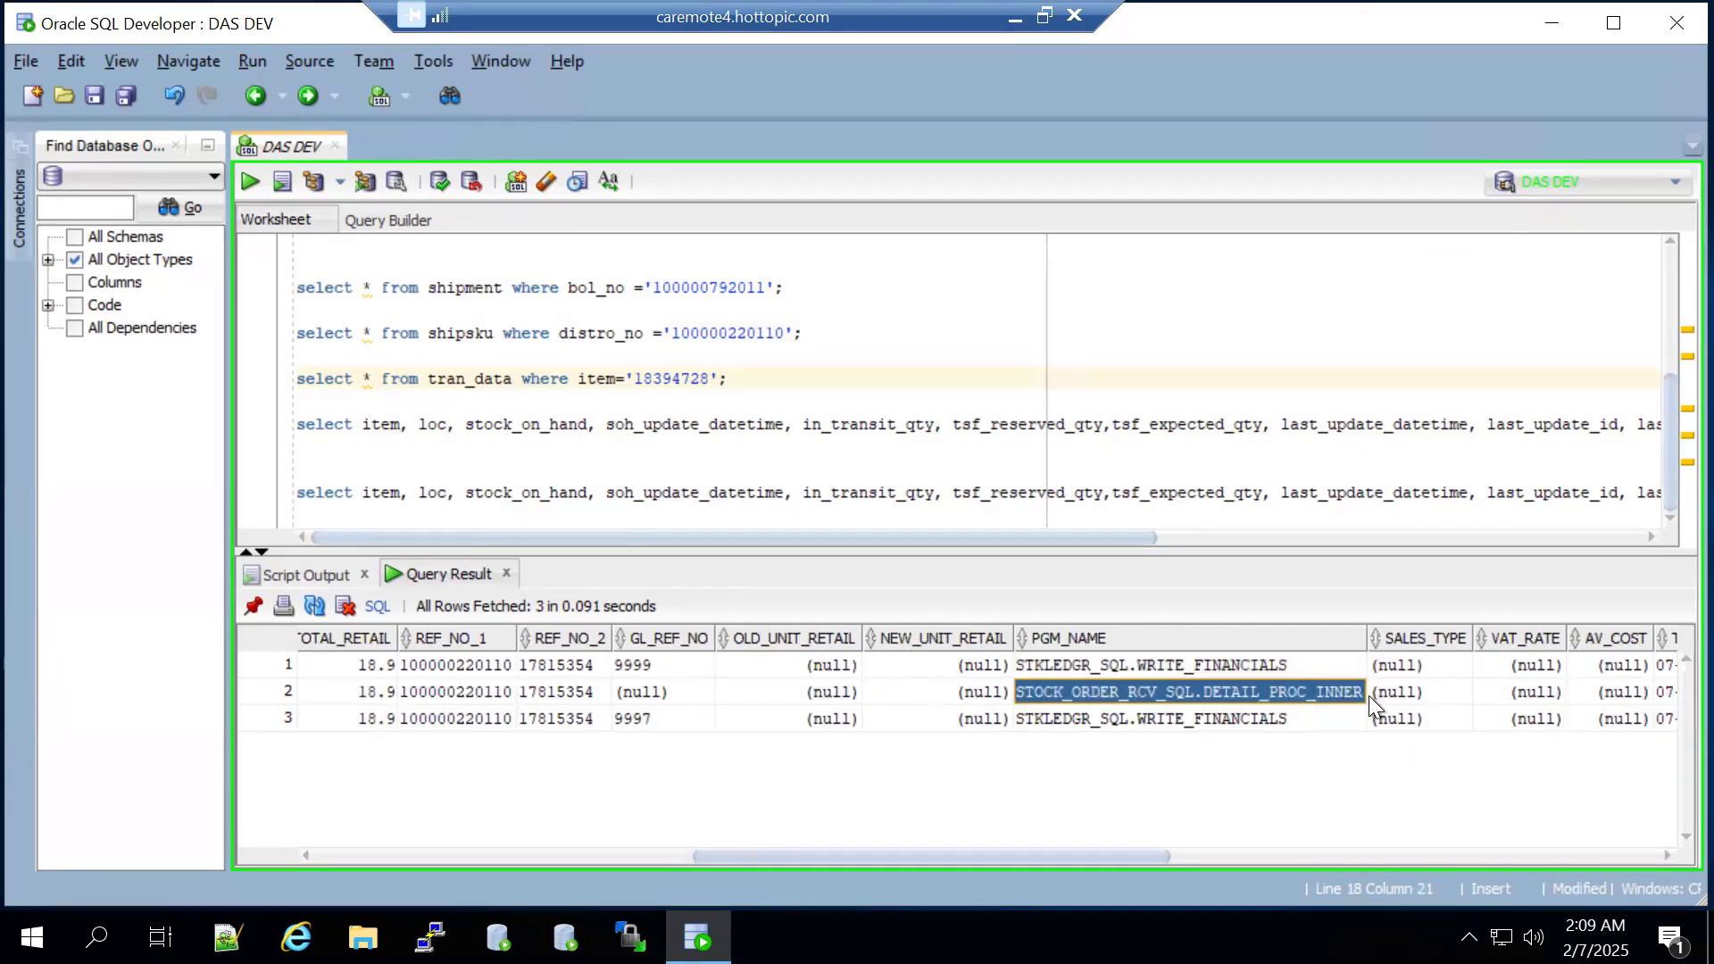
pyautogui.moveTo(1171, 854); pyautogui.dragTo(673, 821)
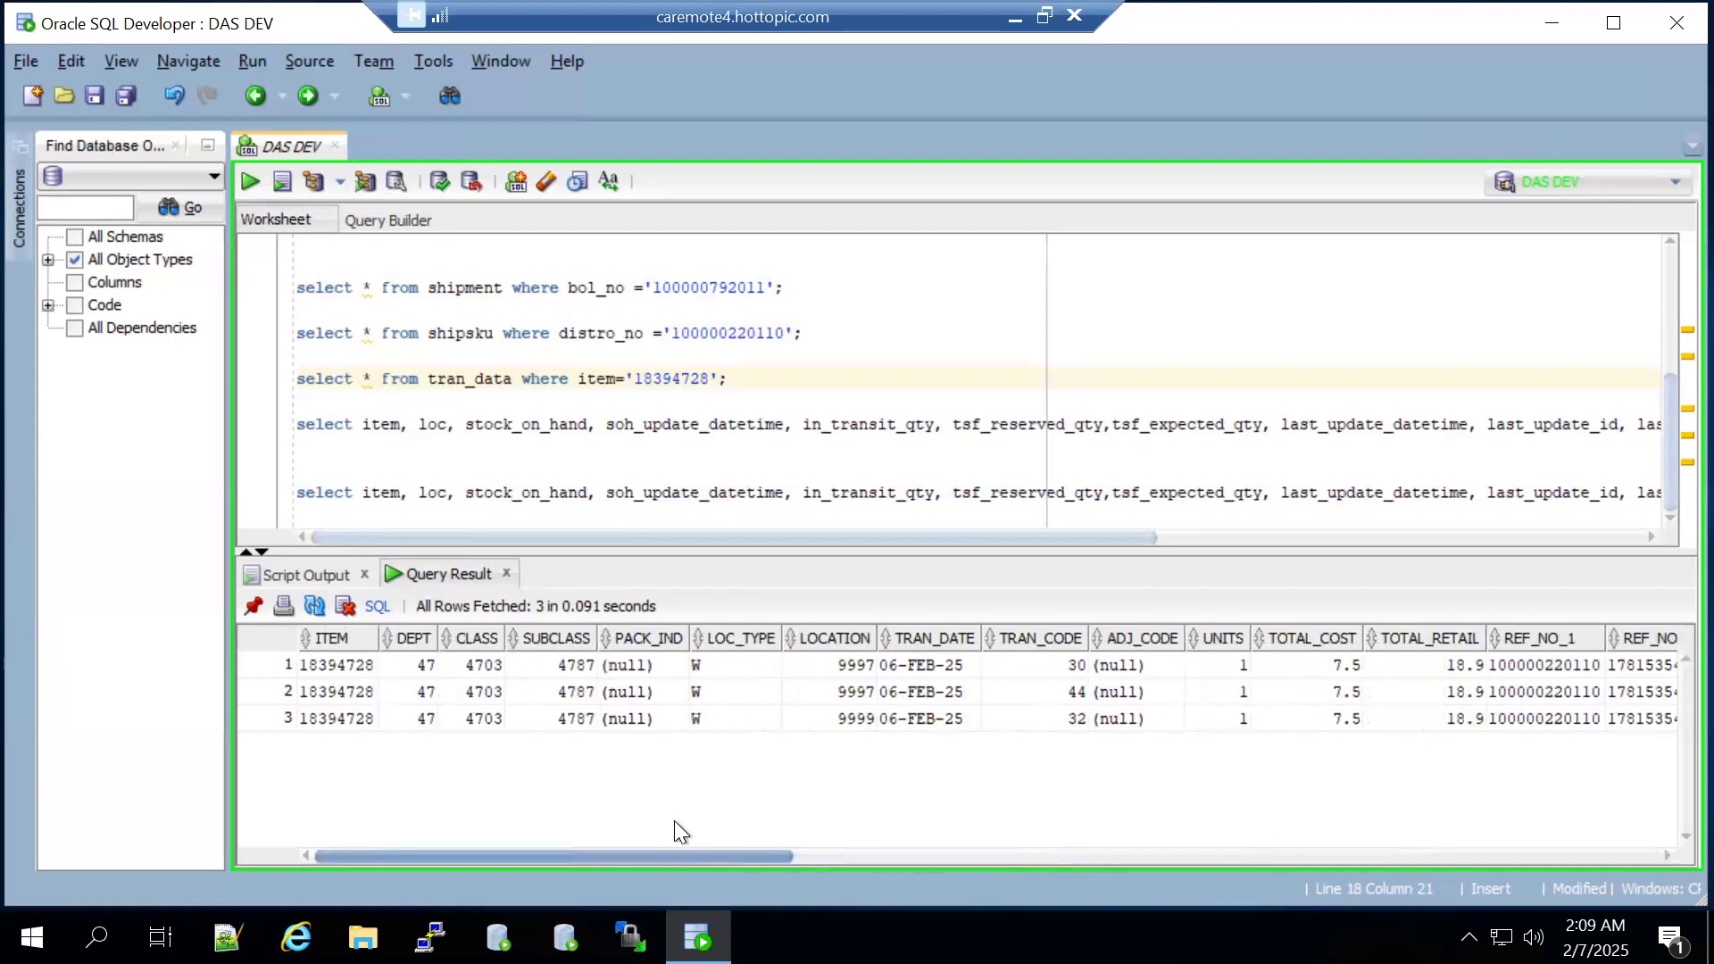